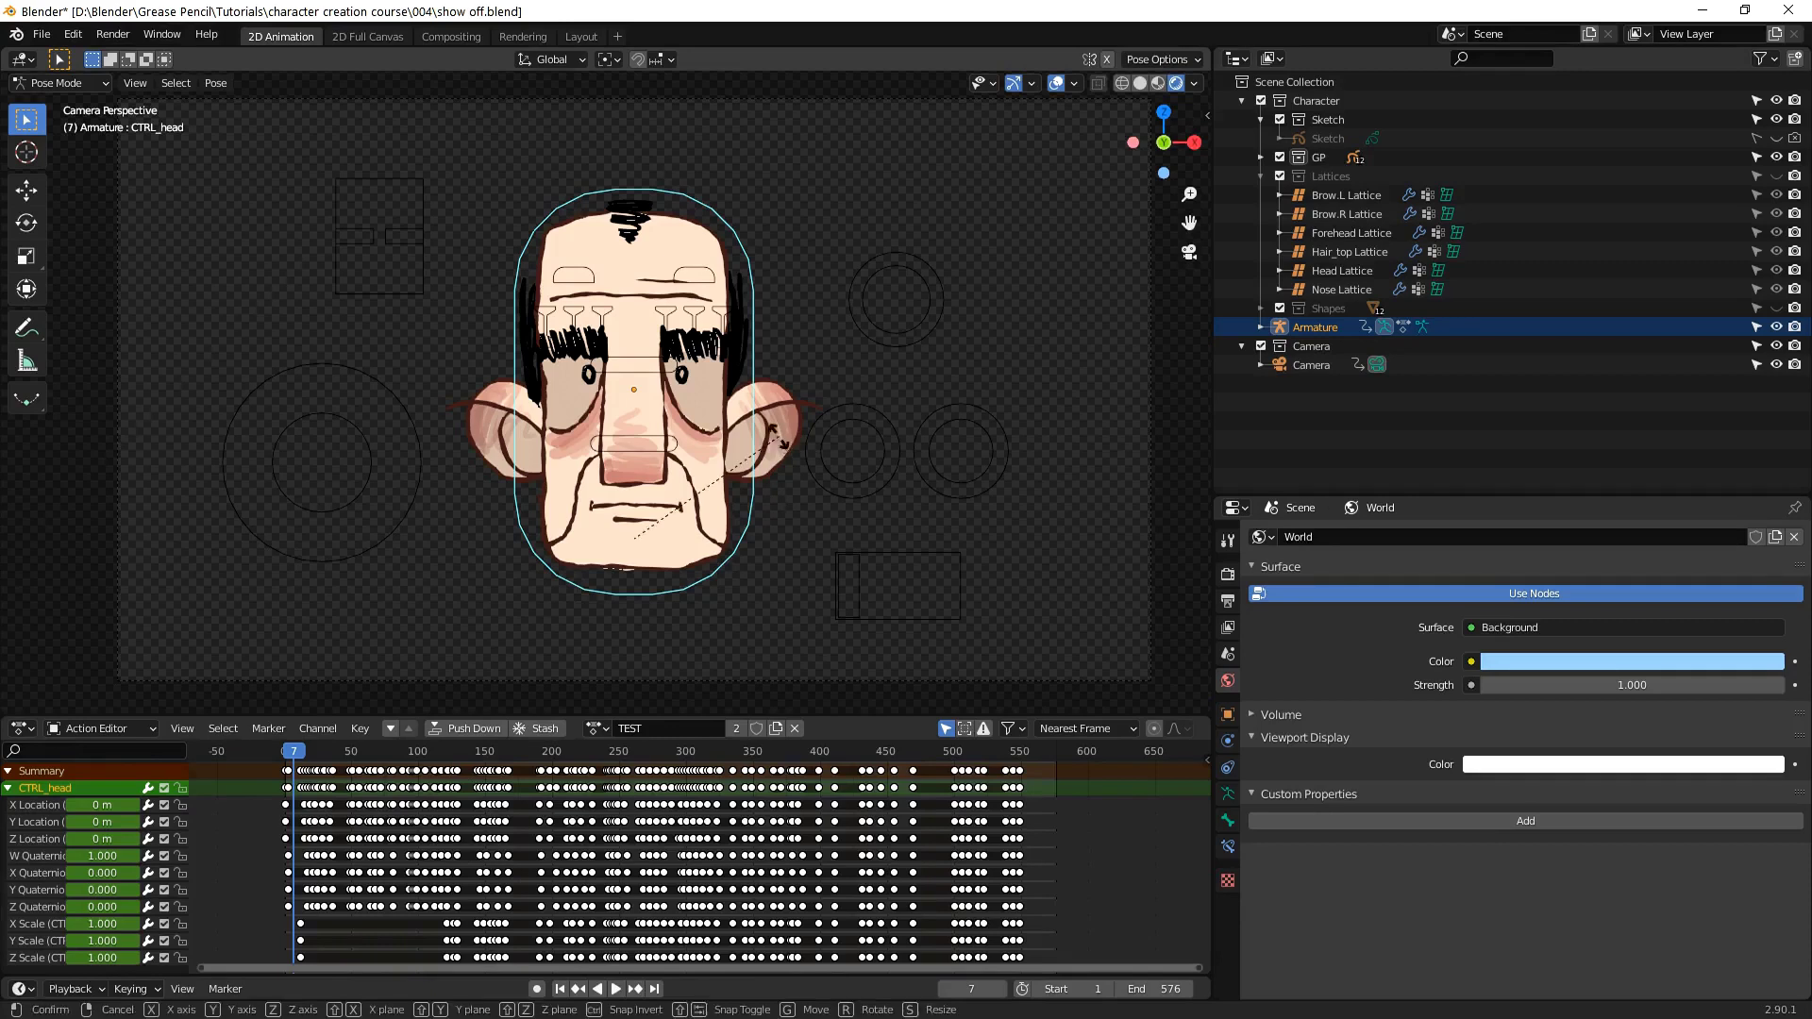
# Cancel the head rotation and move the head-turn control to a new position
pyautogui.rightClick(831, 419)
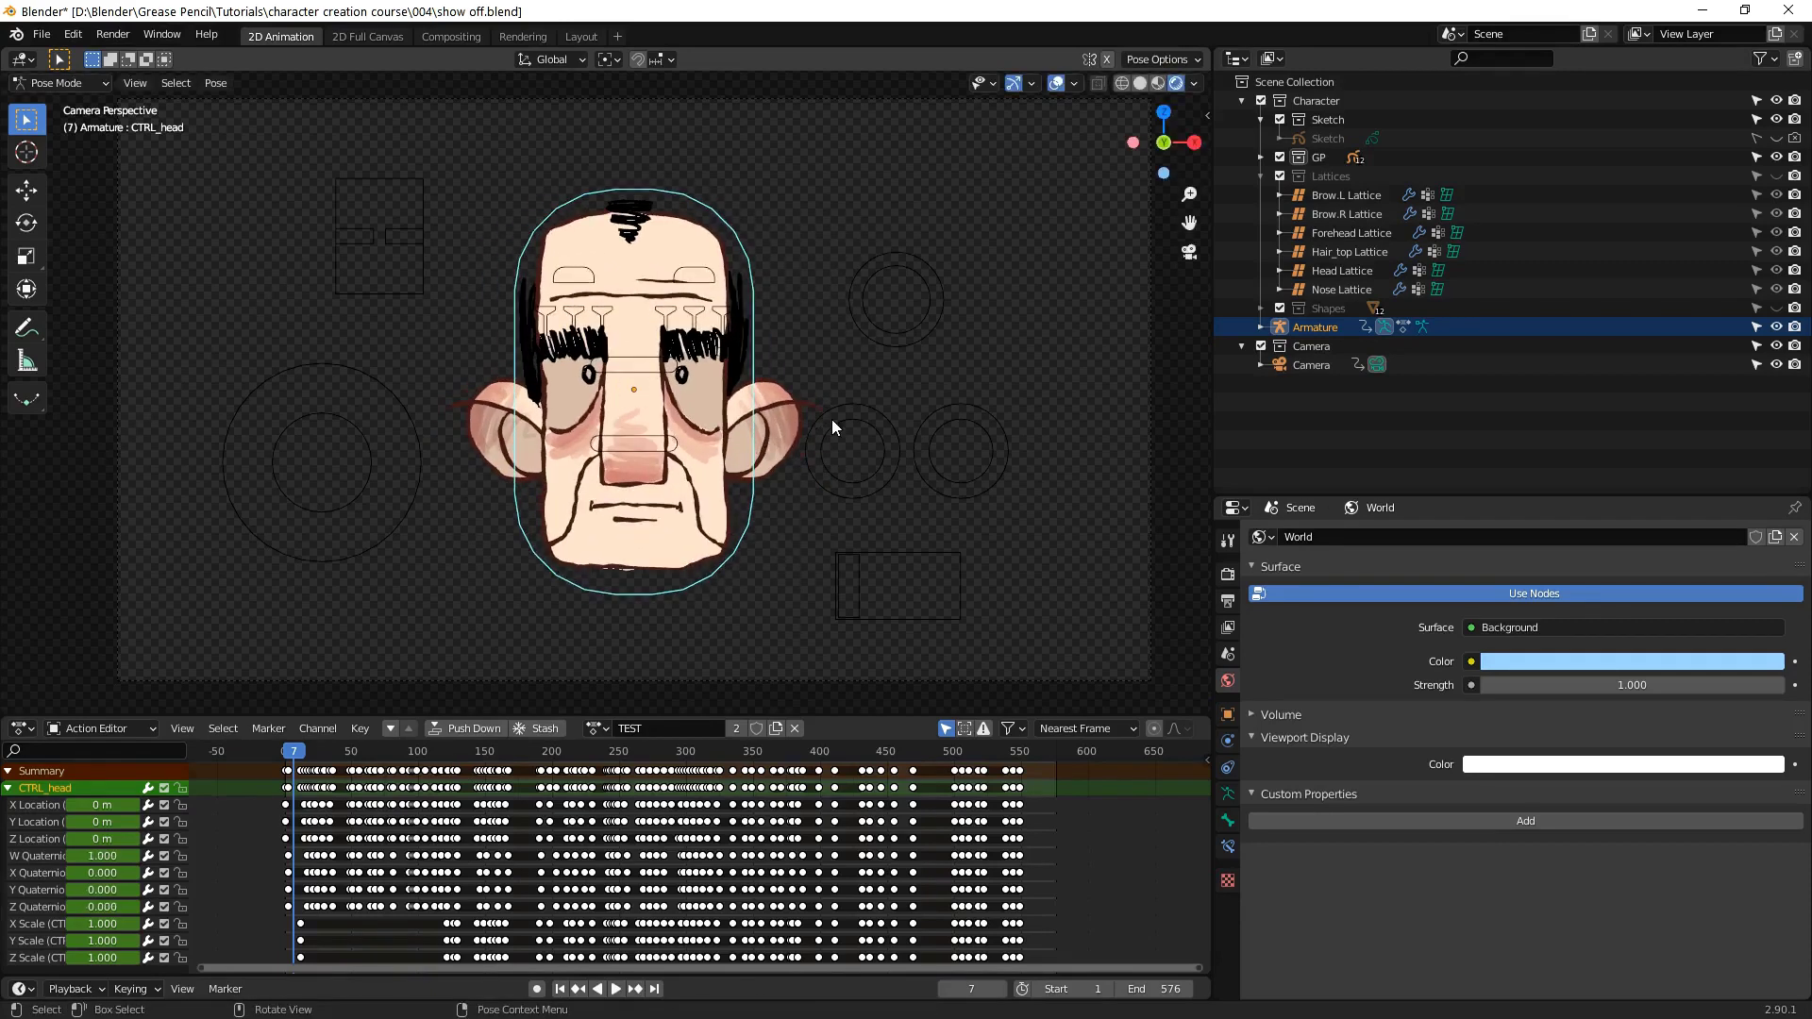
pyautogui.click(342, 508)
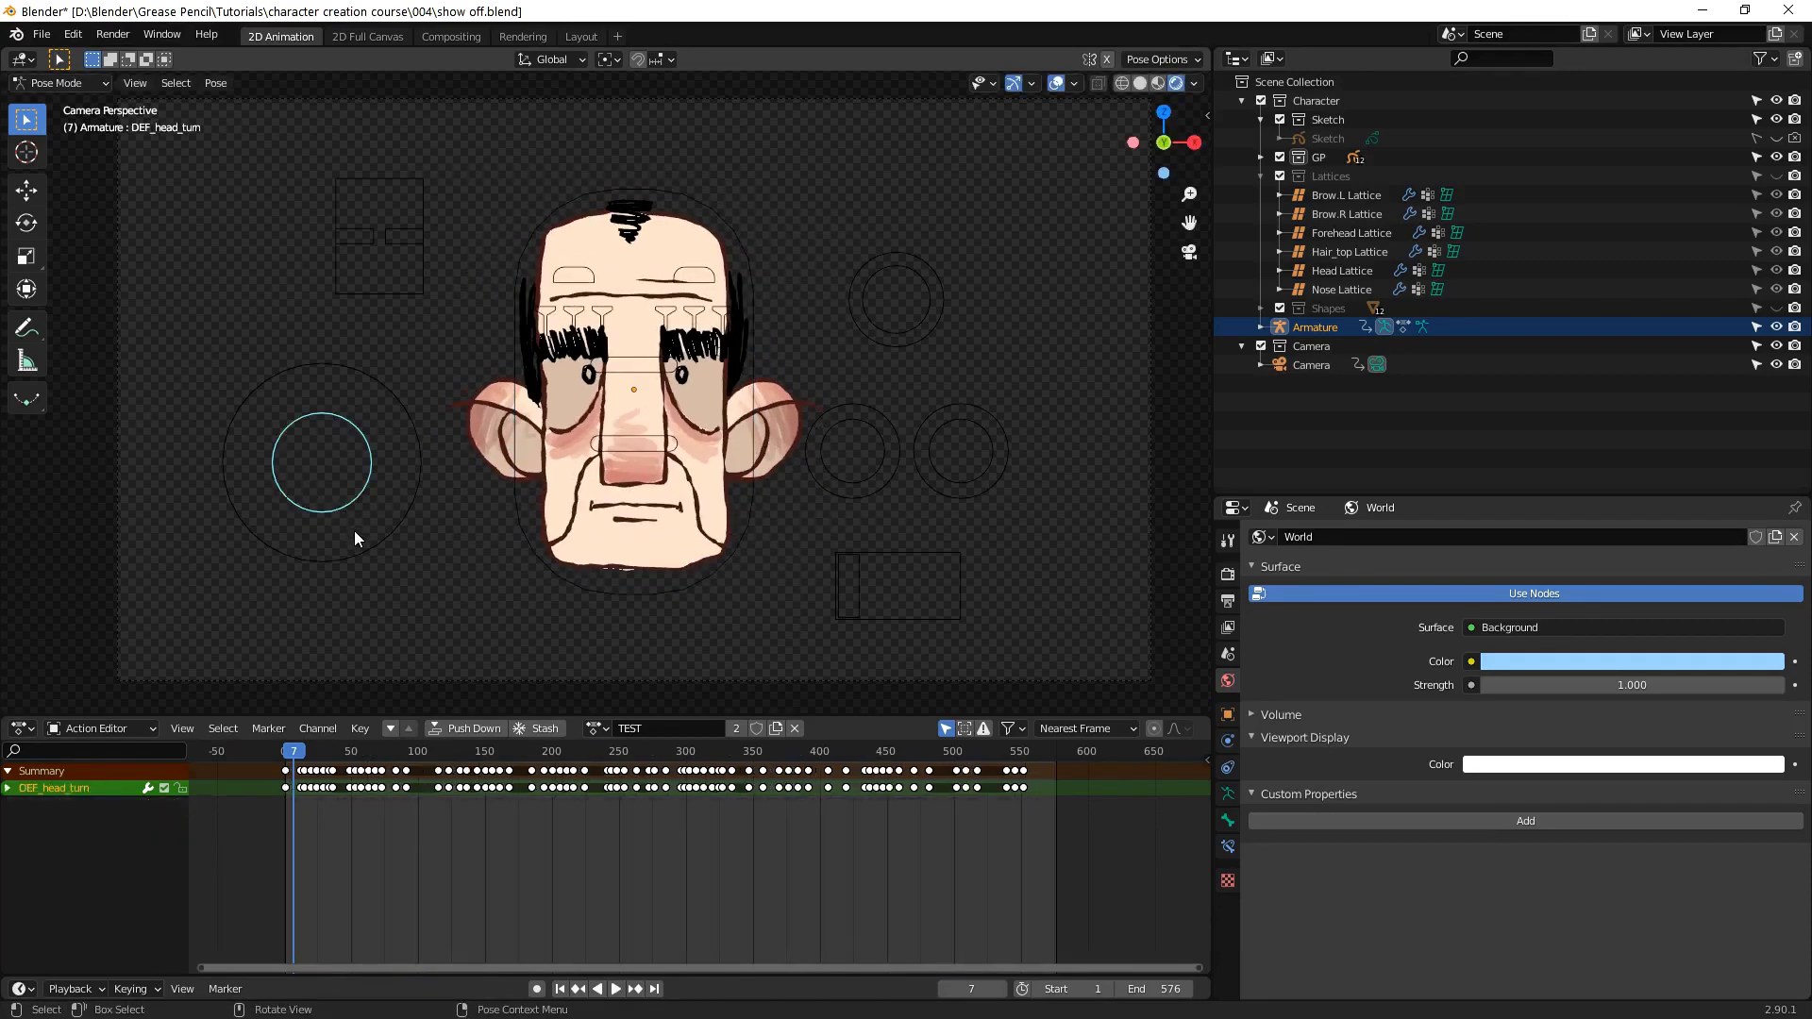
pyautogui.press('g')
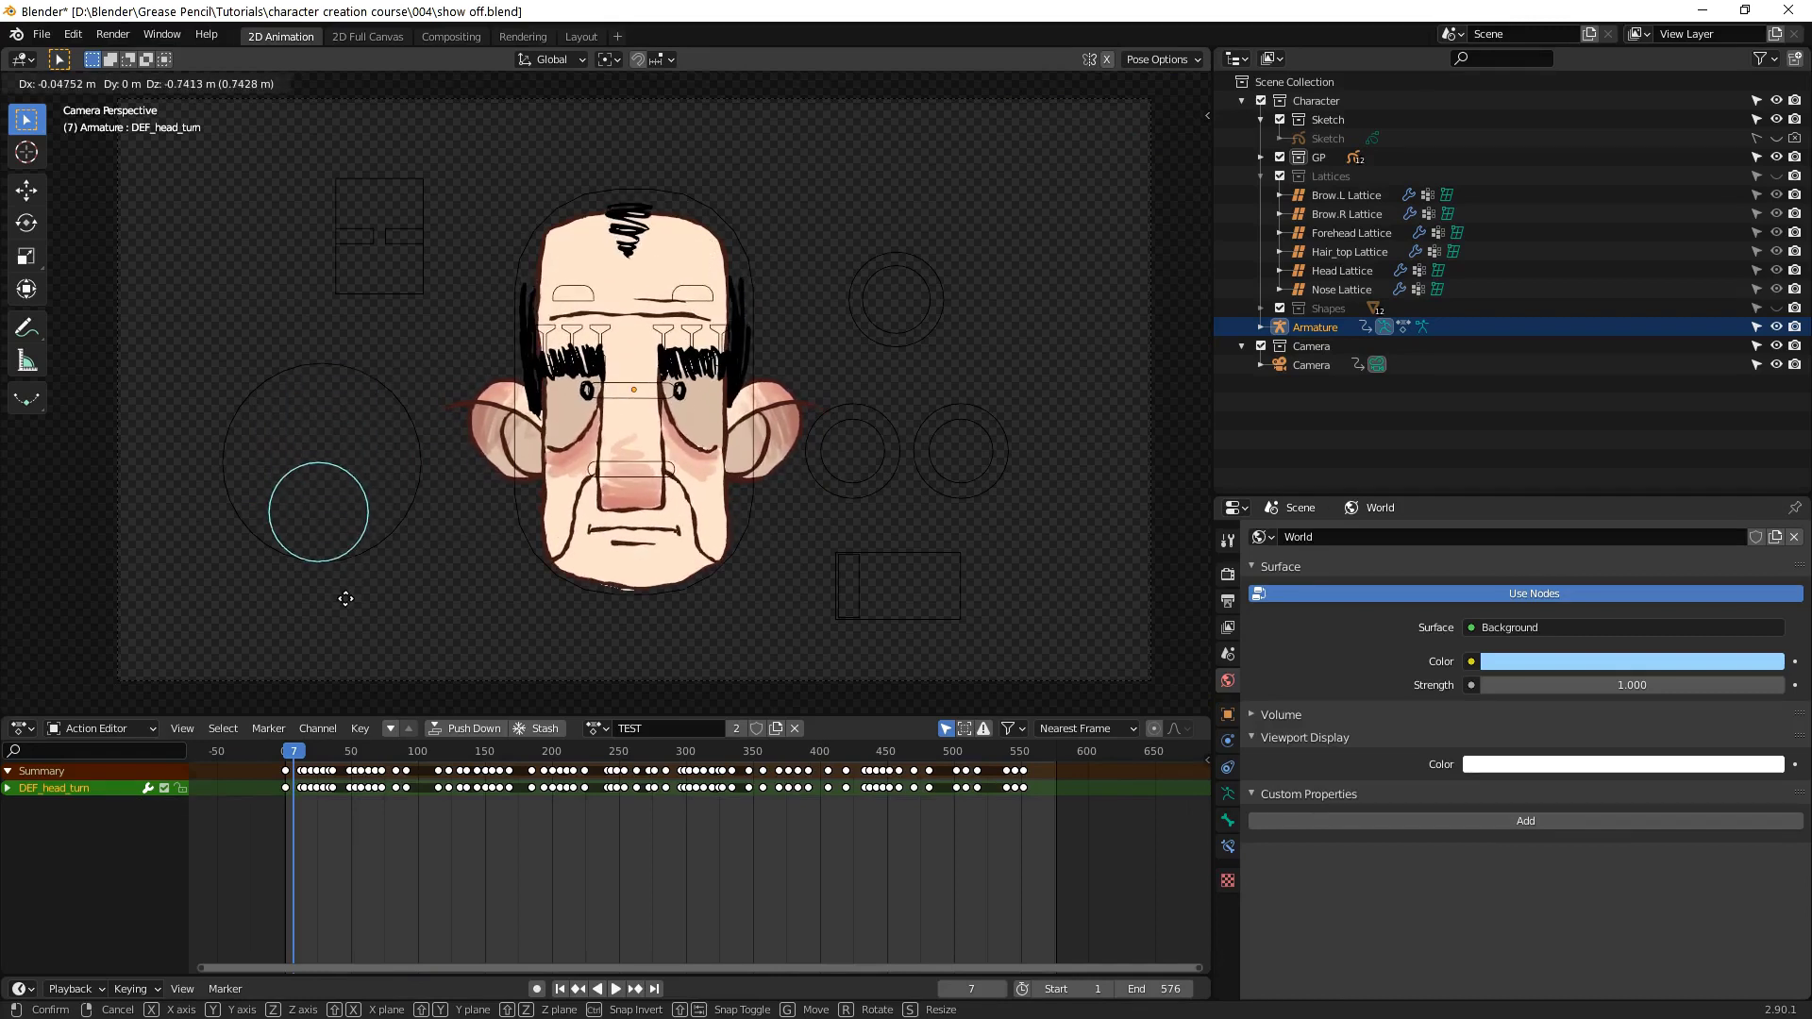
pyautogui.click(354, 532)
pyautogui.scroll(1, 354, 532)
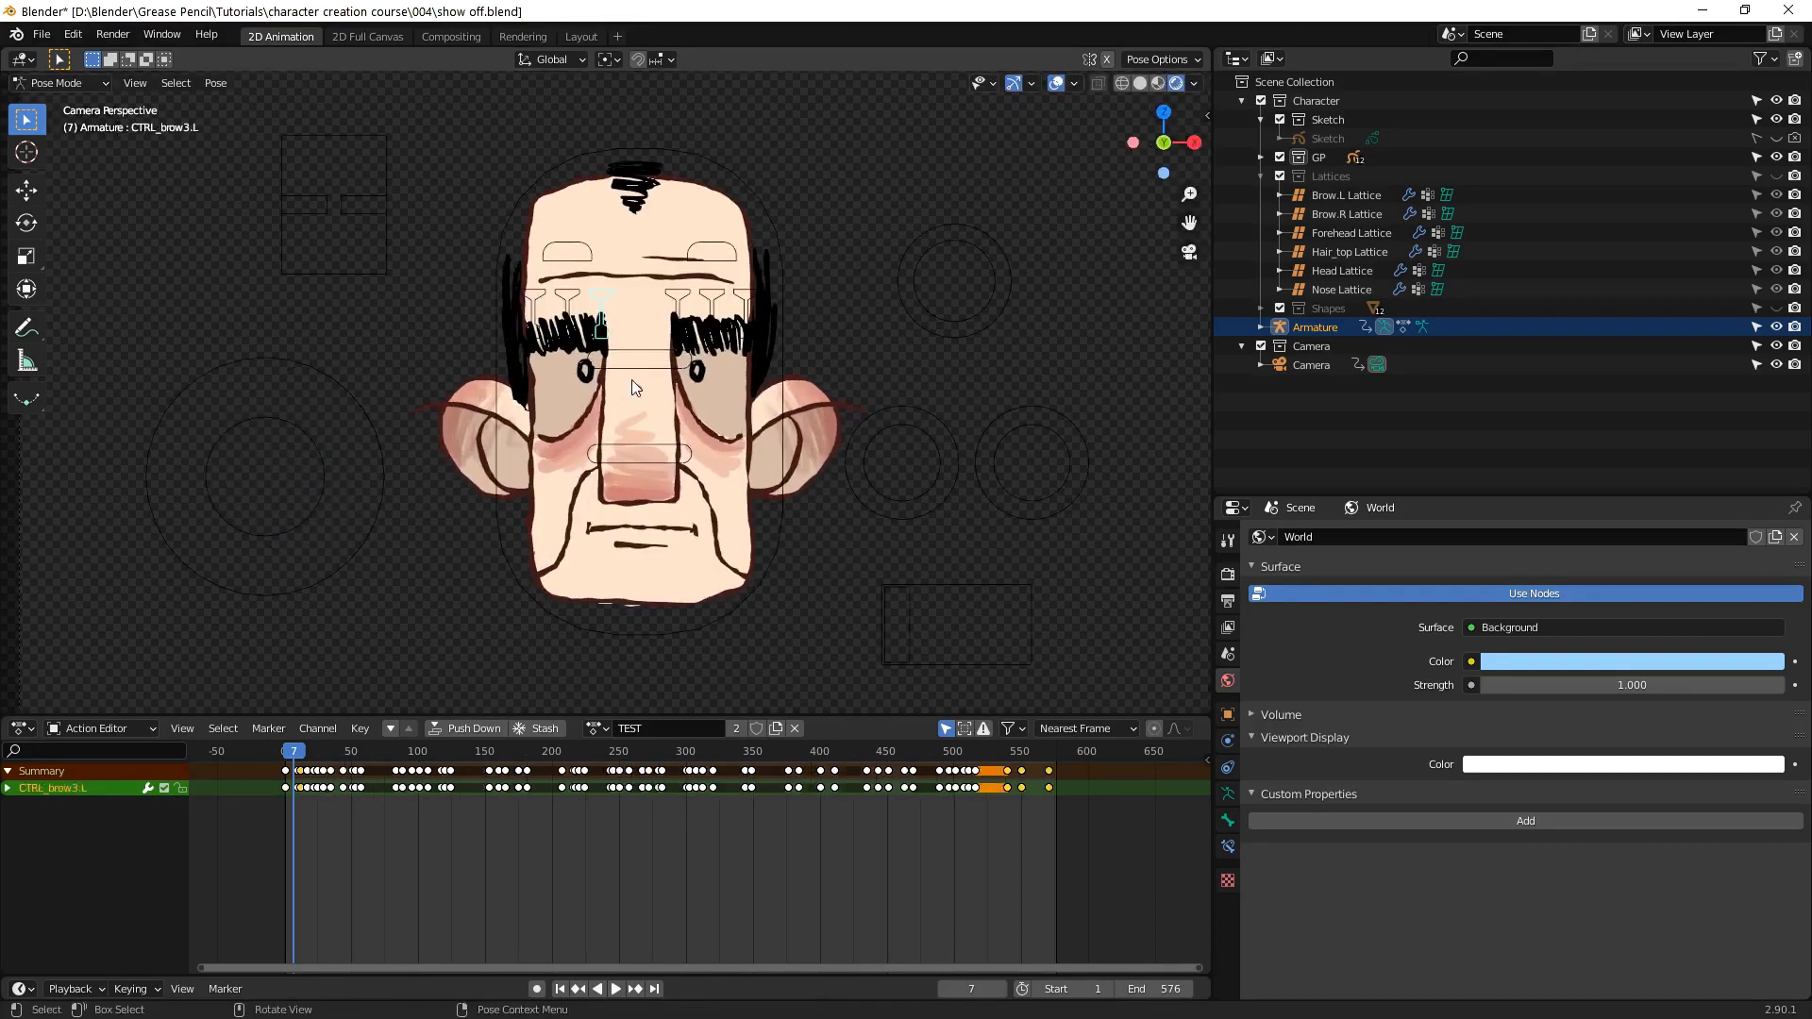
# Try out the mouth and eye direction controls by moving them around
pyautogui.click(672, 304)
pyautogui.click(911, 624)
pyautogui.press('g')
pyautogui.press('Escape')
pyautogui.click(931, 311)
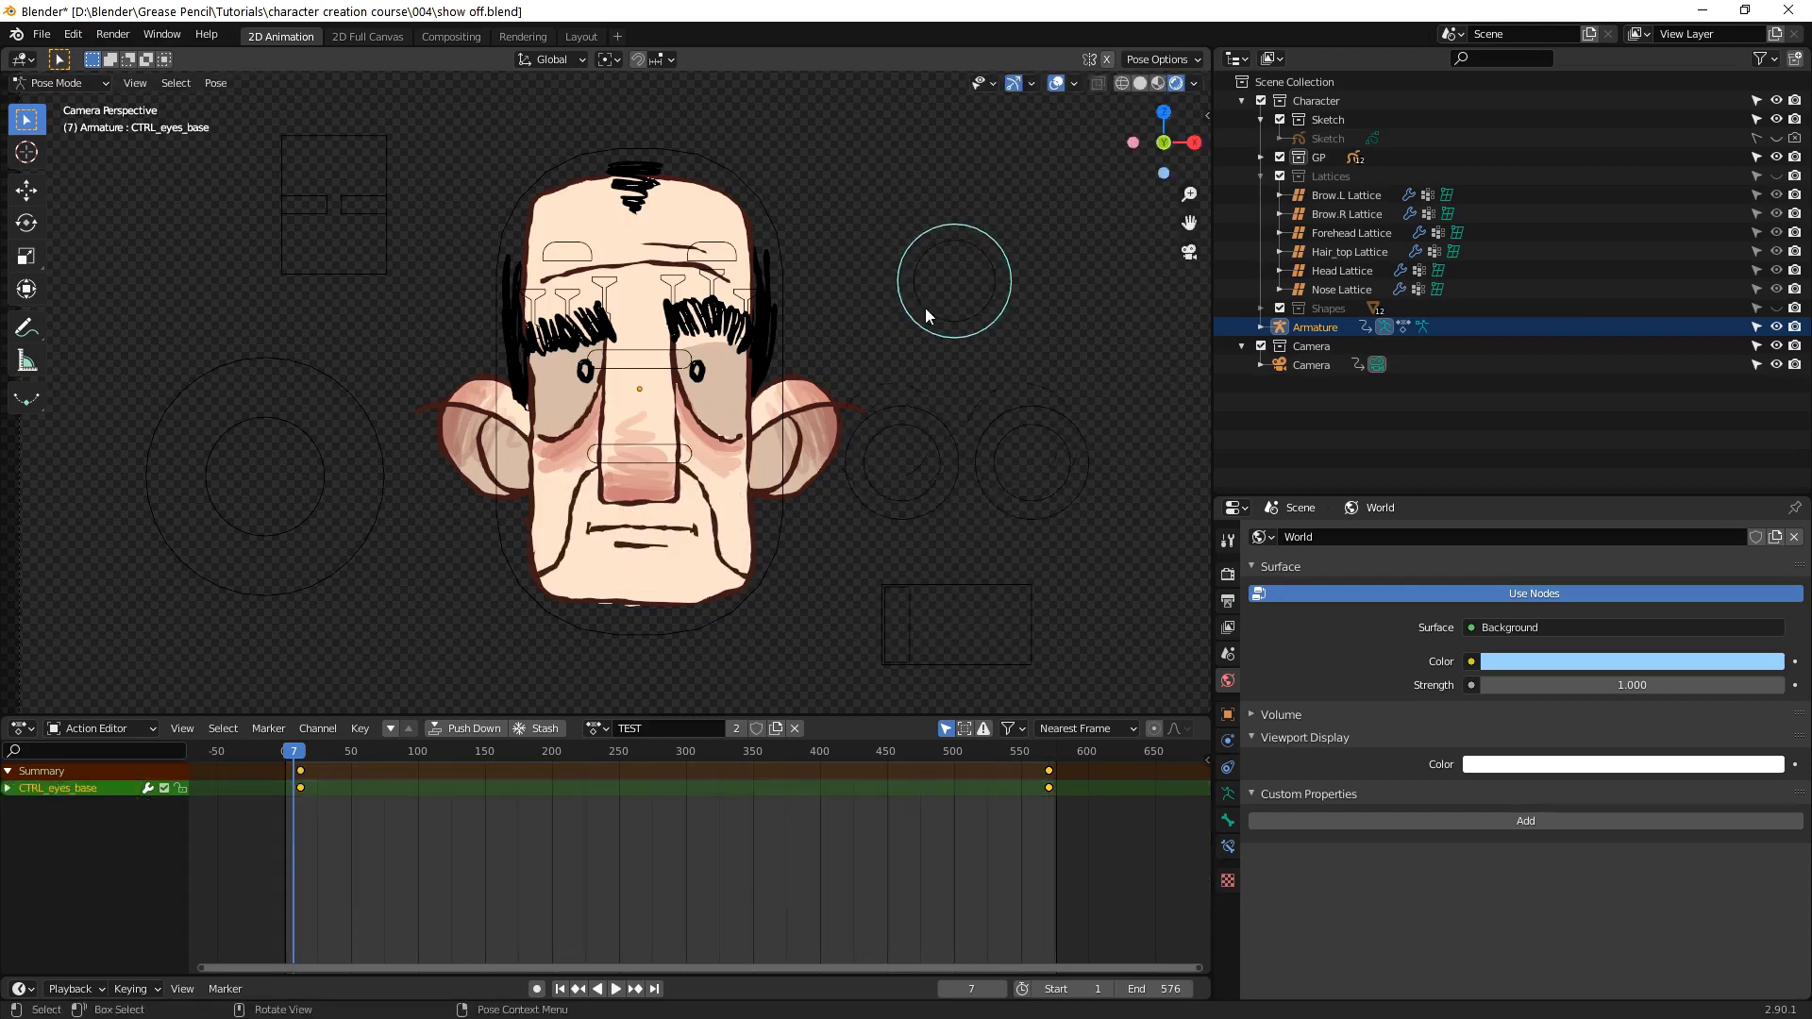
pyautogui.press('g')
pyautogui.click(855, 308)
pyautogui.scroll(-1, 856, 309)
# Select and move the right eyebrow controls
pyautogui.click(363, 275)
pyautogui.click(689, 174)
pyautogui.click(700, 309)
pyautogui.press('g')
# Step to the right blink frame, select all control bones and play the animation
pyautogui.click(404, 285)
pyautogui.press('Right')
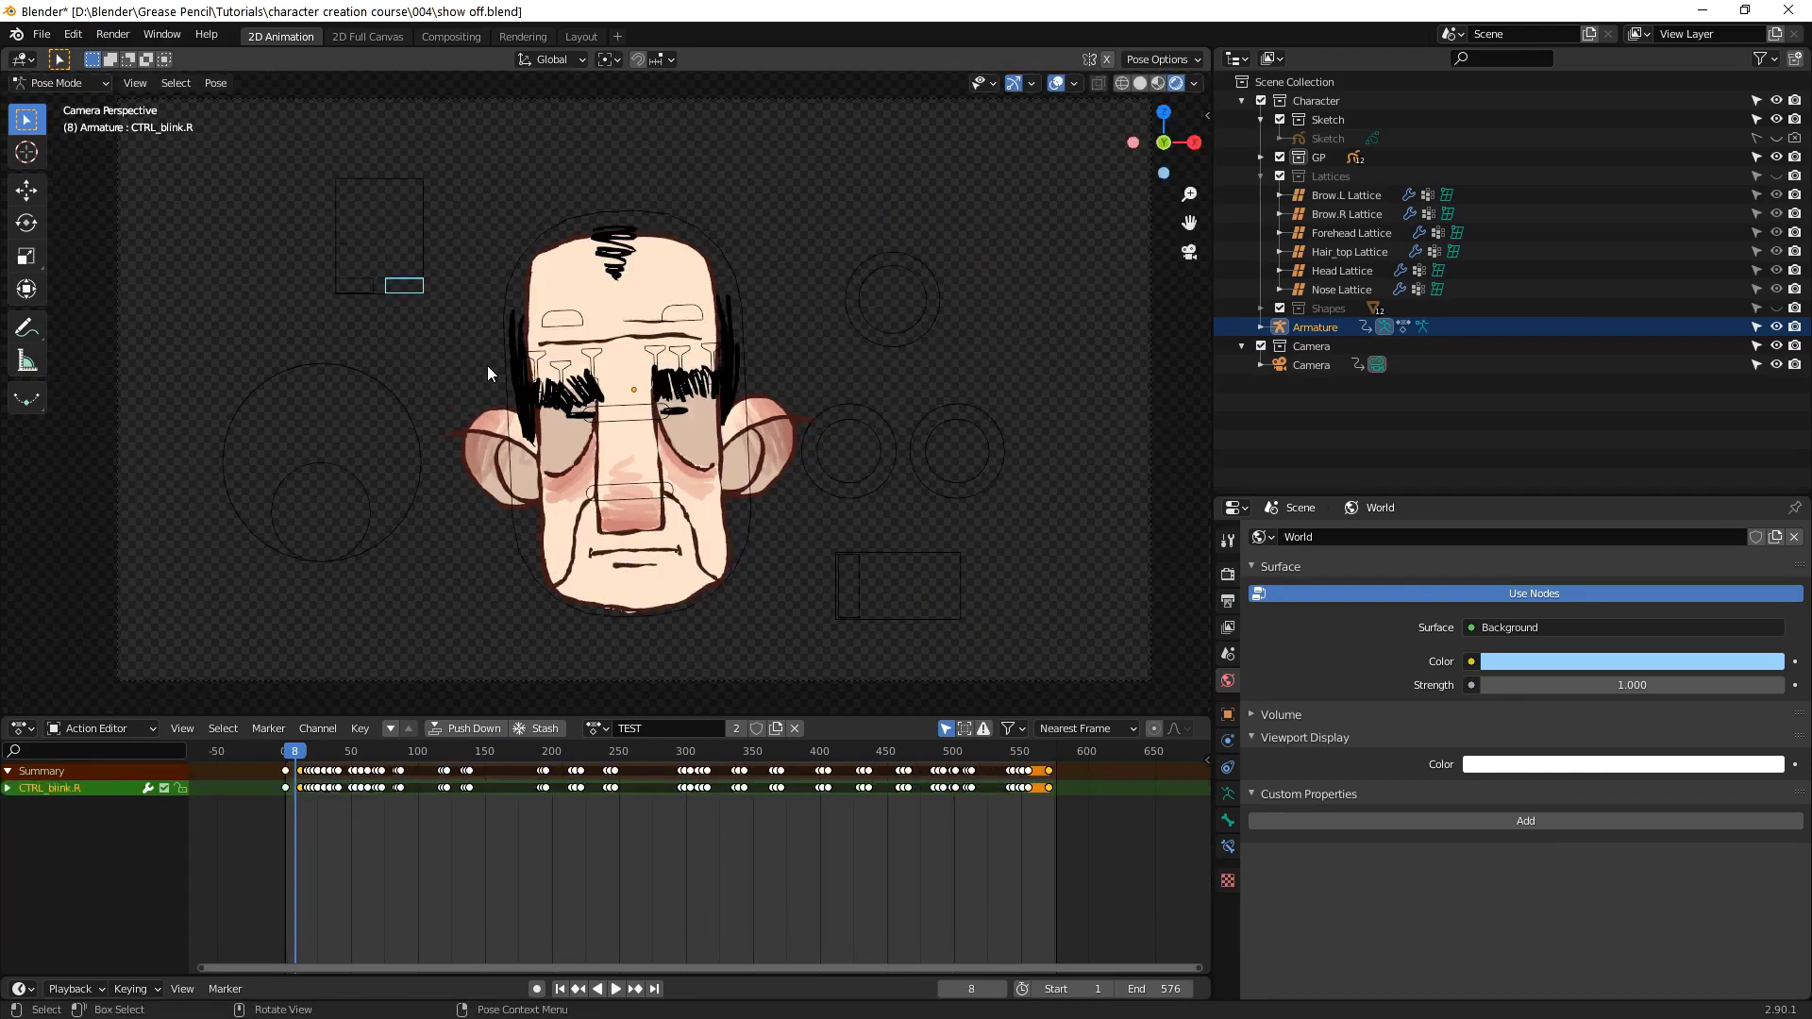
pyautogui.press('space')
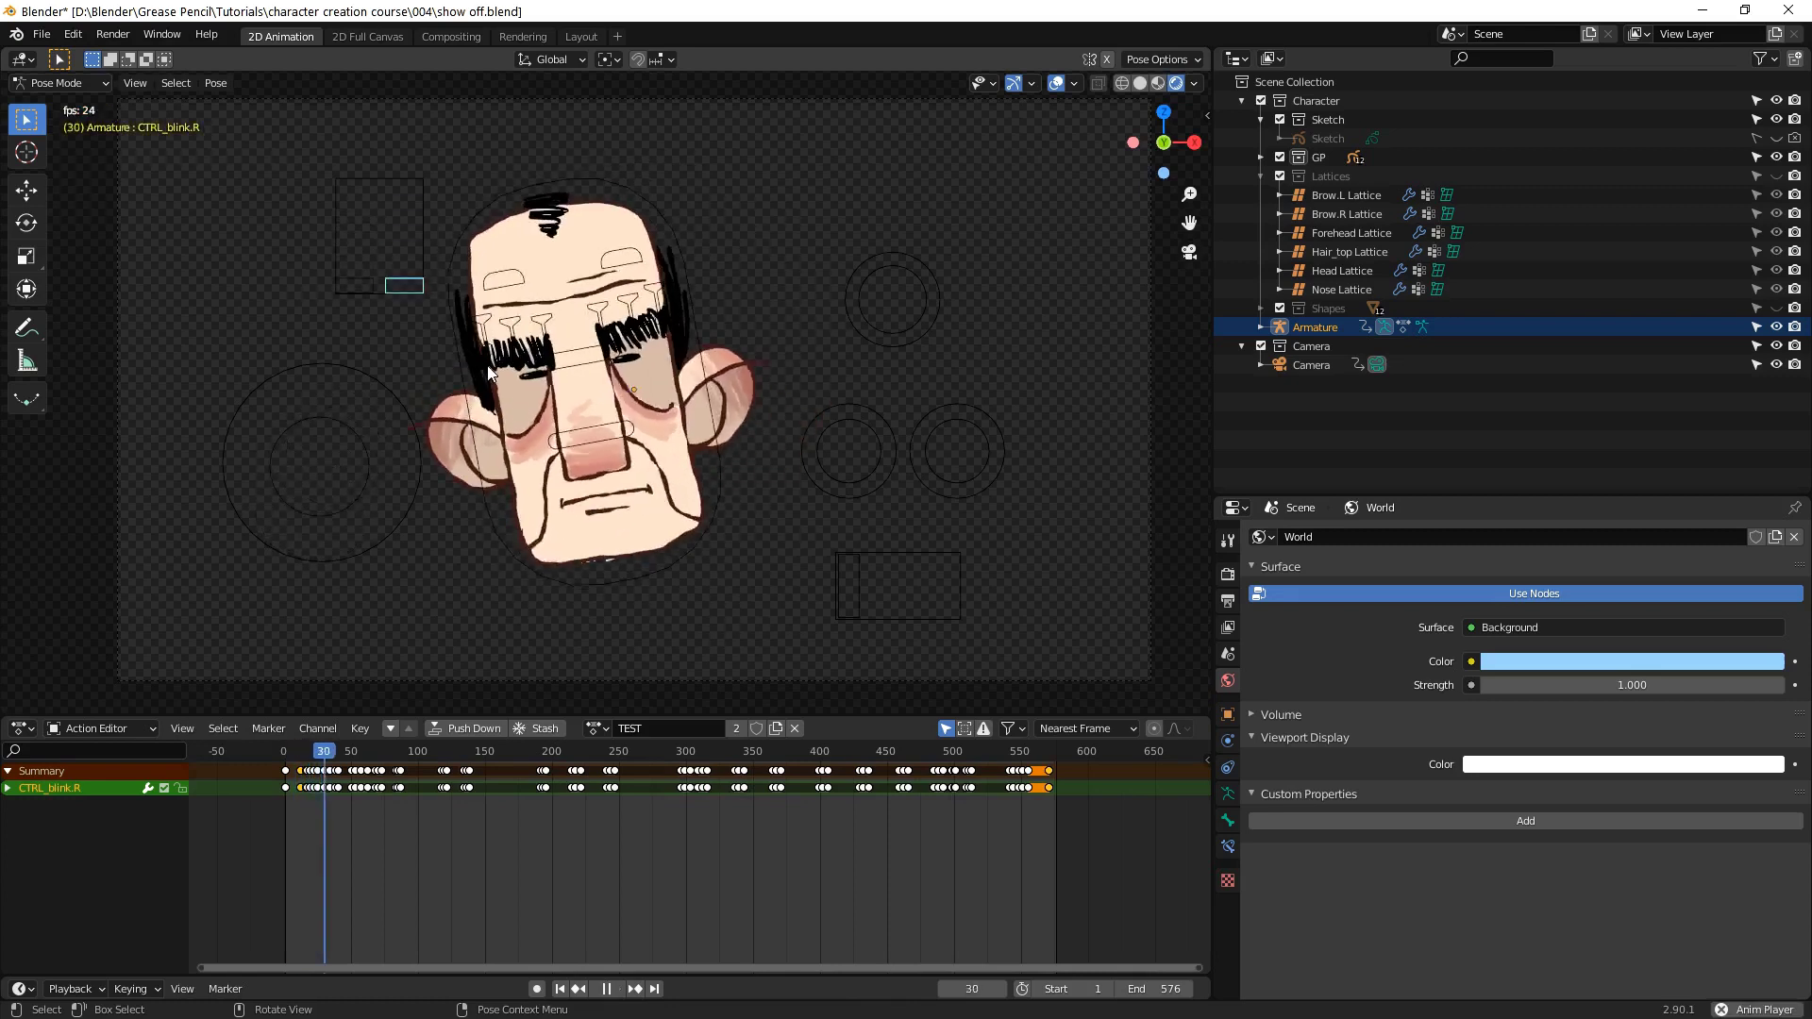
pyautogui.press('a')
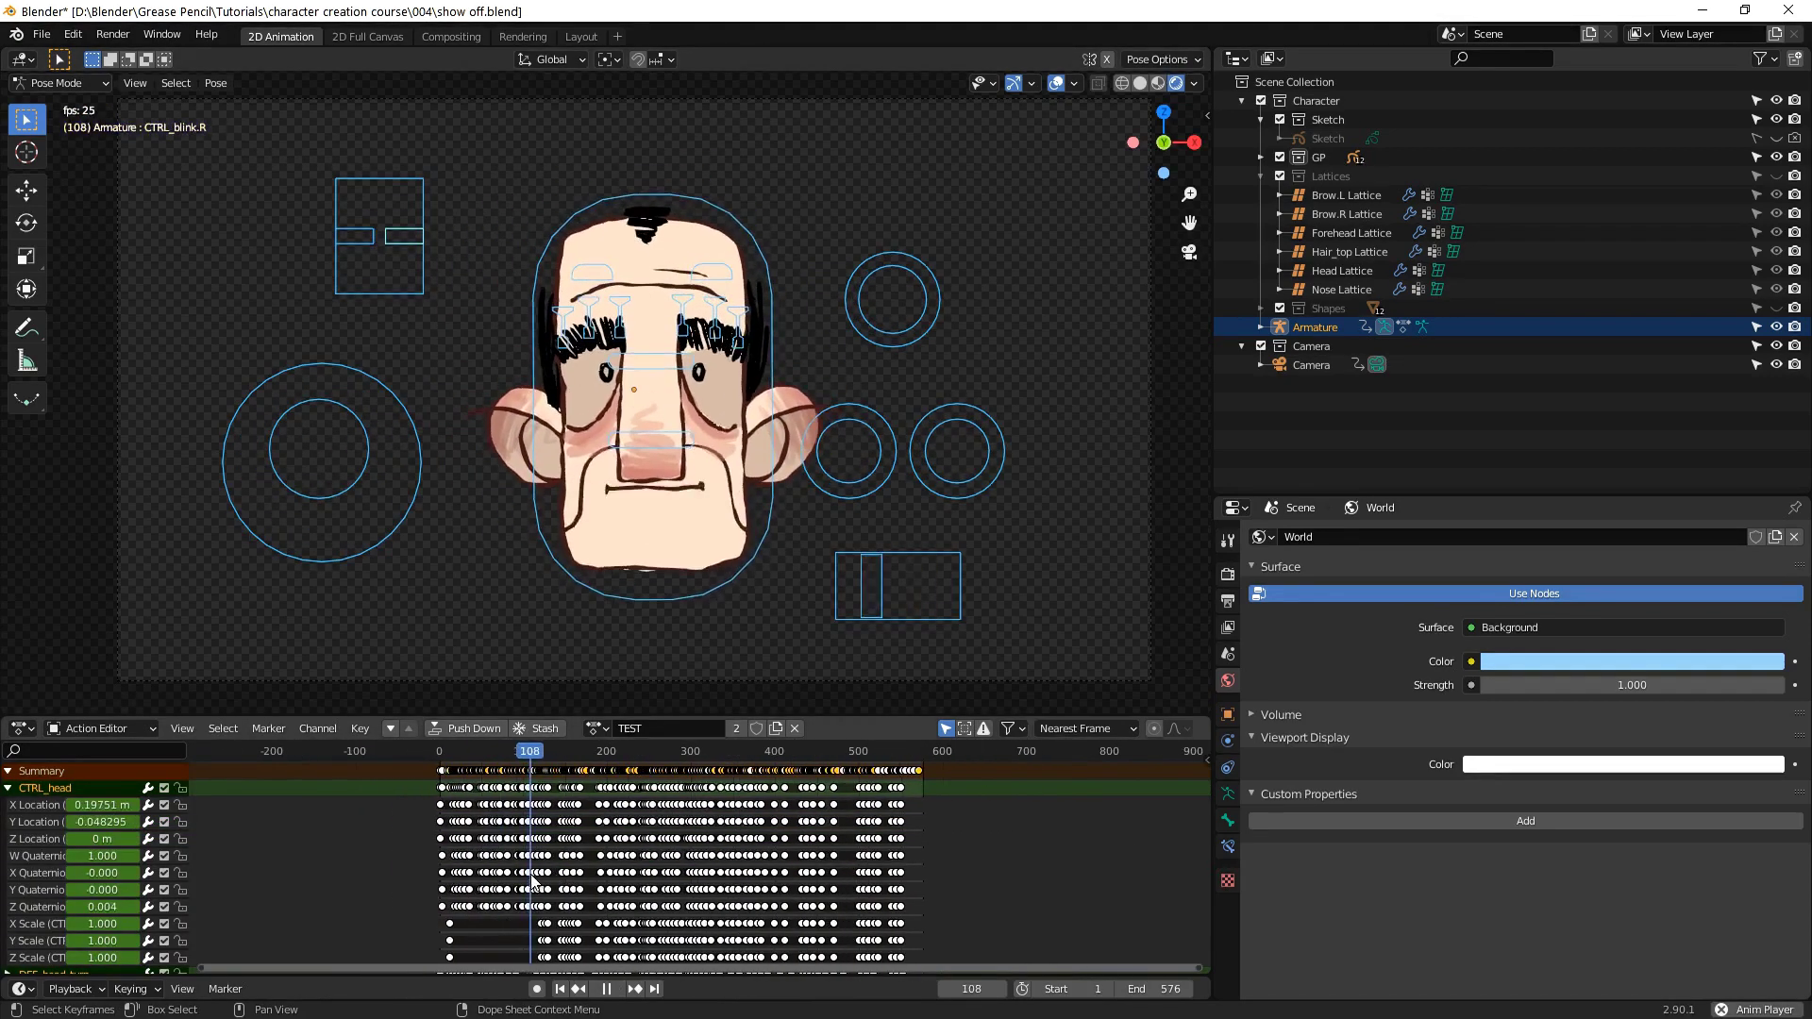
pyautogui.scroll(-3, 522, 806)
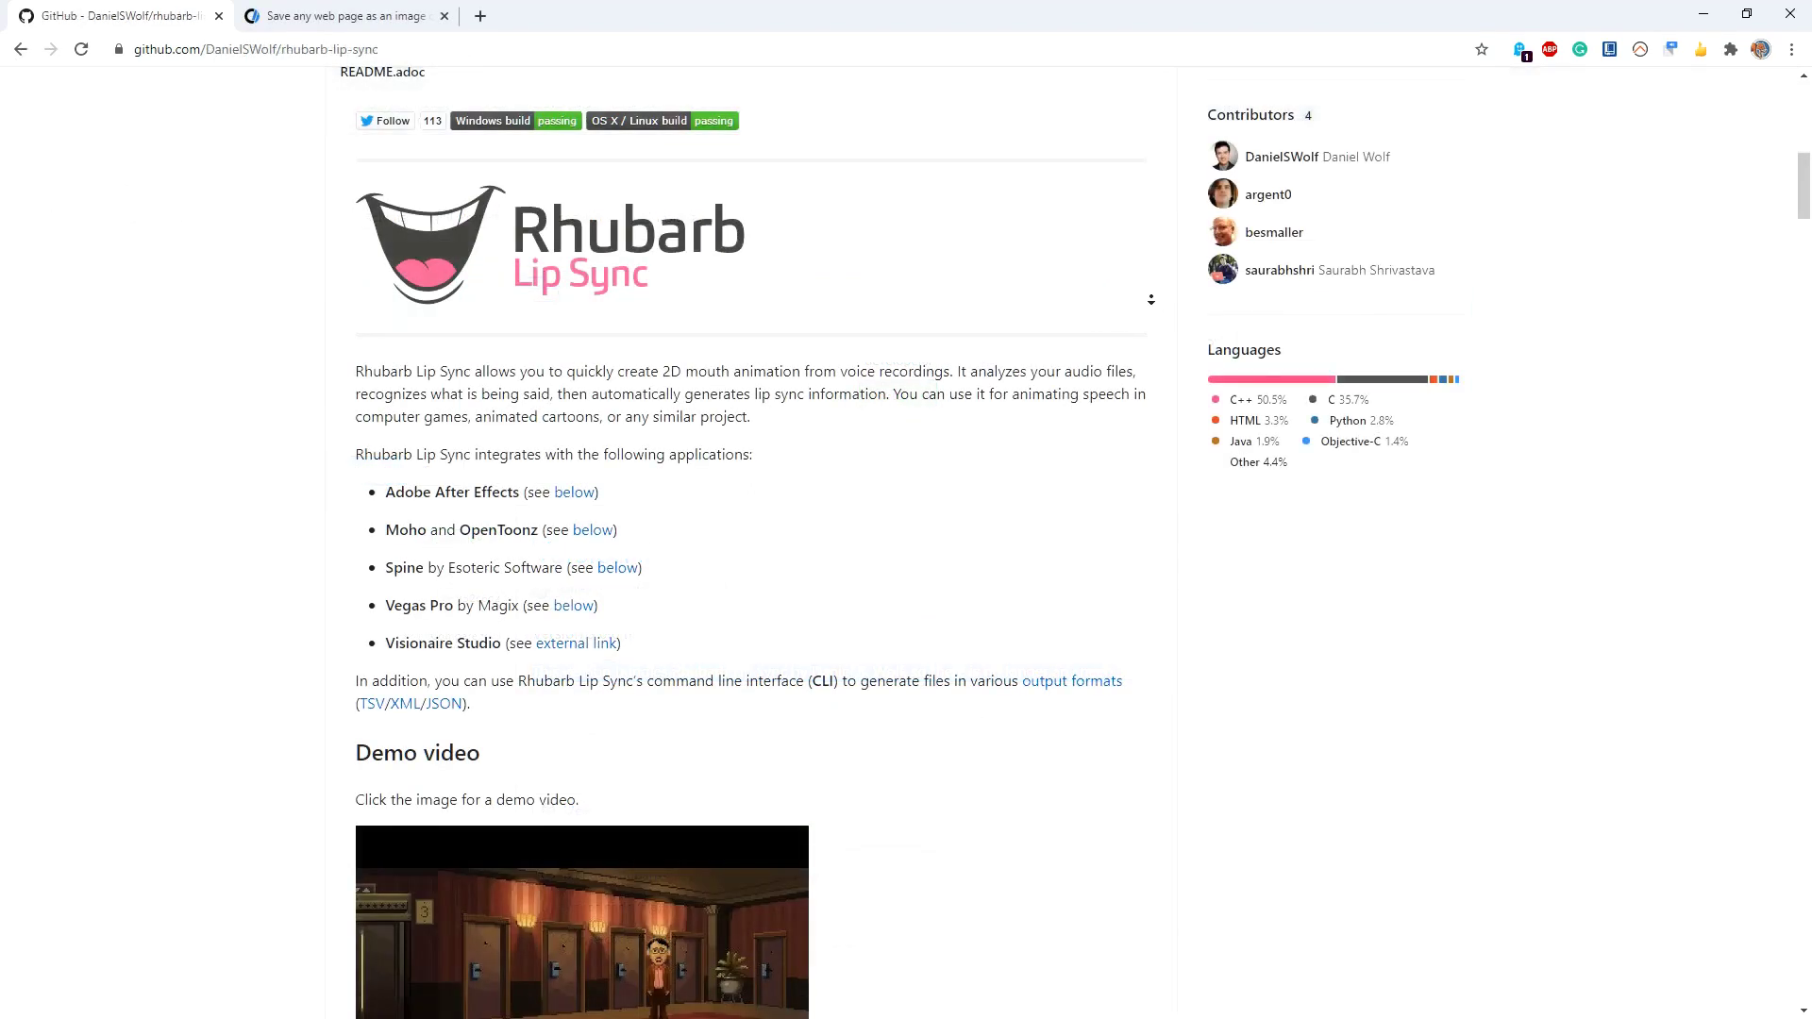
pyautogui.moveTo(1152, 299); pyautogui.dragTo(1156, 346, button='middle')
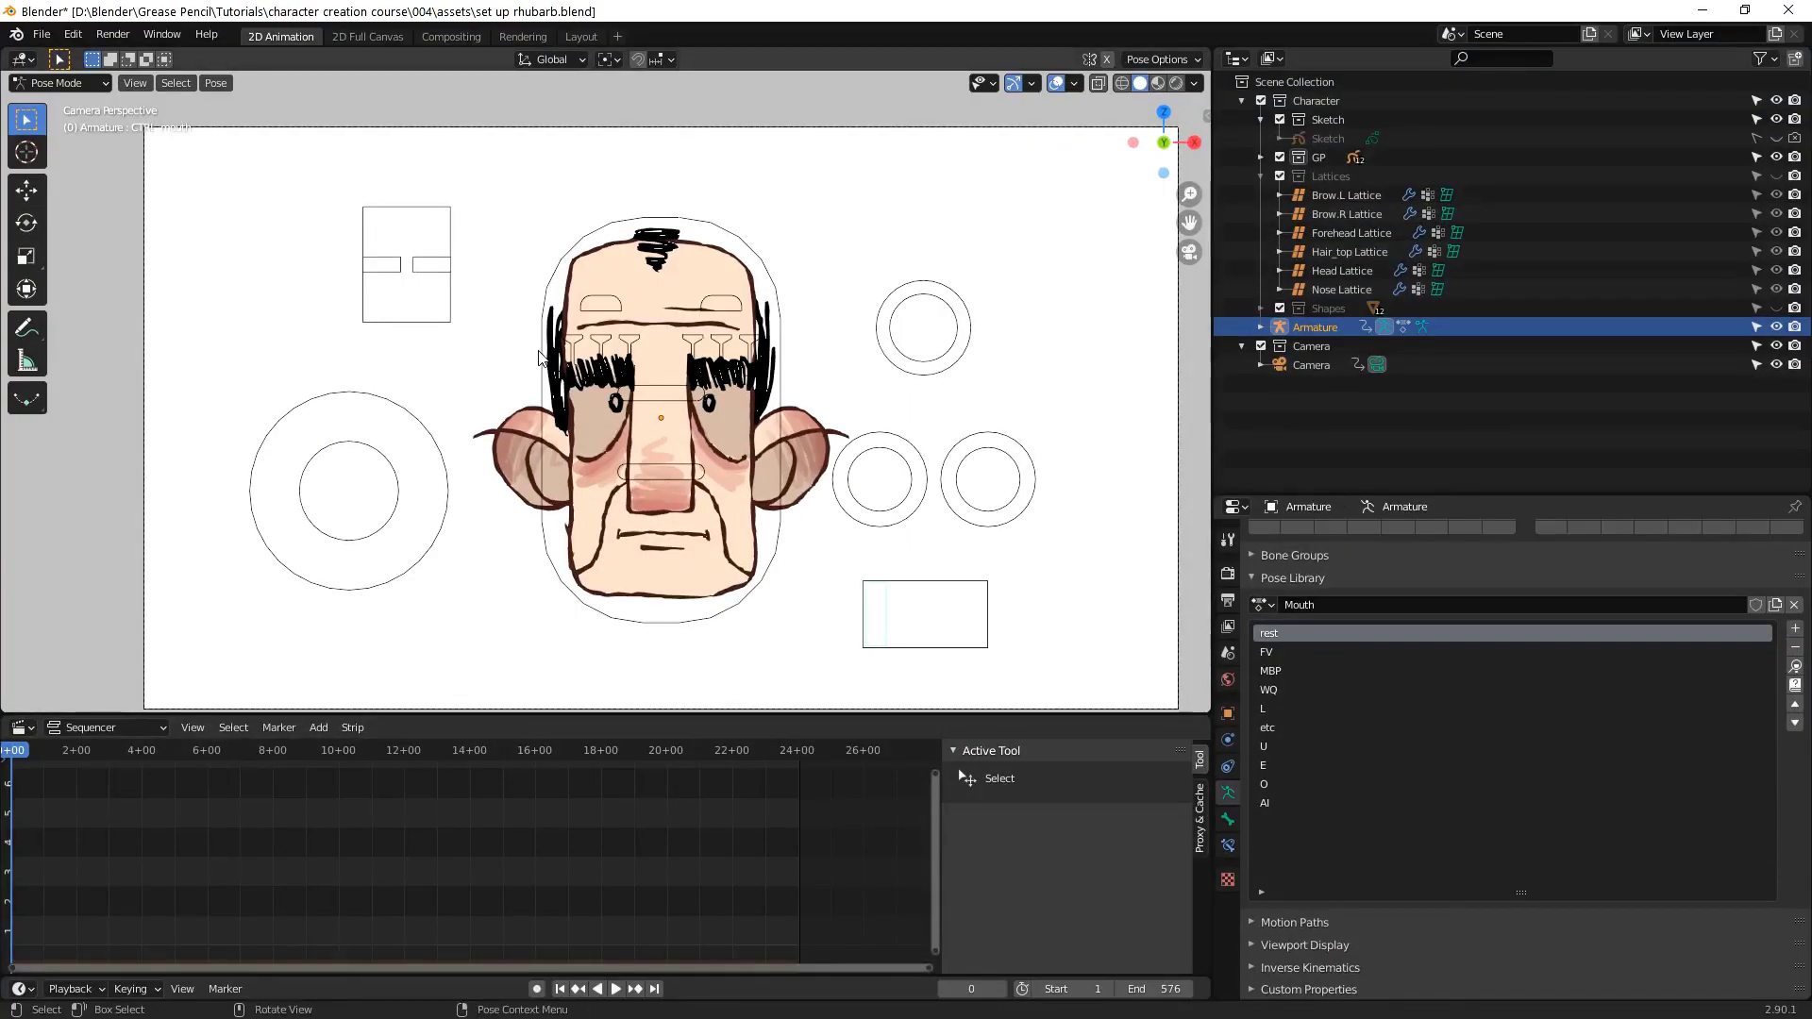
# Install blender-rhubarb-lipsync-windows-3.0.1.zip from Preferences > Add-ons
pyautogui.click(83, 37)
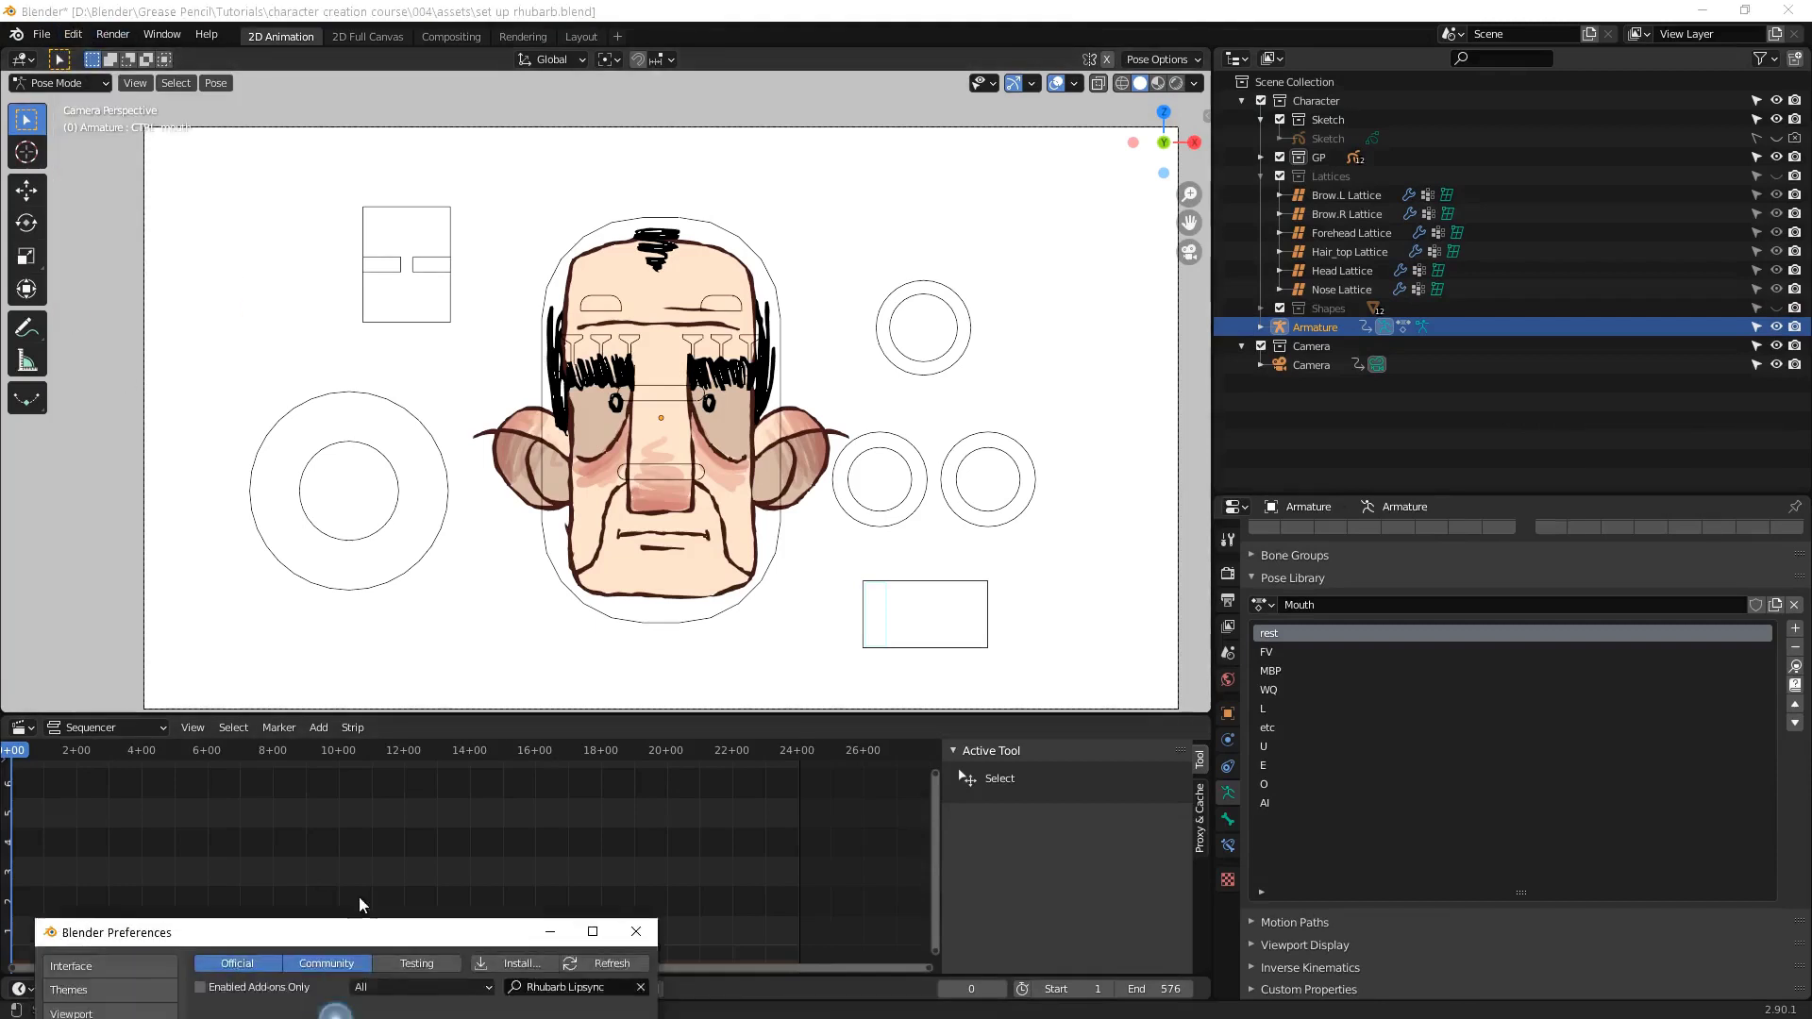
pyautogui.moveTo(355, 869); pyautogui.dragTo(379, 332)
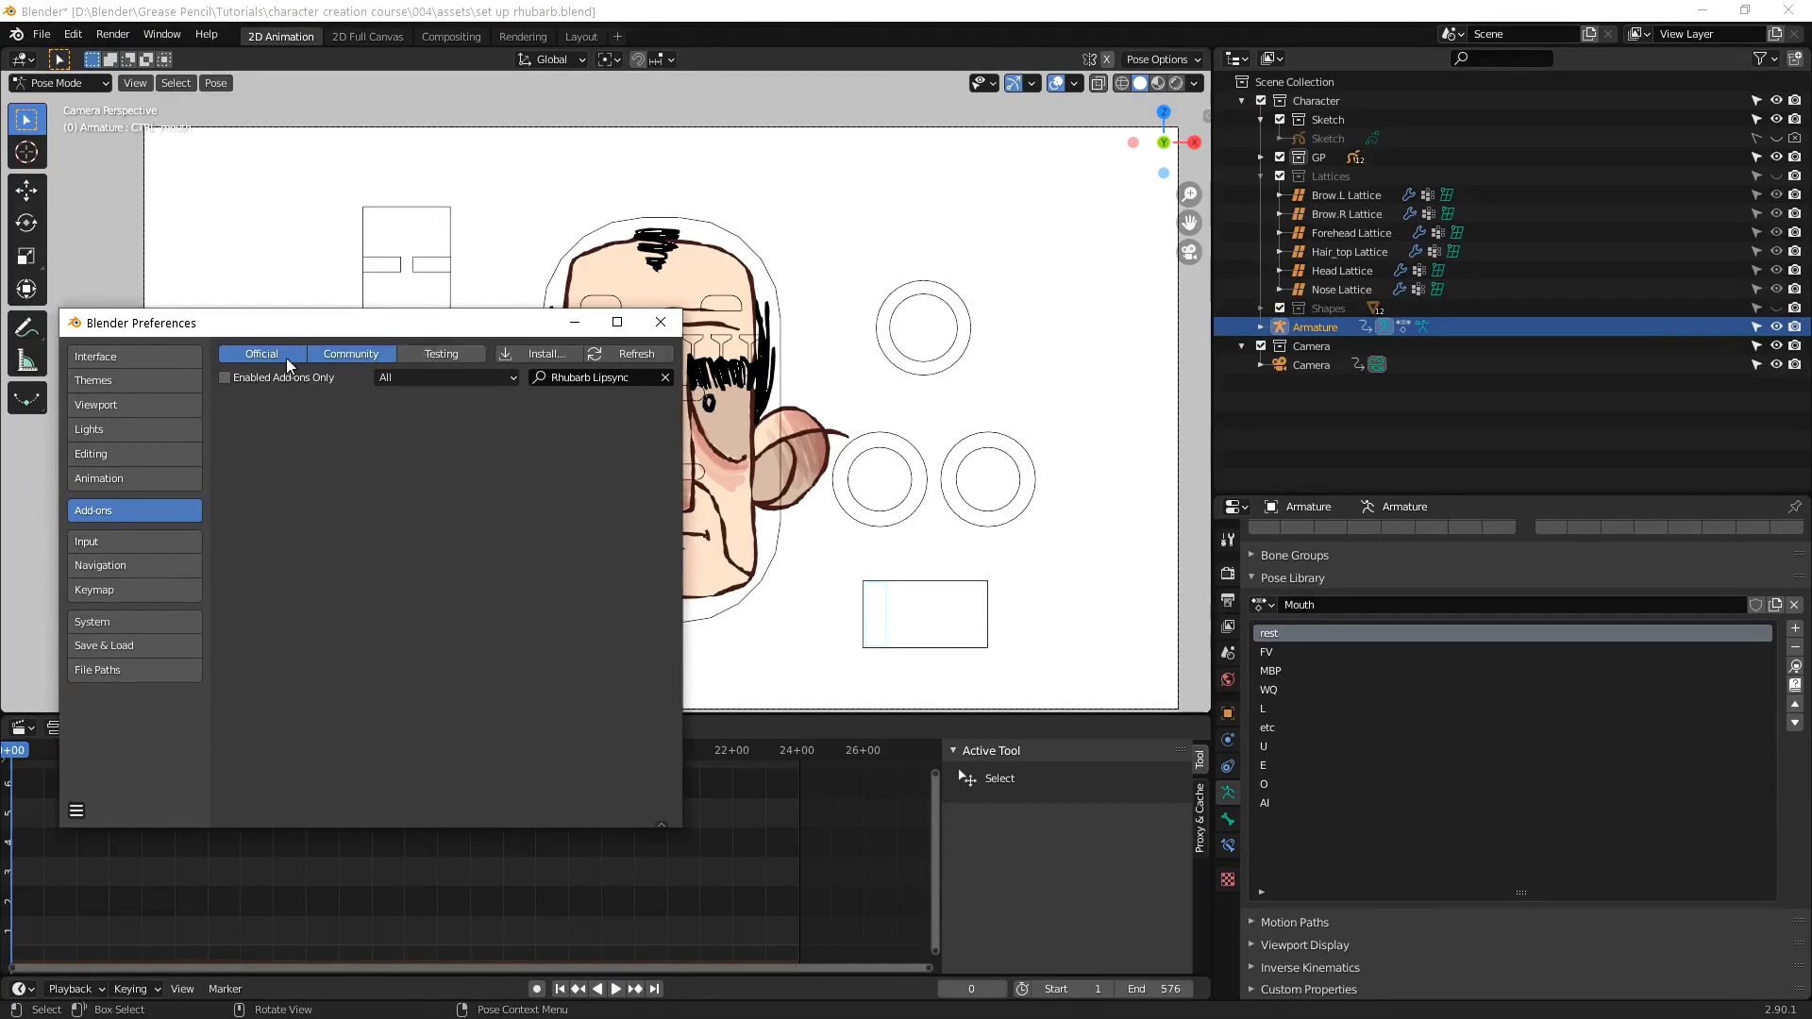
pyautogui.click(545, 355)
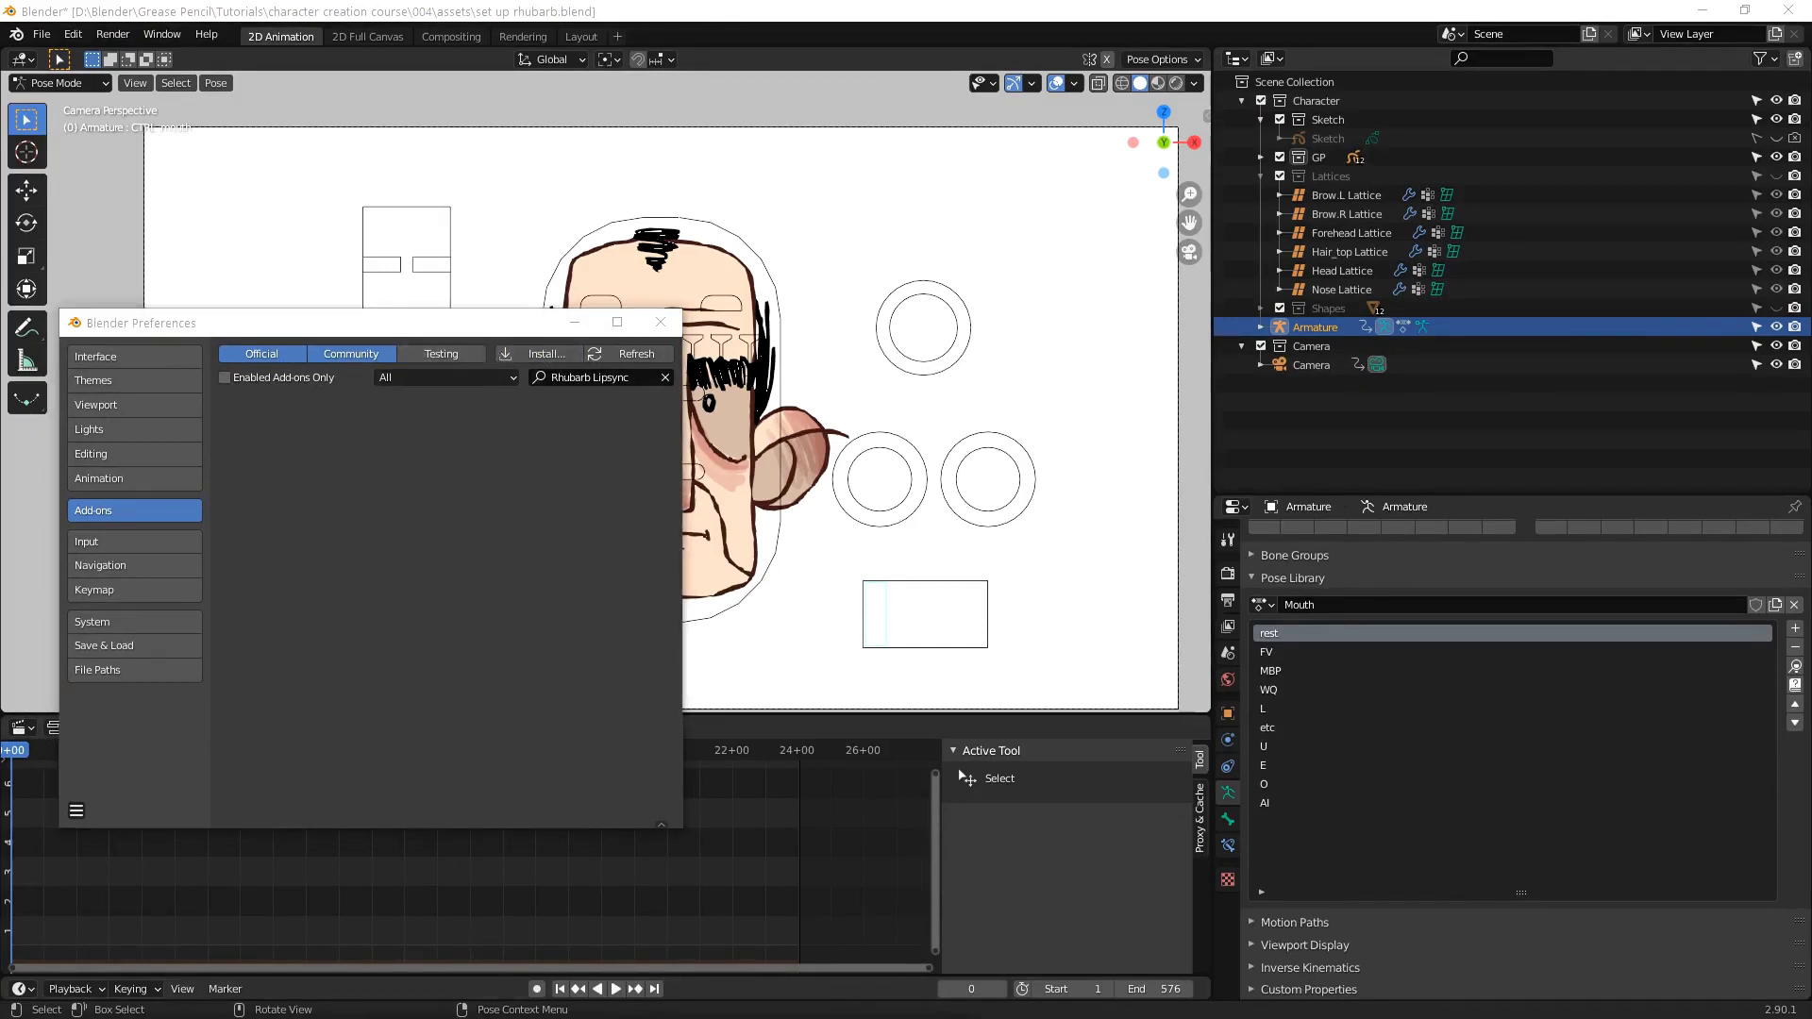
pyautogui.moveTo(785, 771); pyautogui.dragTo(924, 341)
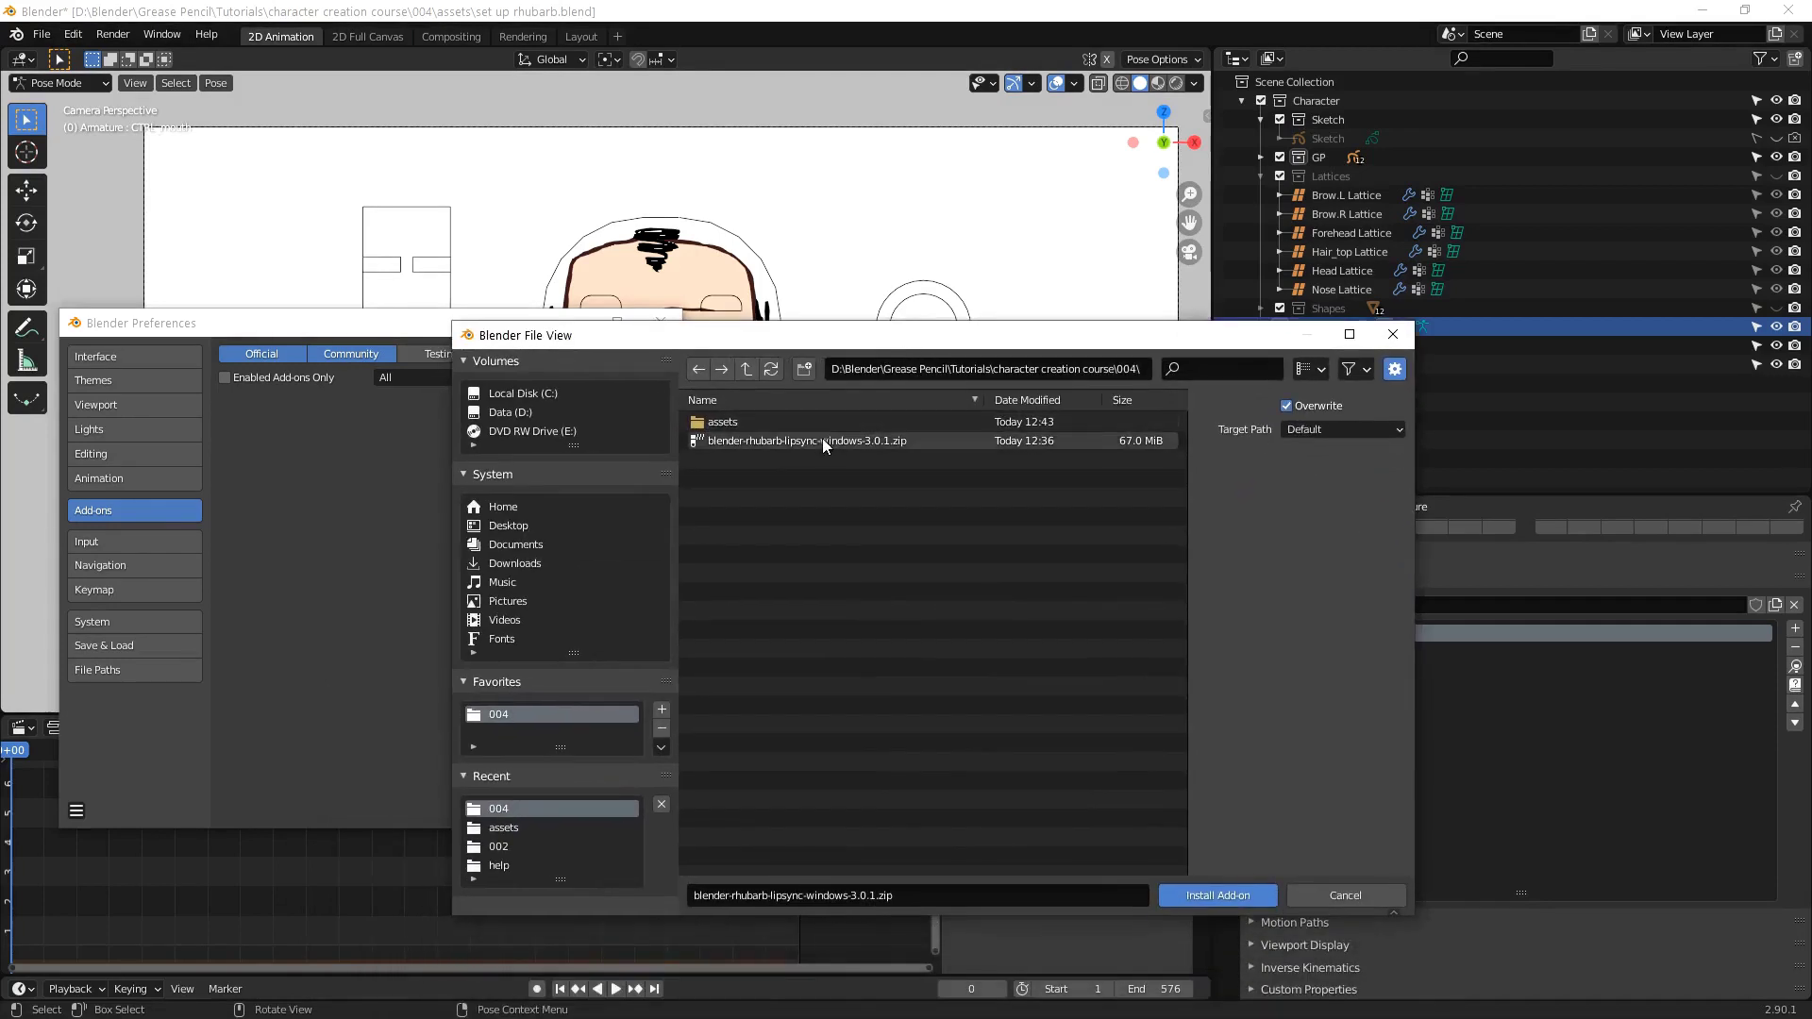
pyautogui.doubleClick(823, 438)
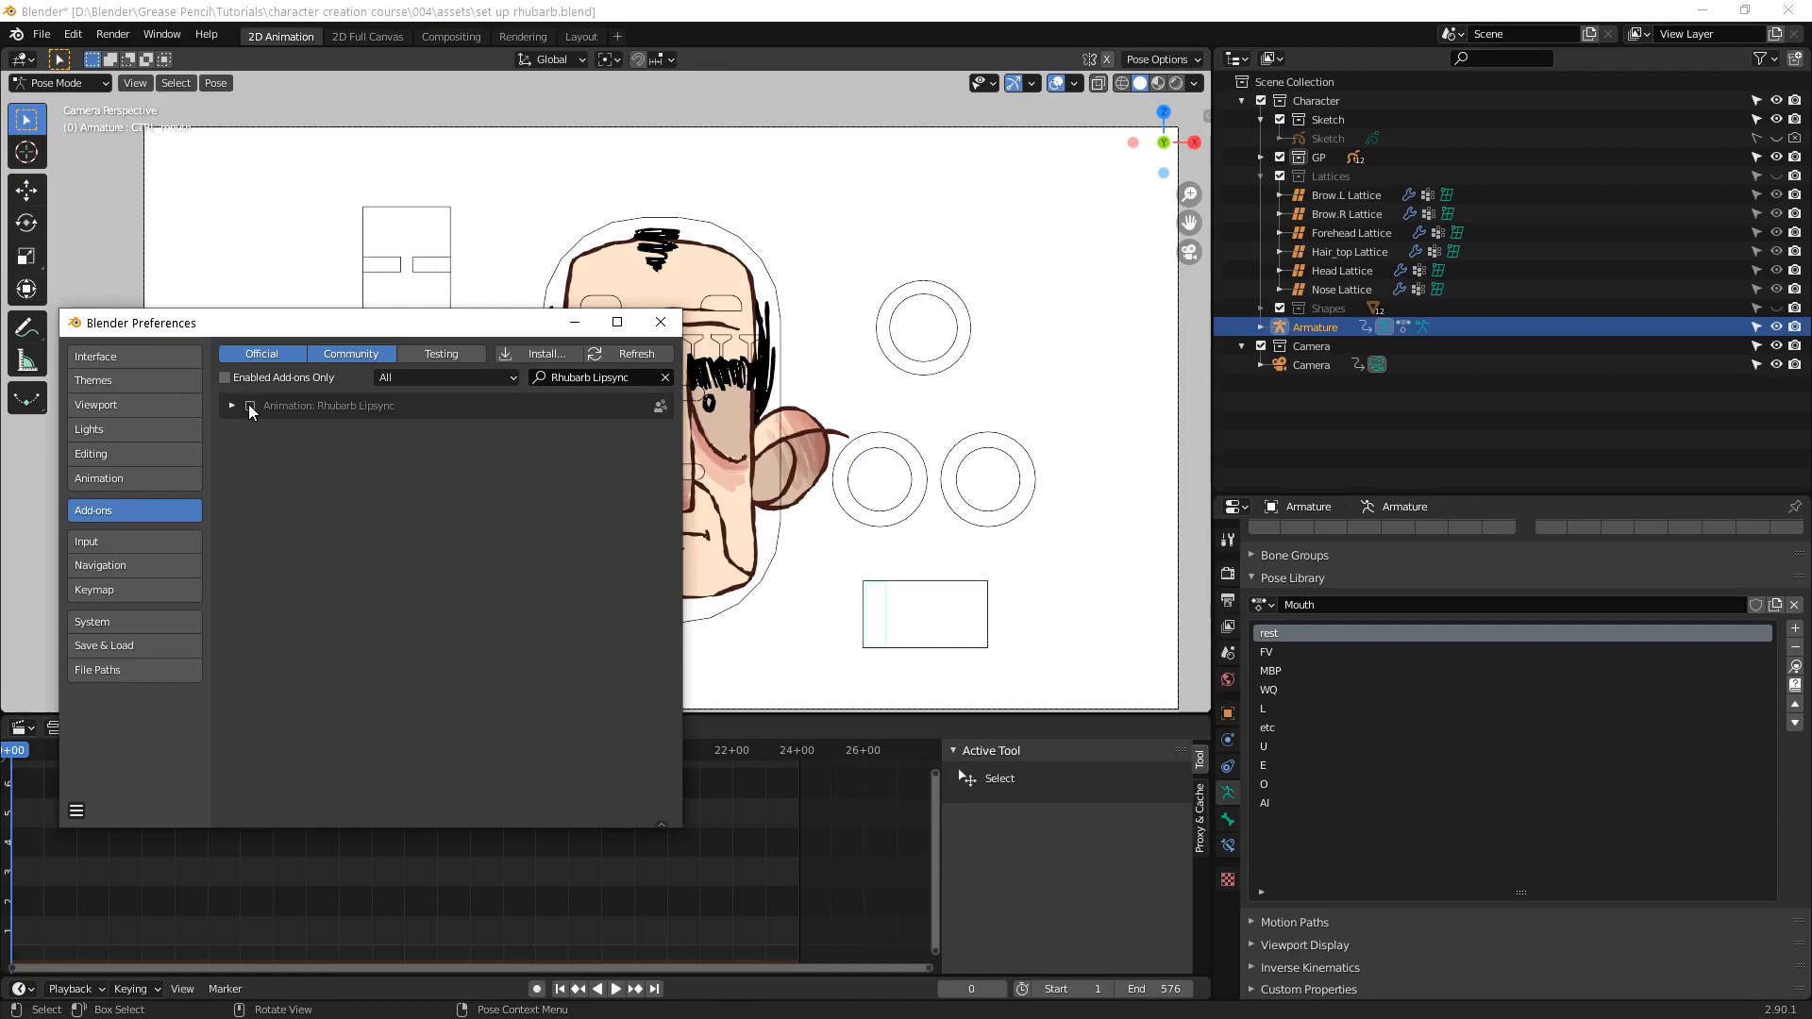
# Enable the Rhubarb Lipsync add-on and set its recognizer to pocketSphinx
pyautogui.click(250, 406)
pyautogui.click(232, 407)
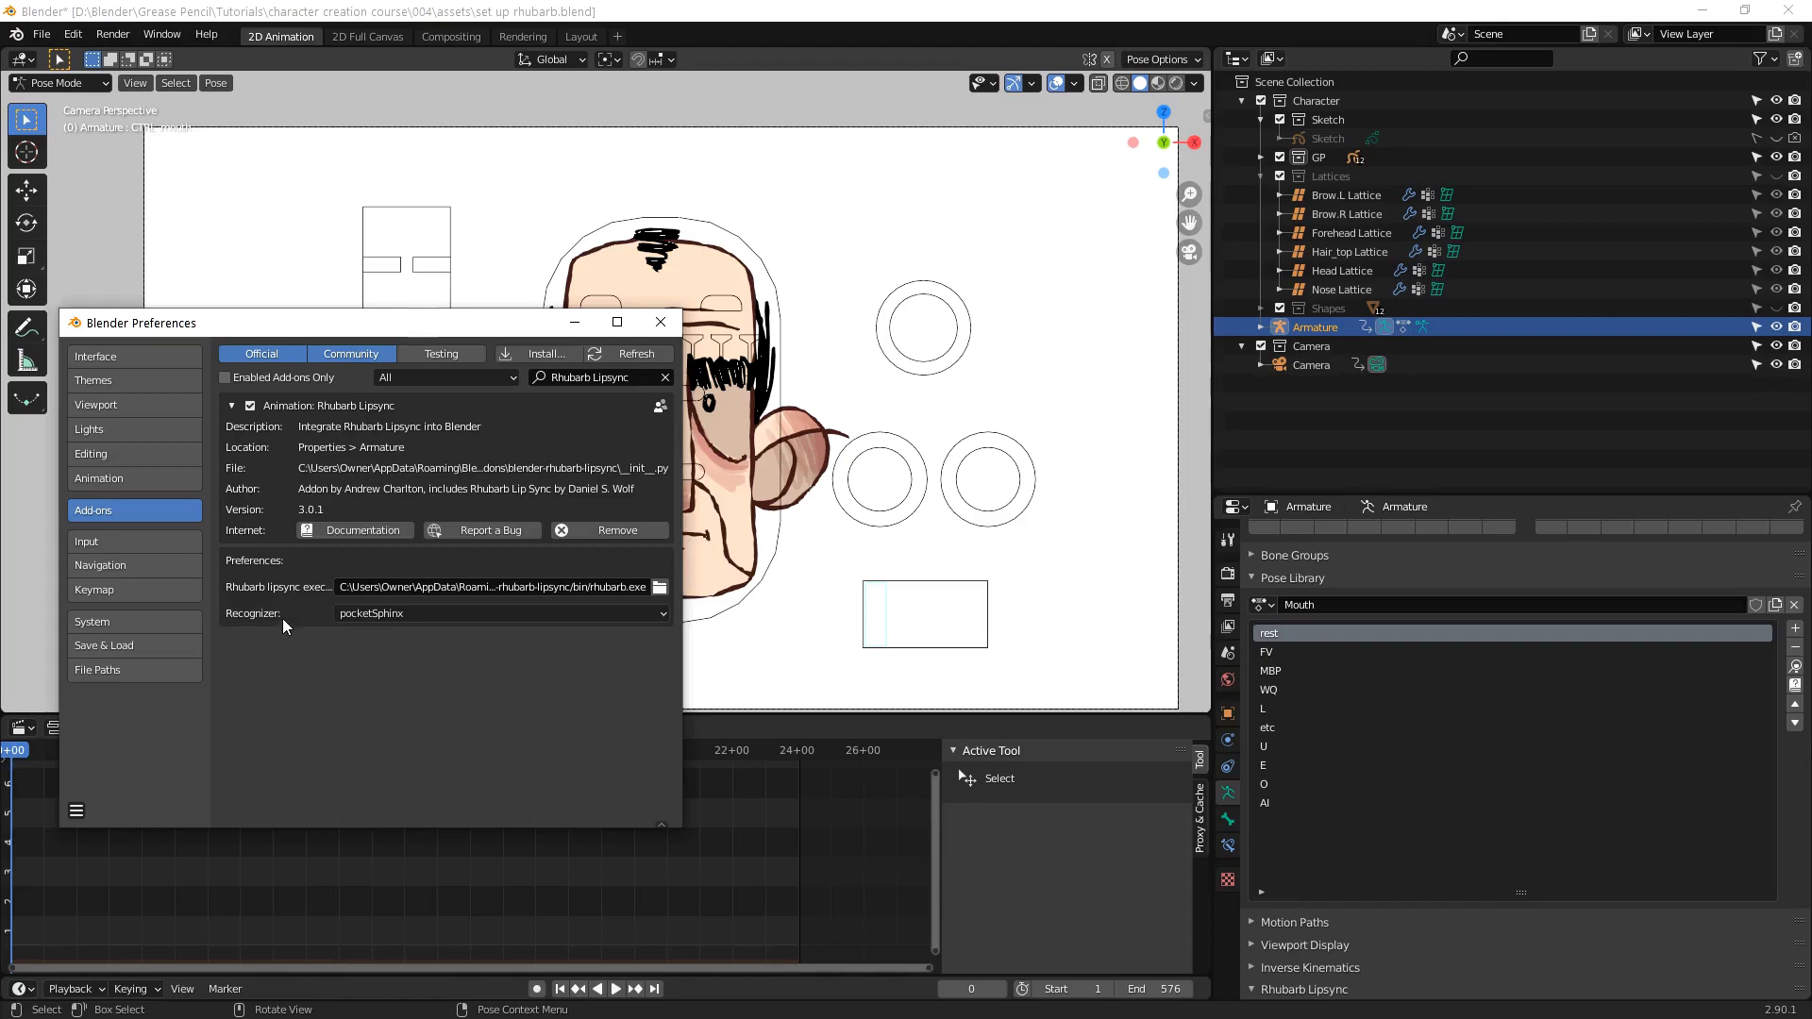
pyautogui.click(371, 616)
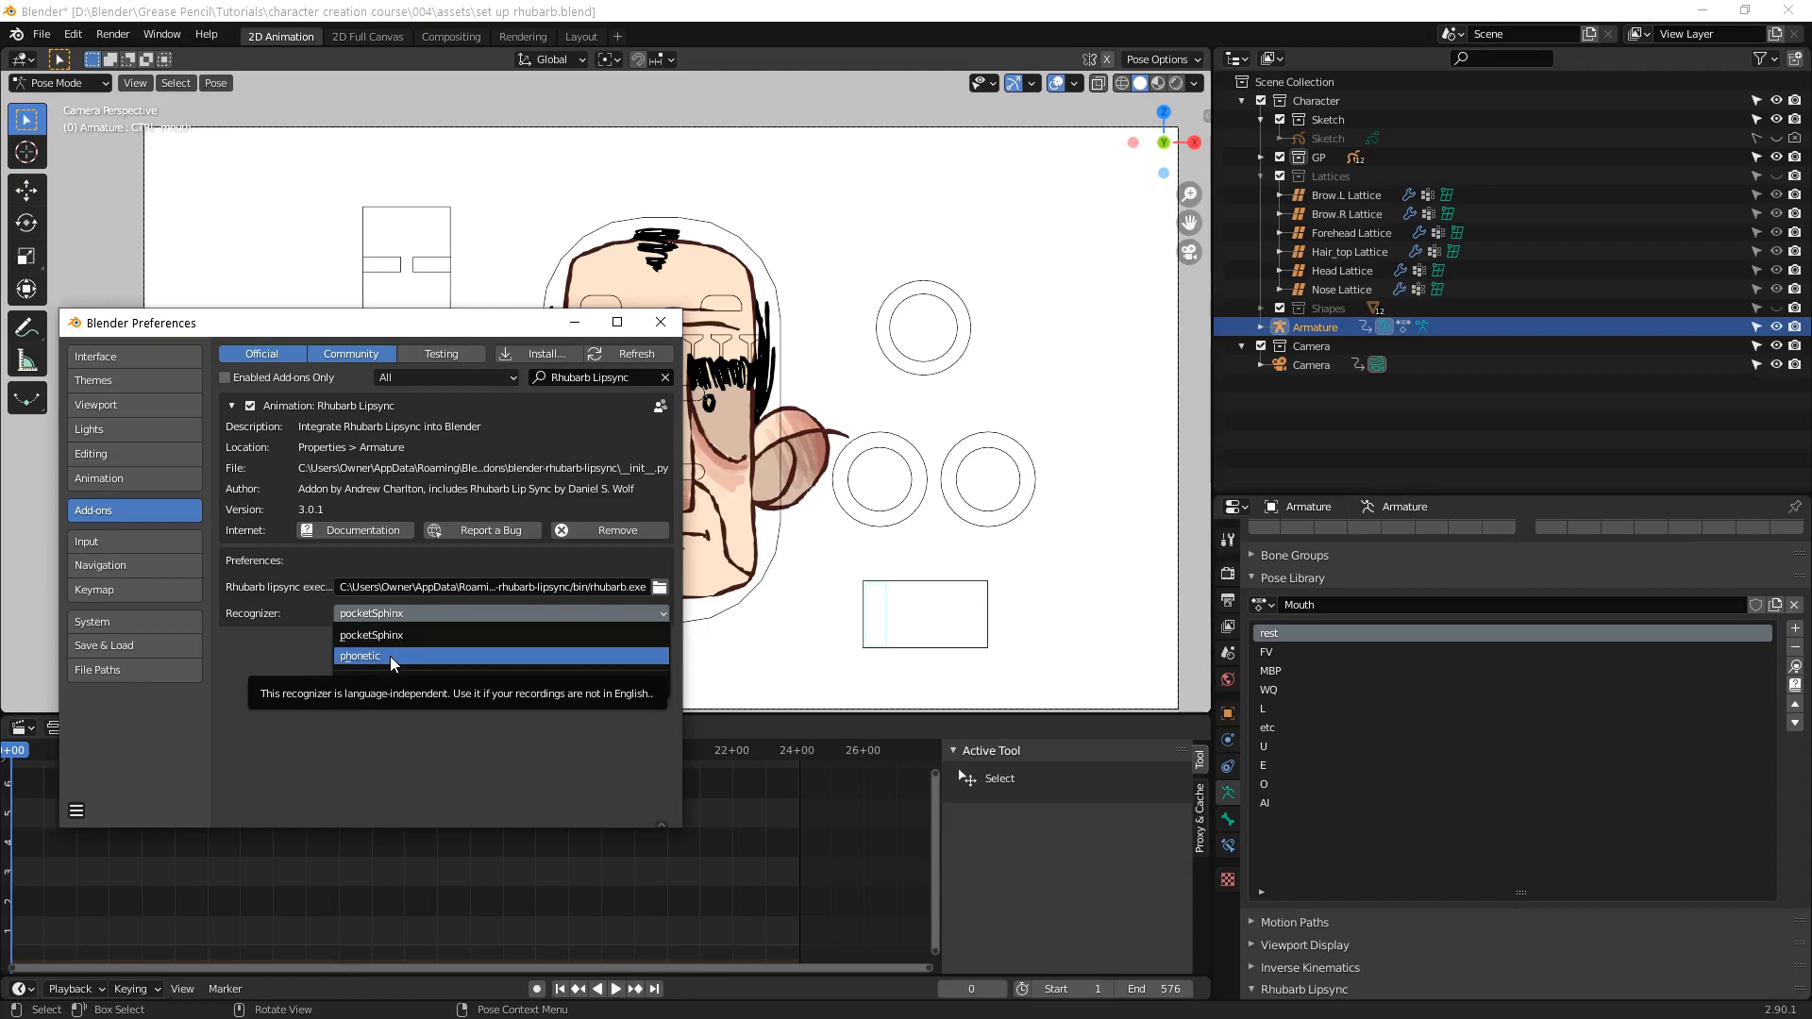
pyautogui.click(390, 656)
pyautogui.click(410, 616)
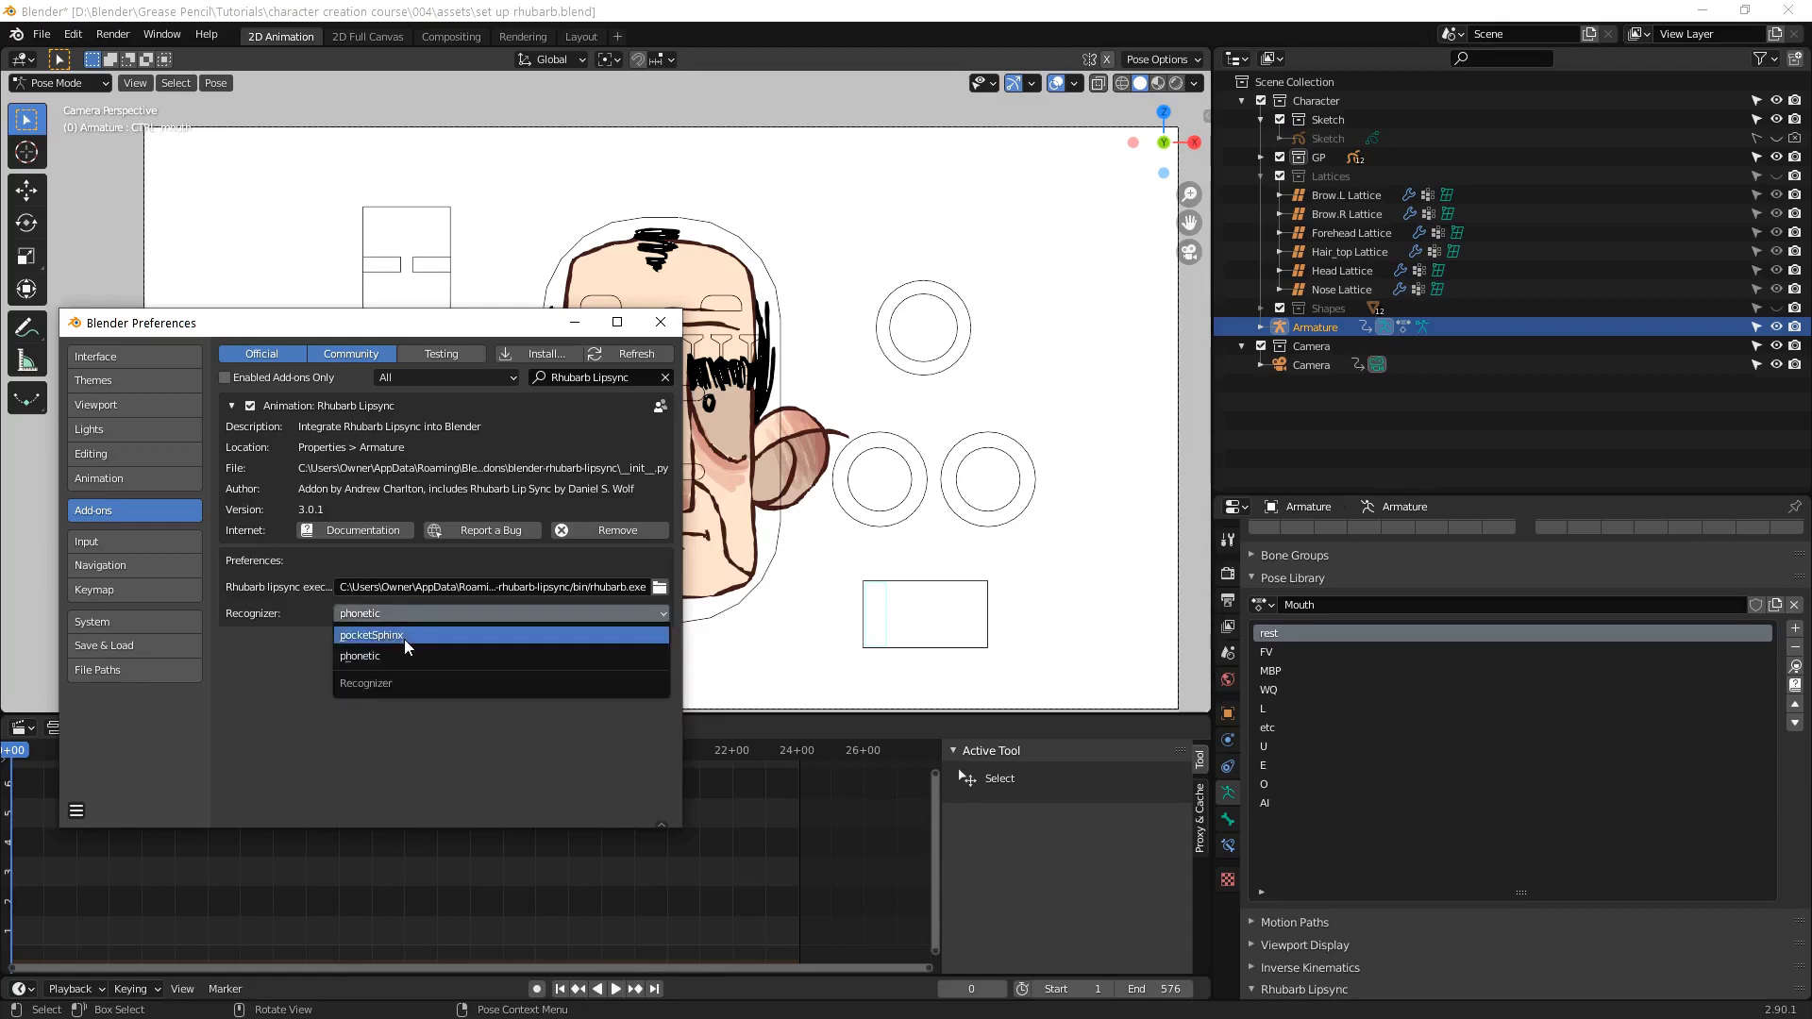
pyautogui.click(404, 639)
# Save the preferences and close the Preferences window
pyautogui.click(76, 812)
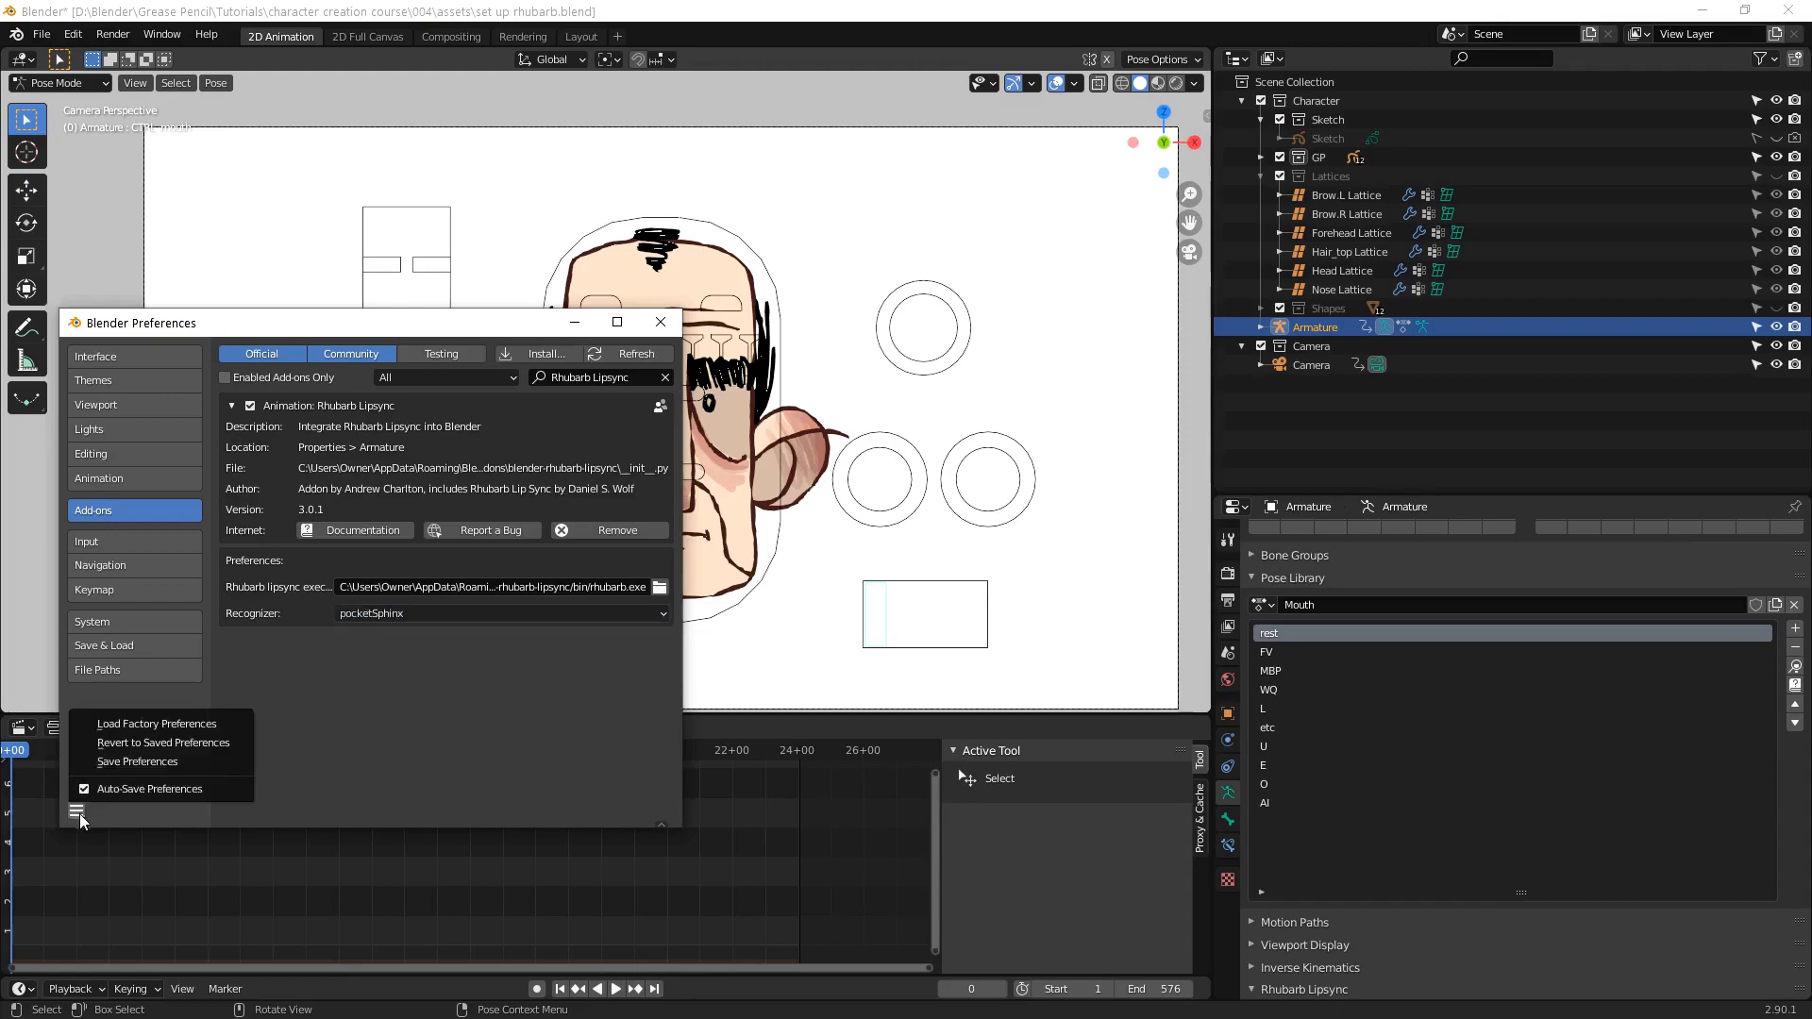
pyautogui.click(96, 765)
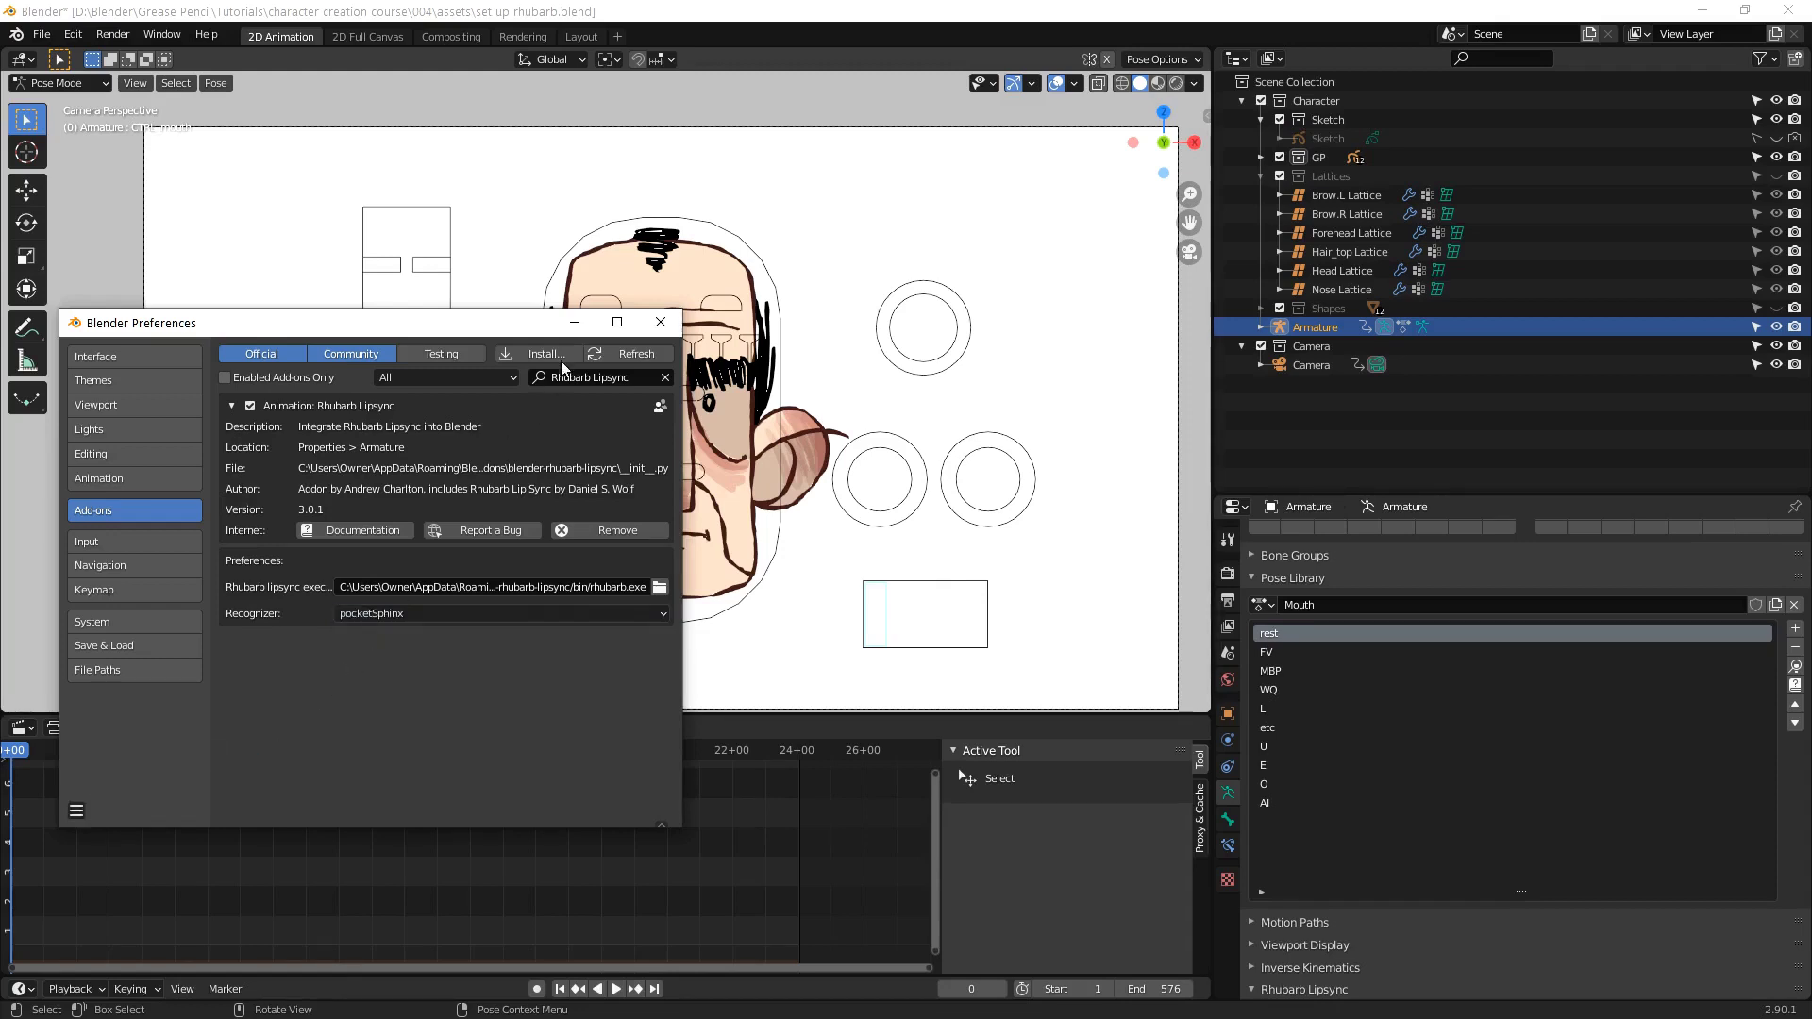
pyautogui.click(660, 322)
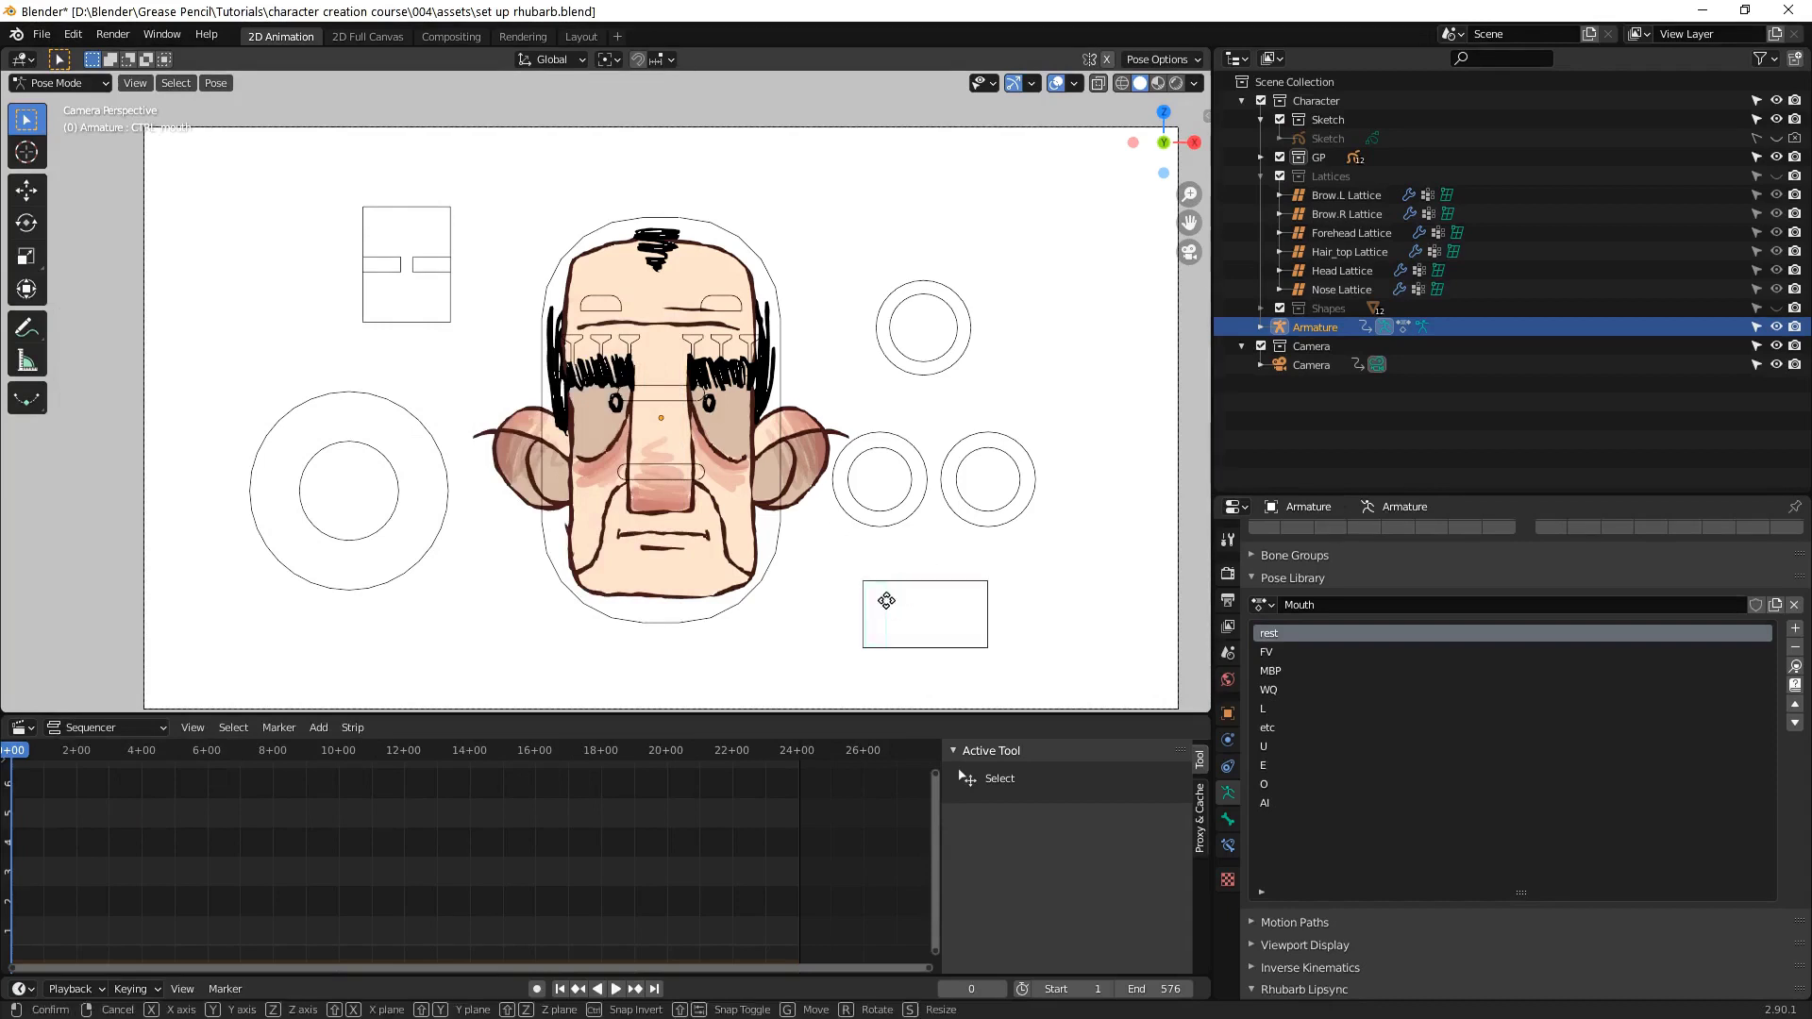
# Create the Mouth Shape pose library and save the neutral mouth as pose 'rest'
pyautogui.moveTo(888, 609); pyautogui.dragTo(991, 604)
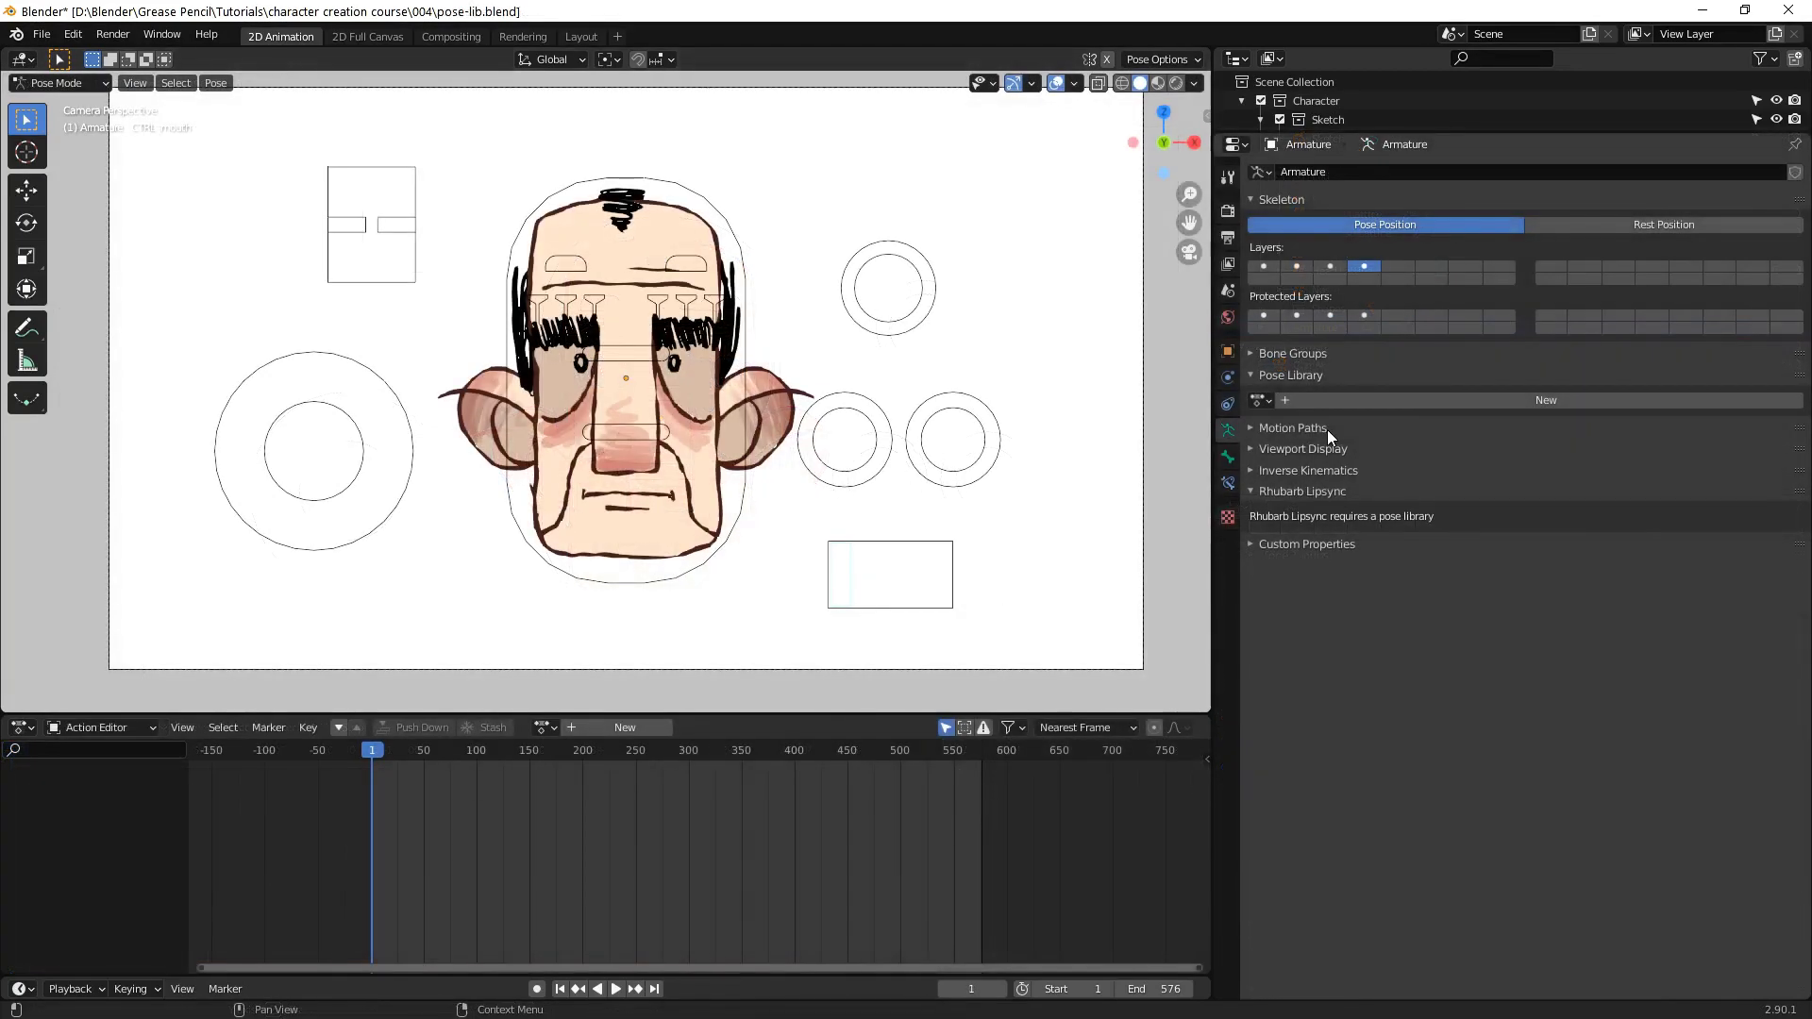
pyautogui.click(1336, 397)
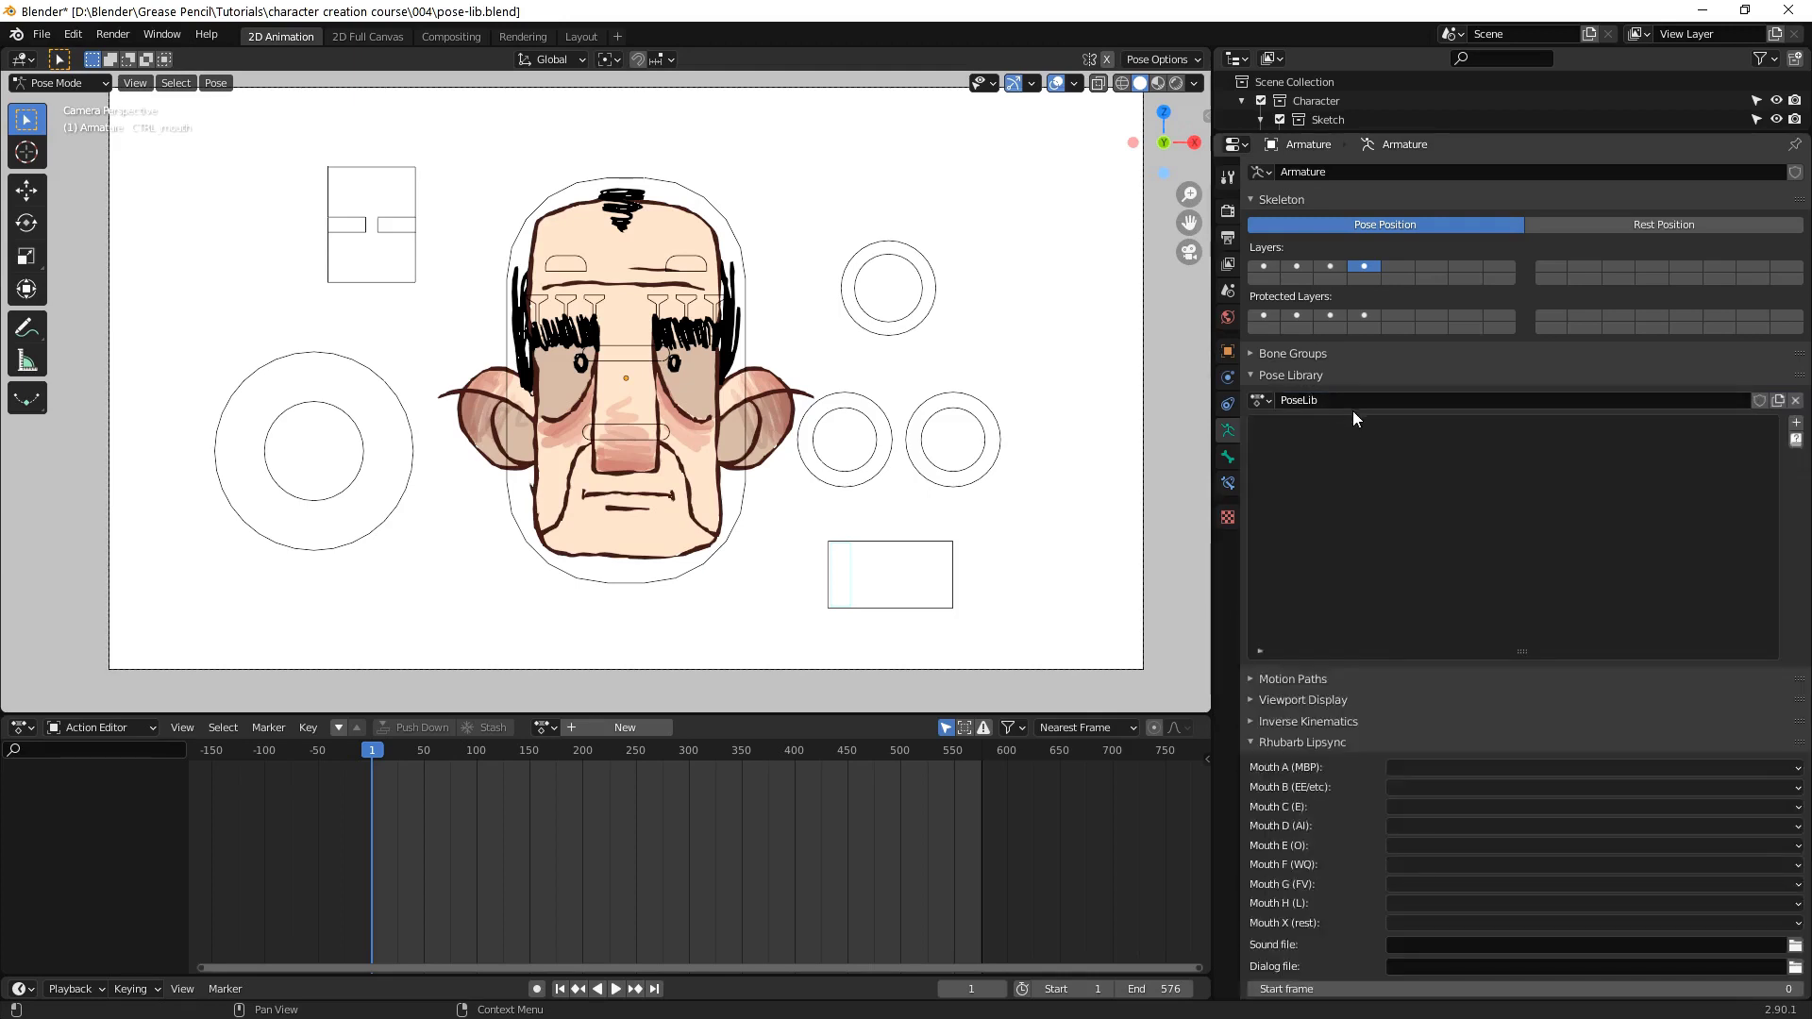
pyautogui.doubleClick(1358, 406)
pyautogui.write('Mouth S')
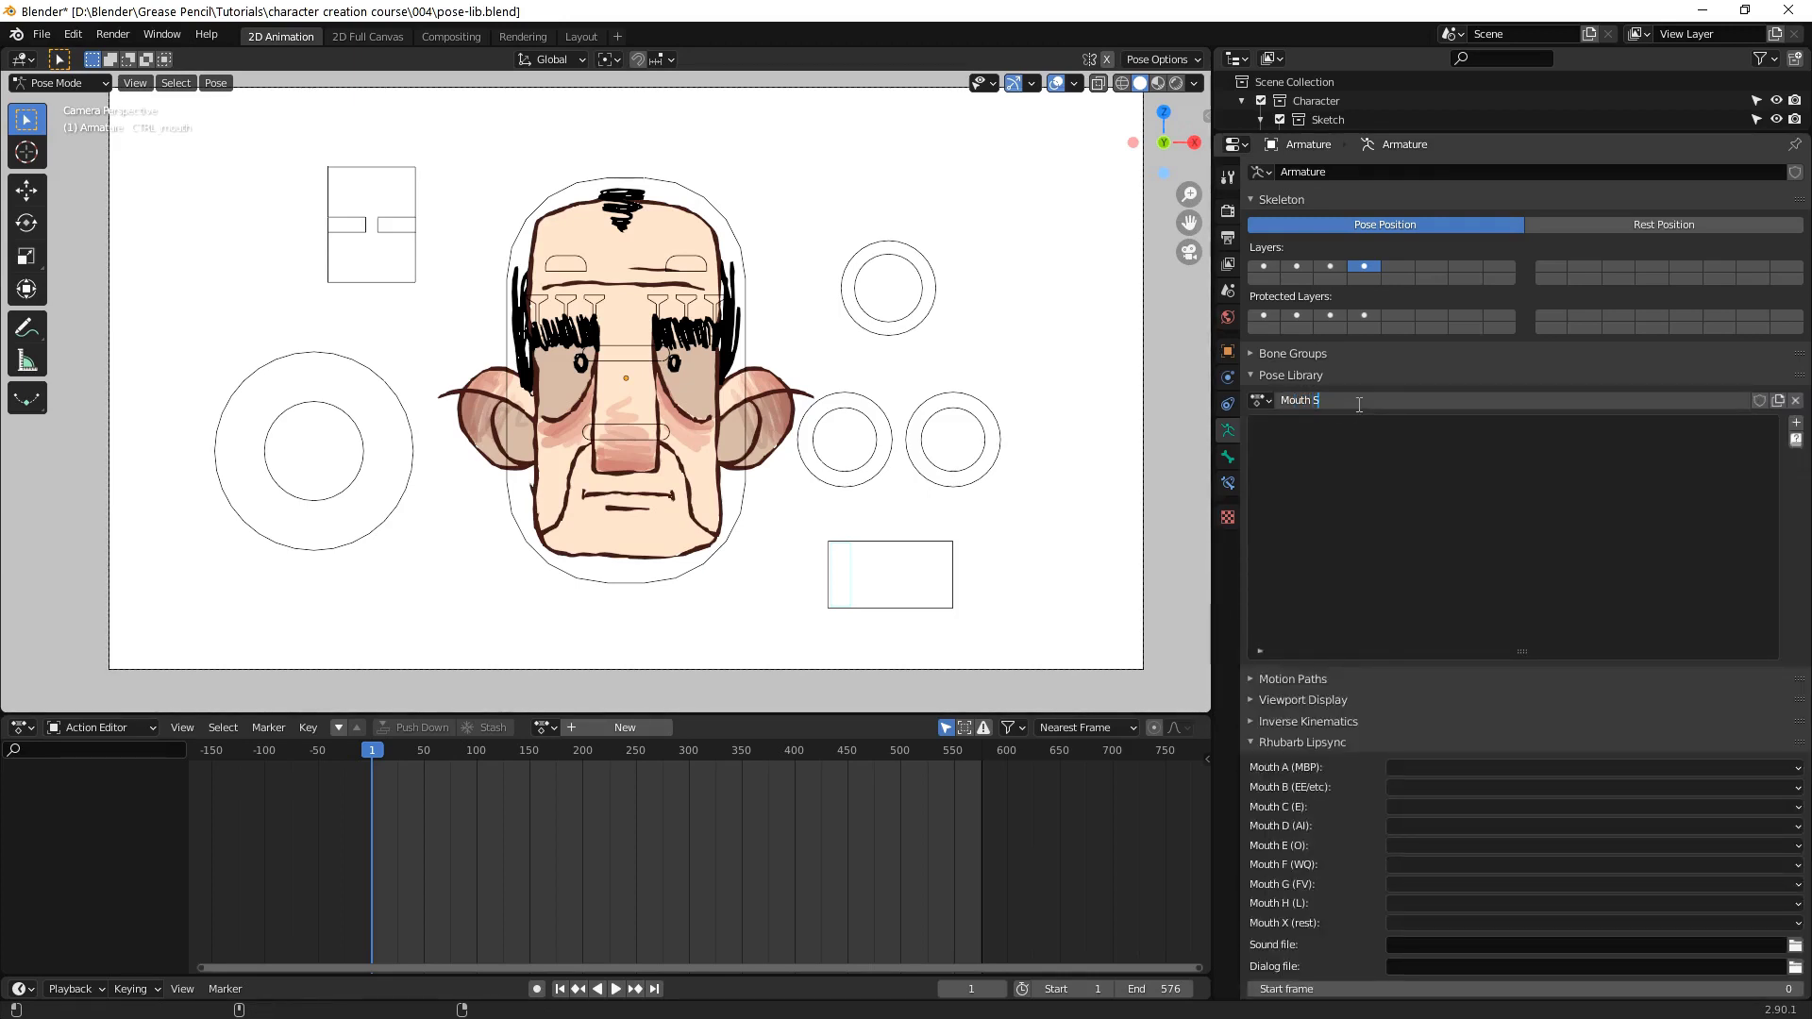
pyautogui.write('hape')
pyautogui.press('Return')
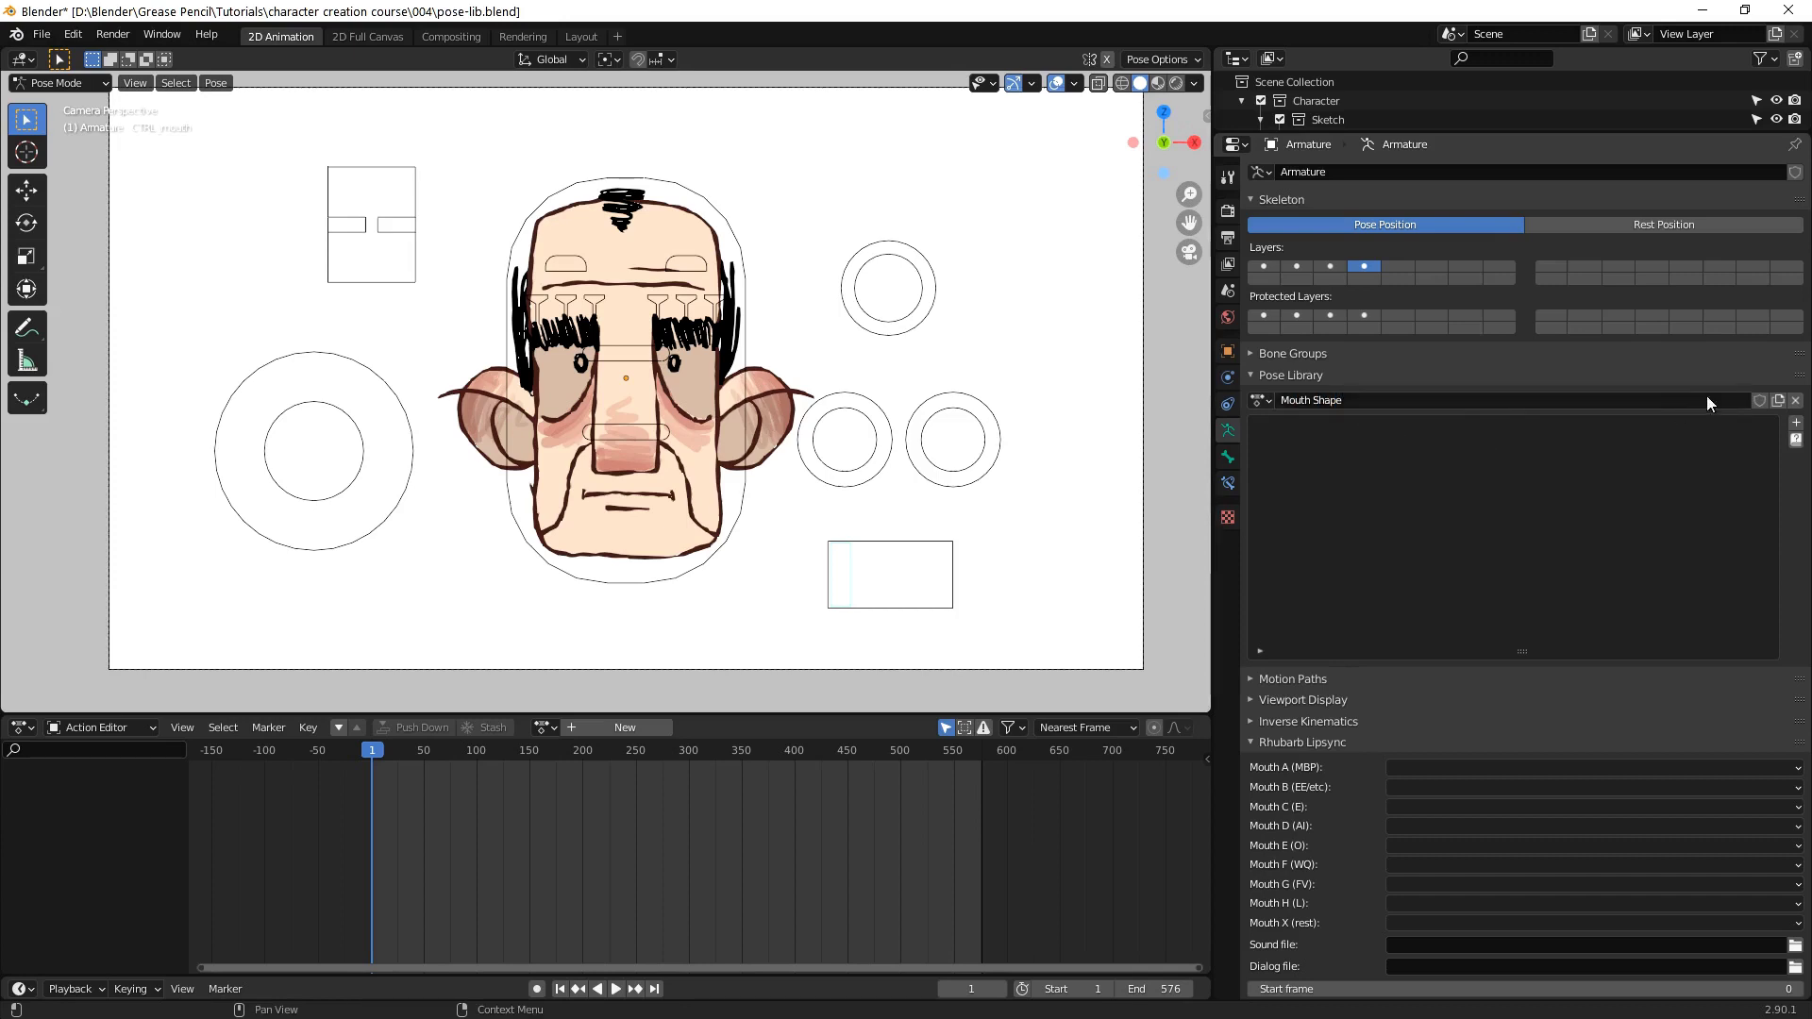
pyautogui.click(1795, 422)
pyautogui.click(1671, 421)
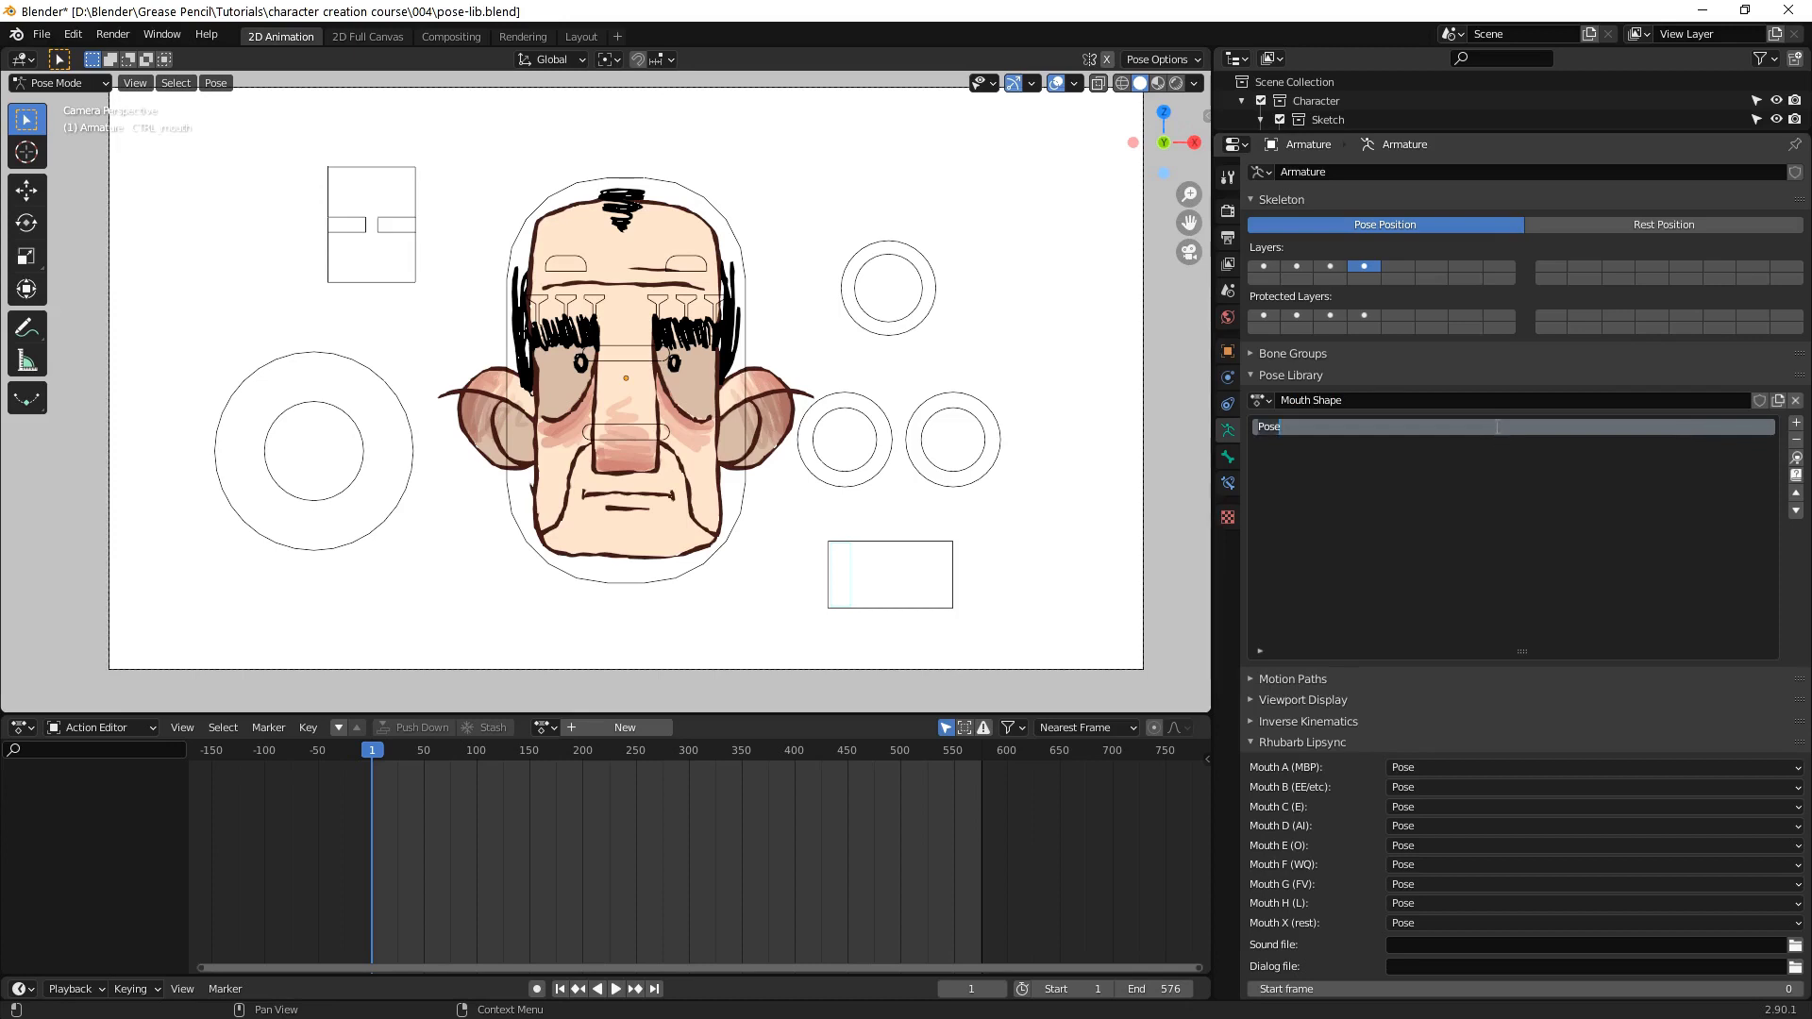
pyautogui.write('rest')
pyautogui.press('Return')
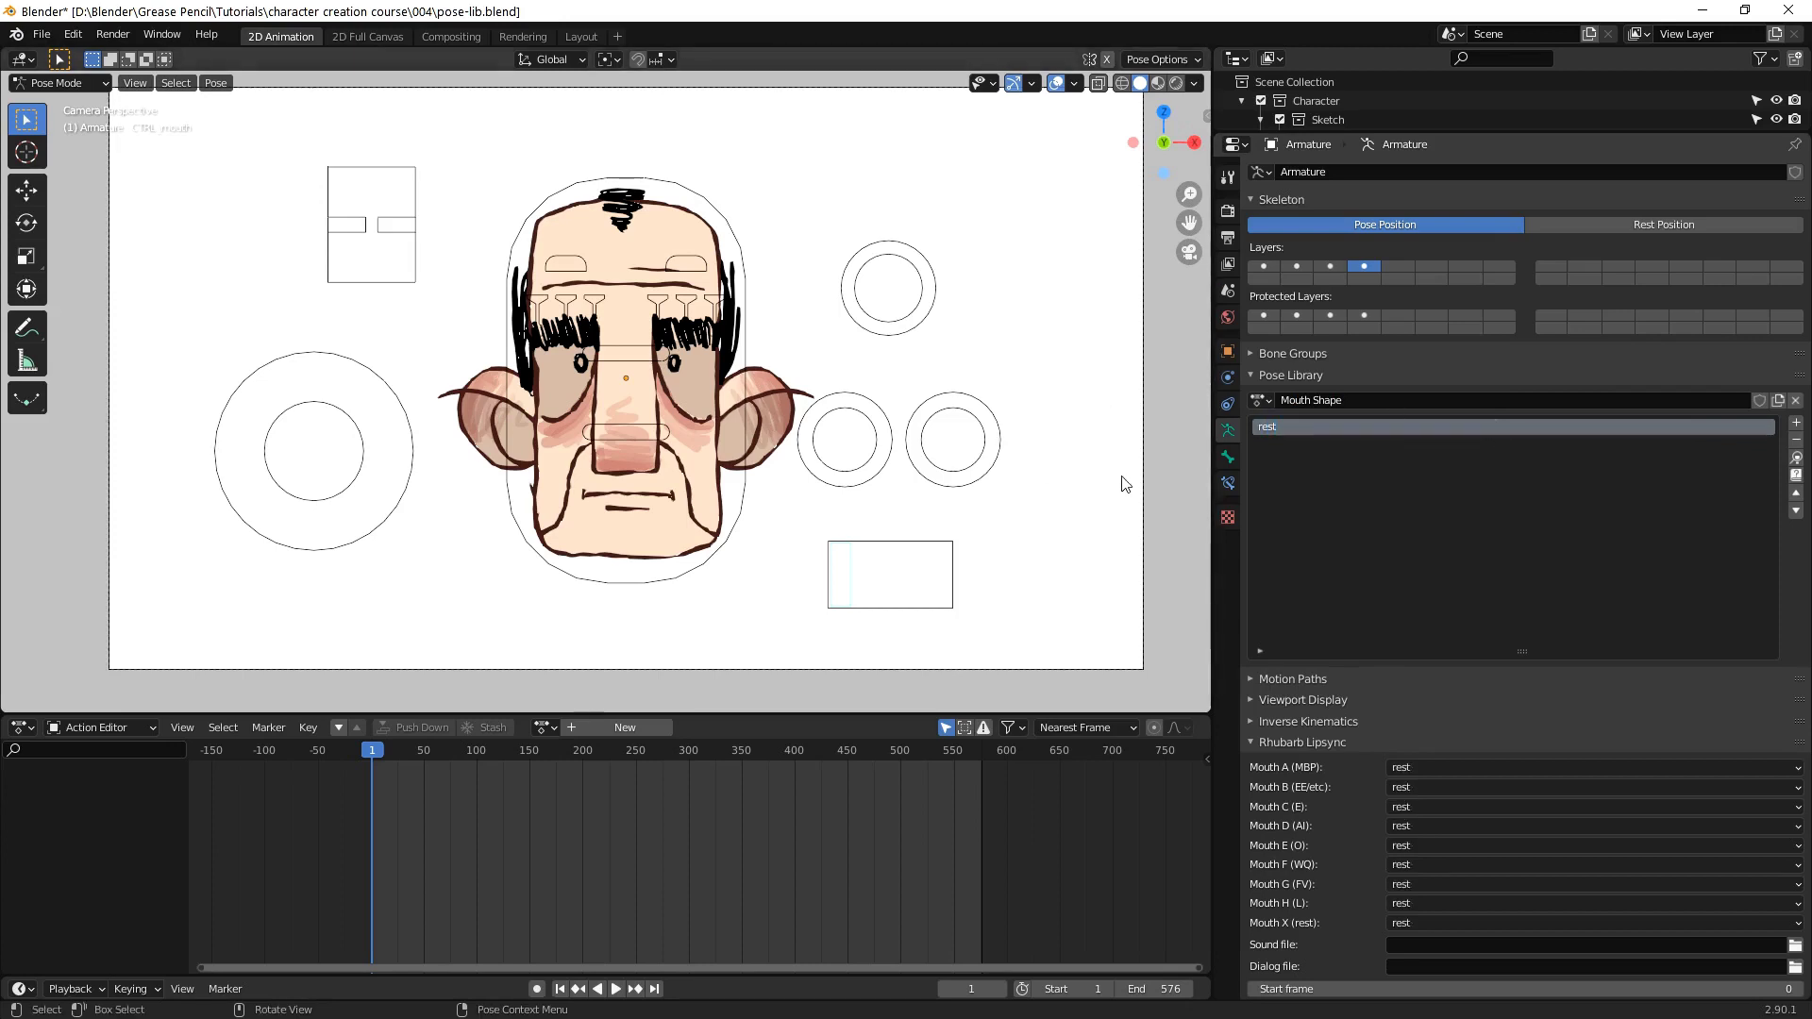
# Shape a teeth-showing mouth and save it as pose 'FV'
pyautogui.moveTo(850, 558); pyautogui.dragTo(866, 553)
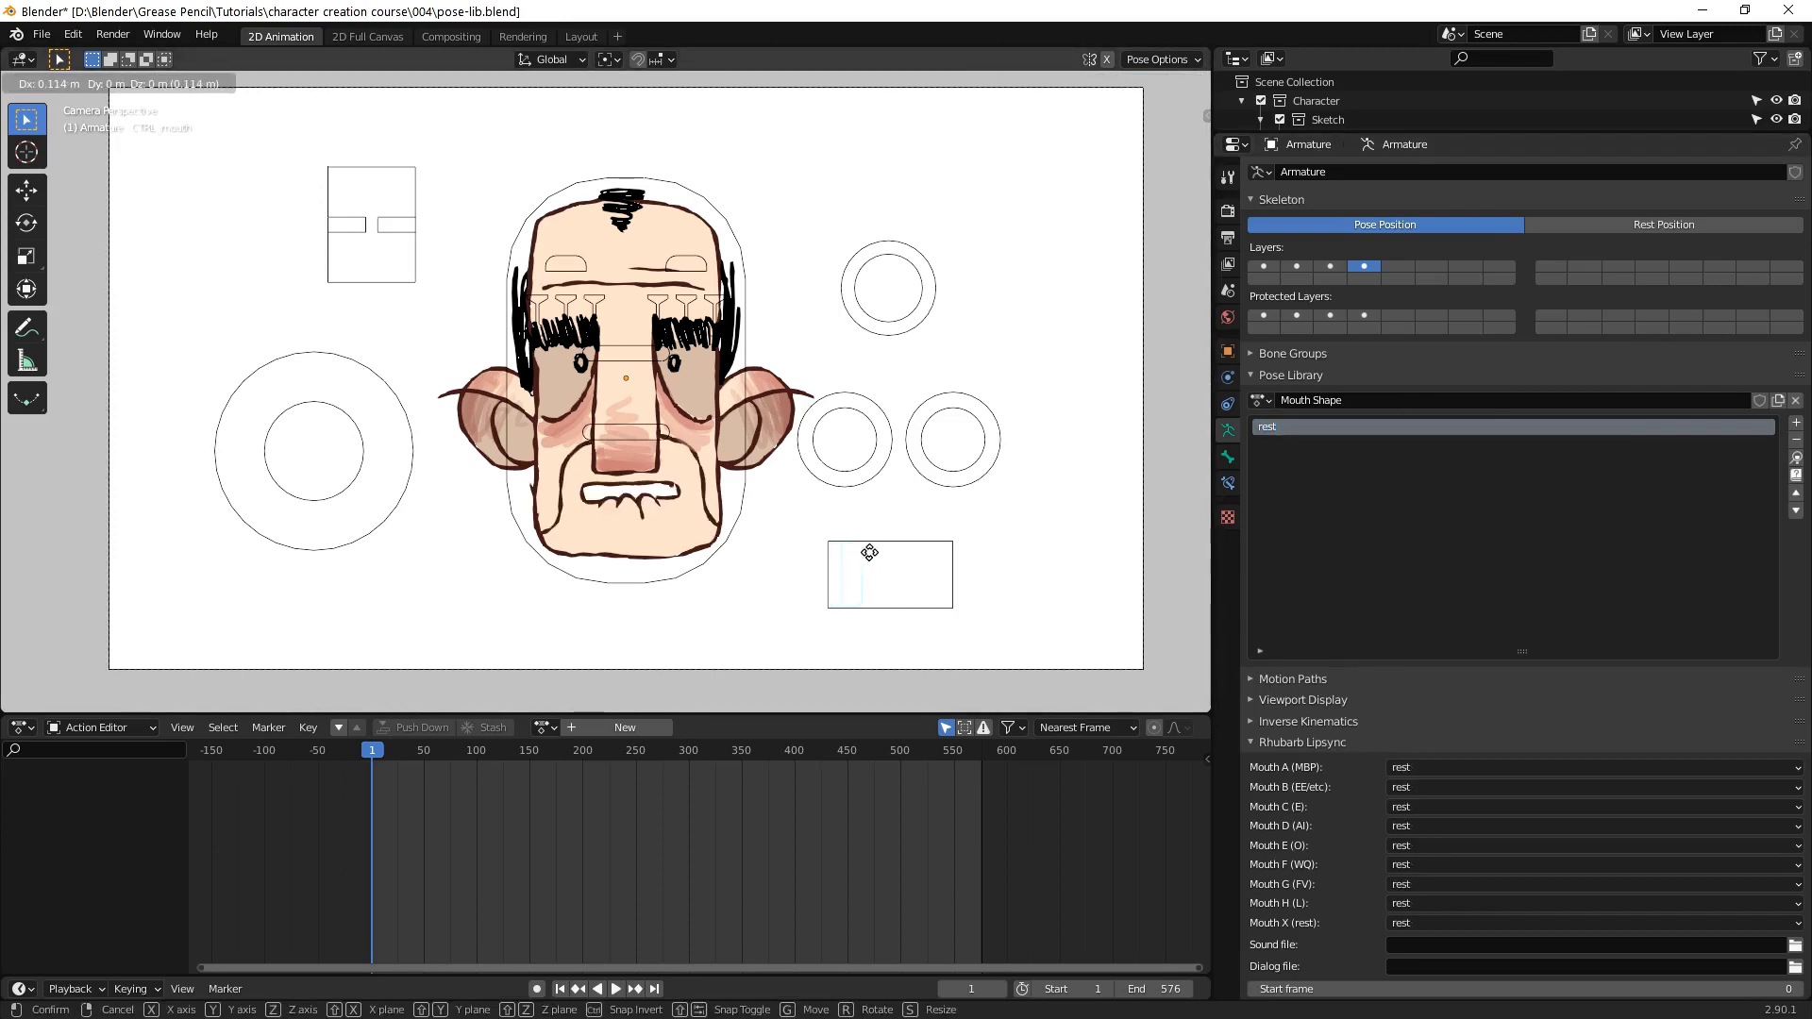
pyautogui.click(1796, 422)
pyautogui.click(1565, 417)
pyautogui.doubleClick(1383, 442)
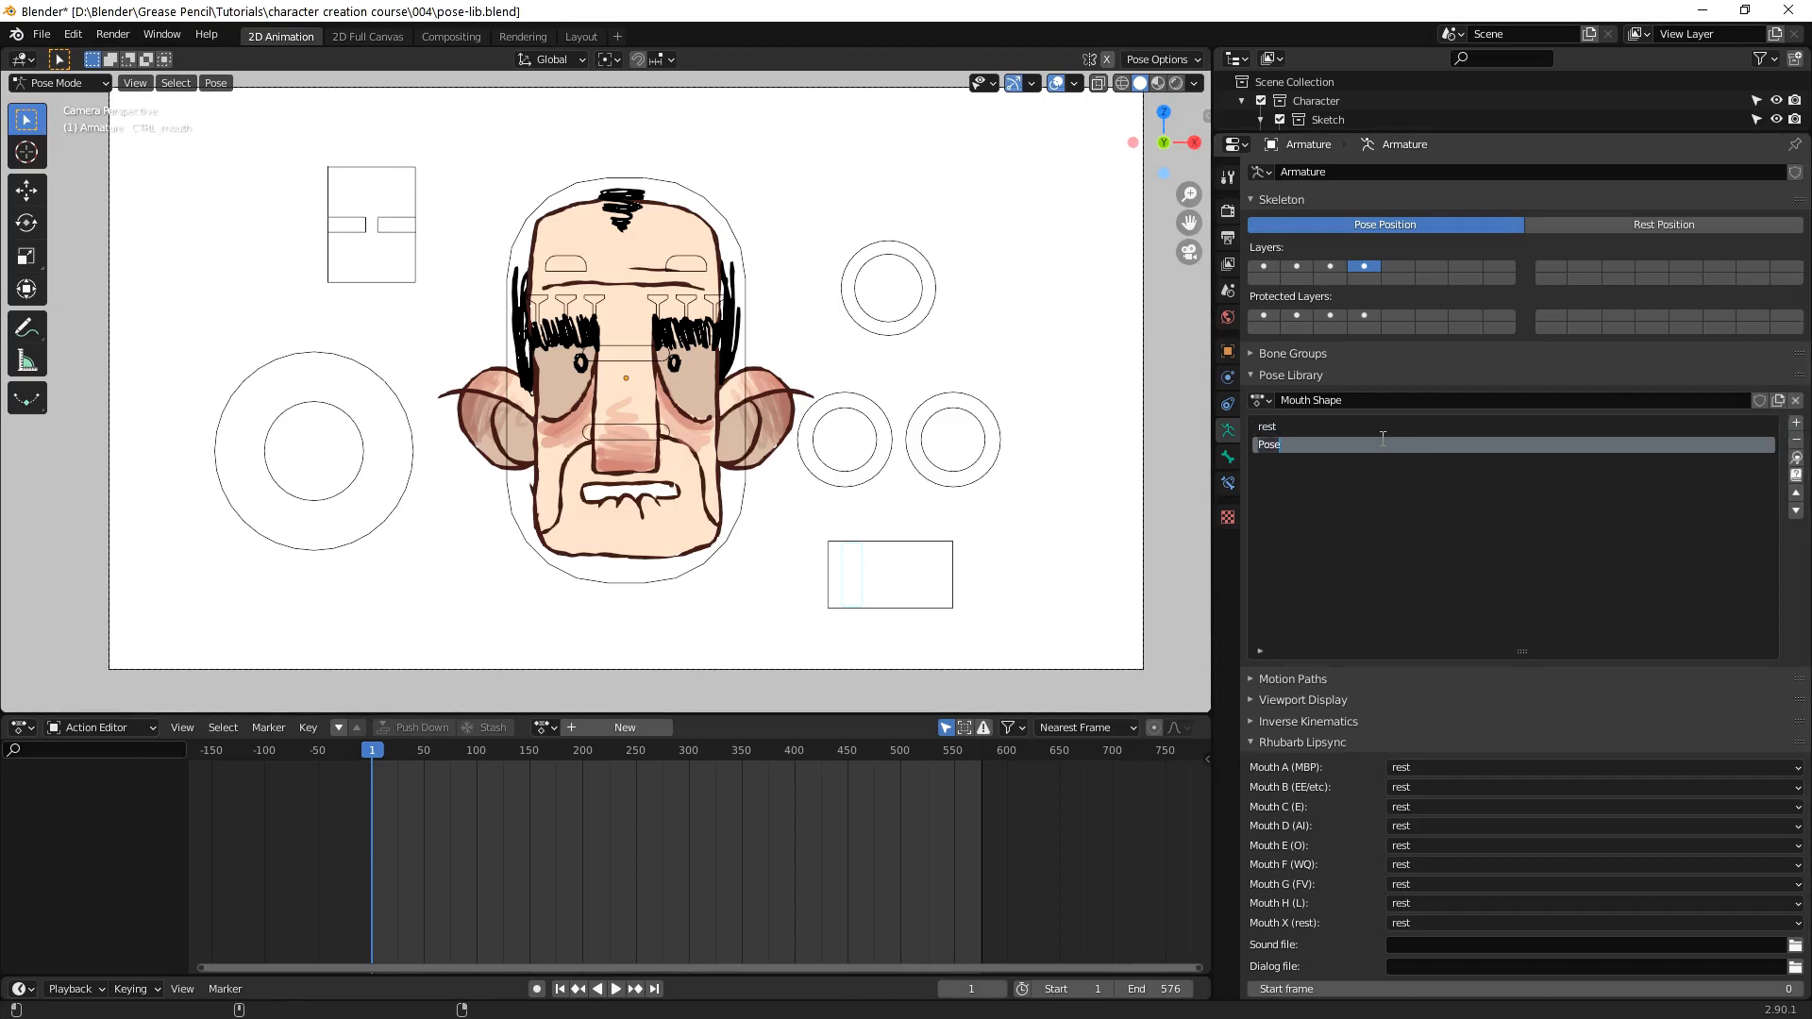
pyautogui.write('FV')
pyautogui.press('Return')
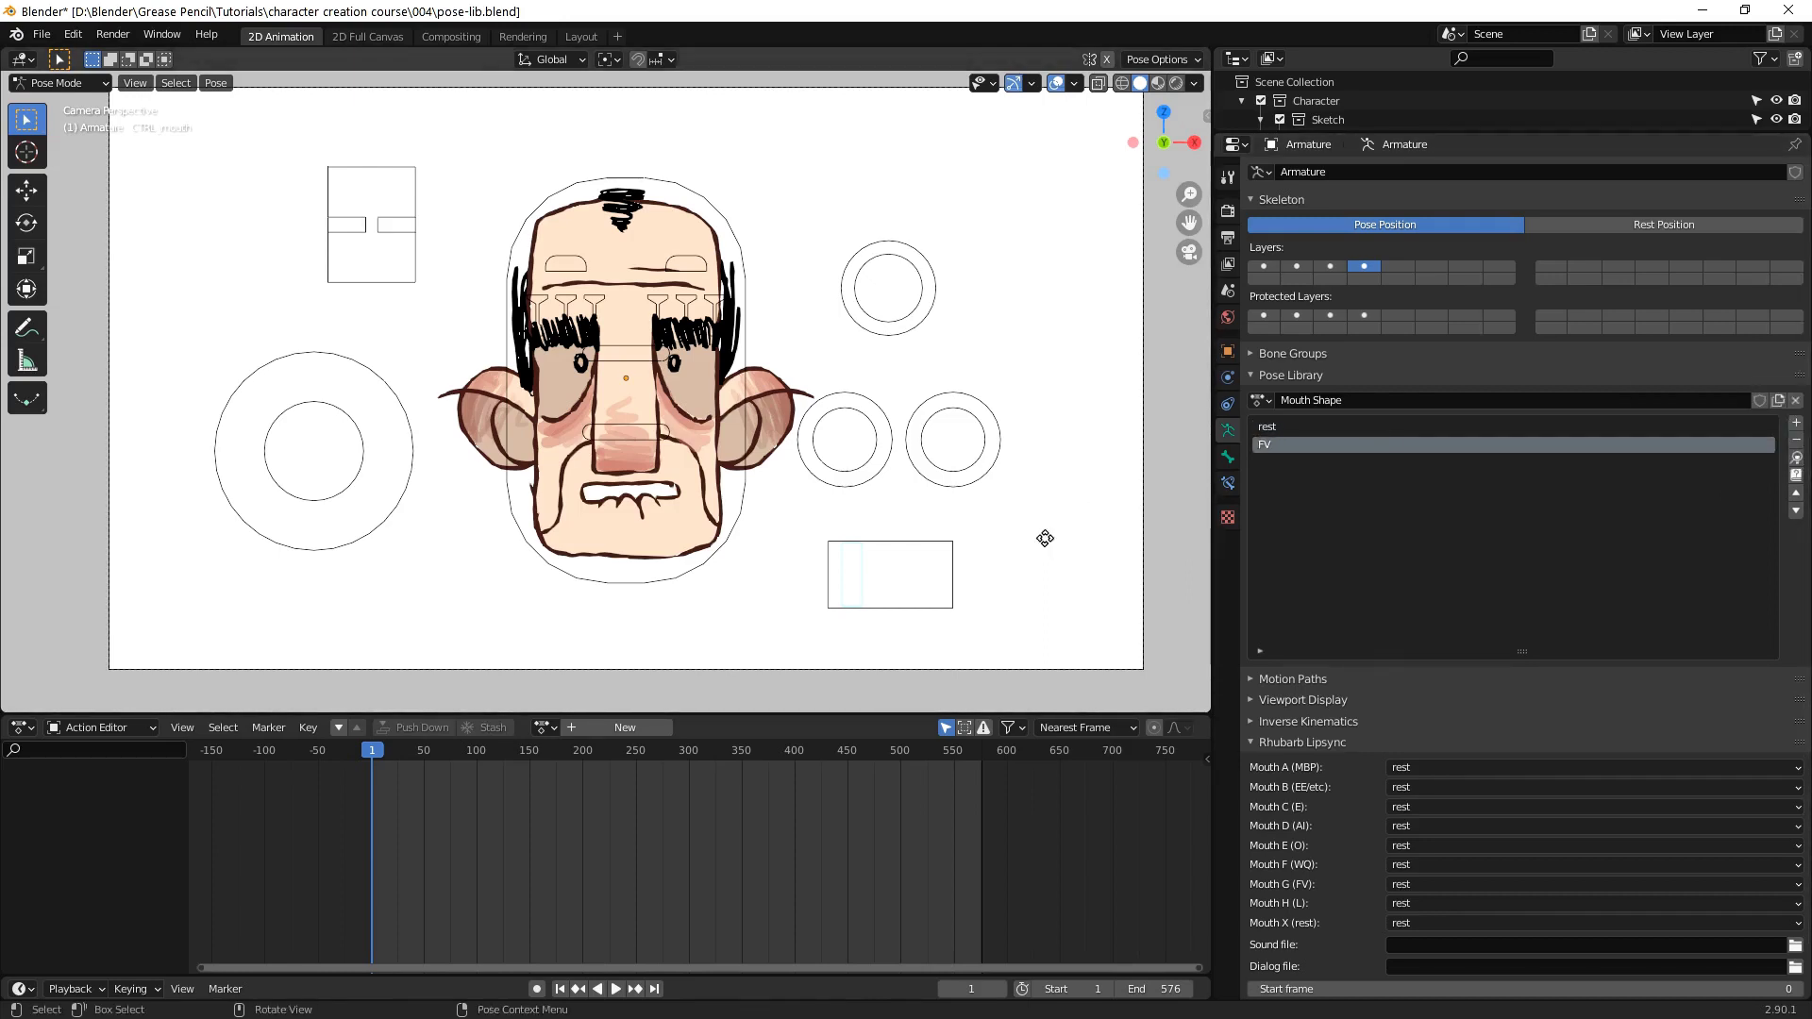
# Reshape the mouth and save it as pose 'MBP'
pyautogui.press('g')
pyautogui.click(1056, 537)
pyautogui.click(1796, 422)
pyautogui.click(1558, 417)
pyautogui.doubleClick(1376, 457)
pyautogui.write('M')
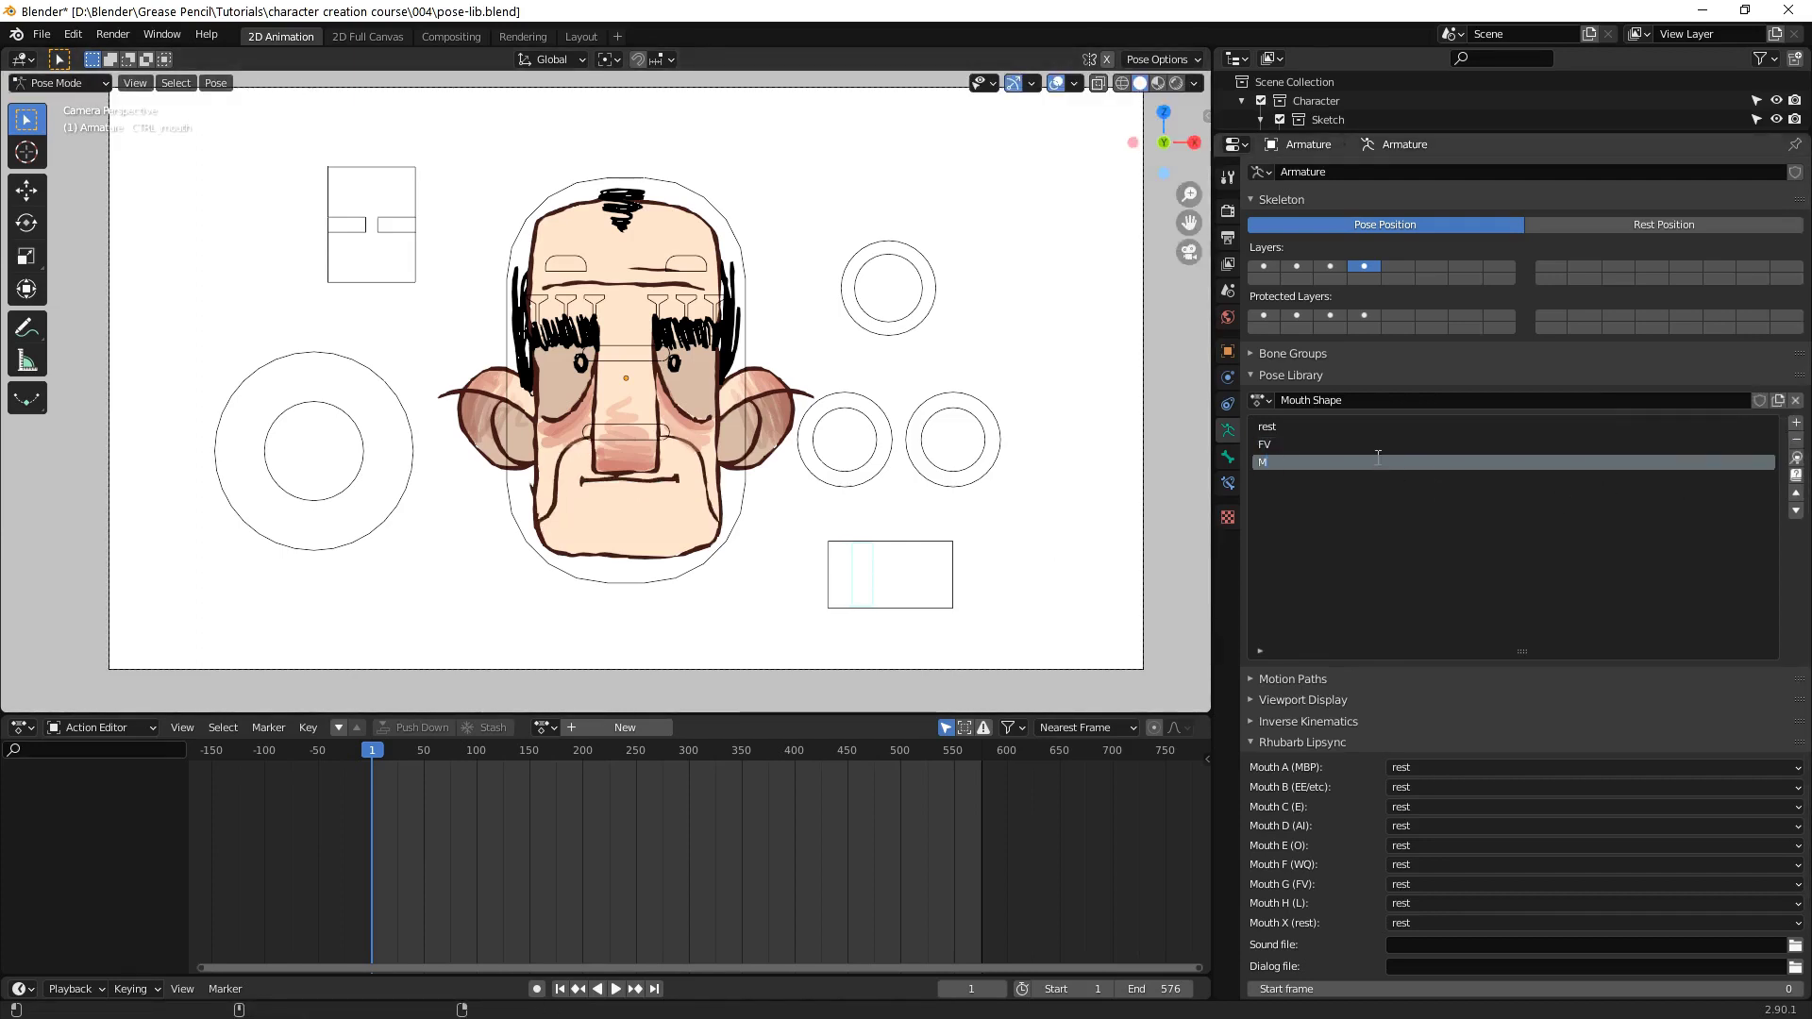
pyautogui.write('BP')
pyautogui.press('Return')
# Shape an open O mouth and save it as pose 'WQ'
pyautogui.press('g')
pyautogui.click(959, 553)
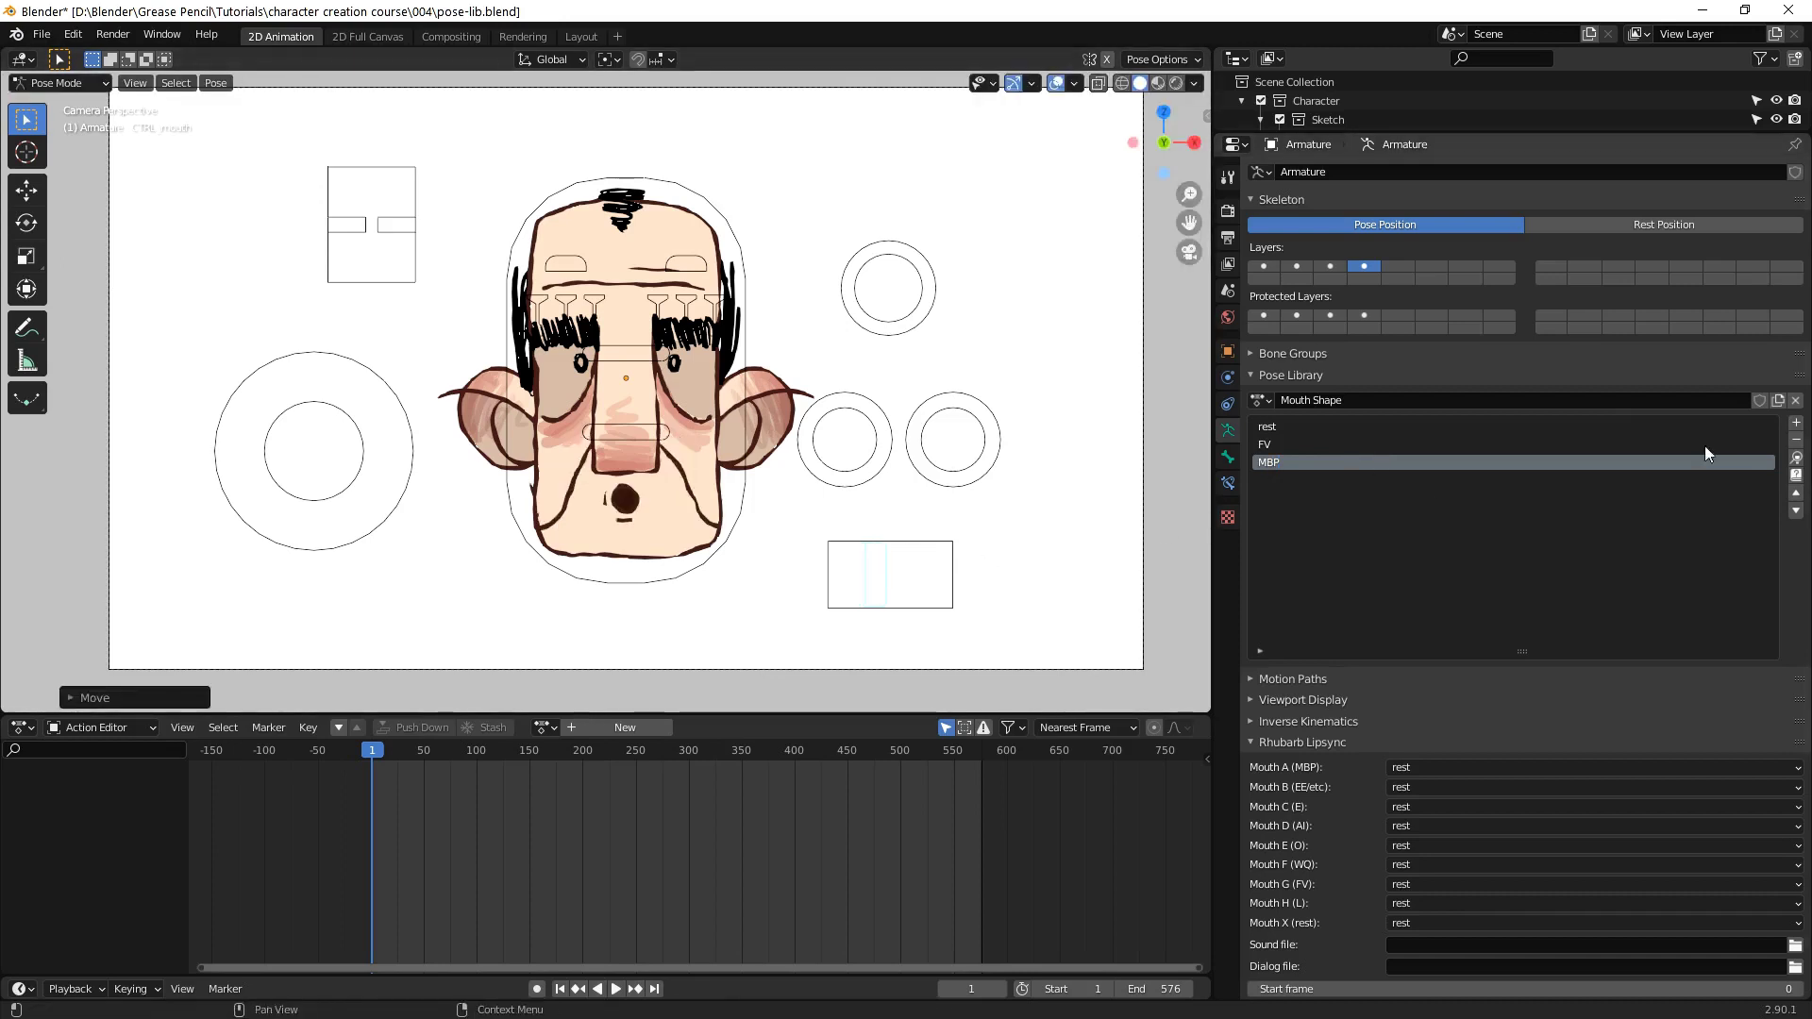
pyautogui.click(1795, 423)
pyautogui.click(1721, 418)
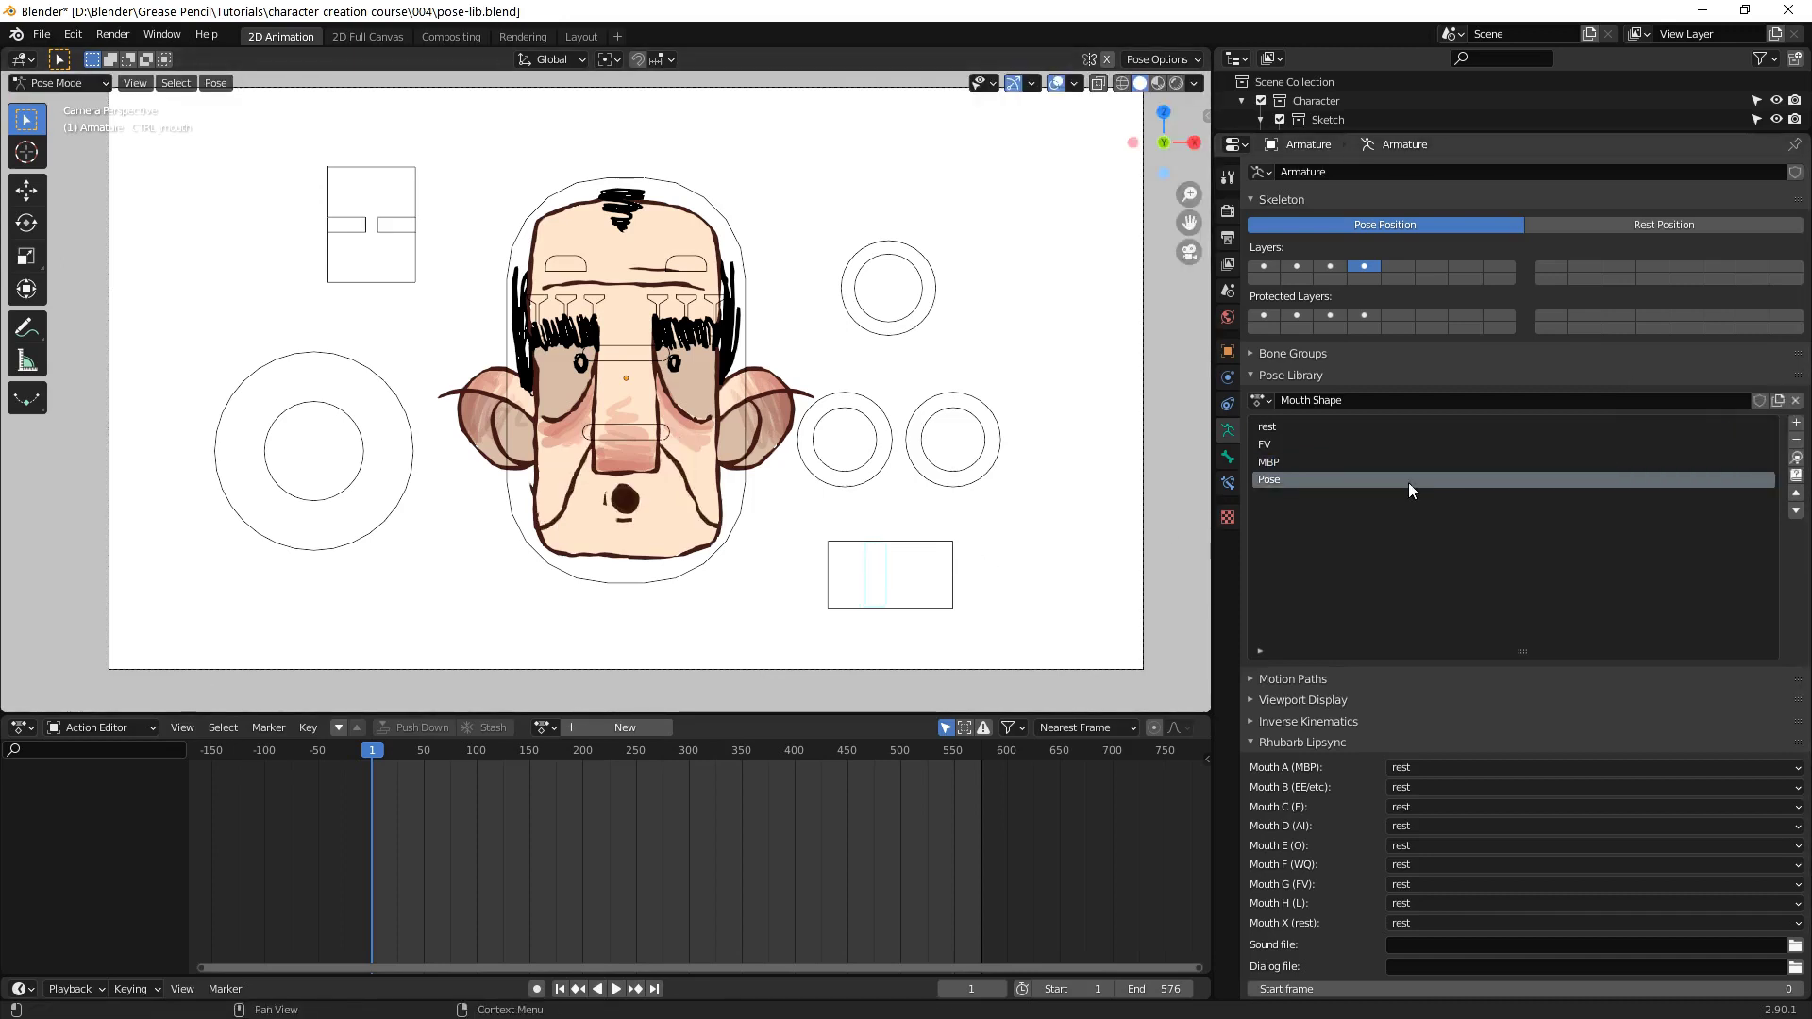
pyautogui.doubleClick(1409, 483)
pyautogui.write('WQ')
pyautogui.press('Return')
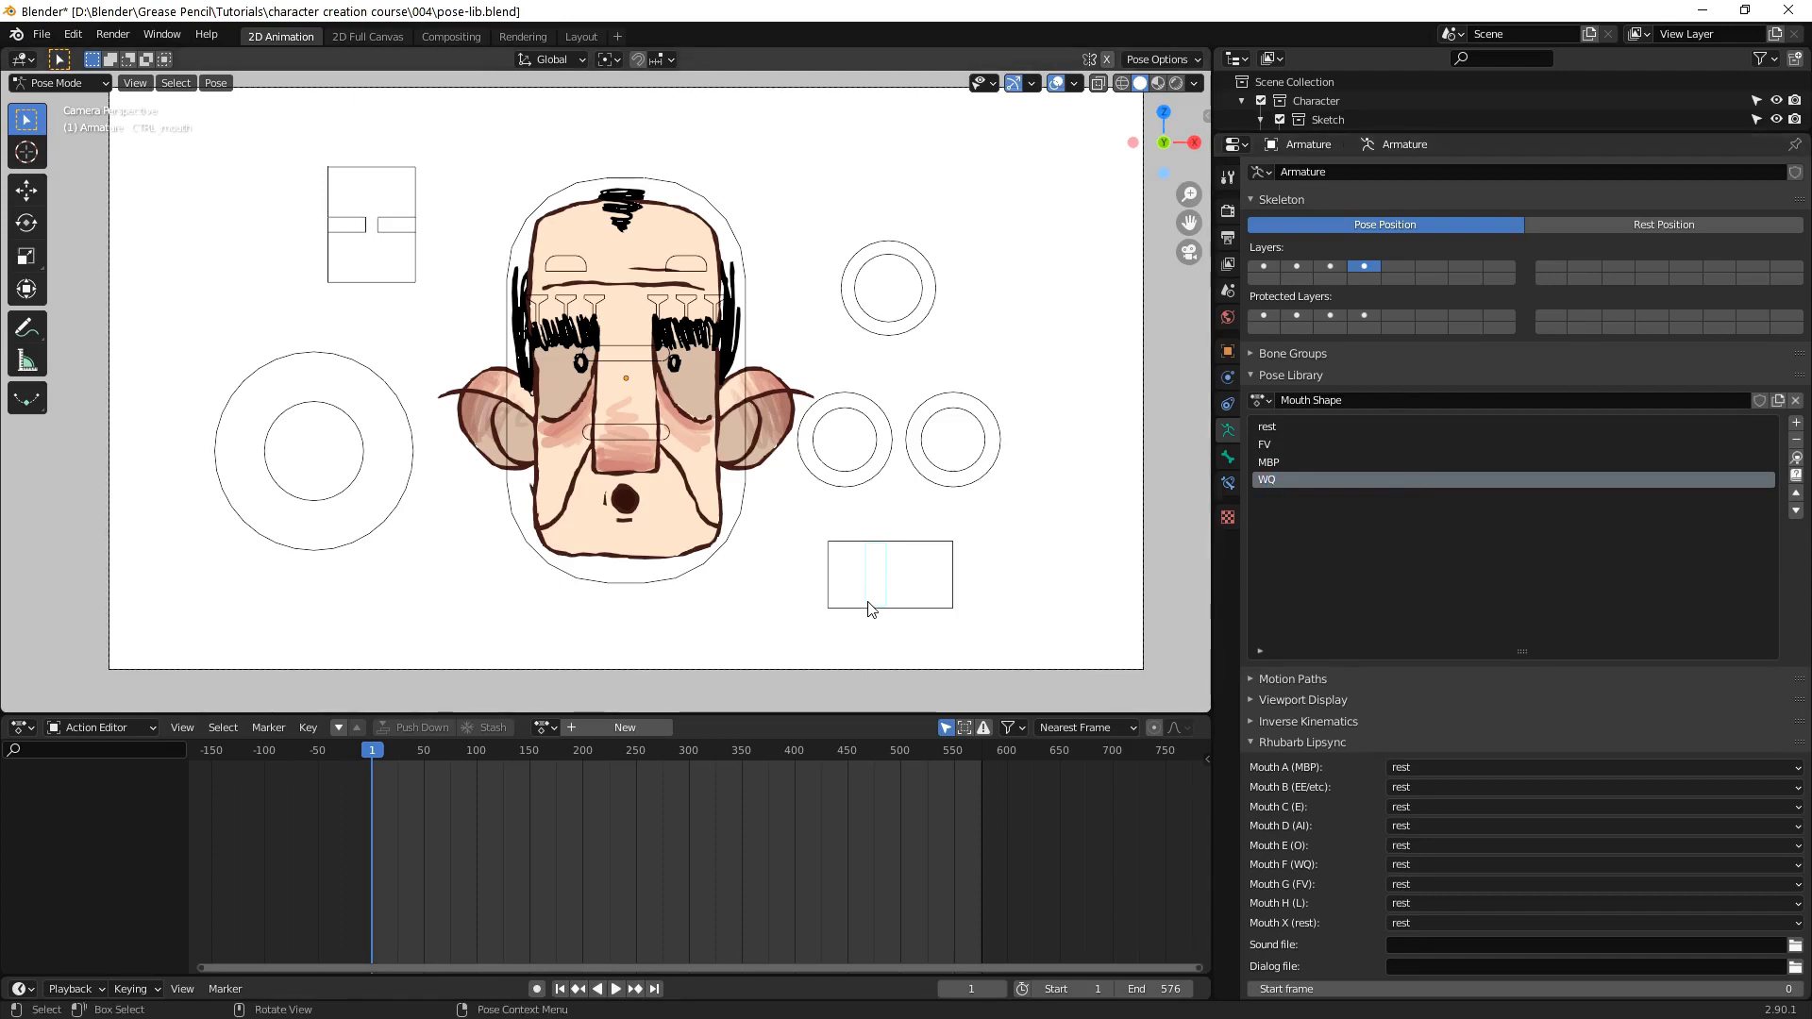
# Open the mouth and save it as pose 'L'
pyautogui.press('g')
pyautogui.click(878, 611)
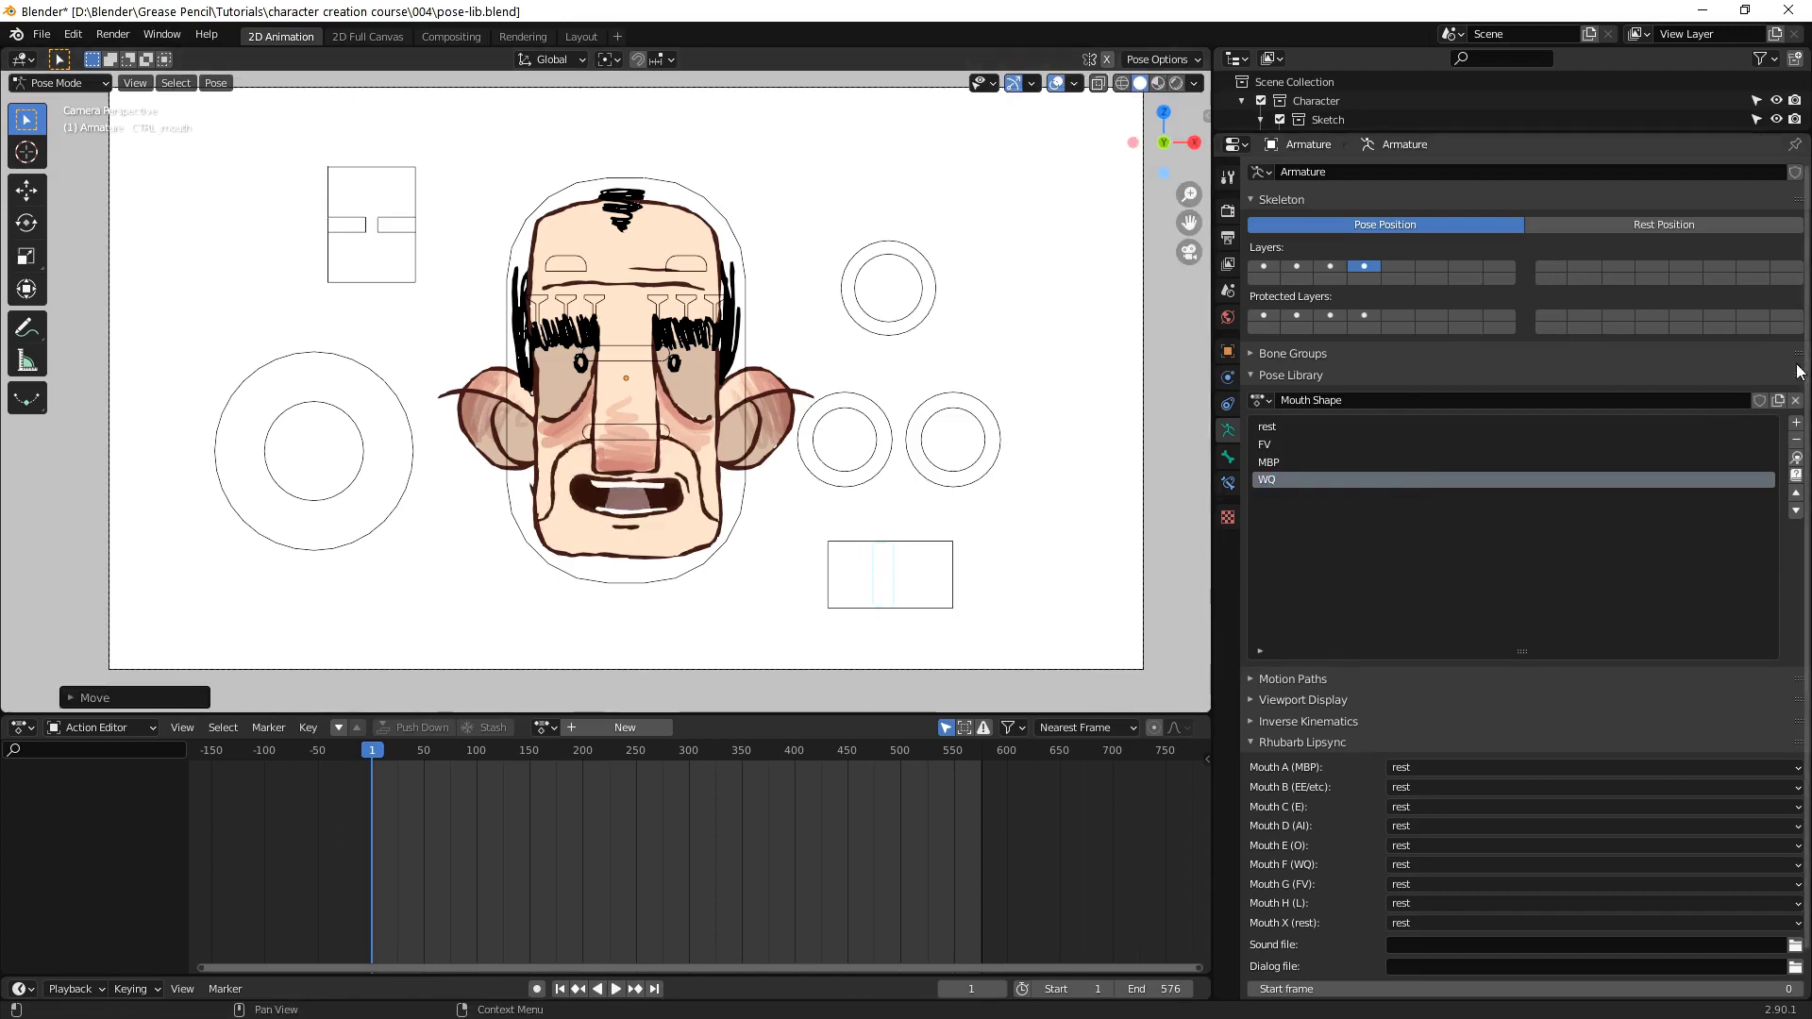
pyautogui.click(1797, 422)
pyautogui.click(1597, 417)
pyautogui.doubleClick(1395, 498)
pyautogui.write('L')
pyautogui.press('Return')
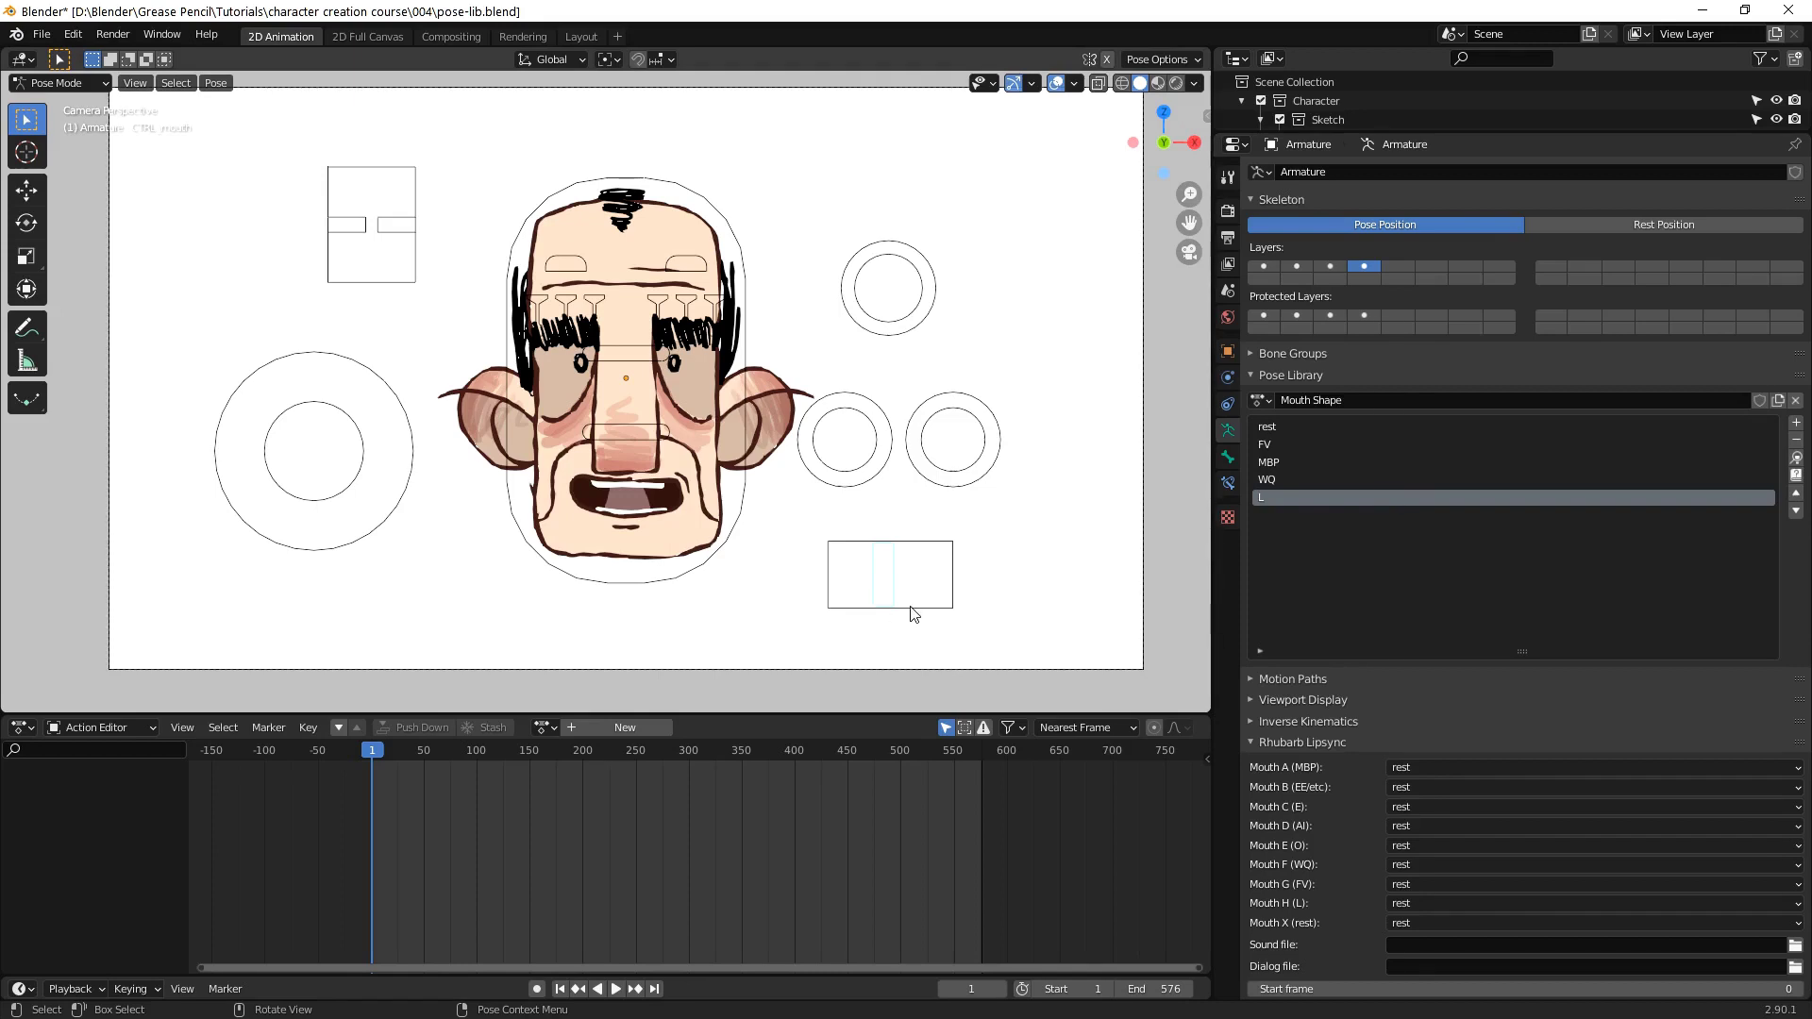
# Shape a wide toothy smile and save it as pose 'etc'
pyautogui.moveTo(912, 613); pyautogui.dragTo(919, 608)
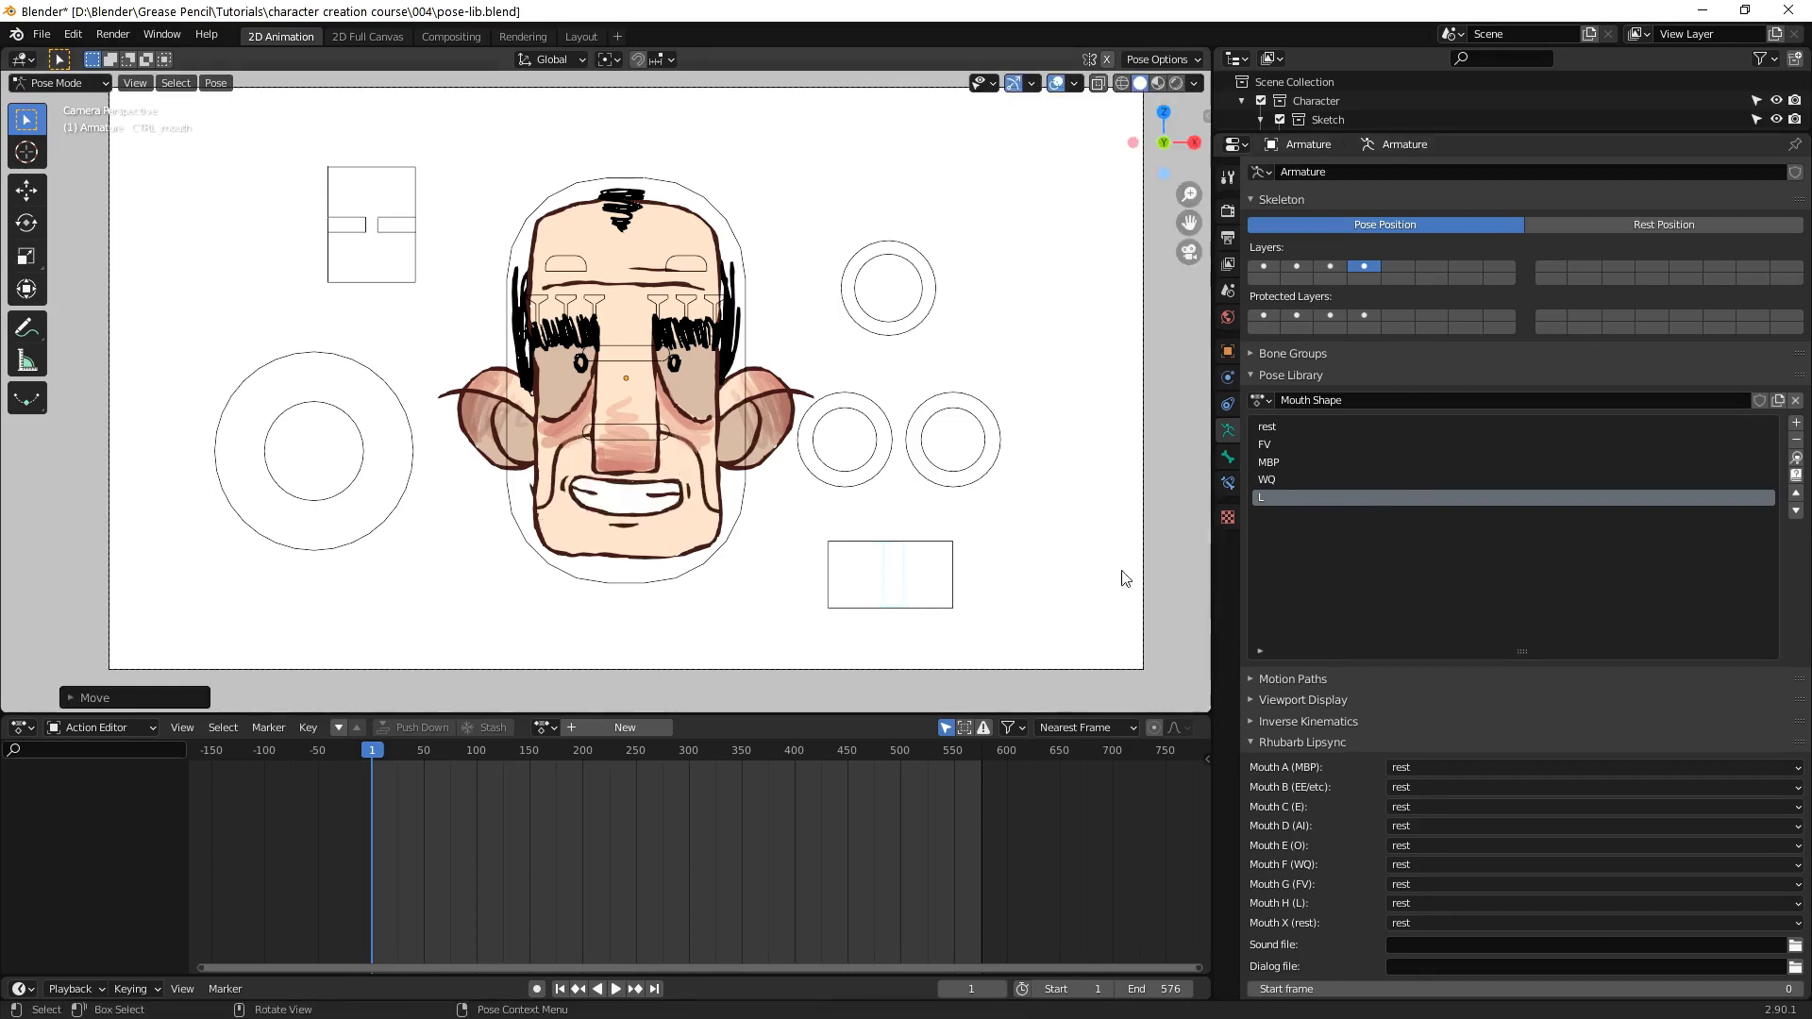
pyautogui.click(1796, 423)
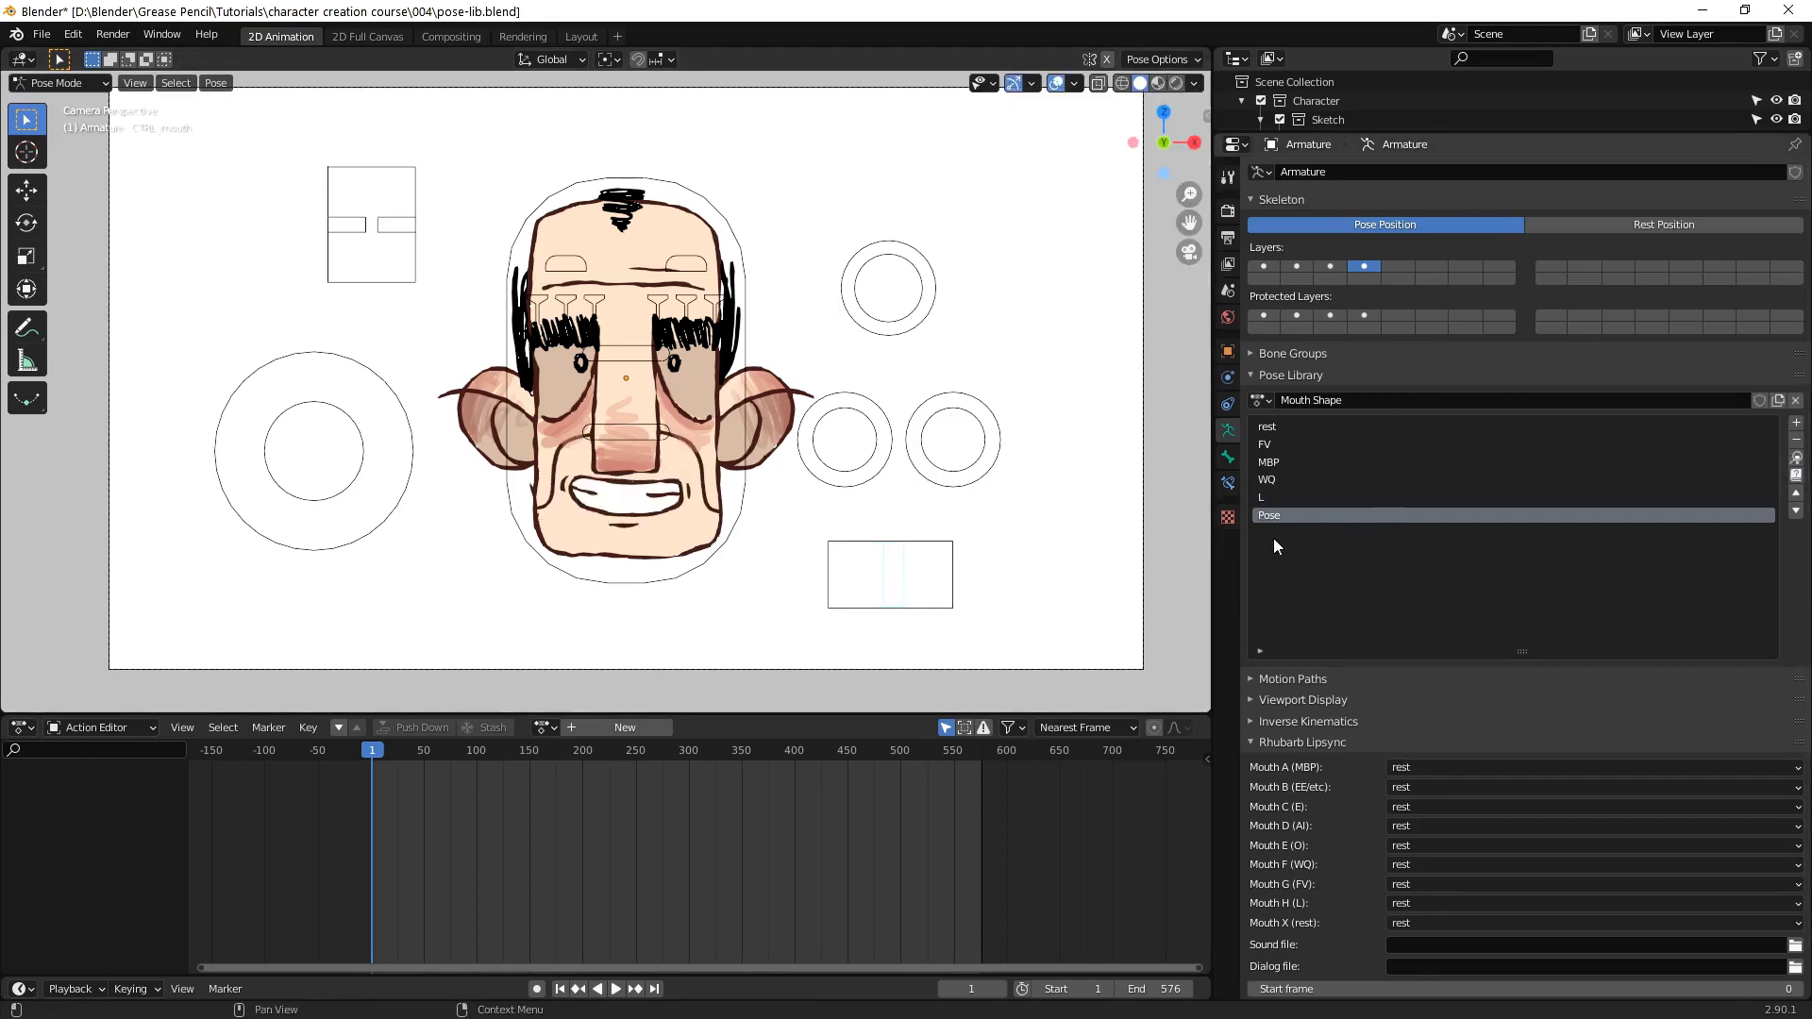
pyautogui.doubleClick(1274, 516)
pyautogui.write('etc')
pyautogui.press('Return')
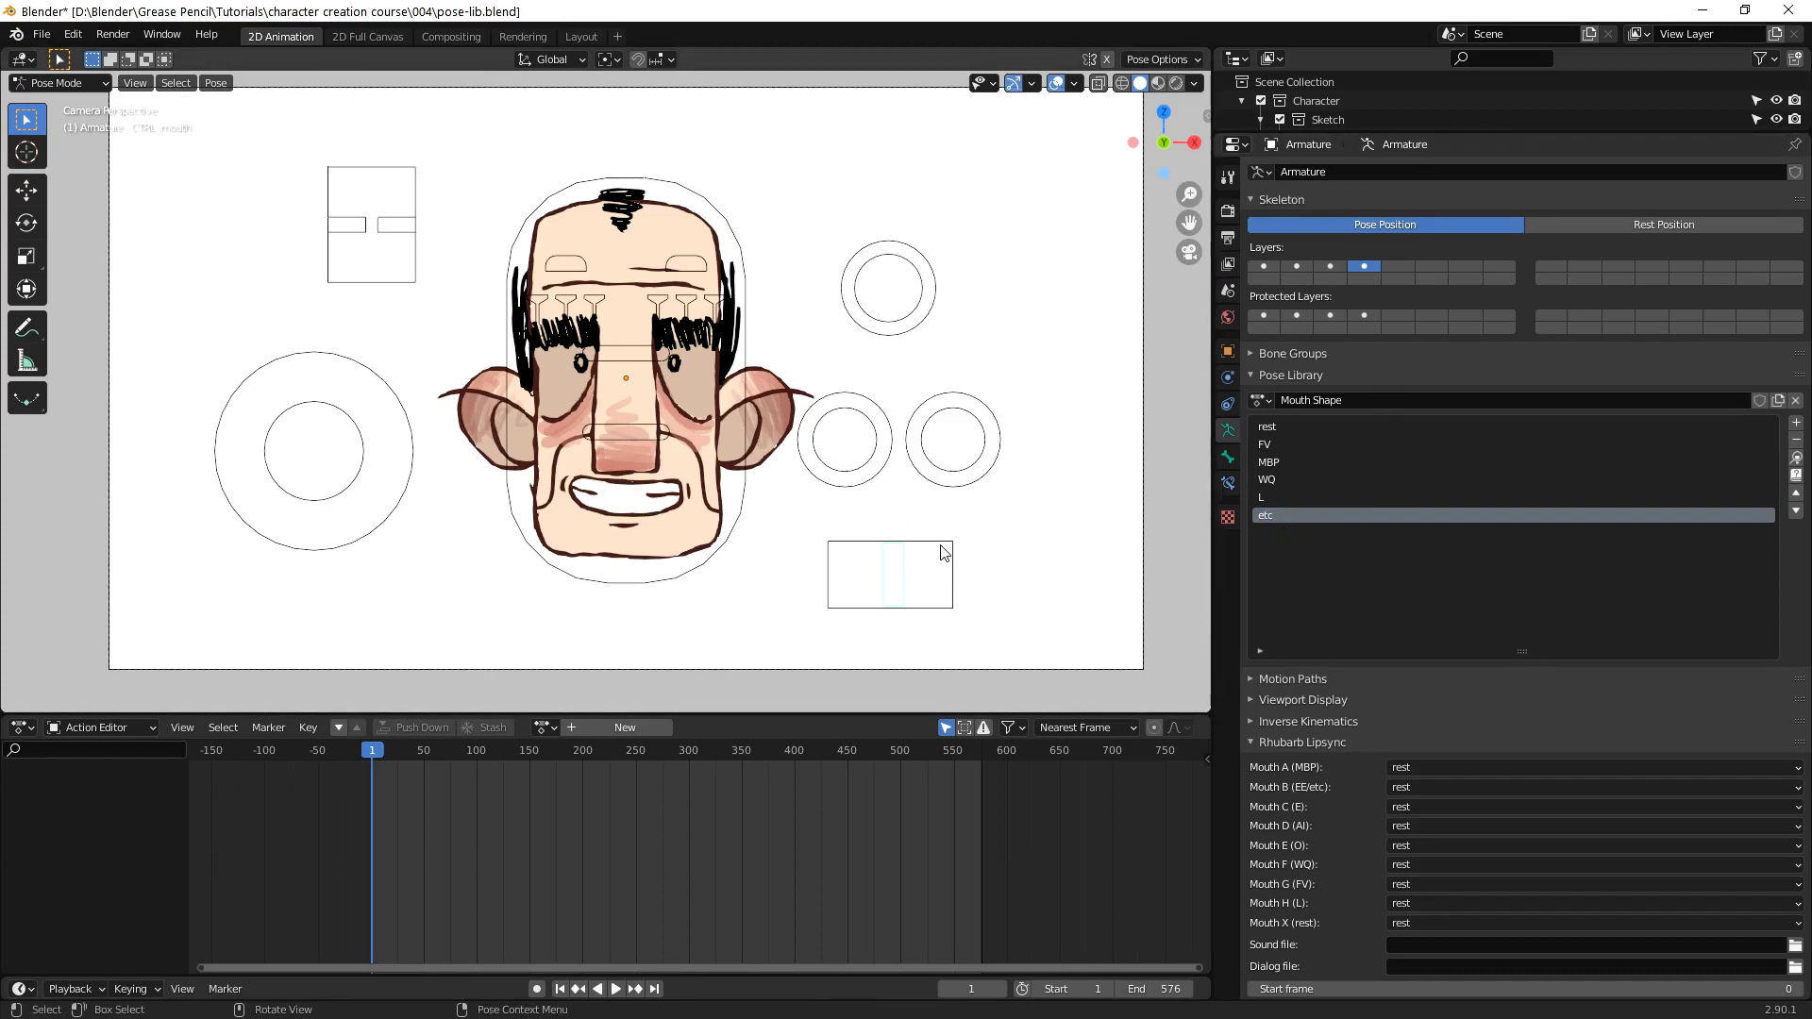
# Shape a rounded mouth and save it as pose 'U'
pyautogui.press('g')
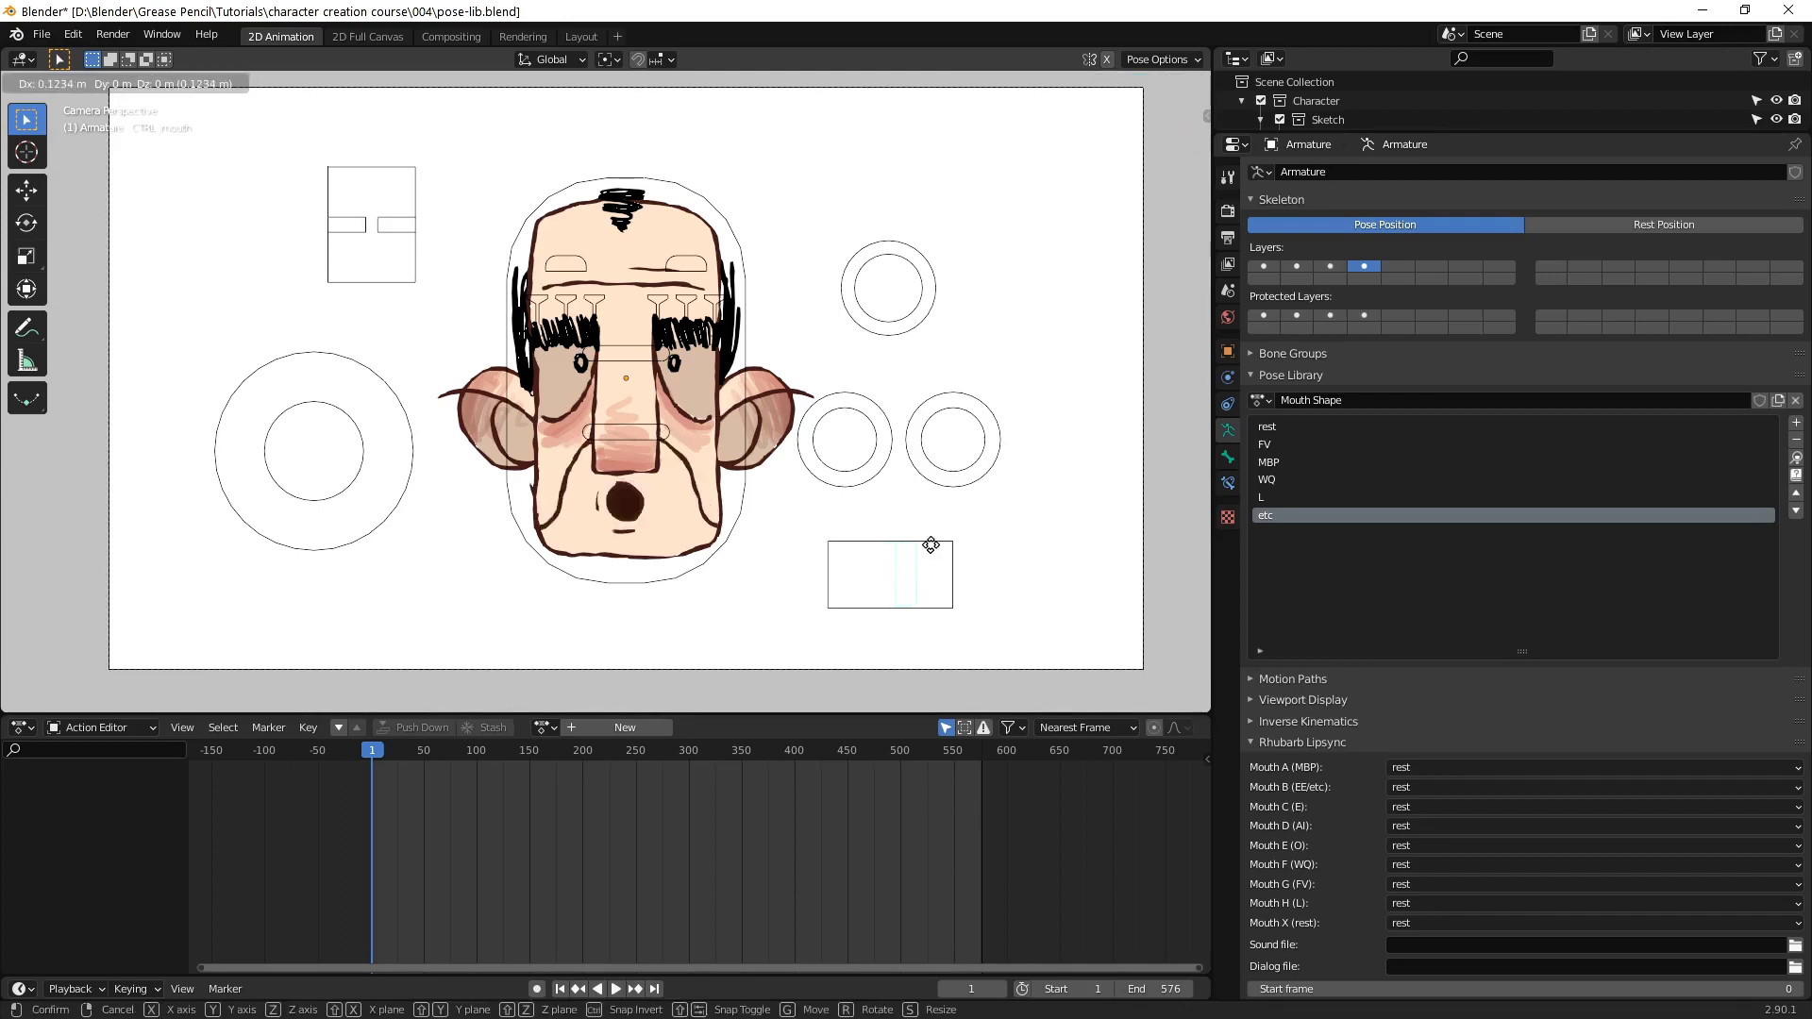
pyautogui.click(930, 545)
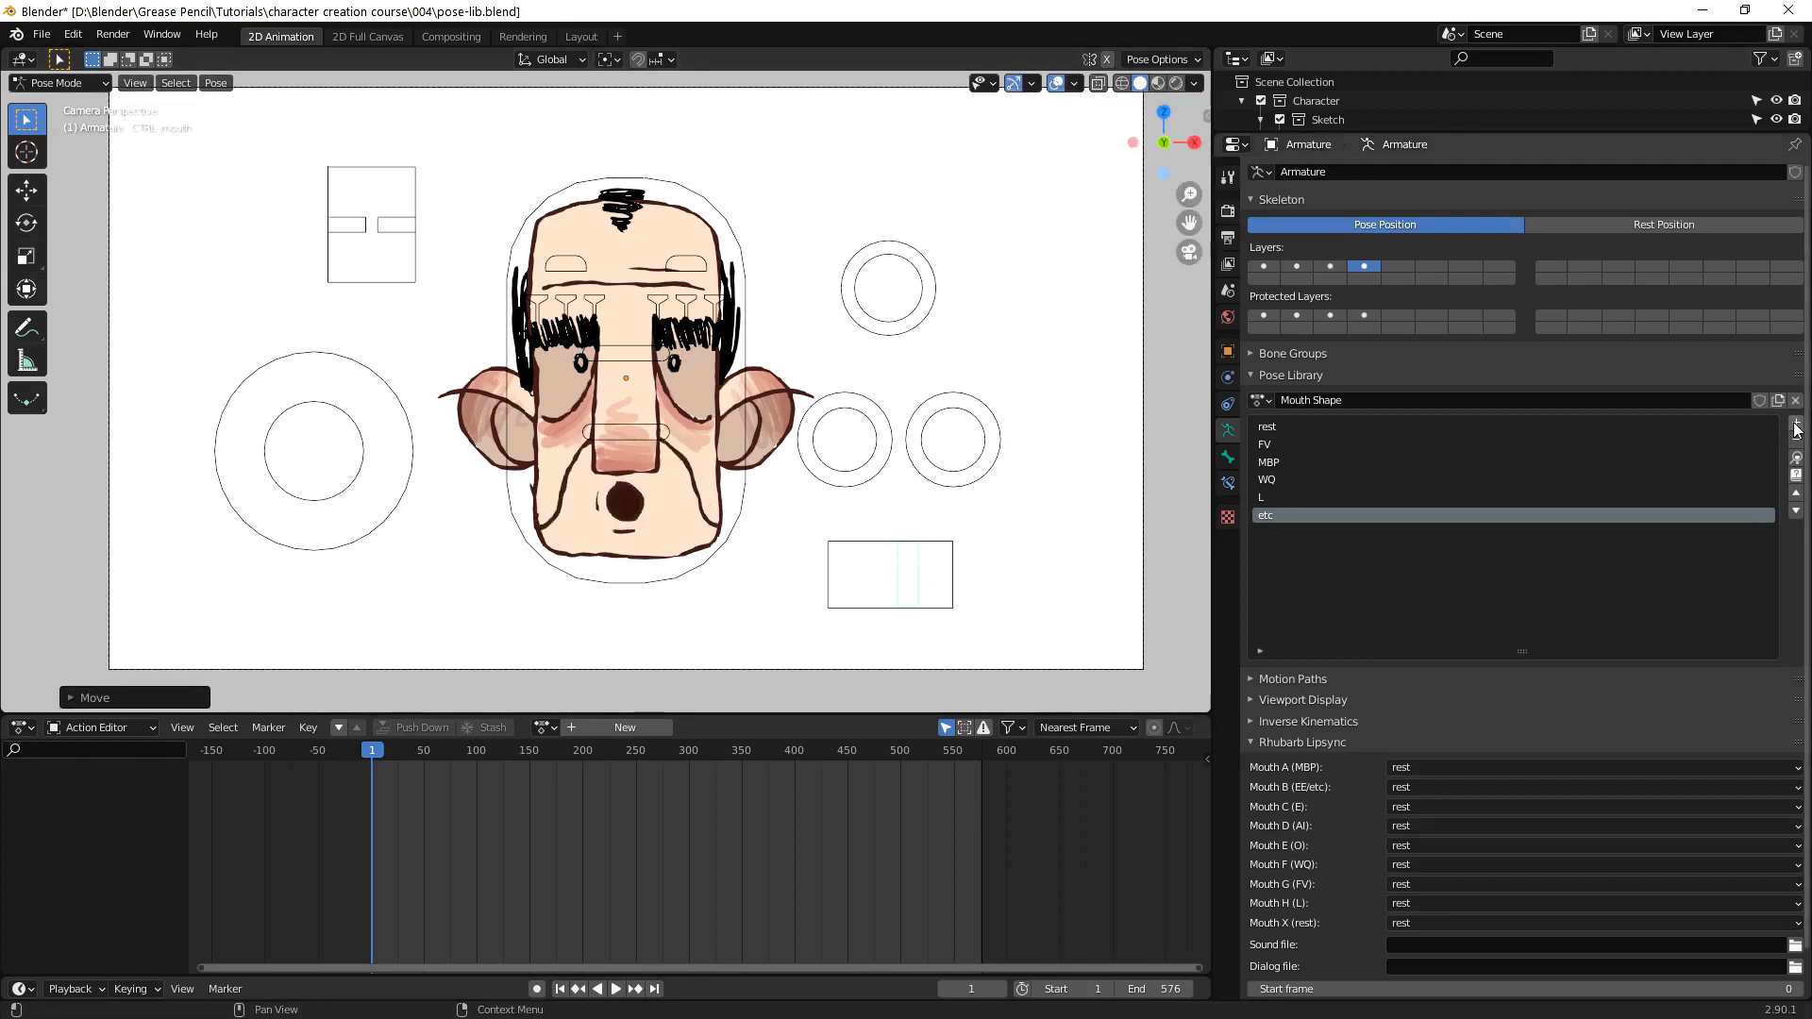
pyautogui.press('g')
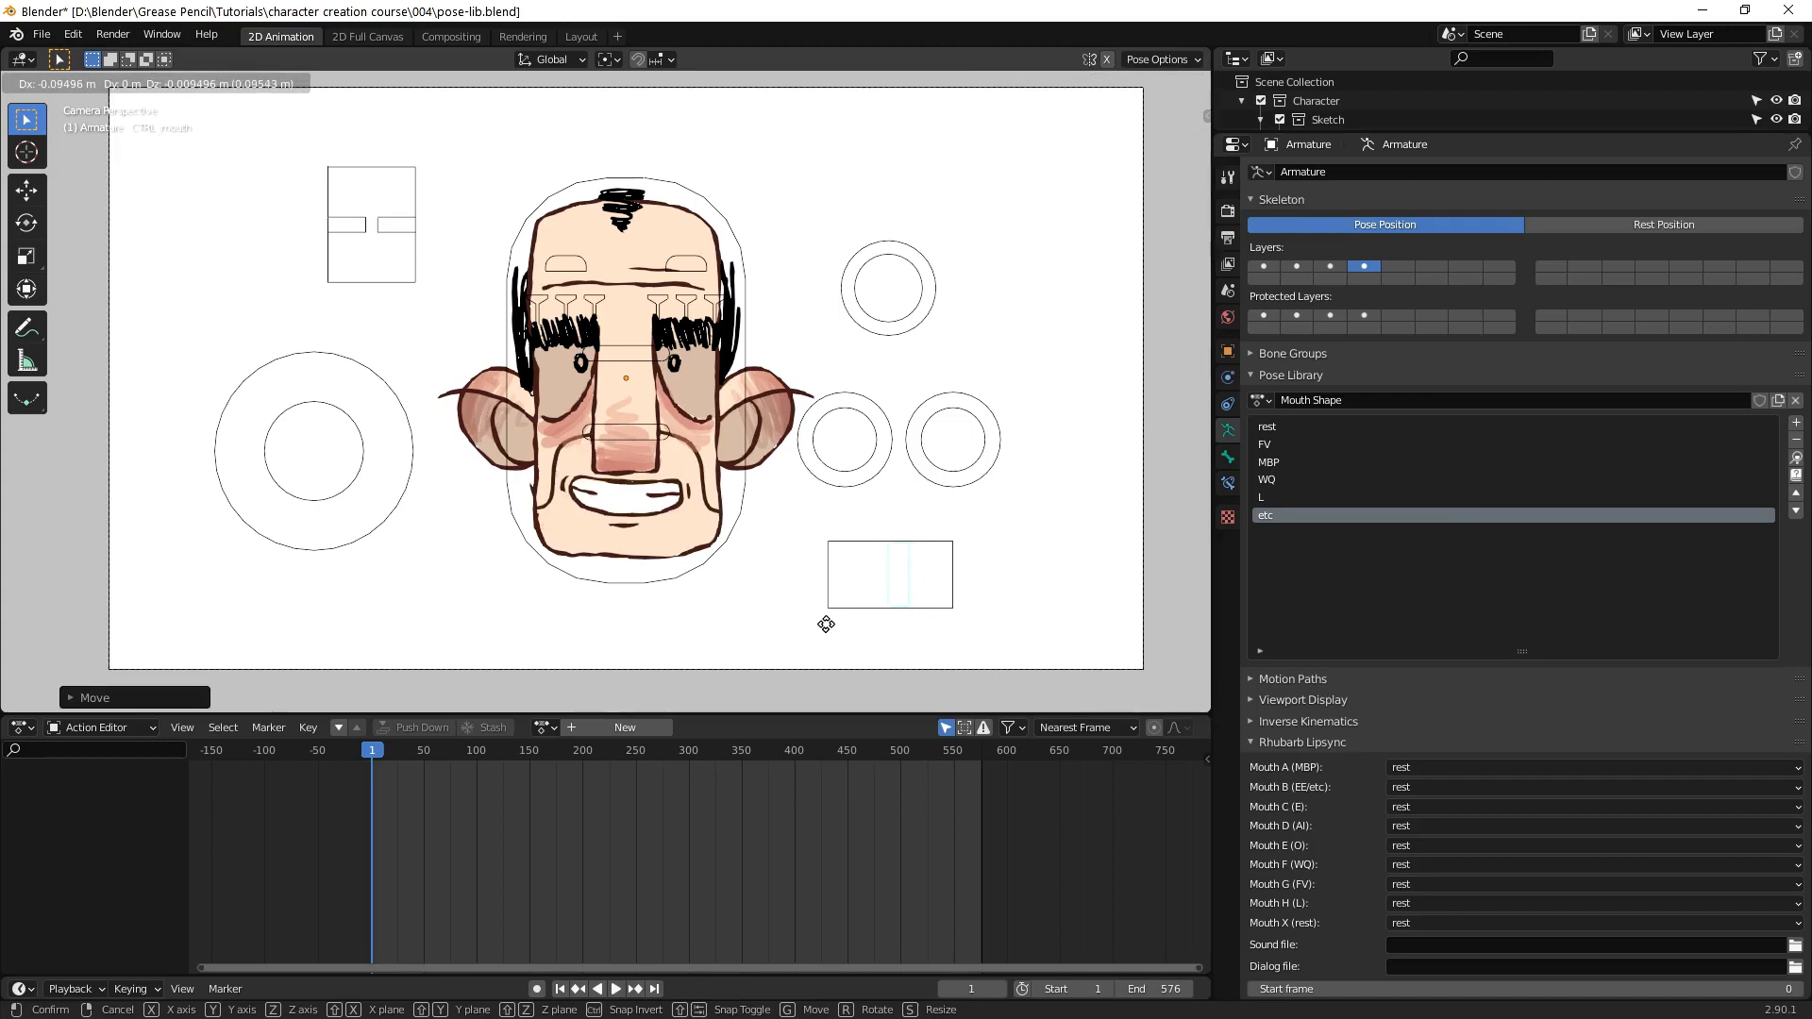
pyautogui.click(832, 624)
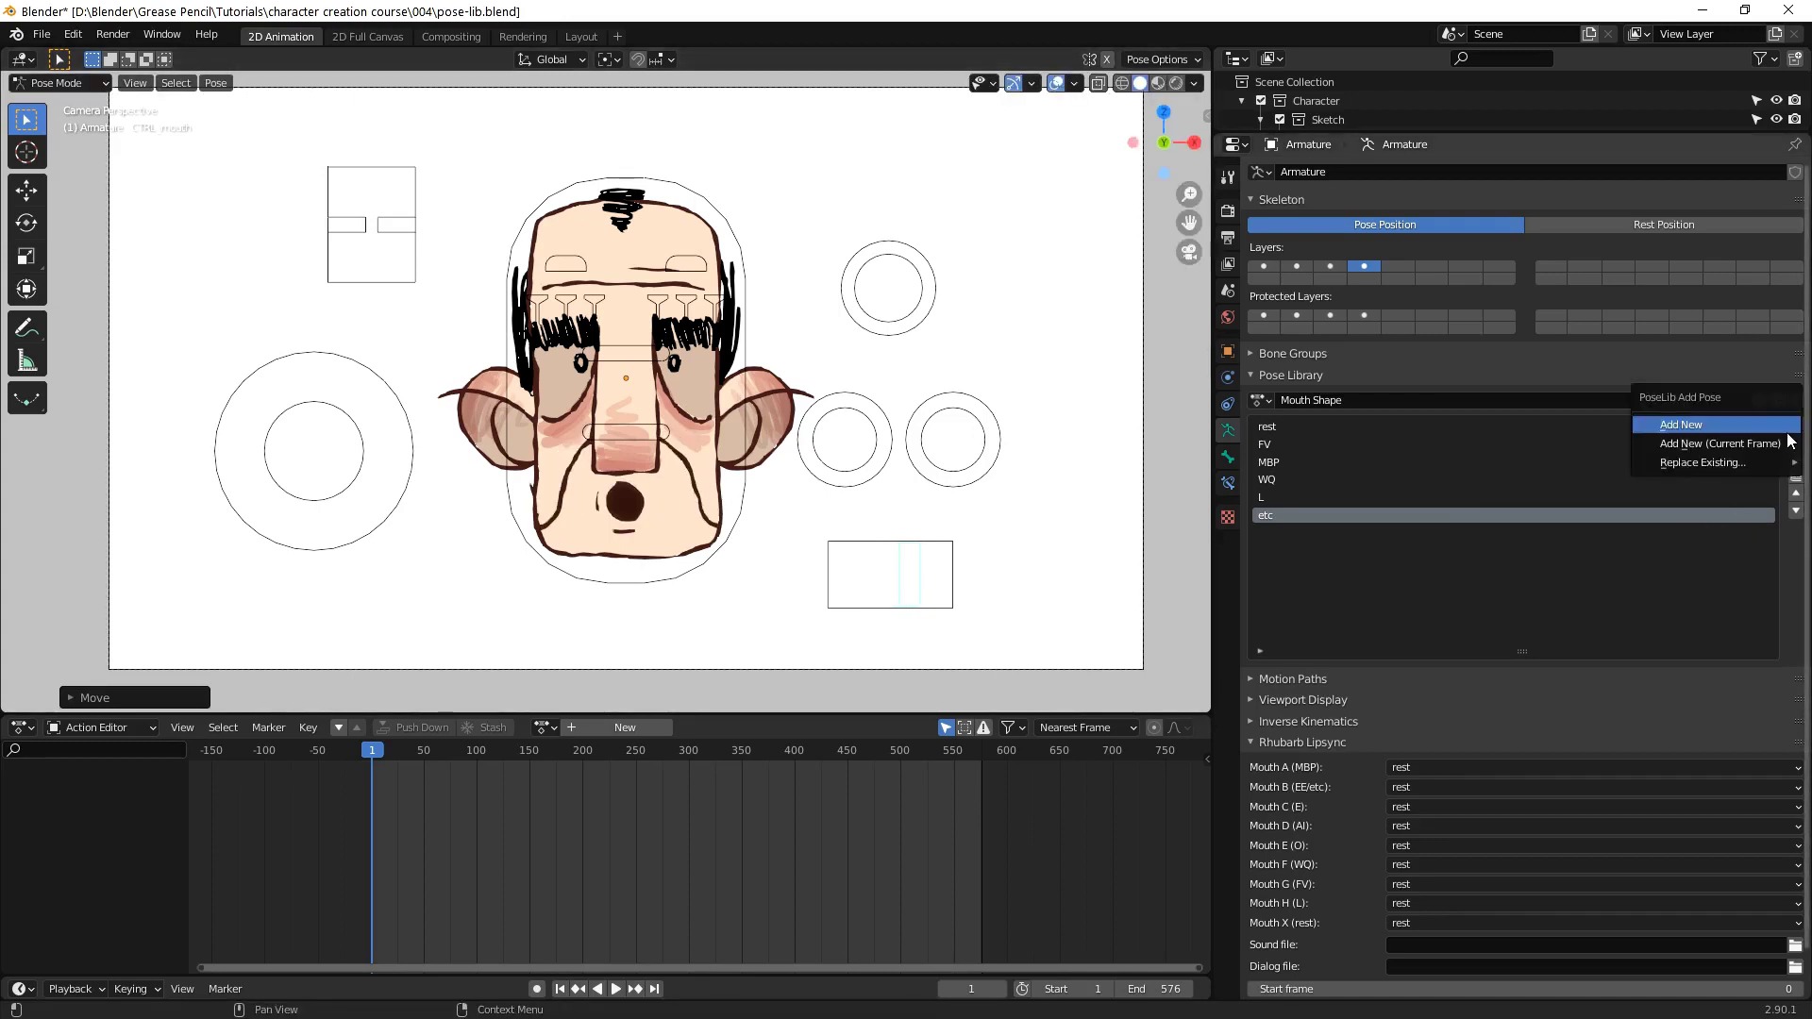
pyautogui.click(1789, 442)
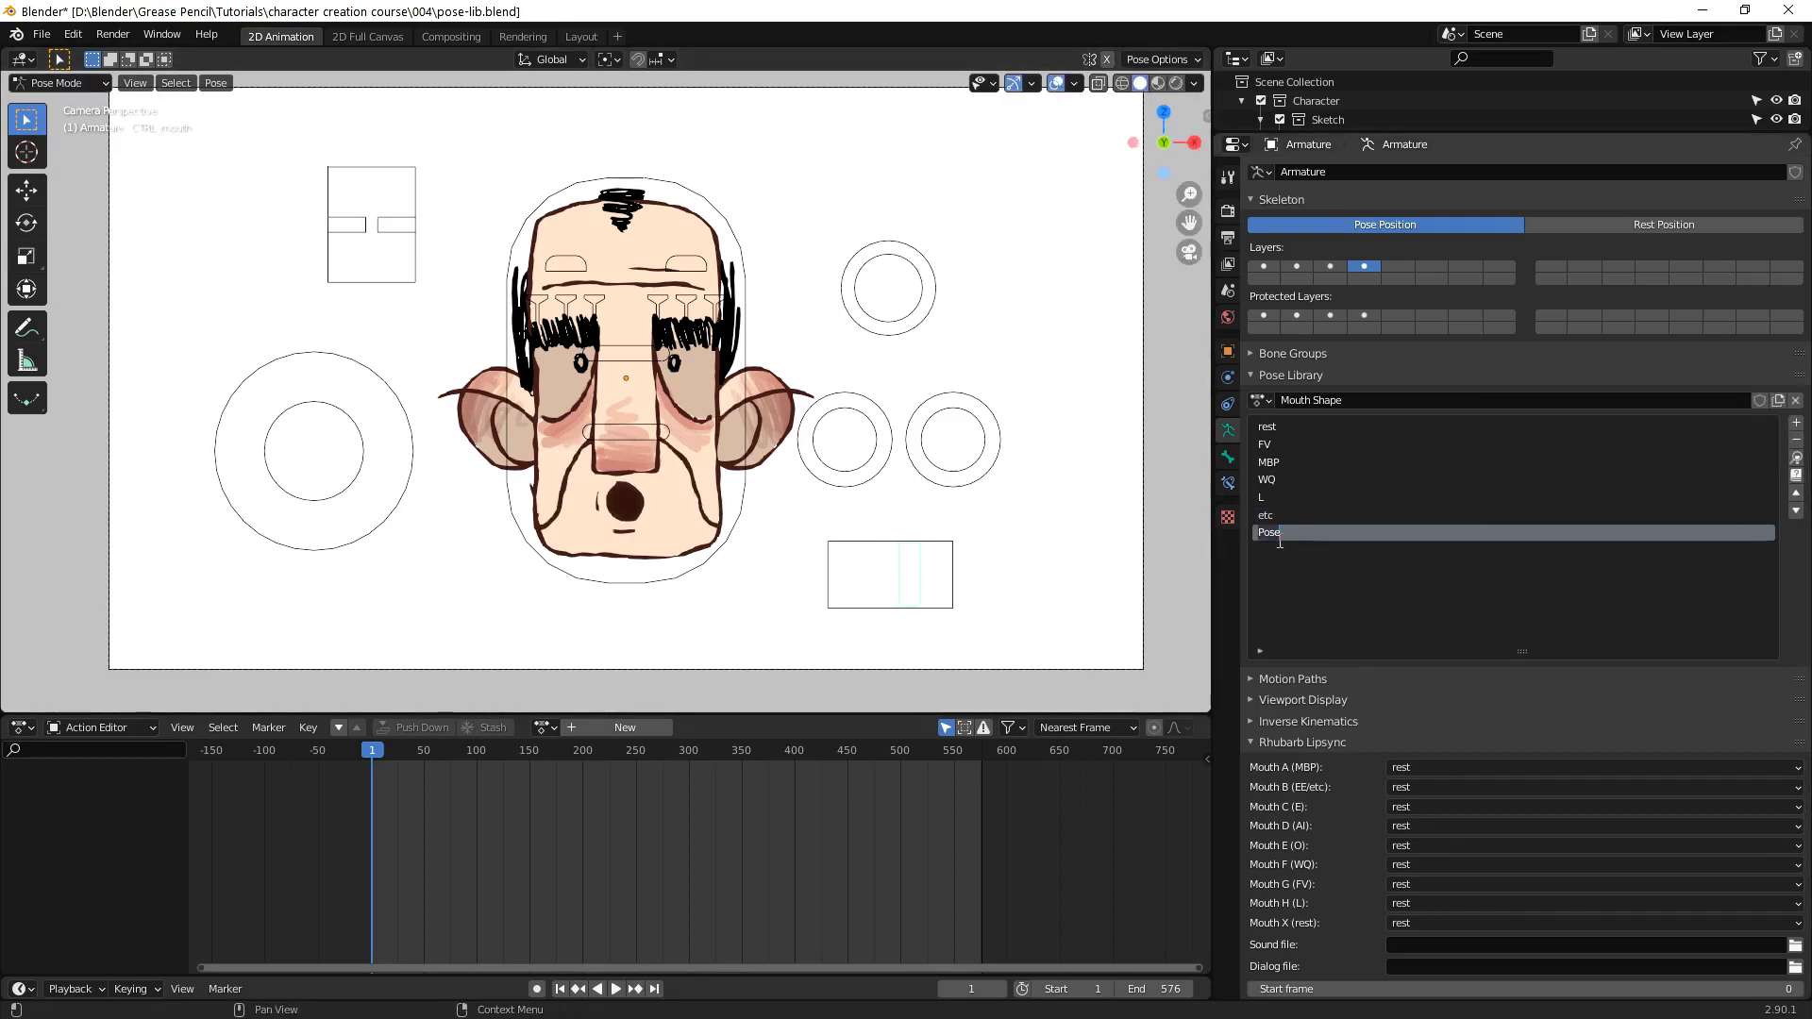
pyautogui.click(1277, 482)
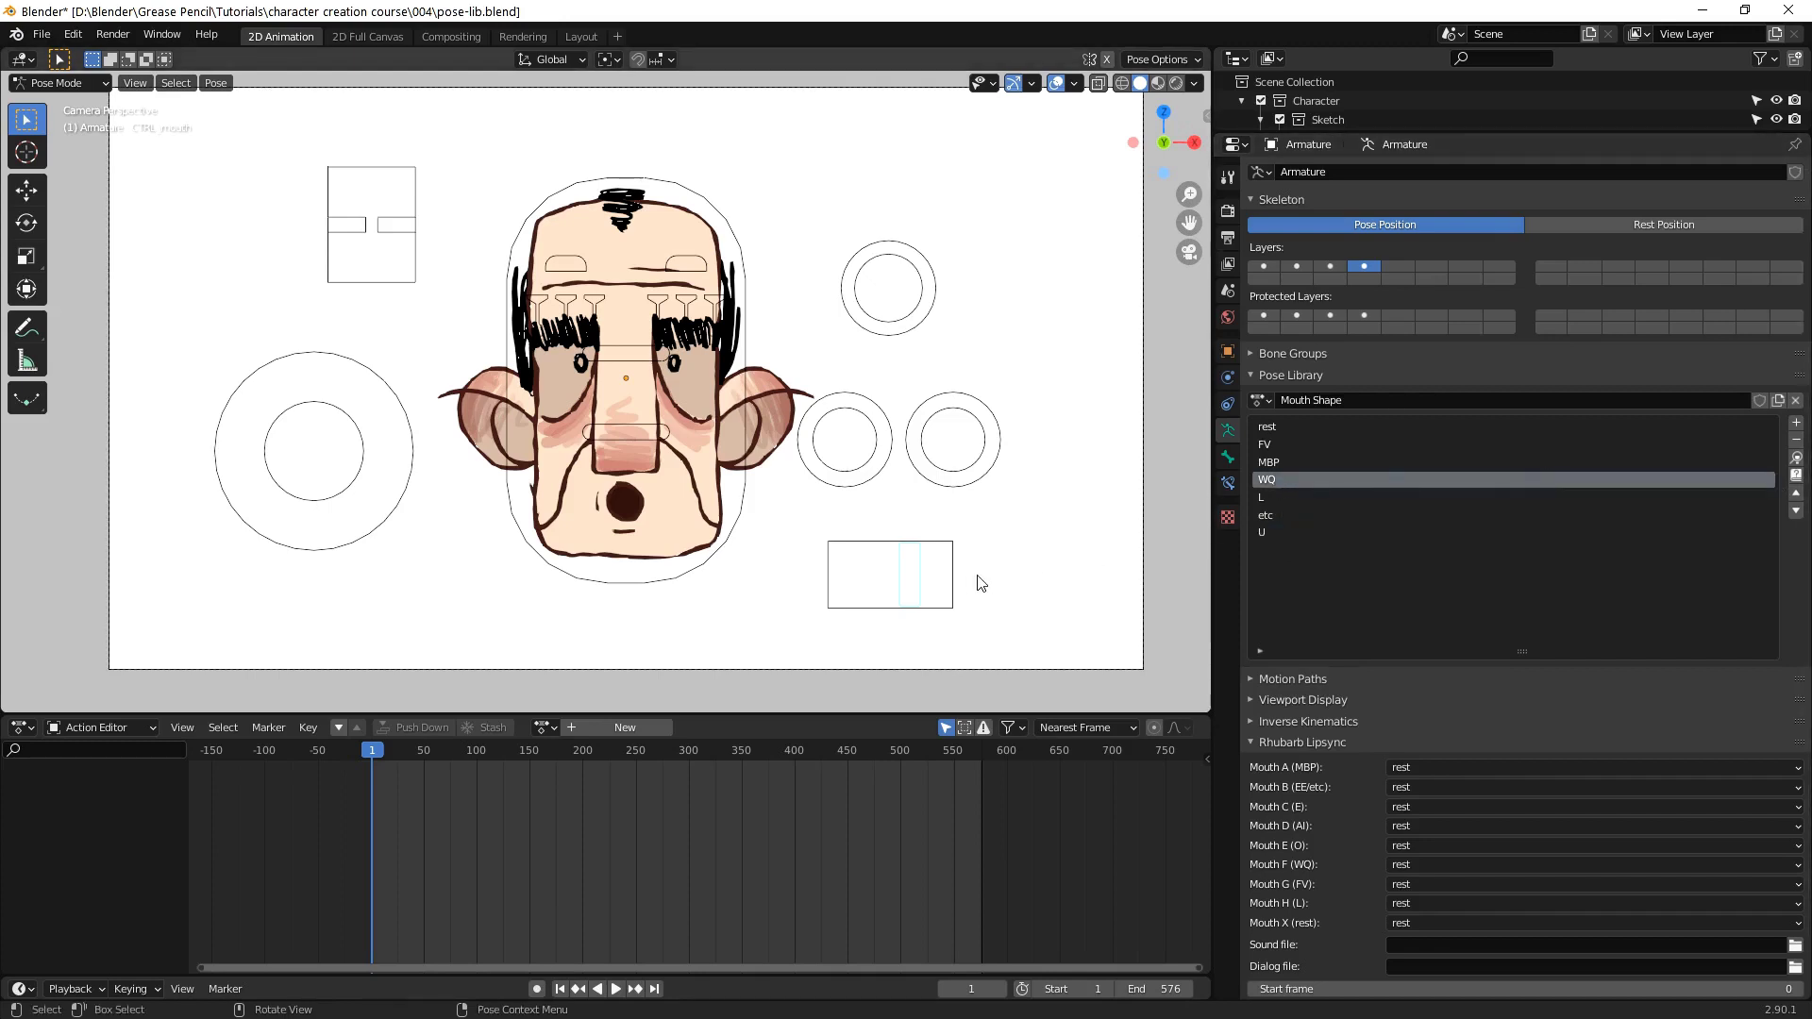
# Widen the mouth and save it as pose 'E'
pyautogui.press('g')
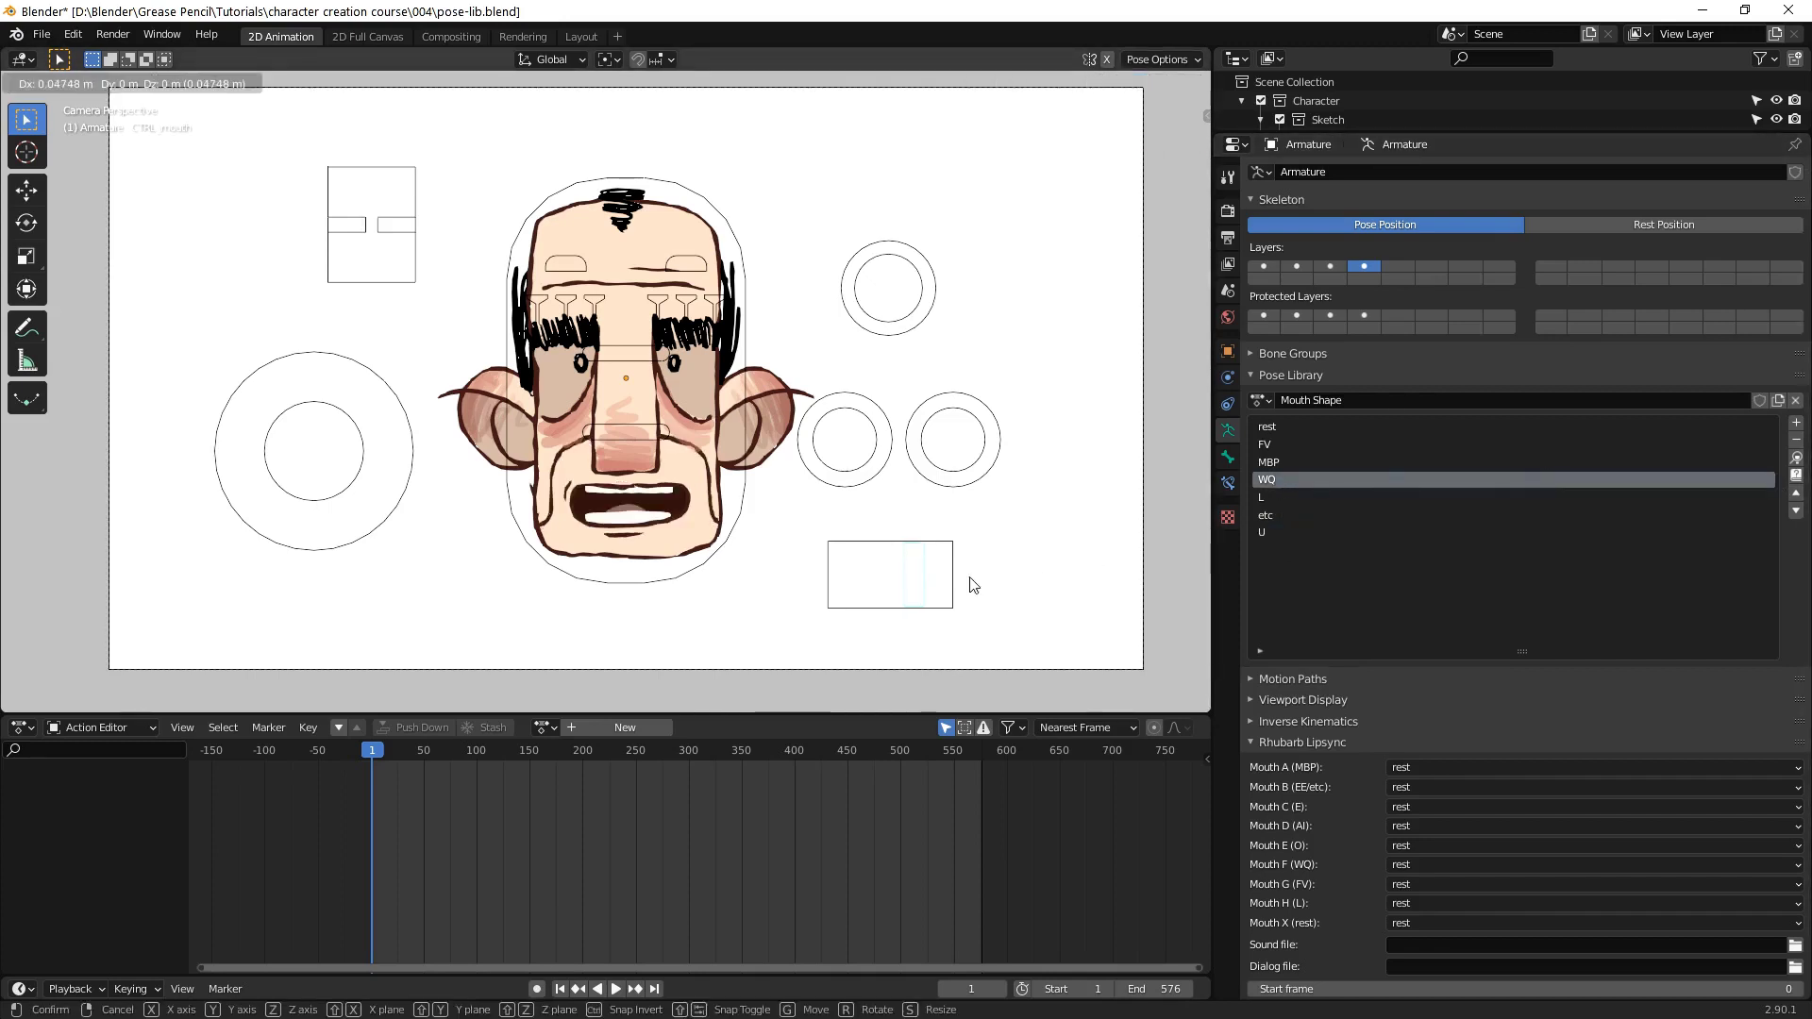
pyautogui.click(971, 577)
pyautogui.click(1796, 427)
pyautogui.click(1569, 417)
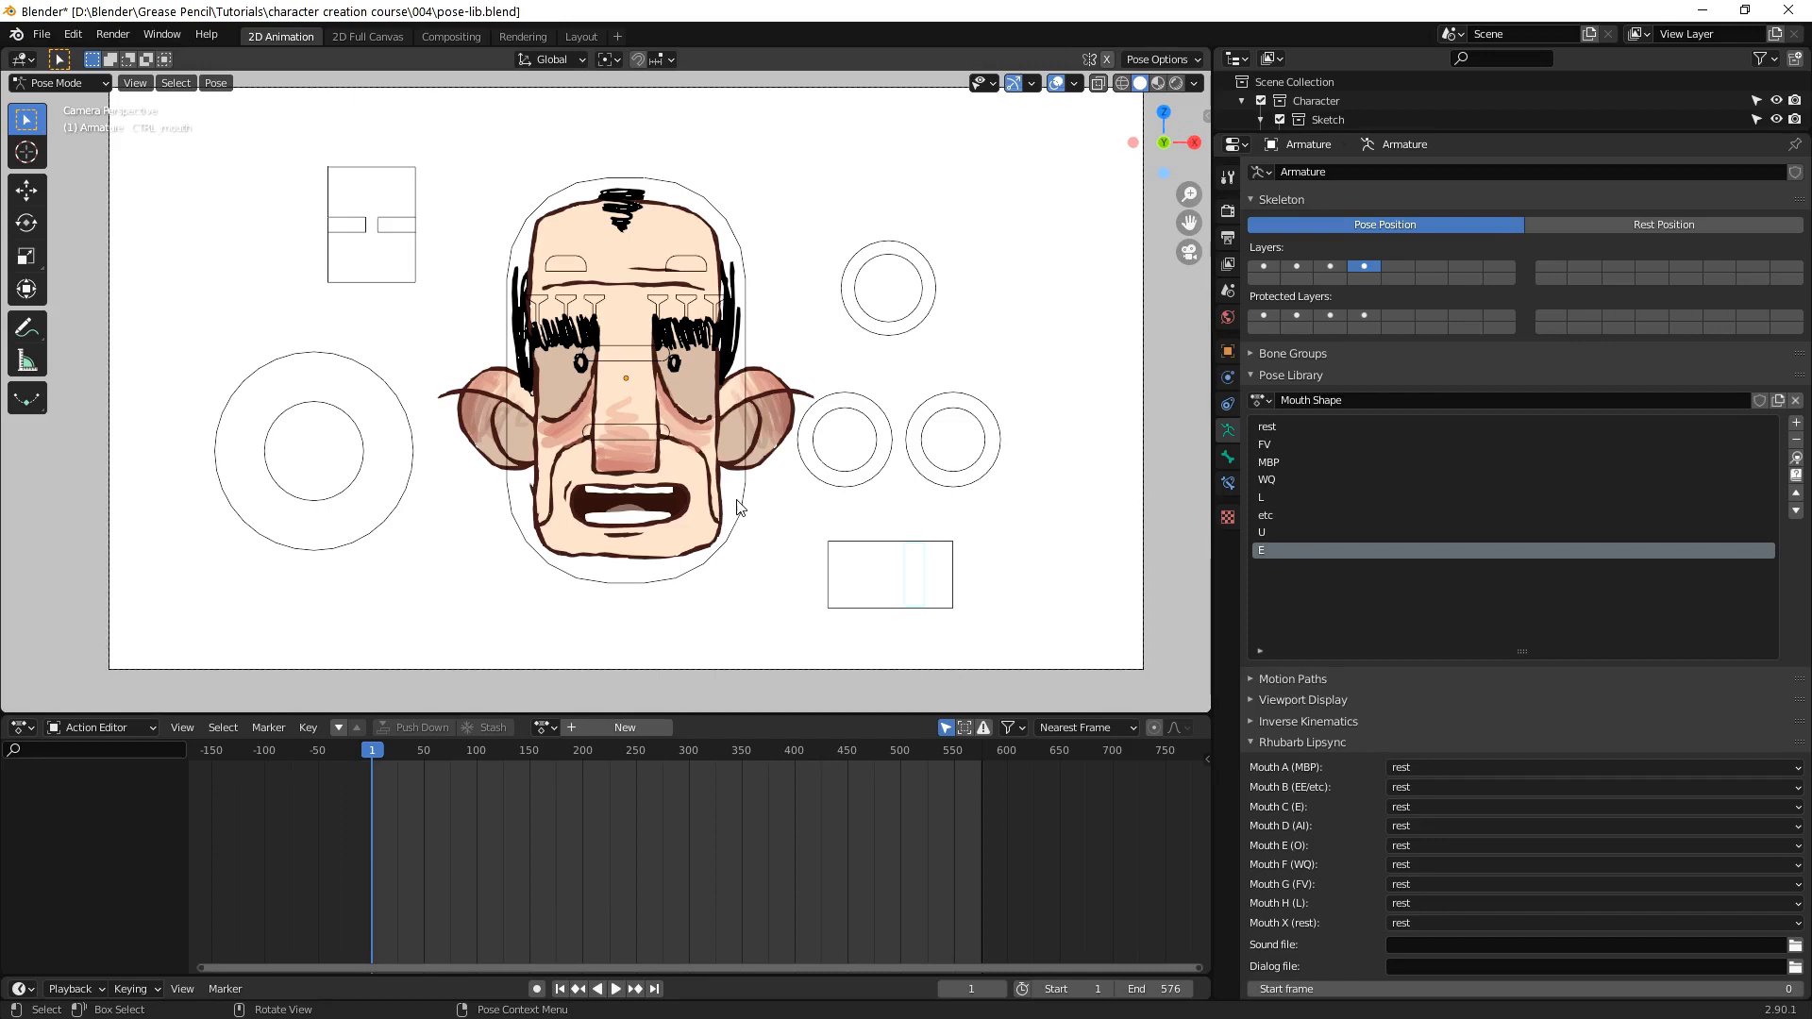
# Shape a tall oval mouth and save it as pose 'O'
pyautogui.press('g')
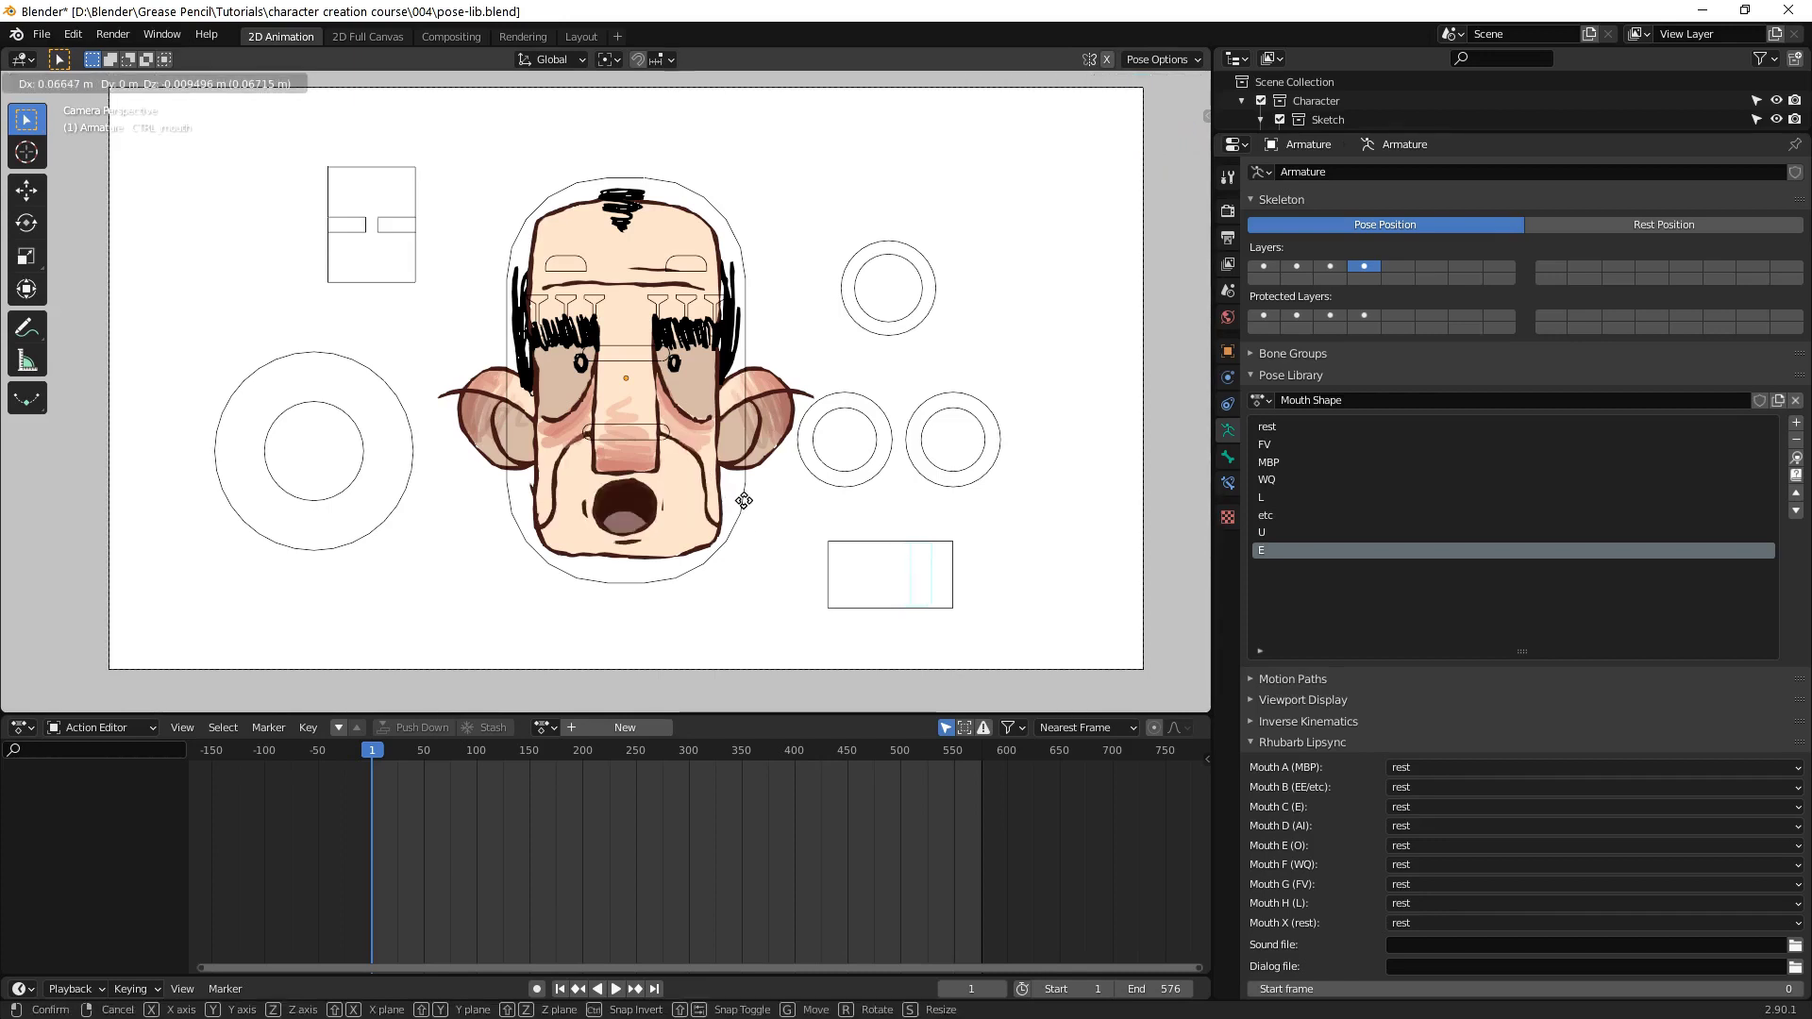
pyautogui.click(749, 499)
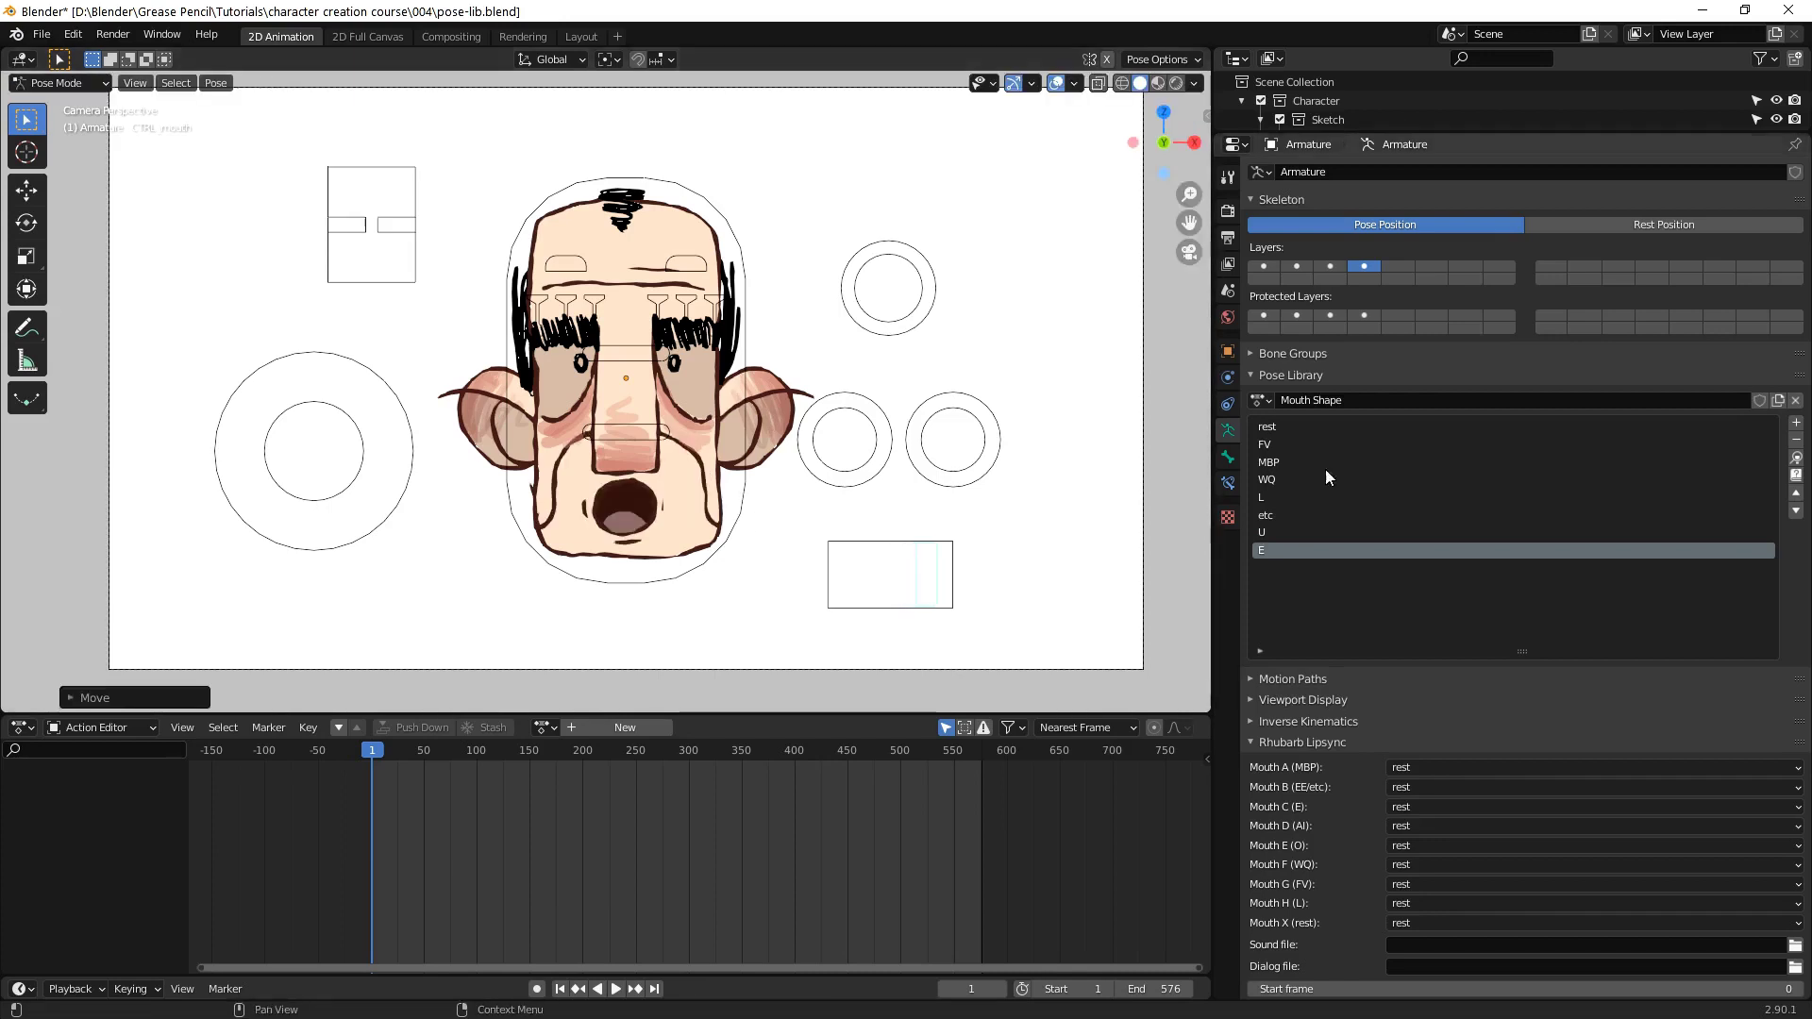
pyautogui.click(1795, 422)
pyautogui.click(1664, 410)
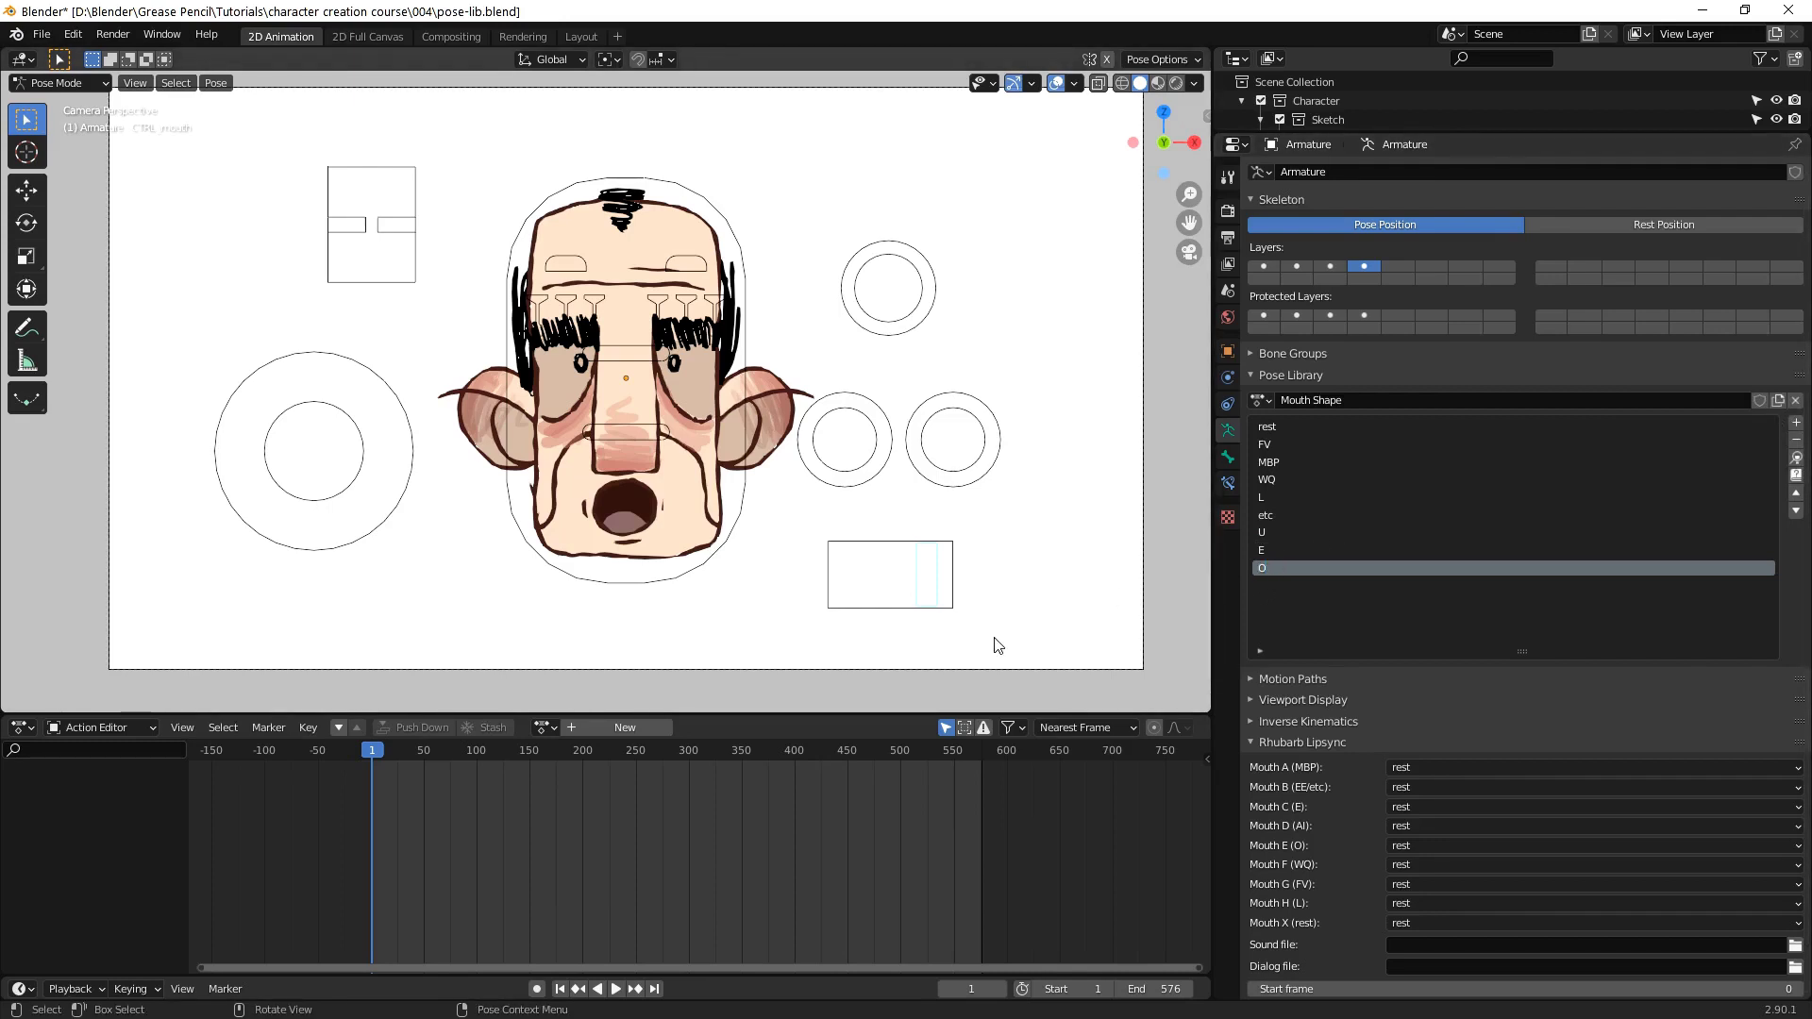
# Shape a big open mouth and save it as pose 'AI'
pyautogui.press('g')
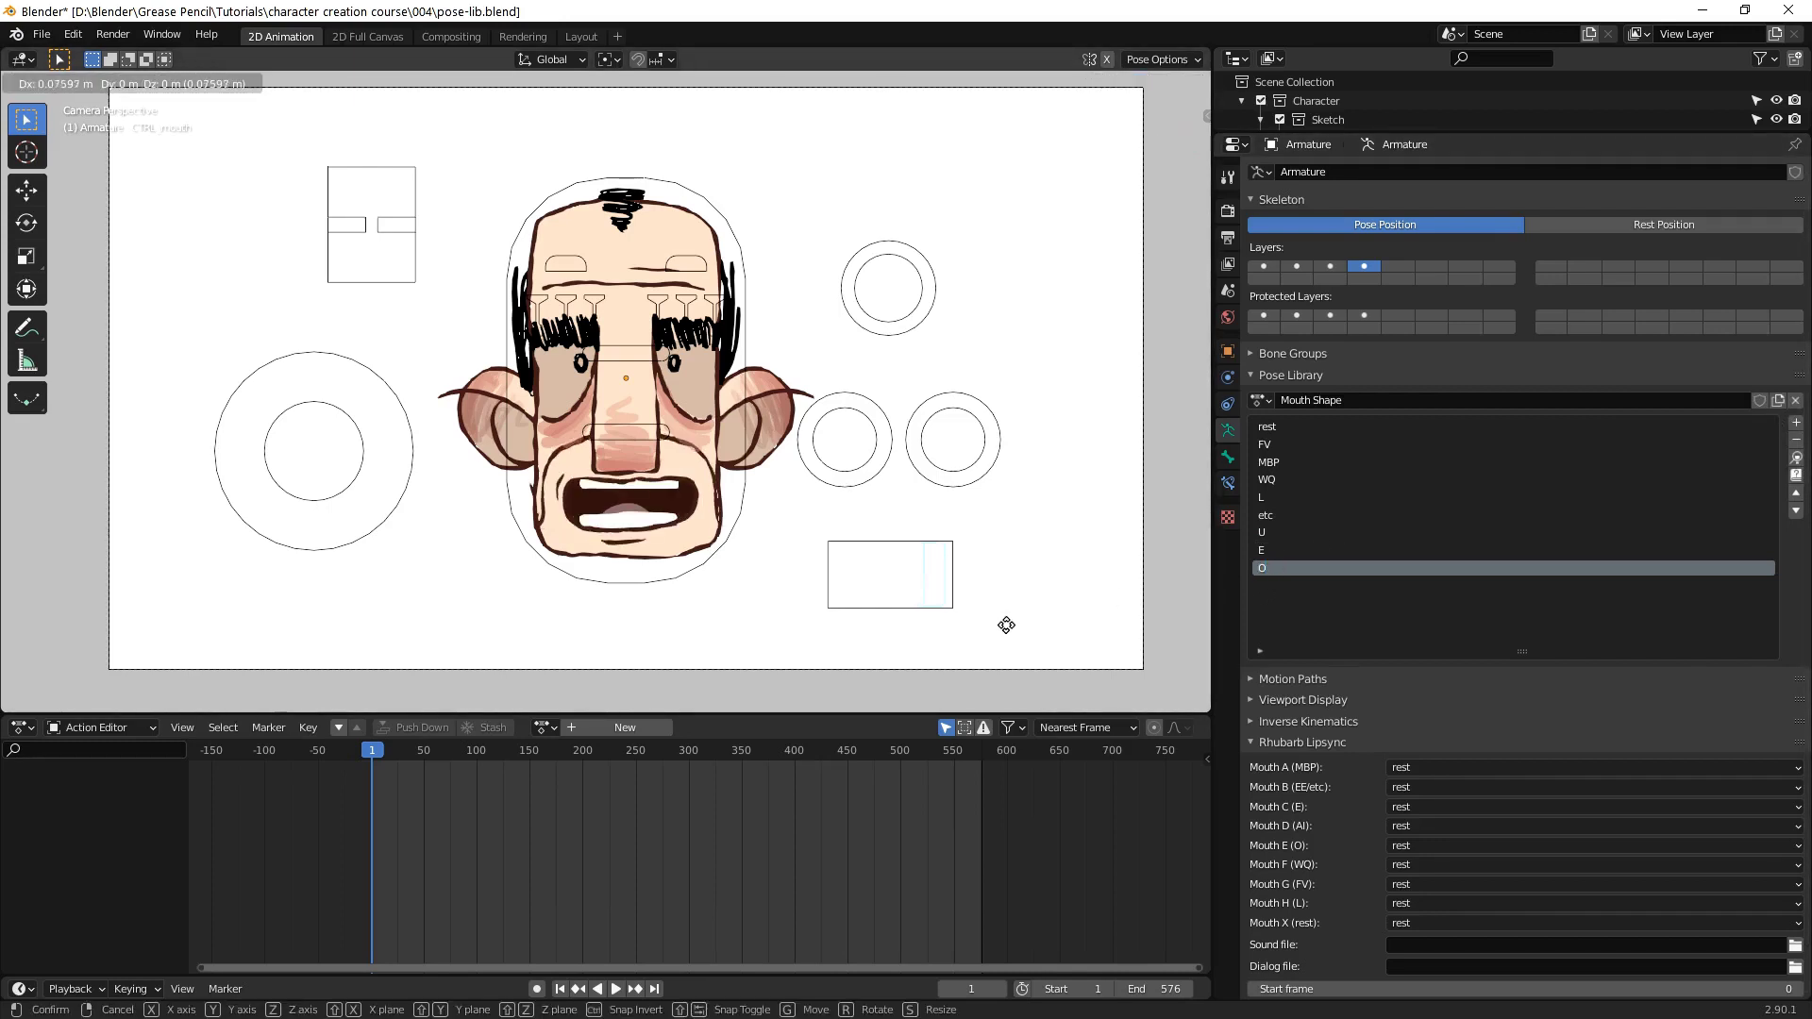
pyautogui.click(1009, 625)
pyautogui.click(1795, 422)
pyautogui.click(1664, 412)
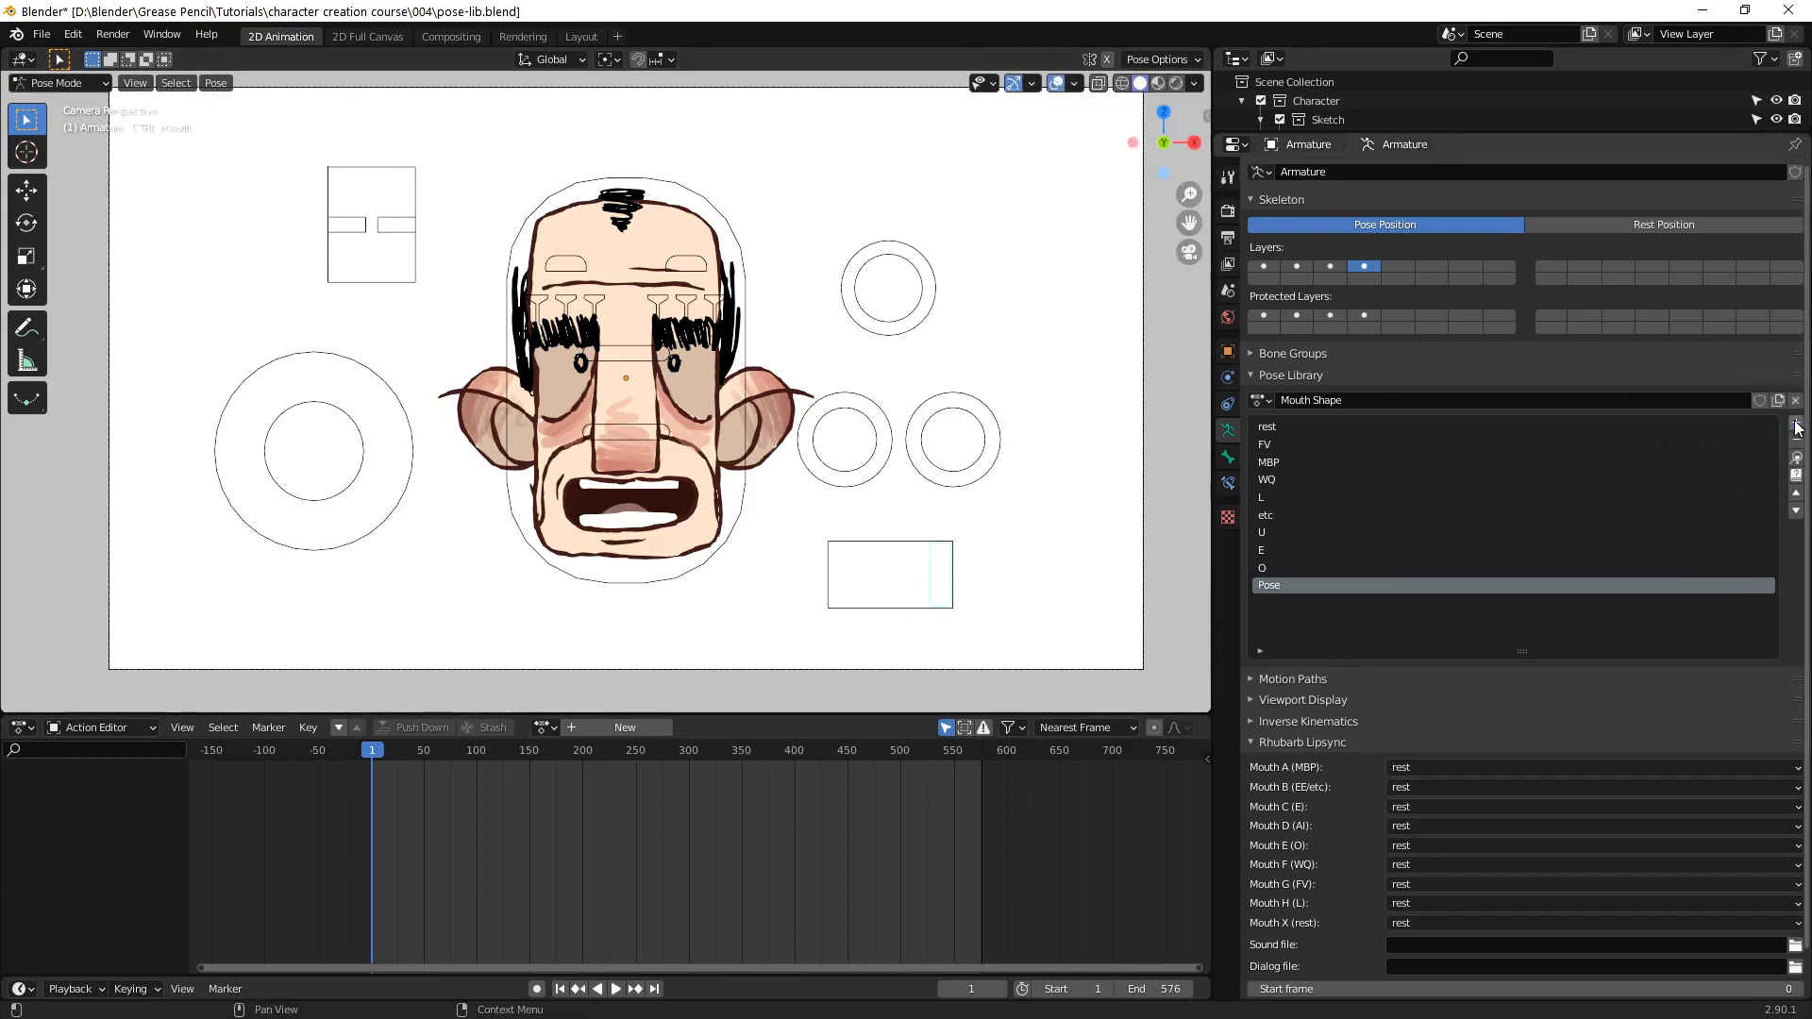
pyautogui.doubleClick(1381, 583)
pyautogui.write('AI')
pyautogui.press('Return')
# Preview the saved WQ, U, FV, etc and O mouth poses
pyautogui.click(1290, 480)
pyautogui.click(1795, 457)
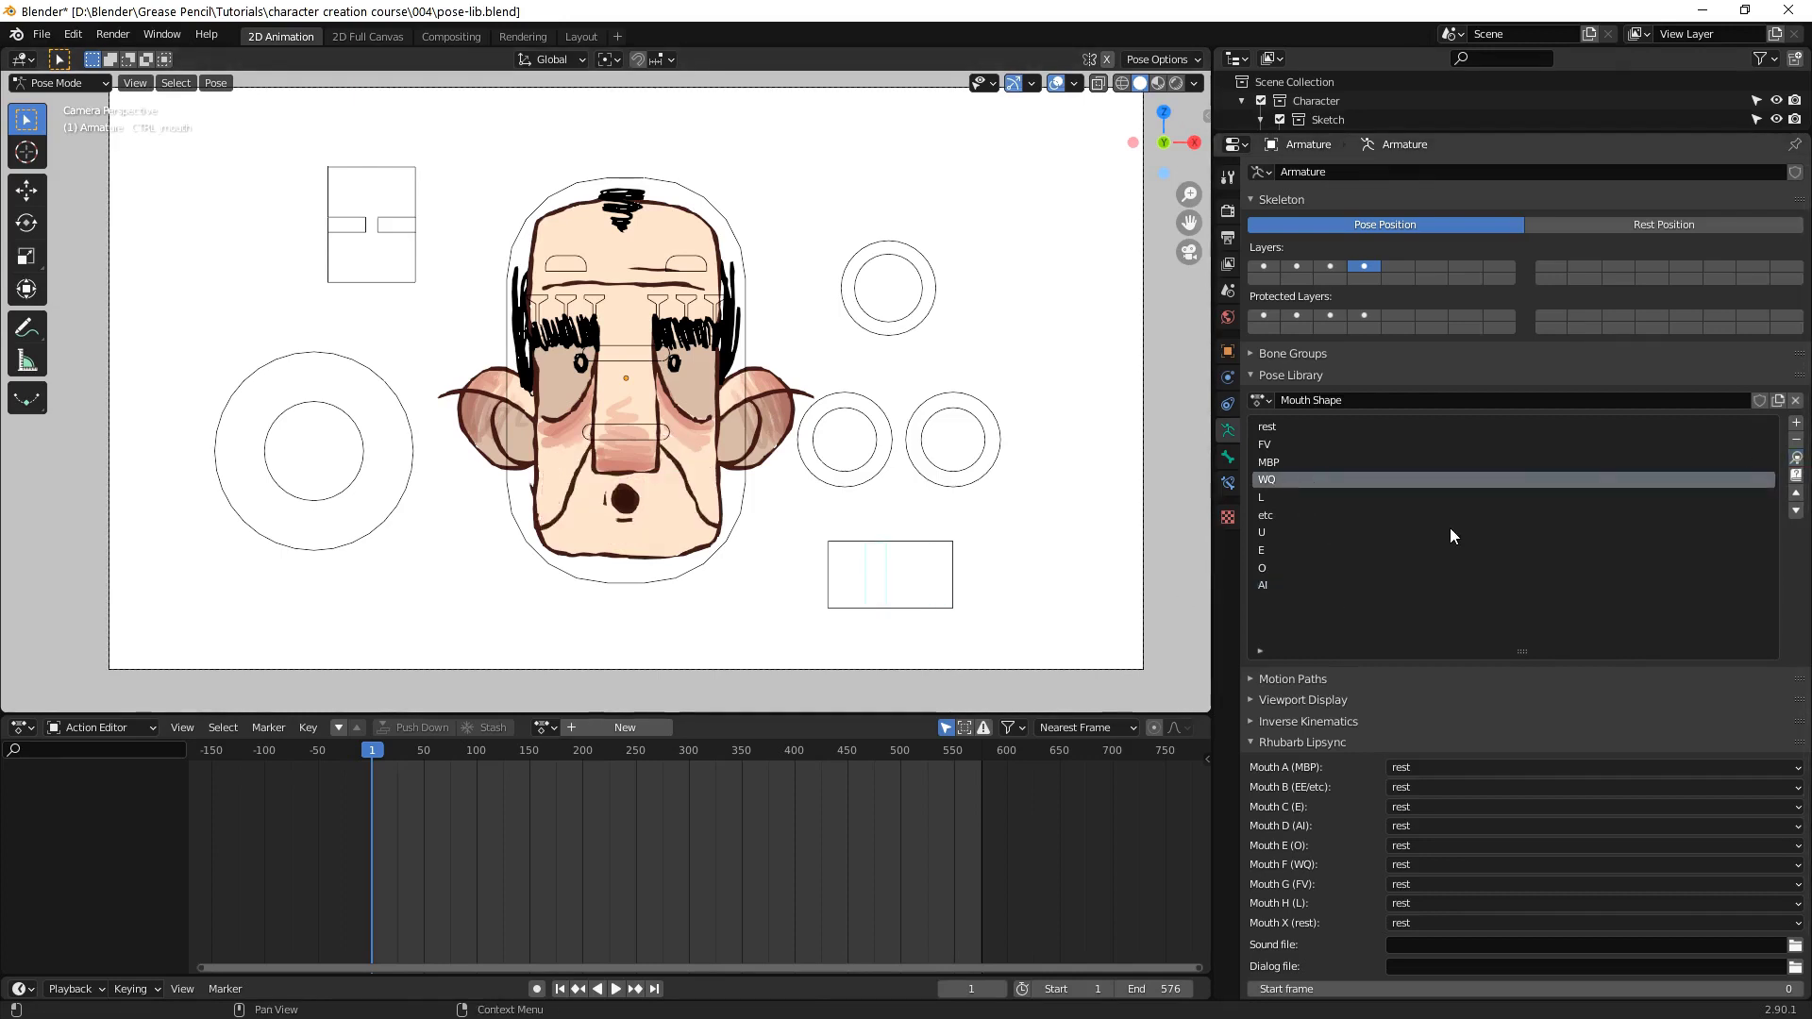
pyautogui.click(1451, 536)
pyautogui.click(1796, 457)
pyautogui.click(1441, 444)
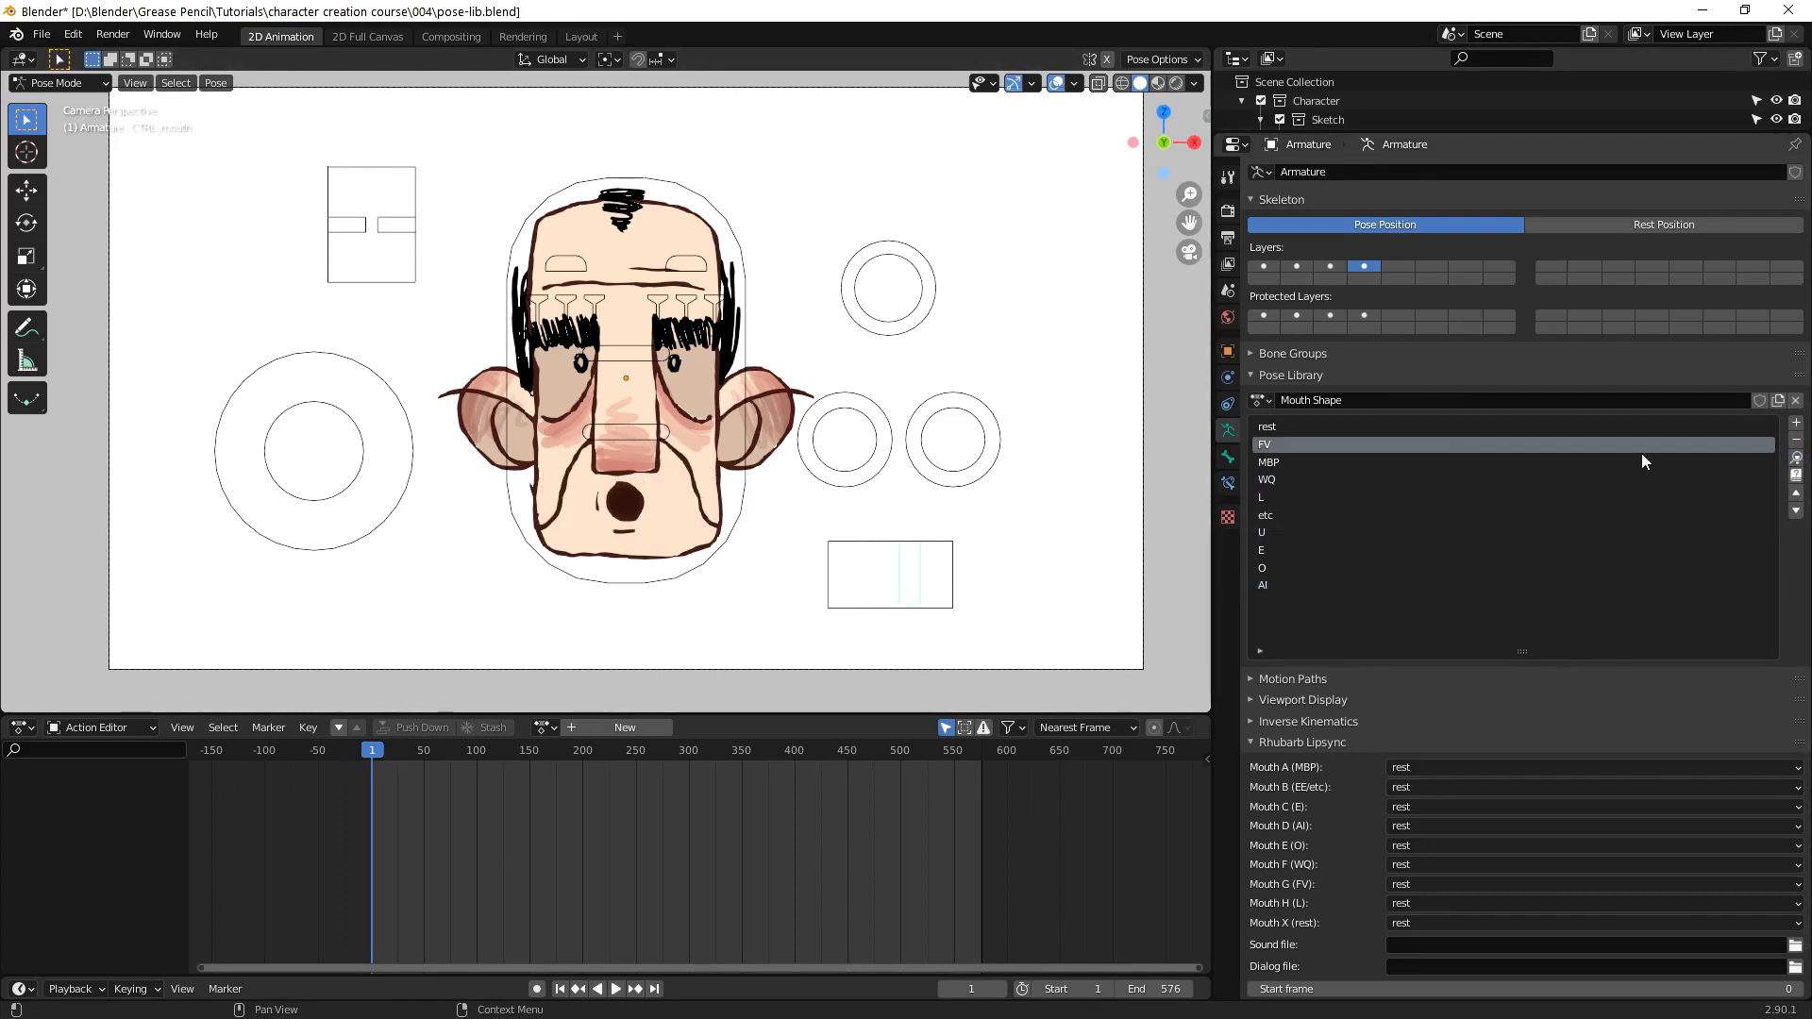
pyautogui.click(1586, 516)
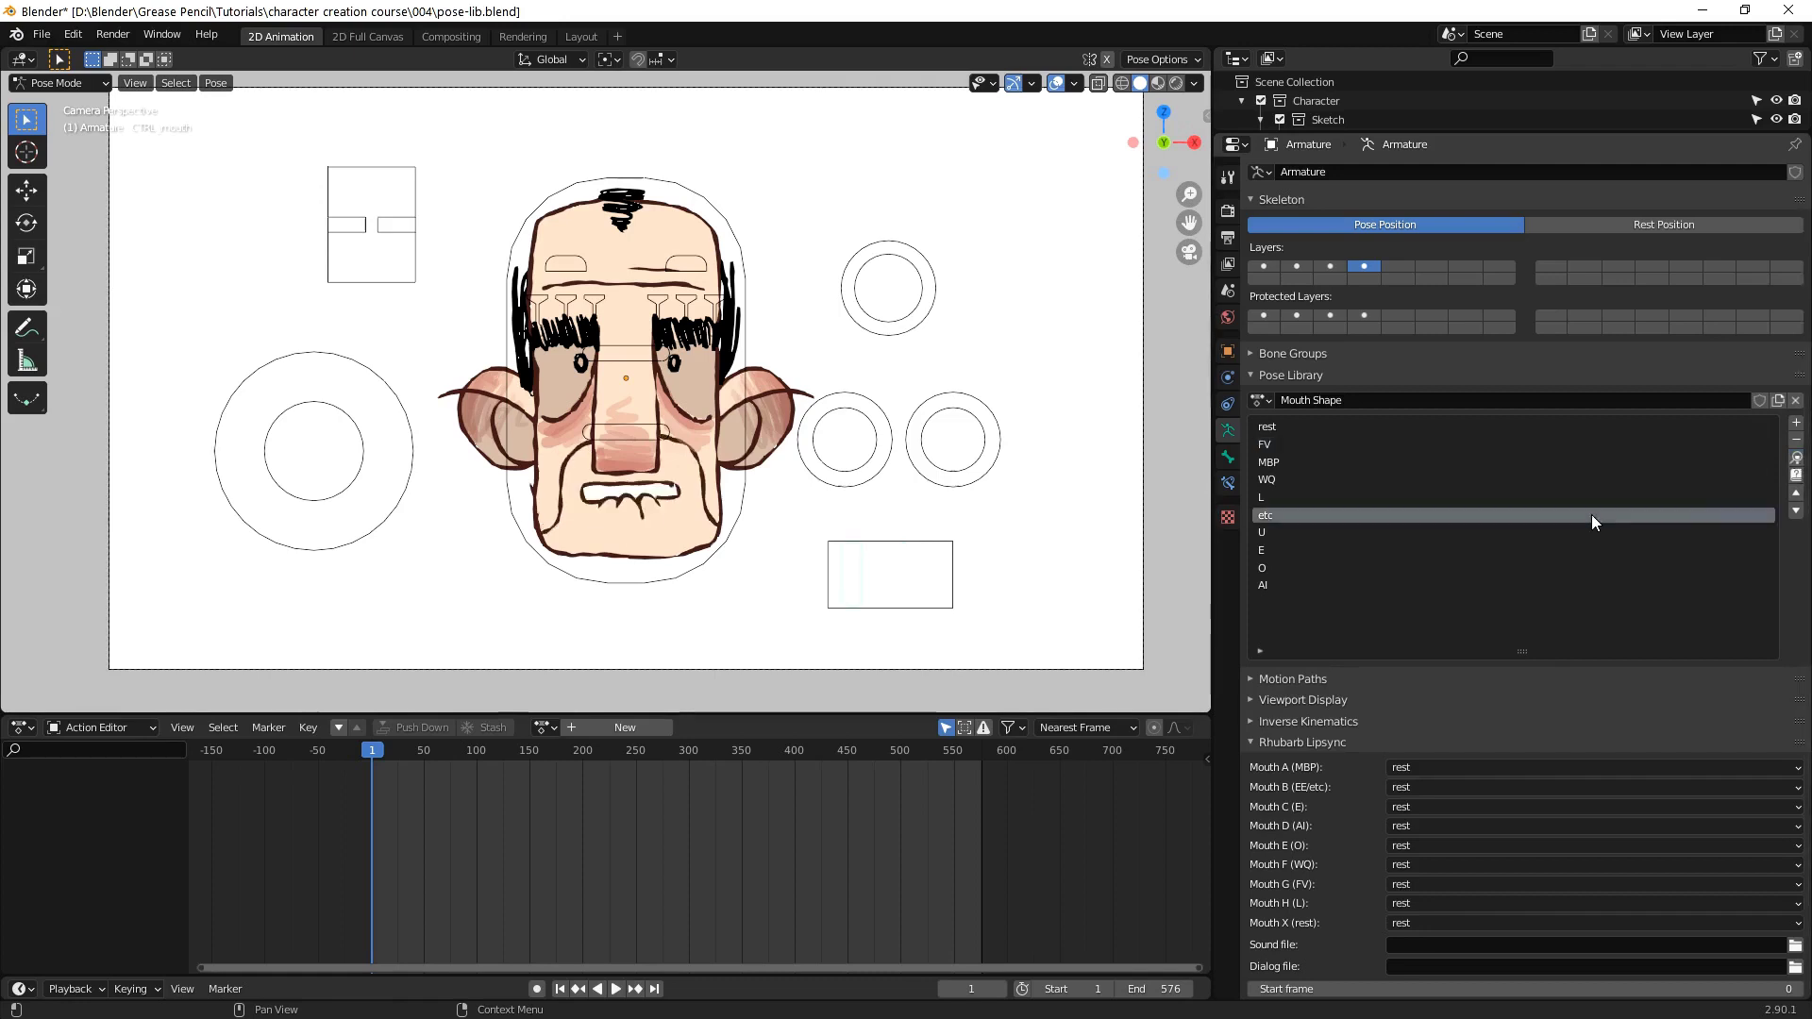
pyautogui.click(1795, 458)
# Assign Mouth A to MBP, Mouth B to etc and Mouth C to E
pyautogui.click(1304, 571)
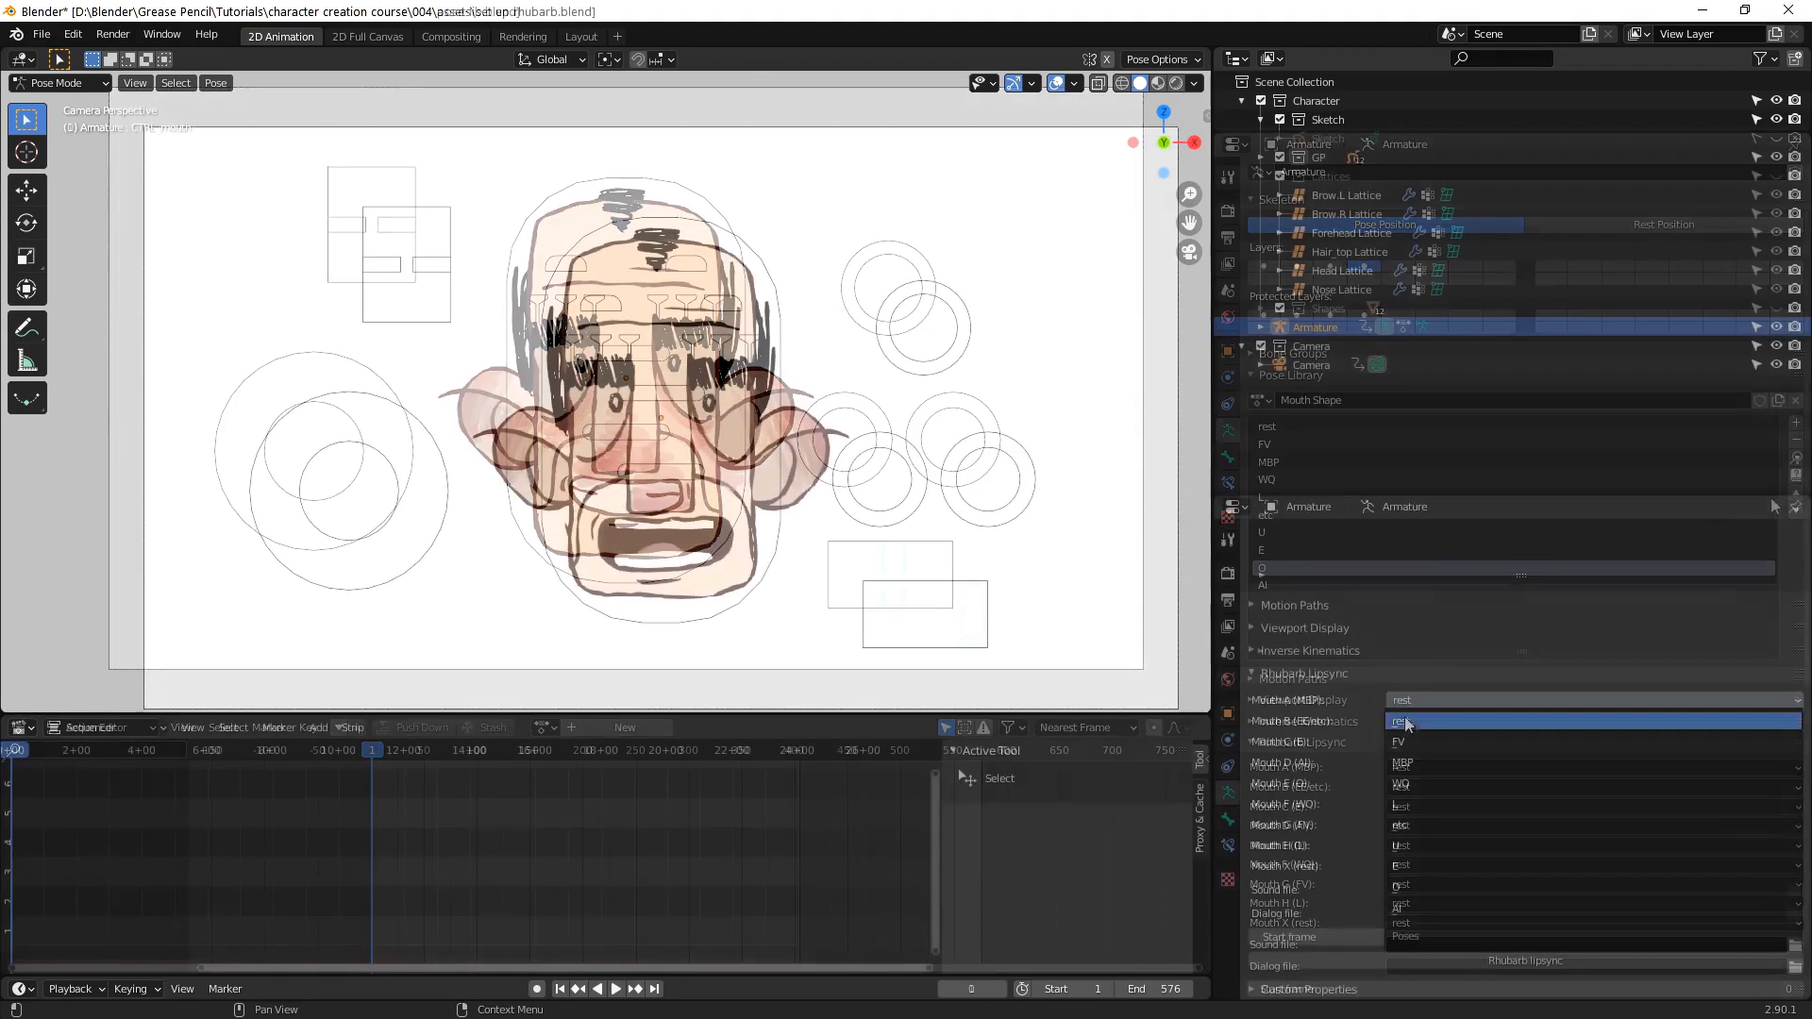
pyautogui.click(1413, 762)
pyautogui.click(1401, 719)
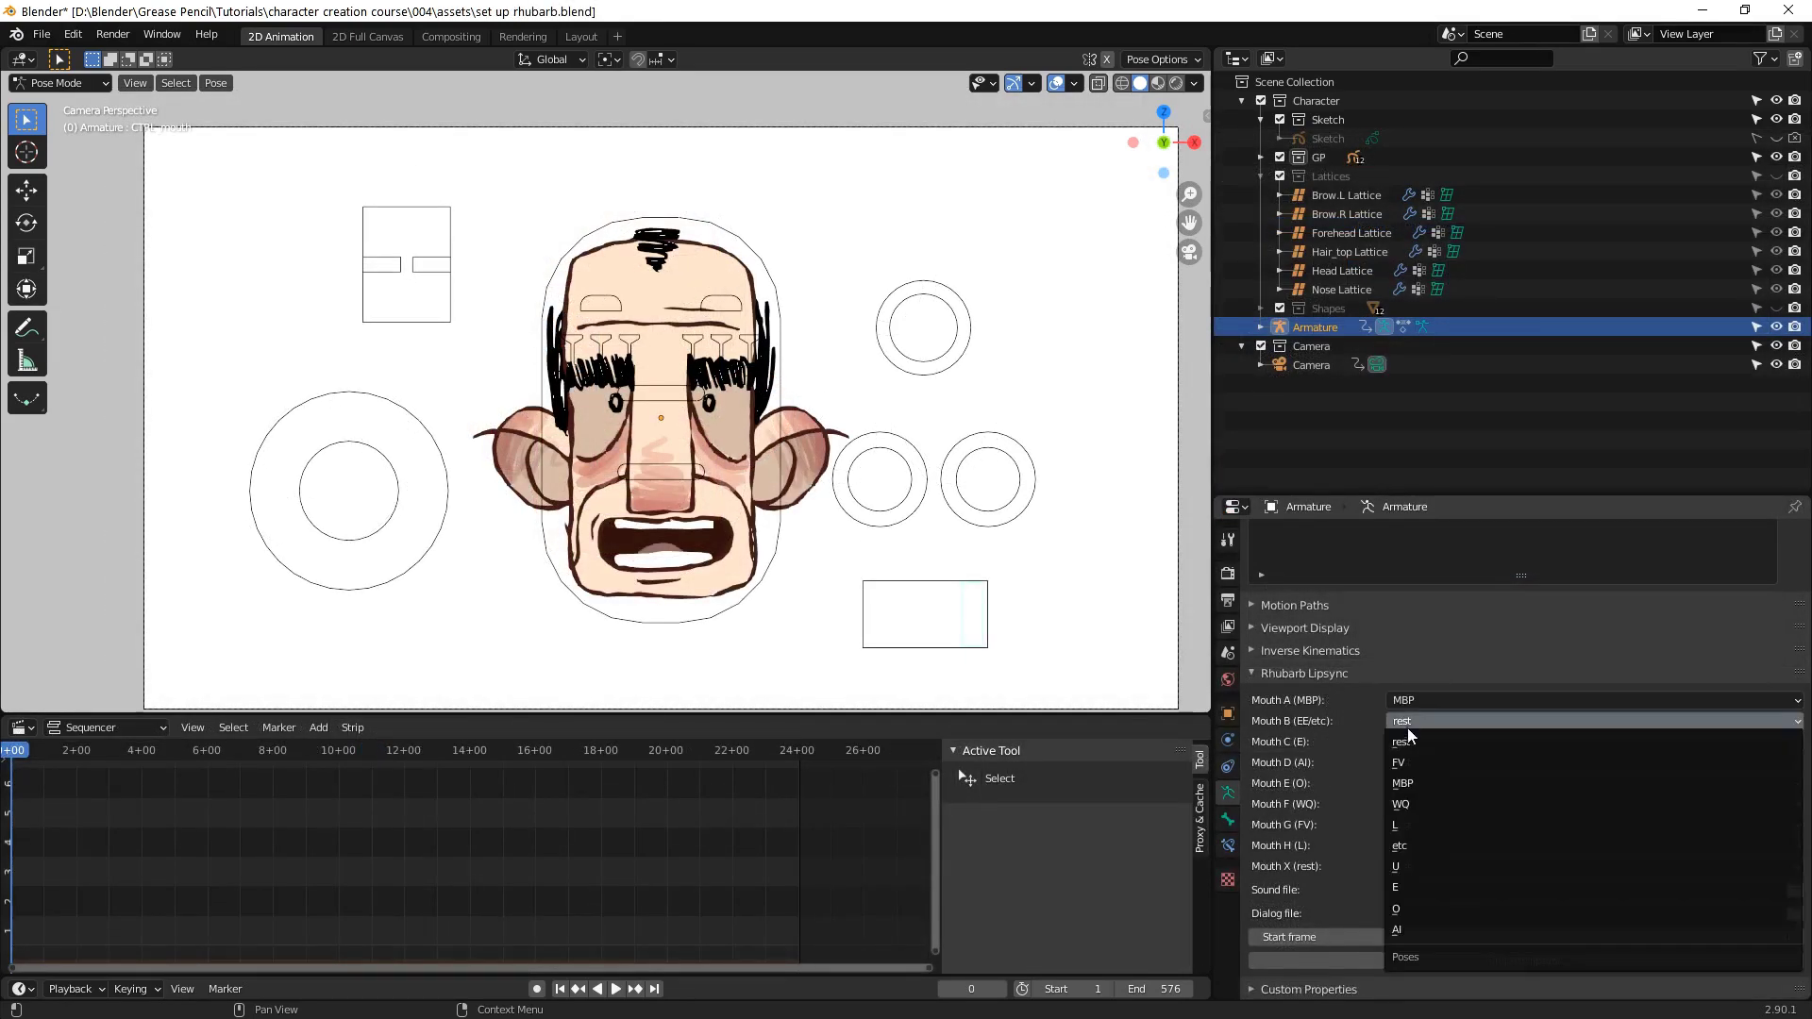
pyautogui.click(1428, 847)
pyautogui.click(1419, 743)
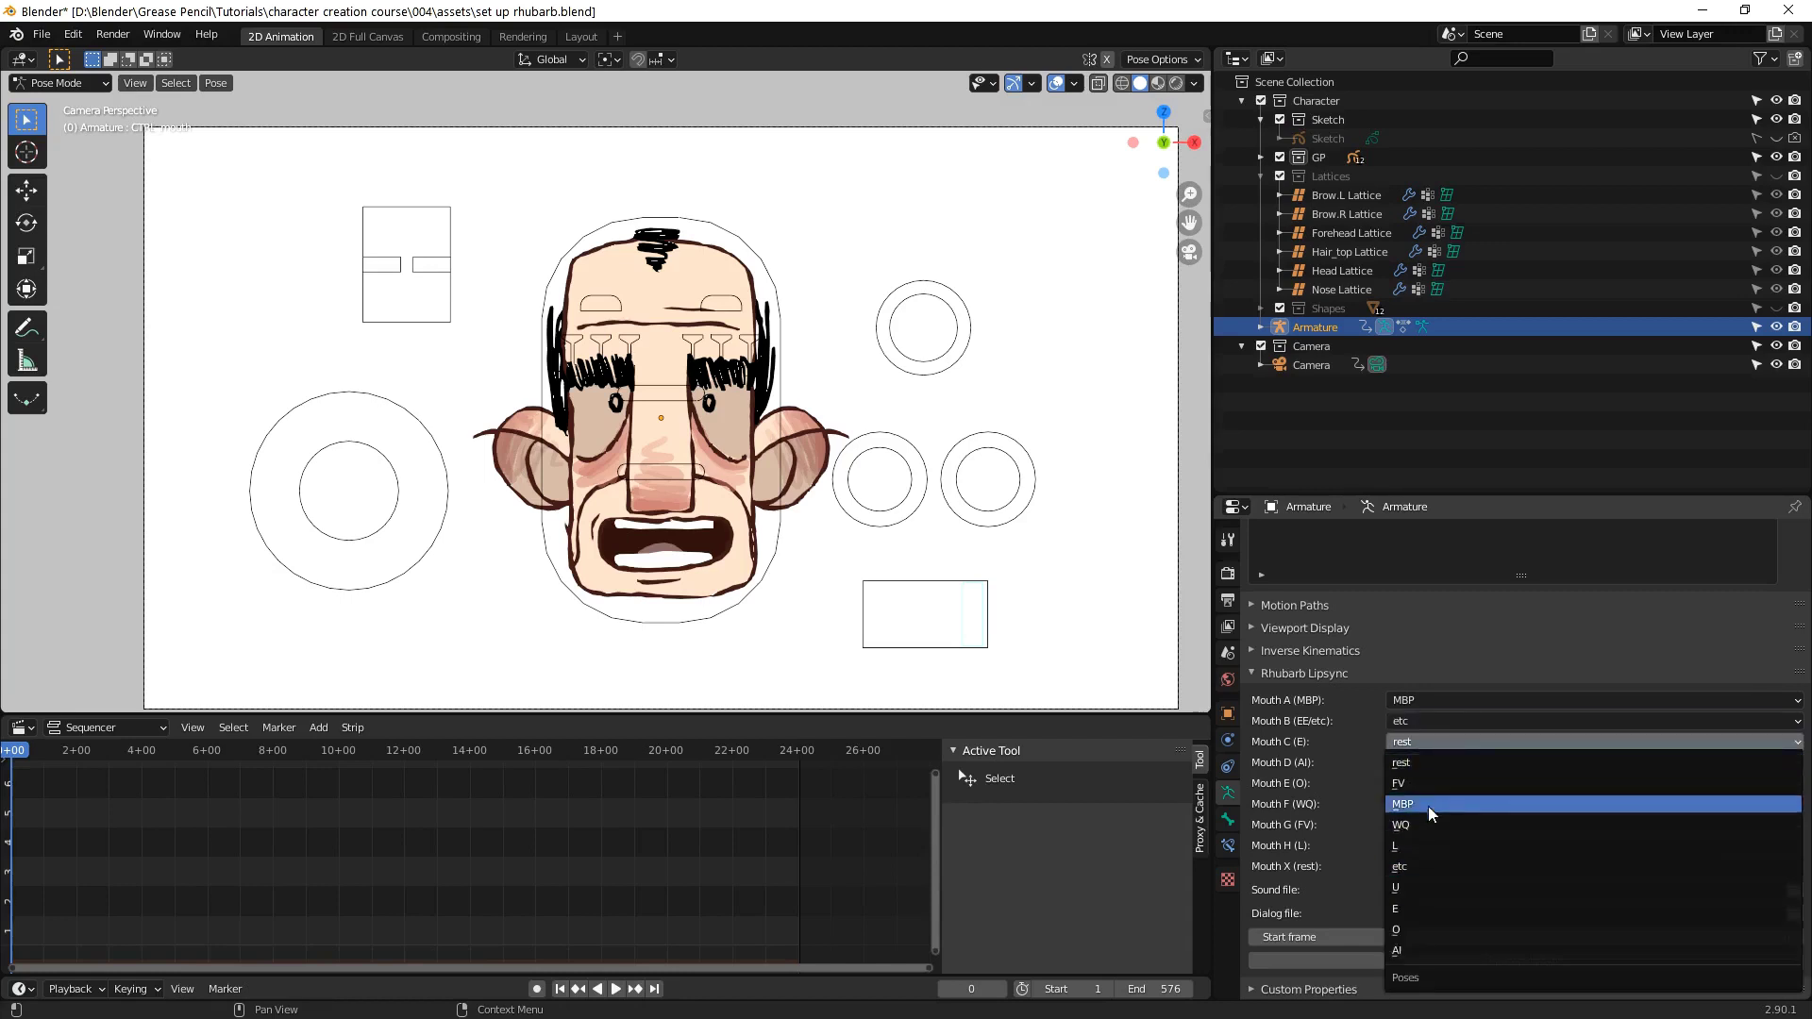
pyautogui.click(1411, 903)
# Assign Mouth D to AI, E to O, F to WQ, G to FV and H to L
pyautogui.click(1447, 765)
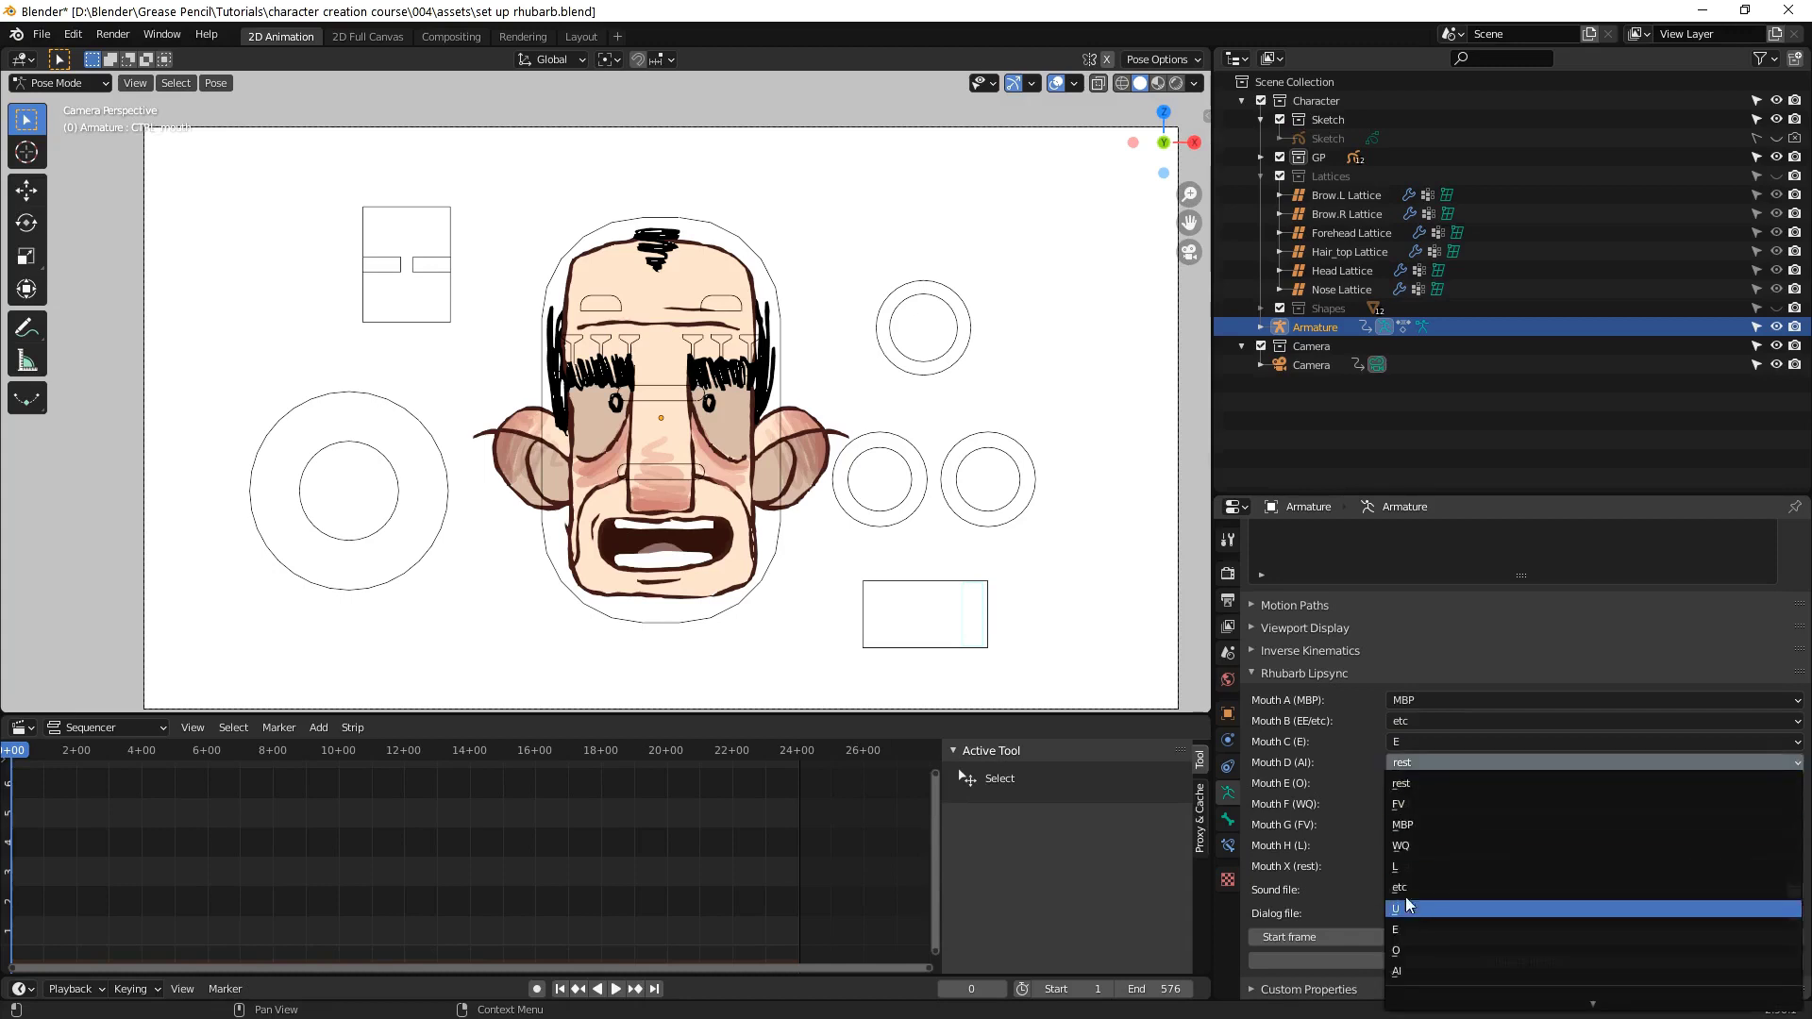
pyautogui.click(1426, 971)
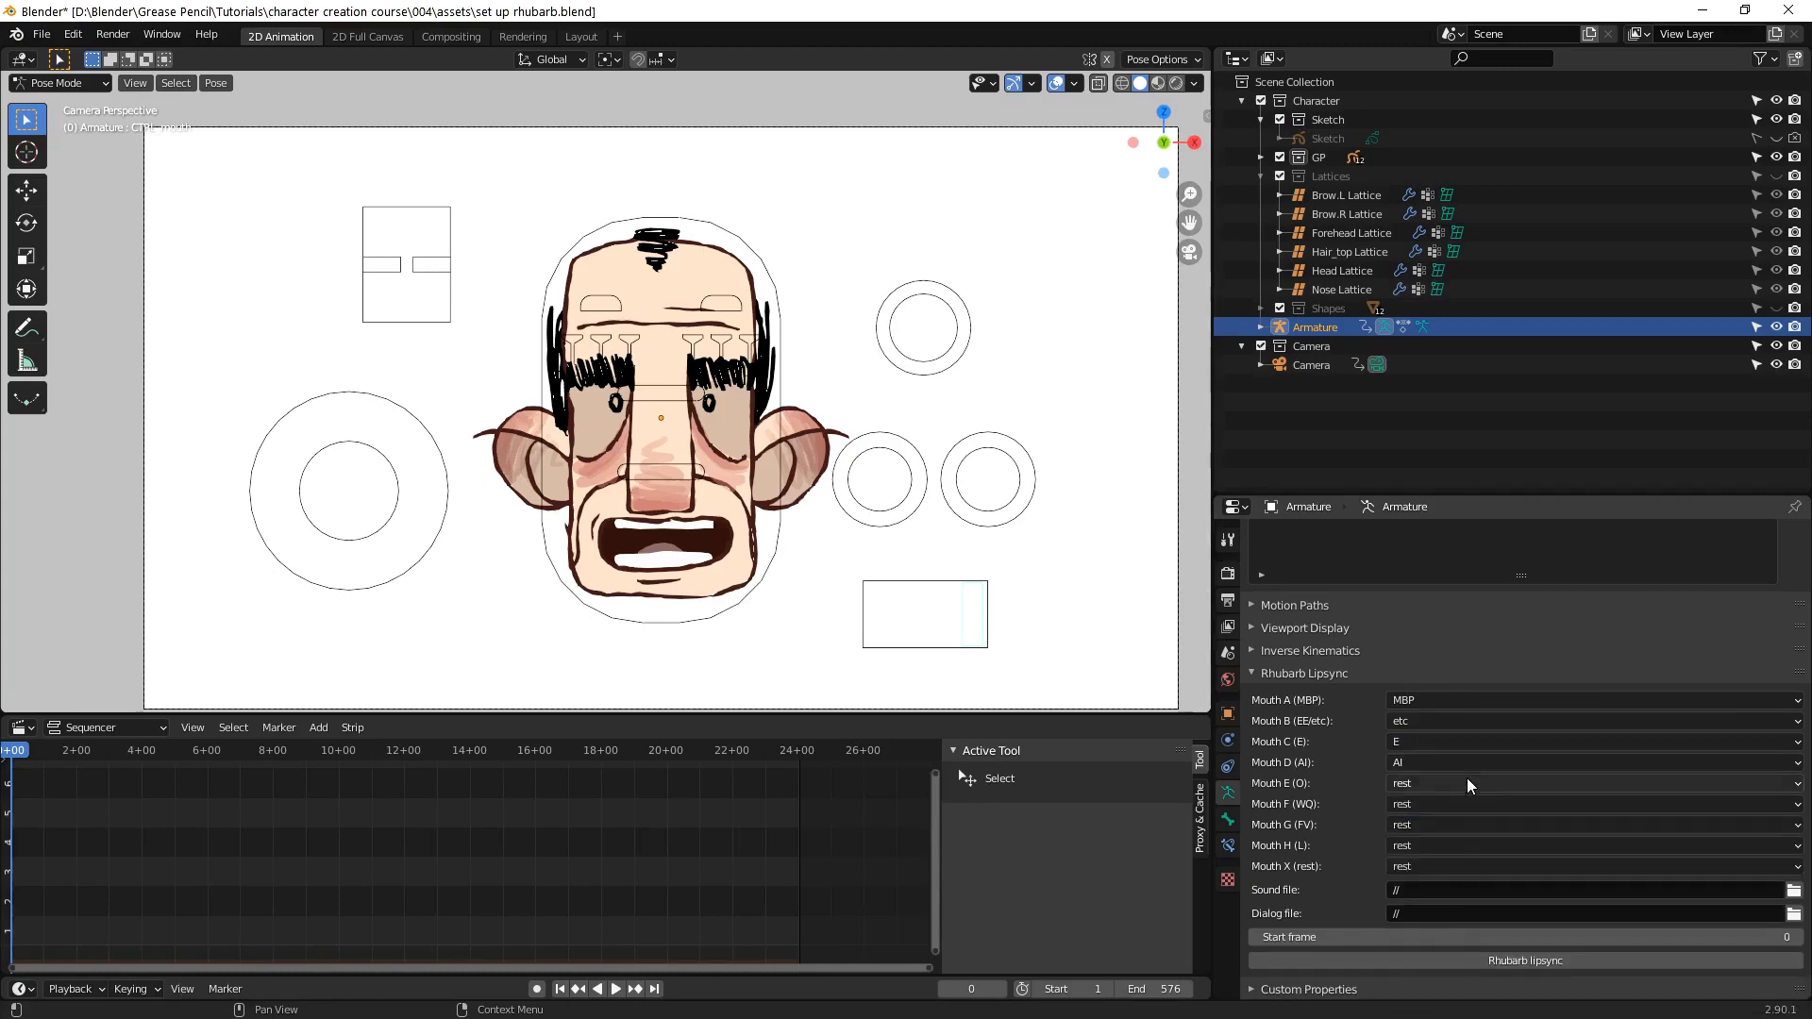
pyautogui.click(1468, 782)
pyautogui.click(1430, 595)
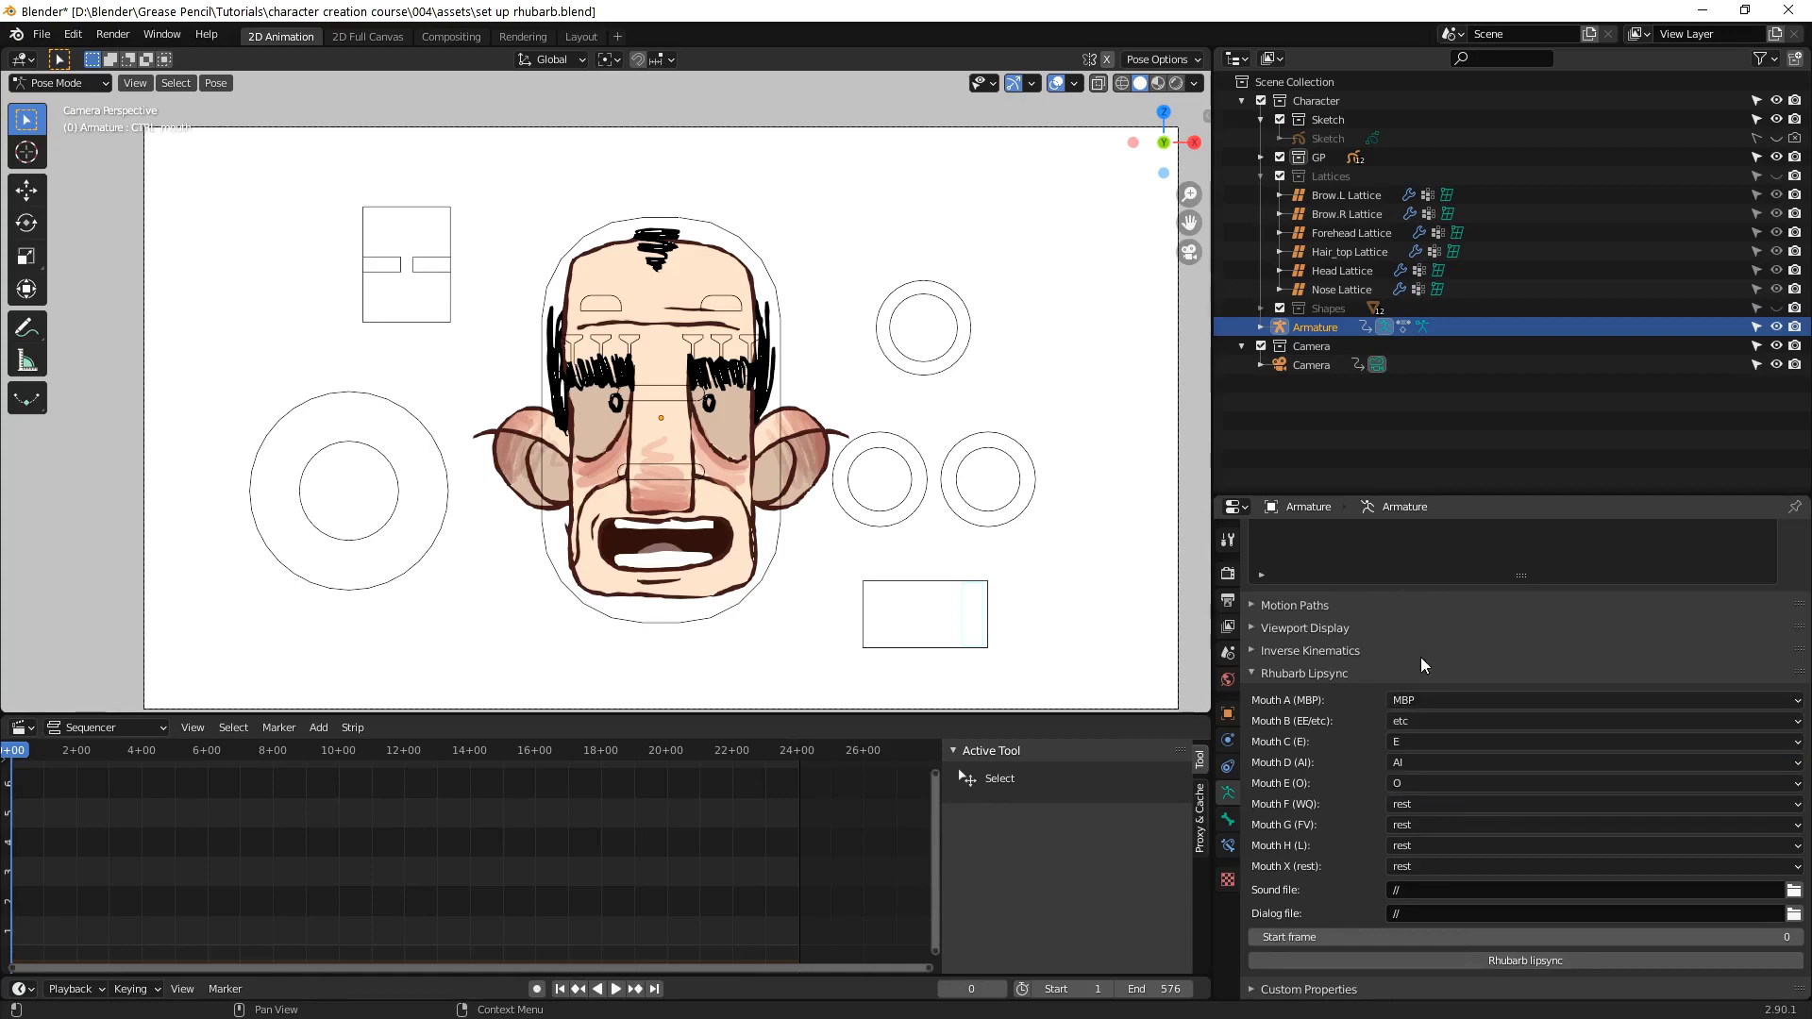
pyautogui.click(1397, 803)
pyautogui.click(1397, 721)
pyautogui.click(1399, 824)
pyautogui.click(1415, 757)
pyautogui.click(1409, 844)
pyautogui.click(1408, 776)
pyautogui.click(1793, 891)
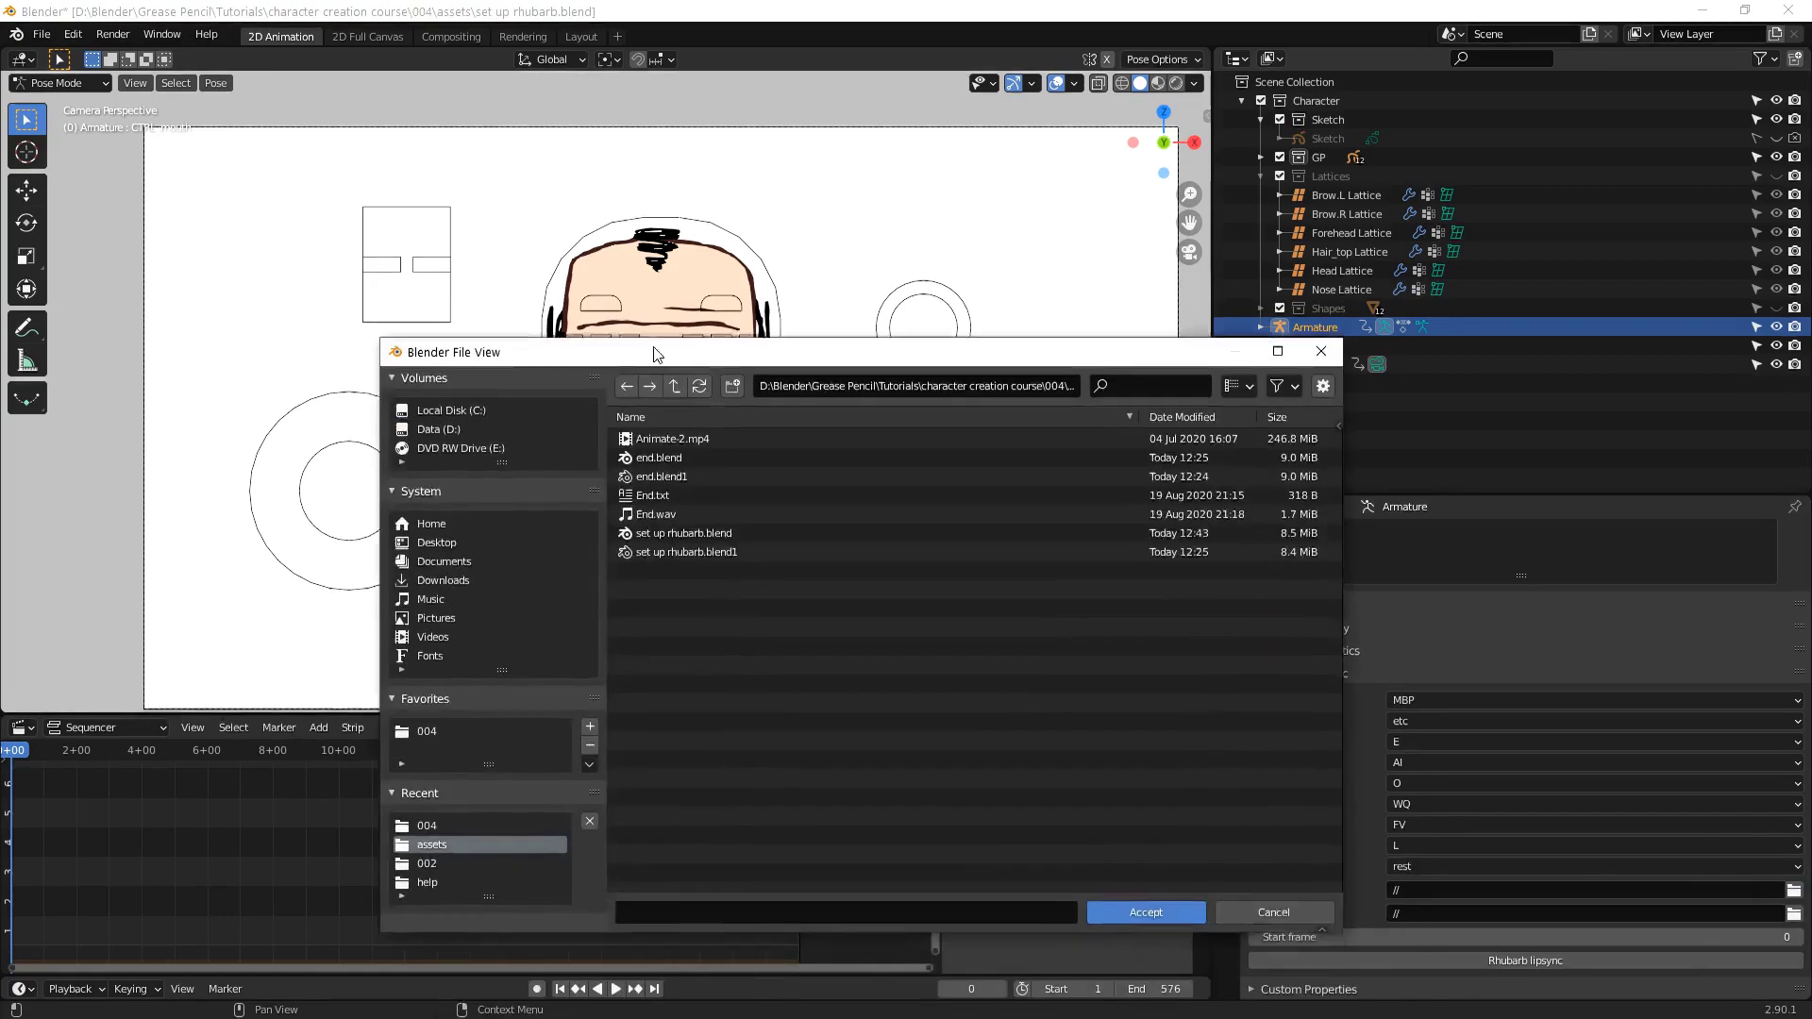
# Pick End.wav as the Rhubarb sound file and End.txt as the dialog file
pyautogui.doubleClick(651, 448)
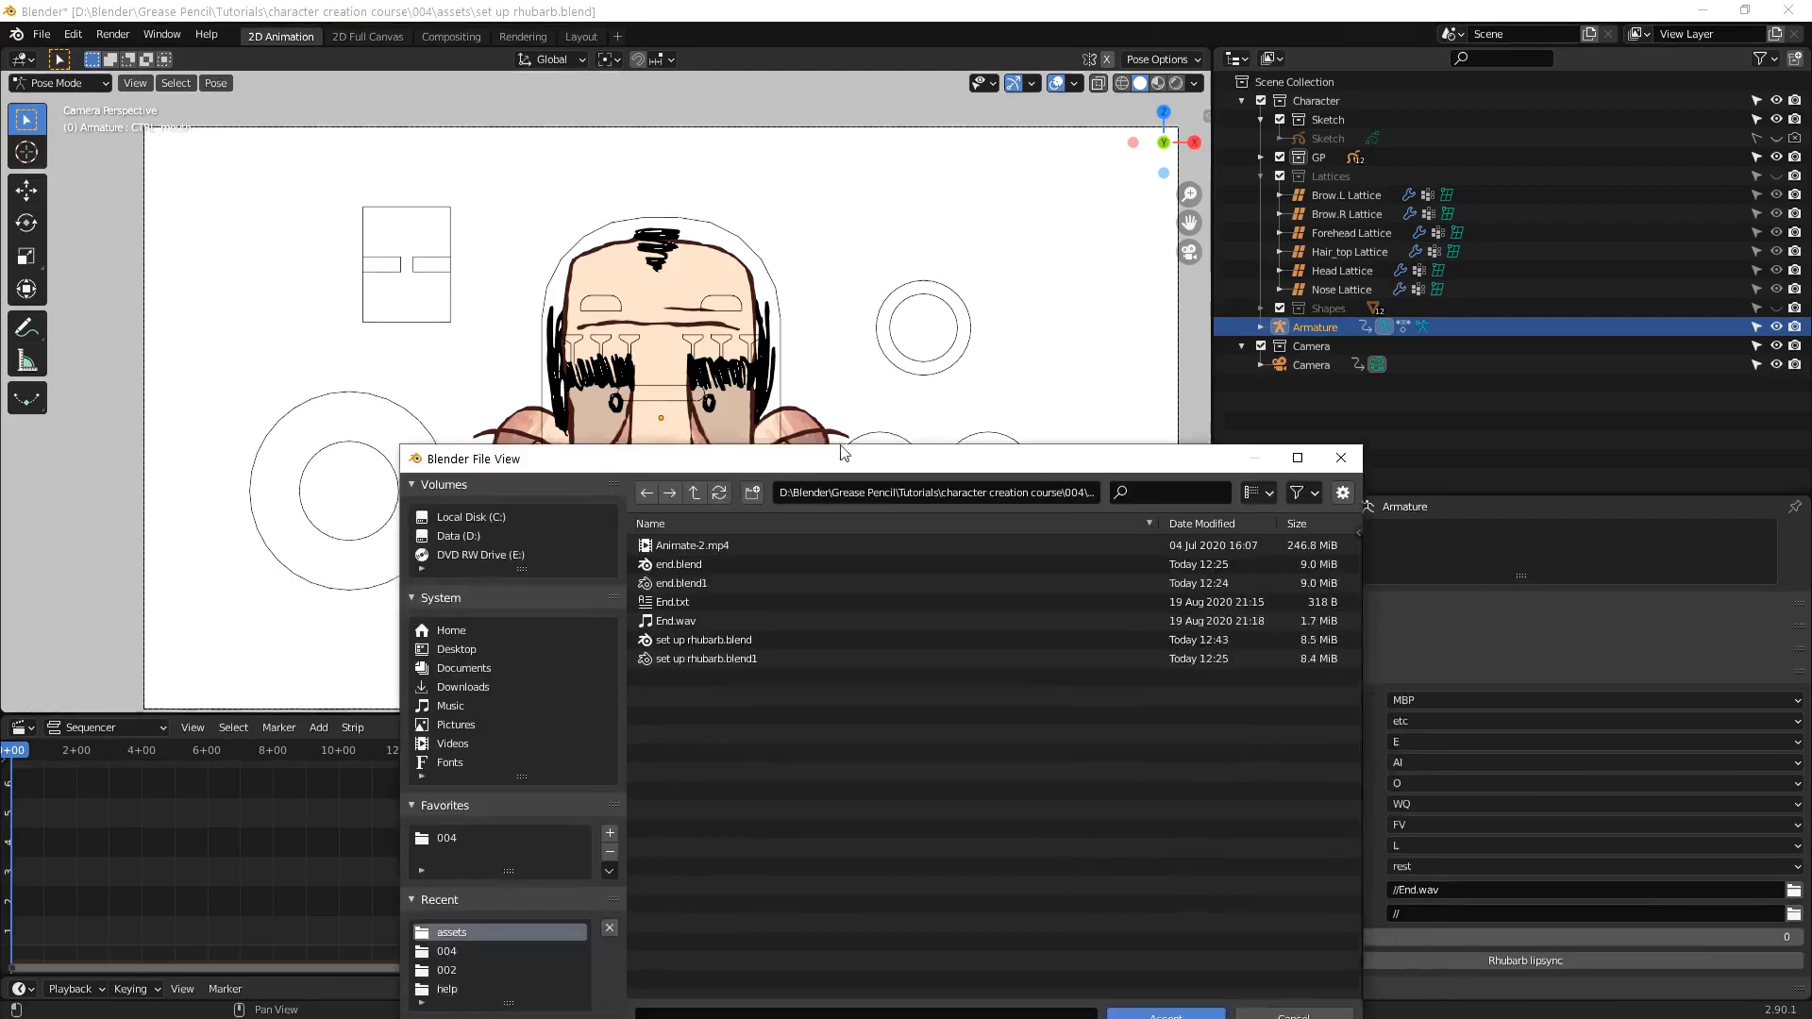
pyautogui.moveTo(839, 438); pyautogui.dragTo(807, 348)
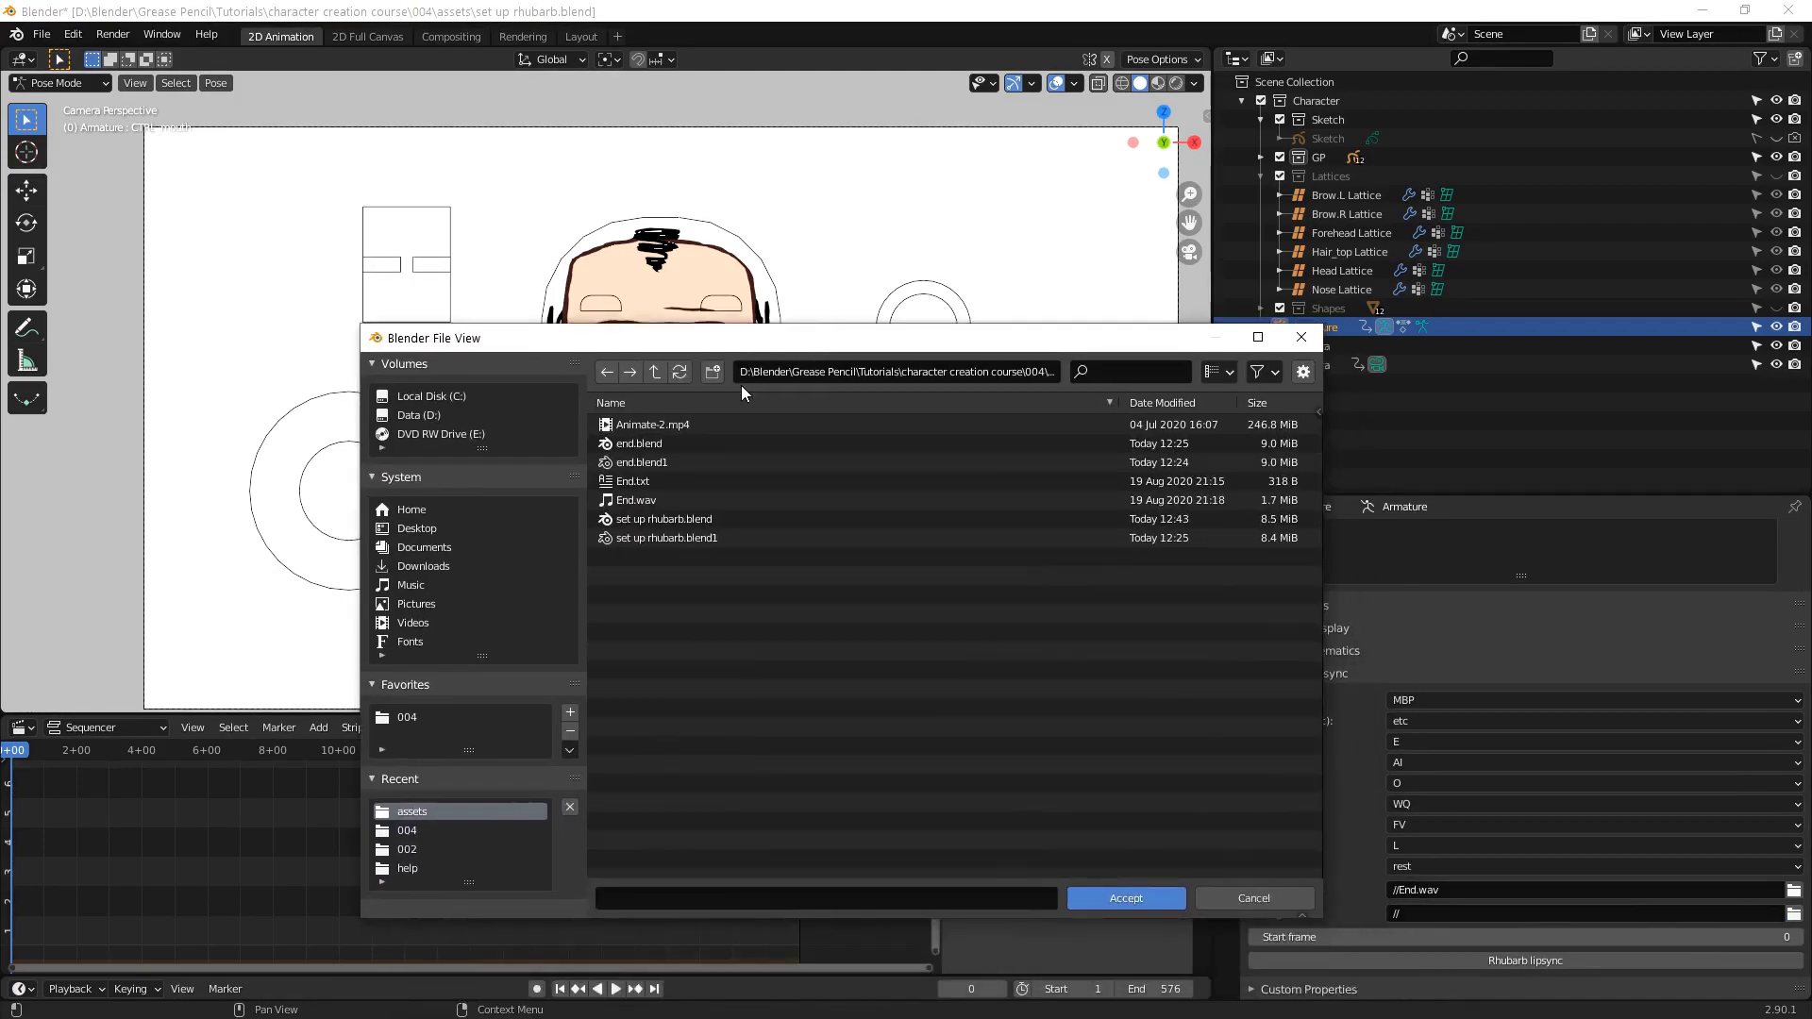
pyautogui.click(620, 501)
pyautogui.click(660, 485)
pyautogui.doubleClick(660, 485)
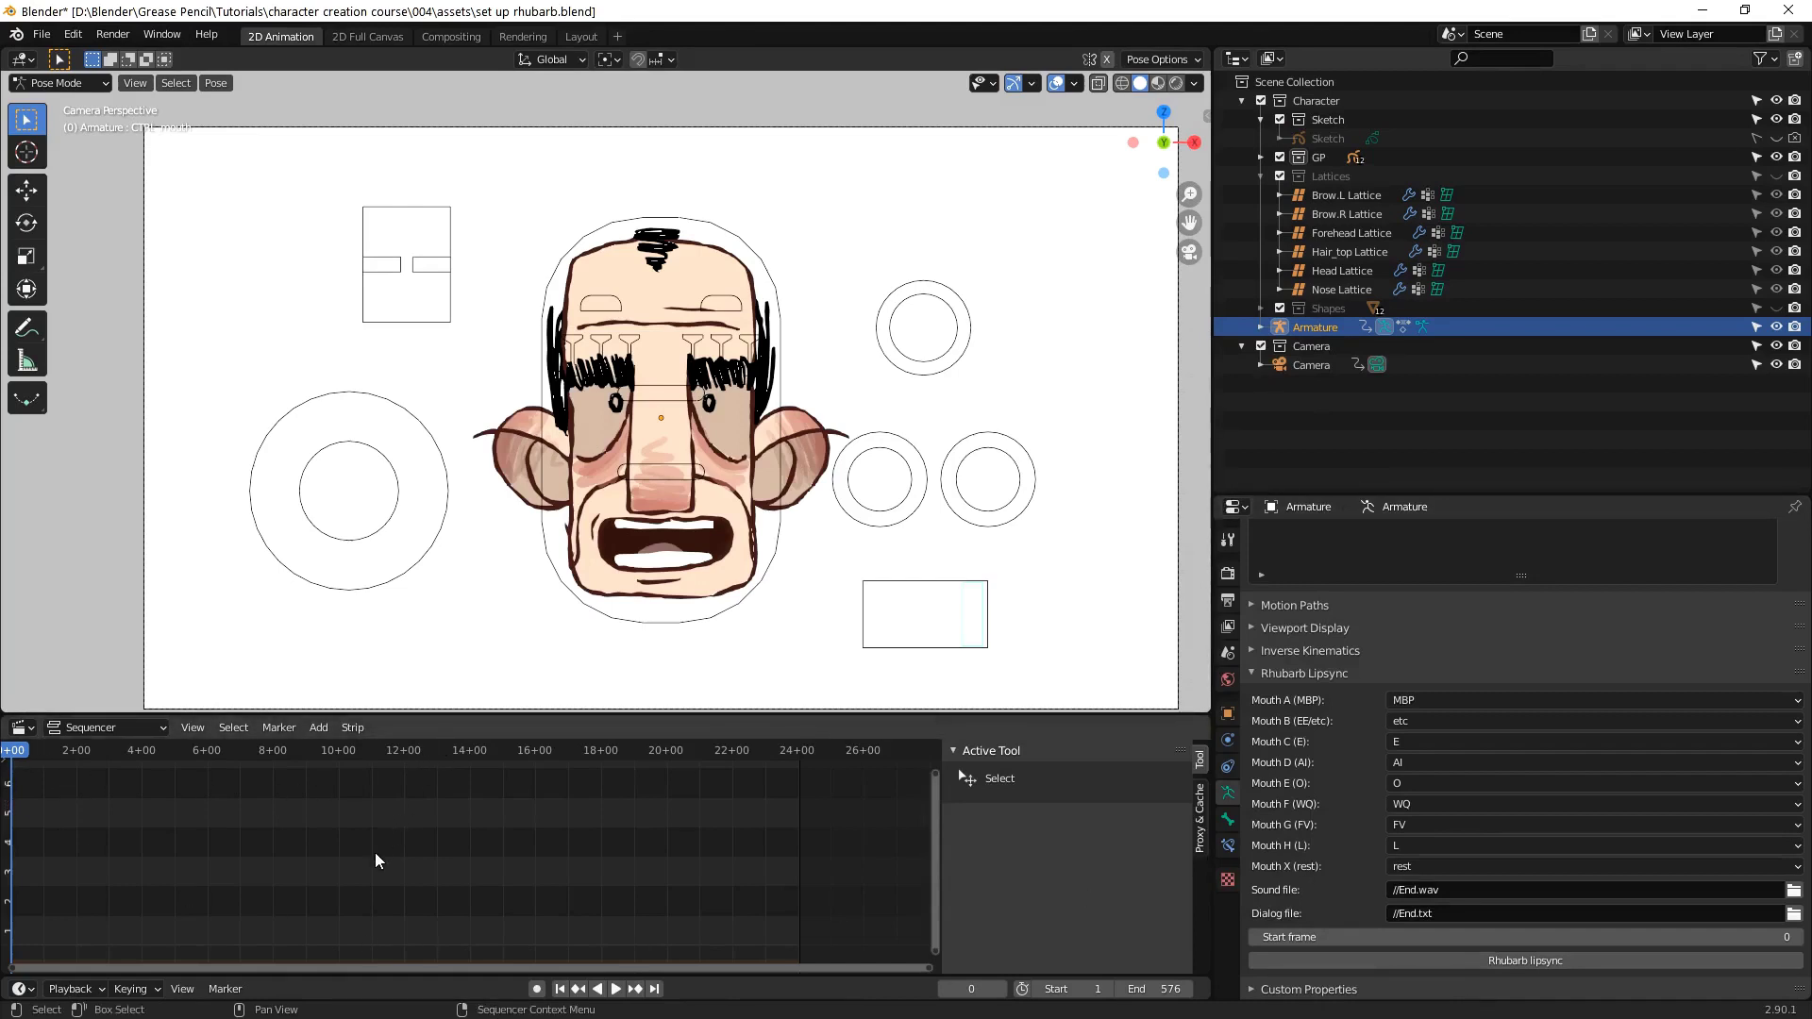
# Add End.wav as a sound strip with its waveform displayed
pyautogui.hotkey('shift', 'a')
pyautogui.click(349, 849)
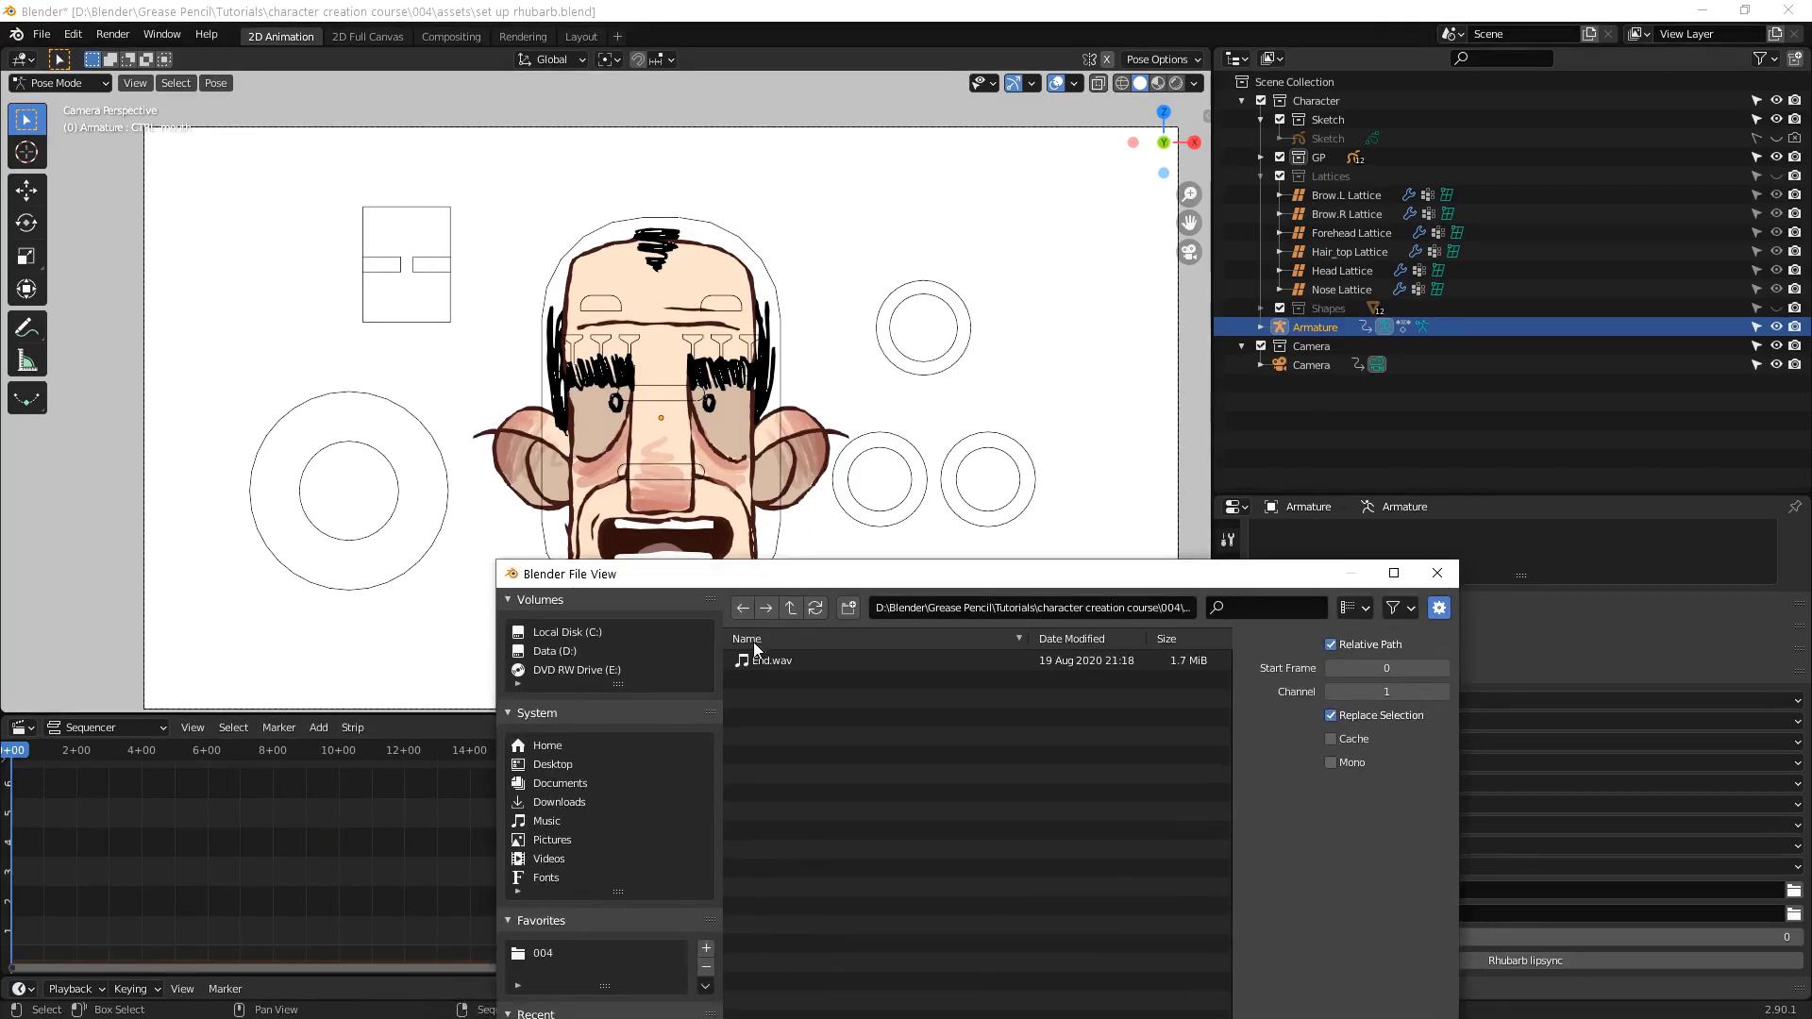
pyautogui.doubleClick(765, 660)
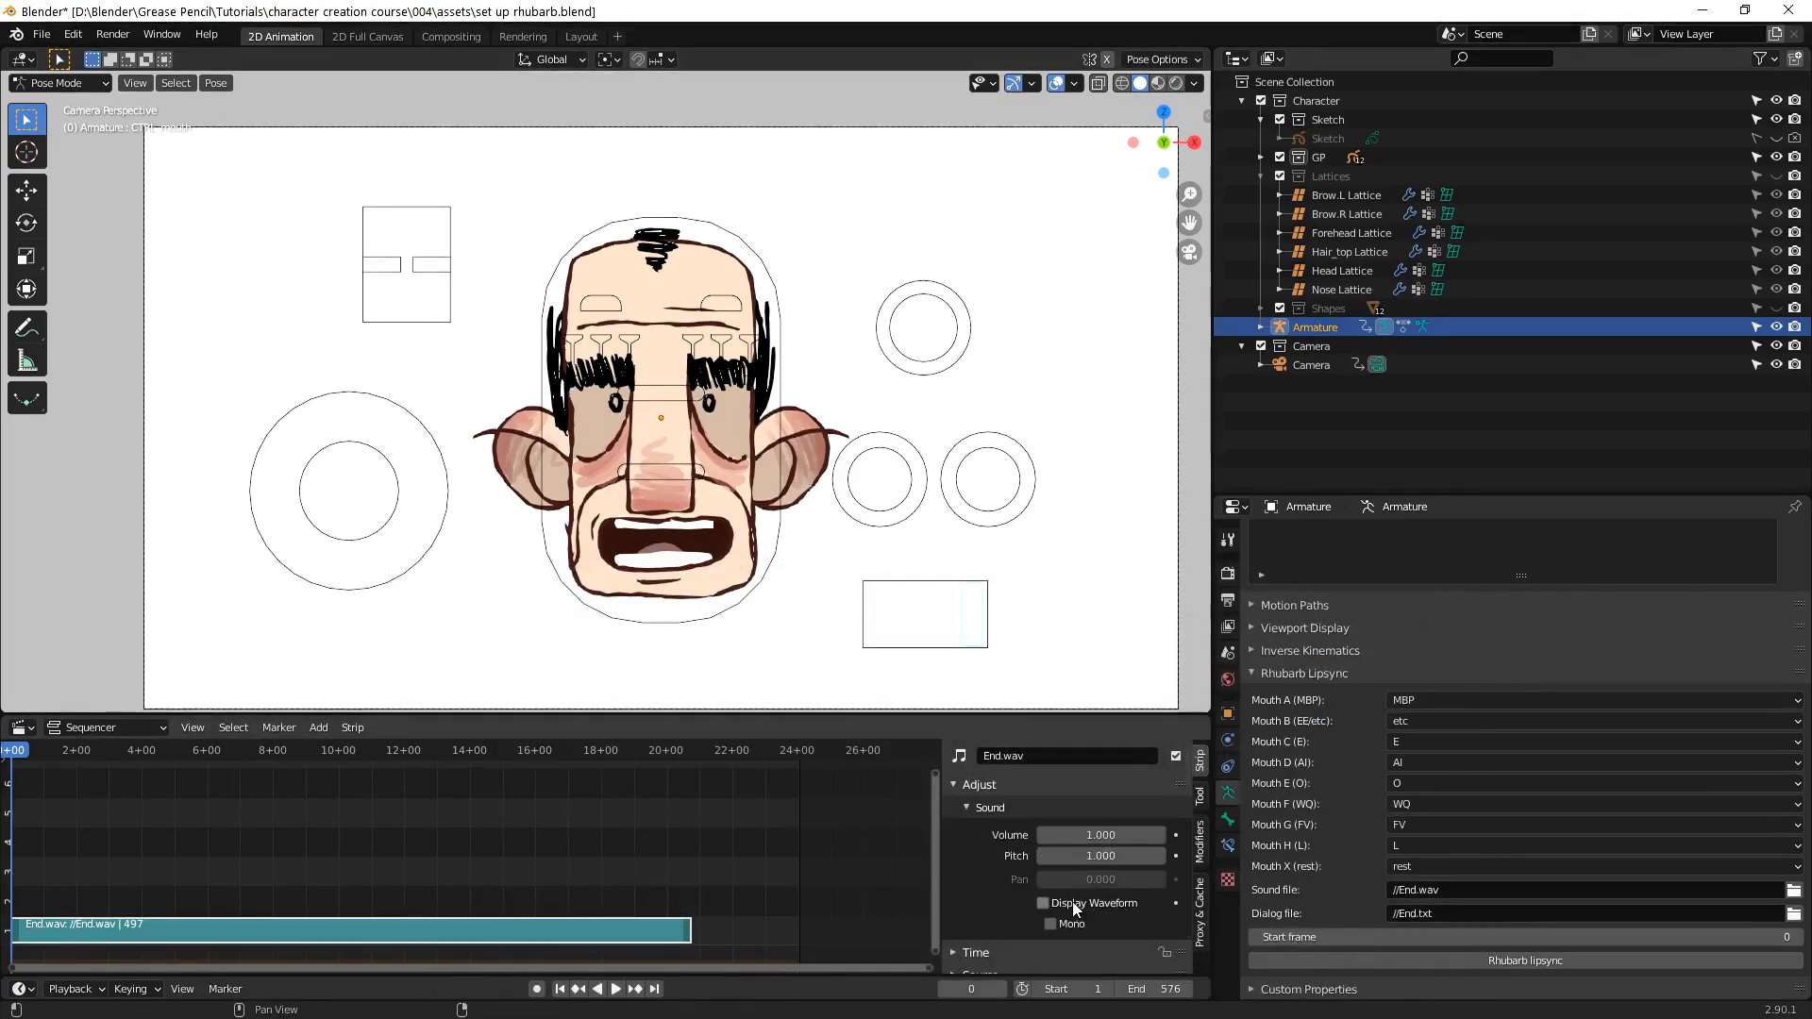
pyautogui.click(1073, 906)
# Shift the End.wav strip 43 frames later and set the current frame to 55
pyautogui.moveTo(135, 939); pyautogui.dragTo(210, 938)
pyautogui.moveTo(78, 760); pyautogui.dragTo(82, 760)
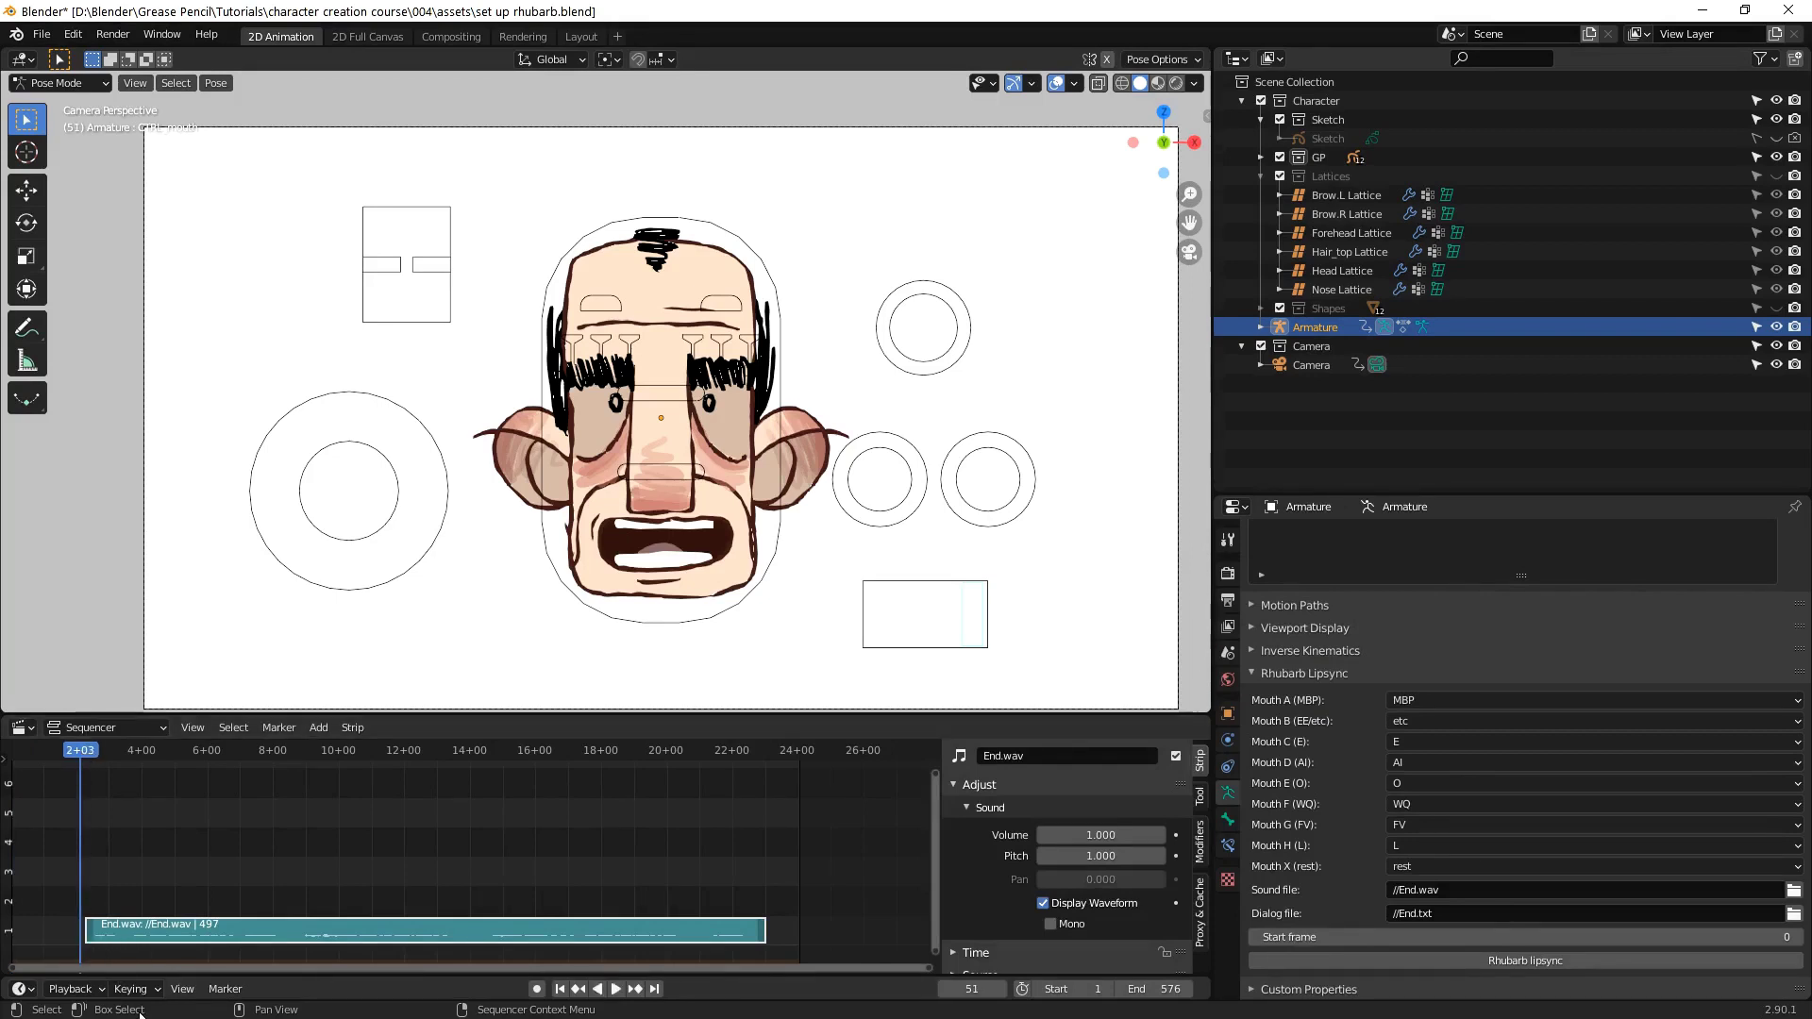
pyautogui.press('Right')
pyautogui.press('Right')
pyautogui.press('Right')
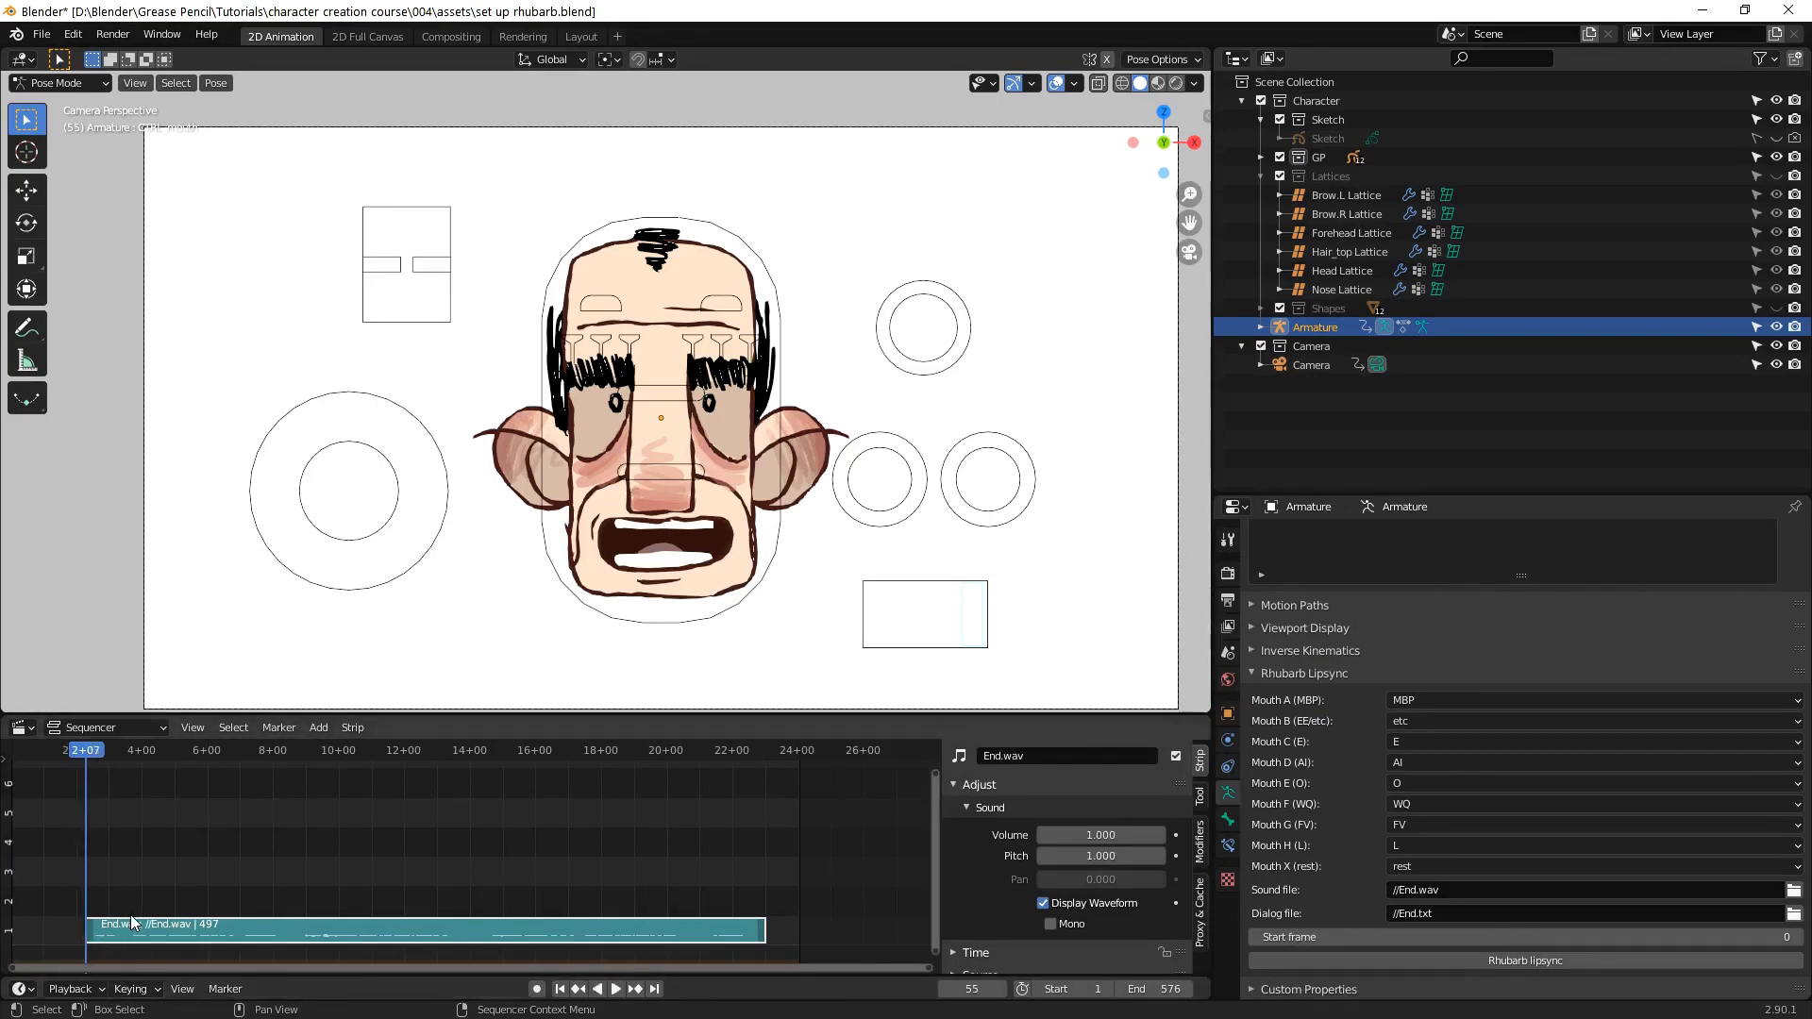
# Switch the bottom editor to Dope Sheet and set the Rhubarb start frame to 55
pyautogui.click(20, 728)
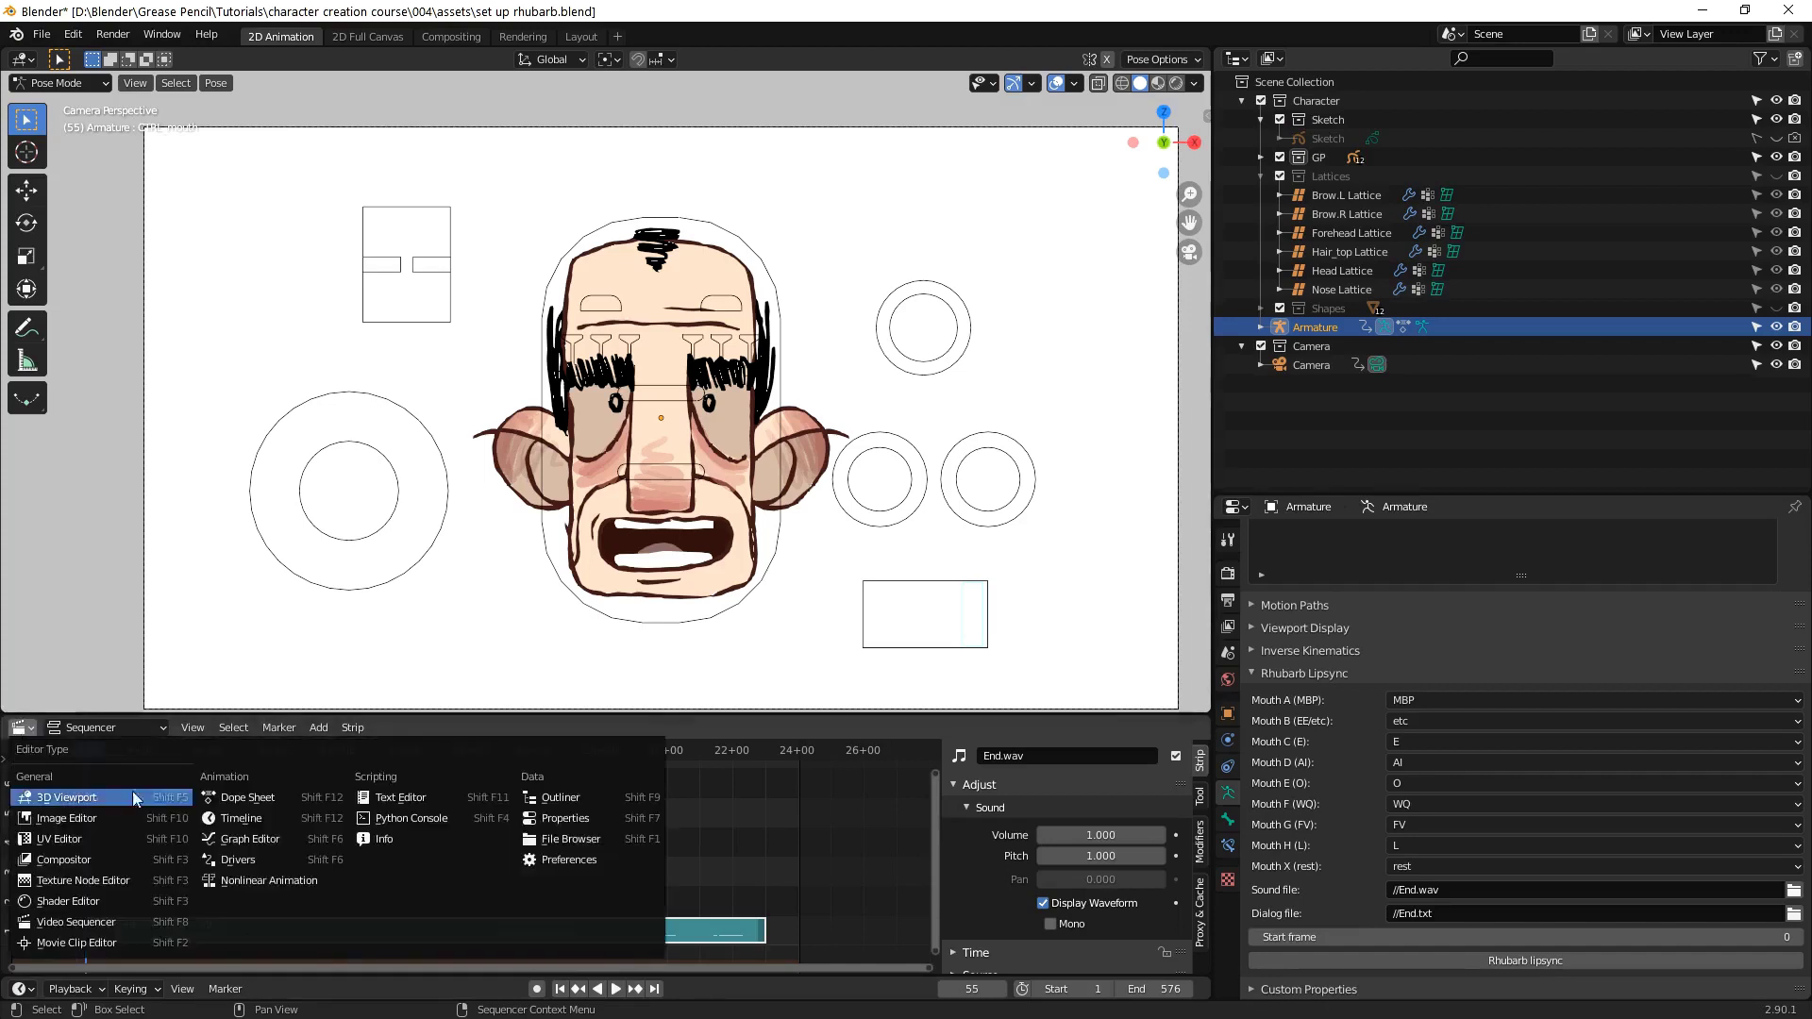
pyautogui.click(253, 802)
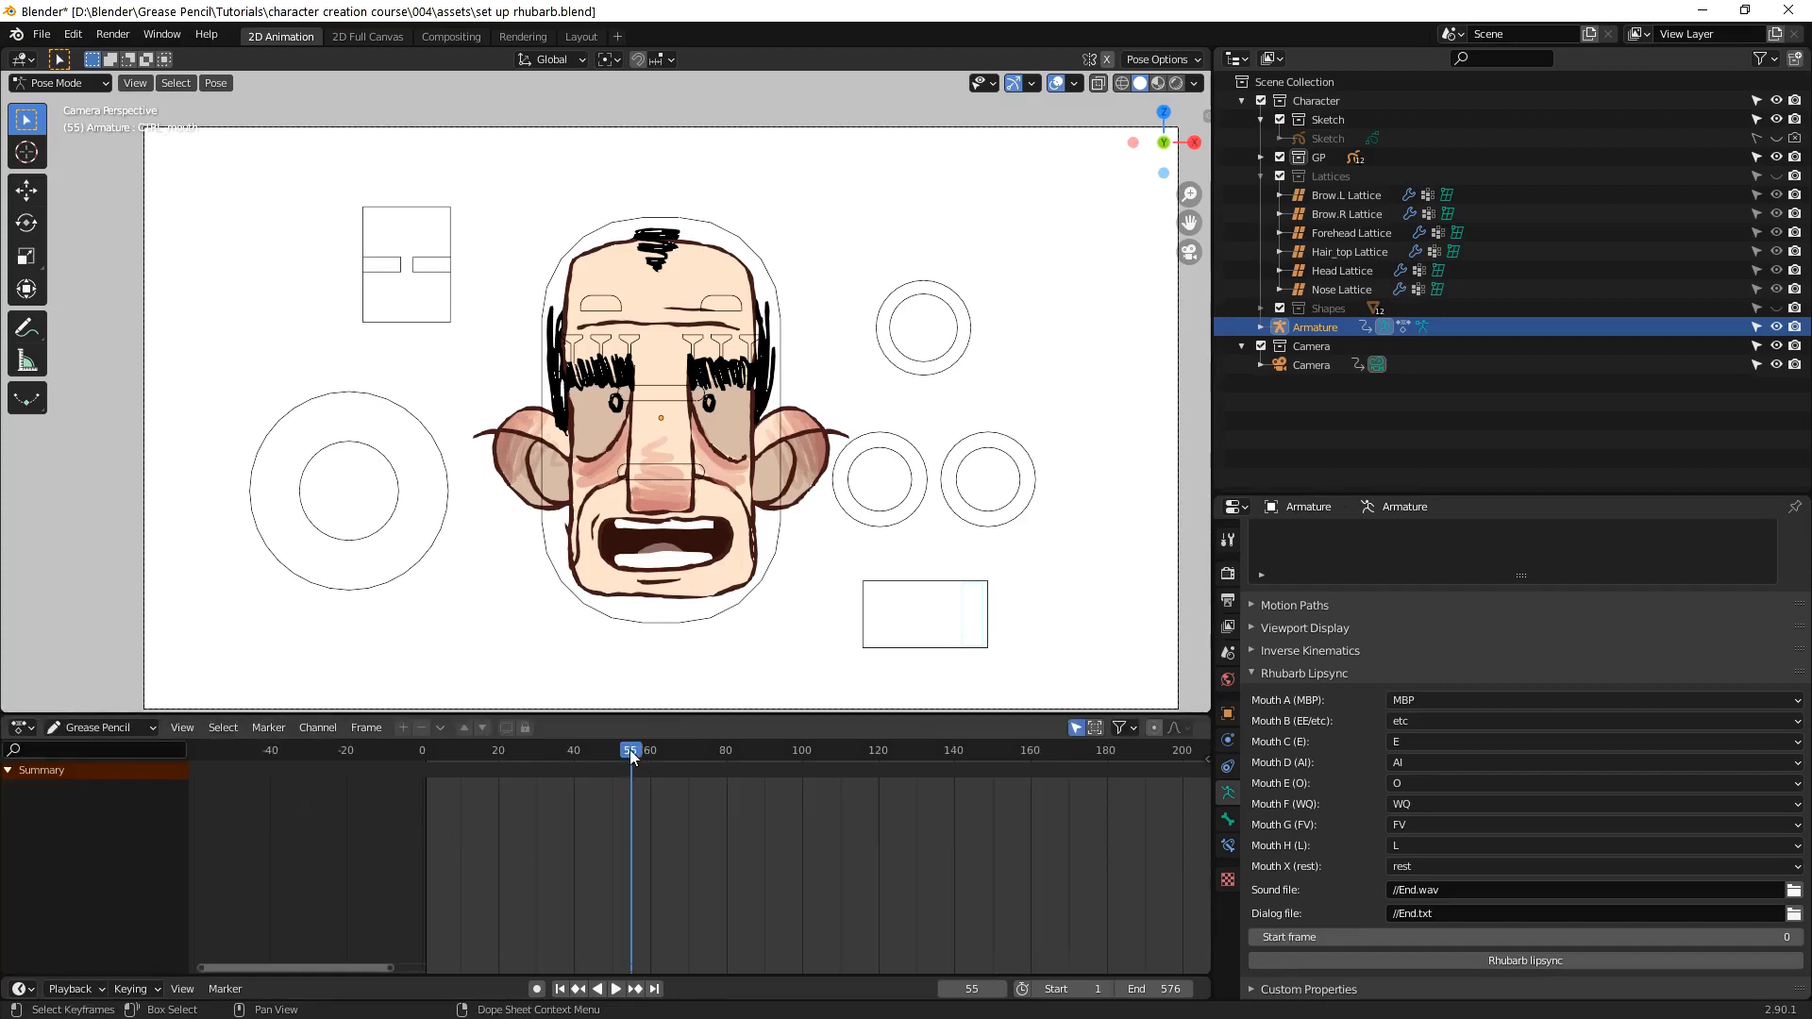
pyautogui.click(1313, 939)
pyautogui.write('55')
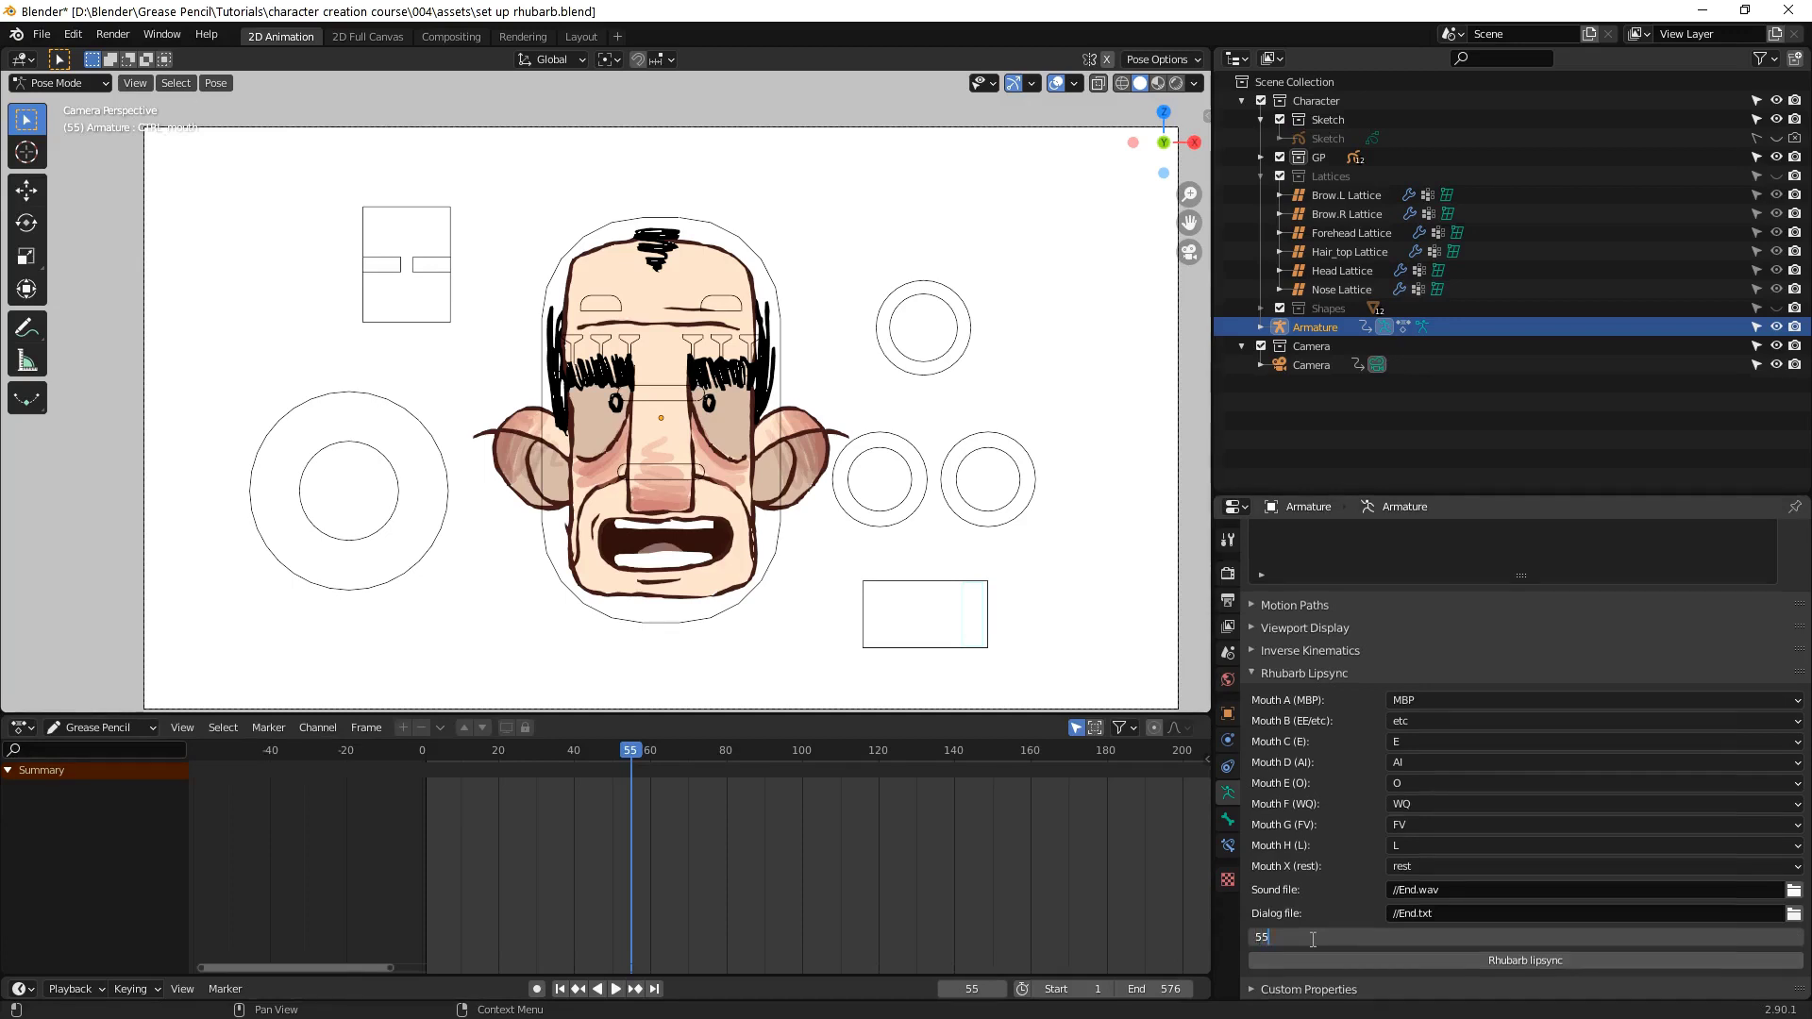
pyautogui.press('Return')
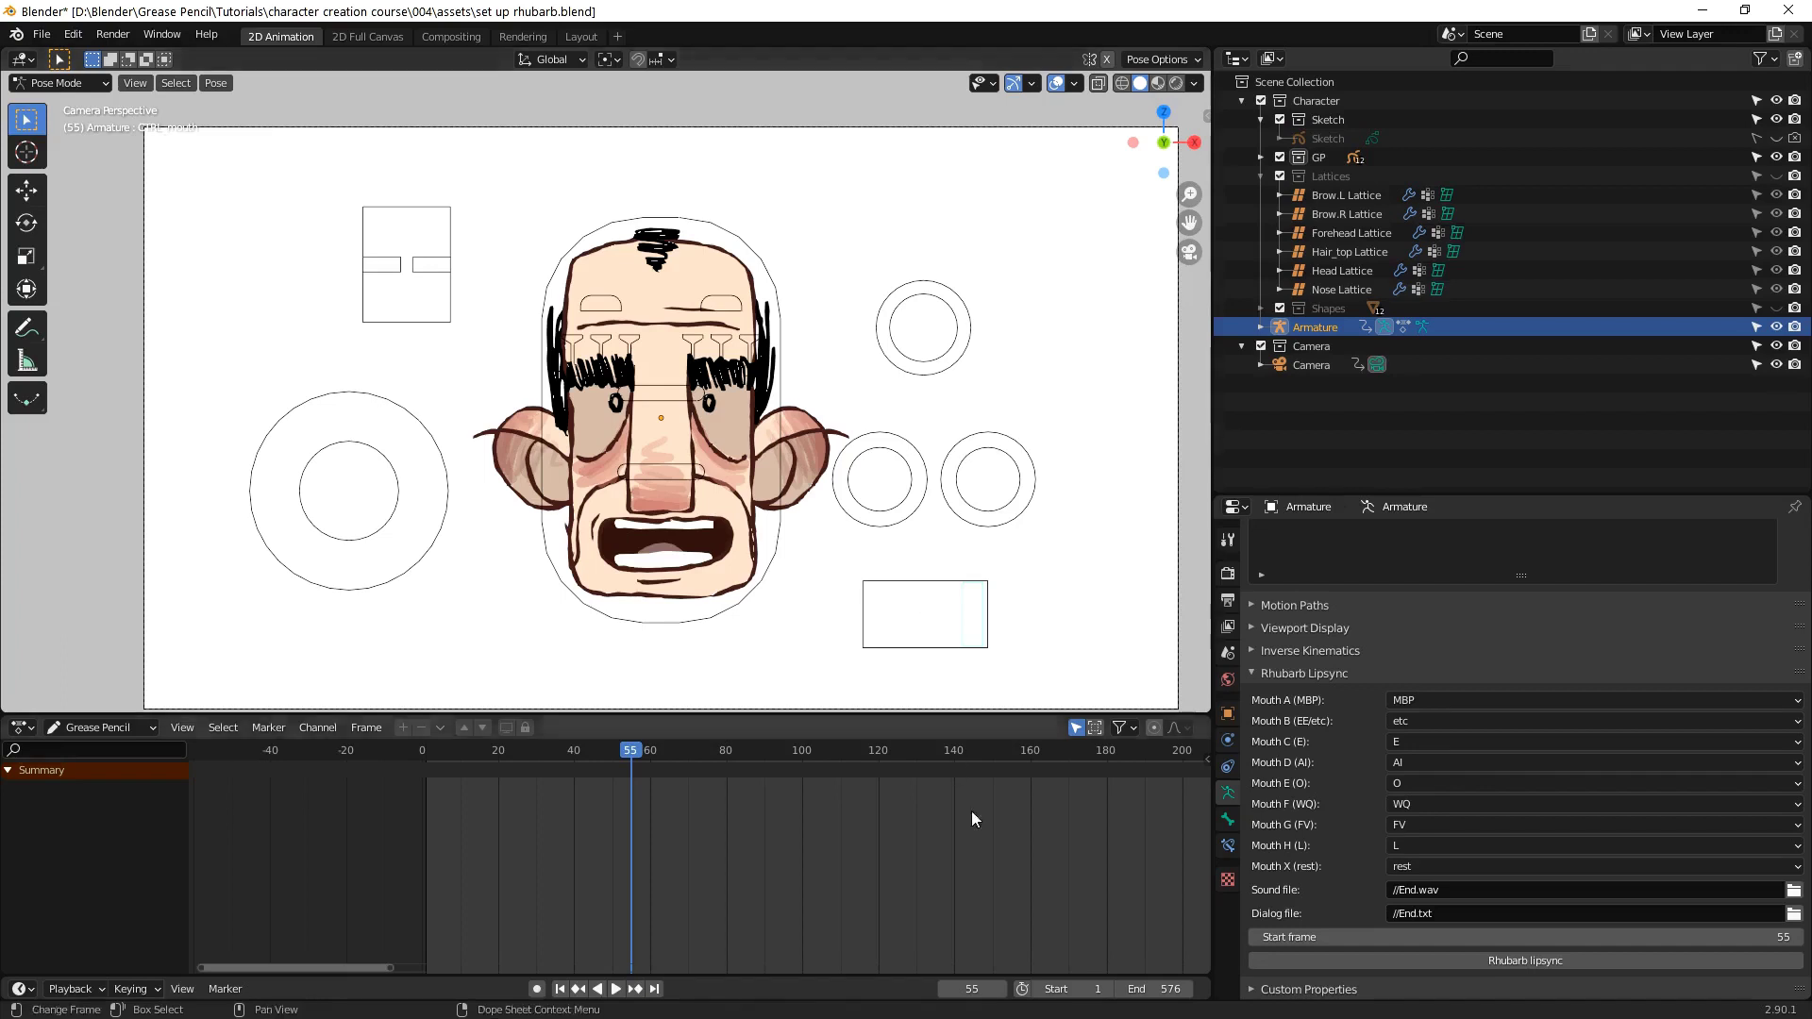
# Run Rhubarb lipsync on End.wav and zoom the timeline out to view the keys
pyautogui.click(1324, 960)
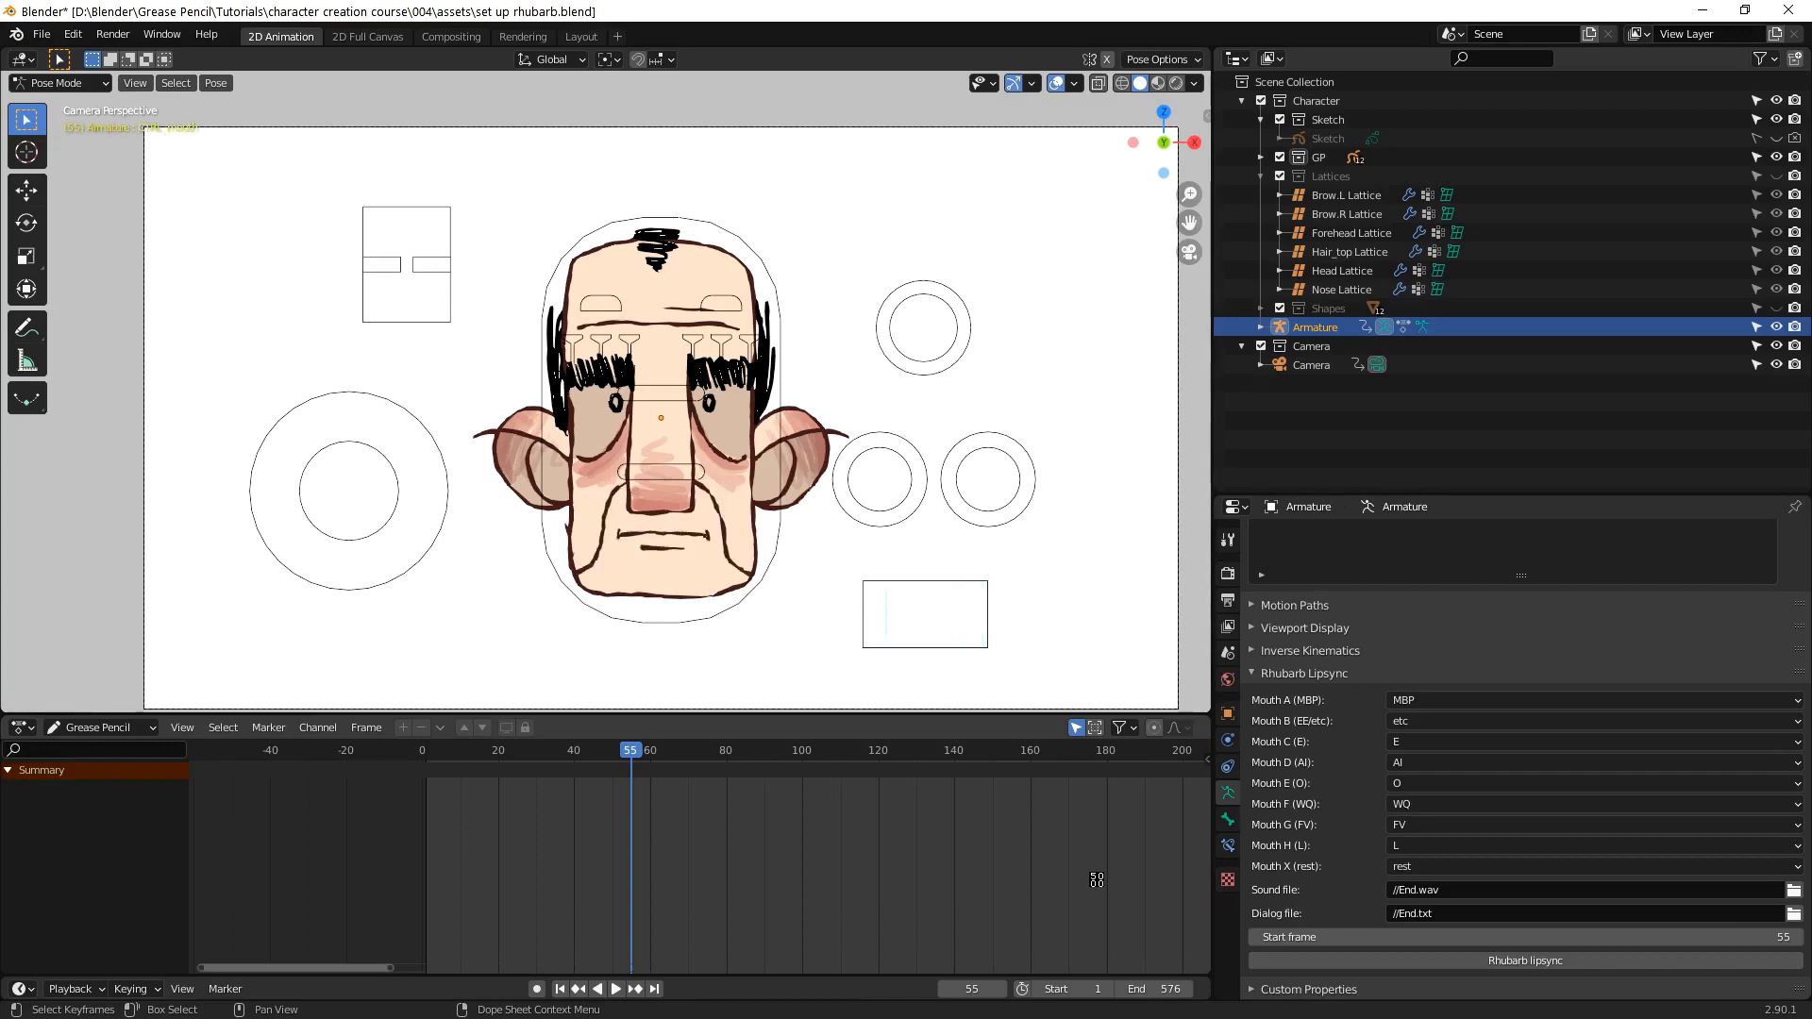
pyautogui.moveTo(932, 813)
pyautogui.keyDown('ctrl'); pyautogui.mouseDown(button='middle')
pyautogui.moveTo(880, 878)
pyautogui.moveTo(530, 849)
pyautogui.mouseUp(button='middle'); pyautogui.keyUp('ctrl')
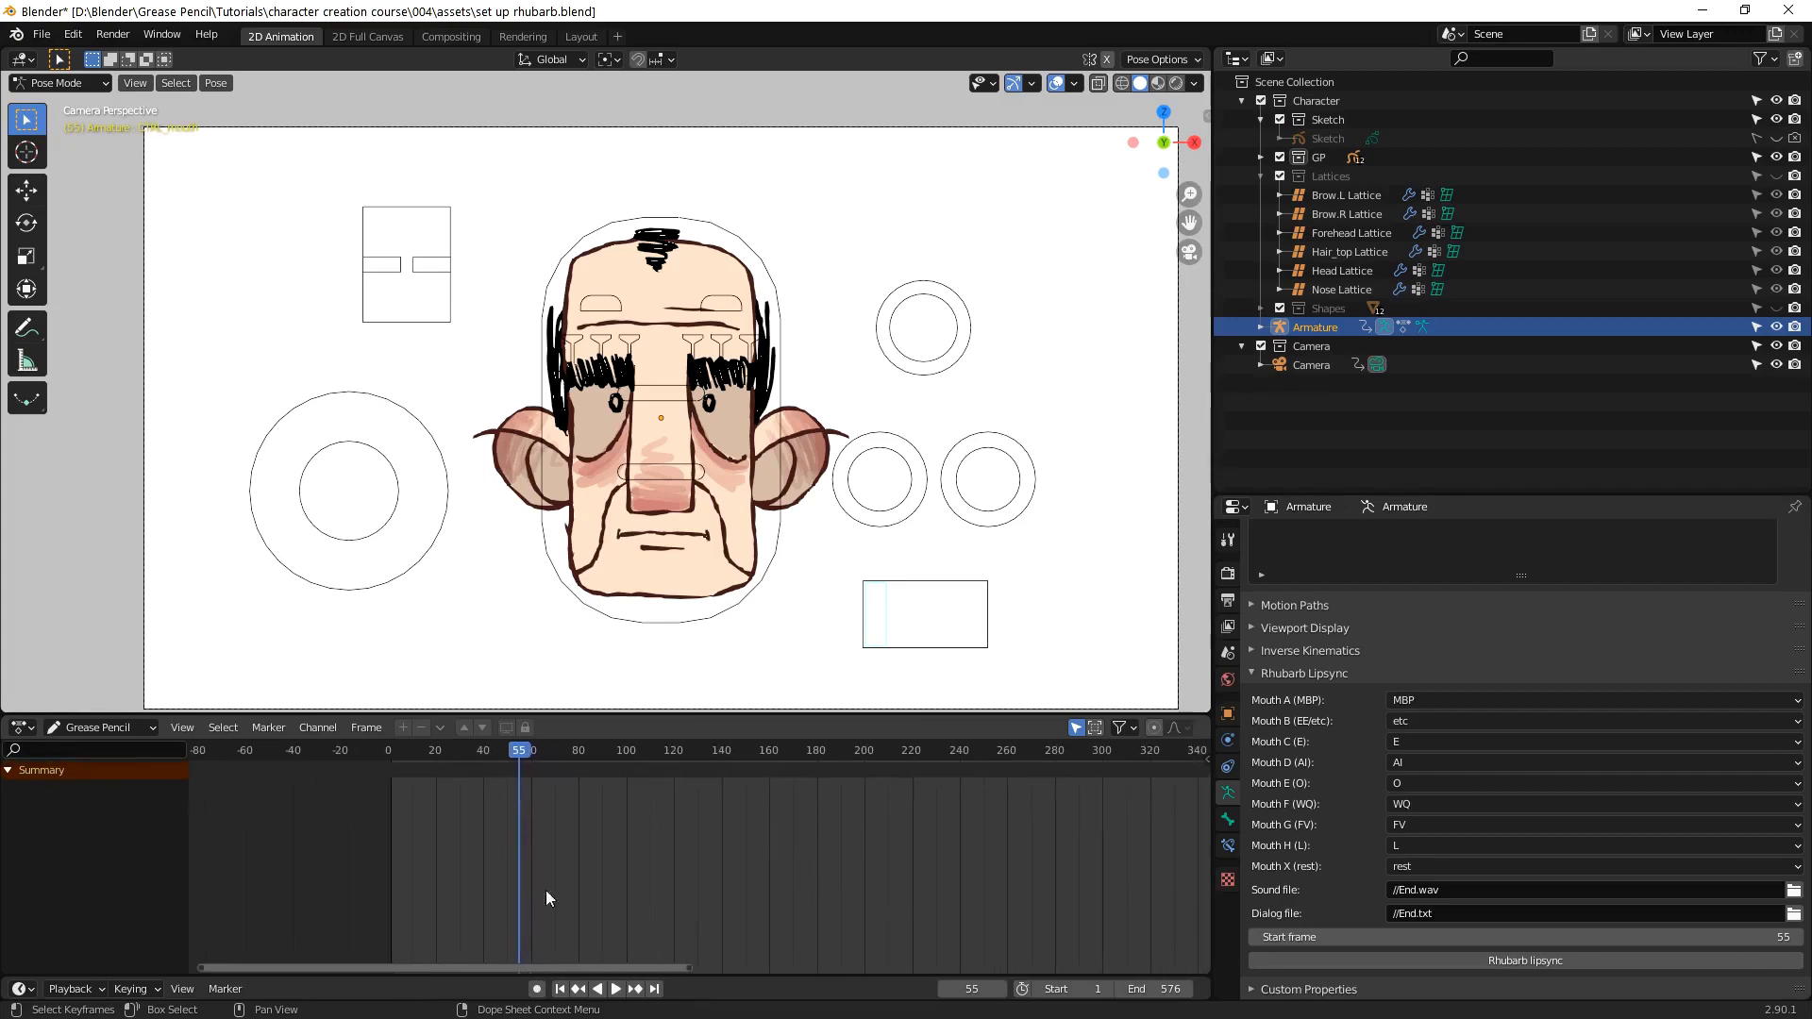
# Set the armature's keyframes to constant interpolation
pyautogui.hotkey('ctrl', 'Tab')
pyautogui.scroll(-2, 498, 933)
pyautogui.scroll(-1, 498, 934)
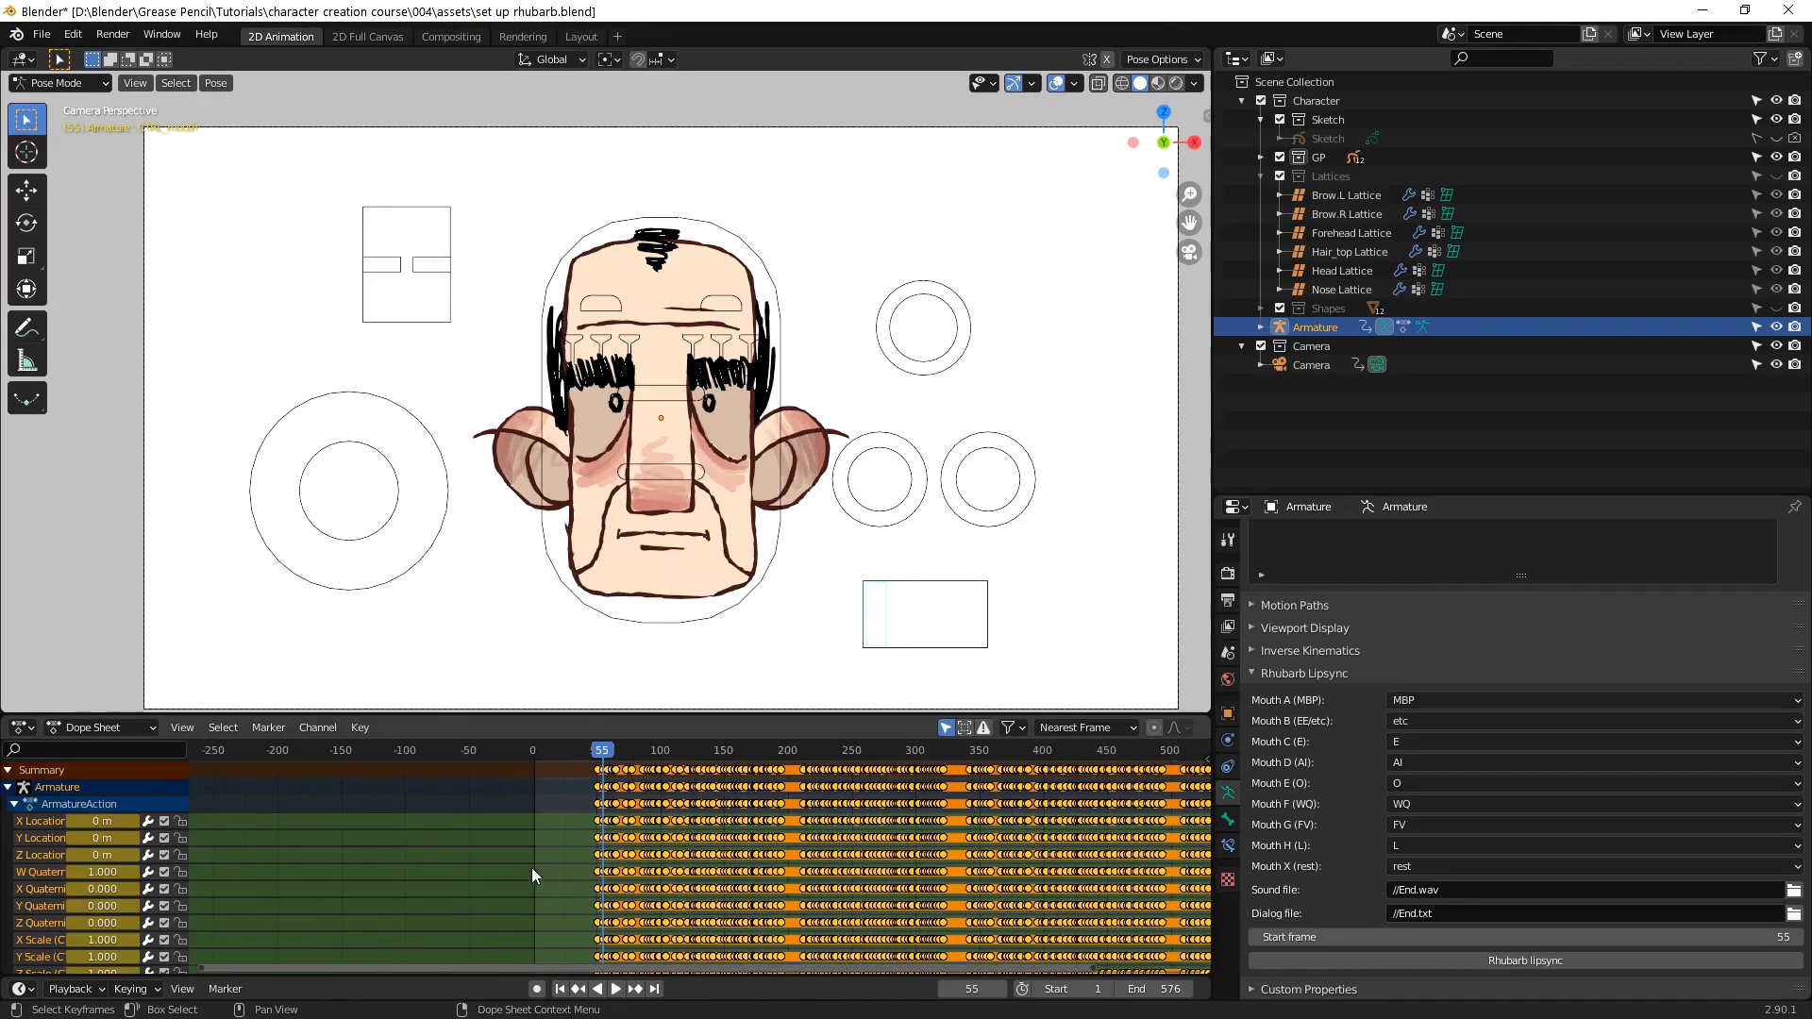
pyautogui.press('t')
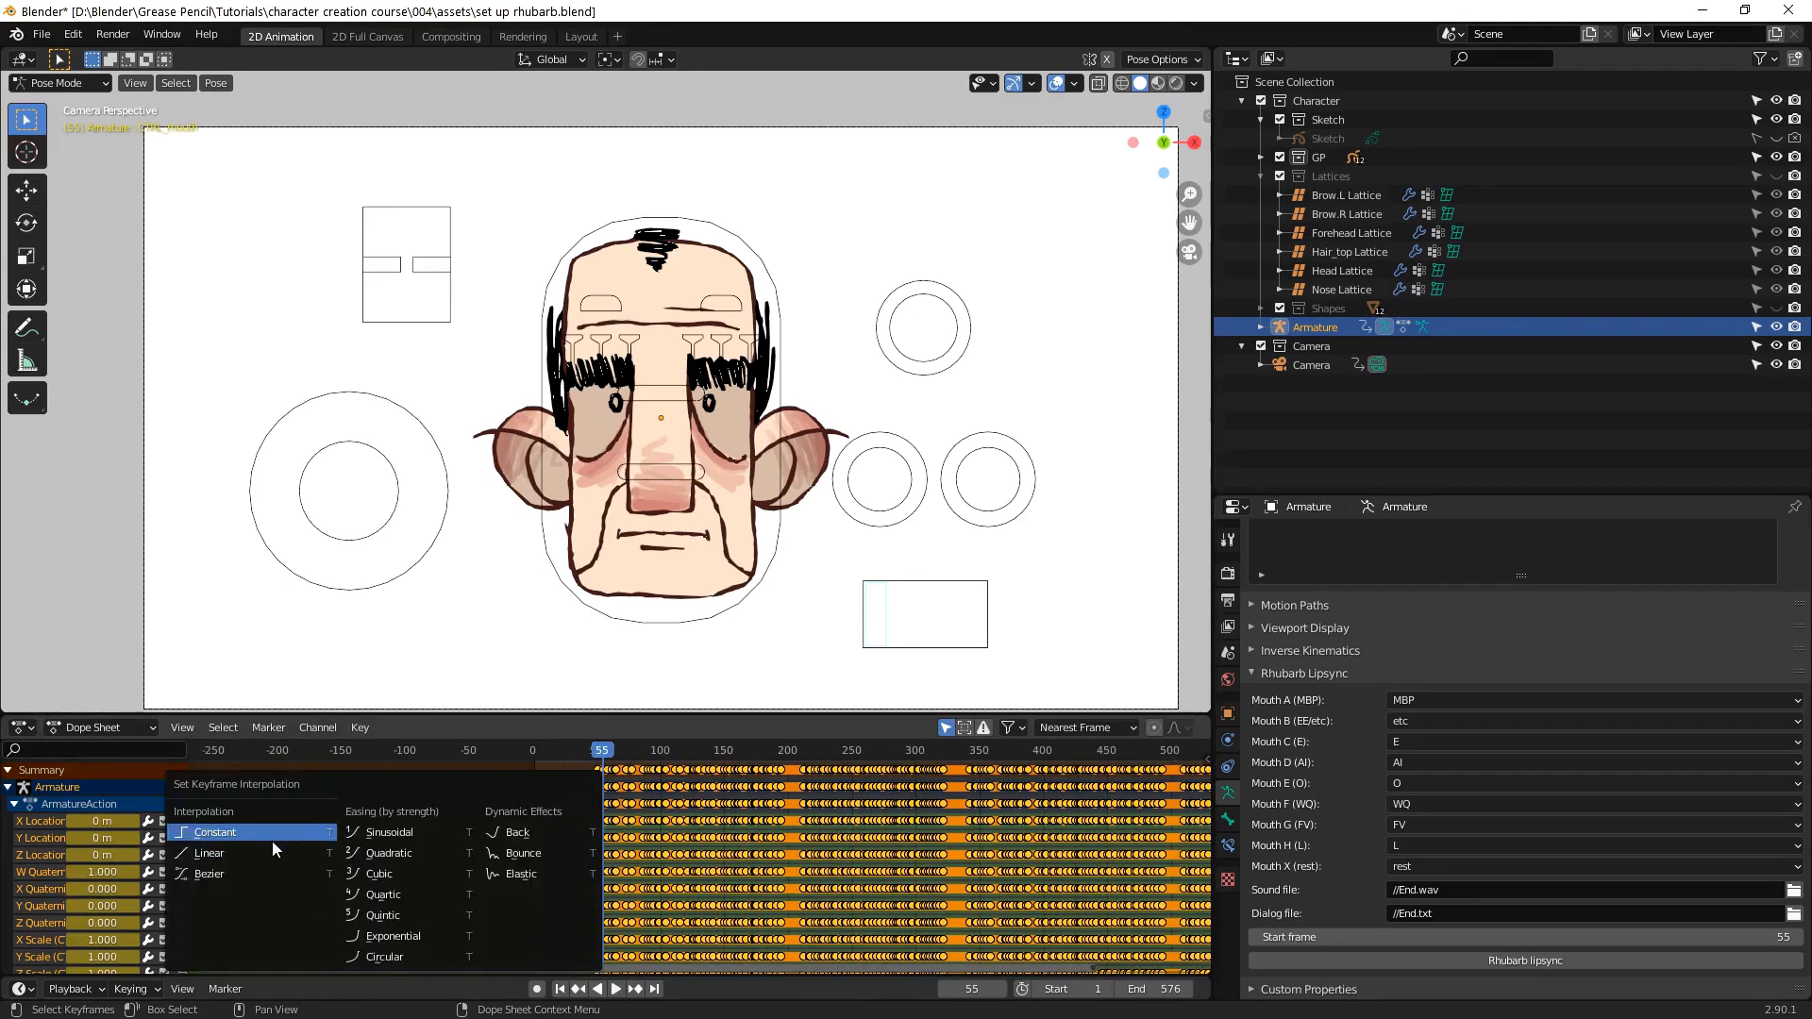
pyautogui.click(218, 826)
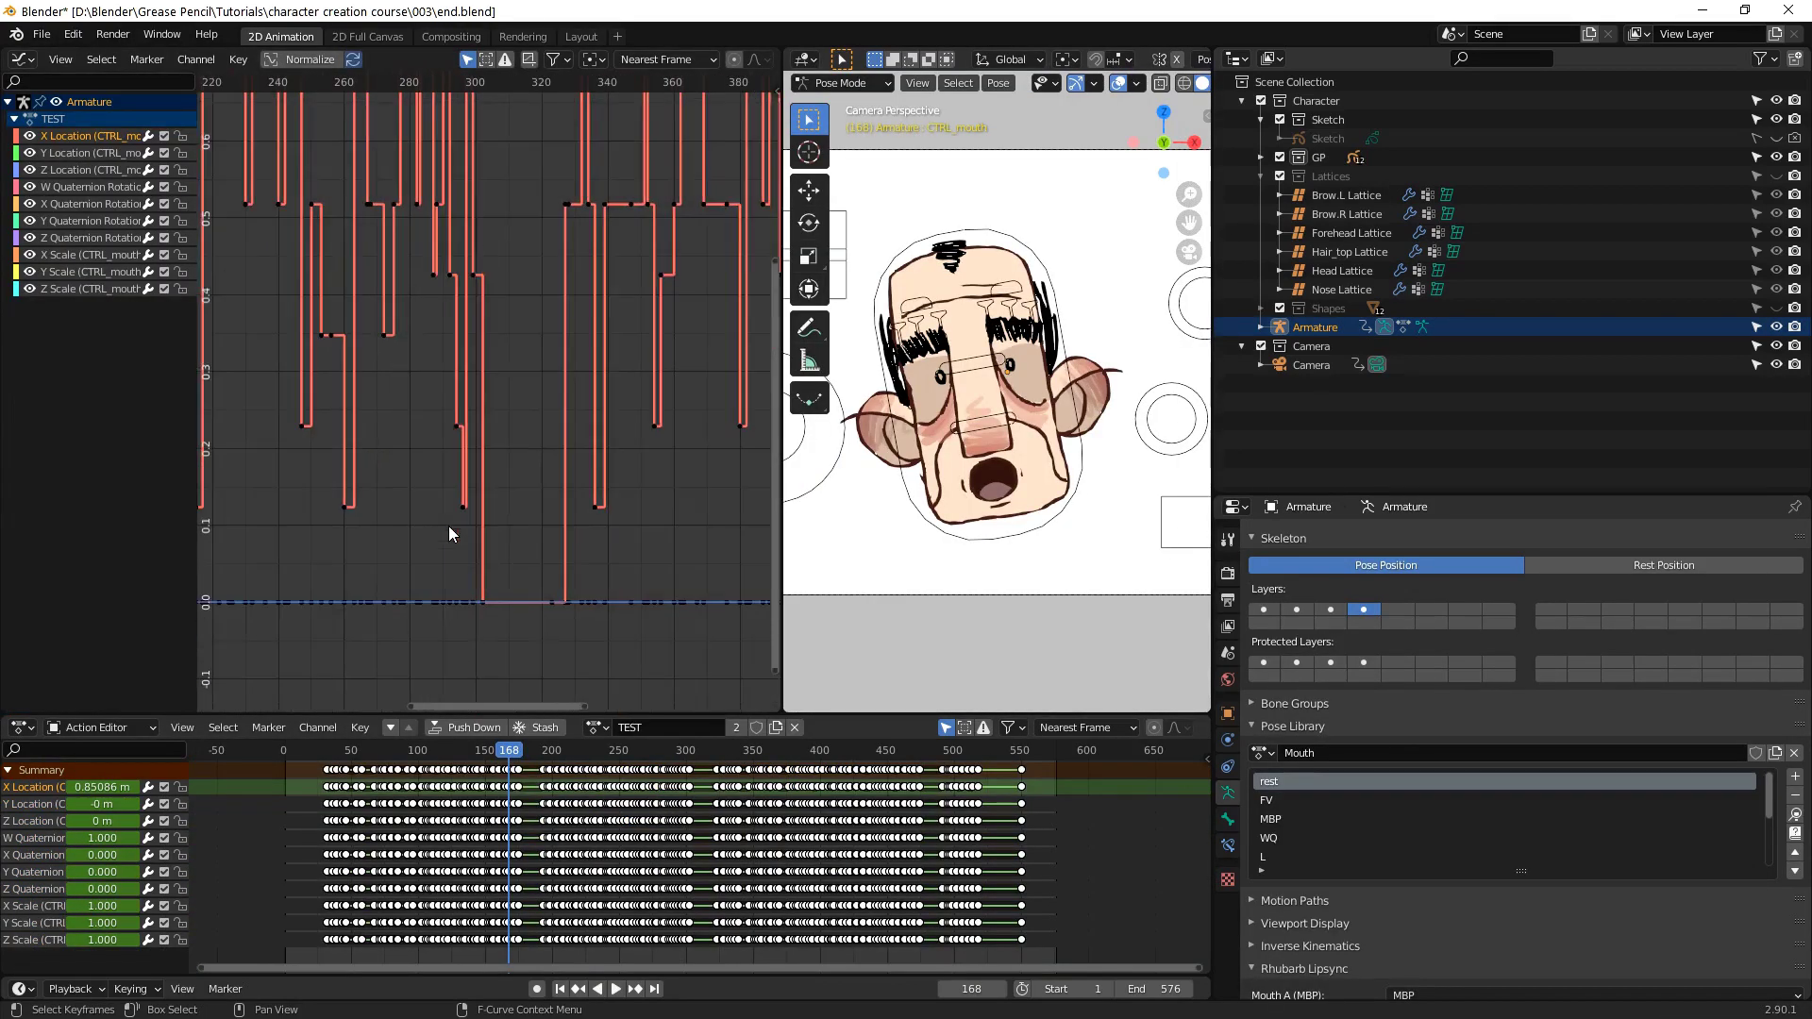
# Move the frame 168 key to about 0.85, reapply constant interpolation, and play back
pyautogui.keyDown('ctrl'); pyautogui.moveTo(364, 409); pyautogui.dragTo(464, 319, button='middle'); pyautogui.keyUp('ctrl')
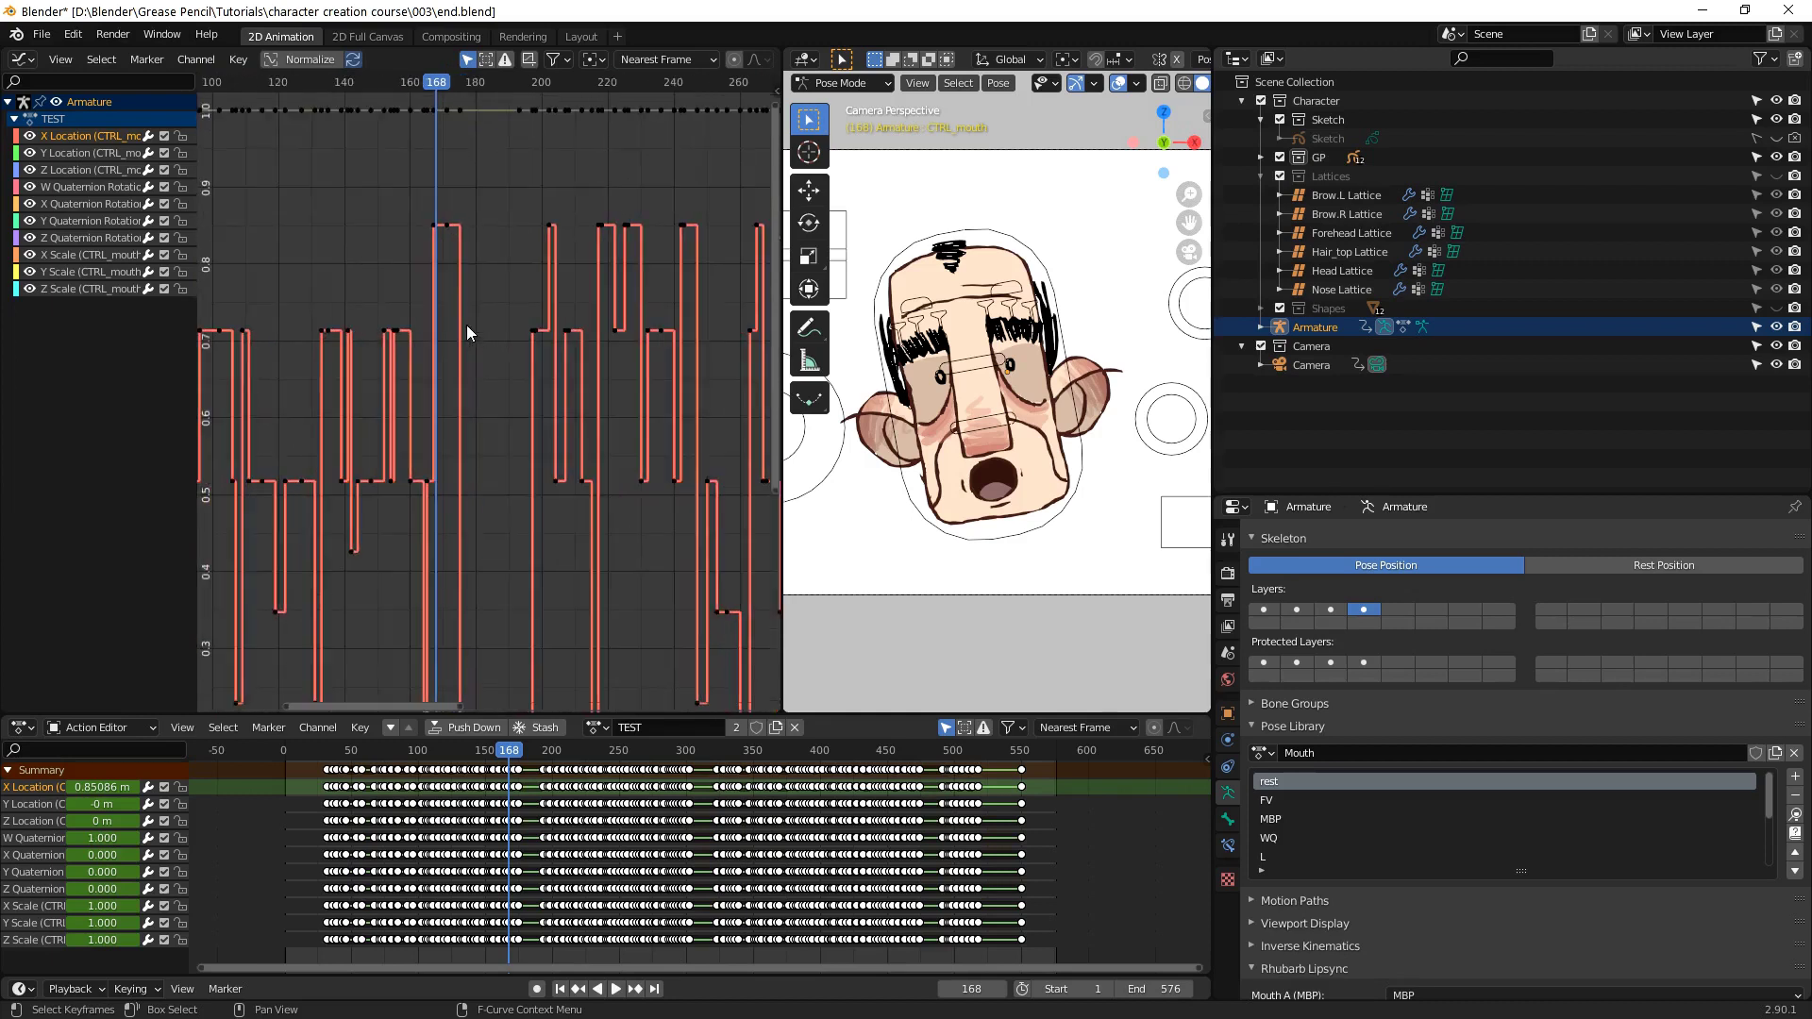
pyautogui.scroll(1, 434, 233)
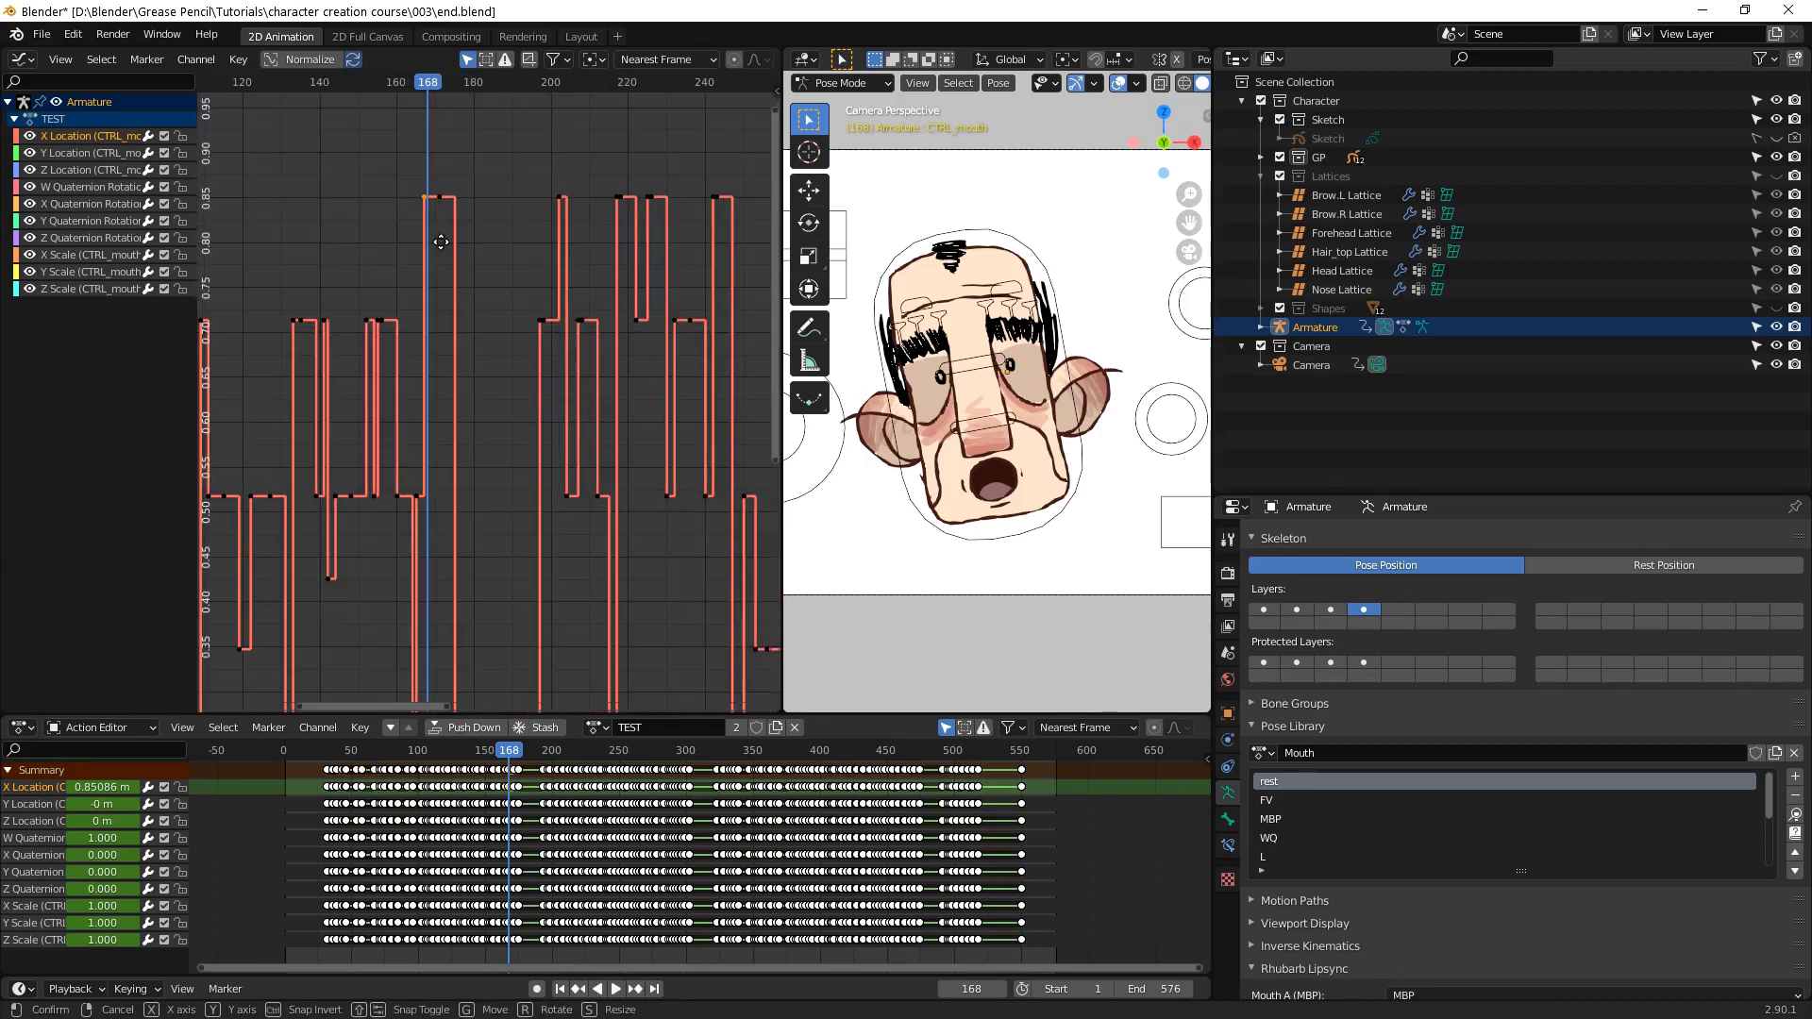
pyautogui.press('g')
pyautogui.press('y')
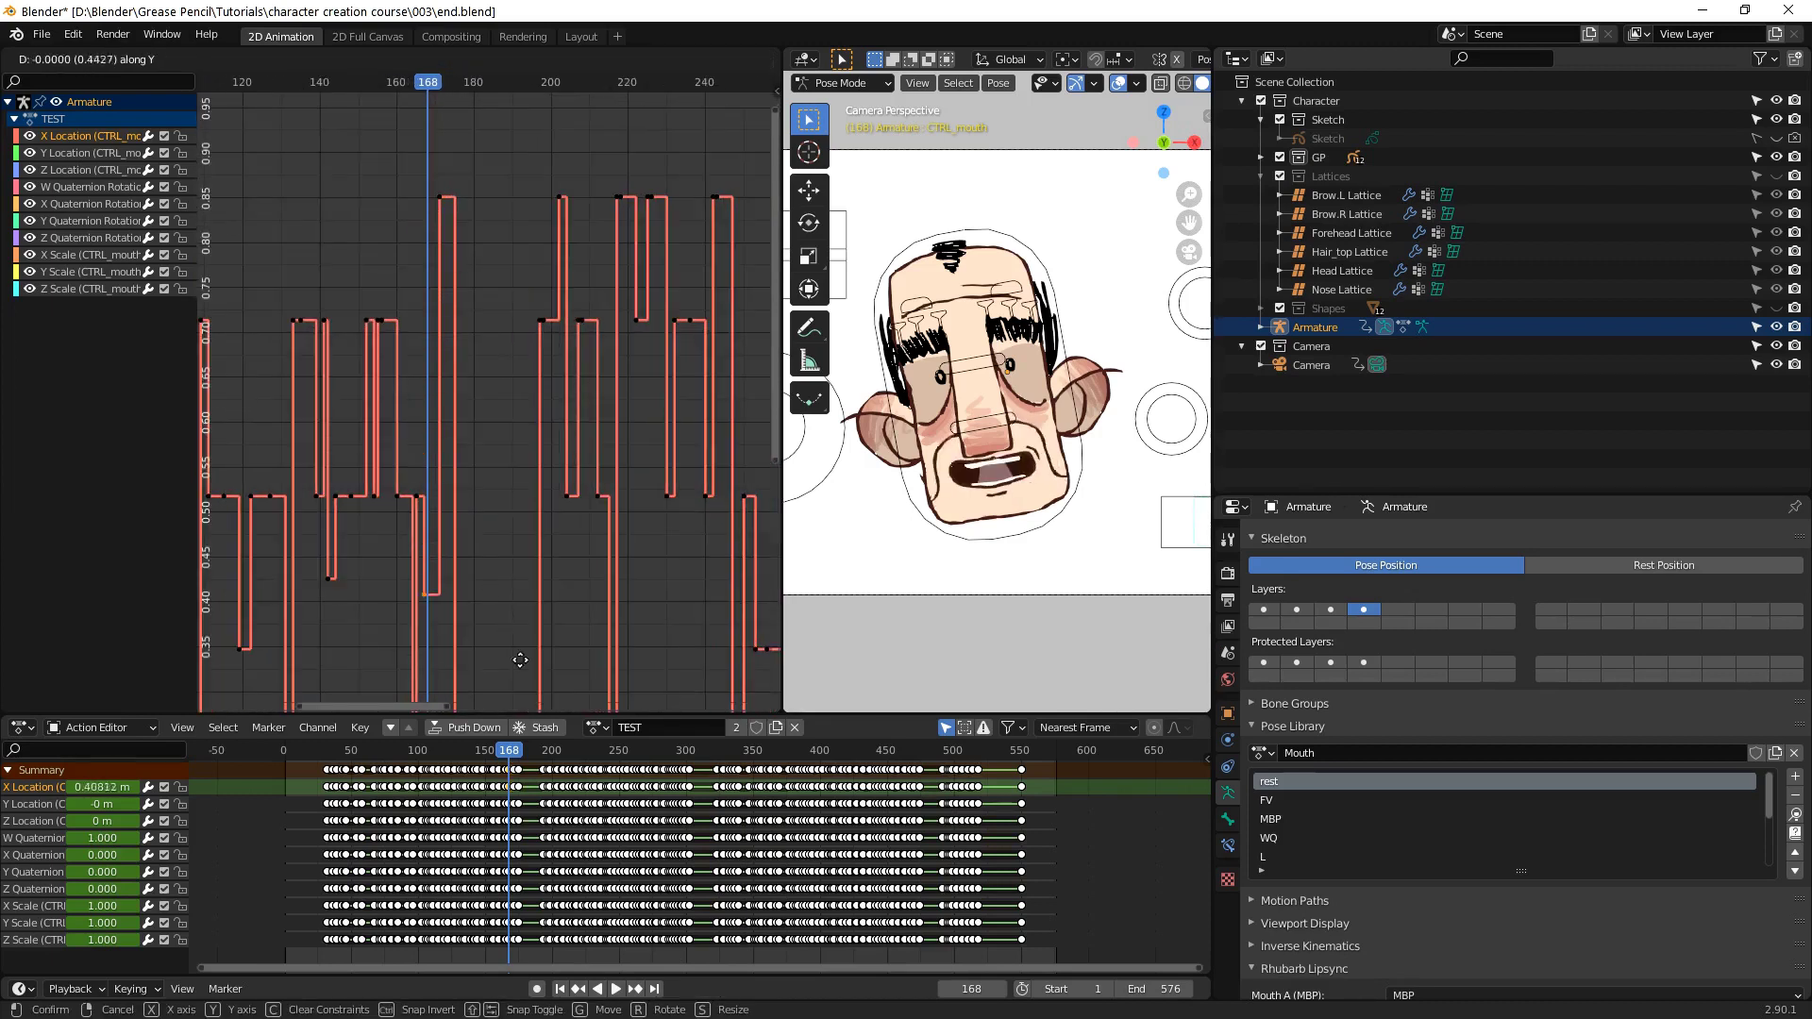
pyautogui.click(443, 185)
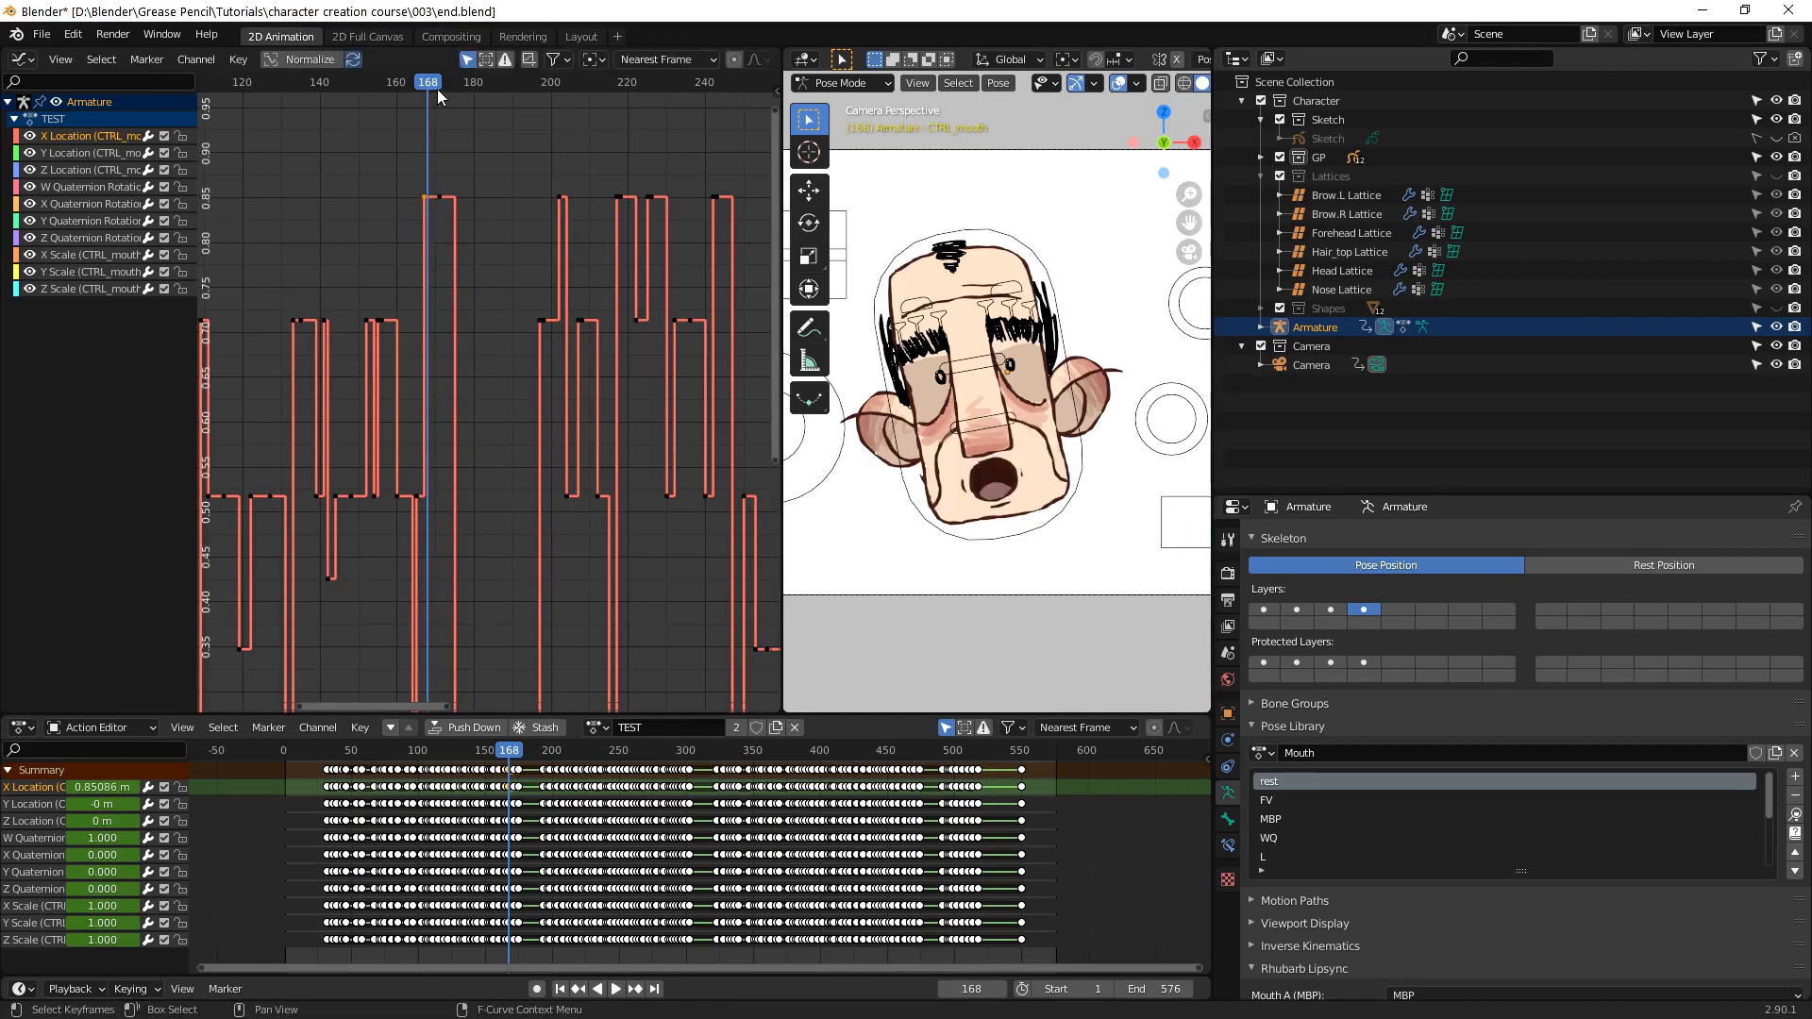
pyautogui.moveTo(437, 88); pyautogui.dragTo(411, 90)
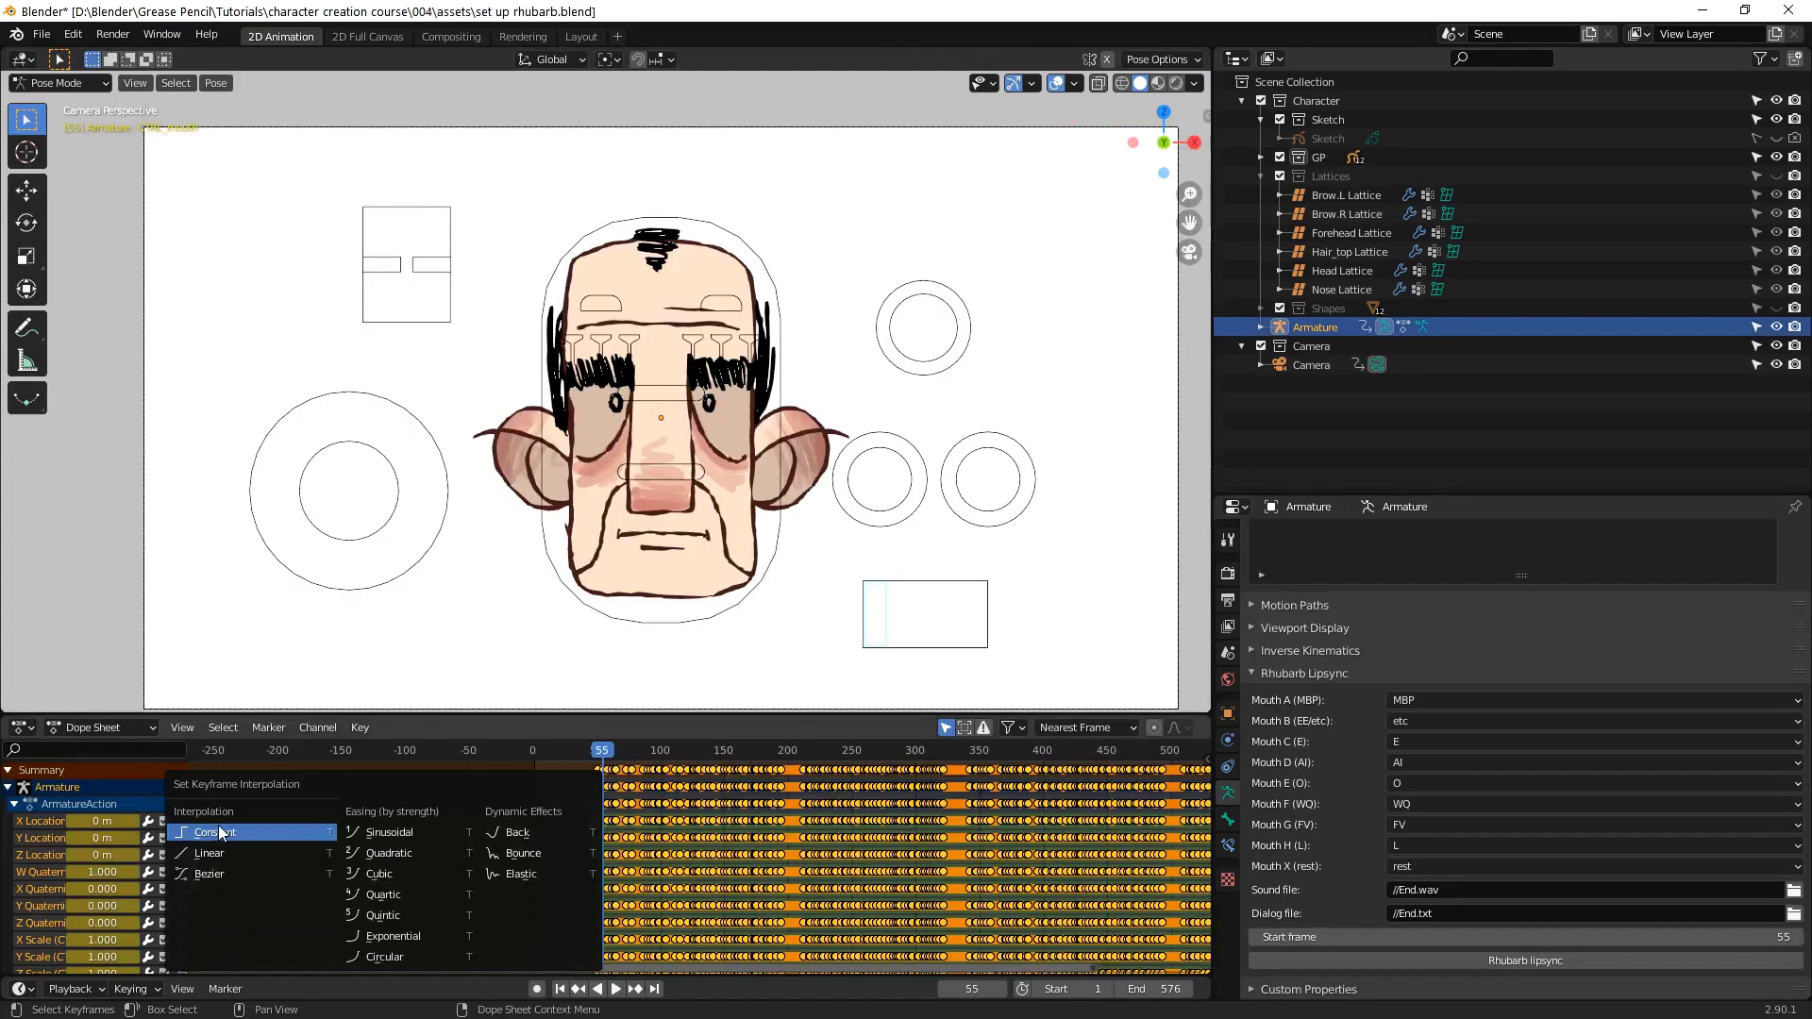
pyautogui.click(219, 825)
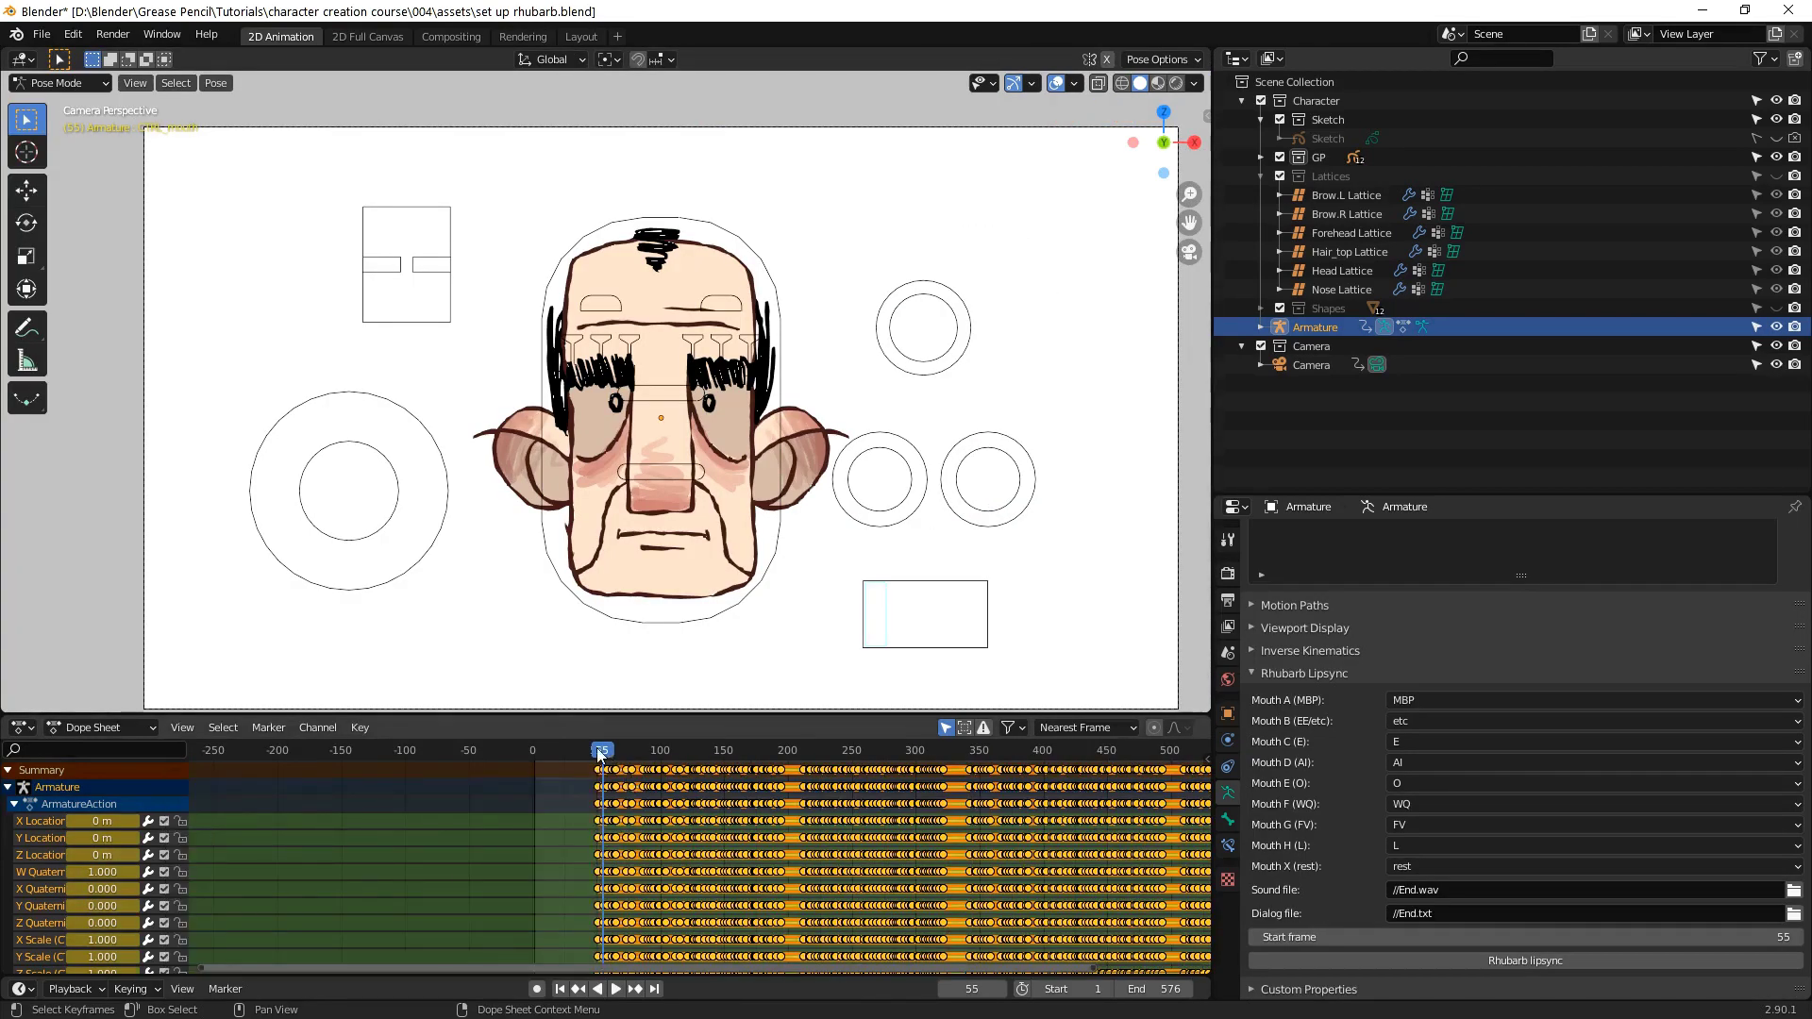
pyautogui.press('space')
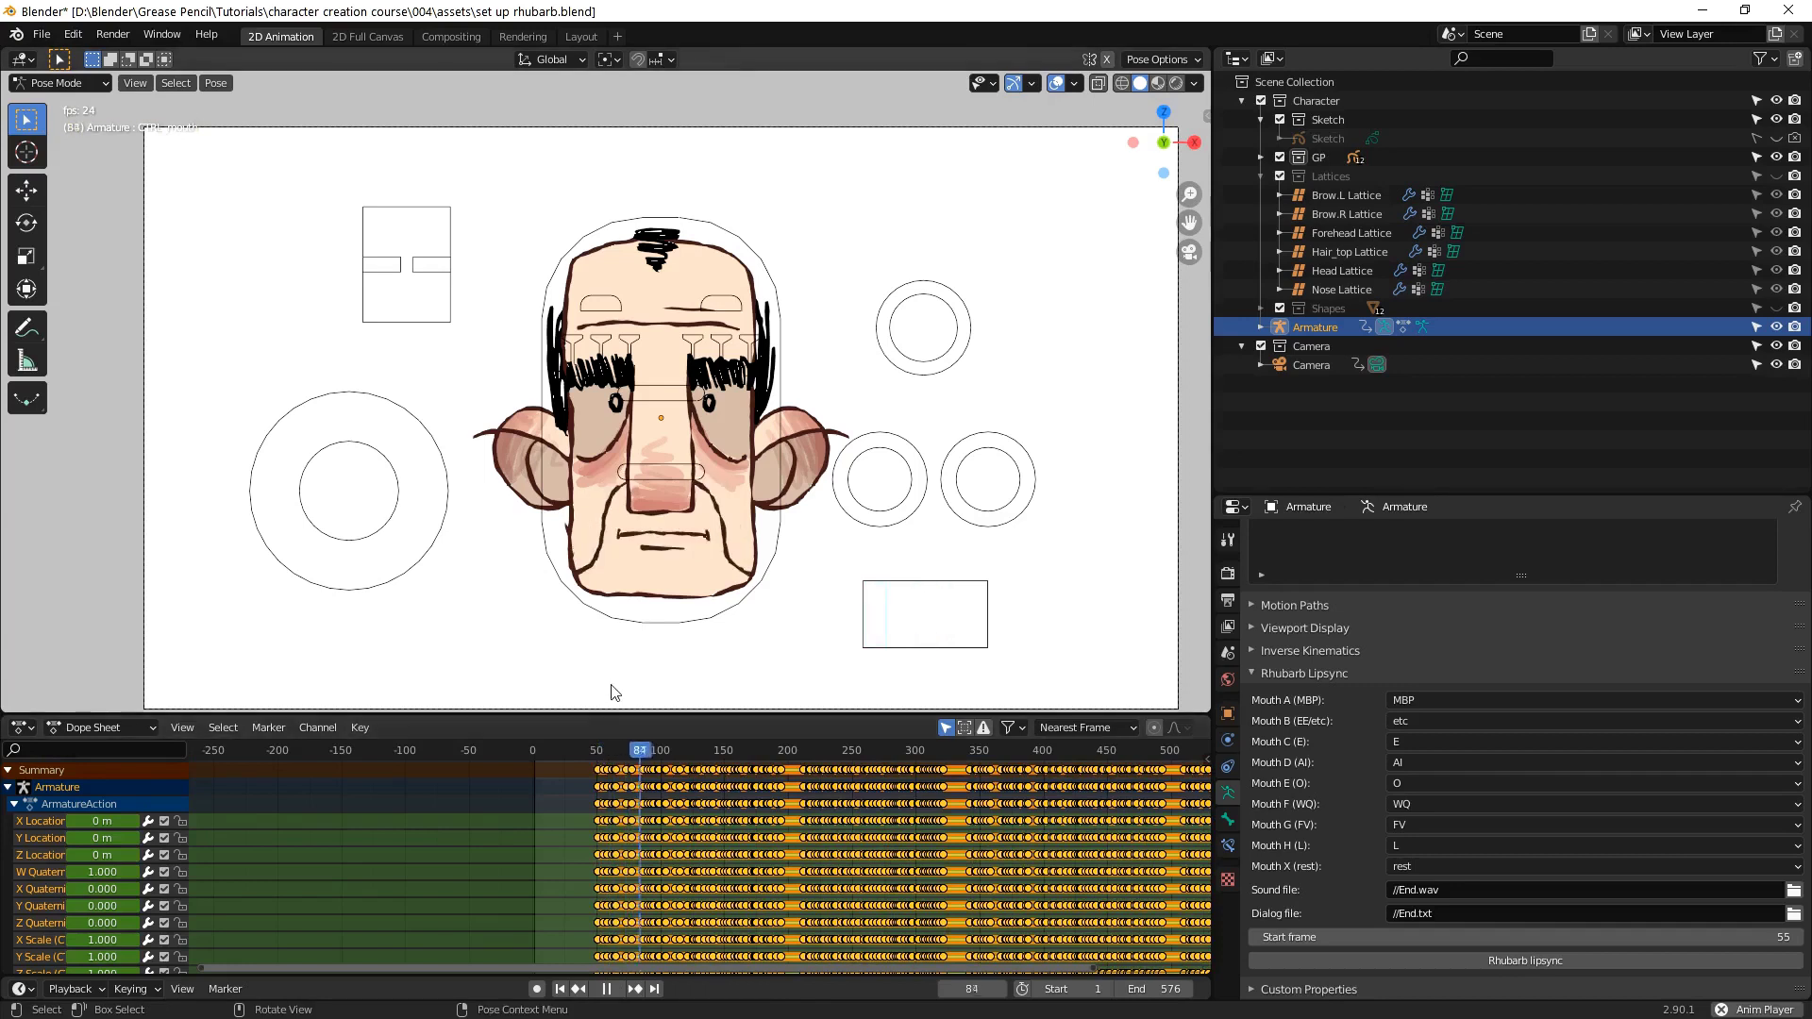
pyautogui.scroll(-1, 653, 686)
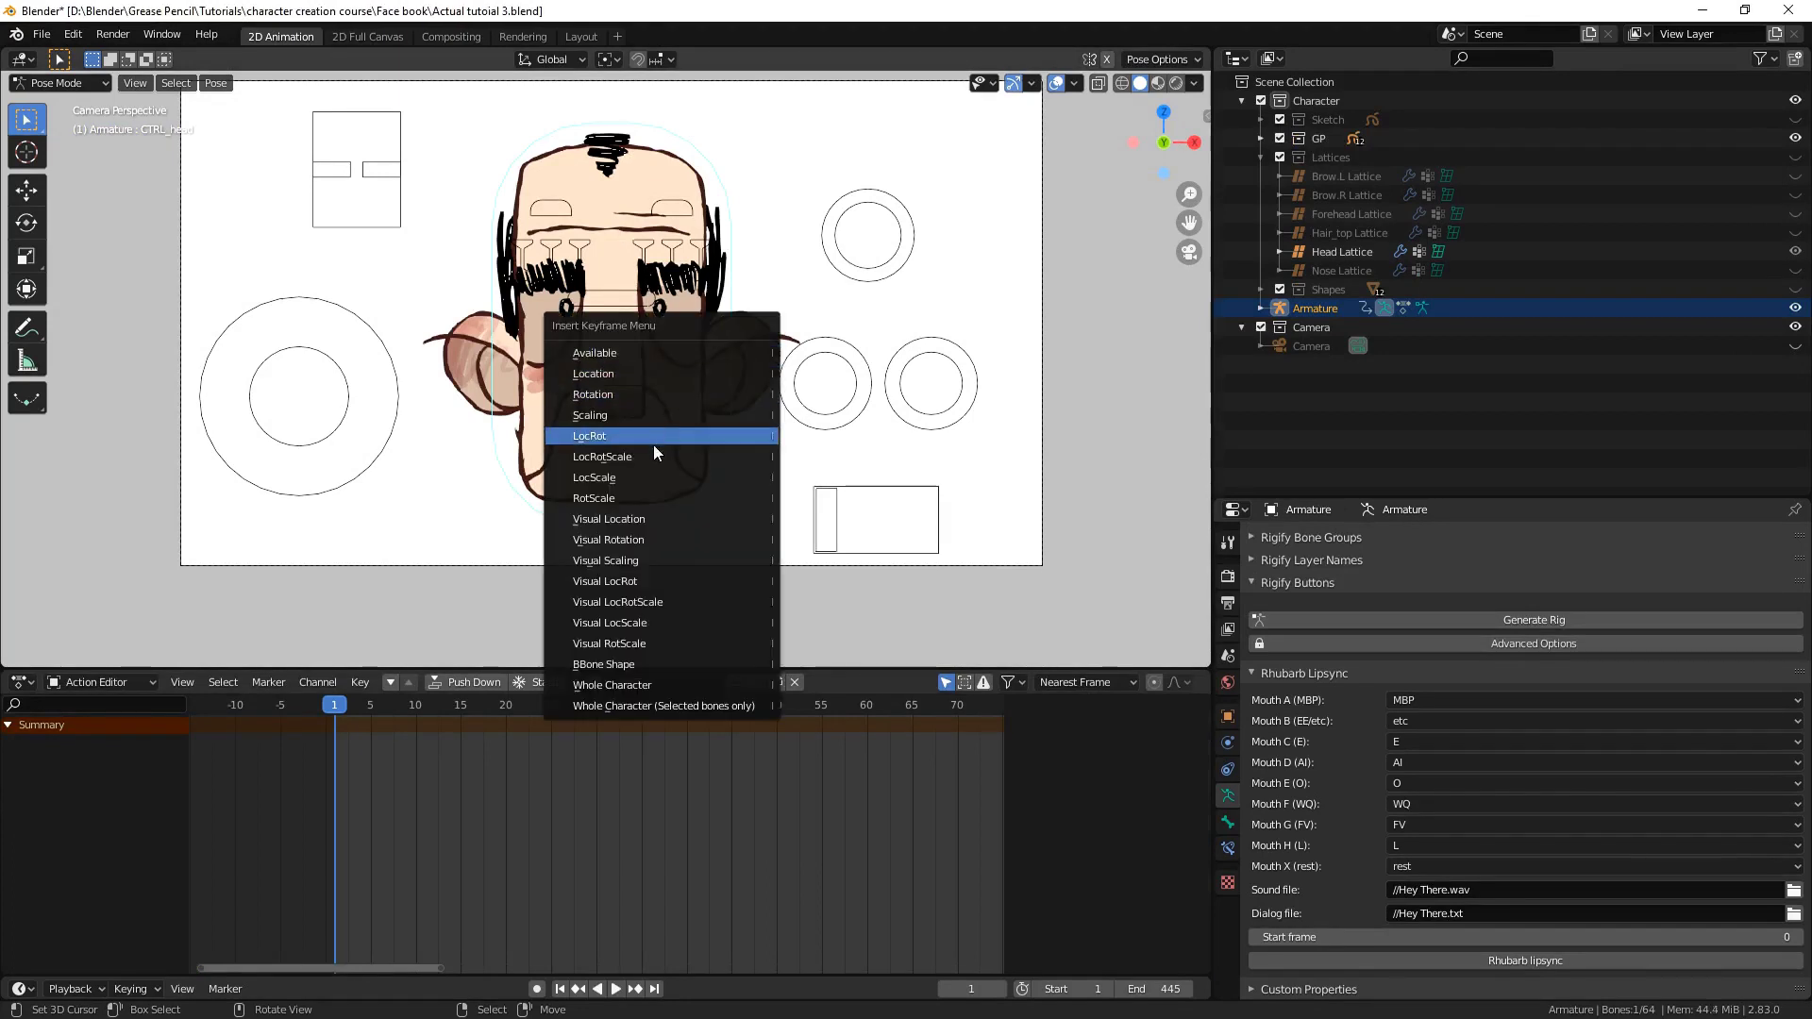
# Key the head control at frame 1 and reposition a control
pyautogui.click(646, 436)
pyautogui.press('space')
pyautogui.press('Escape')
pyautogui.press('i')
pyautogui.press('g')
pyautogui.click(338, 426)
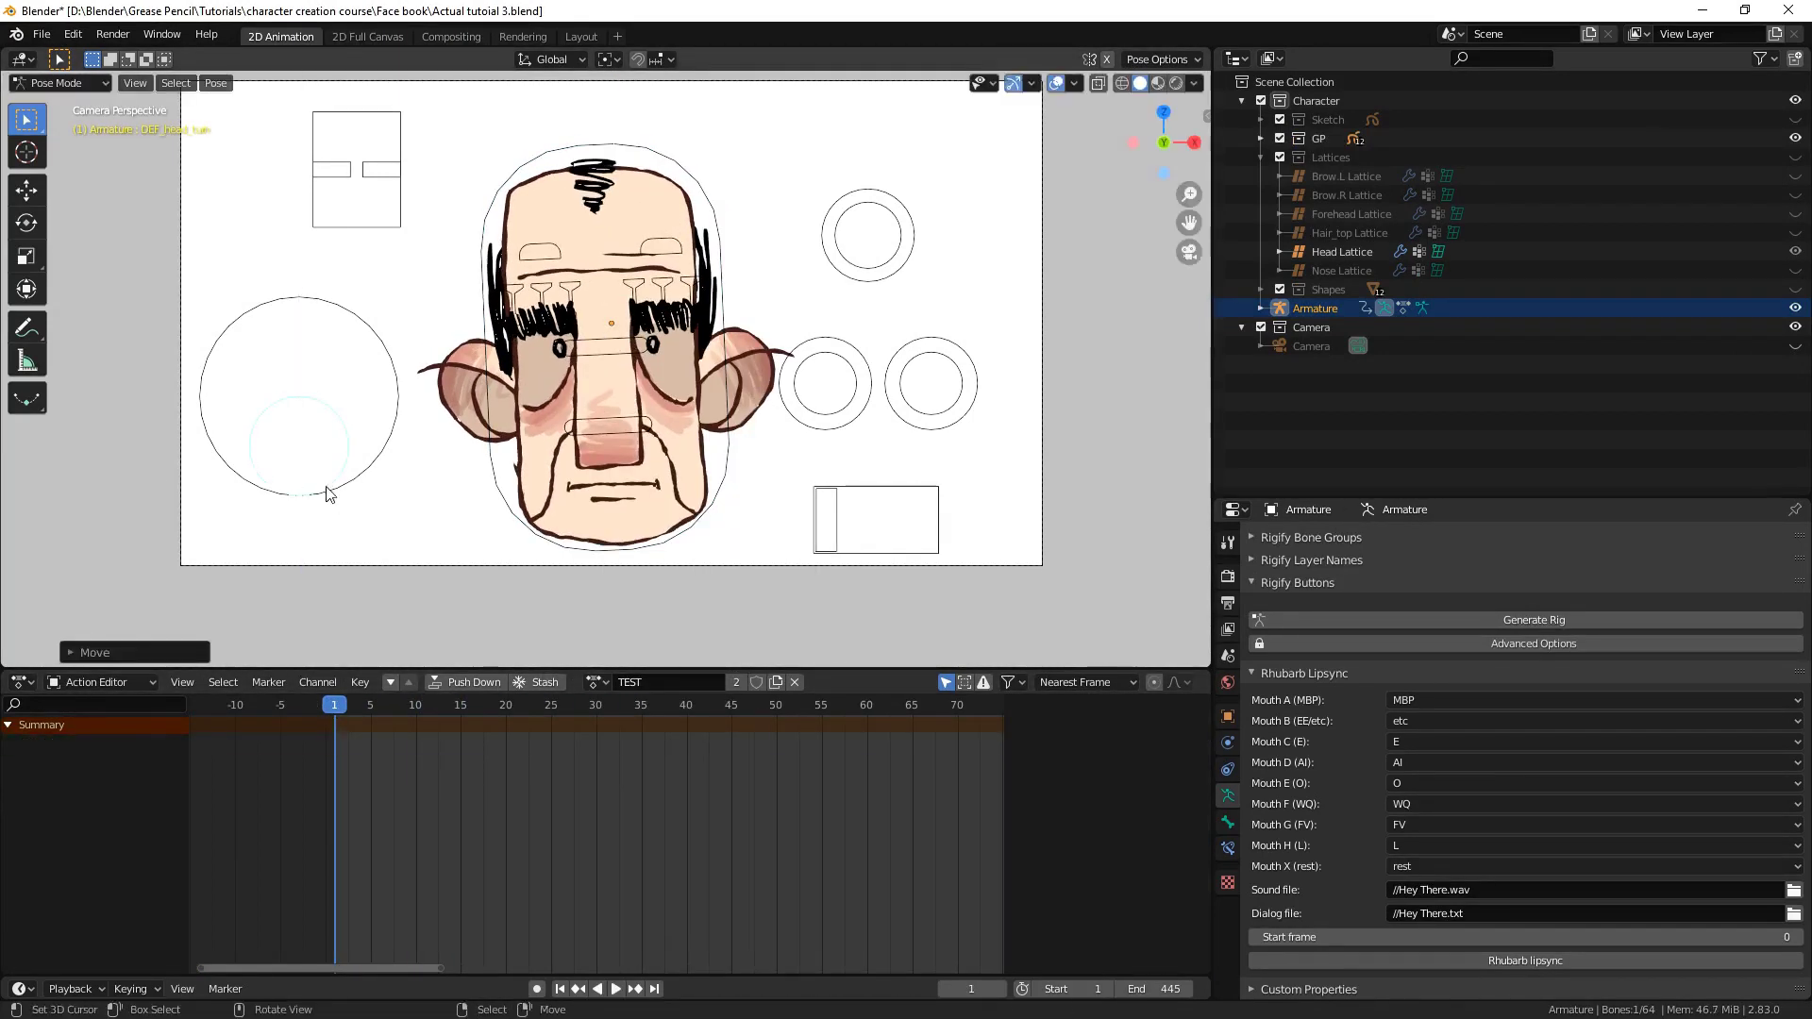
# Key the blink controls at frame 1
pyautogui.press('i')
pyautogui.click(324, 494)
pyautogui.click(389, 180)
pyautogui.press('i')
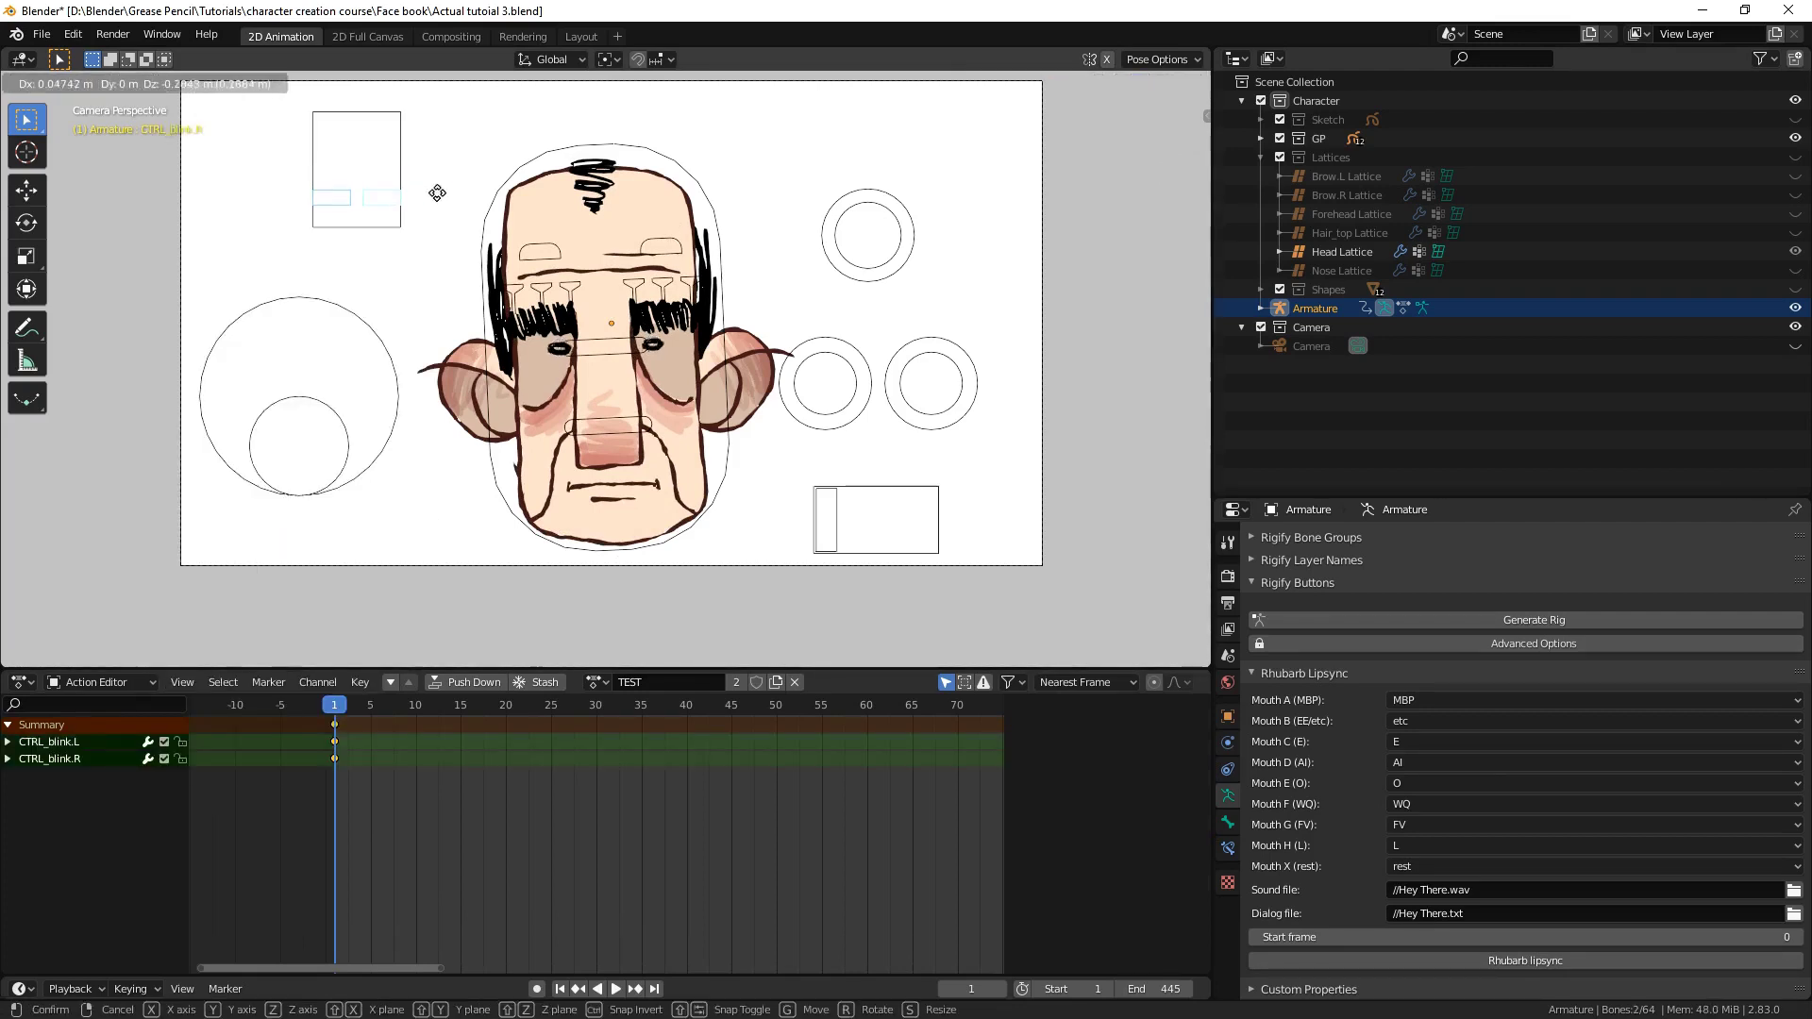
# Reposition the eyebrow controls and save the file
pyautogui.press('i')
pyautogui.click(509, 216)
pyautogui.click(560, 302)
pyautogui.press('g')
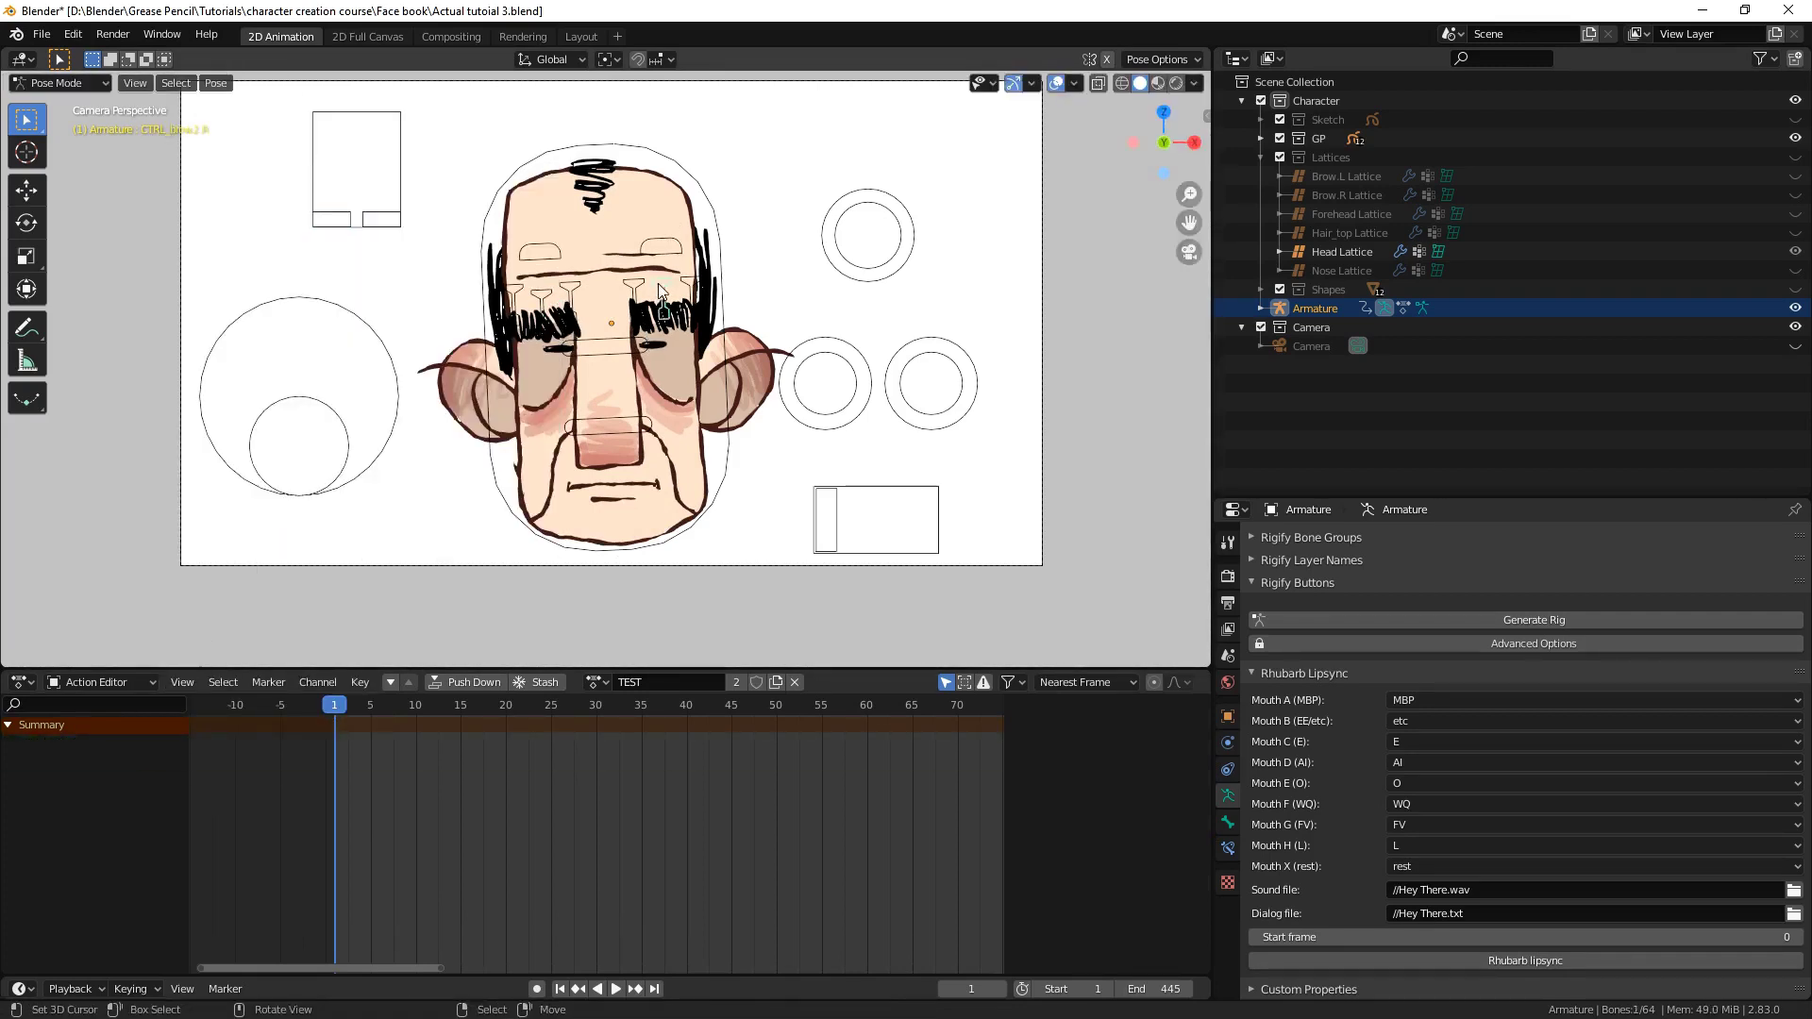
pyautogui.click(540, 285)
pyautogui.hotkey('ctrl', 's')
# Keyframe all six CTRL_brow controls at frame 1, then play back
pyautogui.press('a')
pyautogui.press('i')
pyautogui.click(511, 305)
pyautogui.press('space')
# At frame 15, tilt CTRL_head and move DEF_head_turn to a new position
pyautogui.moveTo(362, 710); pyautogui.dragTo(424, 695)
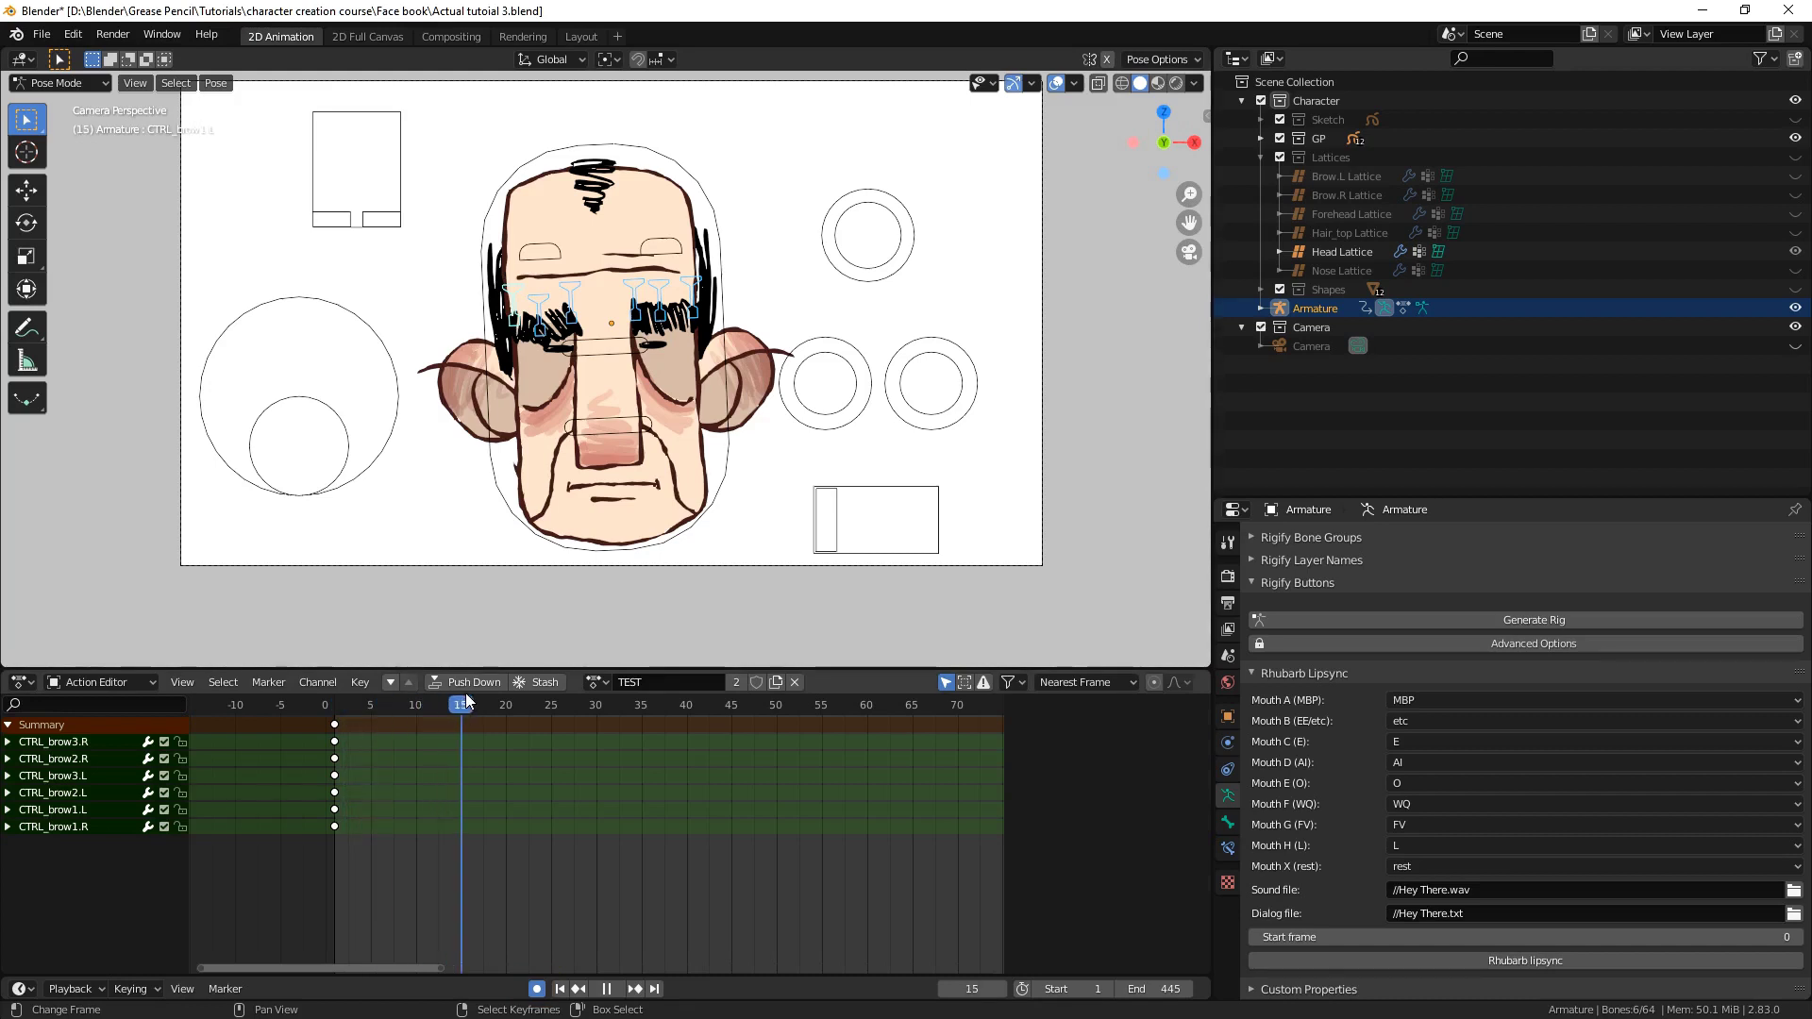
pyautogui.click(775, 385)
pyautogui.press('r')
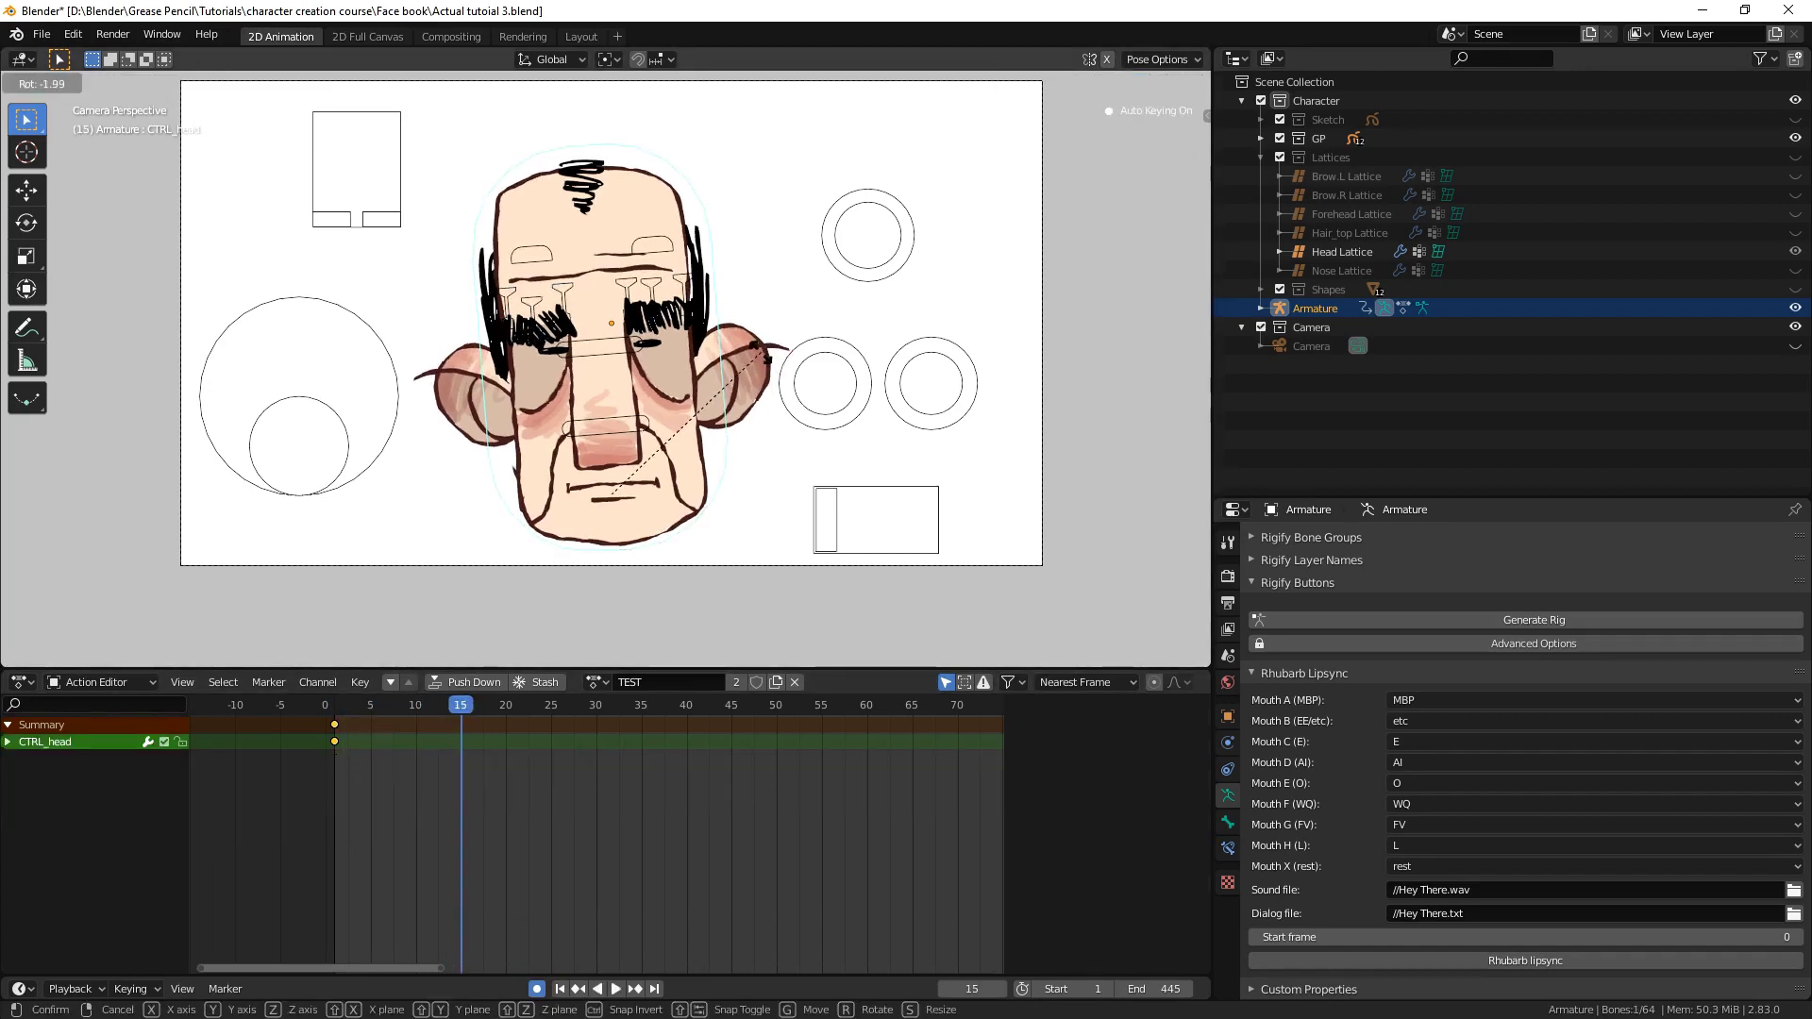
pyautogui.click(761, 359)
pyautogui.click(354, 455)
pyautogui.press('g')
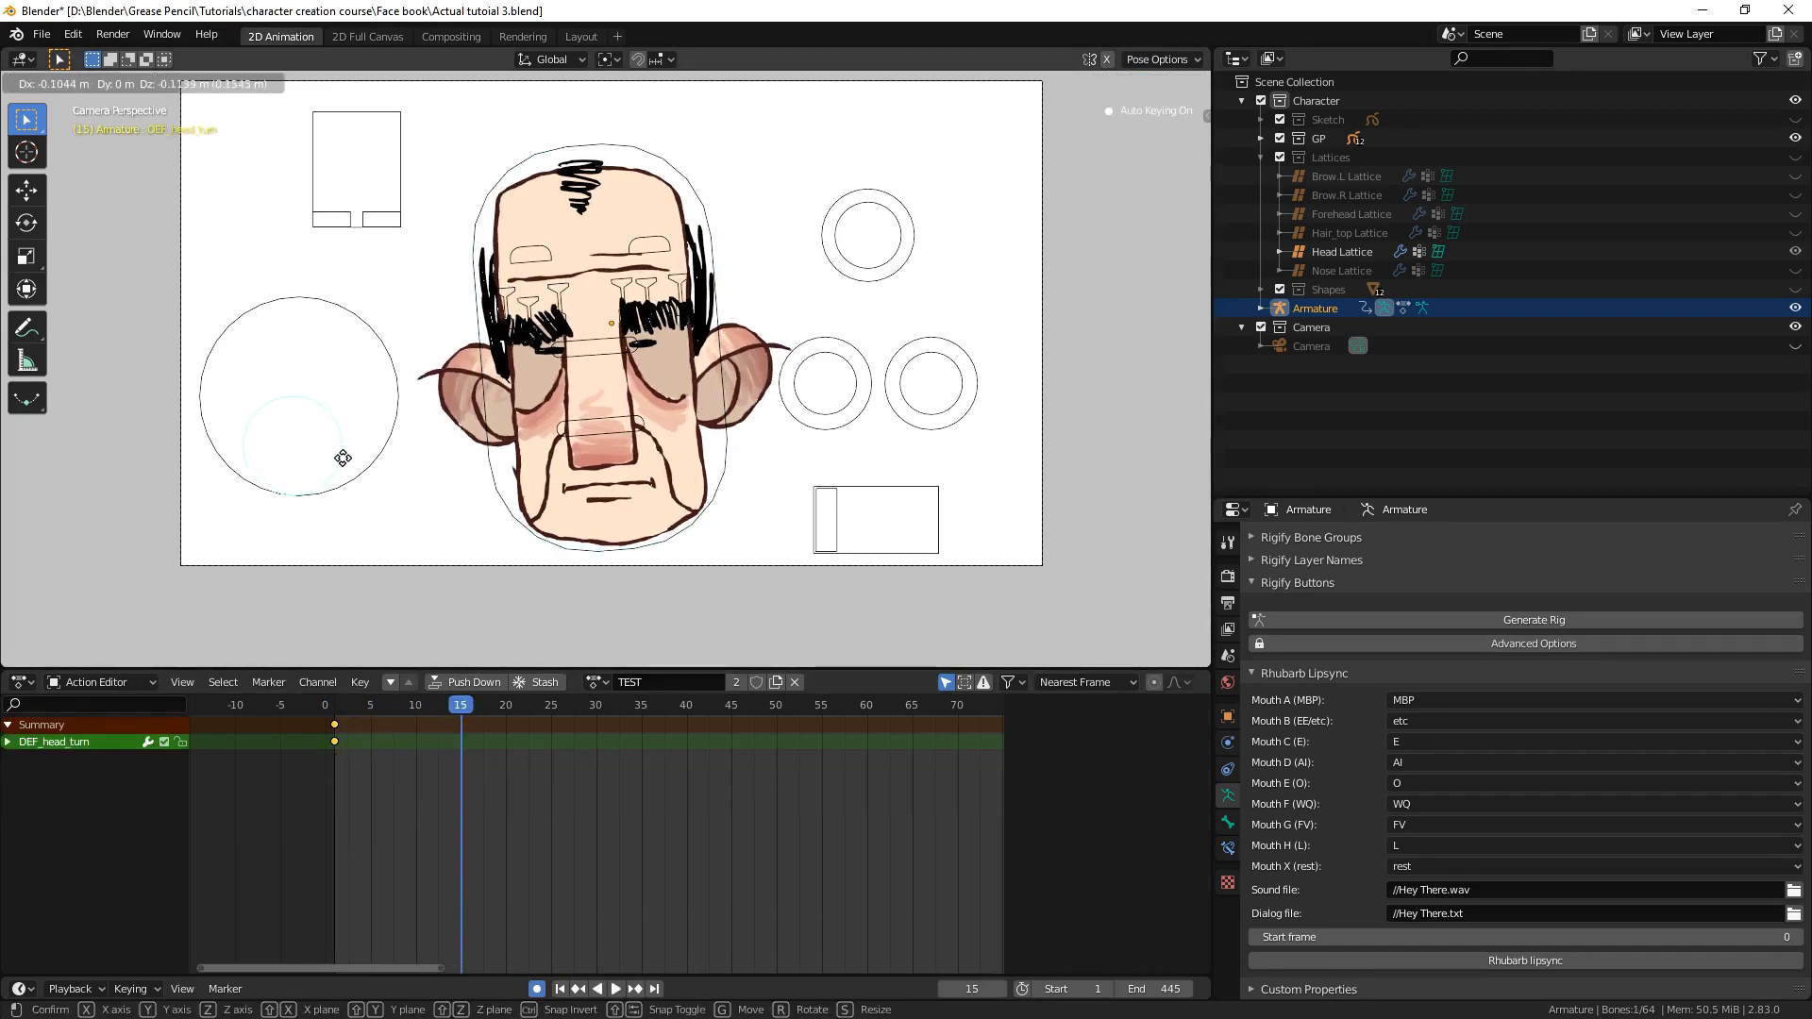
pyautogui.click(363, 495)
# Scrub through frames 0–35 to review the head turn
pyautogui.moveTo(461, 712); pyautogui.dragTo(344, 712)
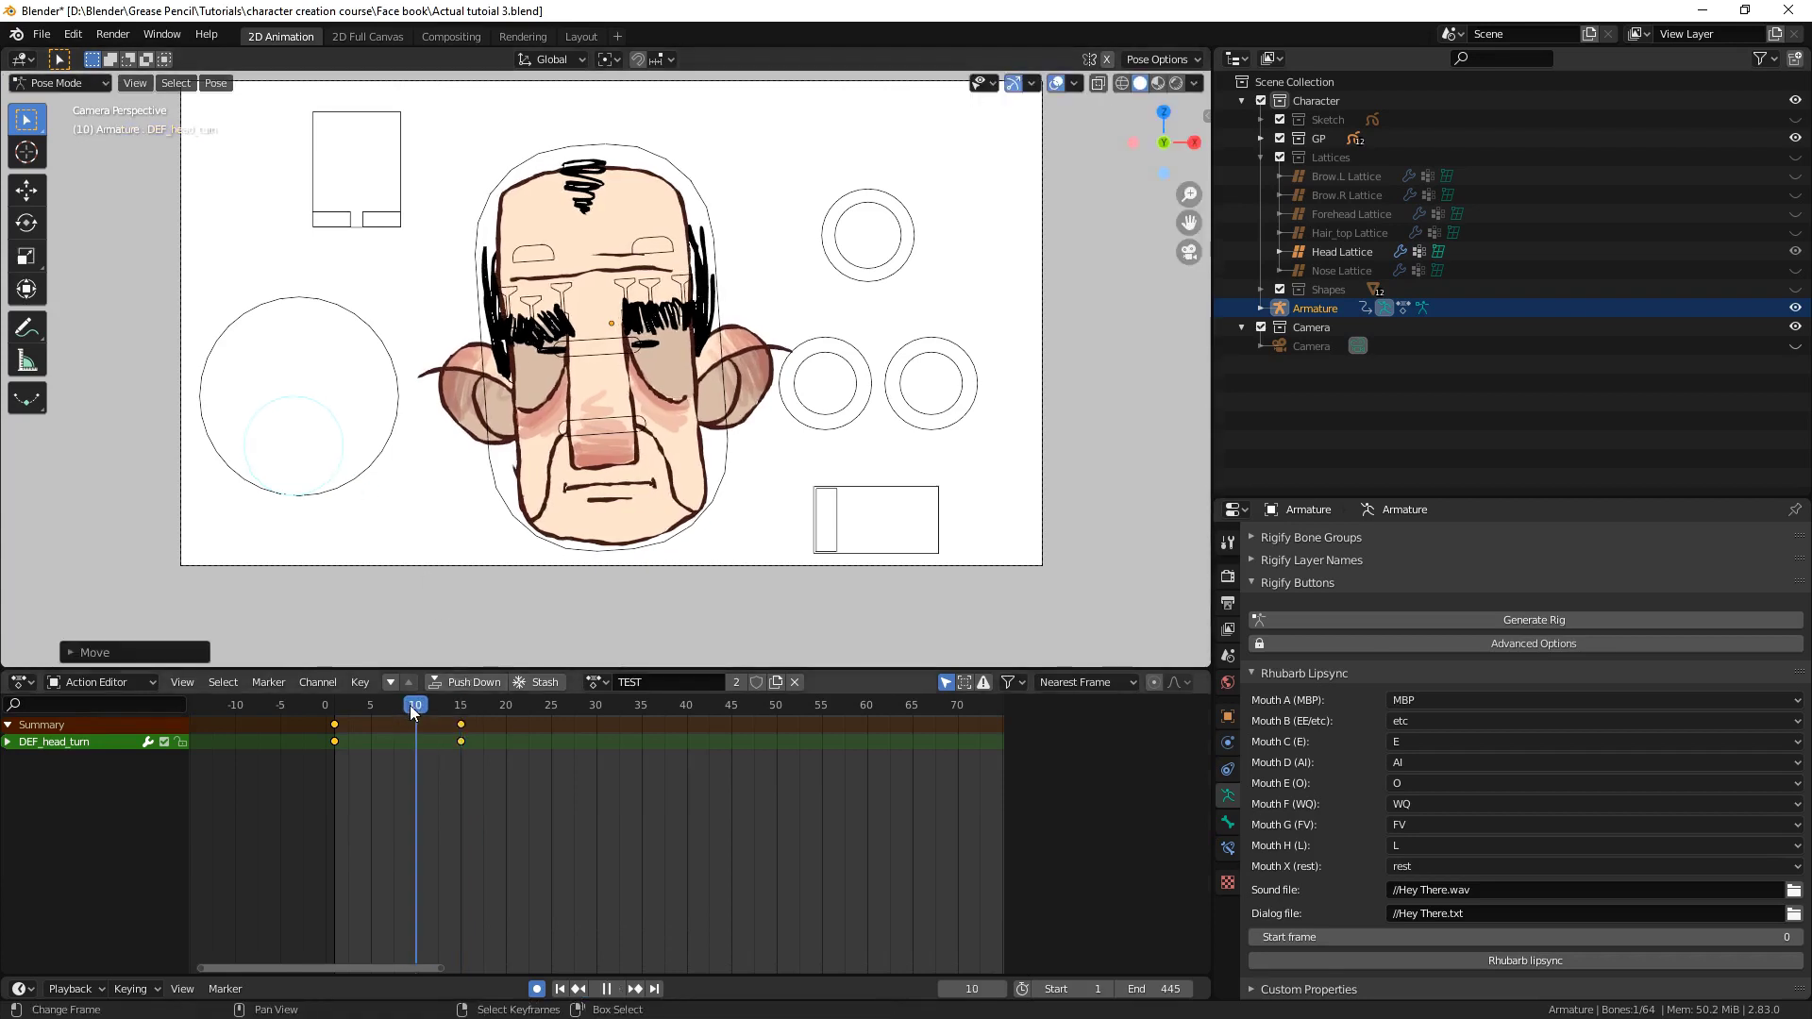
pyautogui.click(360, 682)
pyautogui.moveTo(318, 681)
pyautogui.press('Escape')
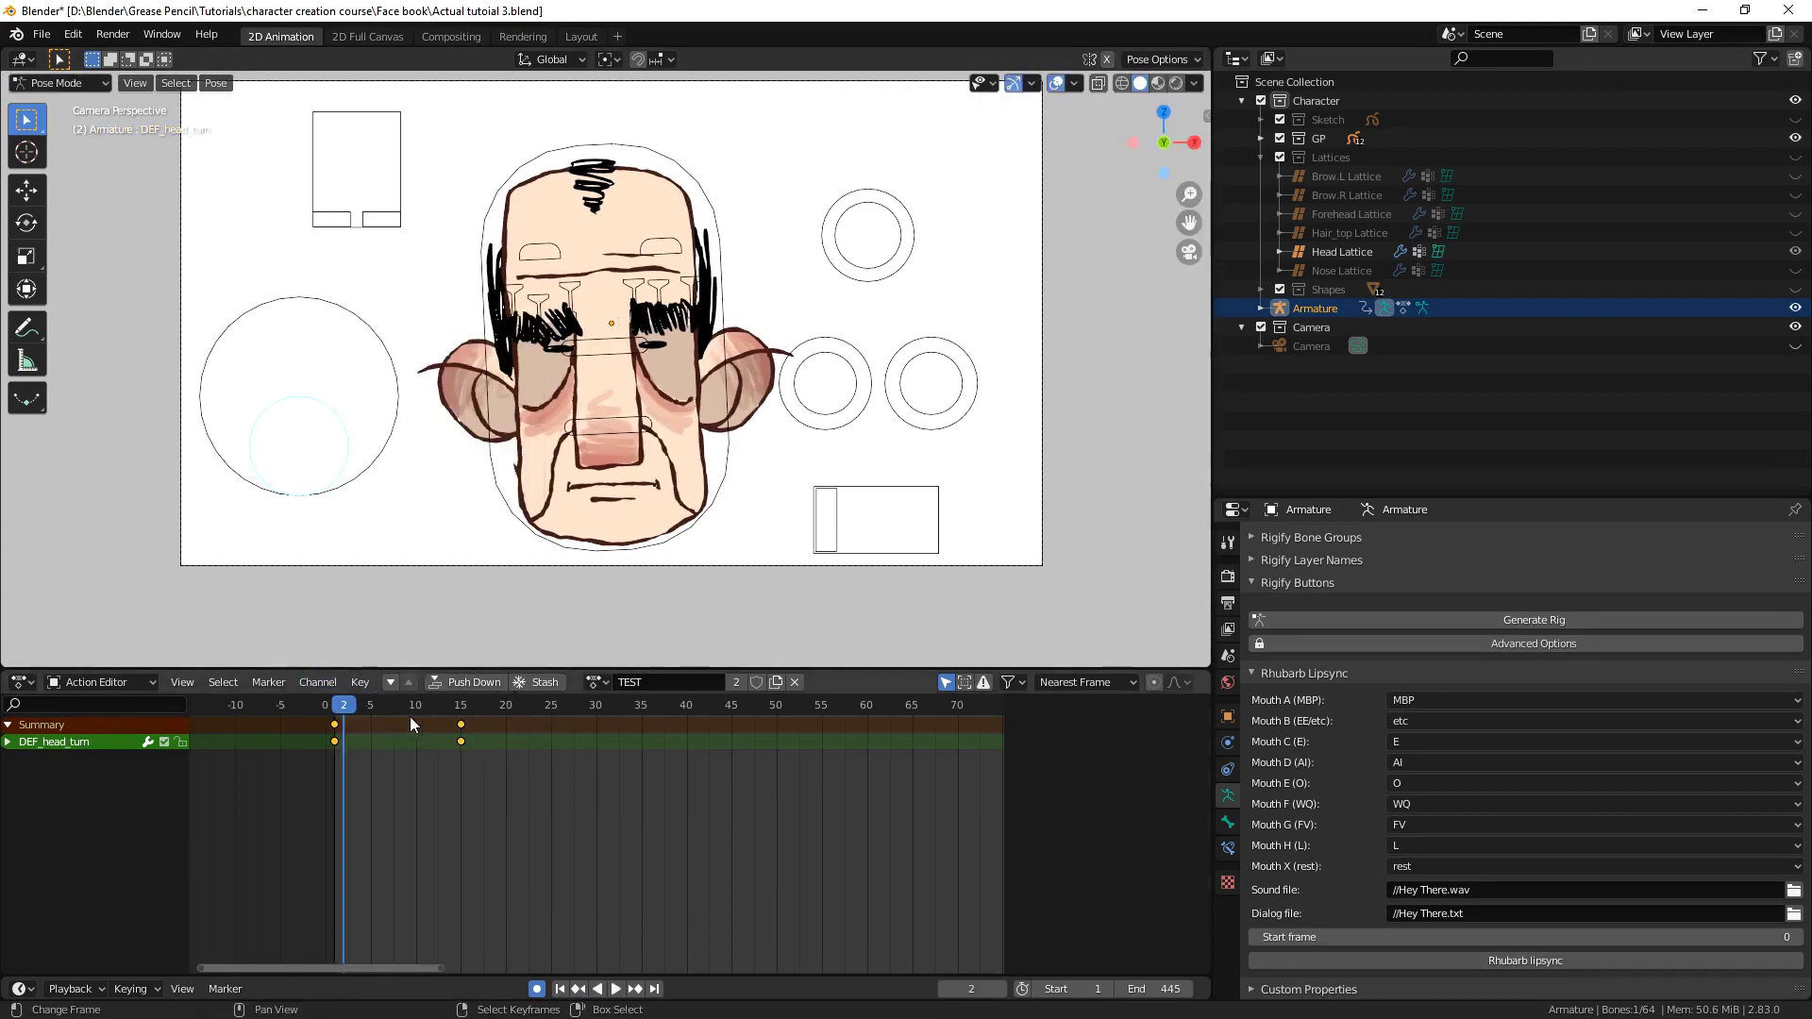
pyautogui.moveTo(354, 711); pyautogui.dragTo(559, 712)
# Shift CTRL_head's quaternion rotation keys two frames later in the Action Editor
pyautogui.click(793, 453)
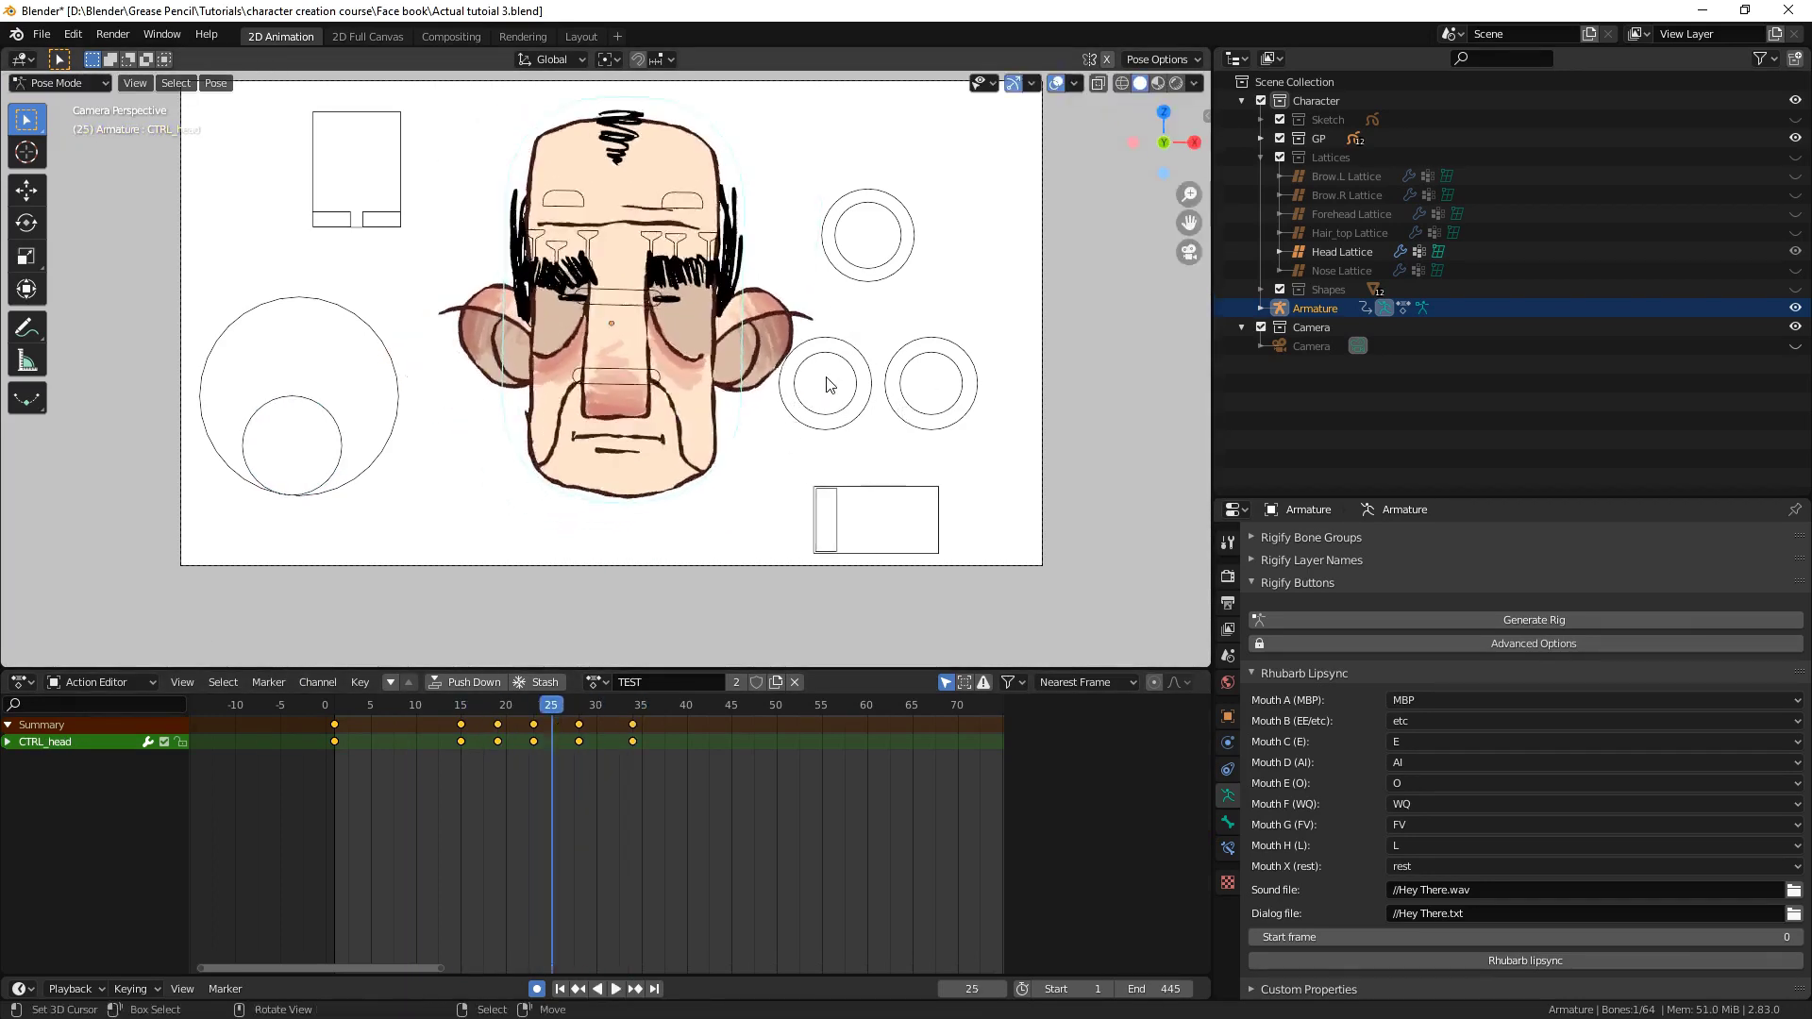
pyautogui.click(7, 740)
pyautogui.scroll(2, 203, 833)
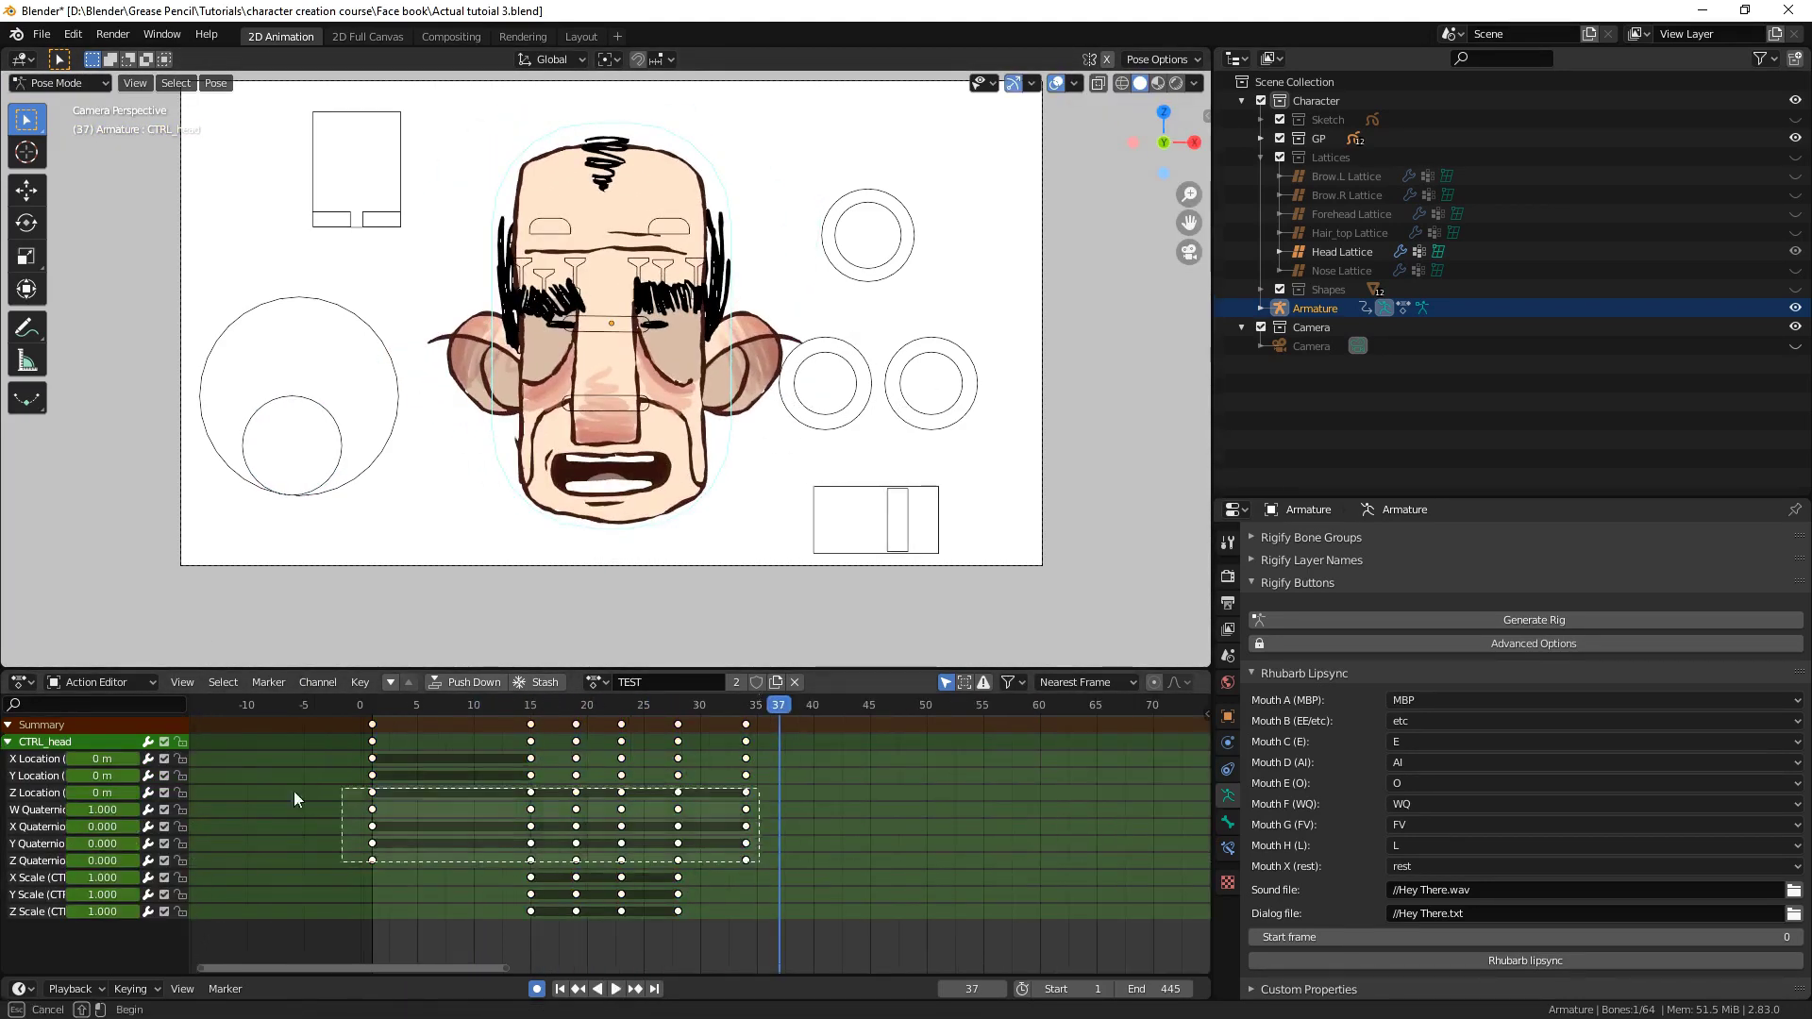
pyautogui.moveTo(258, 802); pyautogui.dragTo(763, 864)
pyautogui.moveTo(599, 826); pyautogui.dragTo(620, 775)
pyautogui.press('space')
# Move DEF_head_turn to a new head-turn pose
pyautogui.click(298, 360)
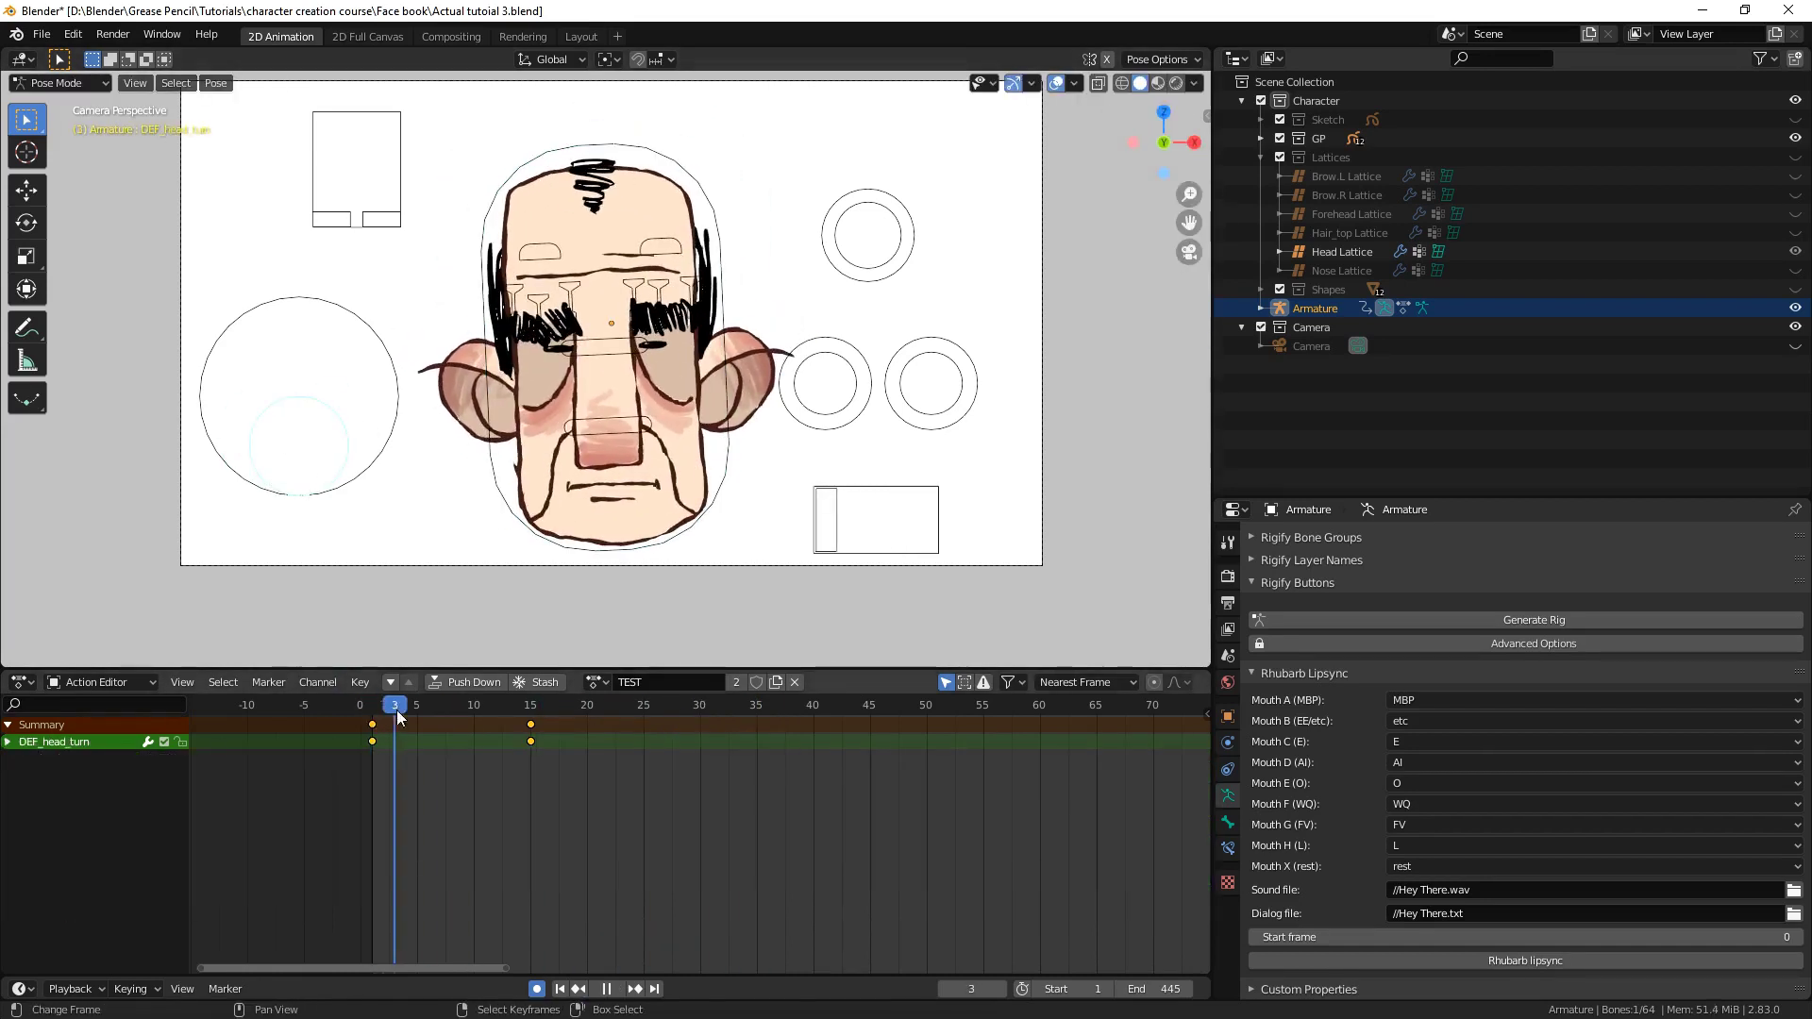
pyautogui.press('space')
pyautogui.press('g')
pyautogui.click(563, 399)
pyautogui.press('space')
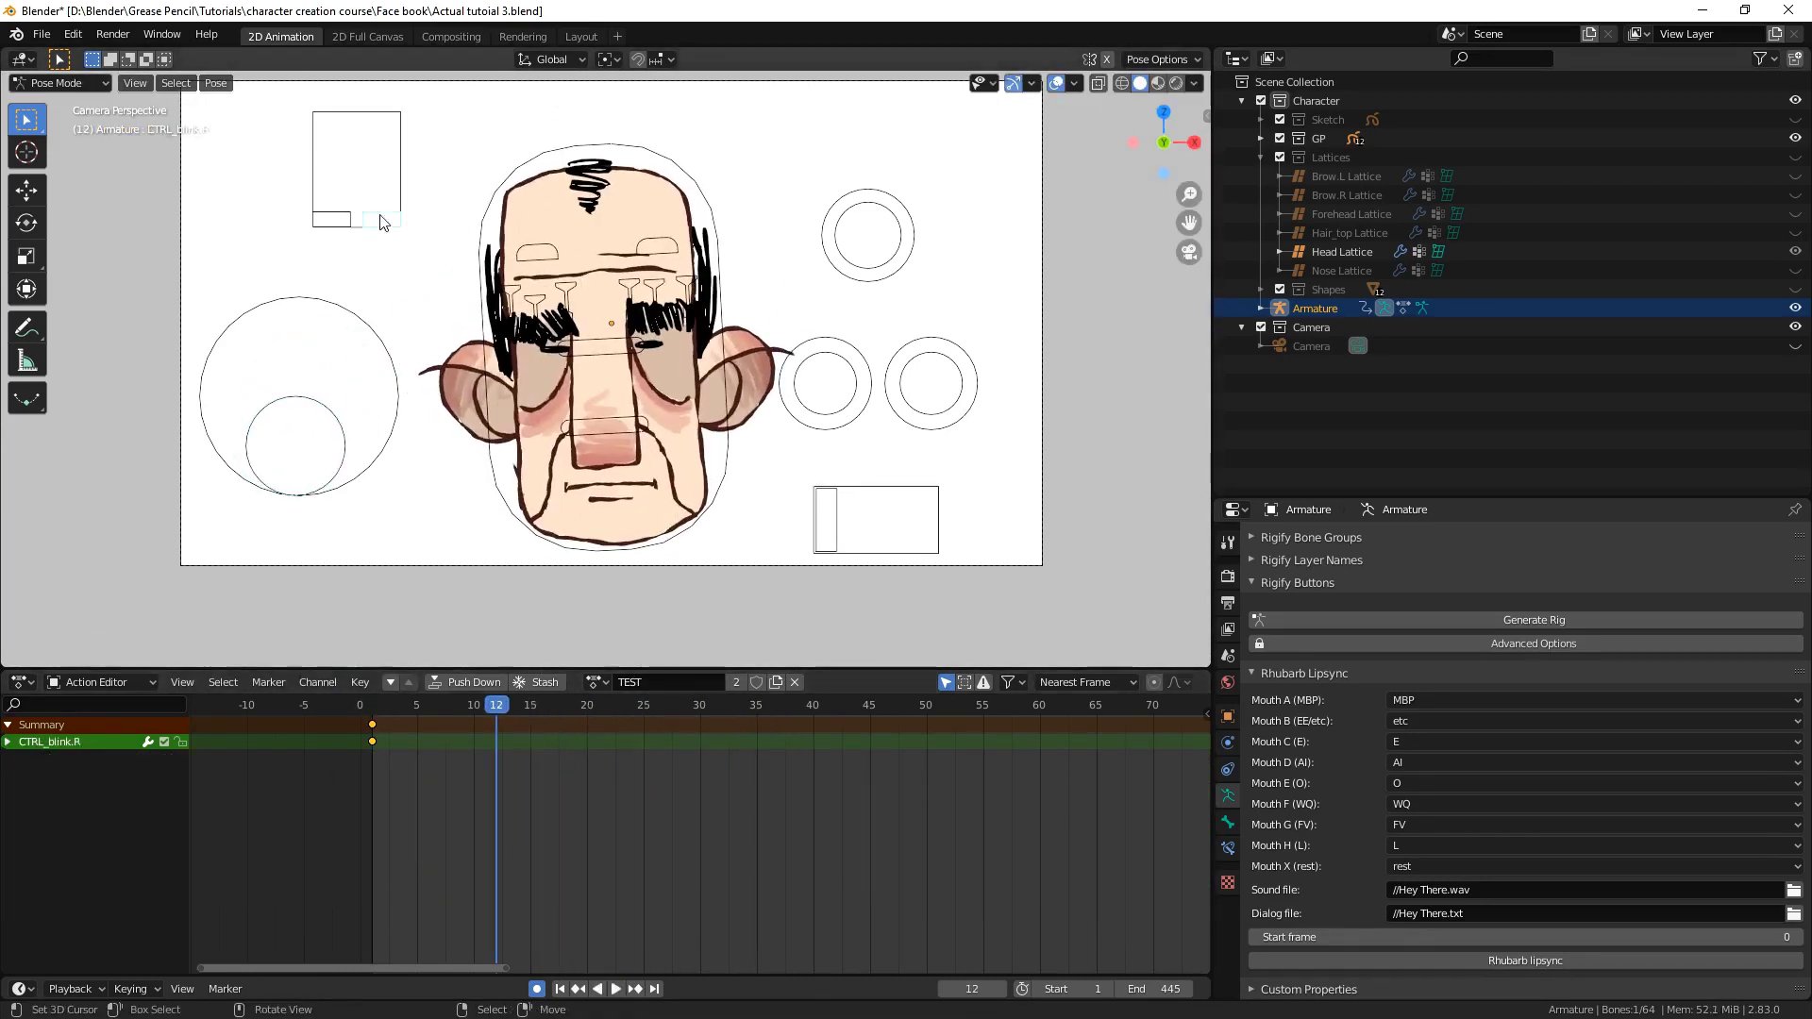
# Key DEF_head_turn poses at successive frames up to about frame 40
pyautogui.press('i')
pyautogui.press('Right')
pyautogui.press('Right')
pyautogui.press('Right')
pyautogui.press('i')
pyautogui.press('Right')
pyautogui.press('Right')
pyautogui.press('Right')
pyautogui.press('Right')
pyautogui.press('Right')
pyautogui.press('i')
pyautogui.press('Right')
pyautogui.press('Right')
pyautogui.press('Right')
pyautogui.press('Right')
pyautogui.press('Right')
pyautogui.press('Right')
pyautogui.press('Right')
pyautogui.press('Right')
pyautogui.press('Right')
pyautogui.moveTo(683, 340); pyautogui.dragTo(642, 404)
# Save the file and play back the head turns
pyautogui.hotkey('ctrl', 's')
pyautogui.press('space')
pyautogui.click(441, 704)
pyautogui.press('space')
# Check the Sequencer's audio strip, then return to keyframe editing at frame 15
pyautogui.press('ctrl+KP_Add')
pyautogui.hotkey('shift', 'F12')
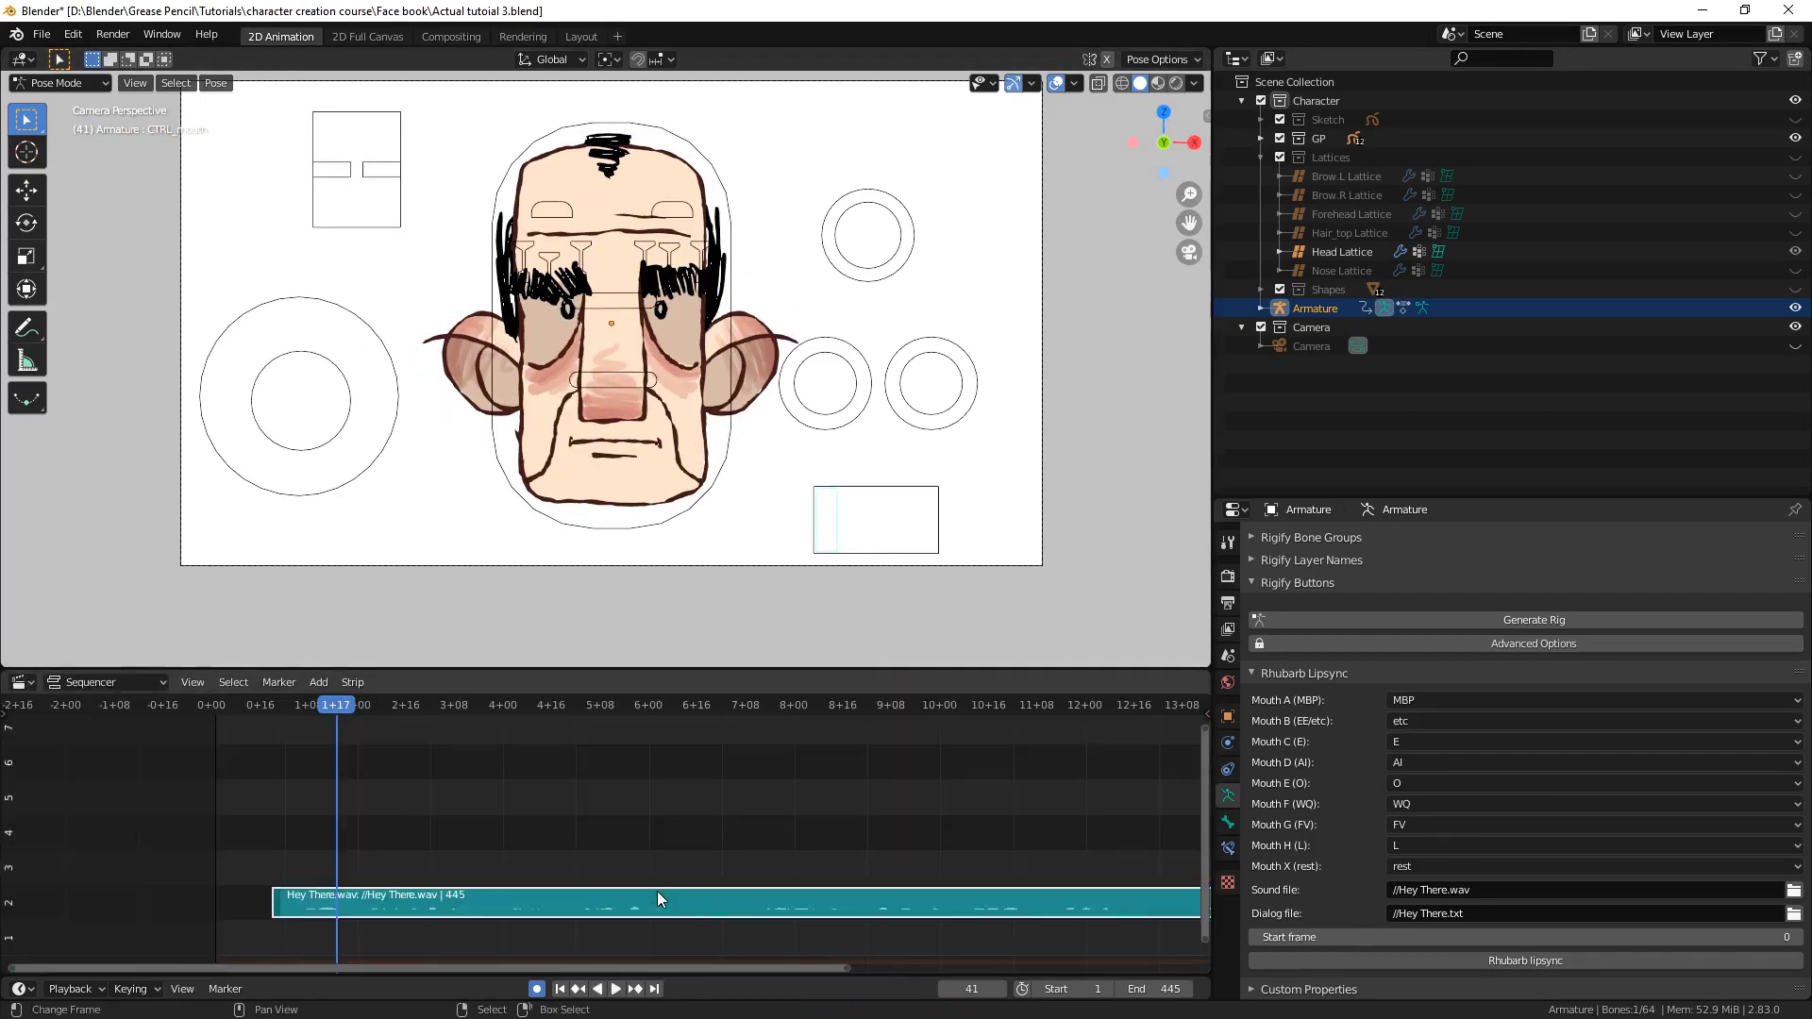
pyautogui.hotkey('shift', 'F4')
pyautogui.hotkey('shift', 'F2')
pyautogui.hotkey('shift', 'F12')
pyautogui.moveTo(567, 703)
pyautogui.mouseDown()
pyautogui.moveTo(539, 700)
pyautogui.moveTo(565, 705)
pyautogui.mouseUp()
# Pose the right eyebrow controls and advance to around frame 25
pyautogui.click(602, 292)
pyautogui.press('g')
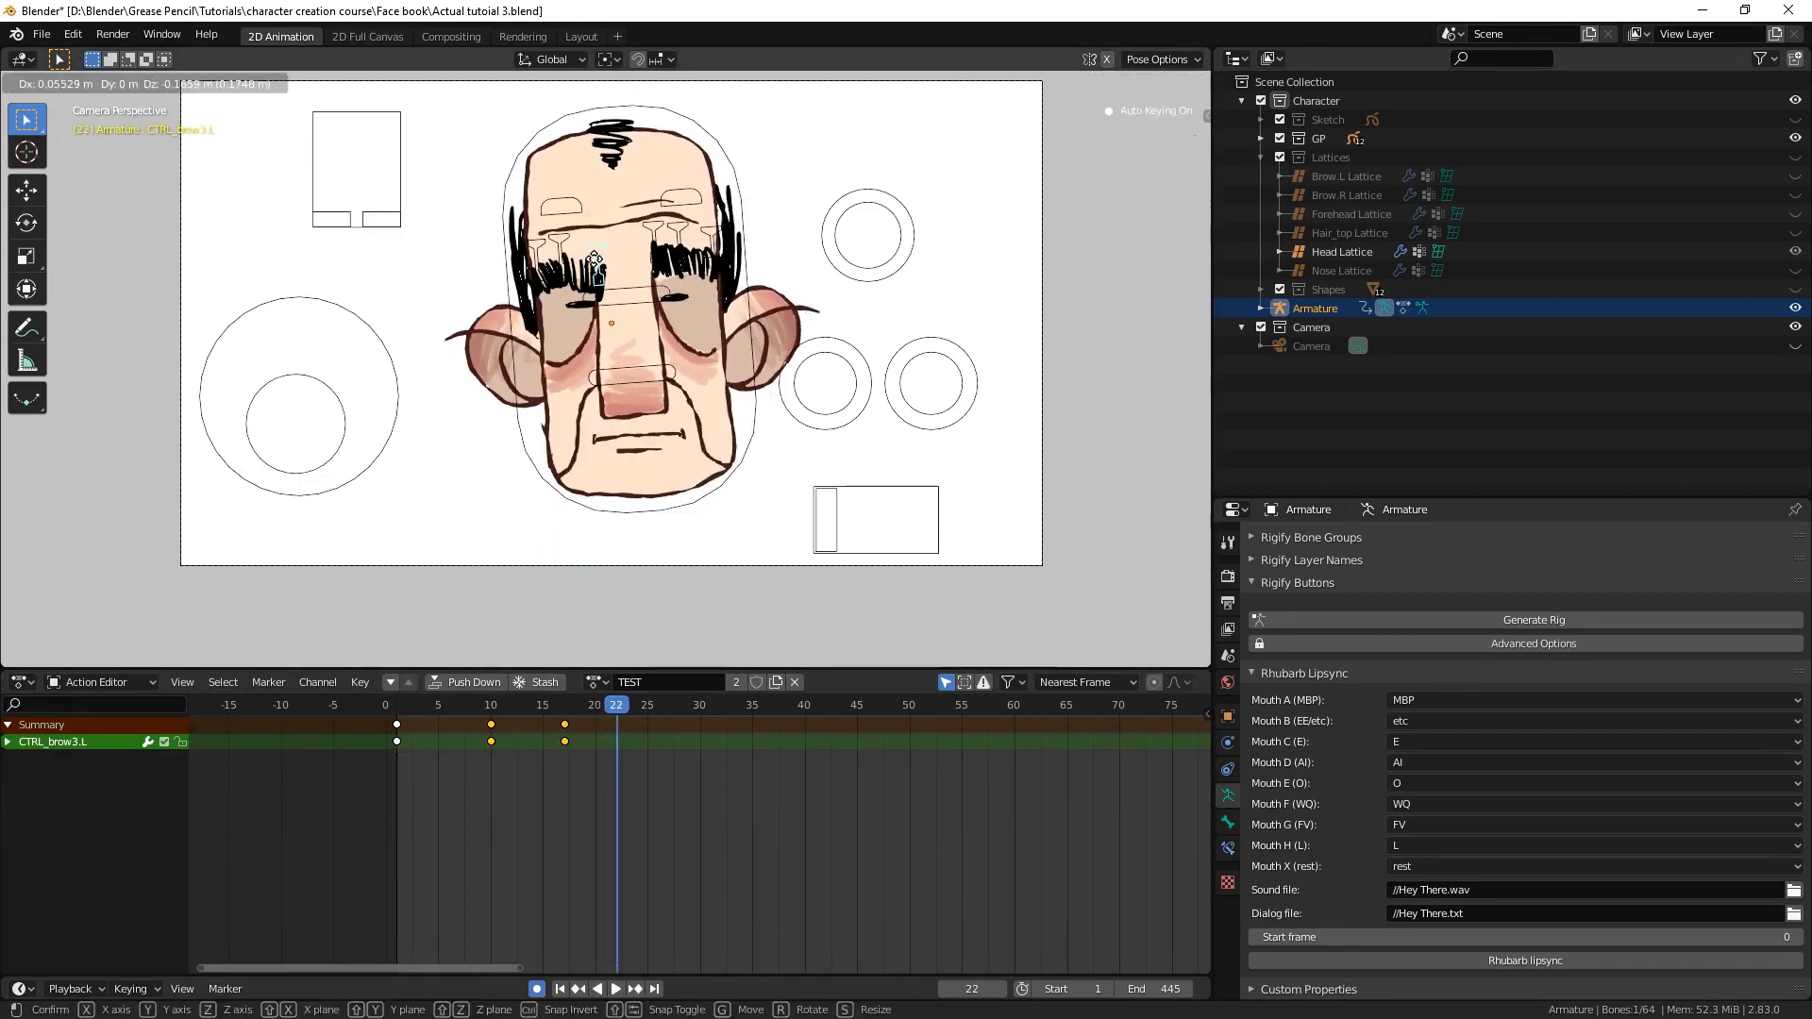
pyautogui.scroll(2, 637, 340)
pyautogui.click(680, 297)
pyautogui.press('g')
pyautogui.click(687, 290)
pyautogui.click(604, 703)
pyautogui.moveTo(604, 719); pyautogui.dragTo(646, 704)
# Move the three left eyebrow controls into a new pose
pyautogui.click(729, 206)
pyautogui.press('g')
pyautogui.press('Right')
pyautogui.press('Right')
pyautogui.press('Right')
pyautogui.keyDown('shift'); pyautogui.click(473, 259); pyautogui.keyUp('shift')
pyautogui.click(633, 227)
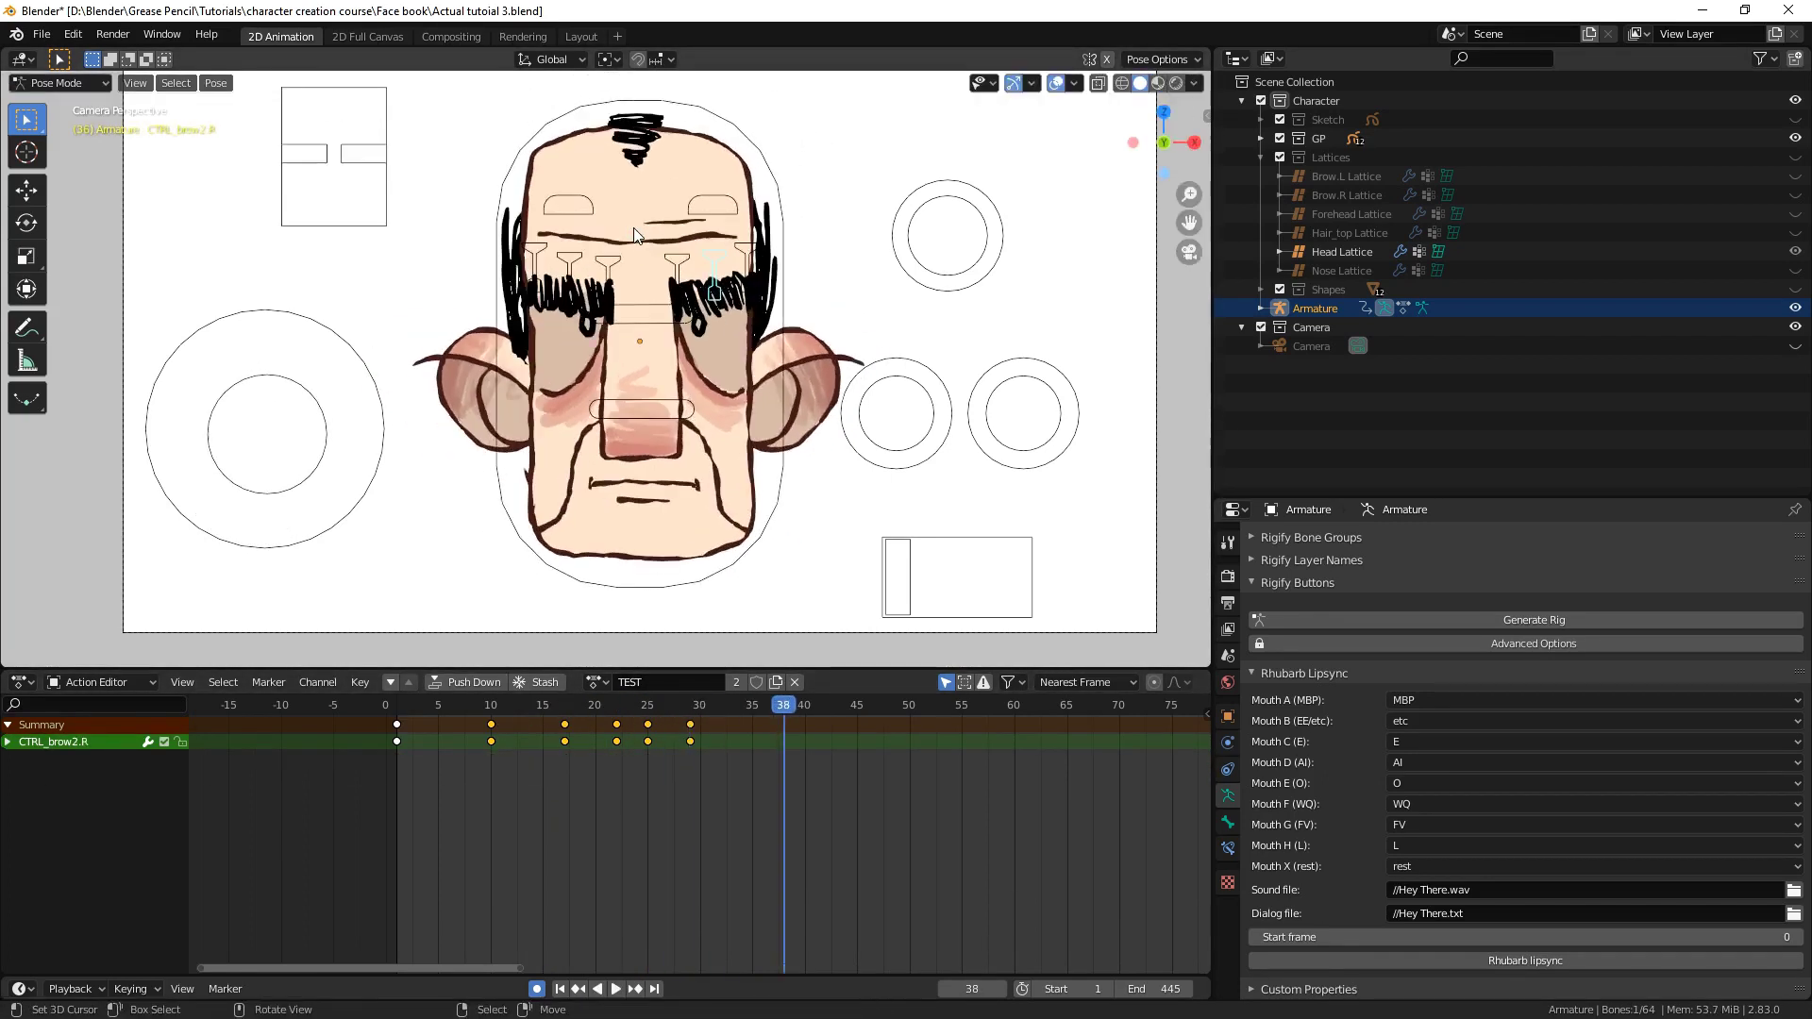
# Raise the eyebrows and keyframe them around frame 45
pyautogui.press('Right')
pyautogui.press('Right')
pyautogui.press('Right')
pyautogui.keyDown('shift'); pyautogui.click(609, 228); pyautogui.keyUp('shift')
pyautogui.press('Right')
pyautogui.press('Right')
pyautogui.press('Right')
pyautogui.press('g')
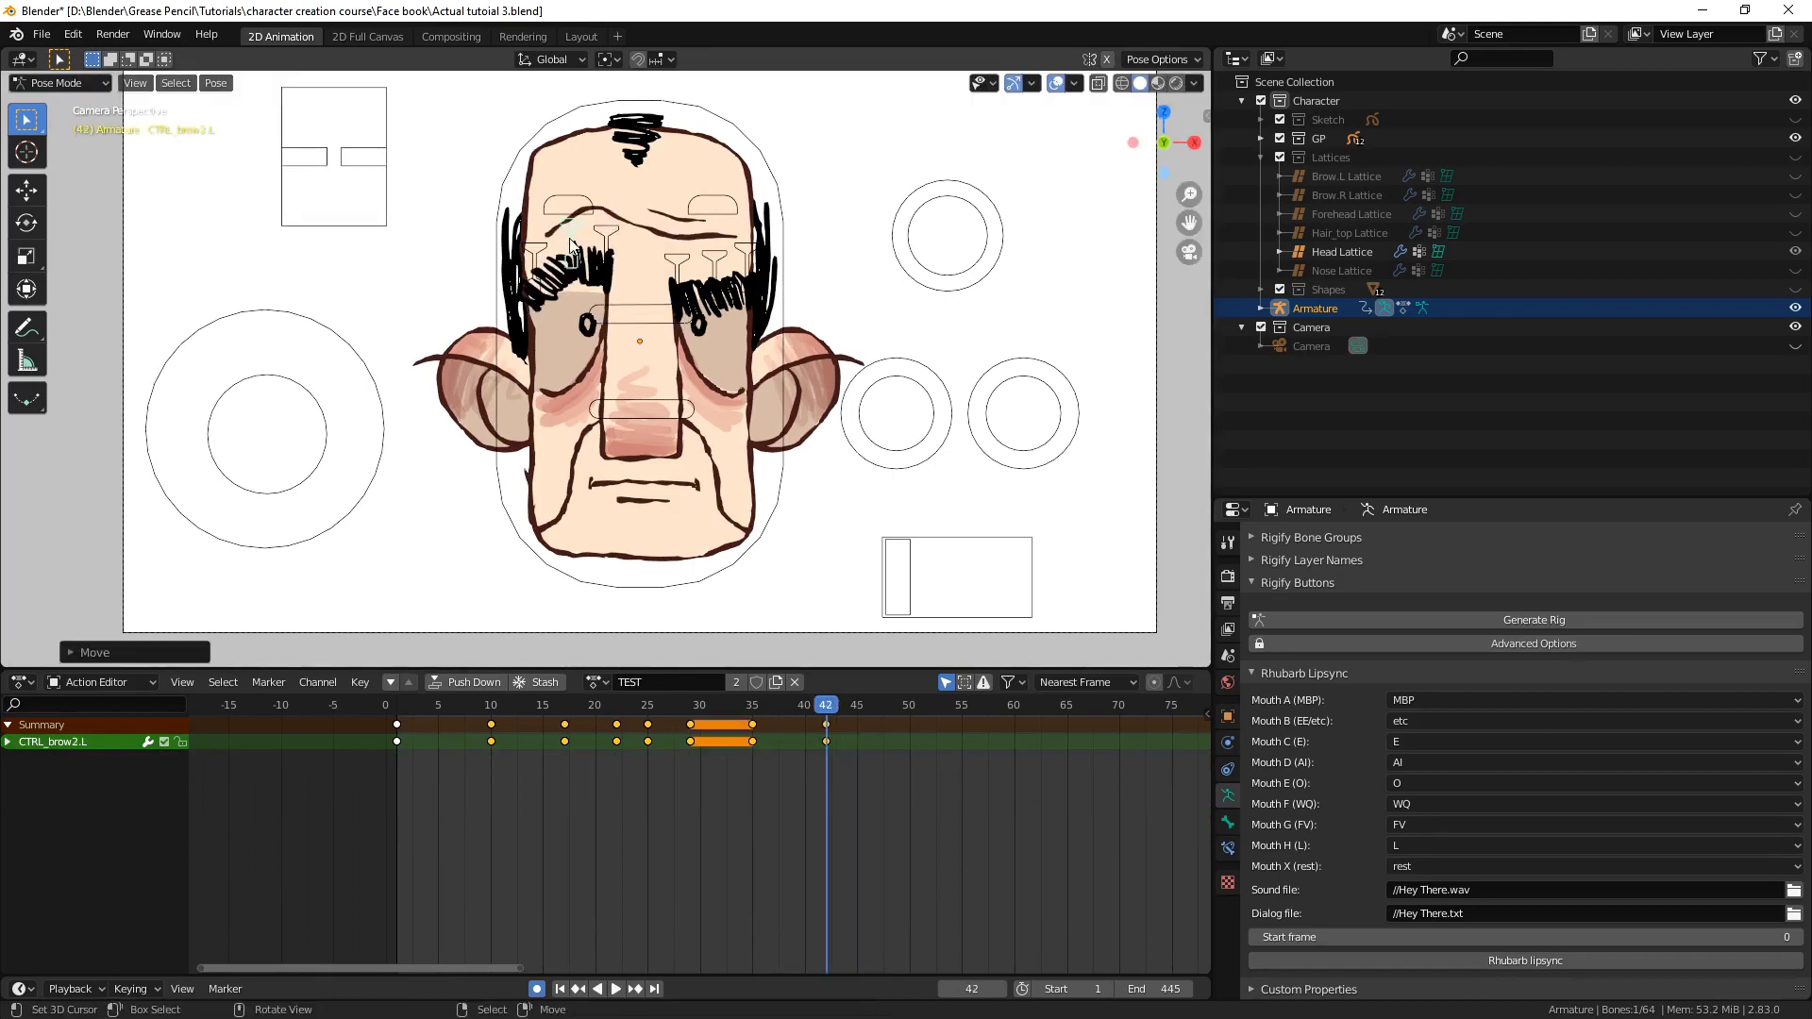
pyautogui.click(704, 247)
pyautogui.press('i')
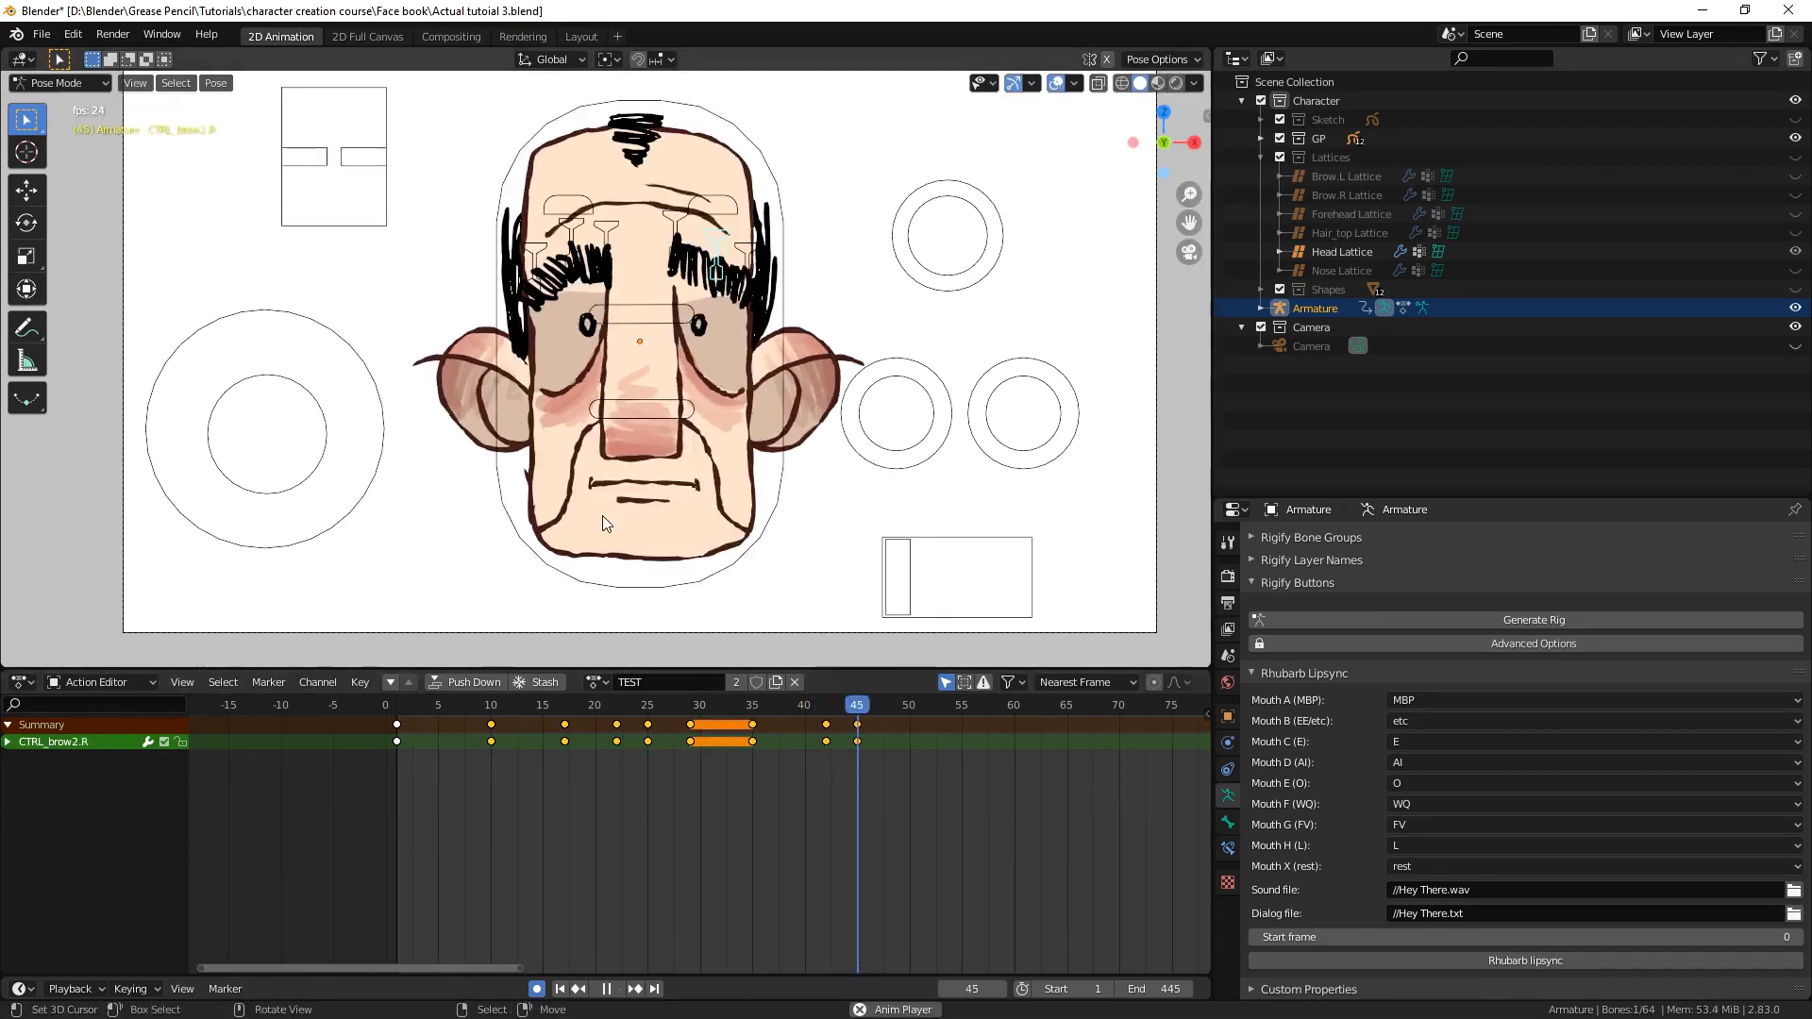
# Play back the eyebrow motion, then go to frame 51
pyautogui.press('Right')
pyautogui.press('Right')
pyautogui.press('Right')
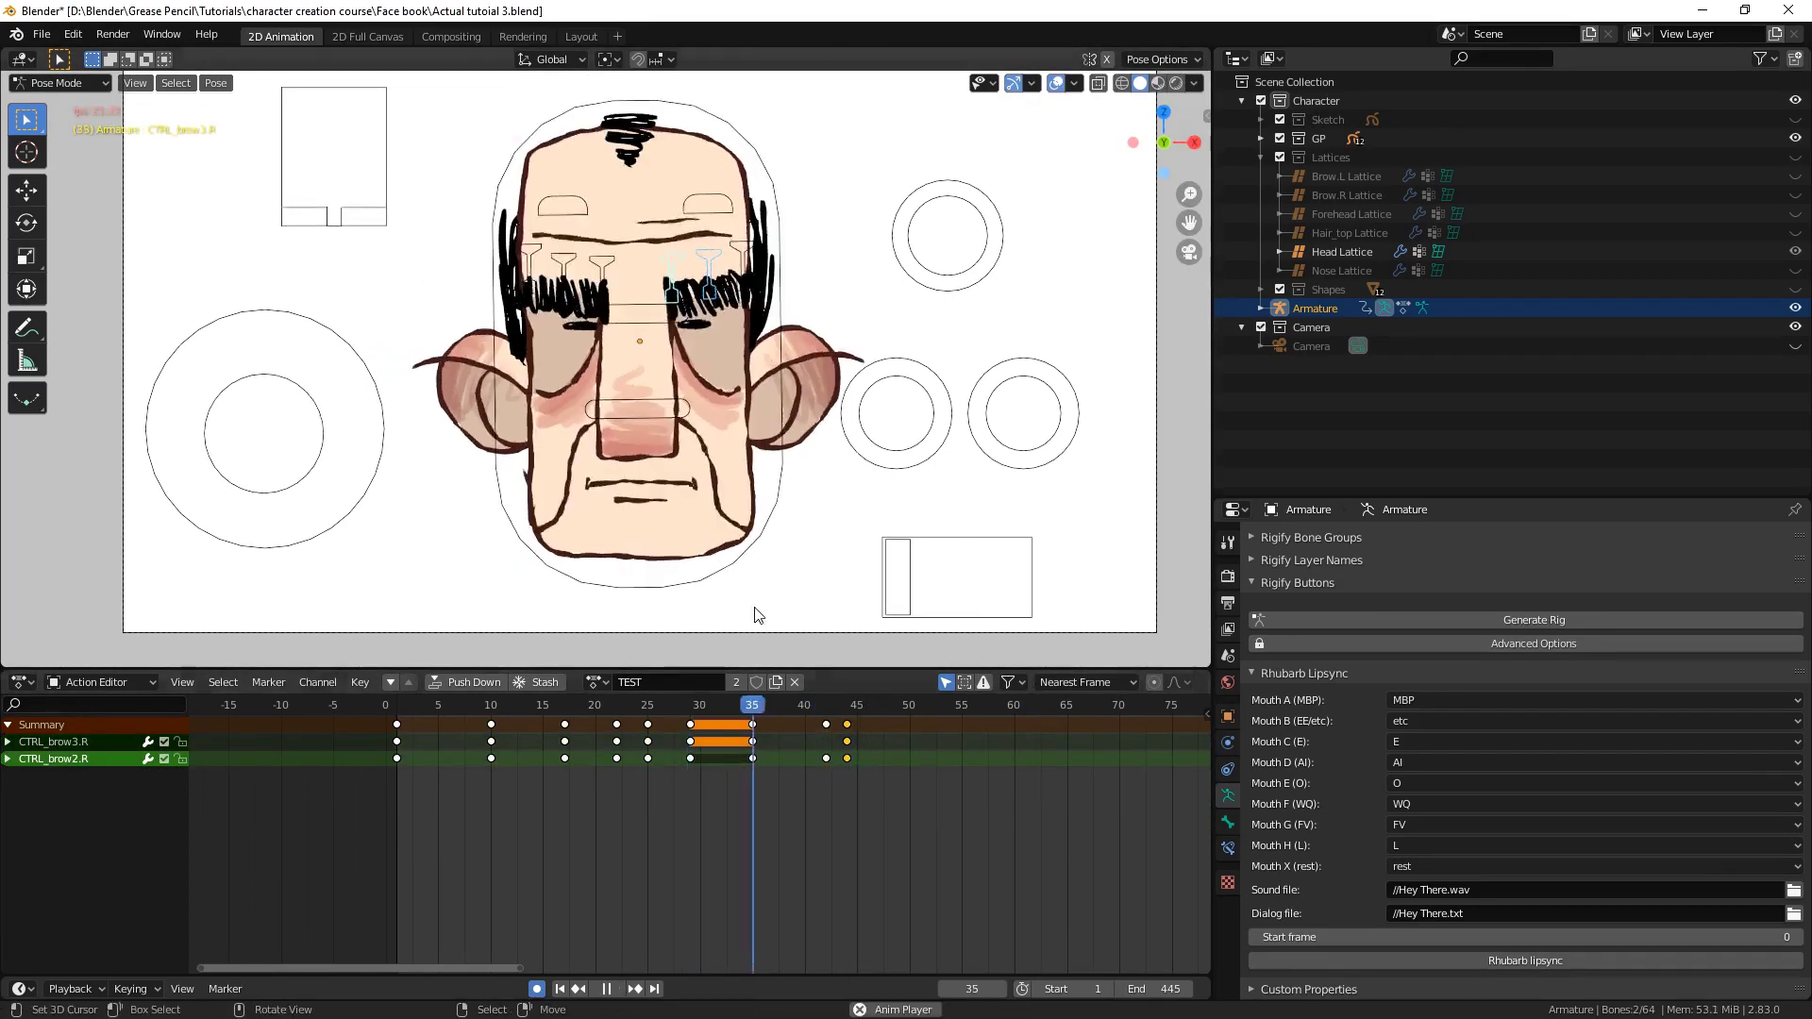
pyautogui.press('Escape')
pyautogui.click(847, 758)
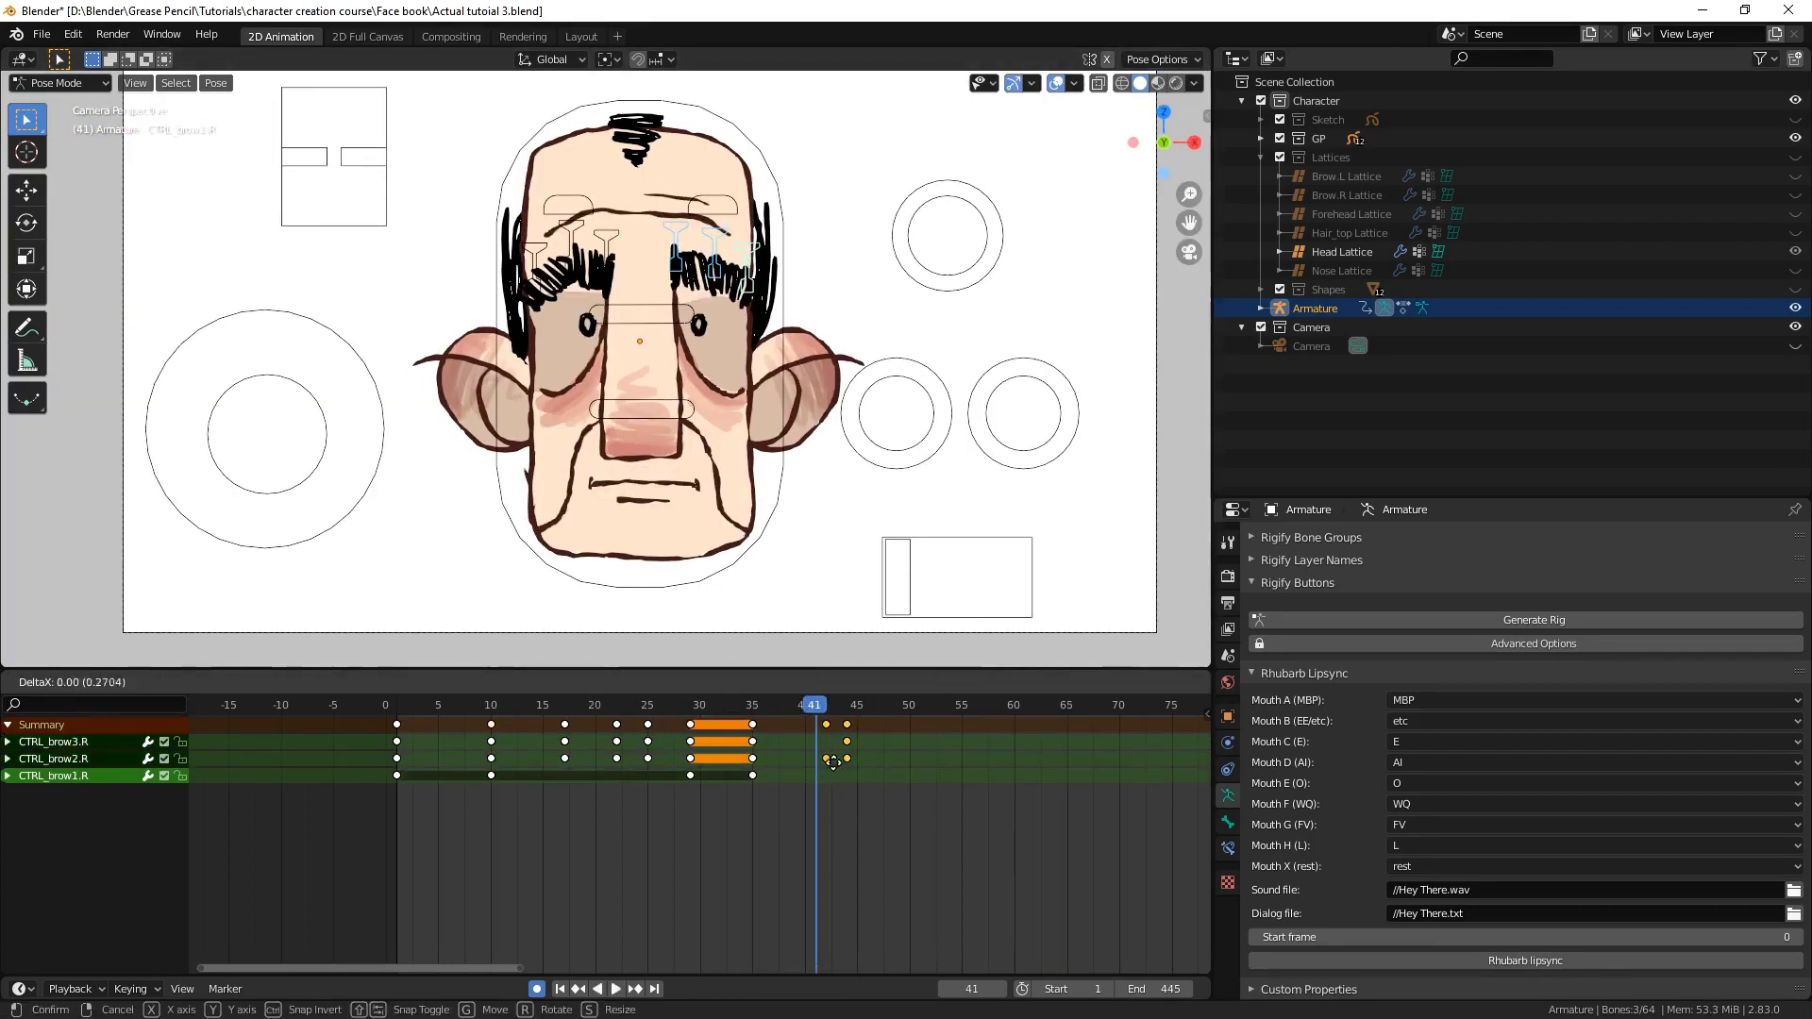
pyautogui.moveTo(798, 814); pyautogui.dragTo(920, 752)
# Key CTRL_head's location, rotation and scale at frame 51, then move the head right and up
pyautogui.rightClick(775, 468)
pyautogui.press('i')
pyautogui.click(771, 469)
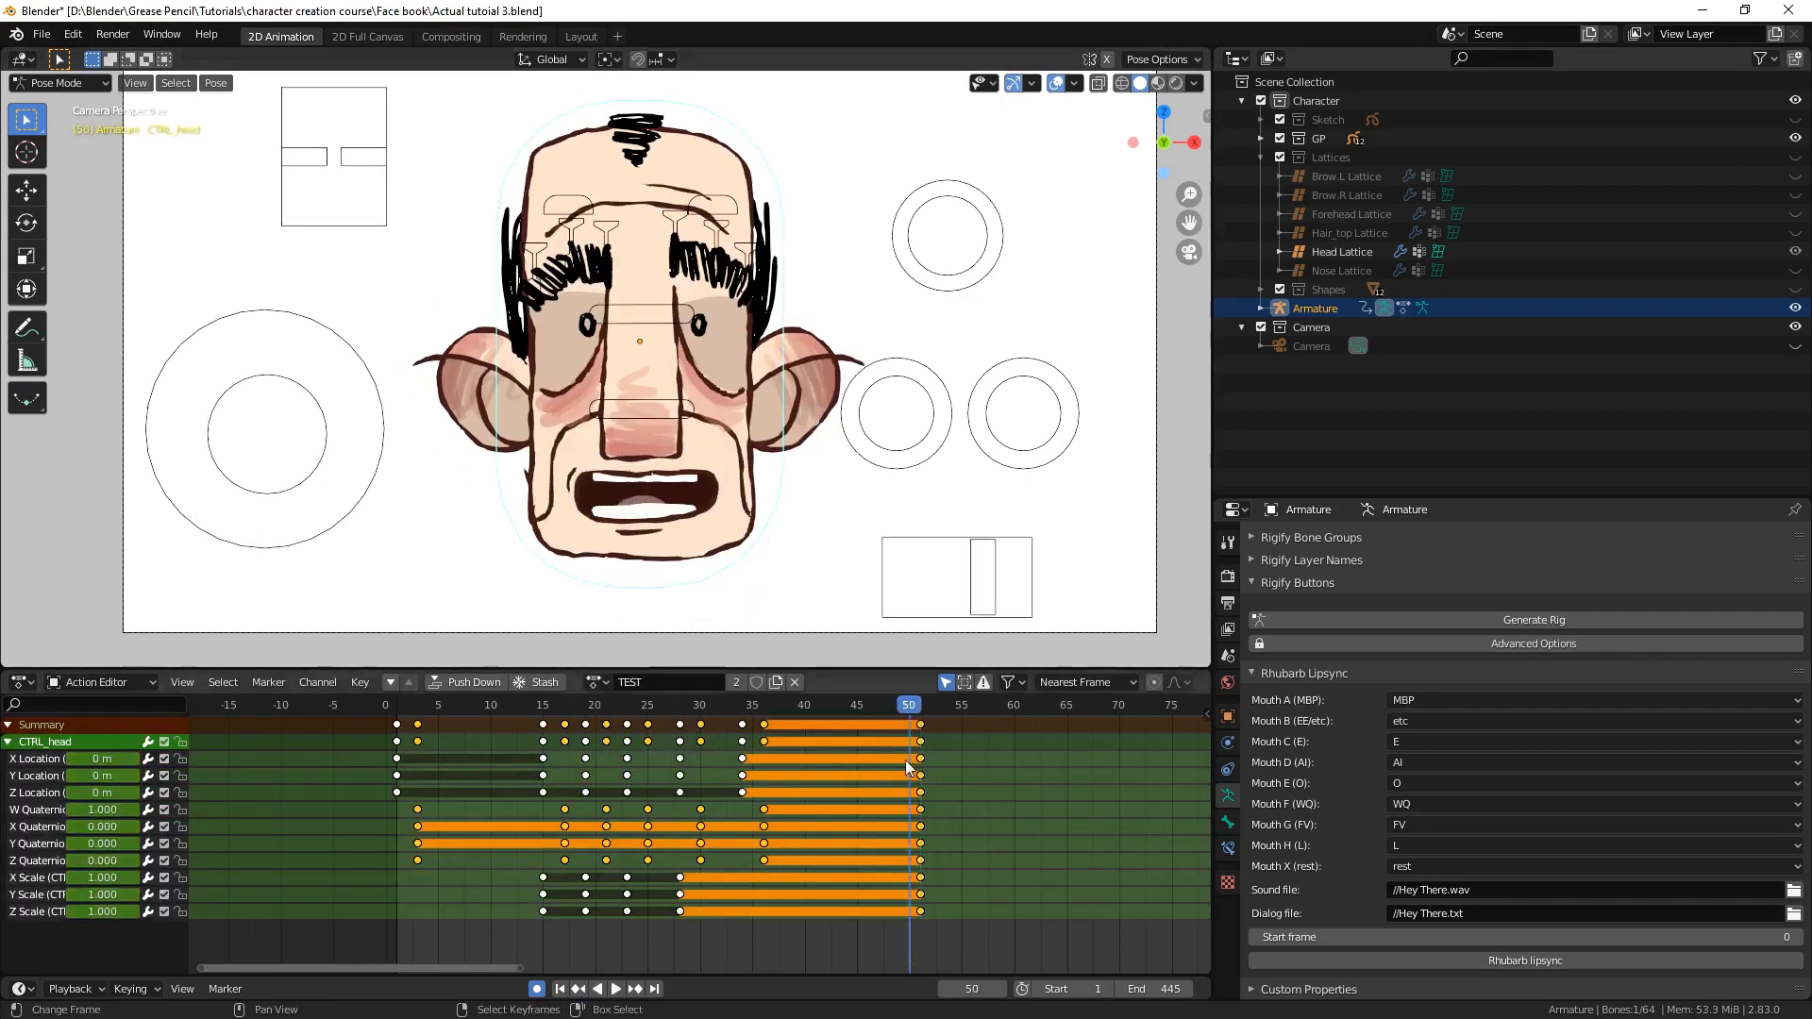
pyautogui.click(841, 732)
pyautogui.press('g')
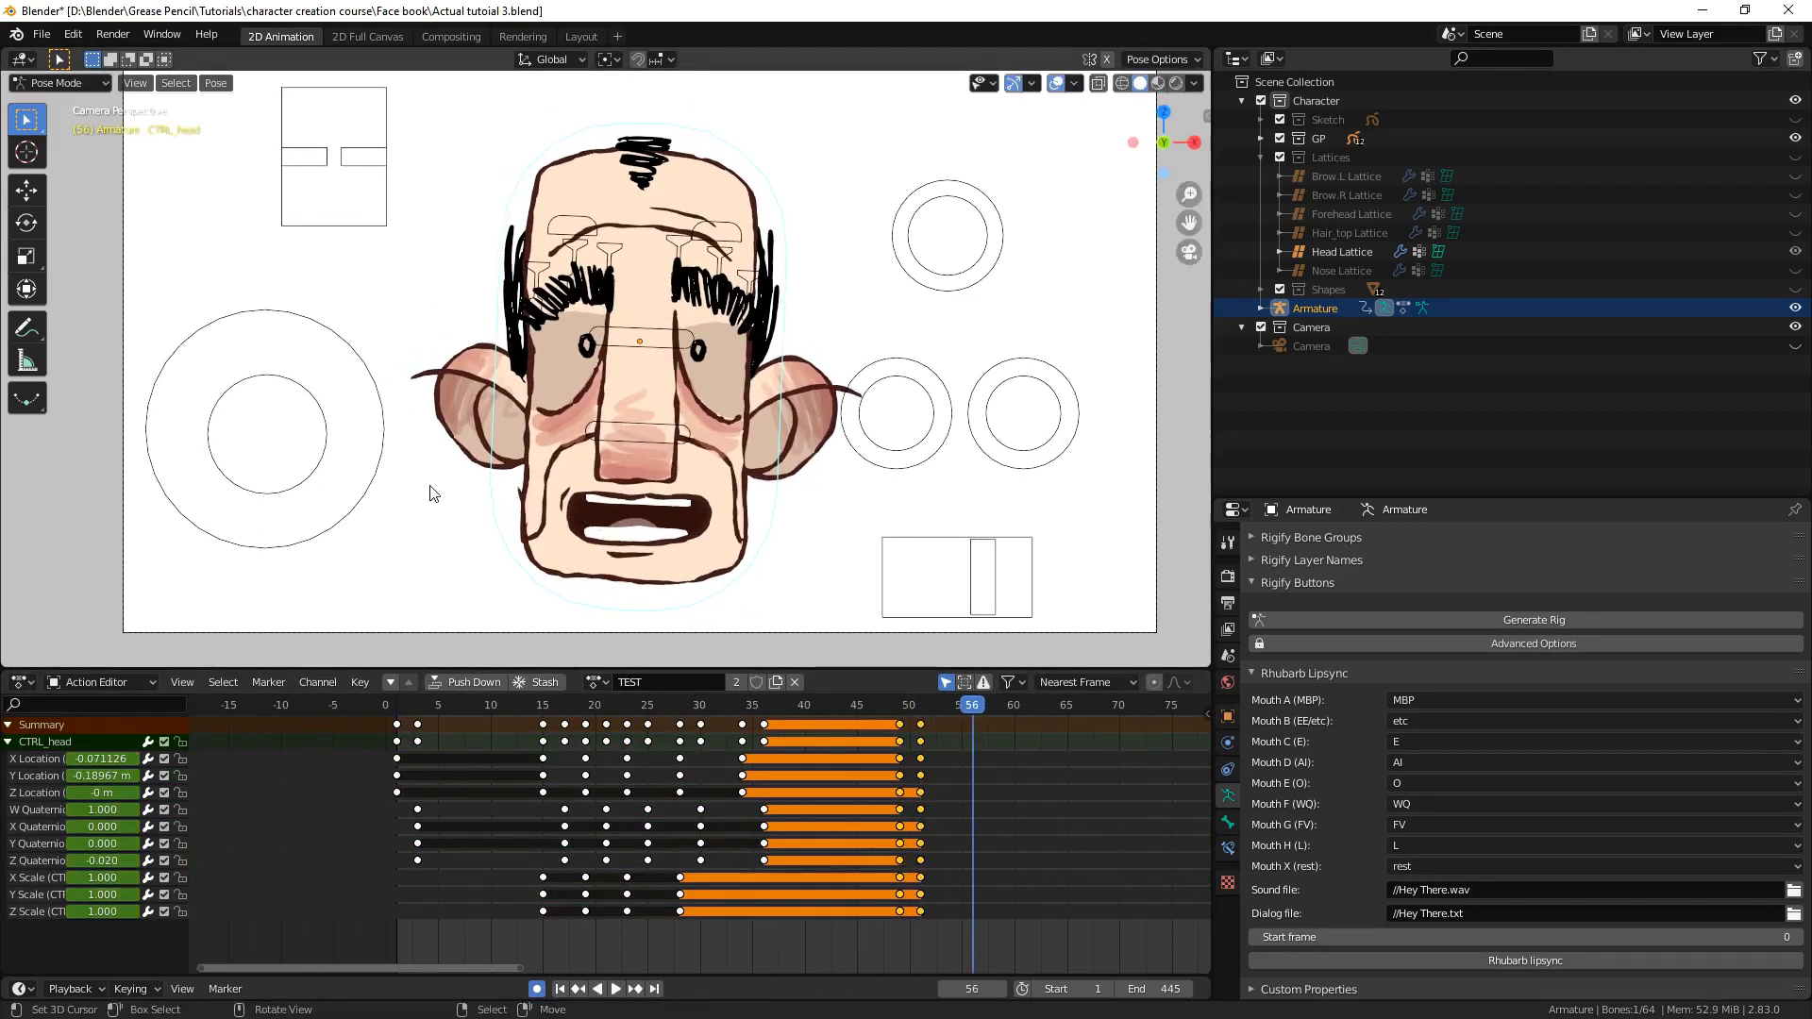
pyautogui.click(455, 489)
# Compare frames 64 and 51, then select the head-turn control
pyautogui.click(985, 815)
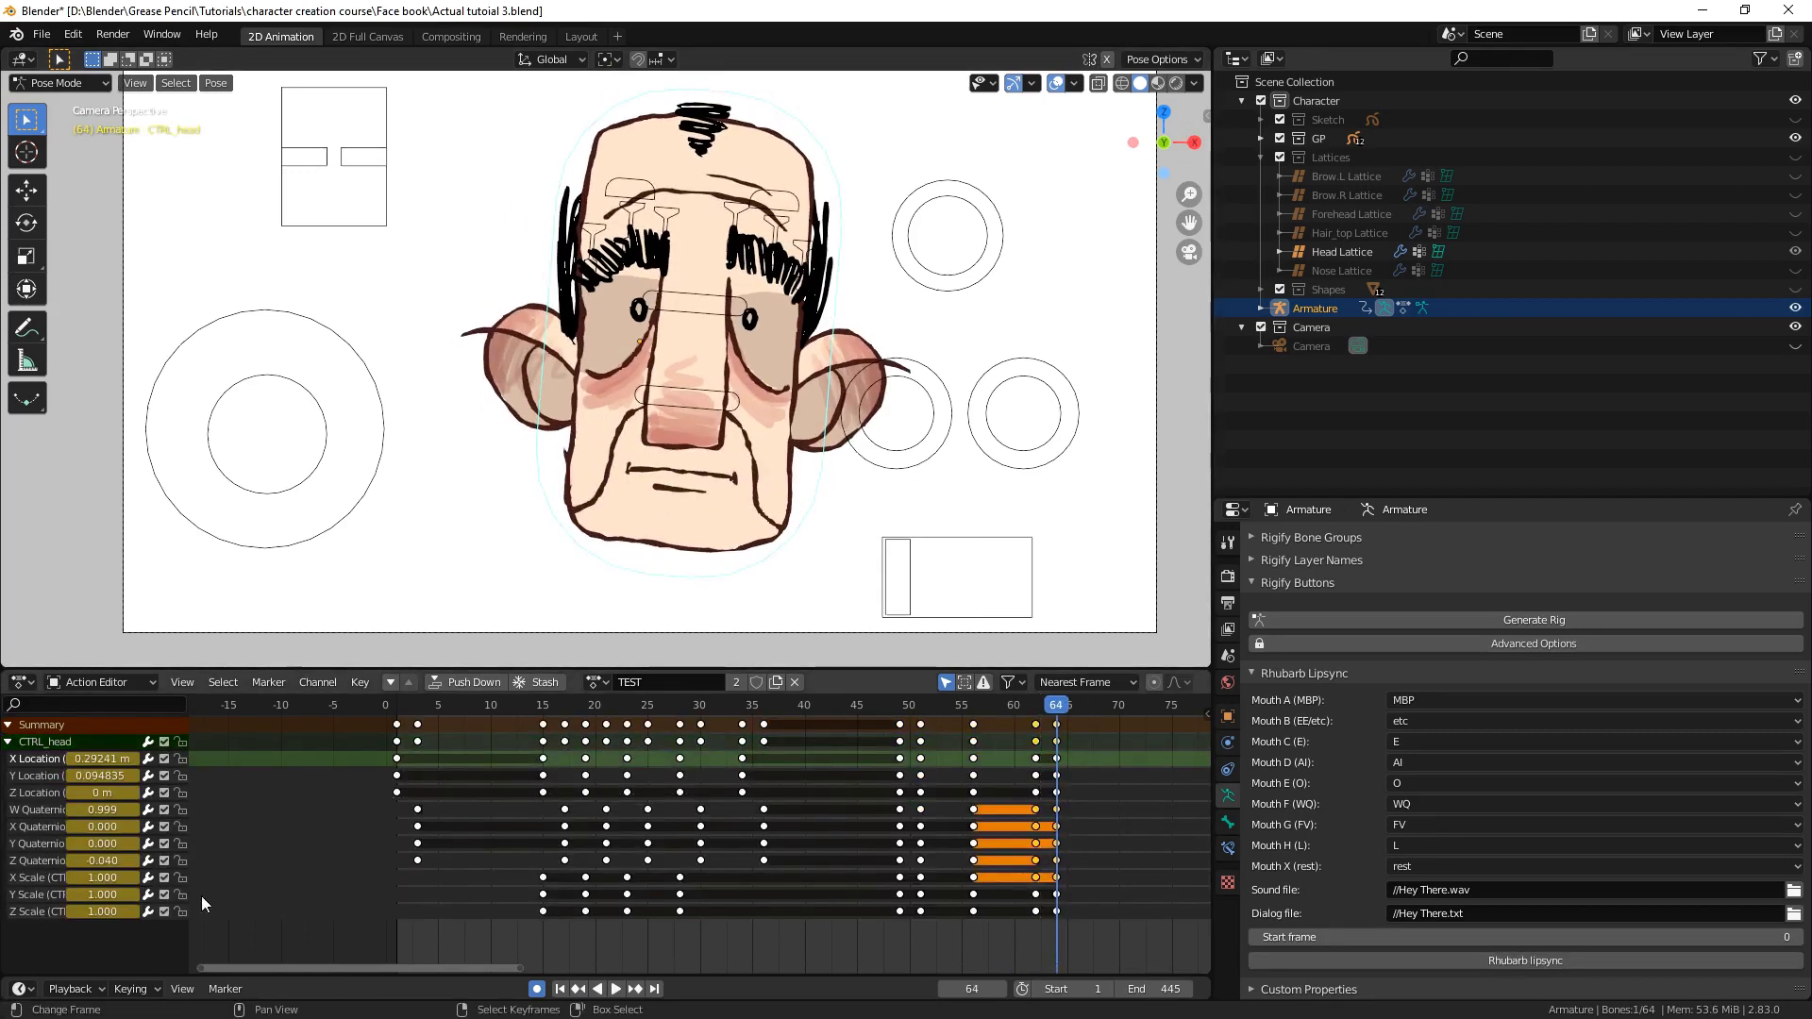
pyautogui.moveTo(1054, 704); pyautogui.dragTo(922, 690)
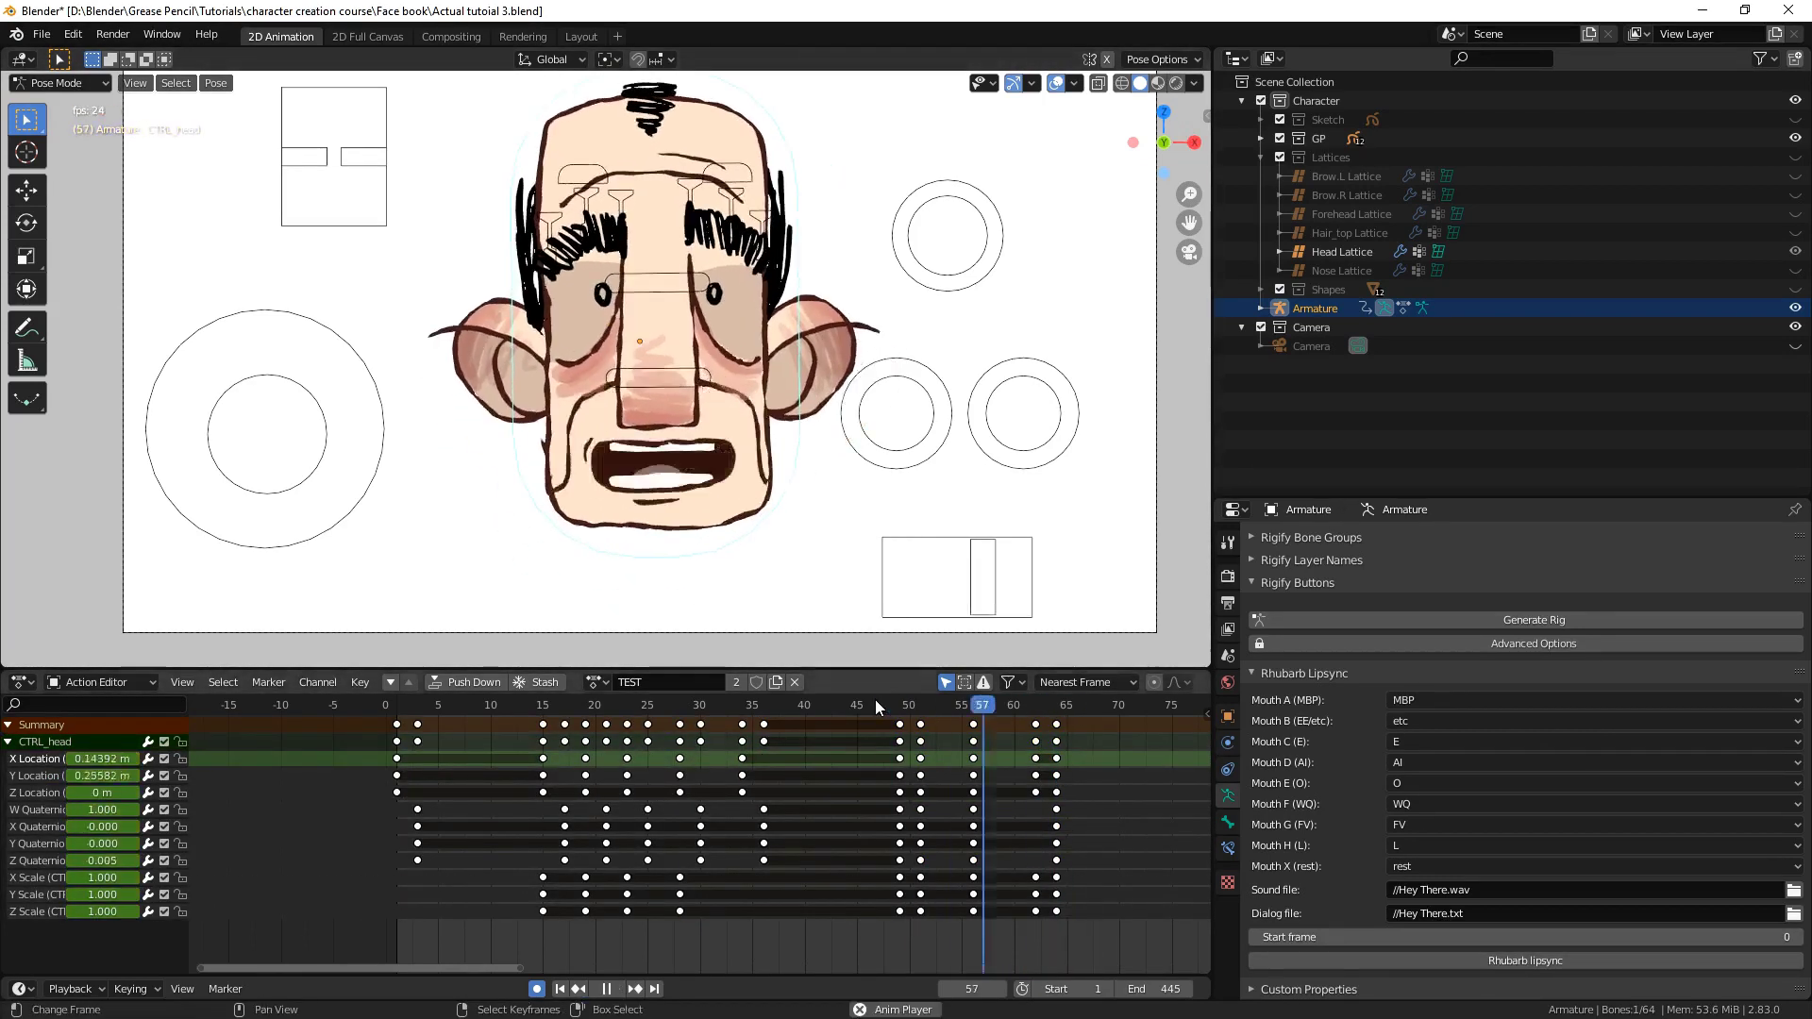
pyautogui.click(922, 250)
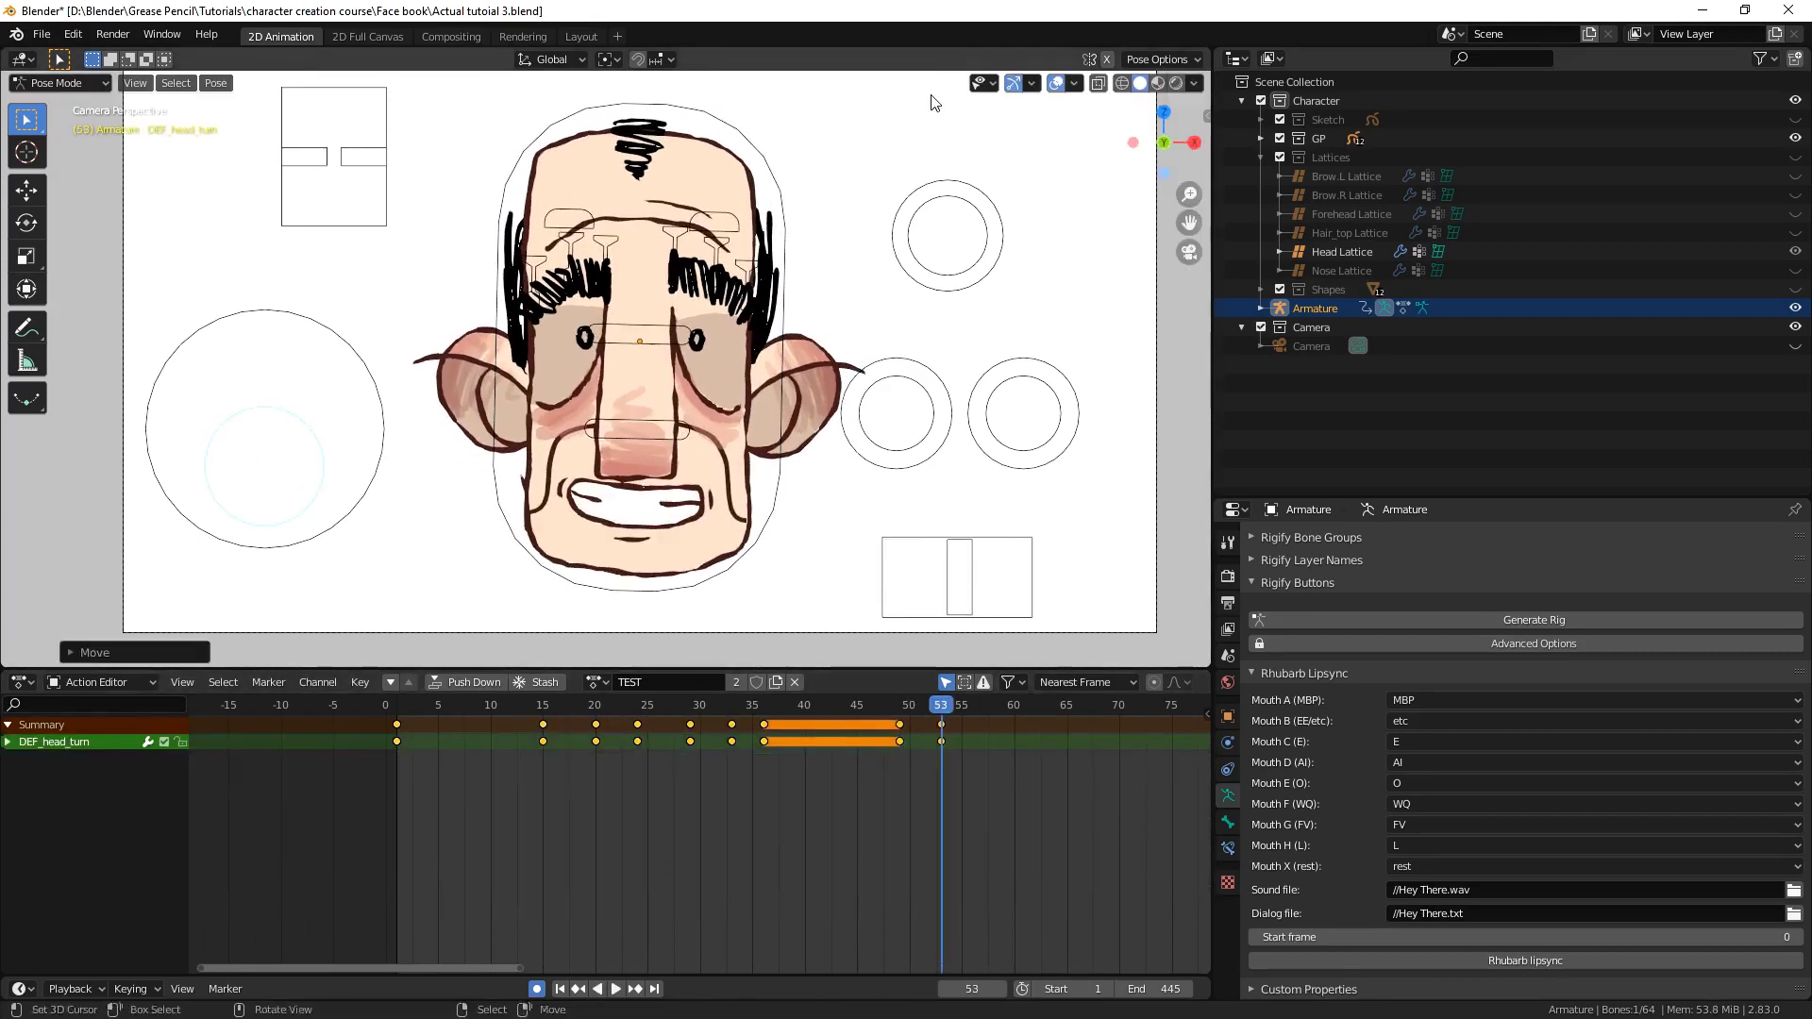
# Reposition the blink and left eyebrow controls for a new pose
pyautogui.press('space')
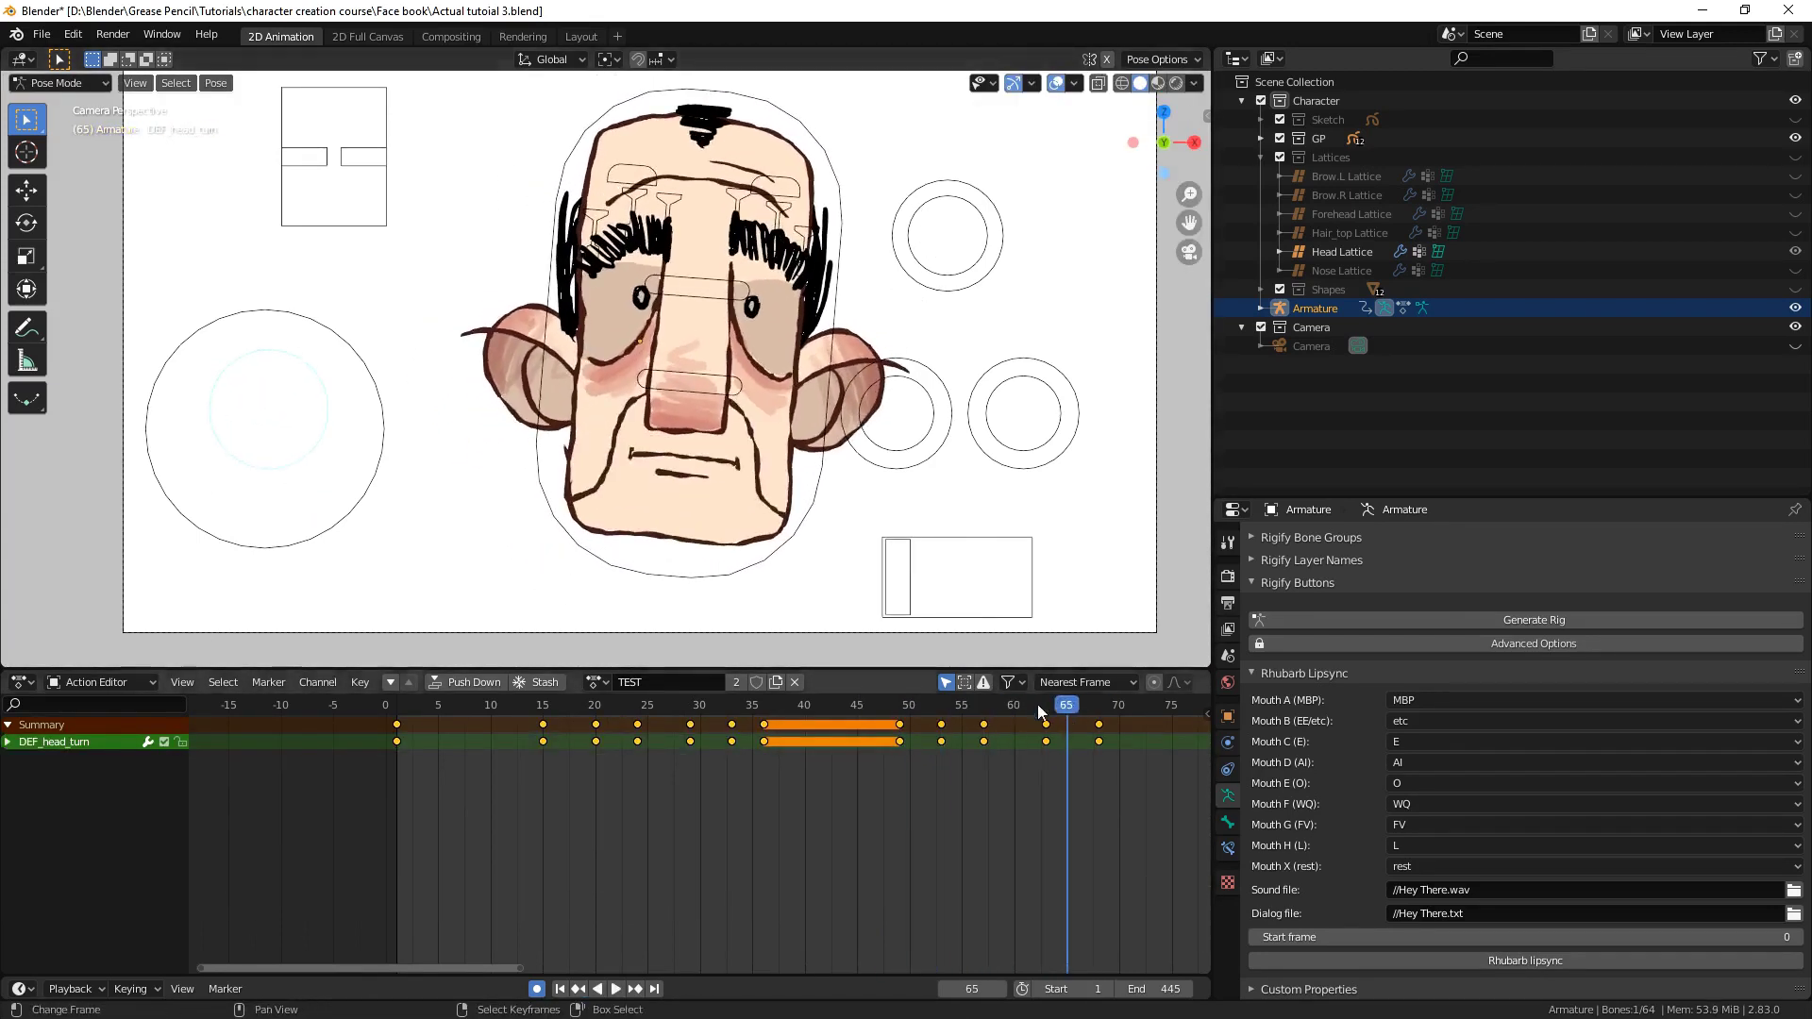
pyautogui.click(634, 347)
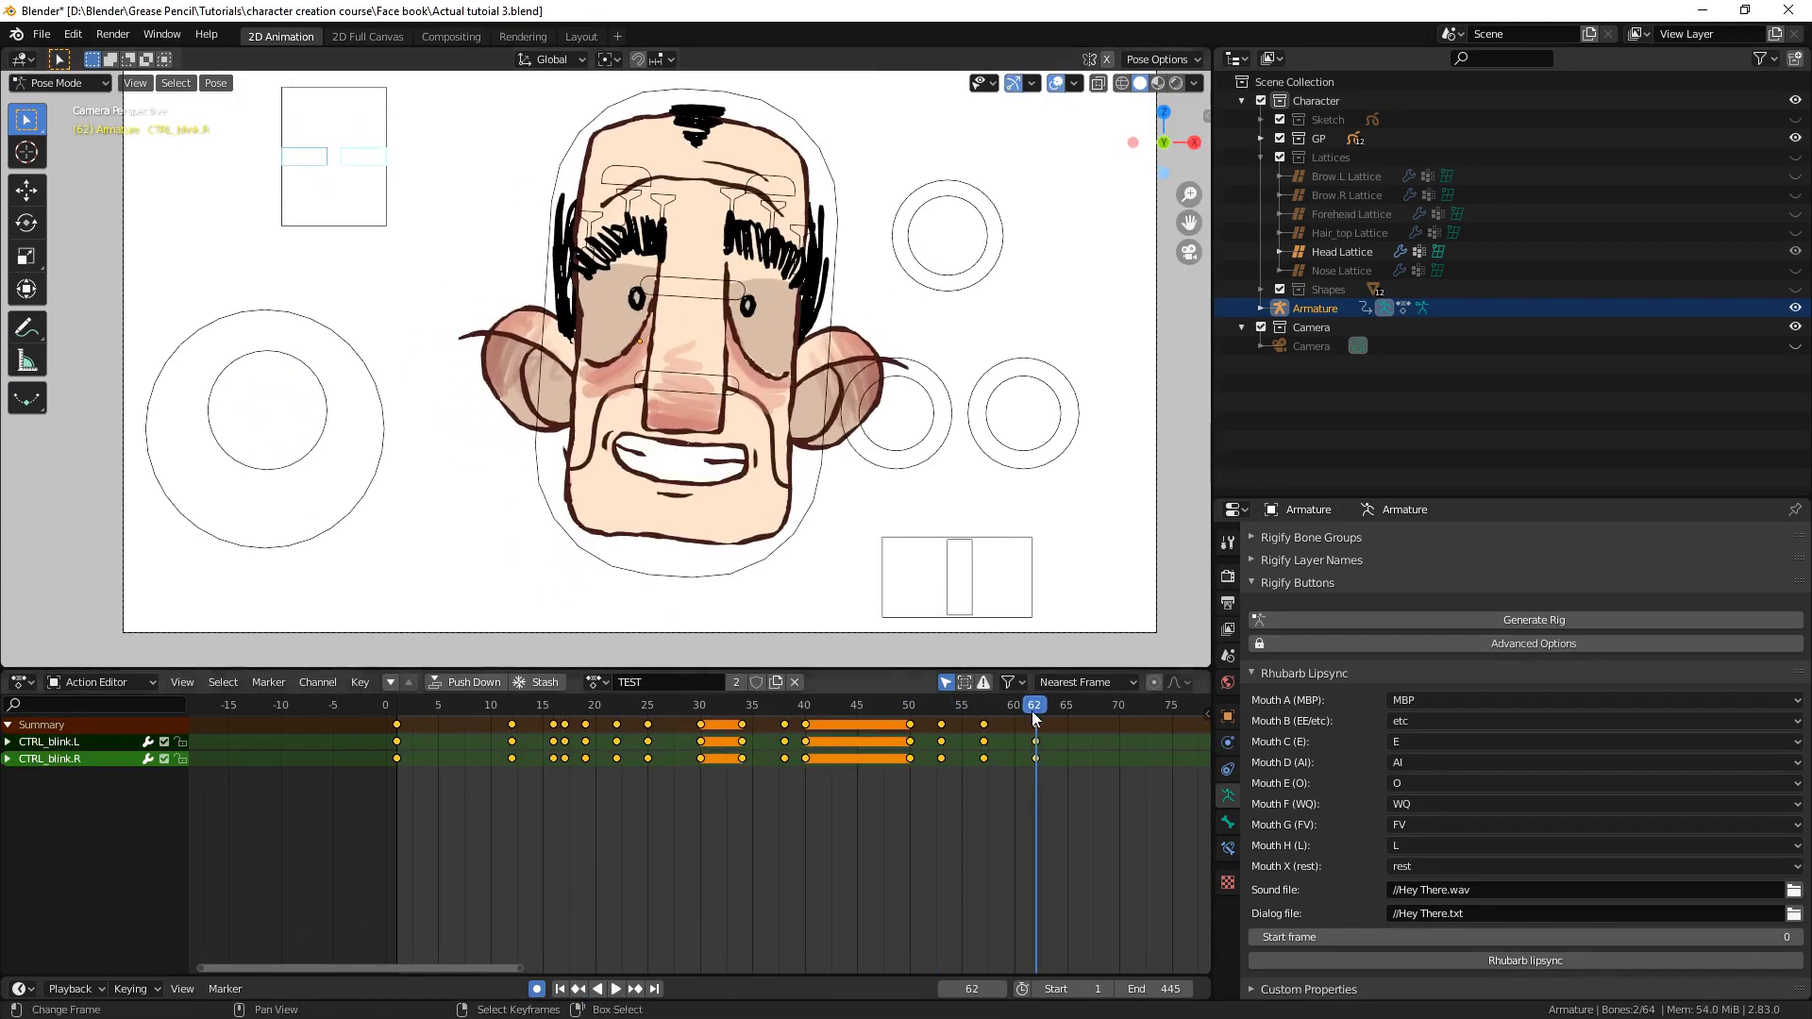
pyautogui.click(596, 259)
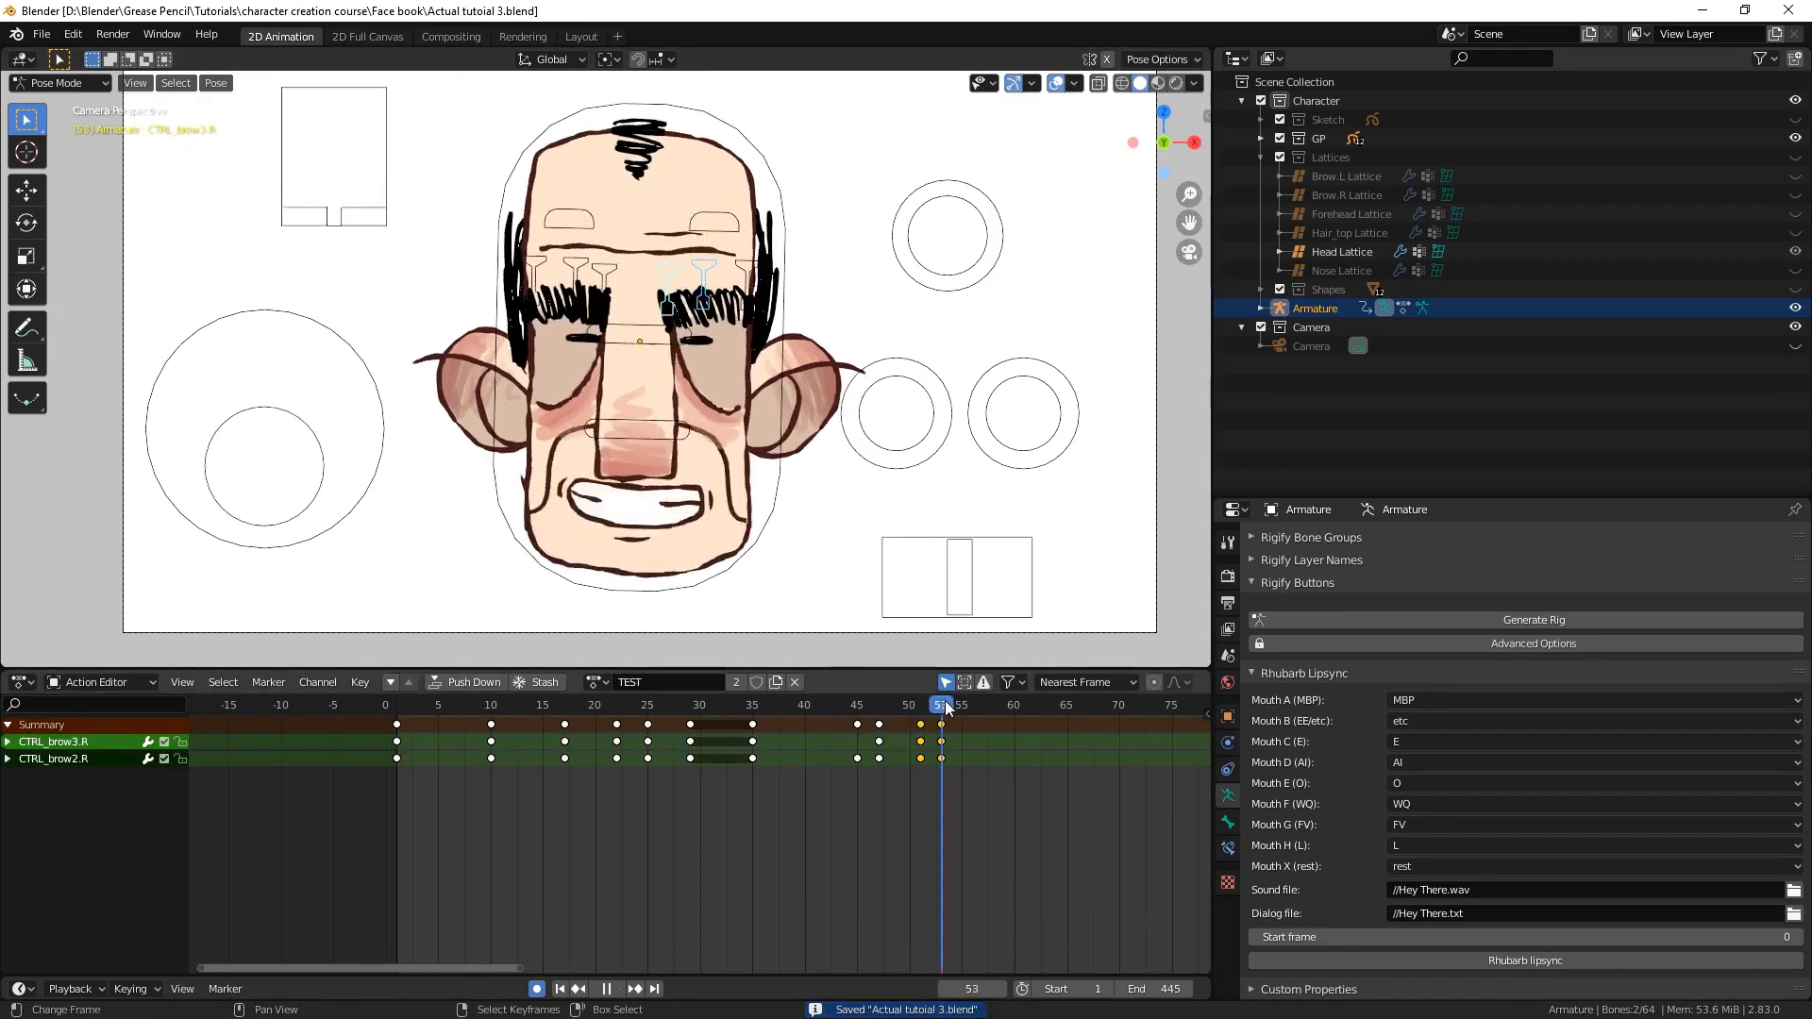
pyautogui.moveTo(693, 282); pyautogui.dragTo(723, 178)
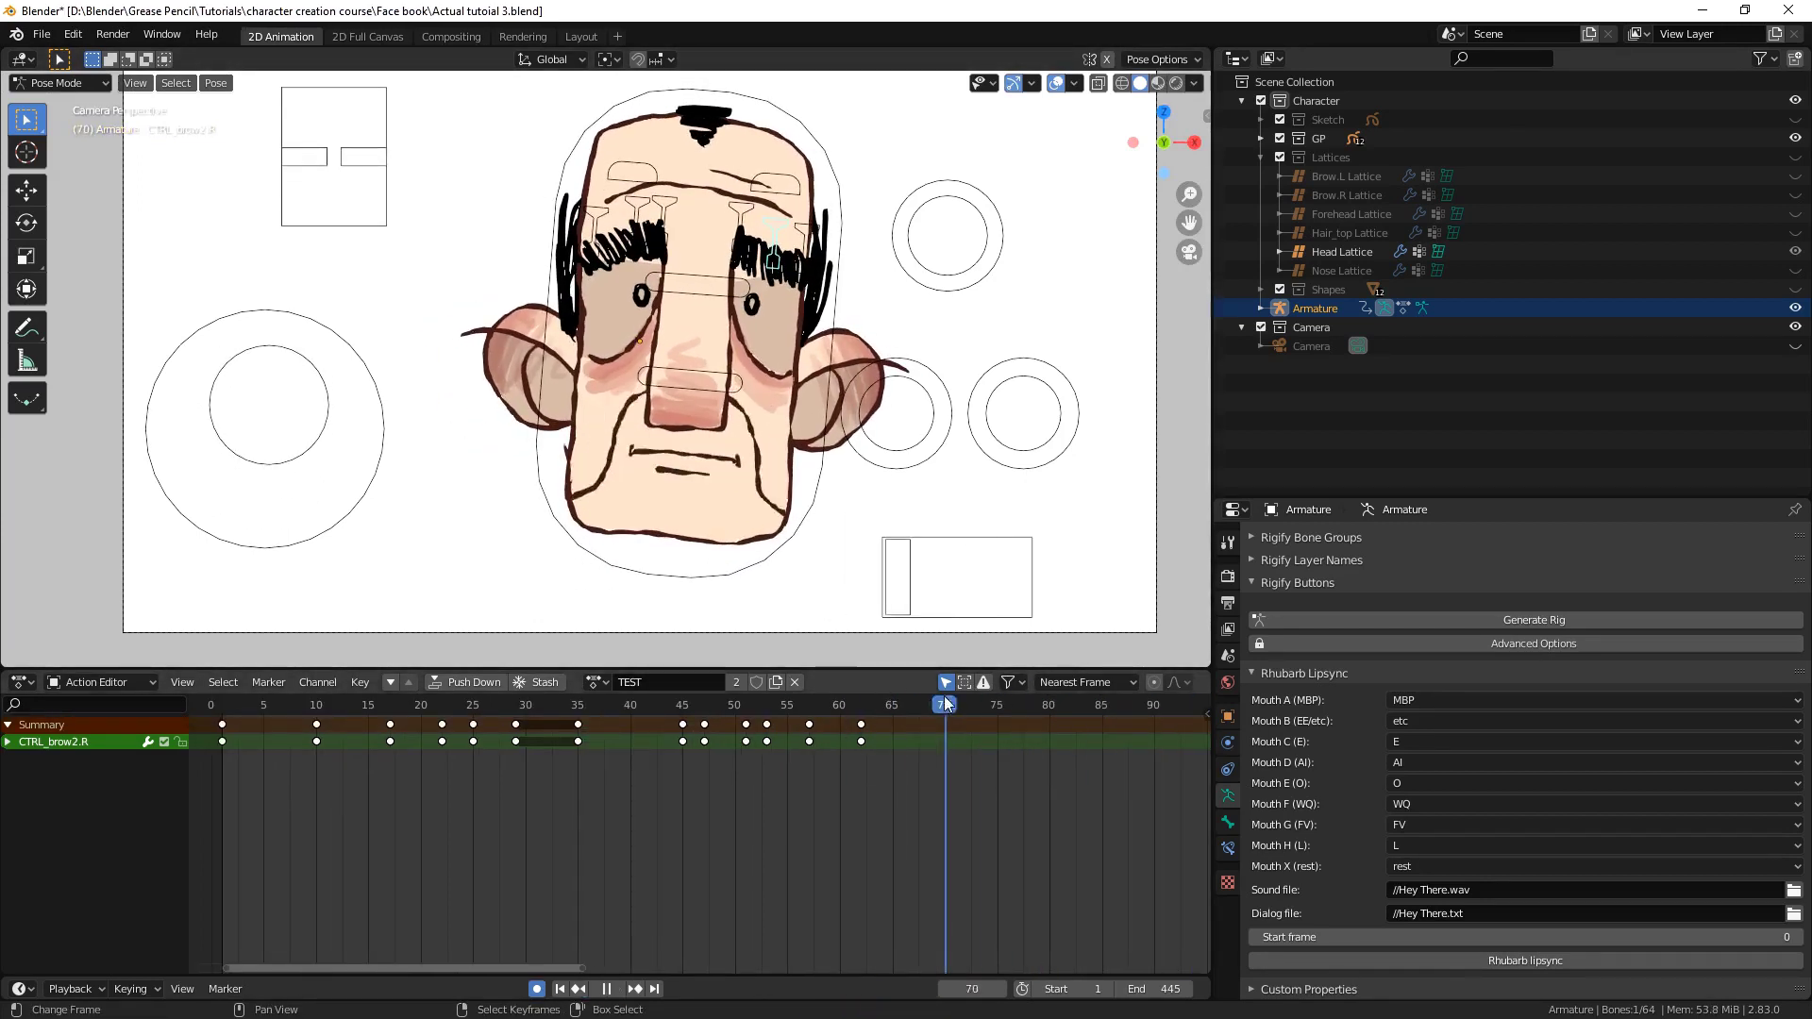
# Move the head right and select its last keys near frame 90
pyautogui.press('Escape')
pyautogui.click(825, 514)
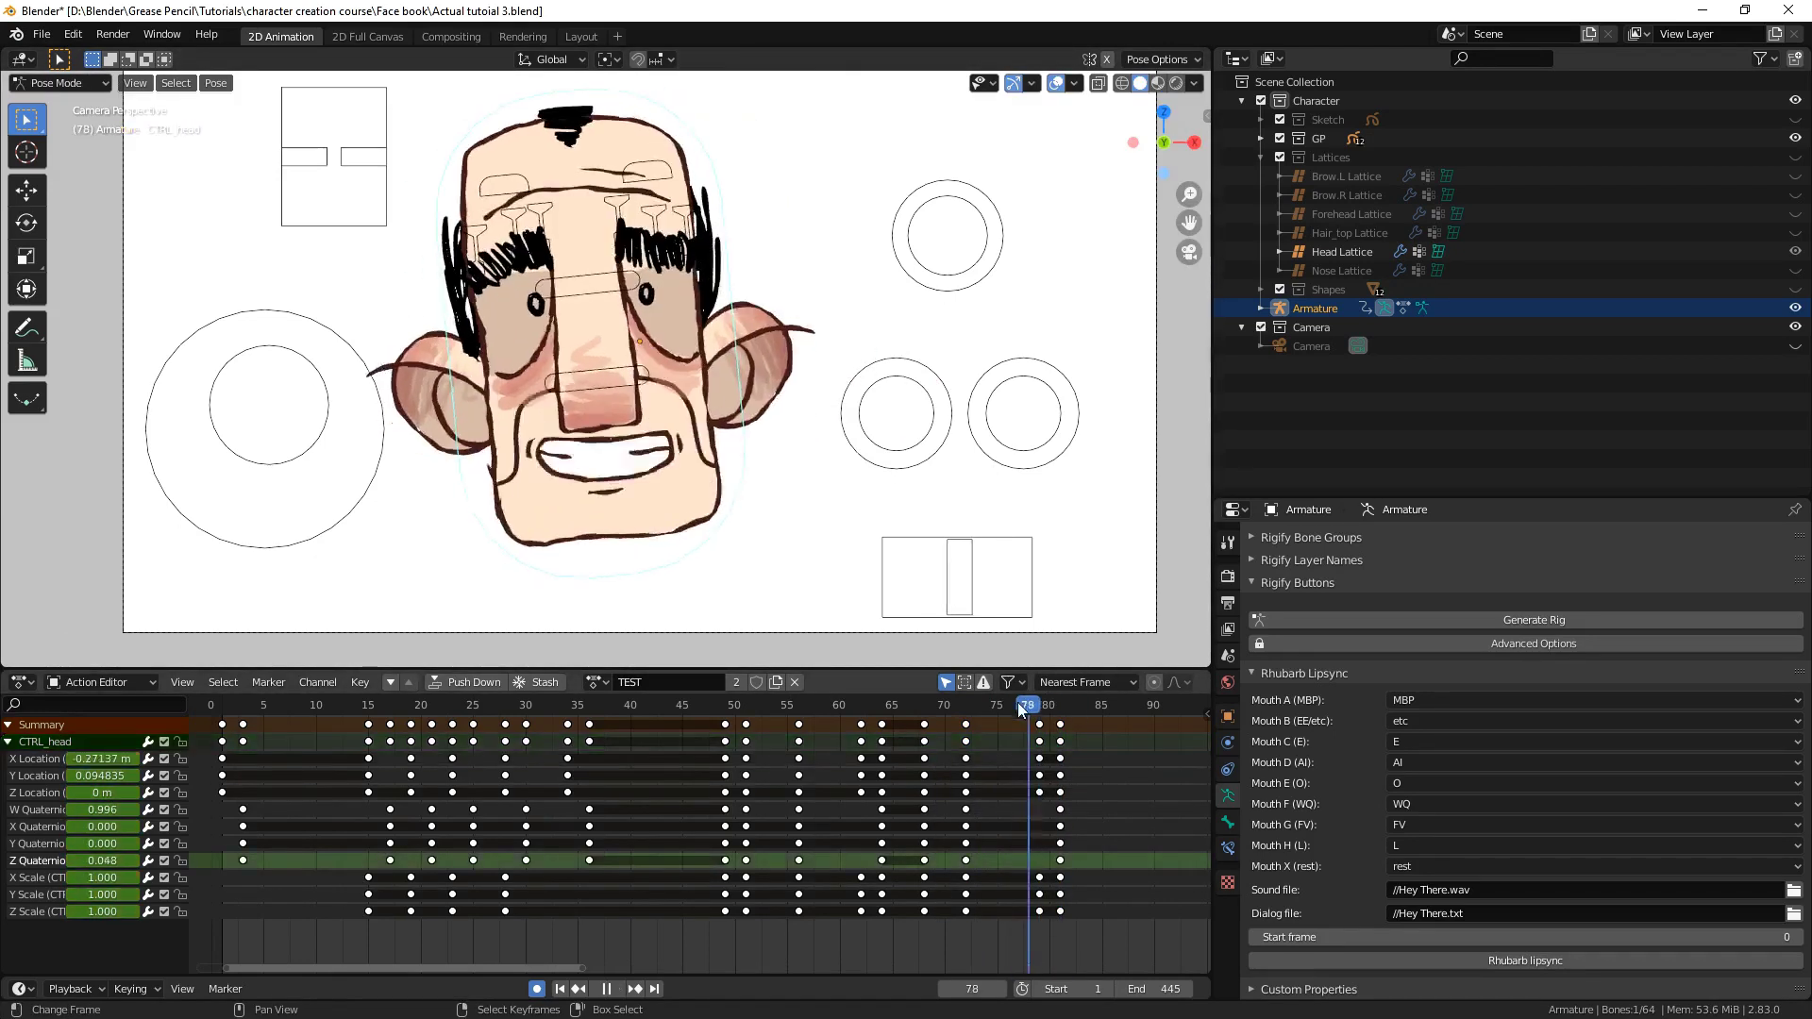
pyautogui.press('g')
pyautogui.click(910, 499)
pyautogui.click(1112, 846)
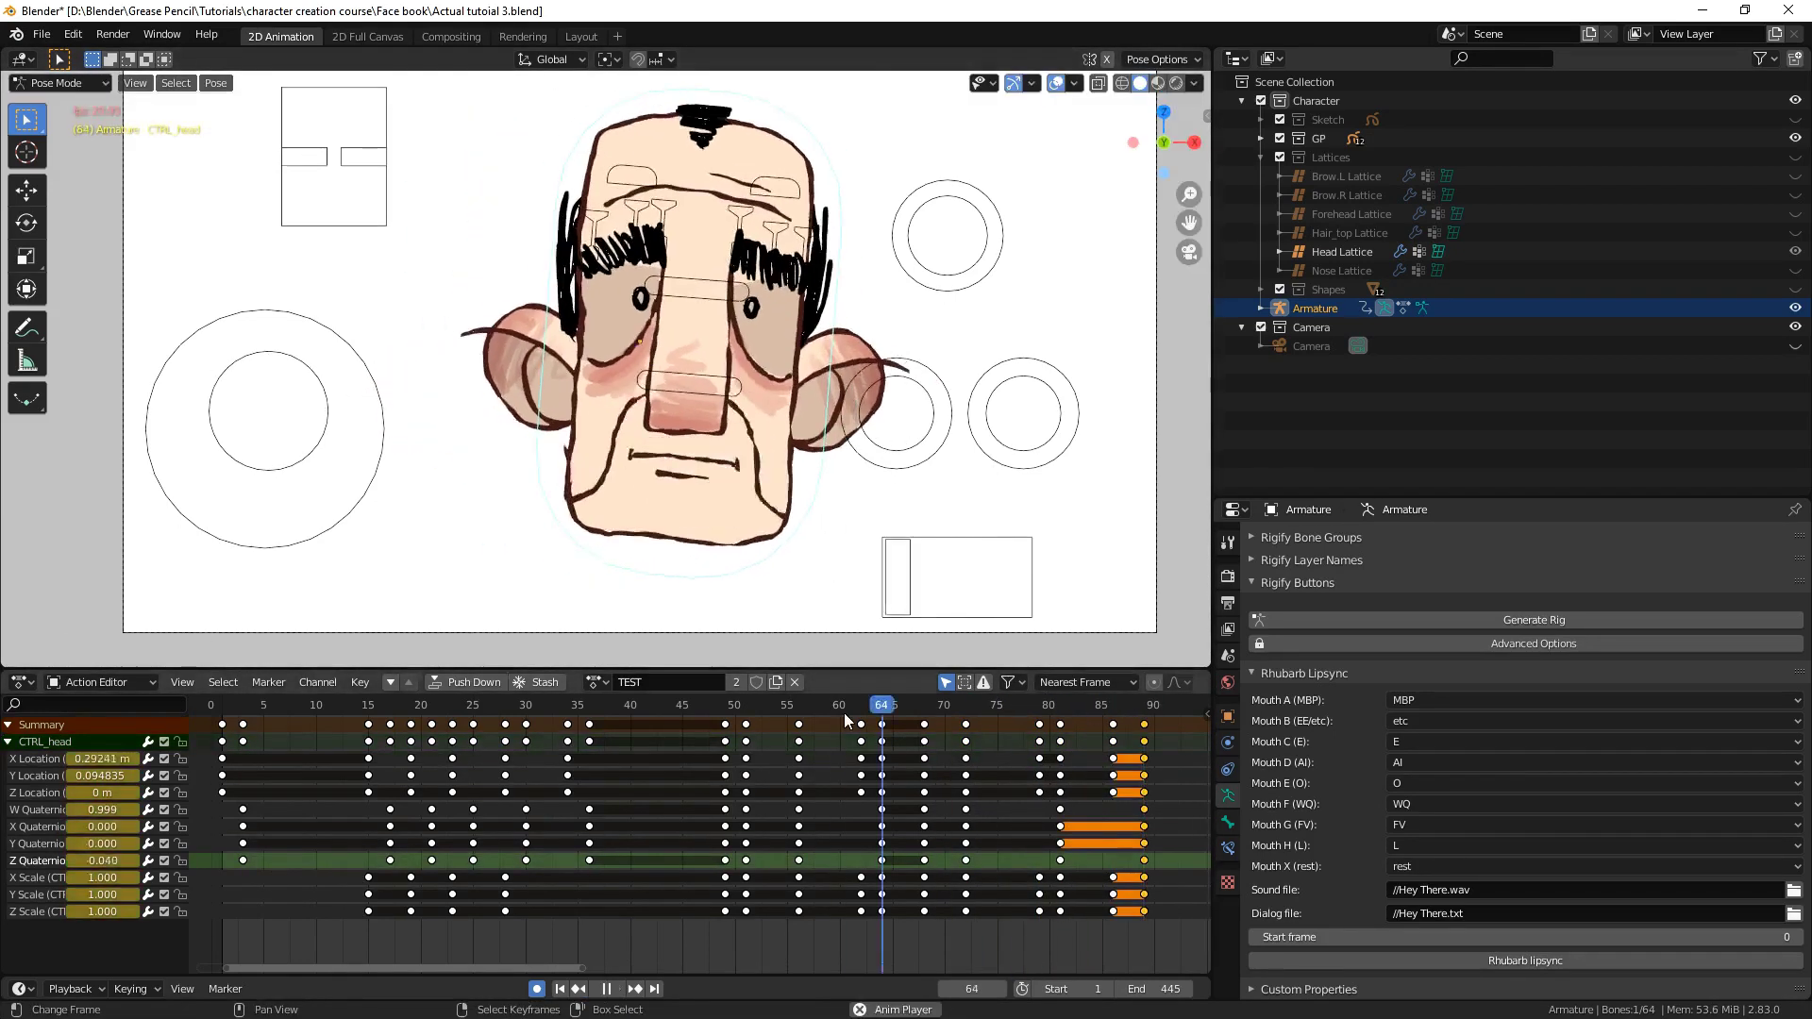
pyautogui.moveTo(844, 713); pyautogui.dragTo(934, 713)
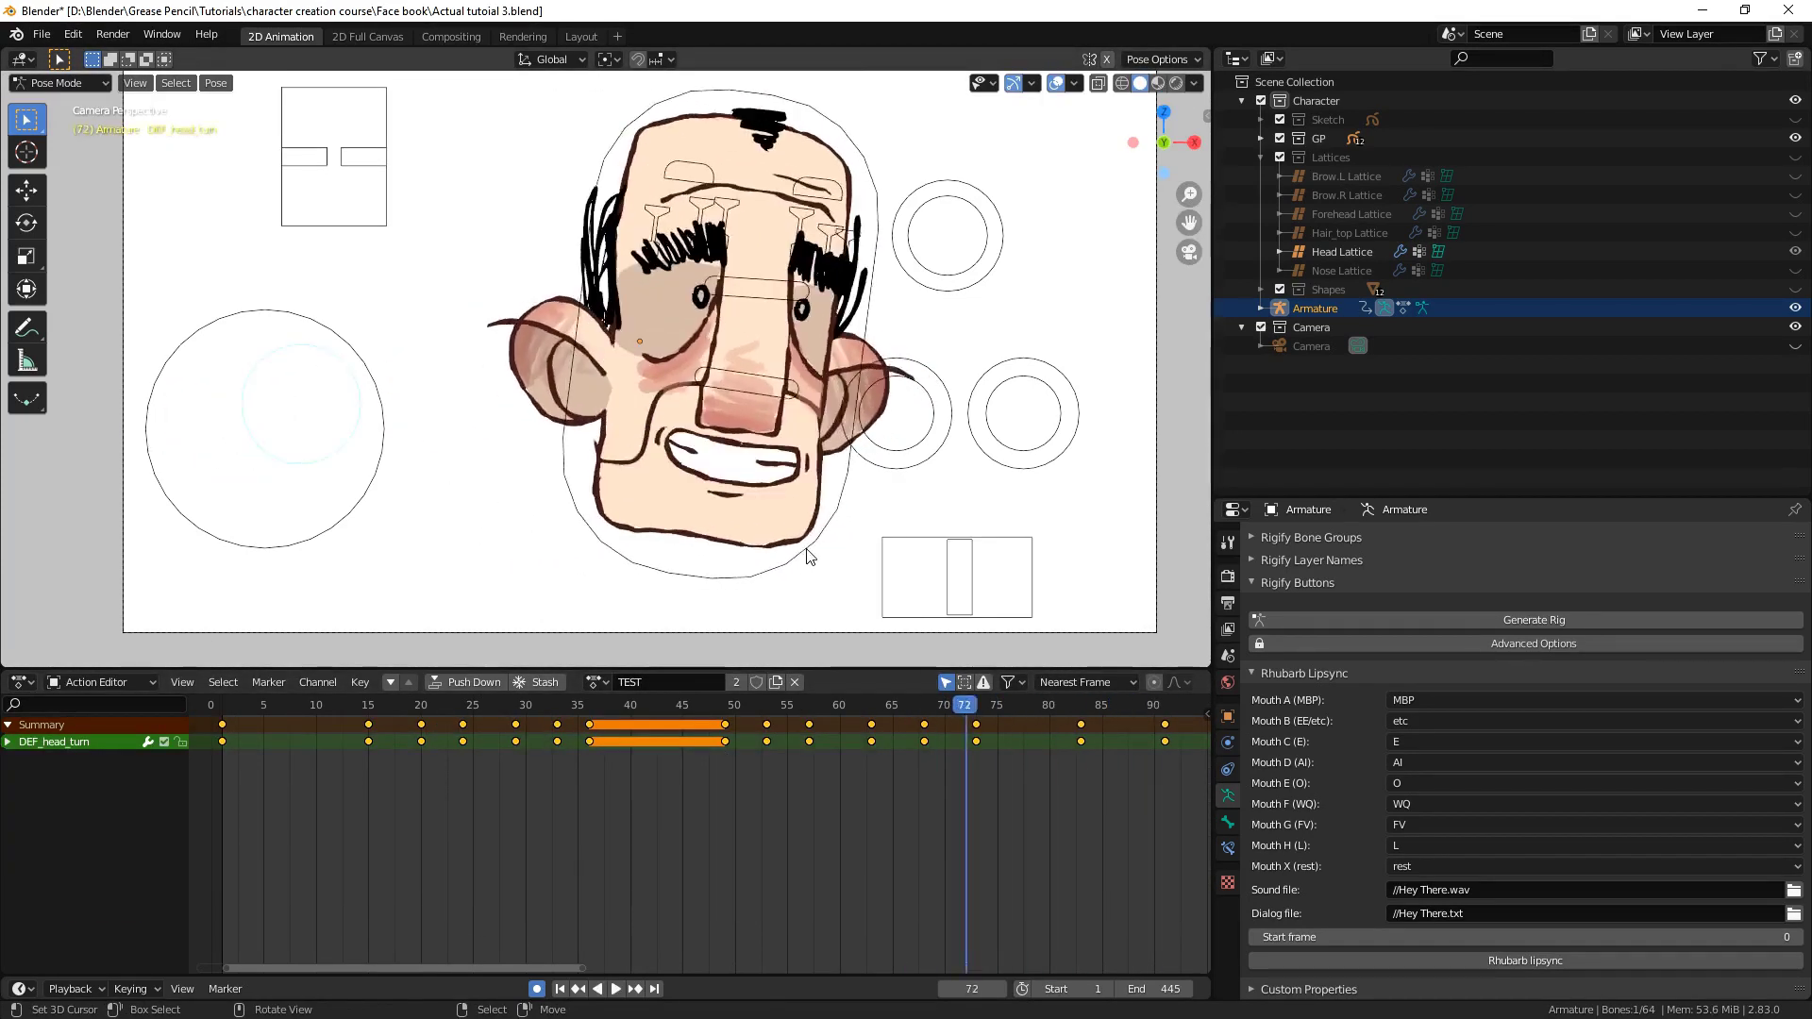
# Move the eye base control and keyframe the turned head pose
pyautogui.press('Left')
pyautogui.press('Left')
pyautogui.press('Left')
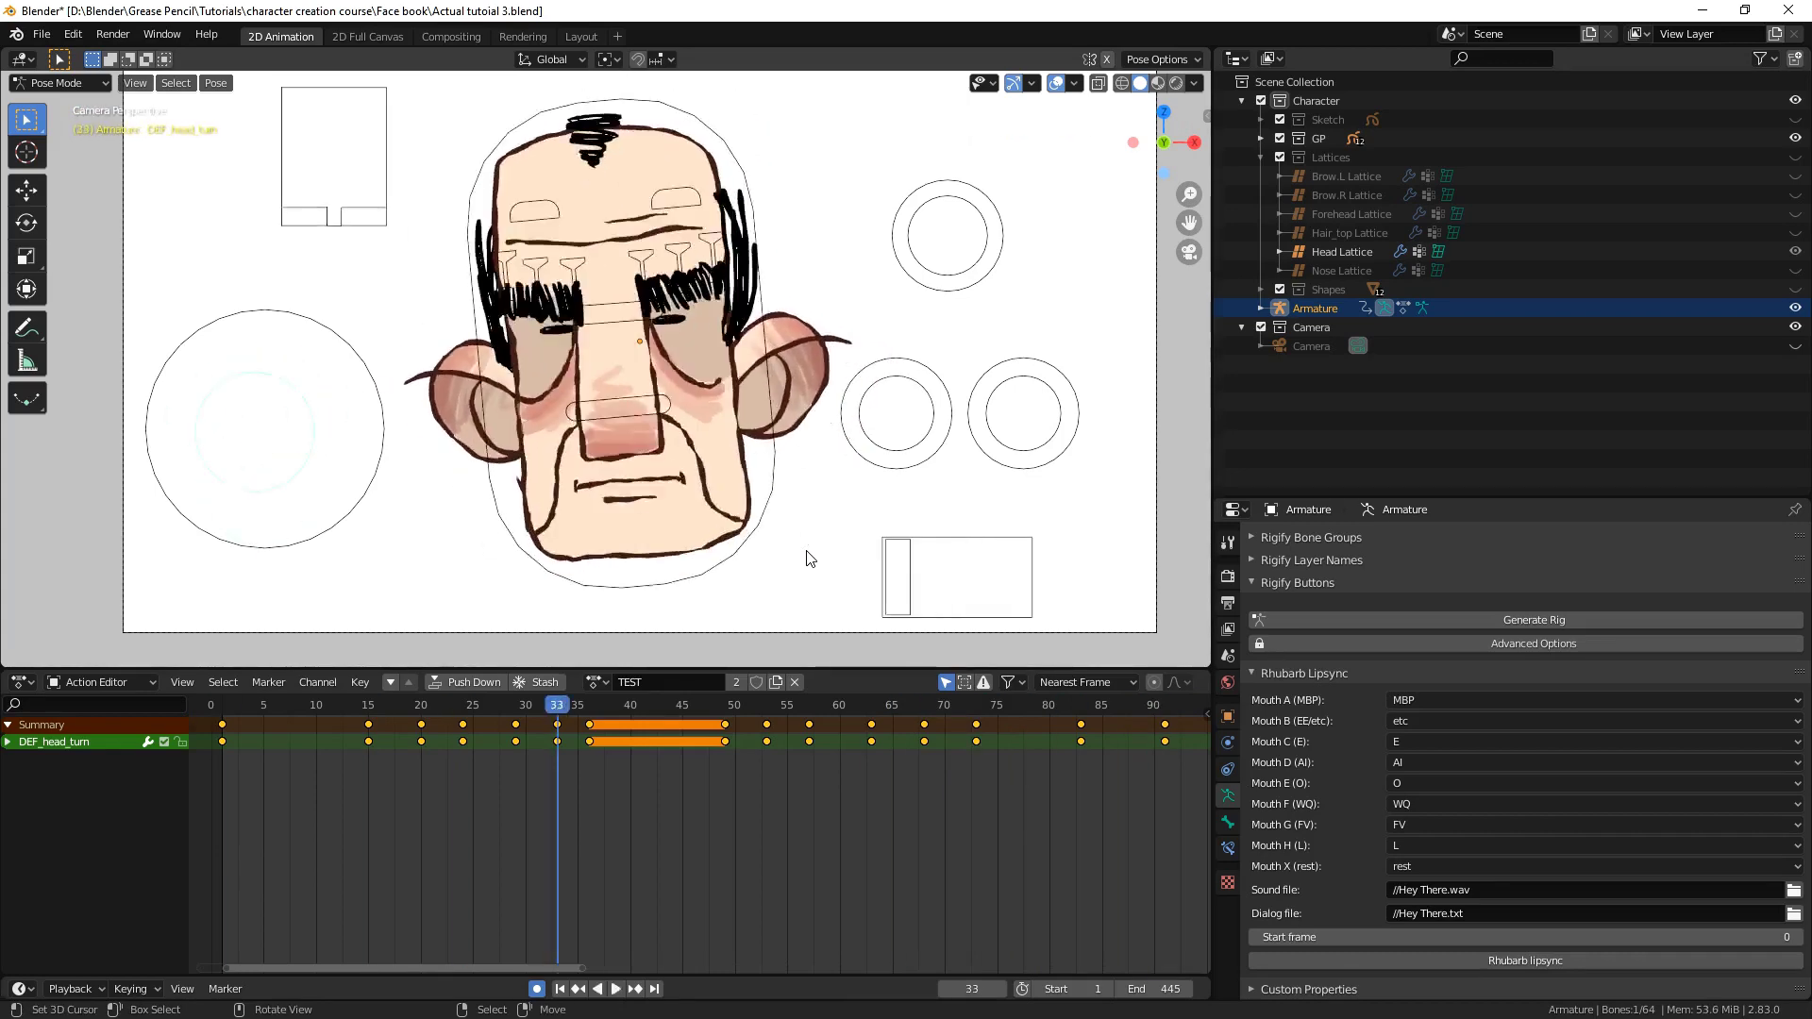
pyautogui.press('a')
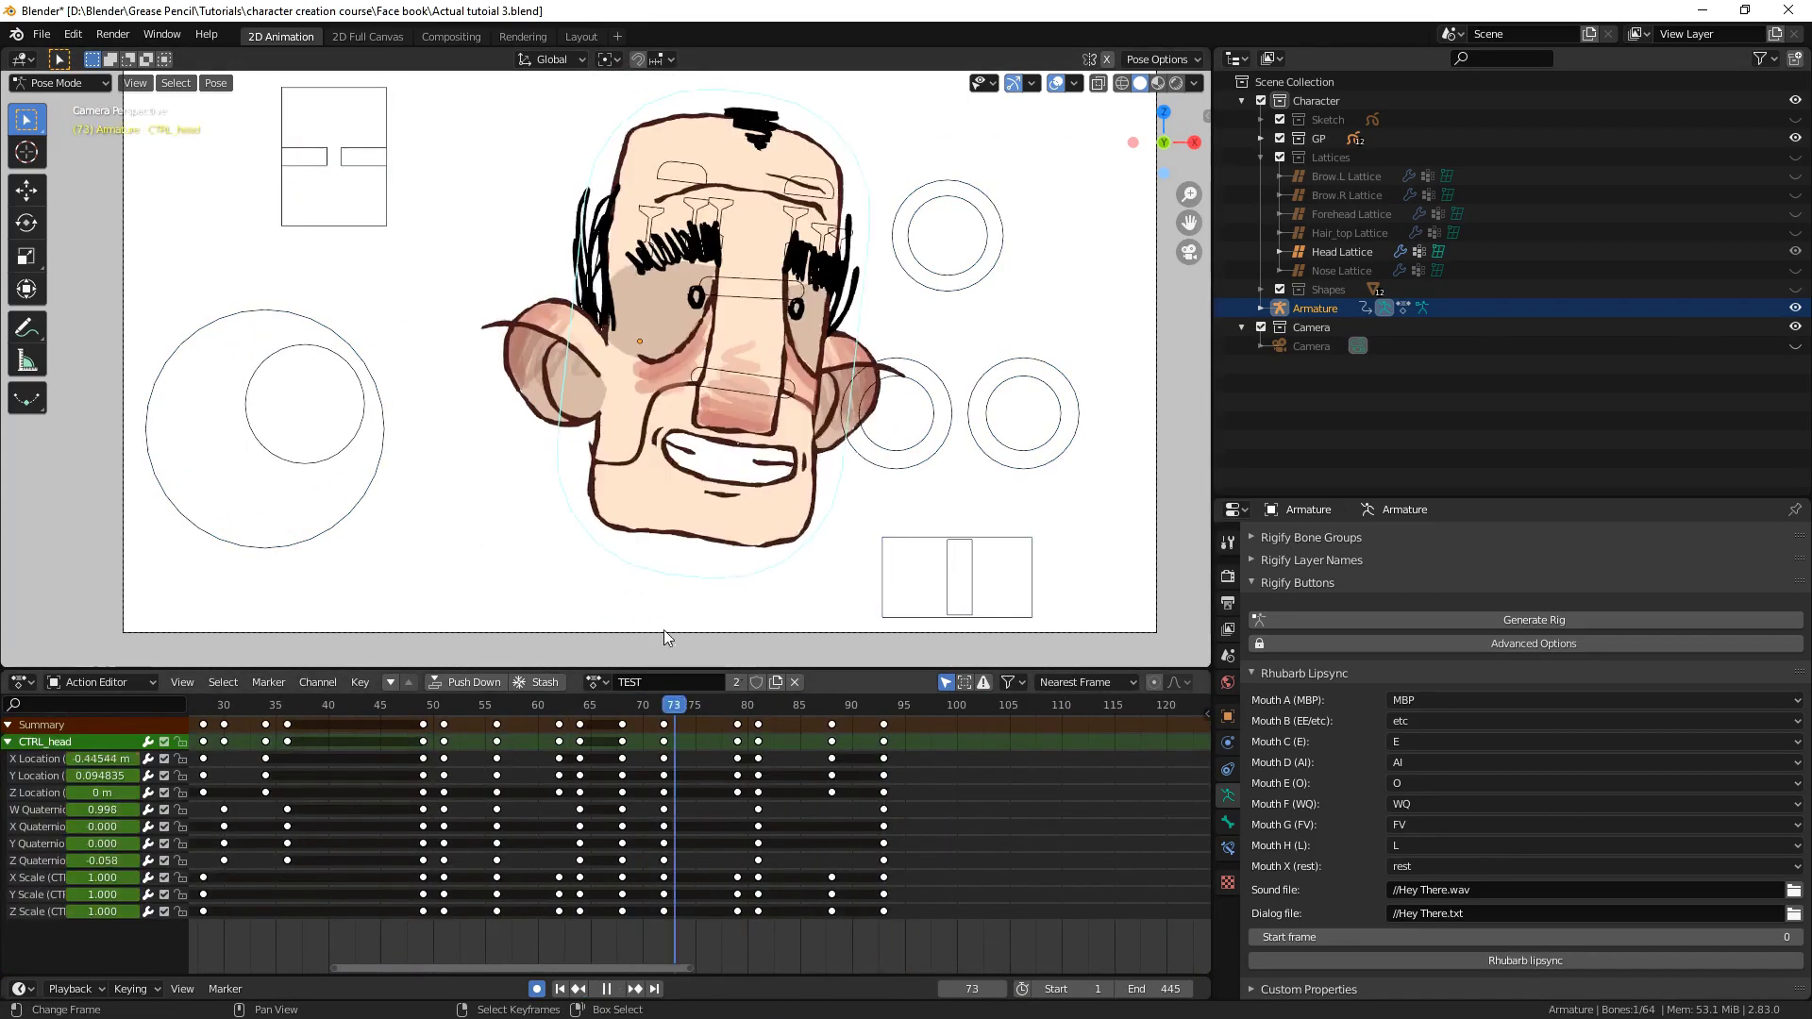
pyautogui.press('space')
pyautogui.click(695, 290)
pyautogui.press('g')
pyautogui.click(983, 270)
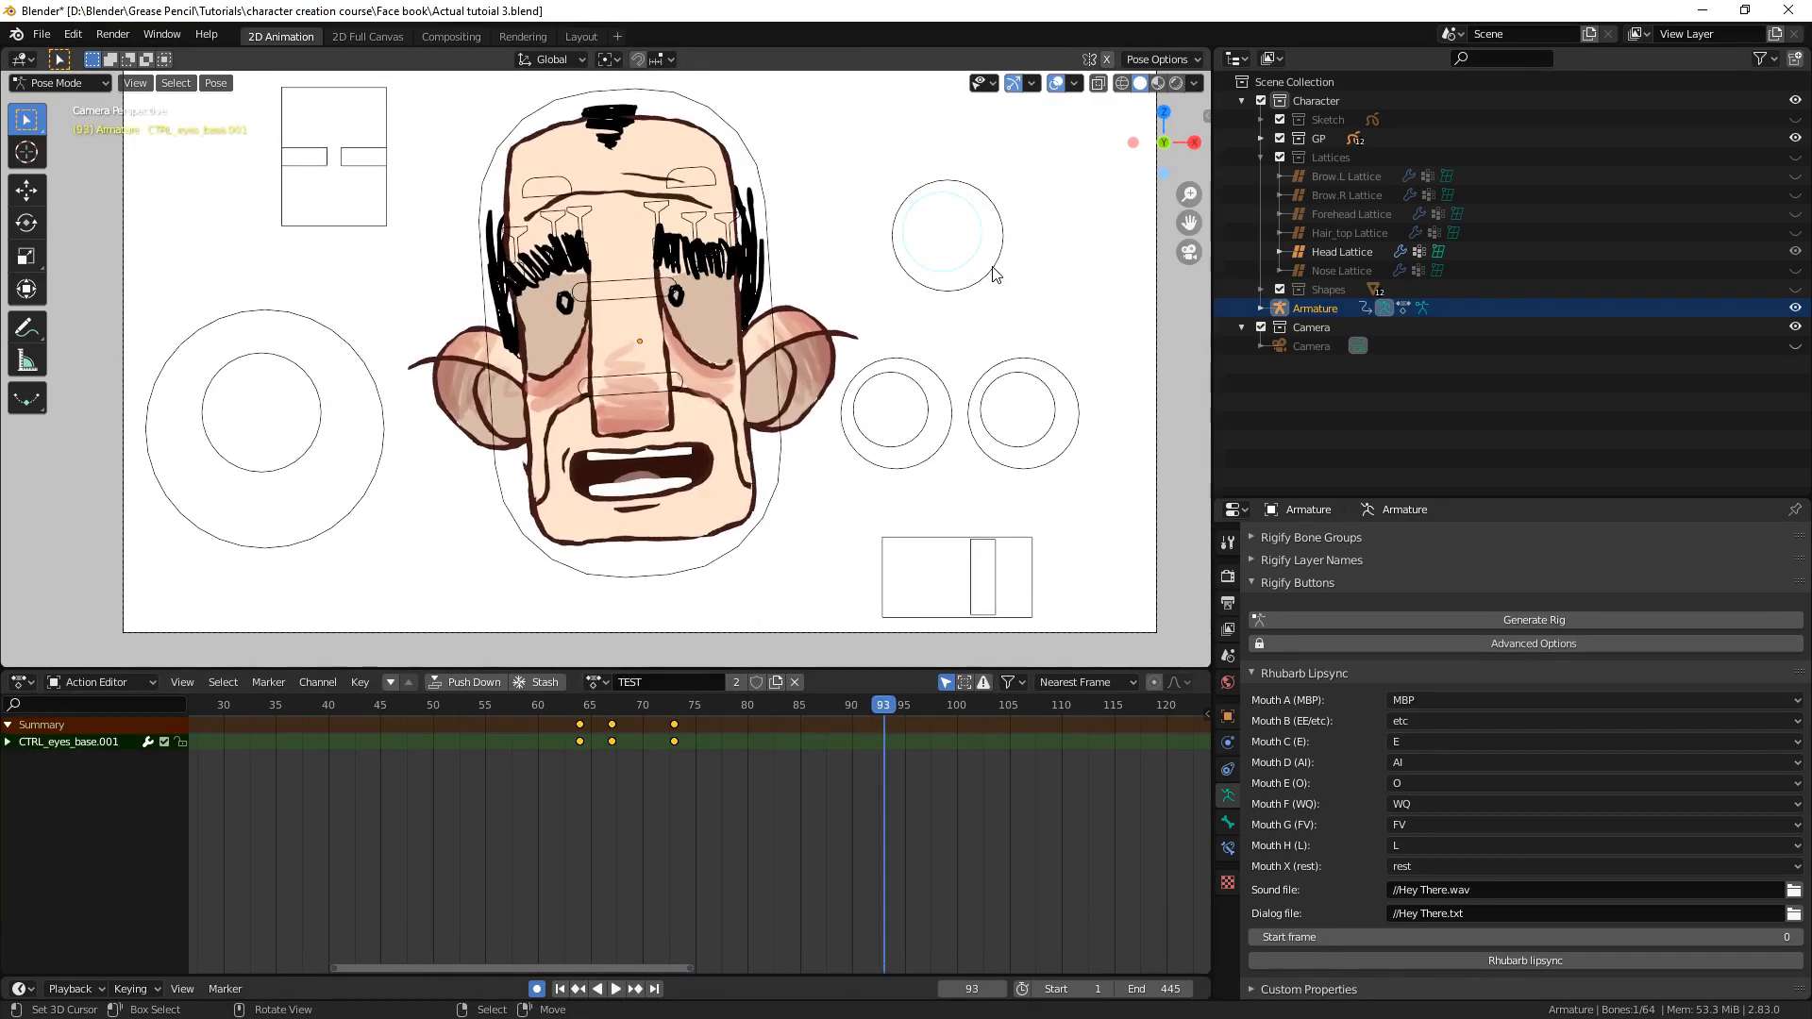
pyautogui.press('i')
# Scrub and play back to review the new head motion
pyautogui.moveTo(884, 704); pyautogui.dragTo(644, 625)
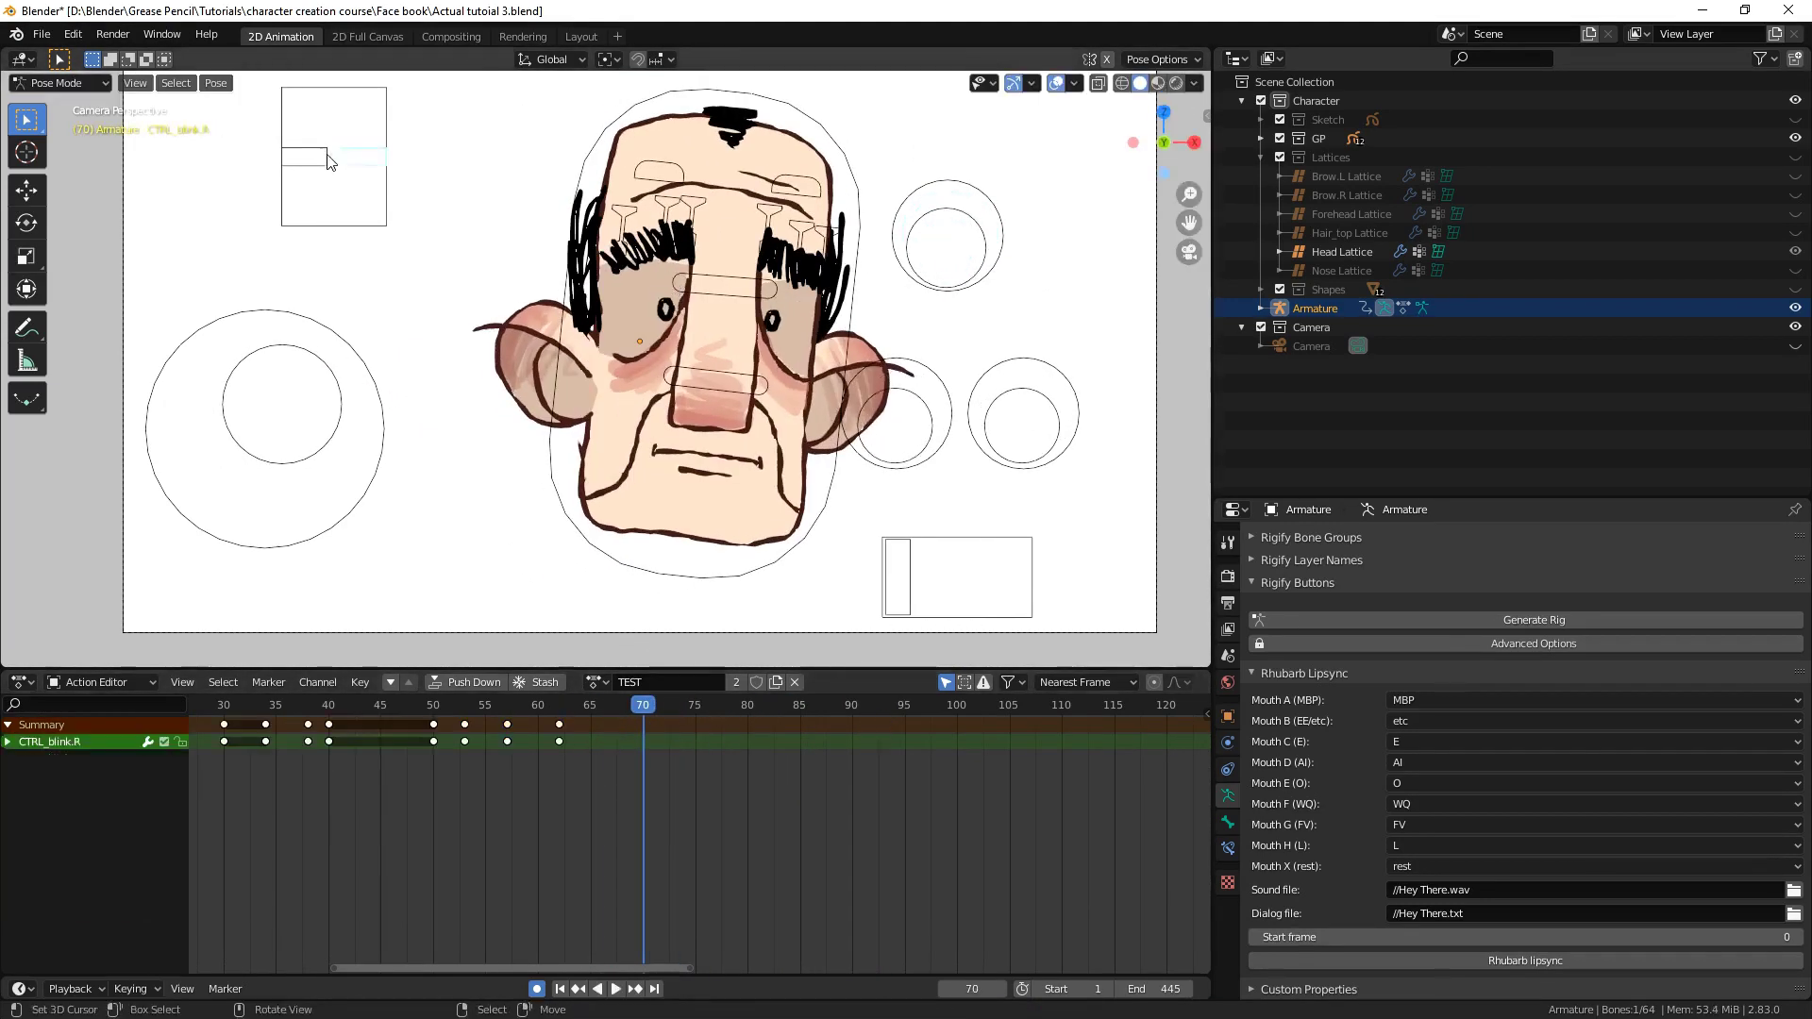
pyautogui.click(482, 705)
pyautogui.press('space')
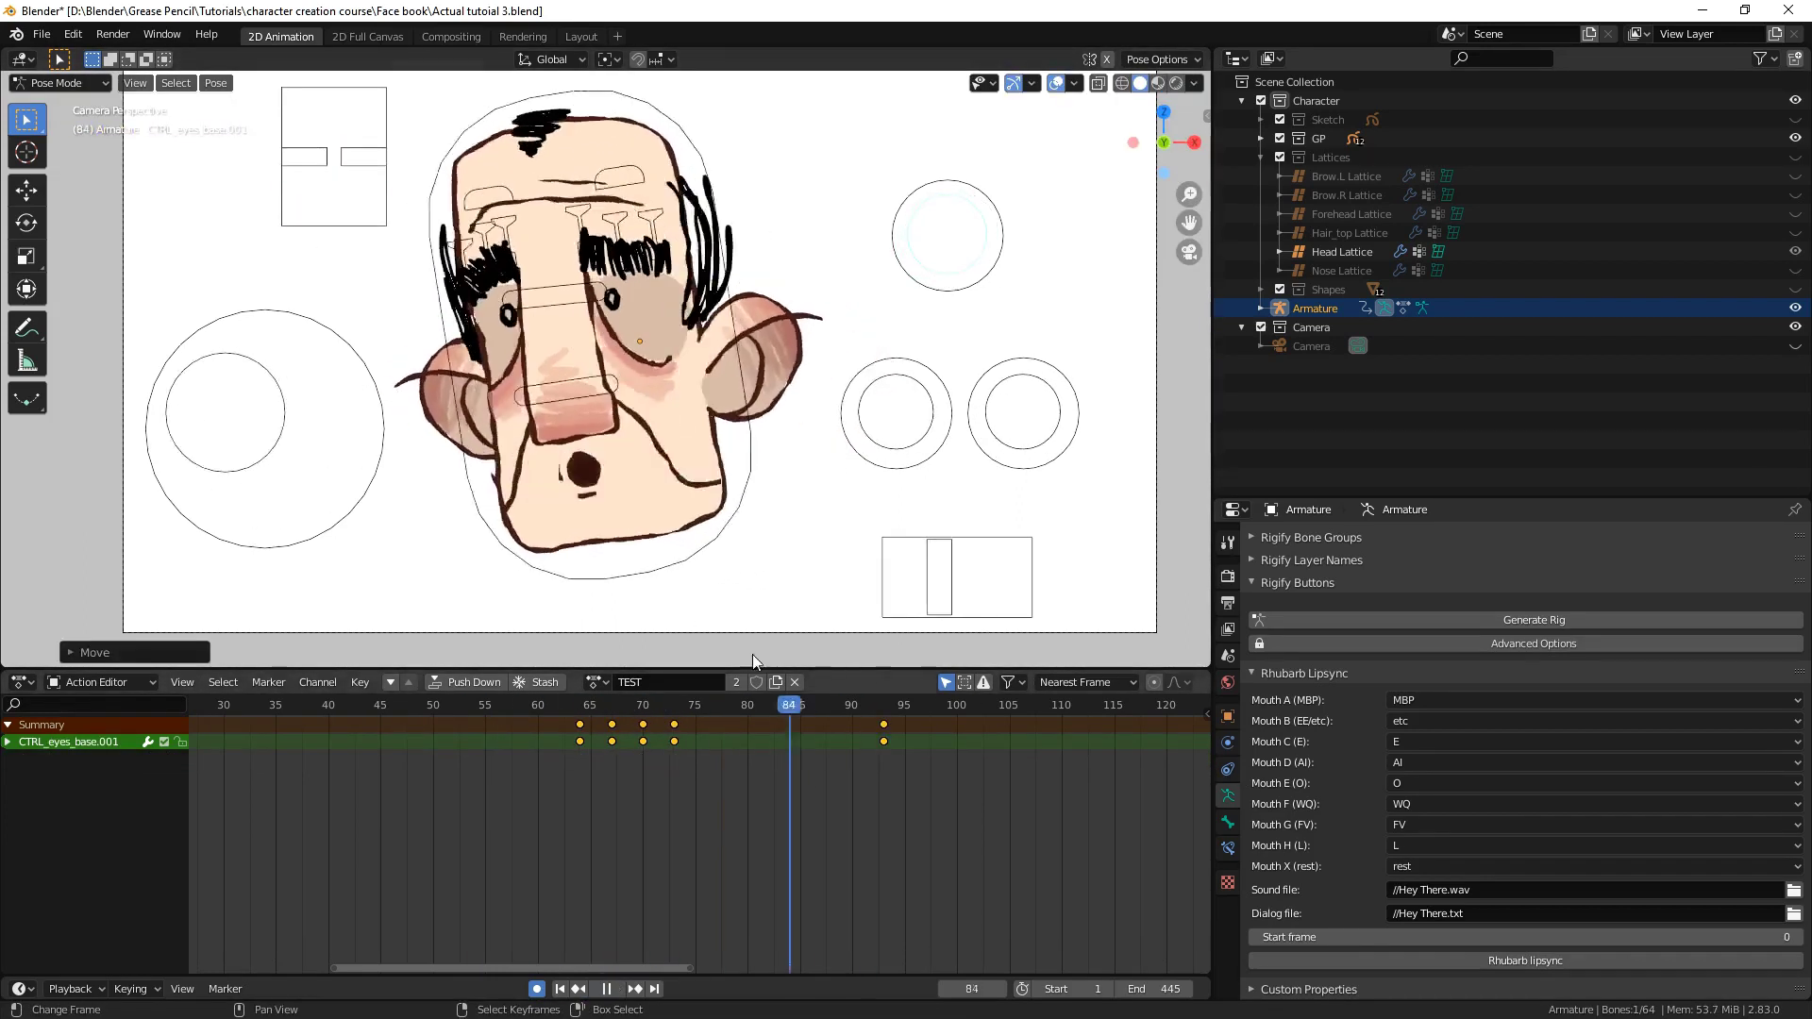
pyautogui.moveTo(614, 695); pyautogui.dragTo(613, 704)
pyautogui.click(647, 727)
# Clear CTRL_head's location and rotation, then reposition the head for a new key
pyautogui.click(758, 535)
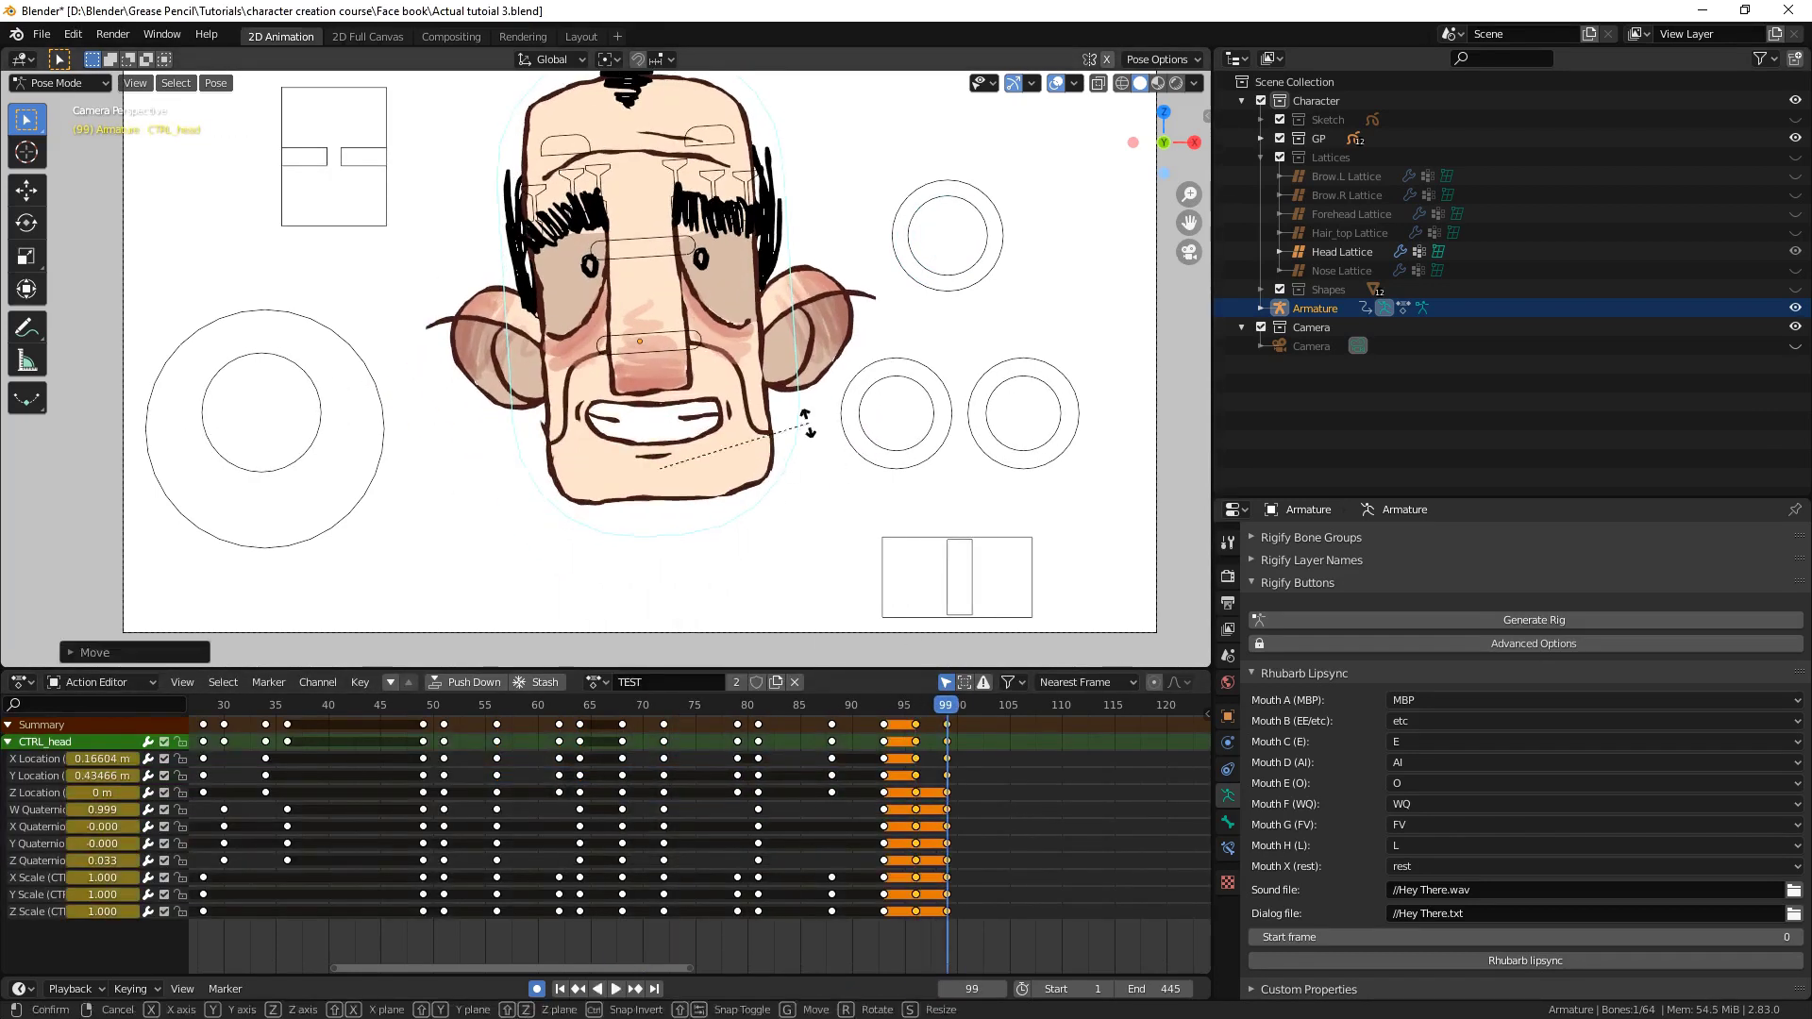
pyautogui.hotkey('alt', 'g')
pyautogui.hotkey('alt', 'r')
pyautogui.press('g')
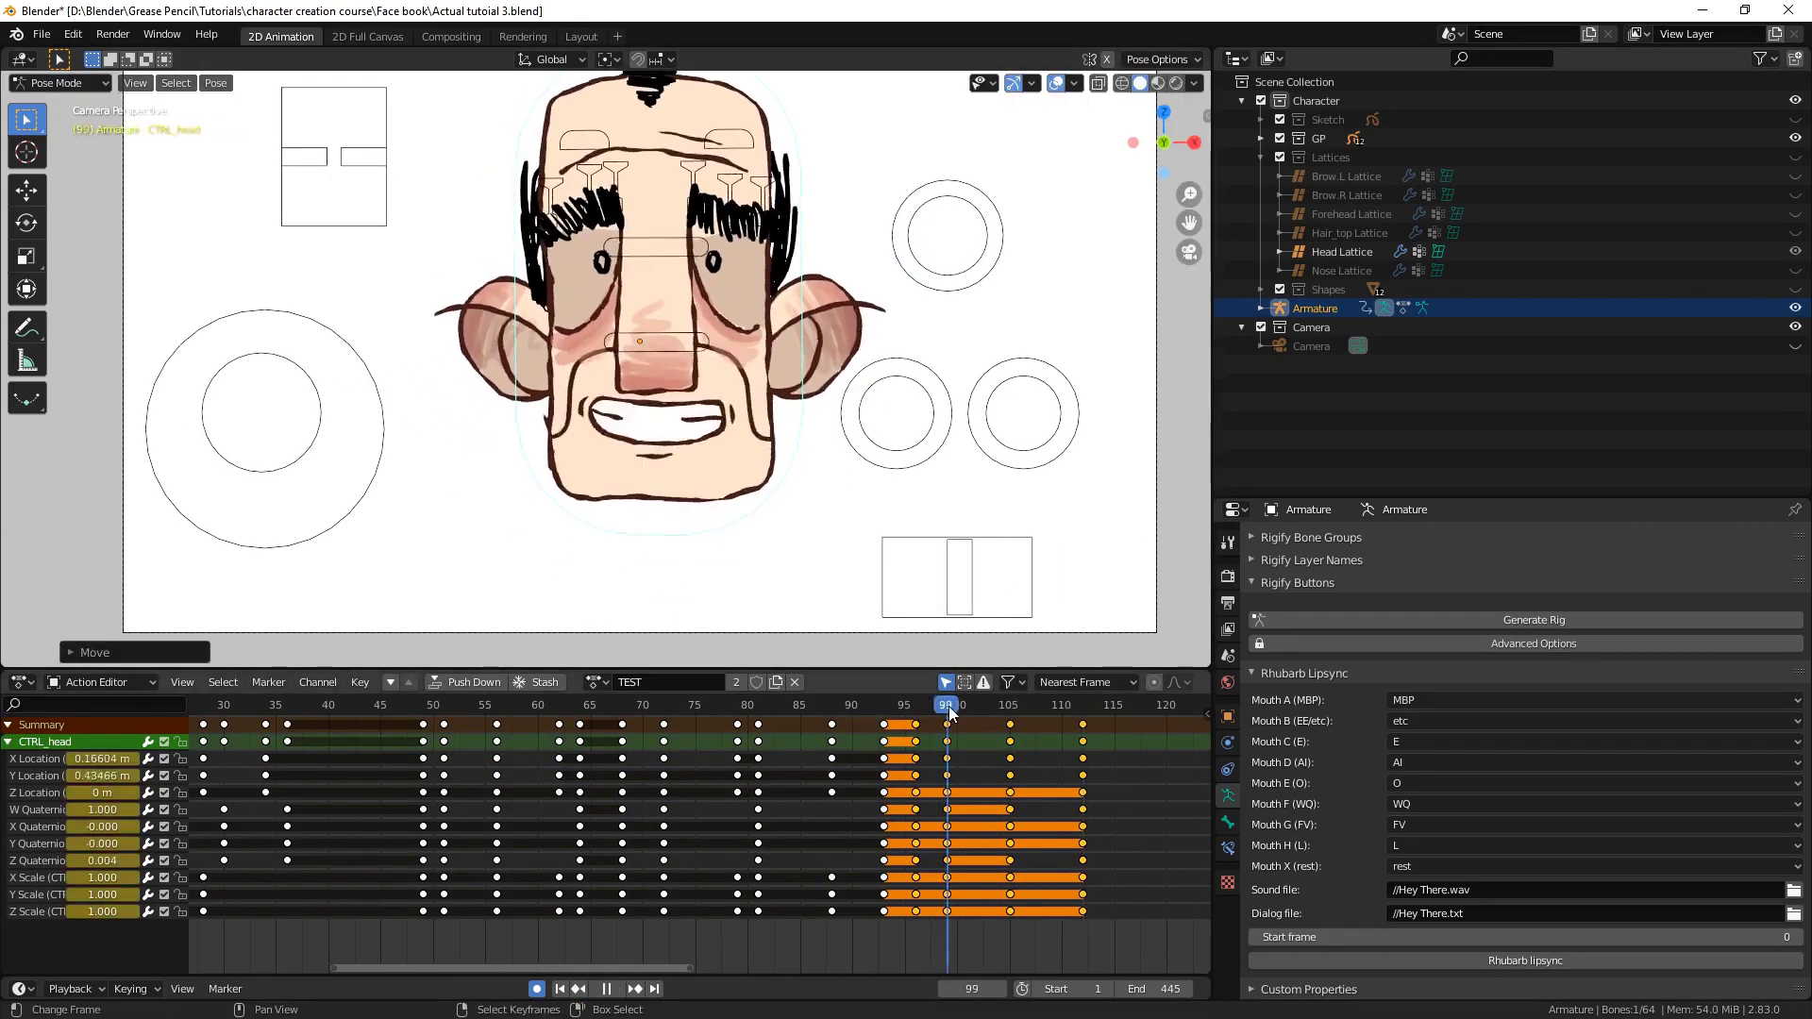
pyautogui.click(821, 567)
pyautogui.press('i')
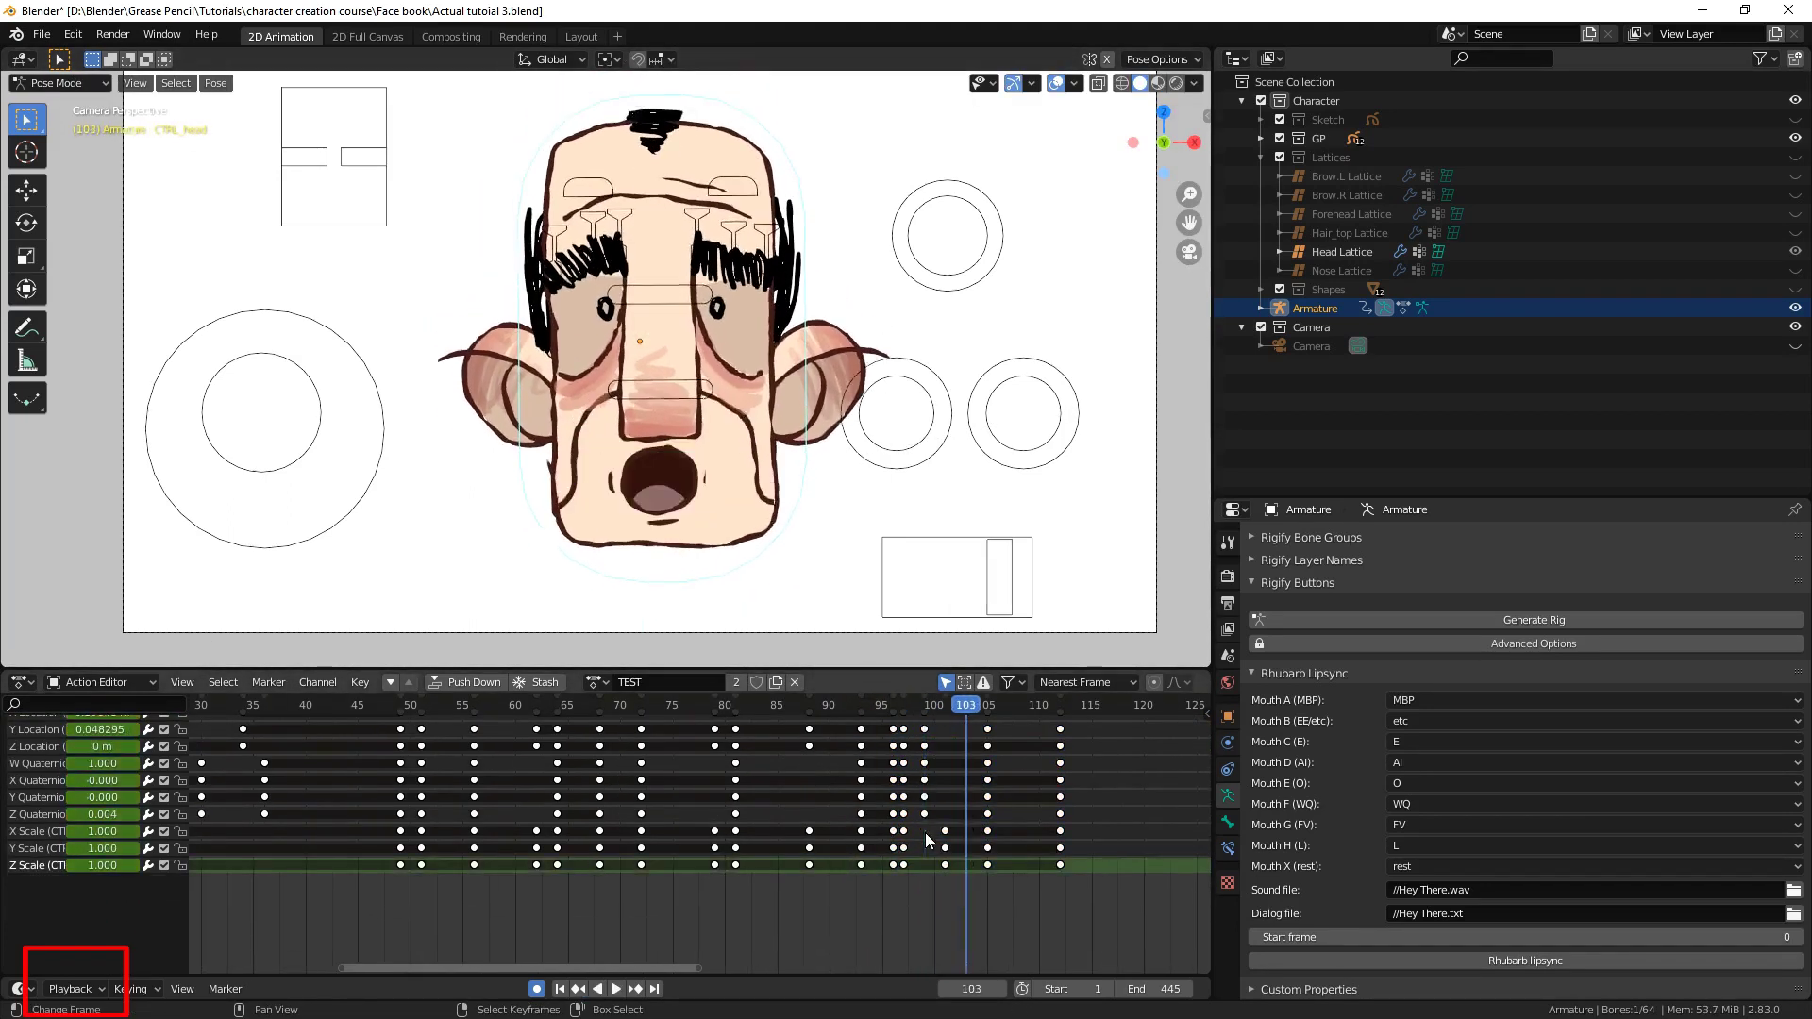
# Rework the head's scale keys around frame 95 and play back the changes
pyautogui.click(829, 735)
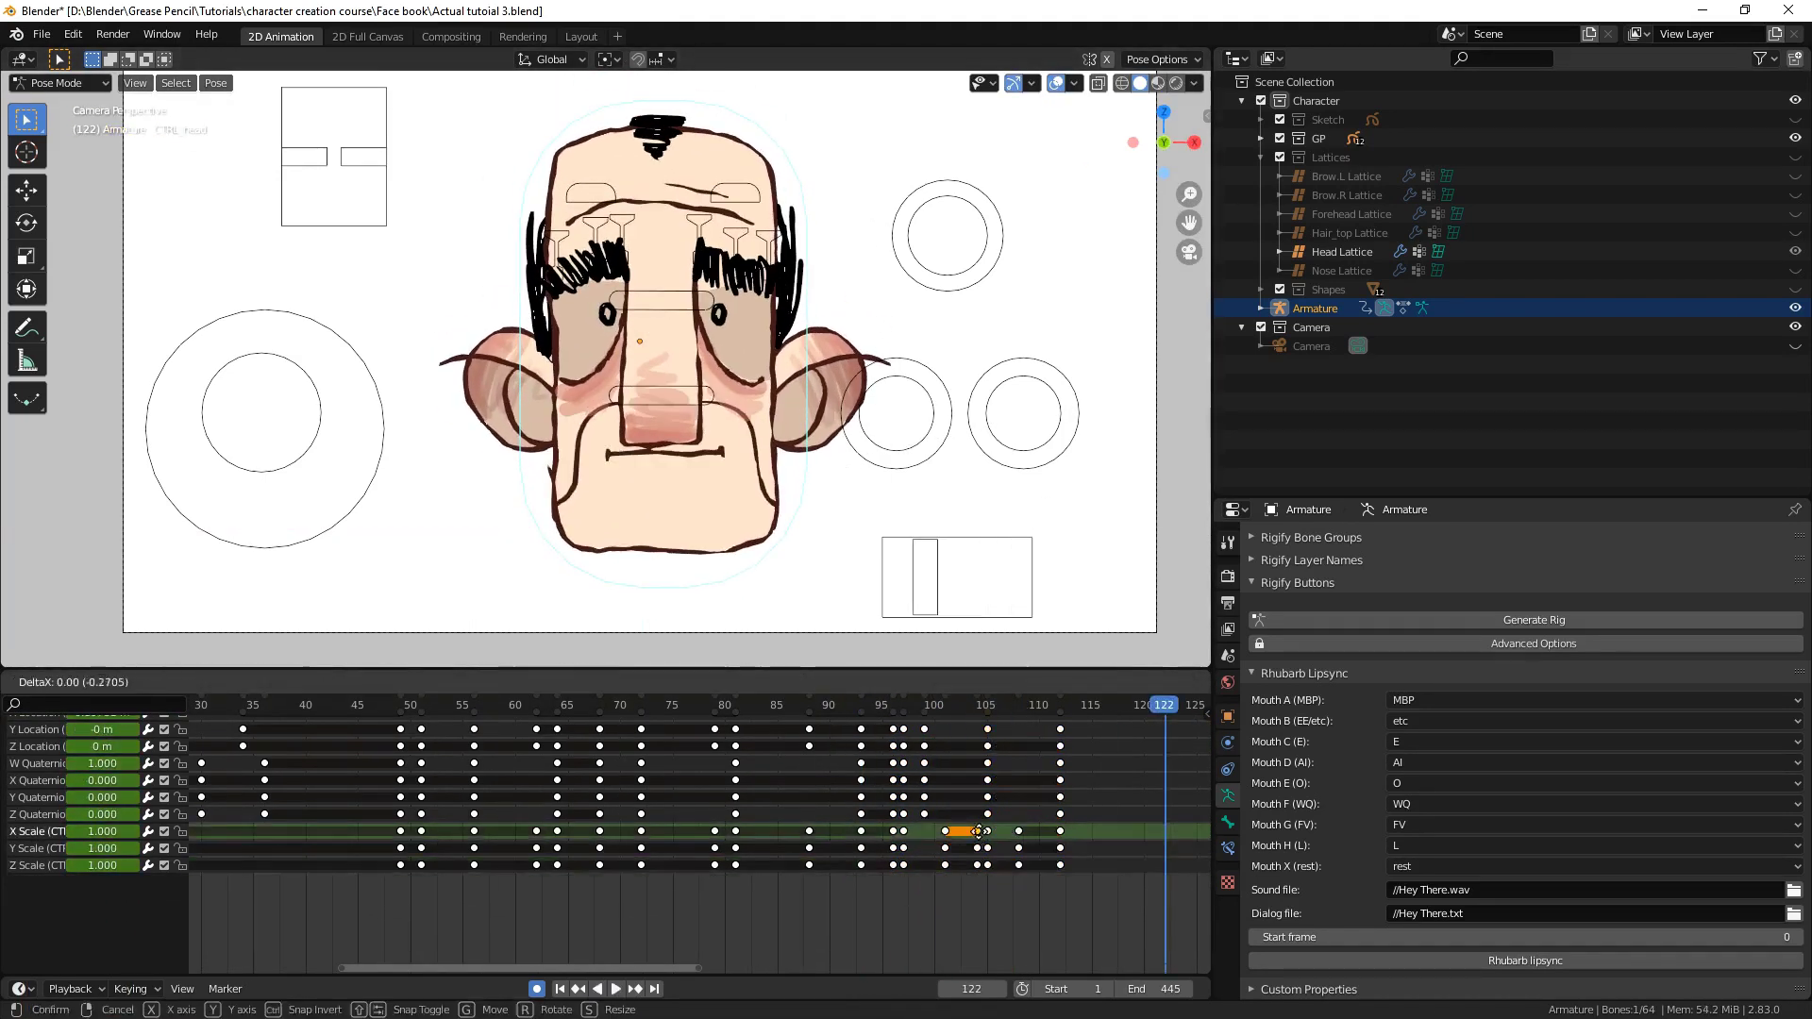
pyautogui.moveTo(980, 838); pyautogui.dragTo(1188, 703)
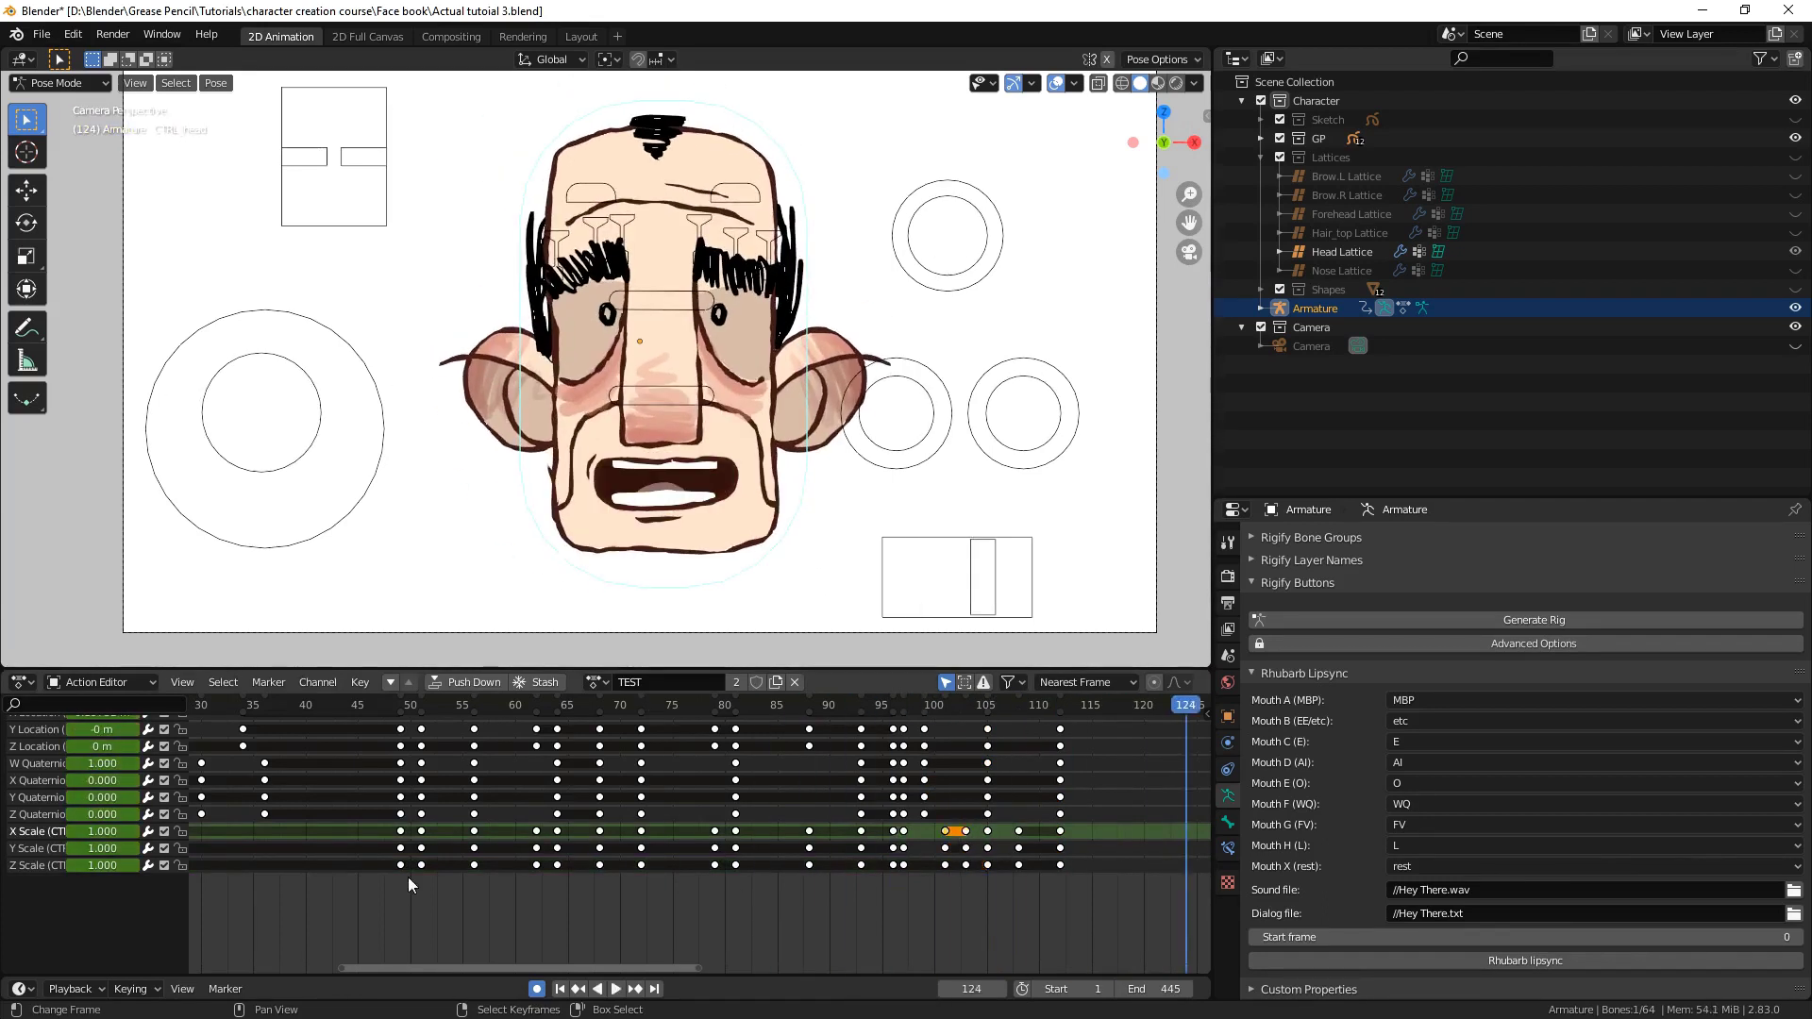
pyautogui.hotkey('ctrl', 'z')
pyautogui.hotkey('ctrl', 'z')
pyautogui.press('space')
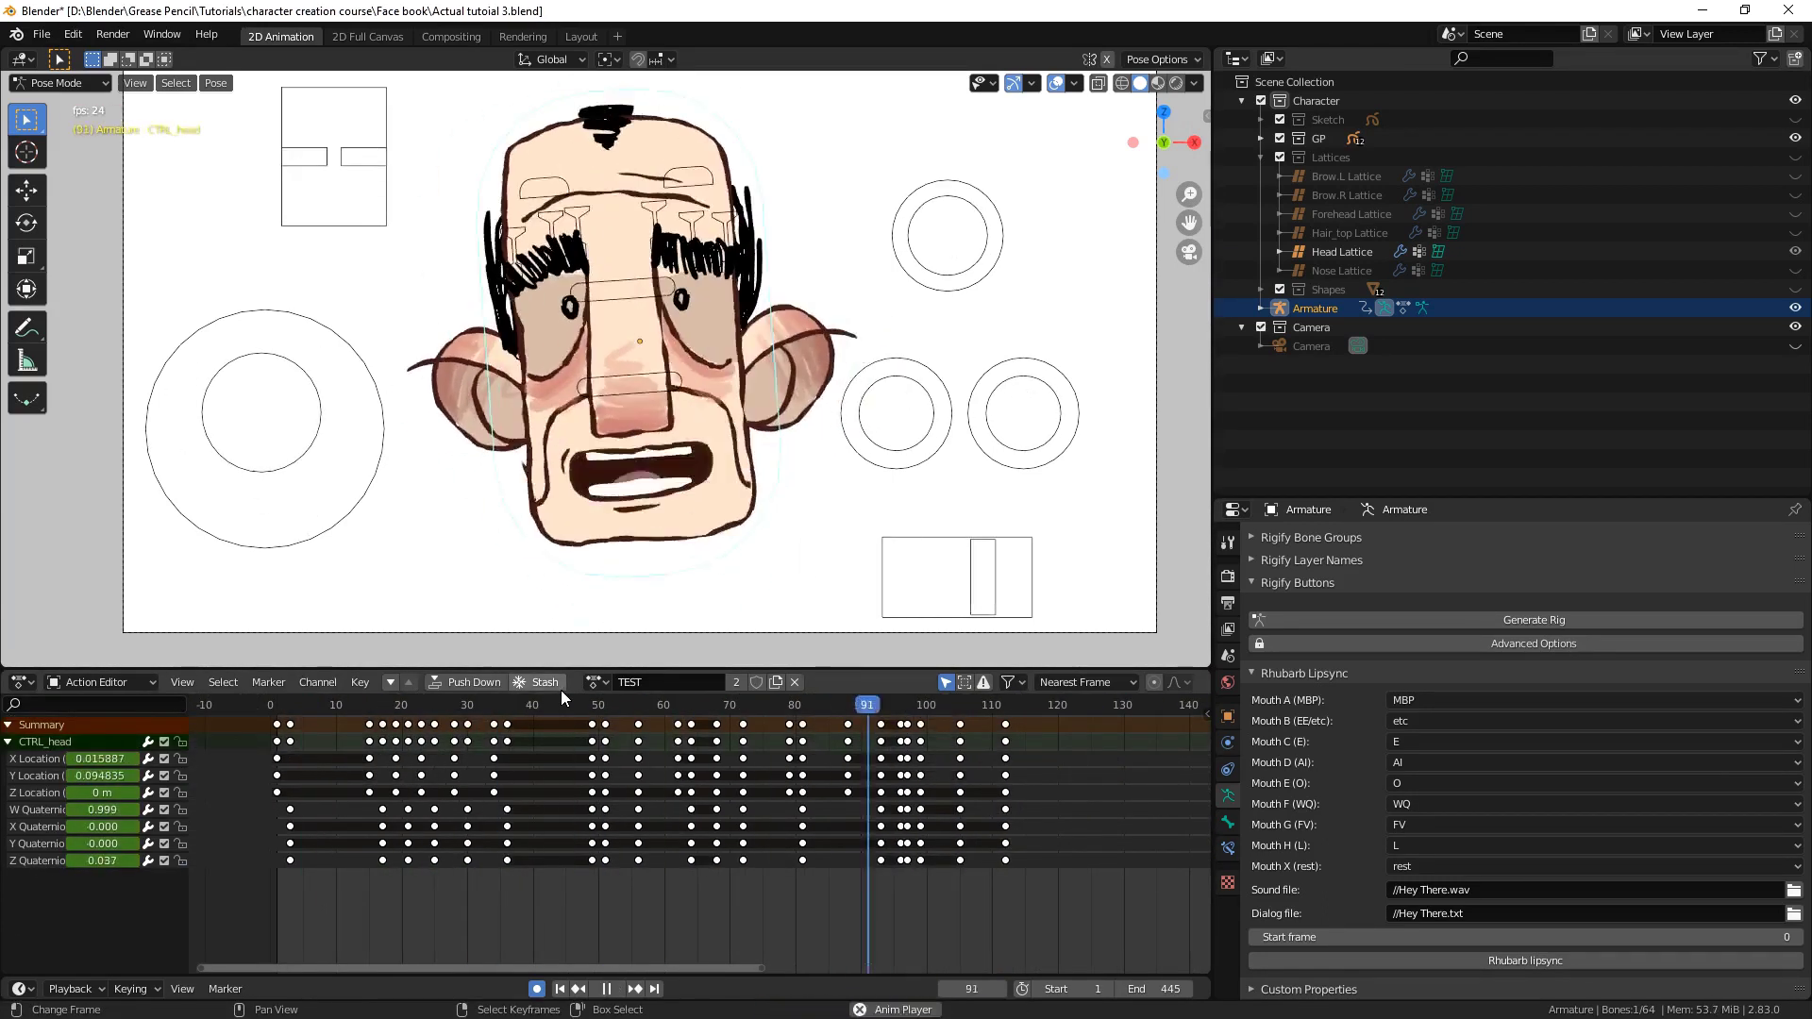
pyautogui.press('i')
# Insert scale keys on the head control and select the head-turn bone at frame 121
pyautogui.click(789, 505)
pyautogui.press('r')
pyautogui.click(898, 348)
pyautogui.press('space')
pyautogui.rightClick(1065, 844)
pyautogui.click(1067, 844)
pyautogui.press('space')
pyautogui.click(563, 549)
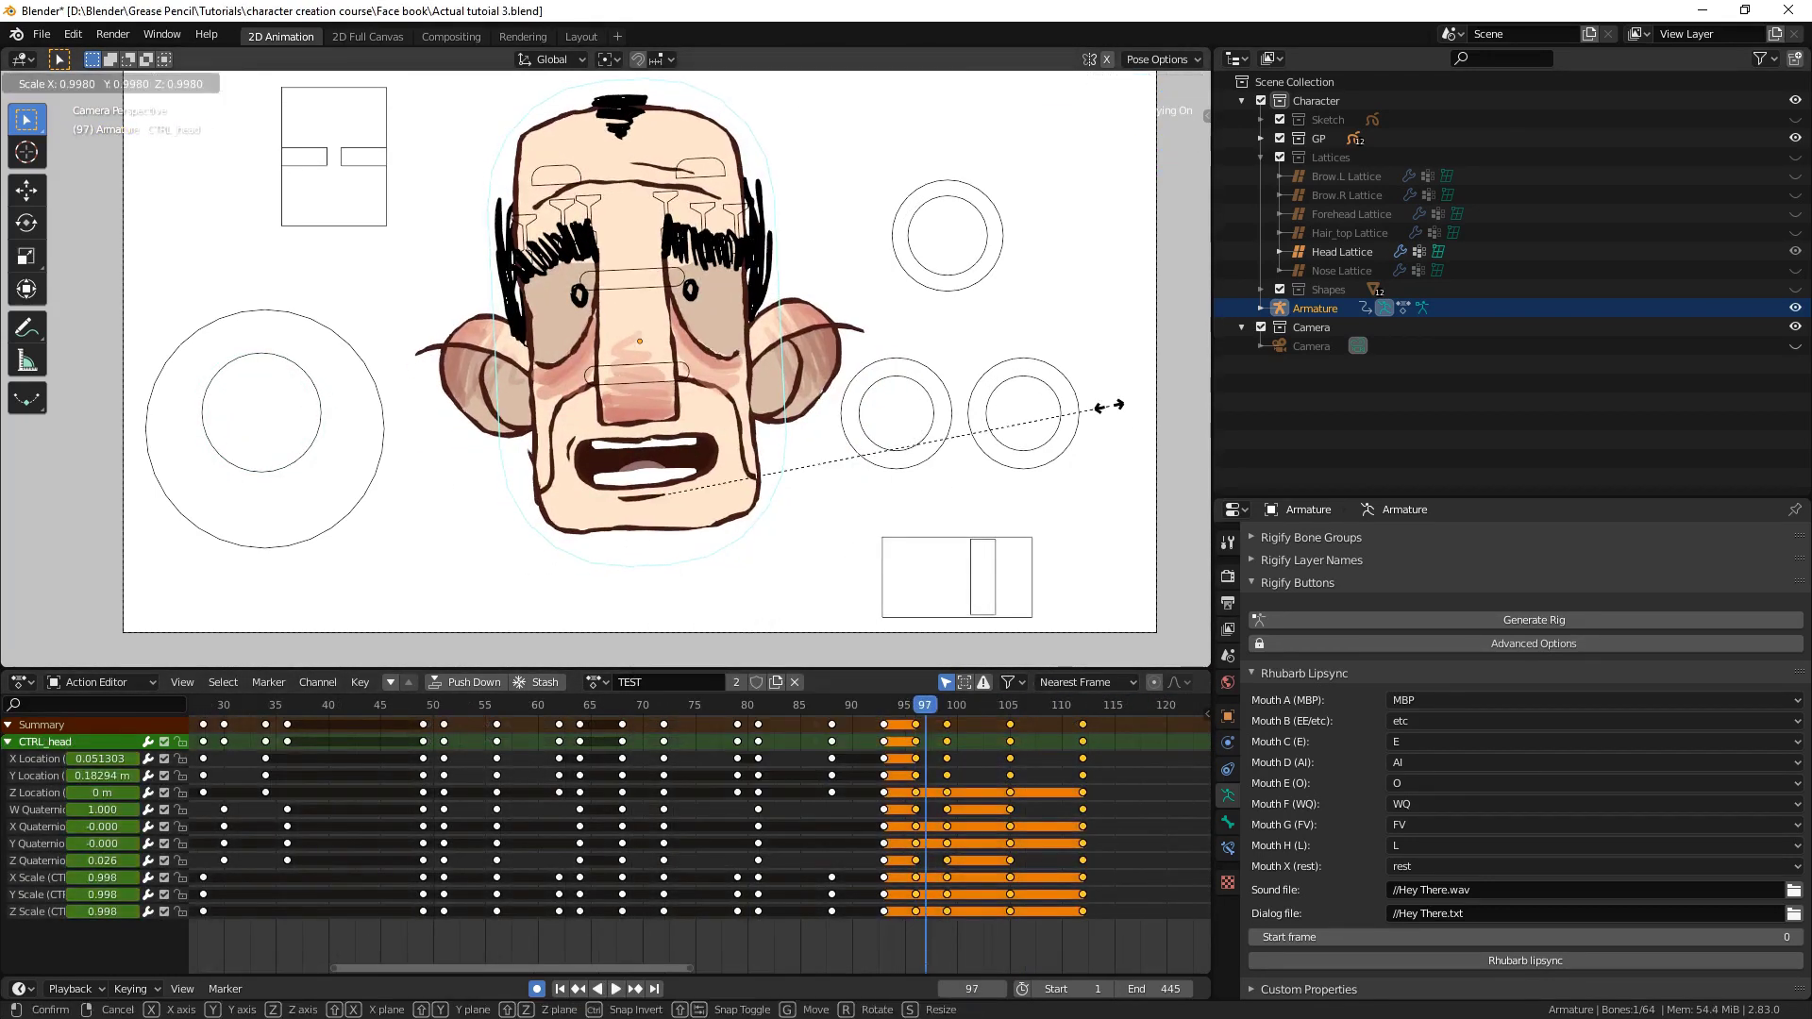
# Squash the head slightly along the Y axis and step between nearby frames
pyautogui.press('y')
pyautogui.click(1090, 414)
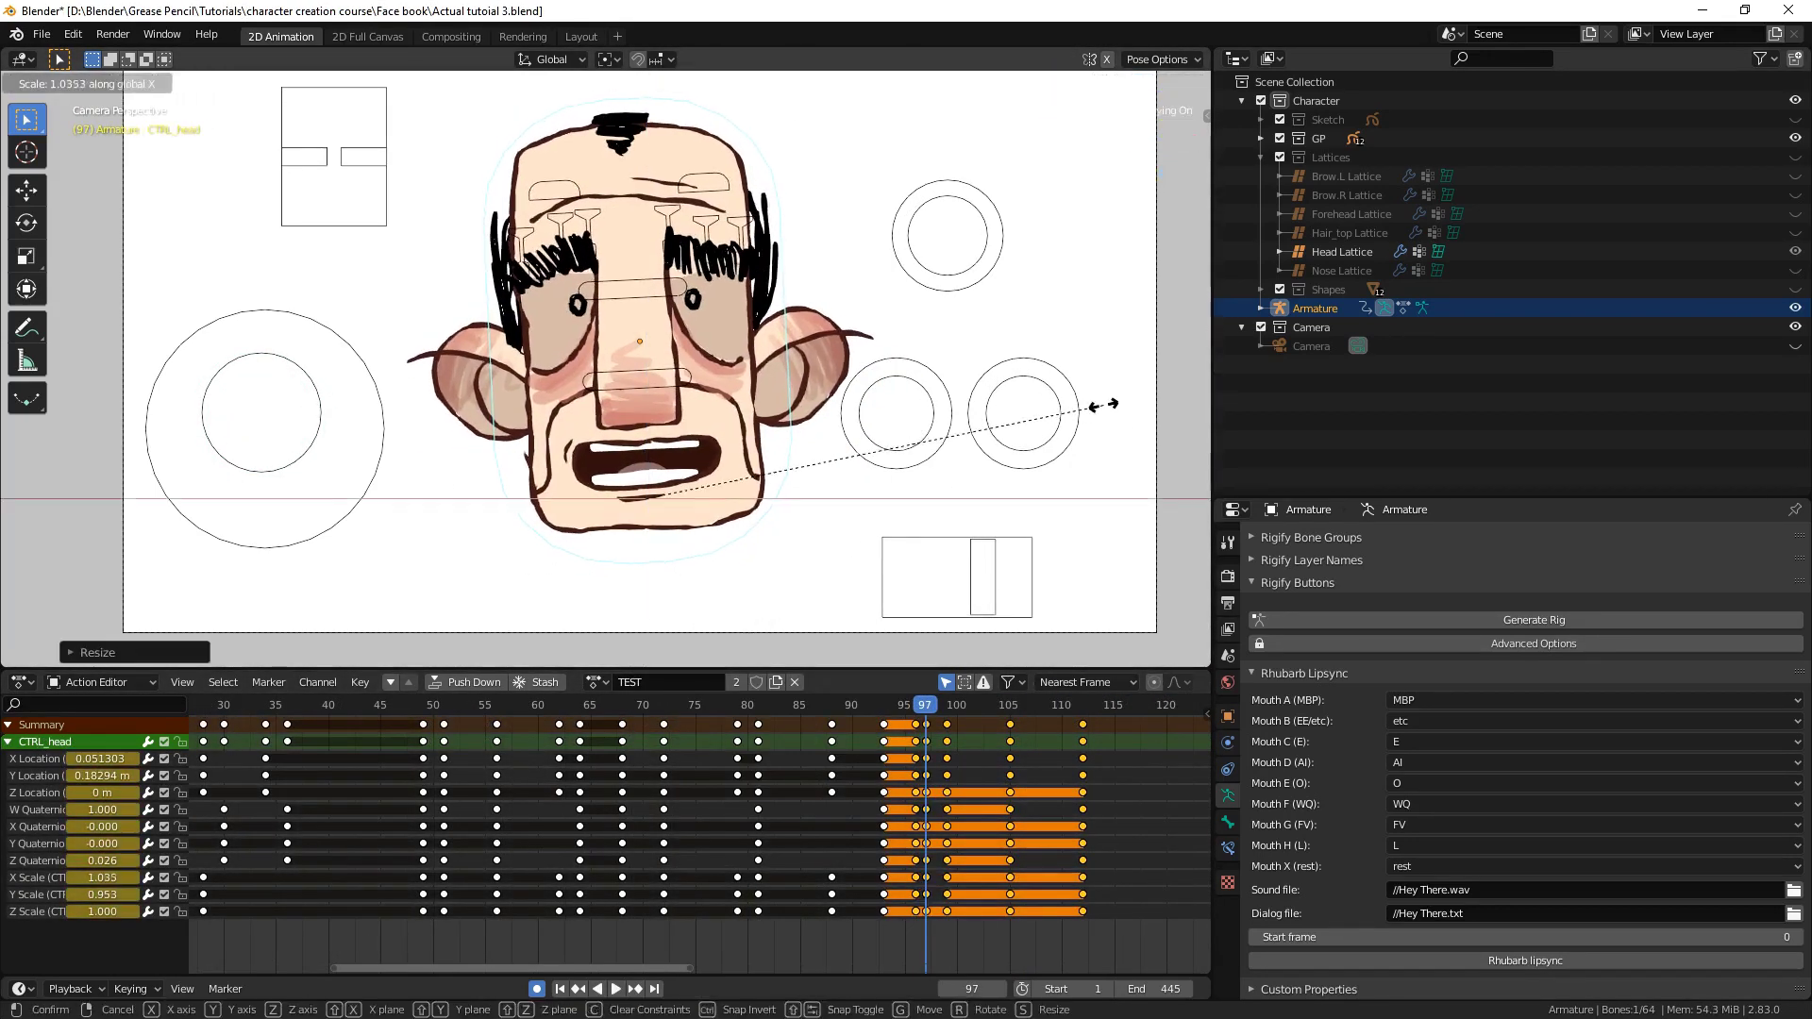
pyautogui.press('Right')
pyautogui.press('Right')
pyautogui.press('Right')
pyautogui.press('Right')
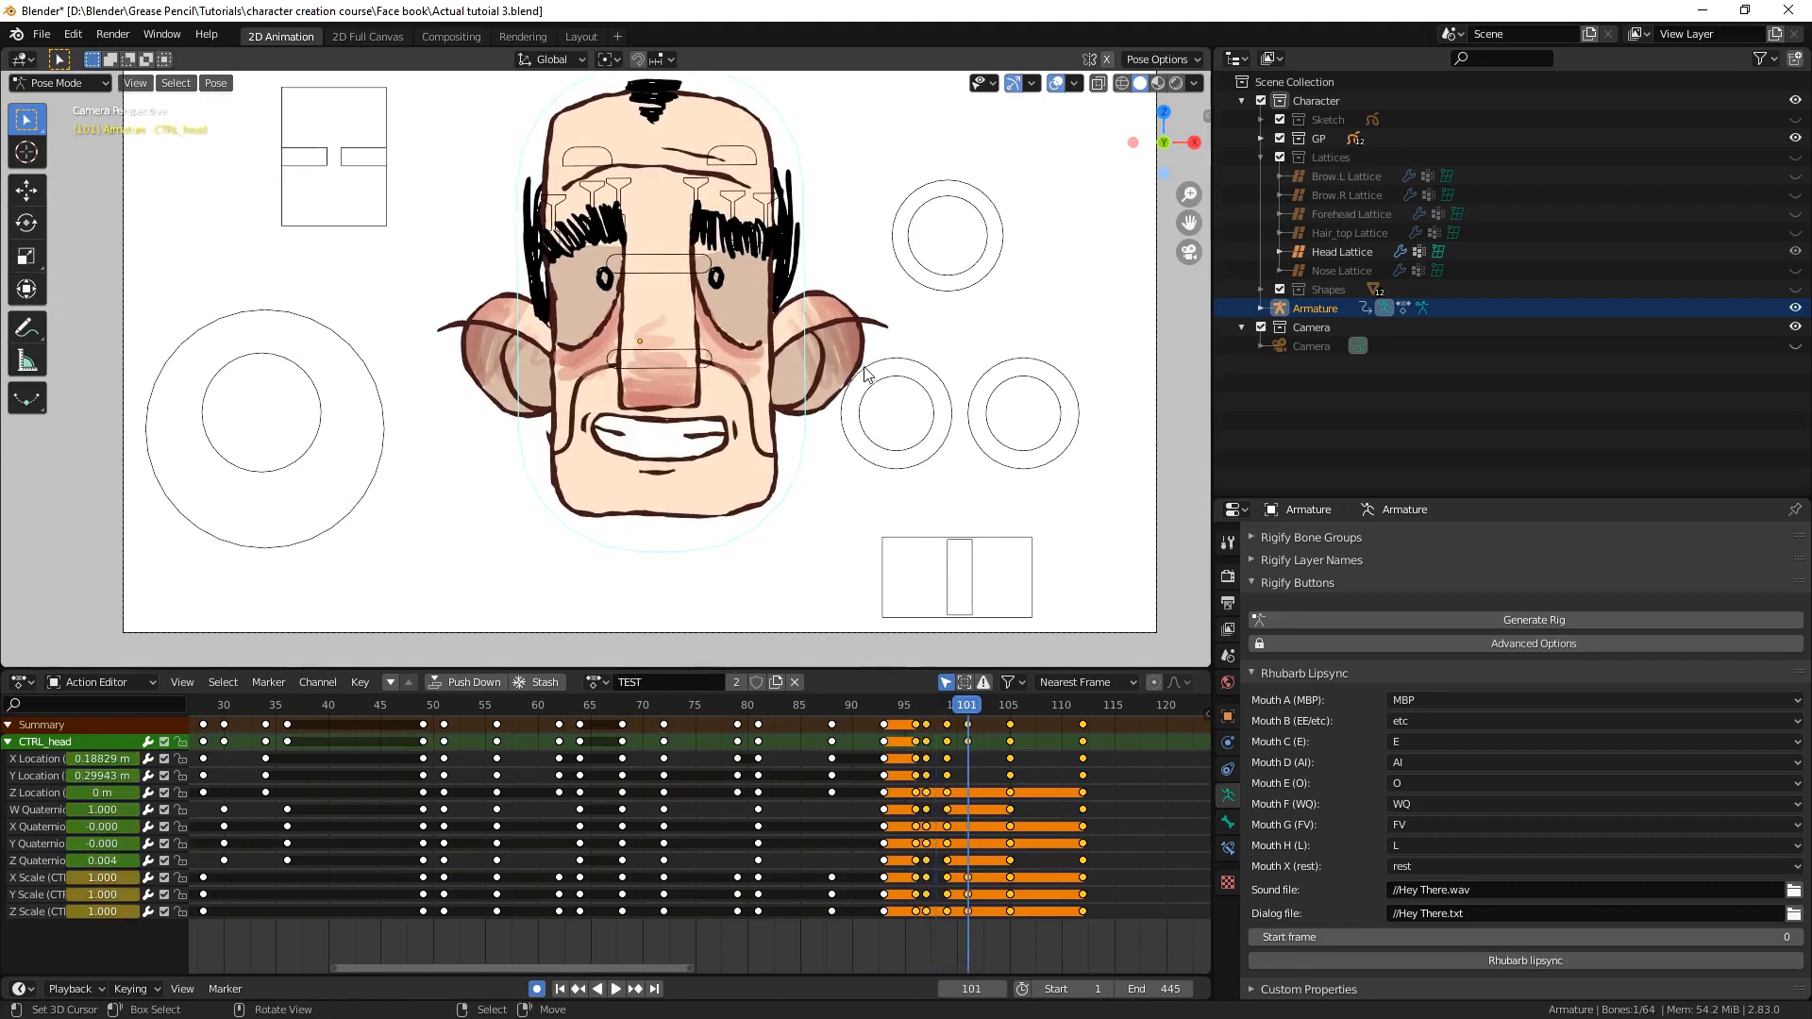
pyautogui.press('Left')
pyautogui.press('Left')
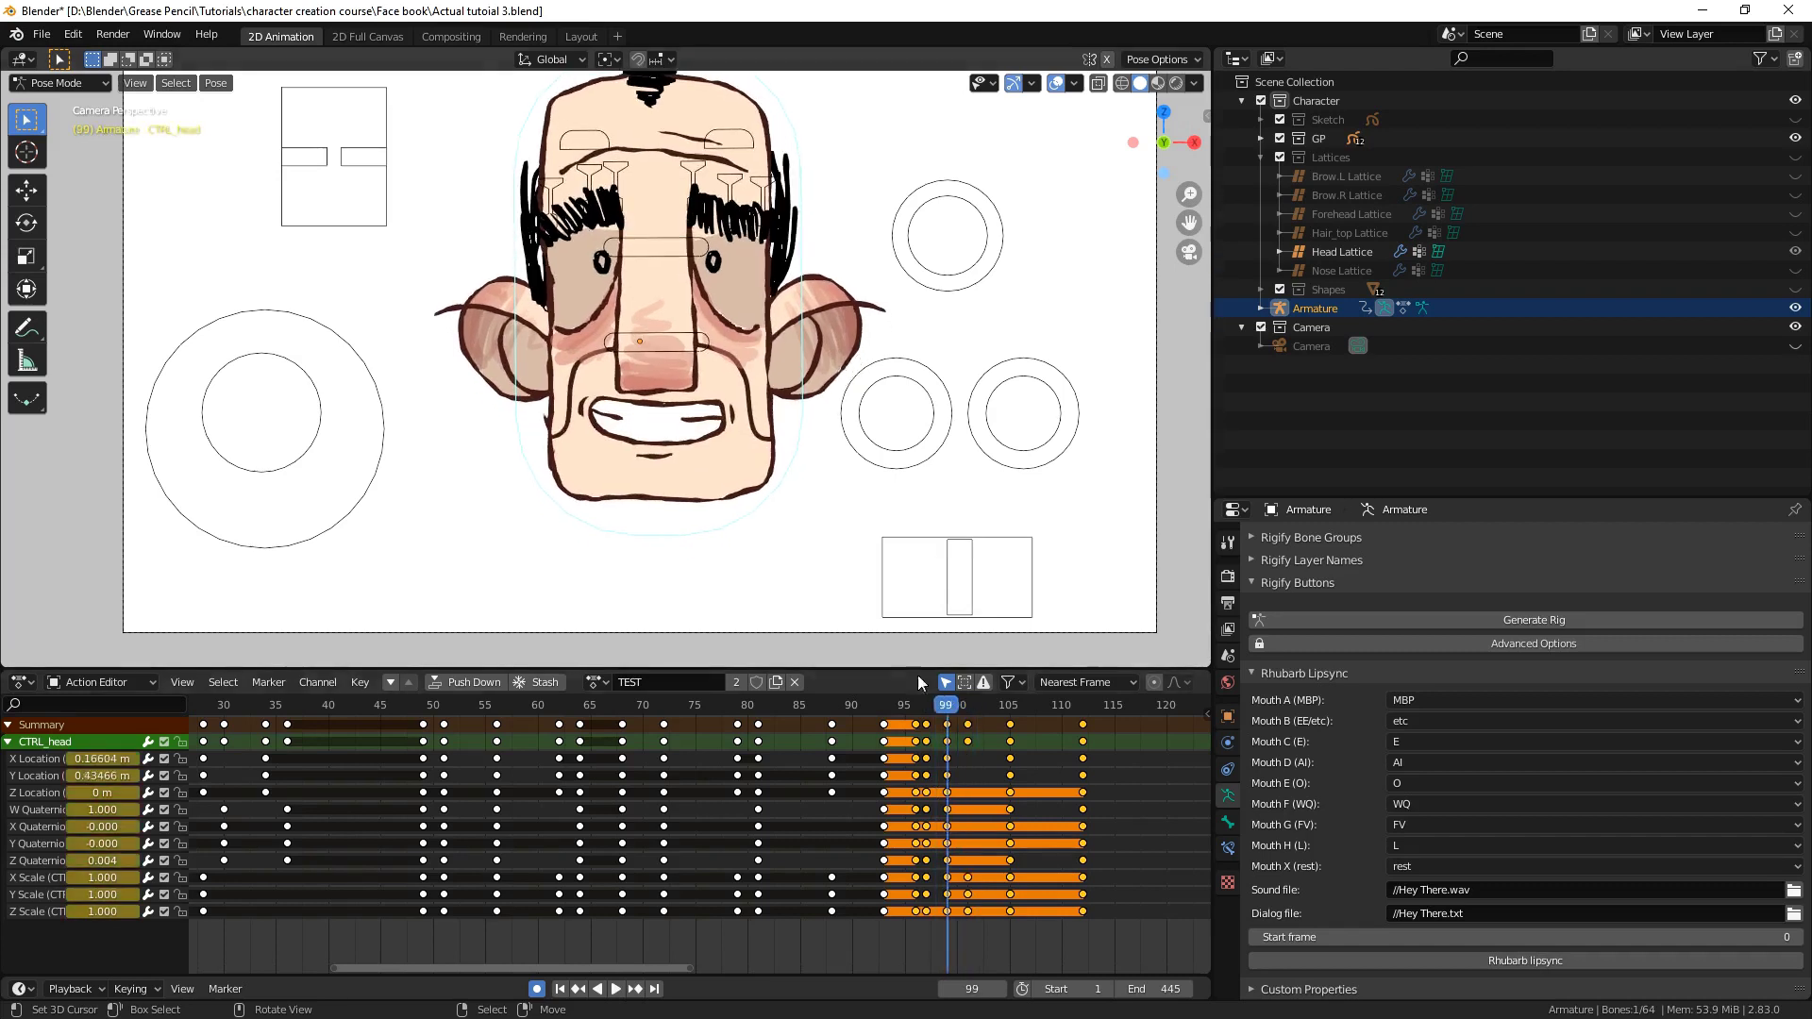
pyautogui.scroll(-3, 929, 777)
# Move the left and right brow controls and key the brow pose at frame 124
pyautogui.click(620, 258)
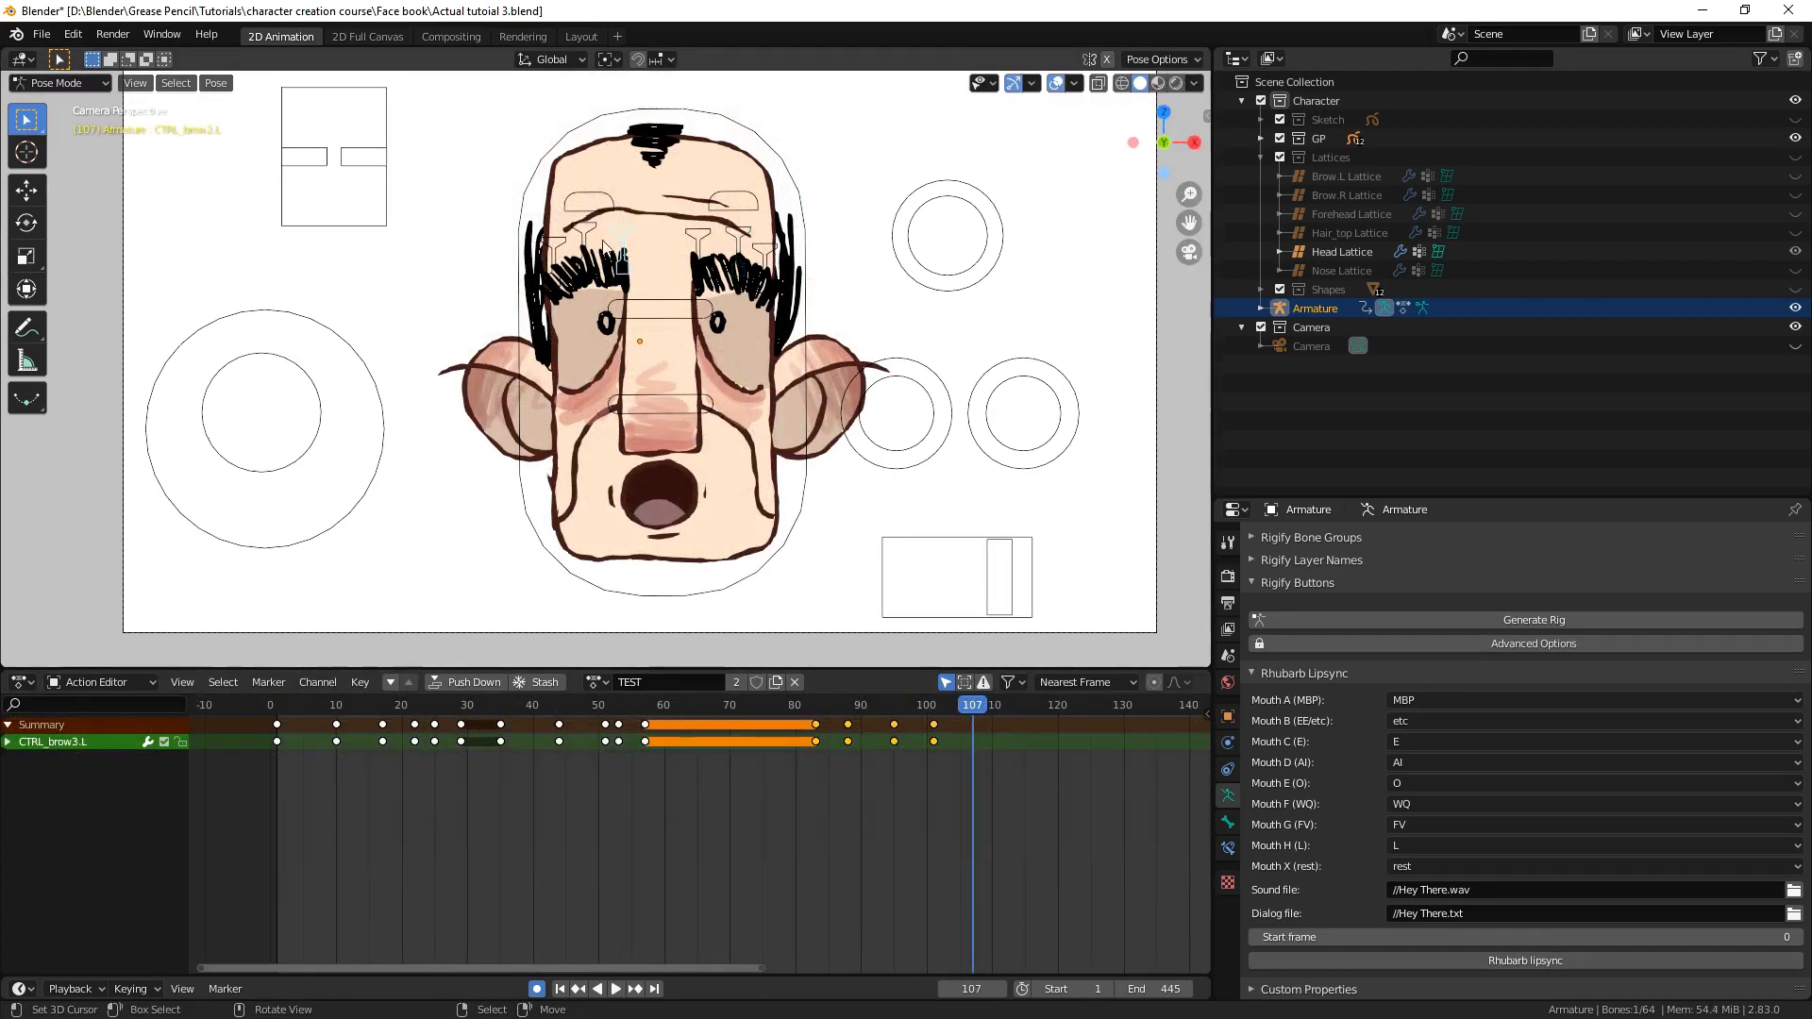
pyautogui.click(698, 258)
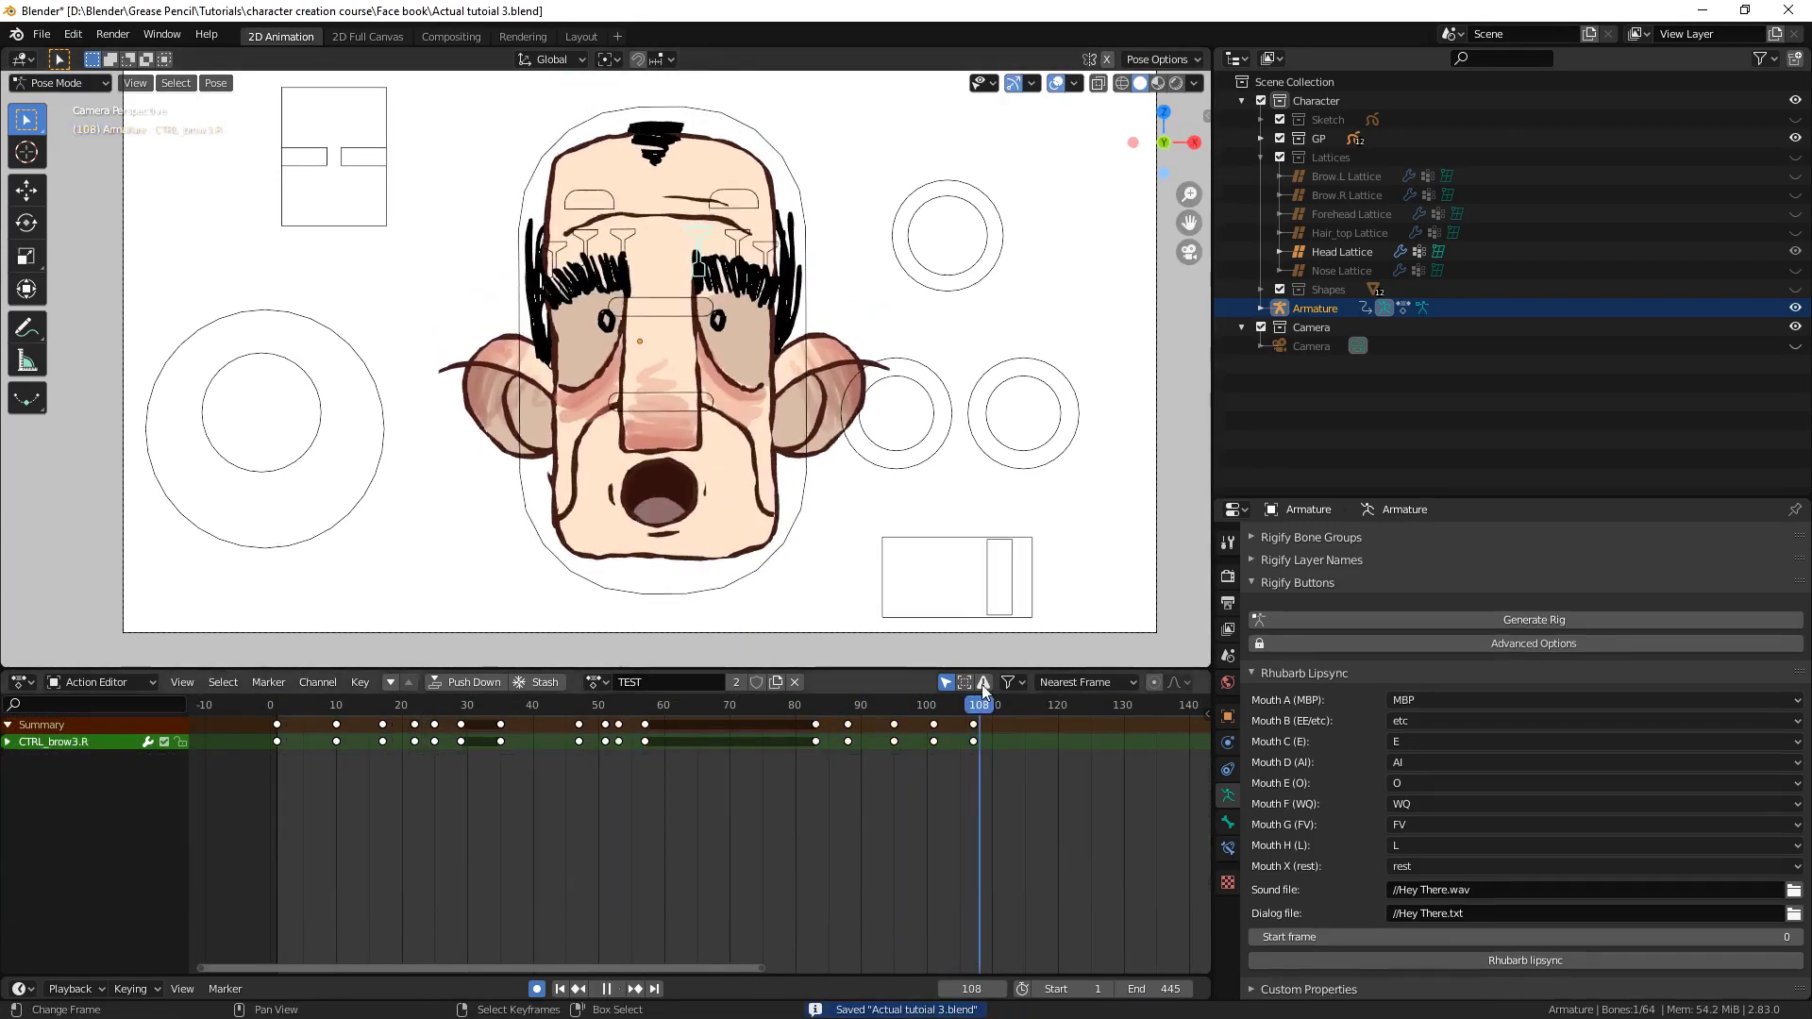
pyautogui.press('Right')
pyautogui.press('Right')
pyautogui.press('Right')
pyautogui.press('Right')
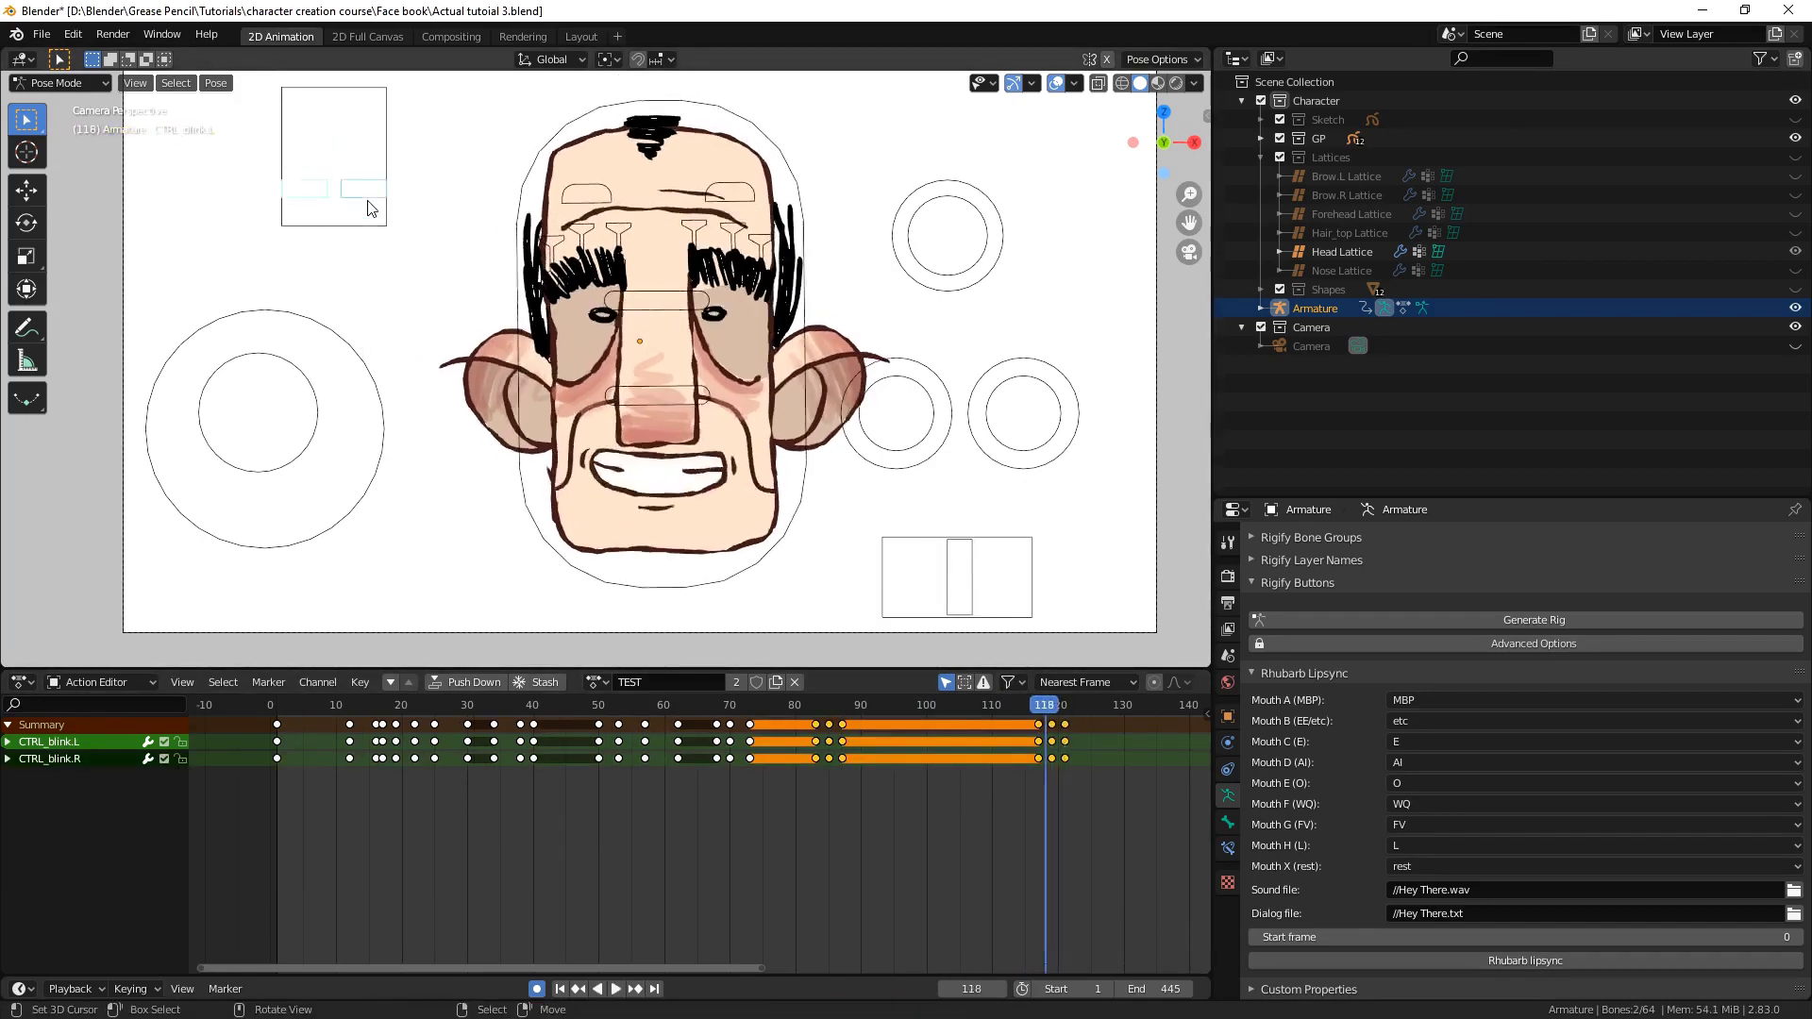
pyautogui.click(566, 243)
pyautogui.press('Right')
pyautogui.press('Right')
pyautogui.press('g')
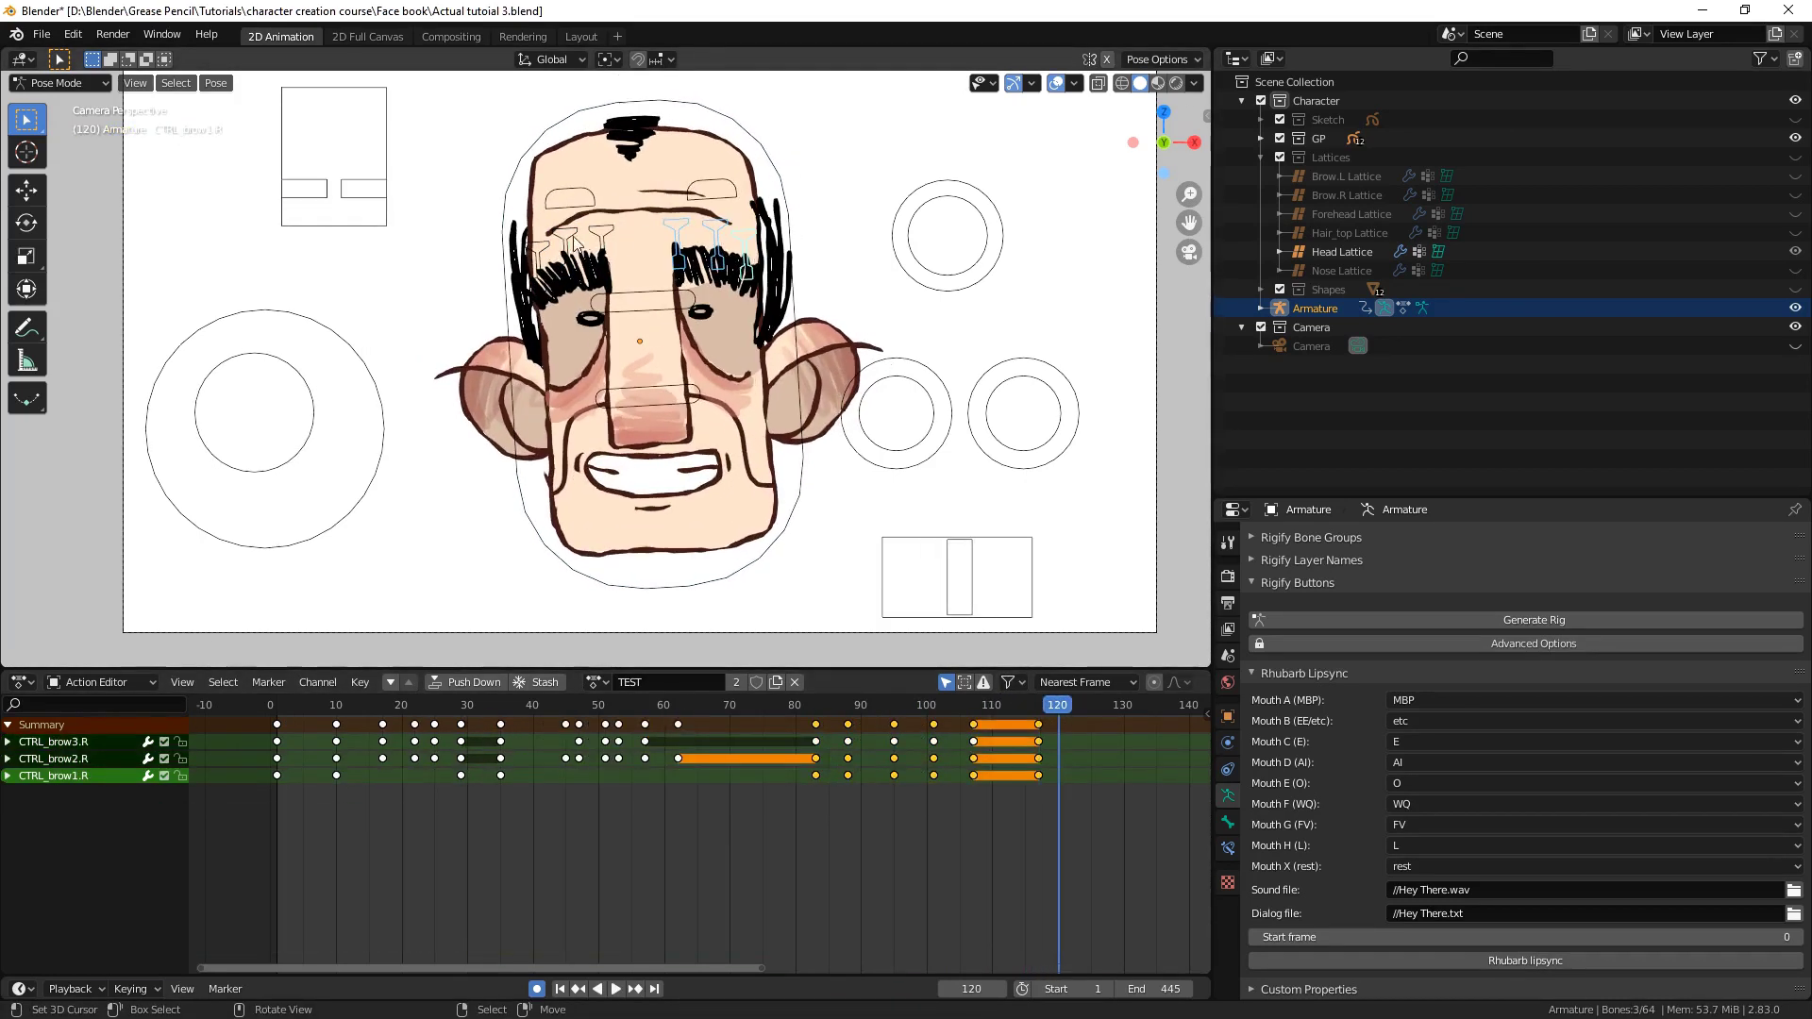
pyautogui.press('Right')
pyautogui.press('Right')
pyautogui.press('Right')
pyautogui.press('i')
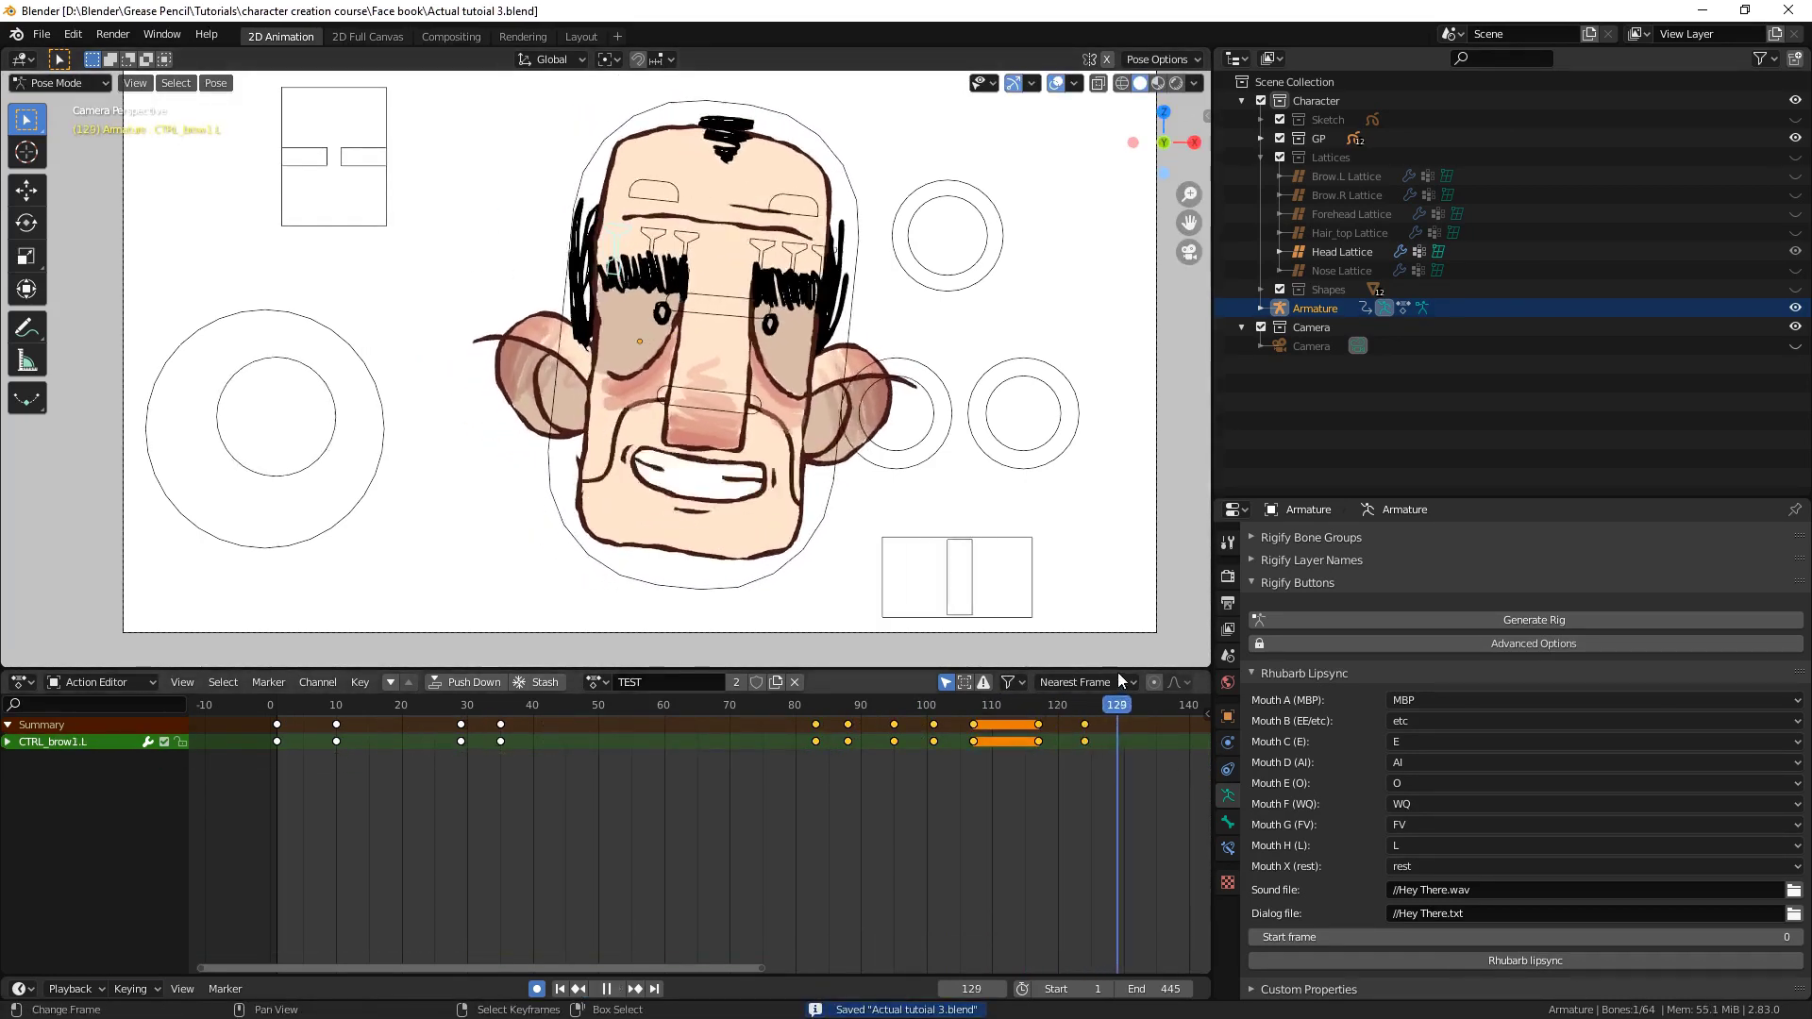
# Pose the right blink control and key the blink at frame 138
pyautogui.click(364, 155)
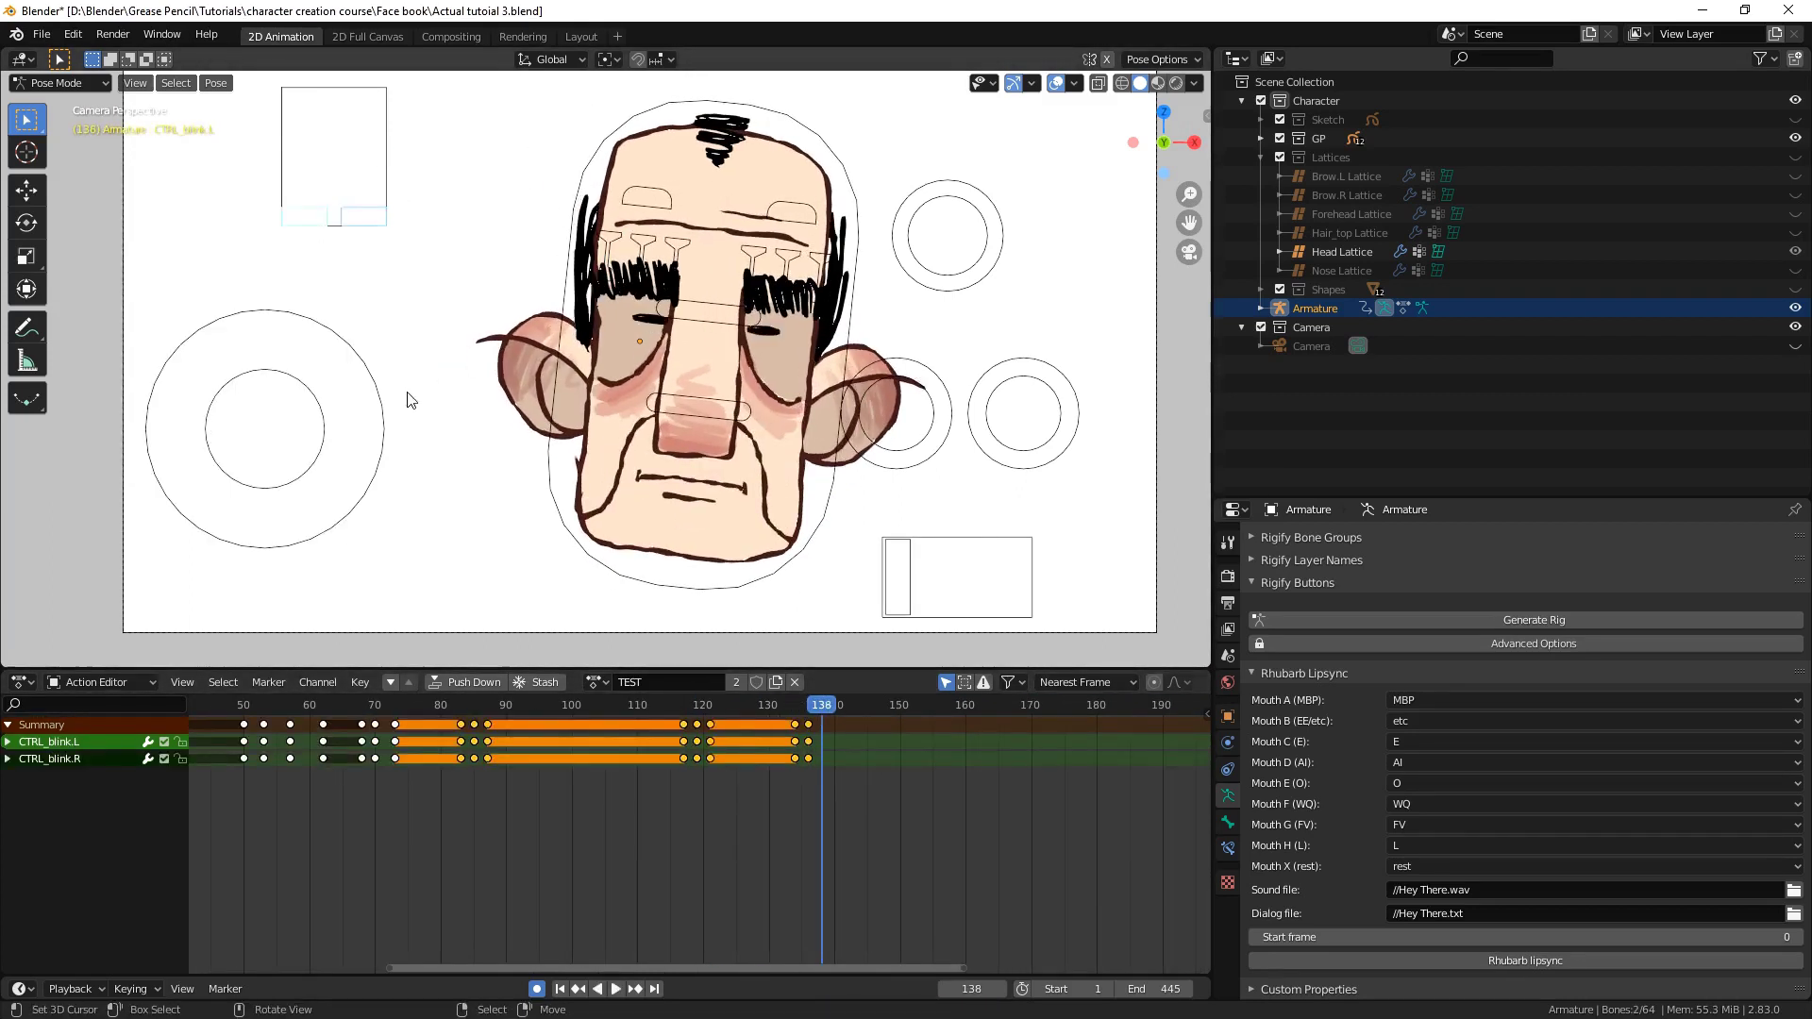
pyautogui.press('i')
pyautogui.press('Left')
pyautogui.press('Left')
pyautogui.press('Left')
pyautogui.click(340, 456)
# Save the file and play back the blink from around frame 120
pyautogui.hotkey('ctrl', 's')
pyautogui.moveTo(709, 704)
pyautogui.mouseDown()
pyautogui.moveTo(897, 709)
pyautogui.moveTo(458, 698)
pyautogui.moveTo(892, 704)
pyautogui.moveTo(816, 657)
pyautogui.moveTo(854, 653)
pyautogui.mouseUp()
pyautogui.click(705, 704)
pyautogui.press('space')
# Move the head control into a new pose and key it, scrubbing to frame 163
pyautogui.click(868, 605)
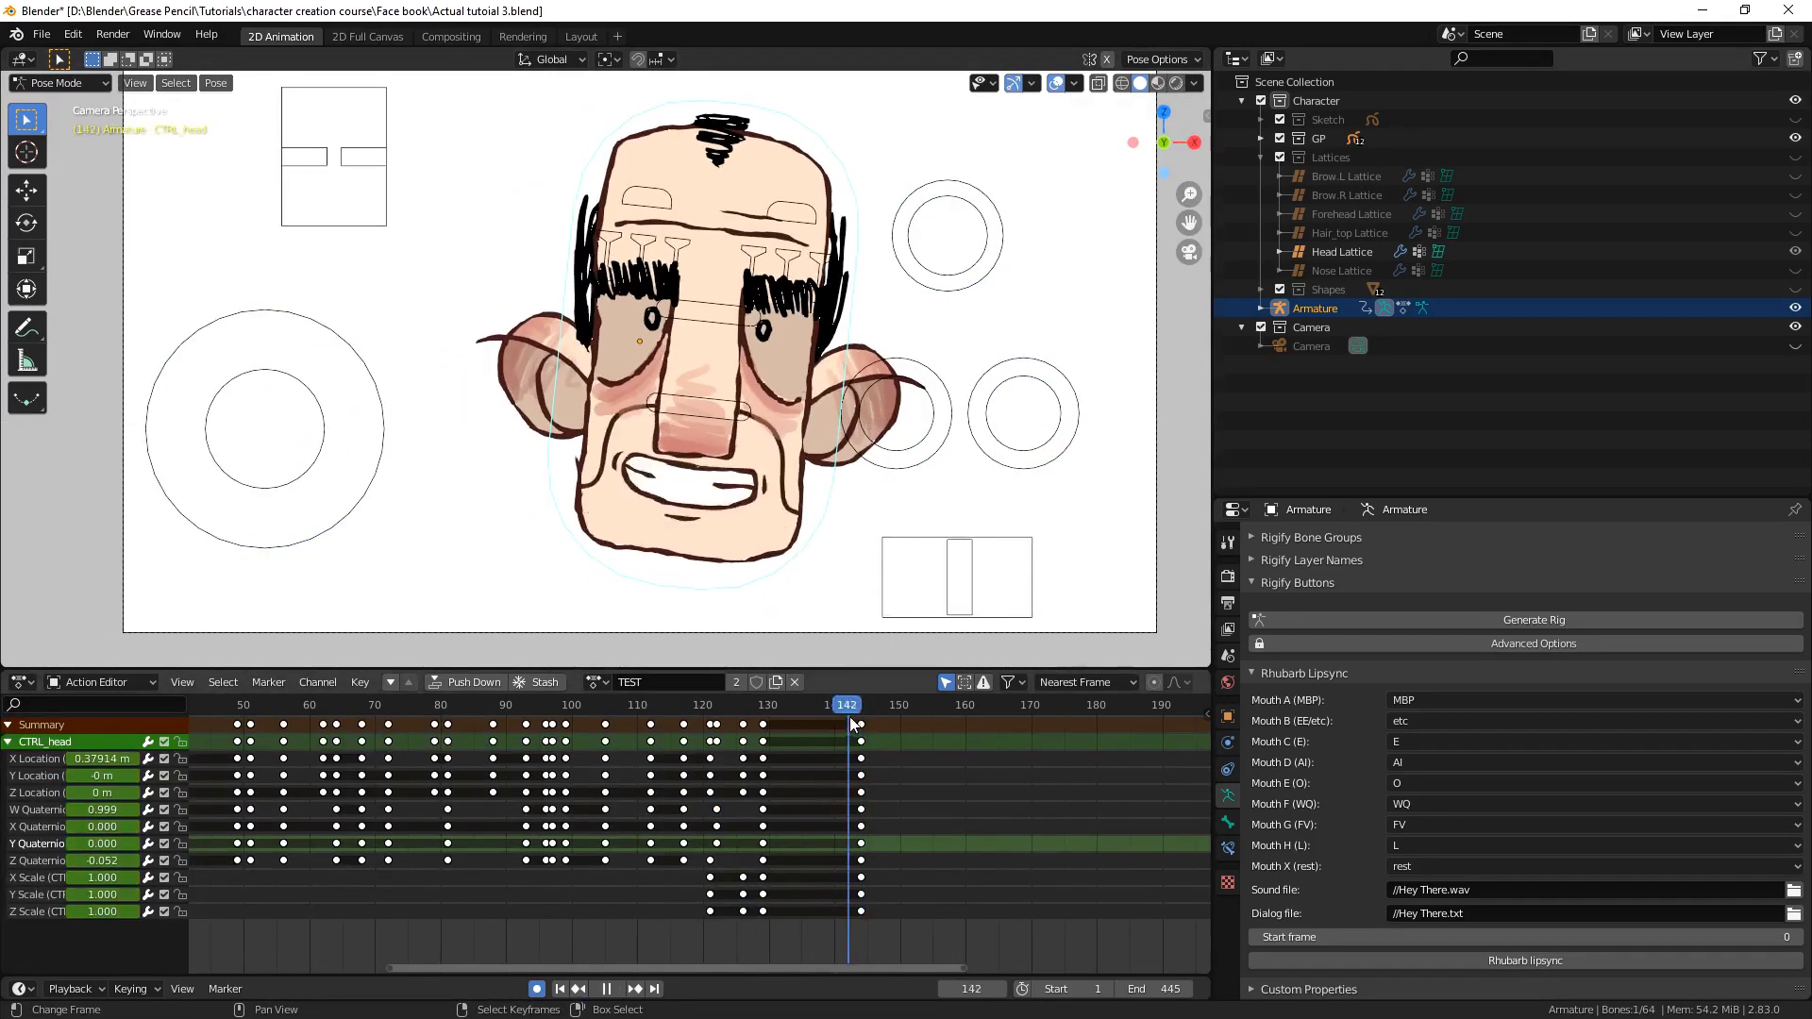
pyautogui.moveTo(860, 723); pyautogui.dragTo(787, 669)
pyautogui.press('g')
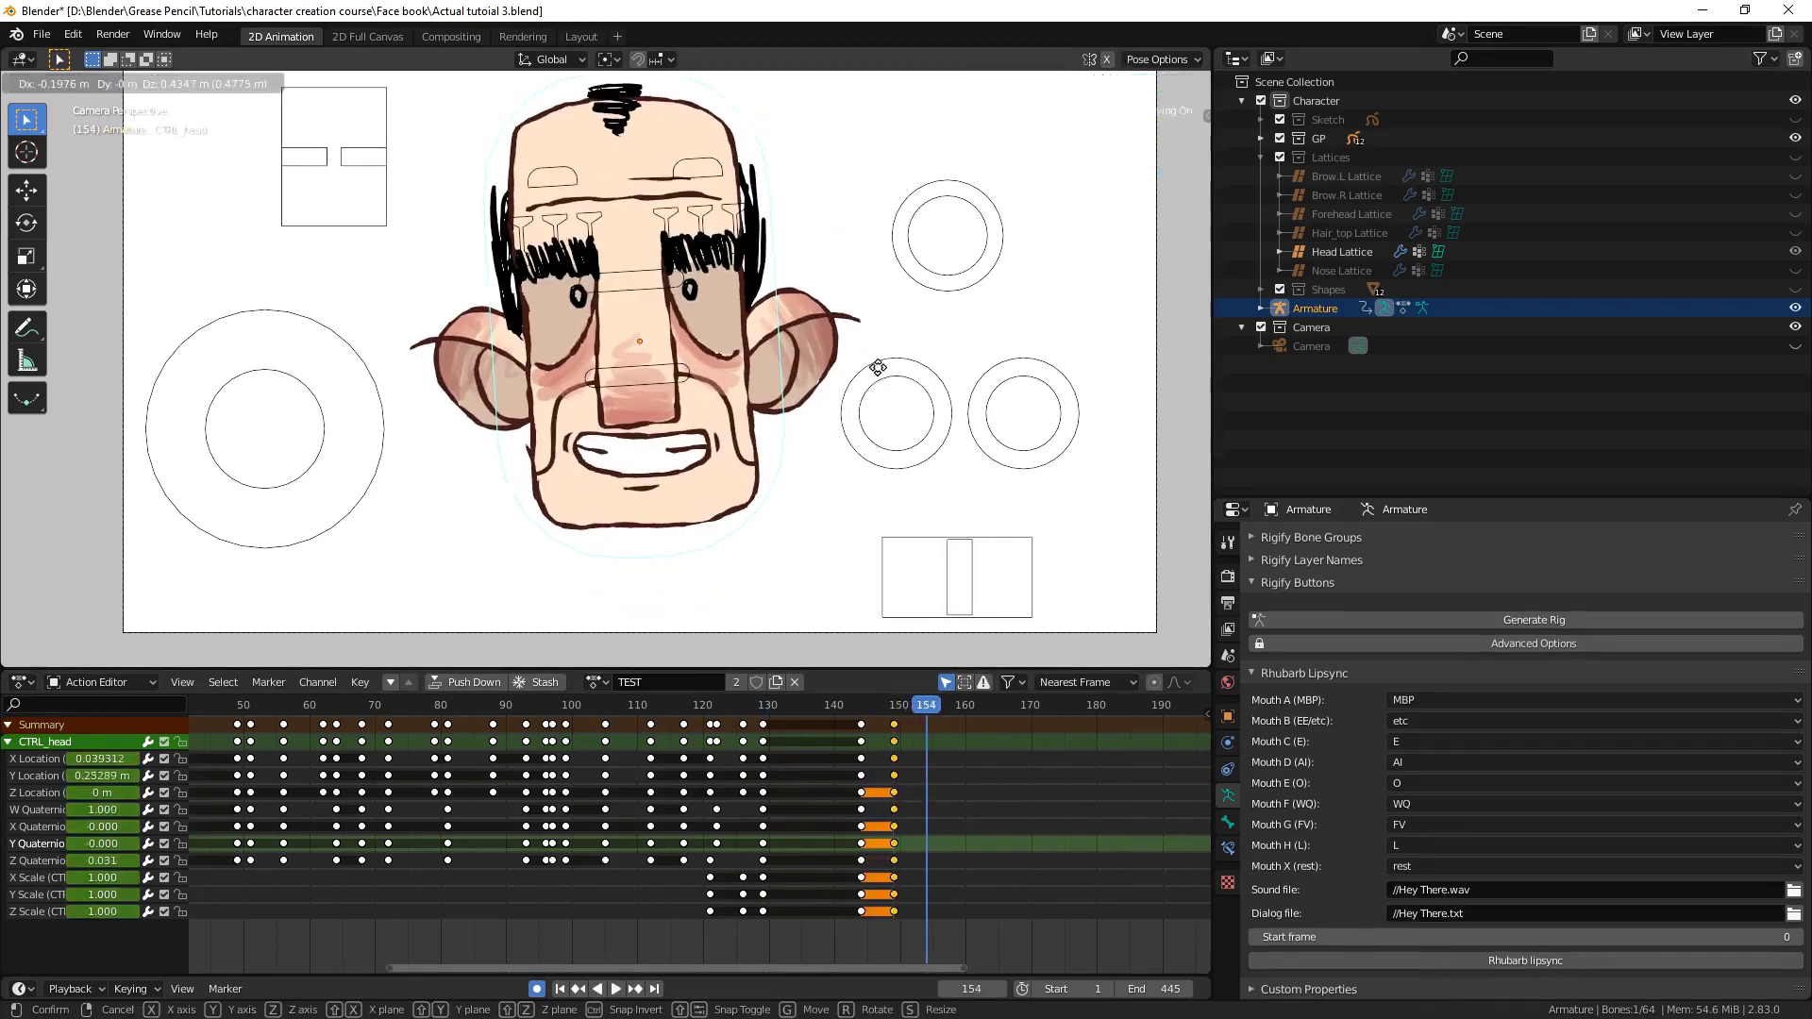
pyautogui.click(874, 364)
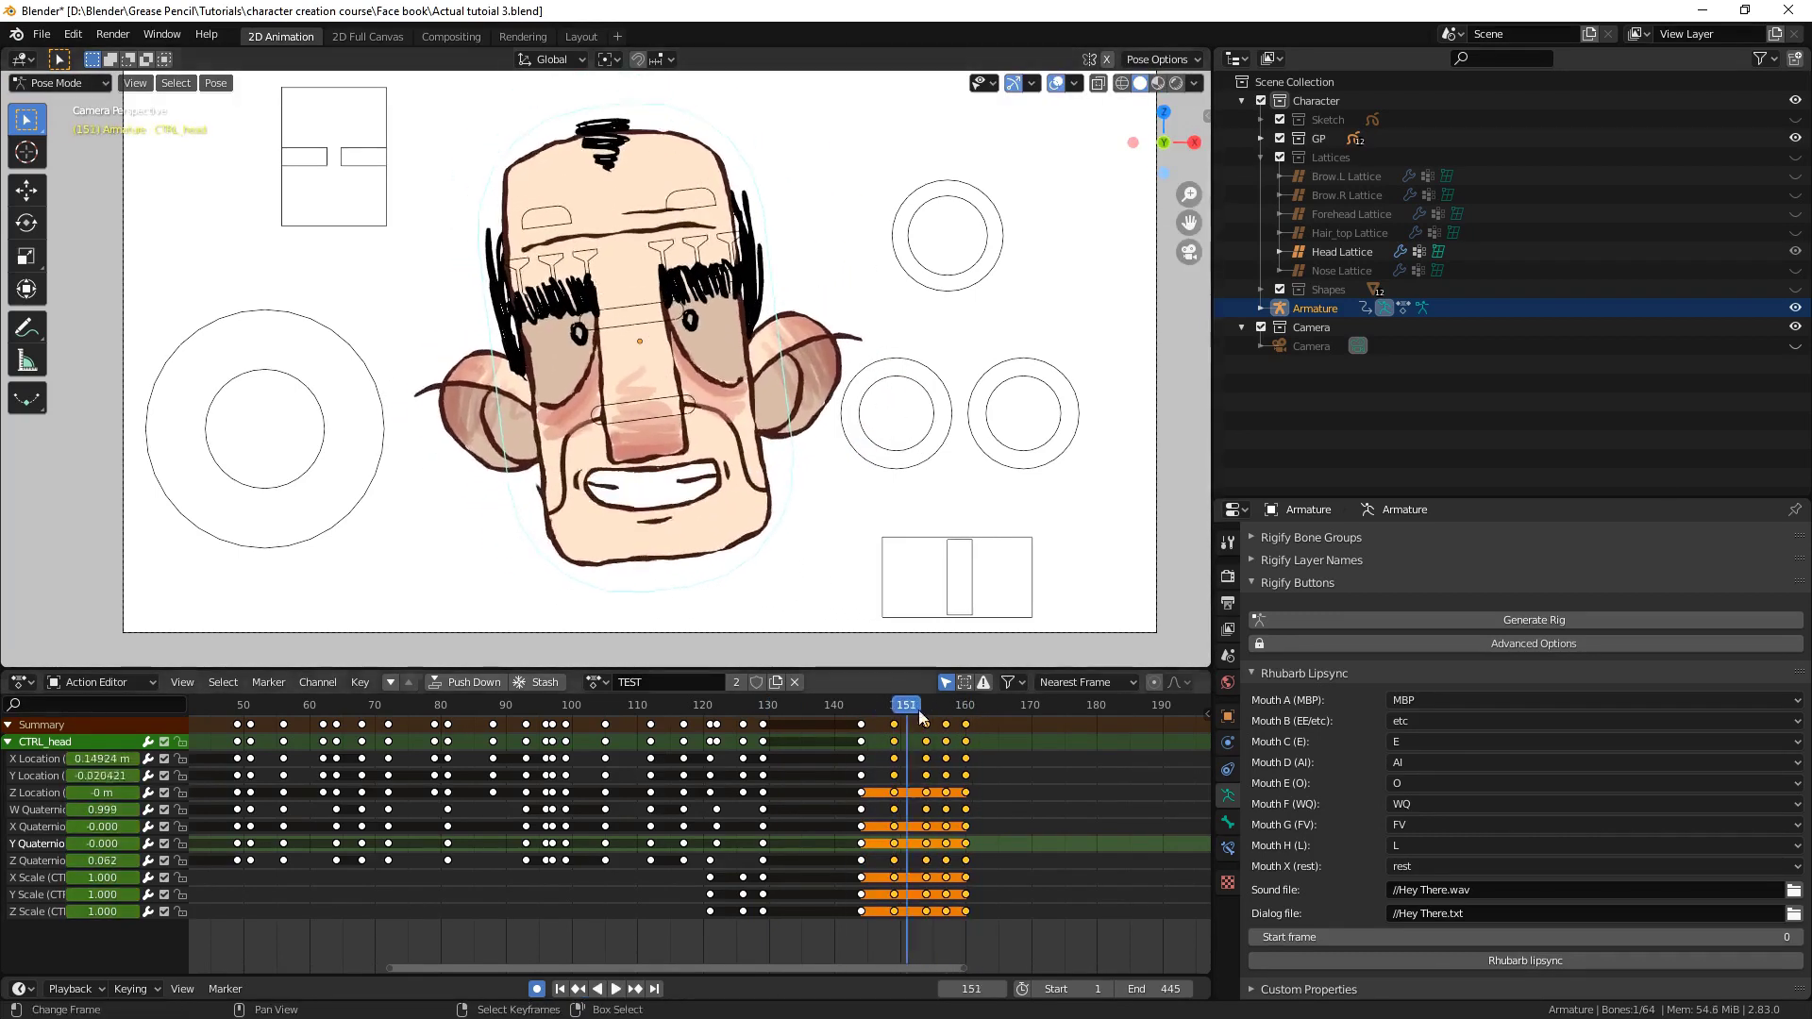
pyautogui.moveTo(890, 704); pyautogui.dragTo(993, 723)
# Box-select a block of head keyframes in the Action Editor and delete them
pyautogui.press('g')
pyautogui.click(998, 765)
pyautogui.press('b')
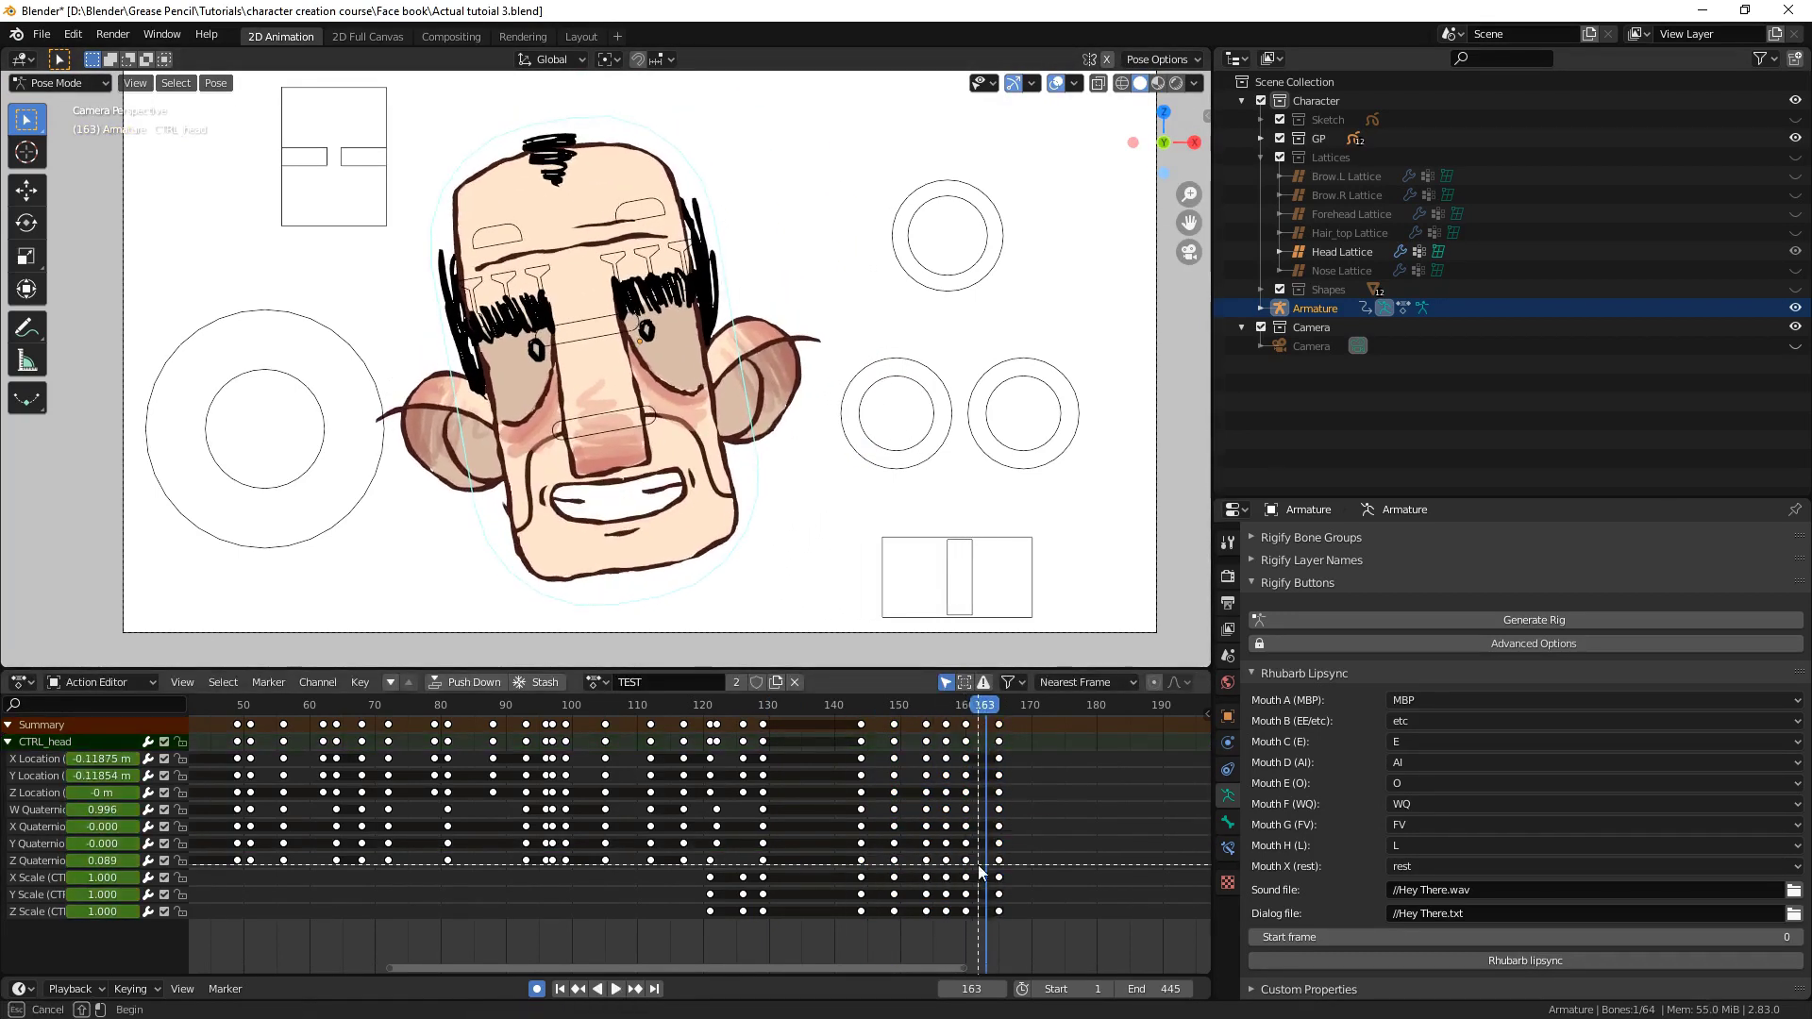
pyautogui.moveTo(1018, 866); pyautogui.dragTo(870, 703)
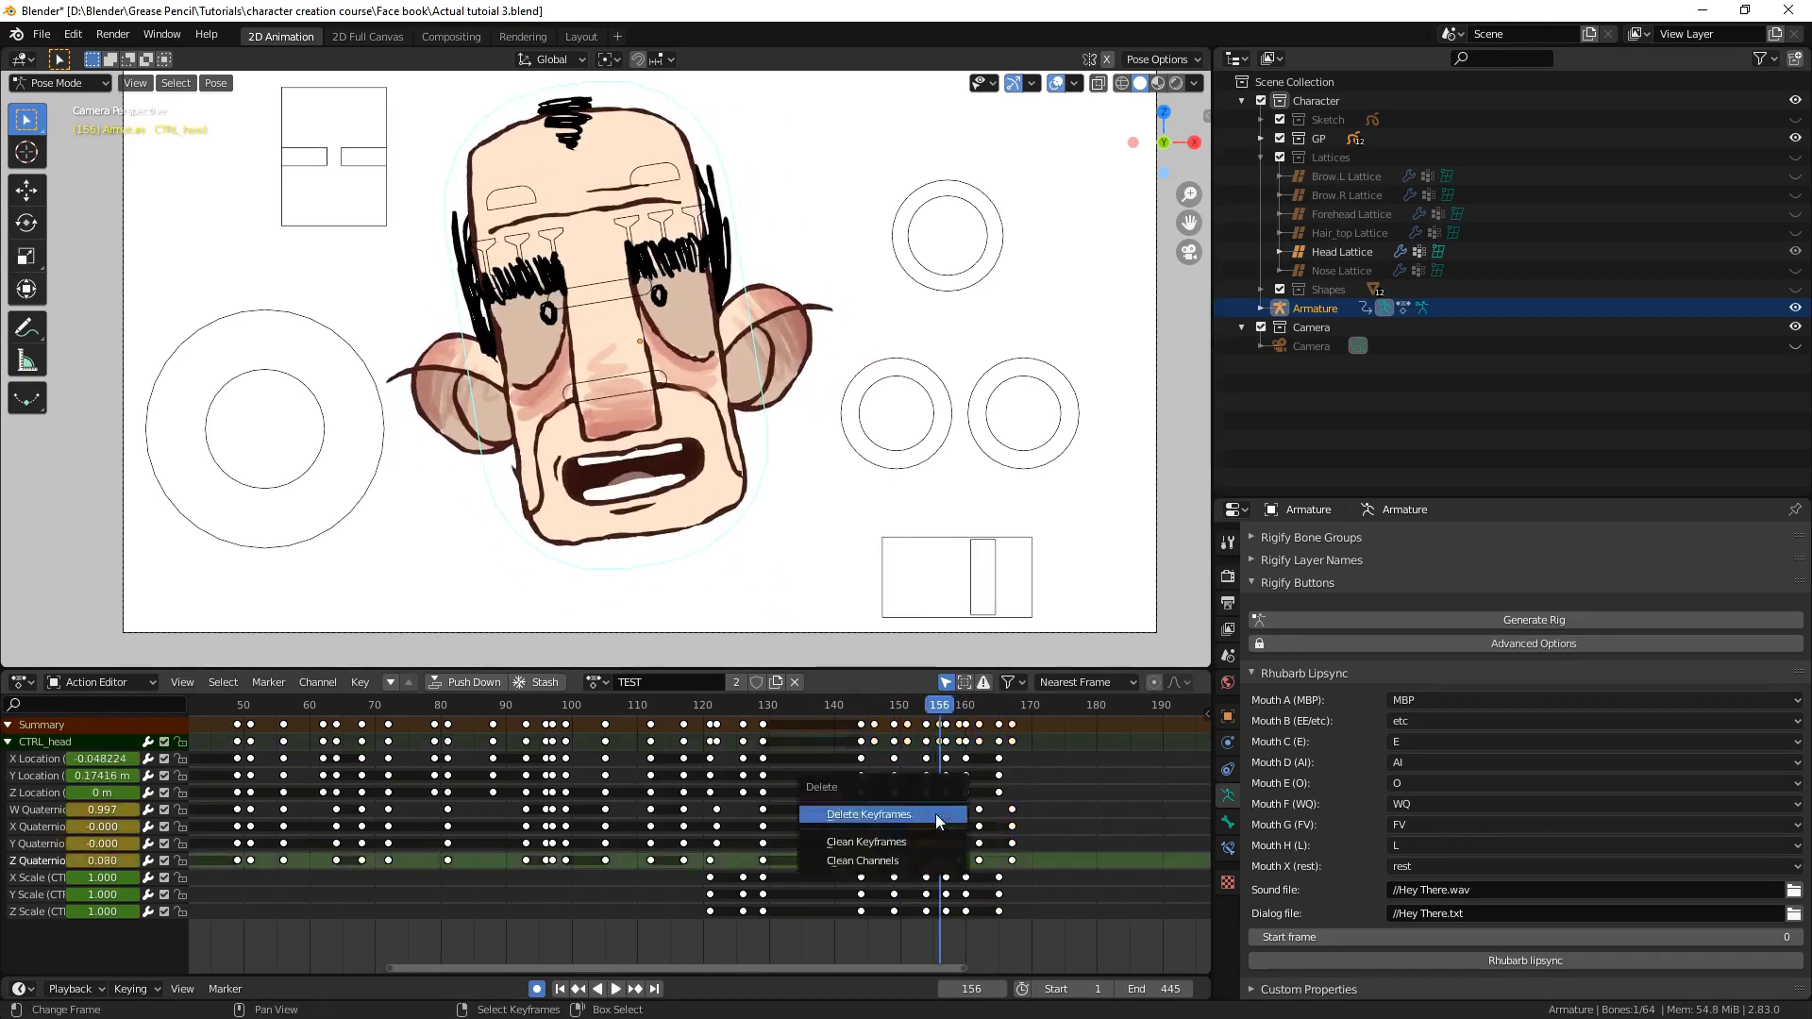
pyautogui.click(901, 705)
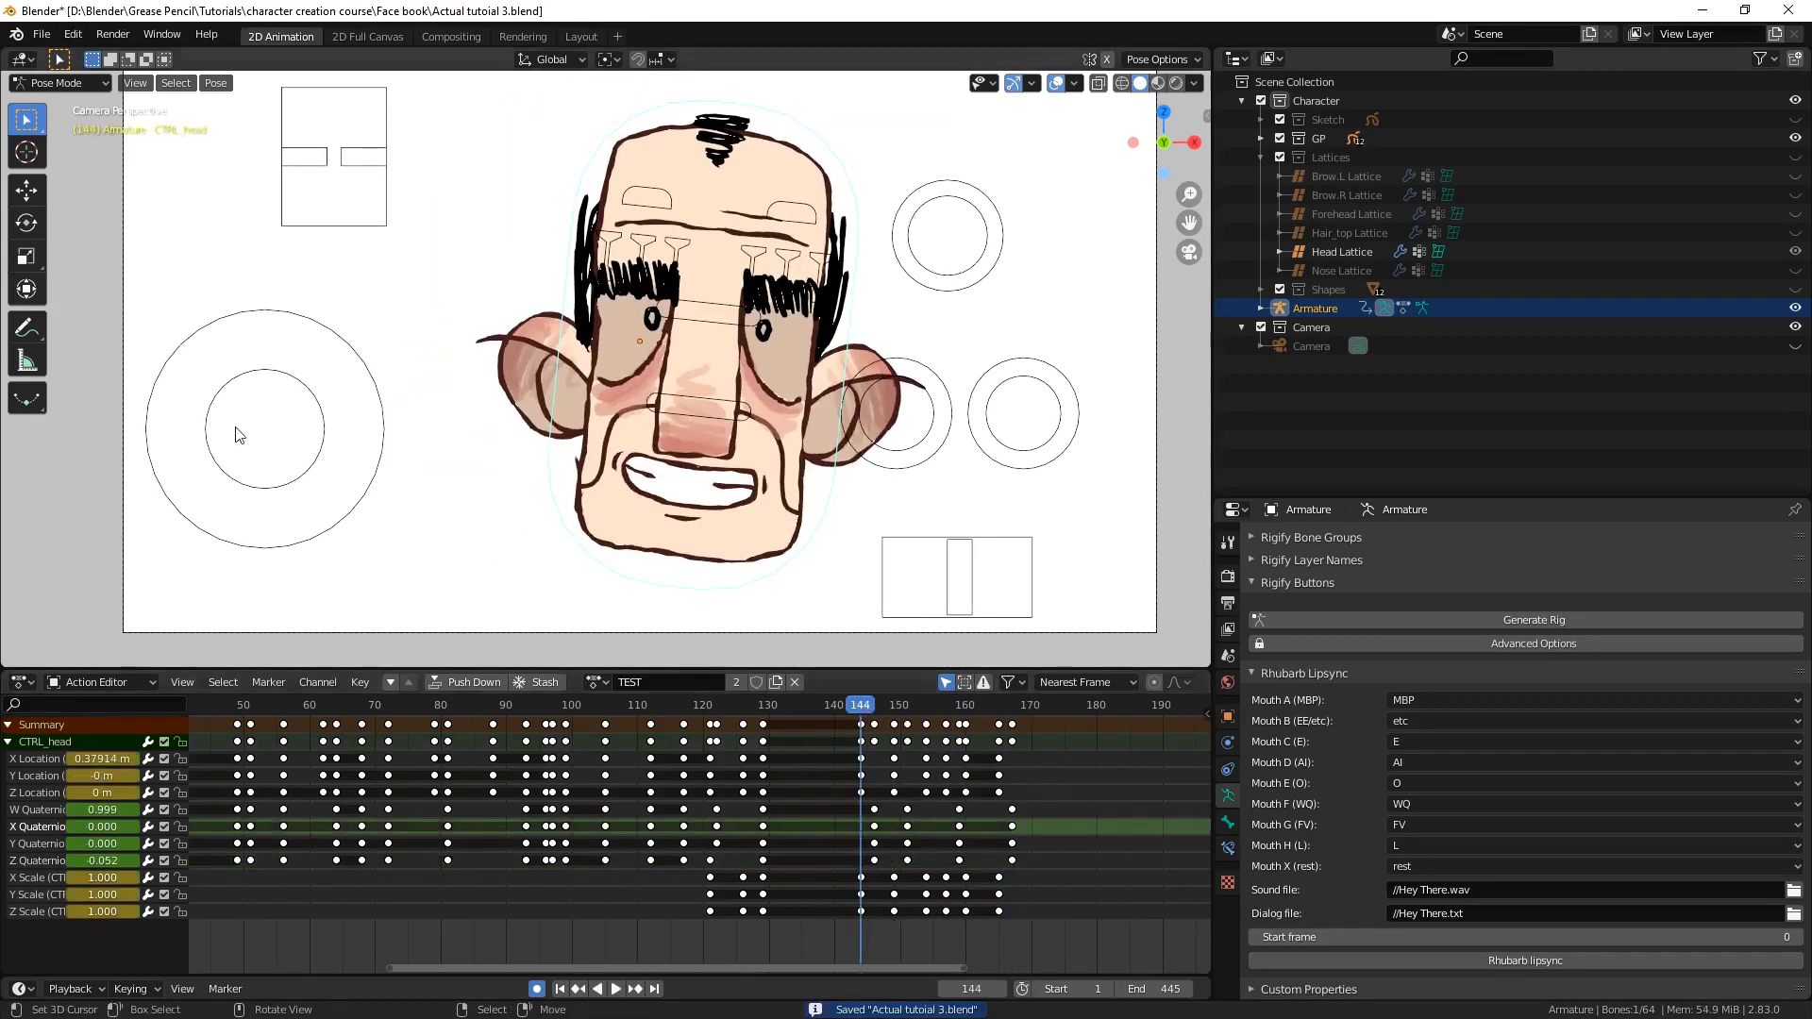
# Key the head-turn bone after frame 150, review the motion and save
pyautogui.press('Escape')
pyautogui.click(382, 495)
pyautogui.press('space')
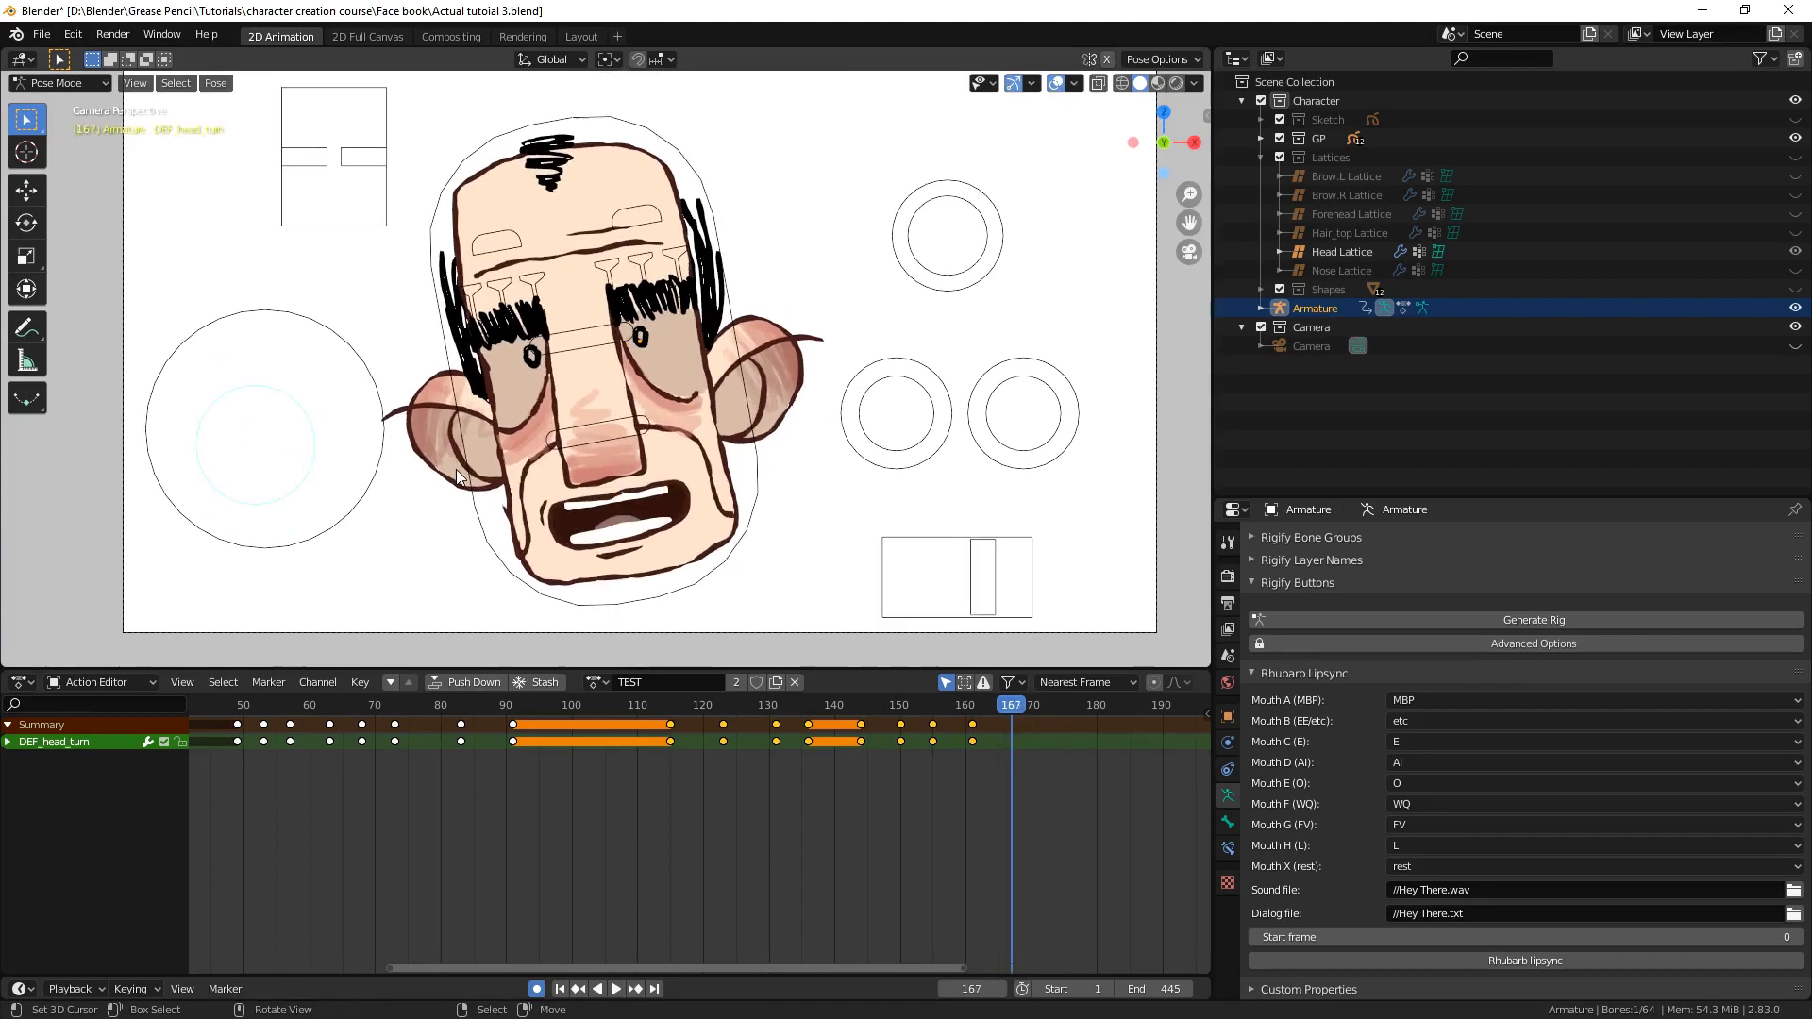
pyautogui.click(709, 708)
pyautogui.hotkey('ctrl', 's')
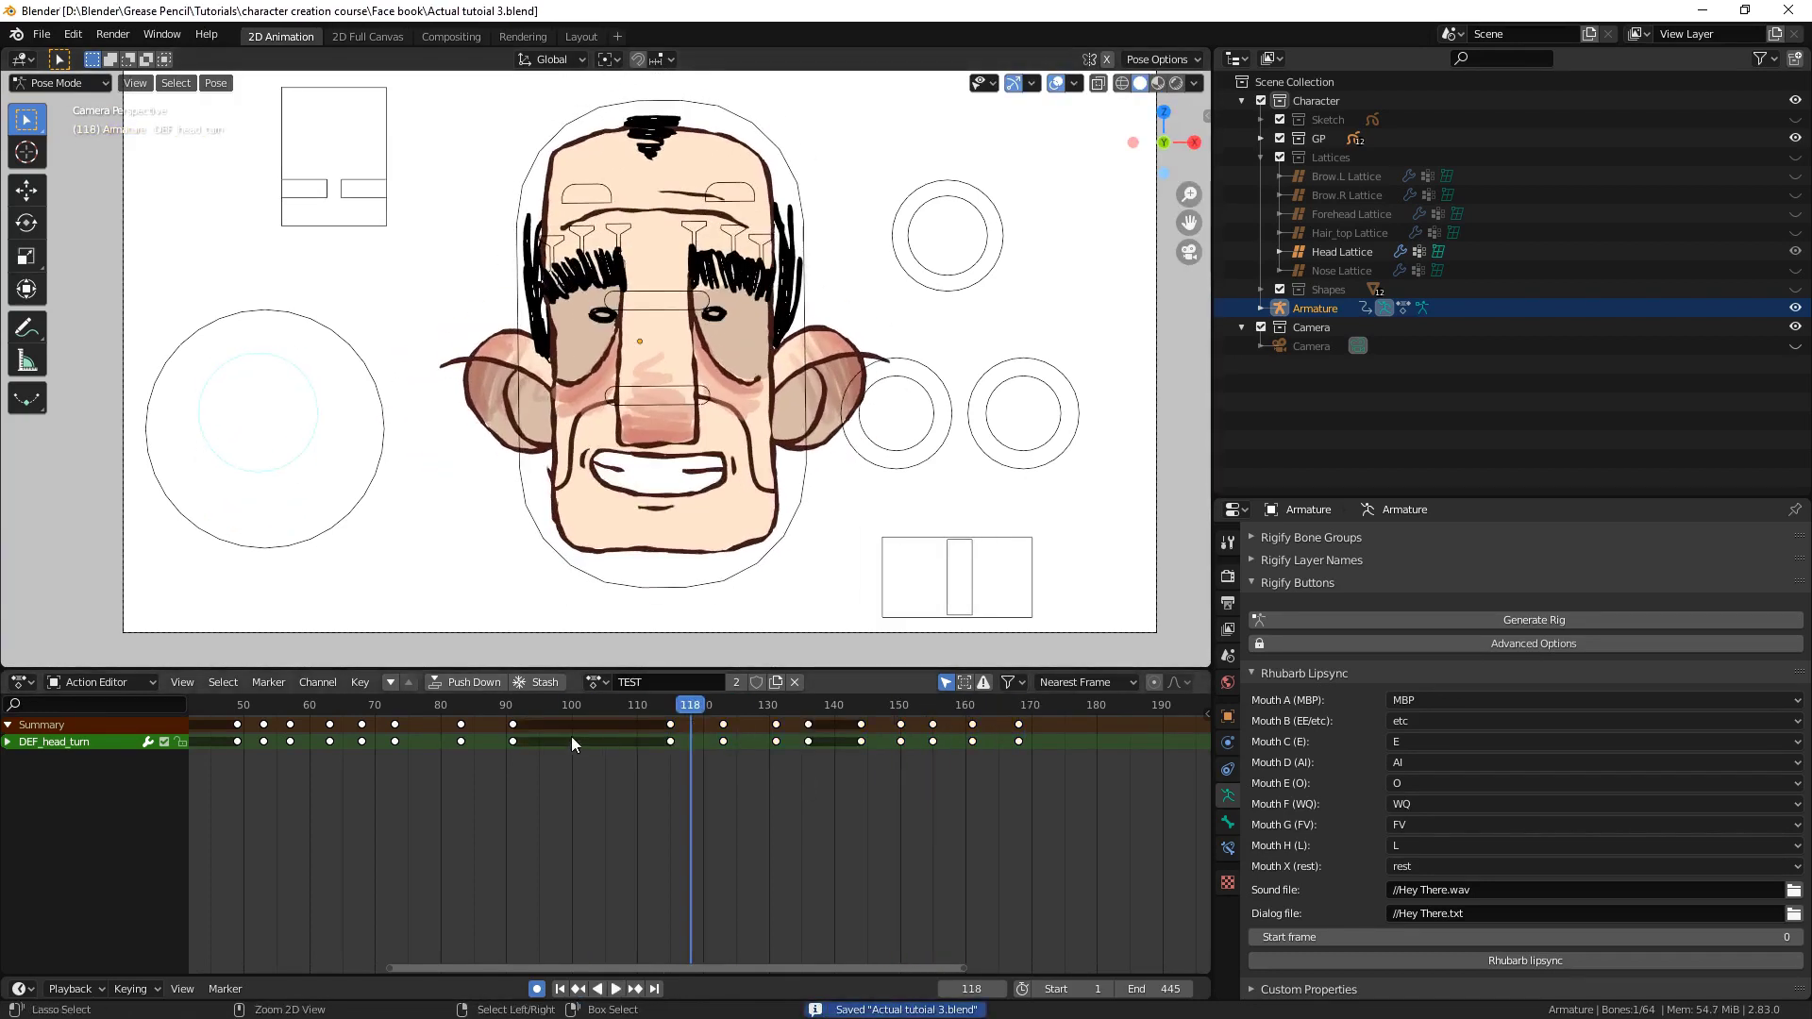
pyautogui.press('Escape')
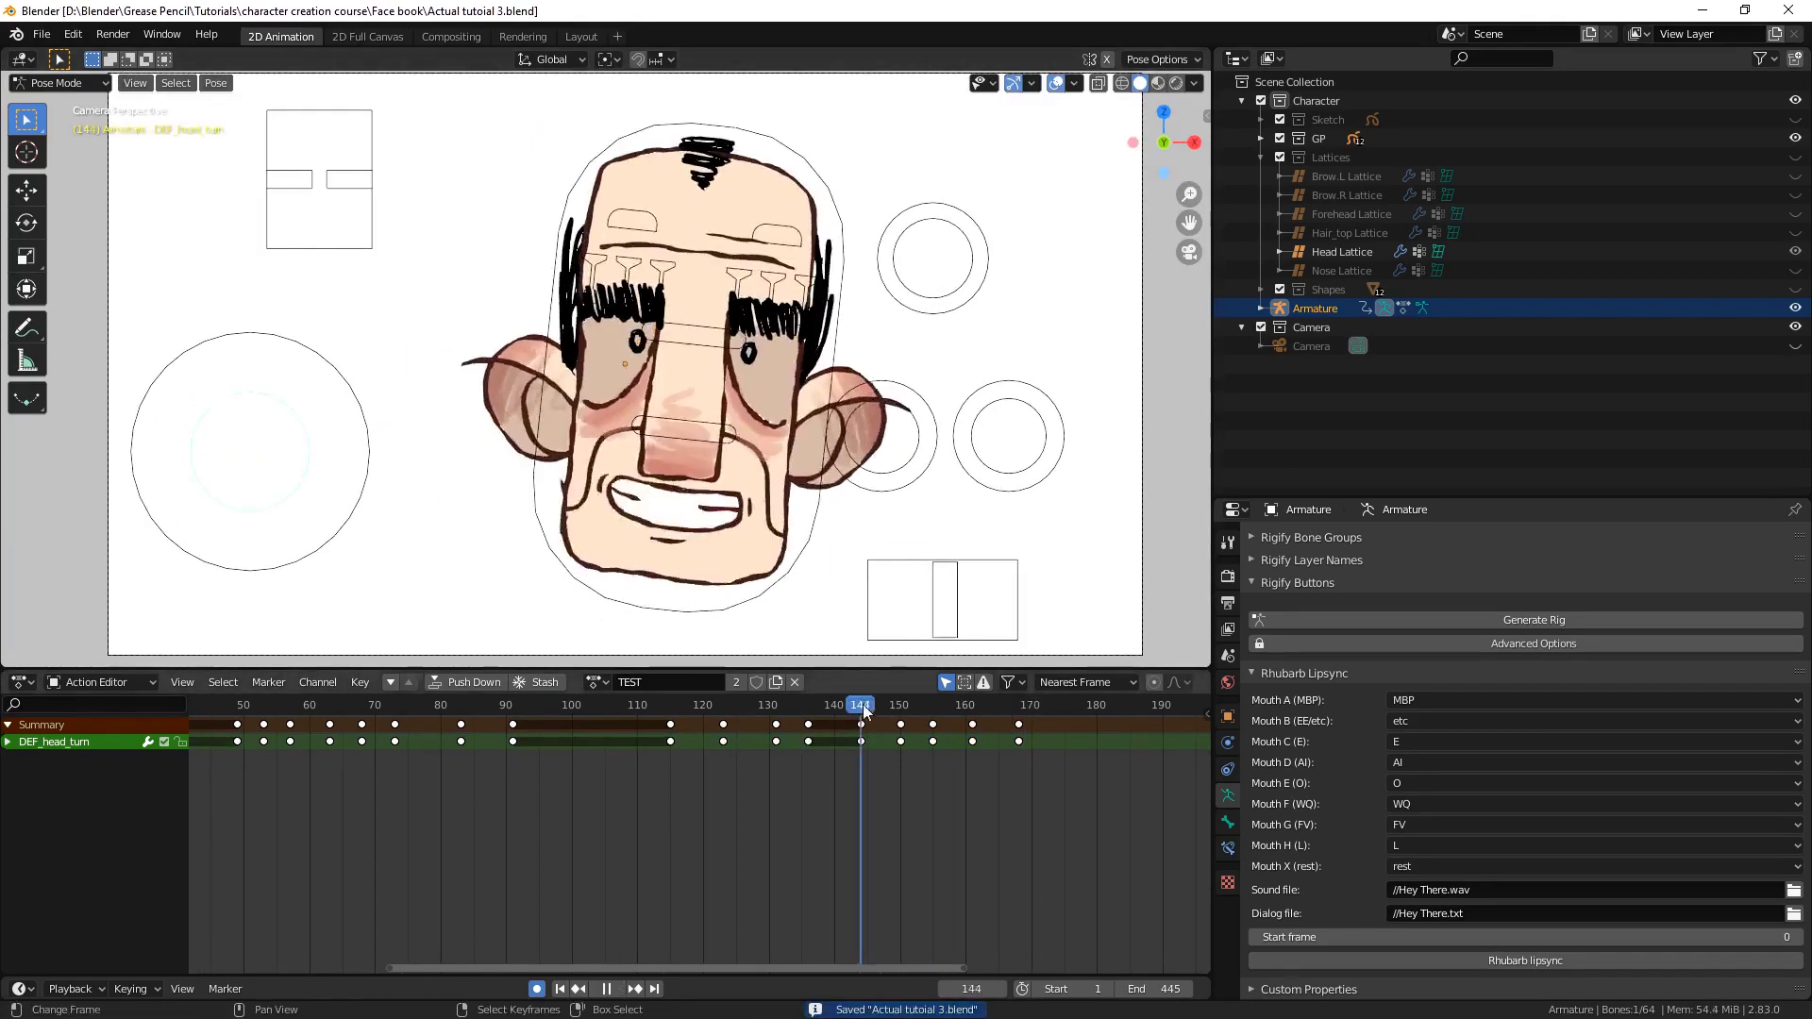
# Select the left and right brow controls and shift the last two brow keys later
pyautogui.click(606, 324)
pyautogui.hotkey('shift', 'g')
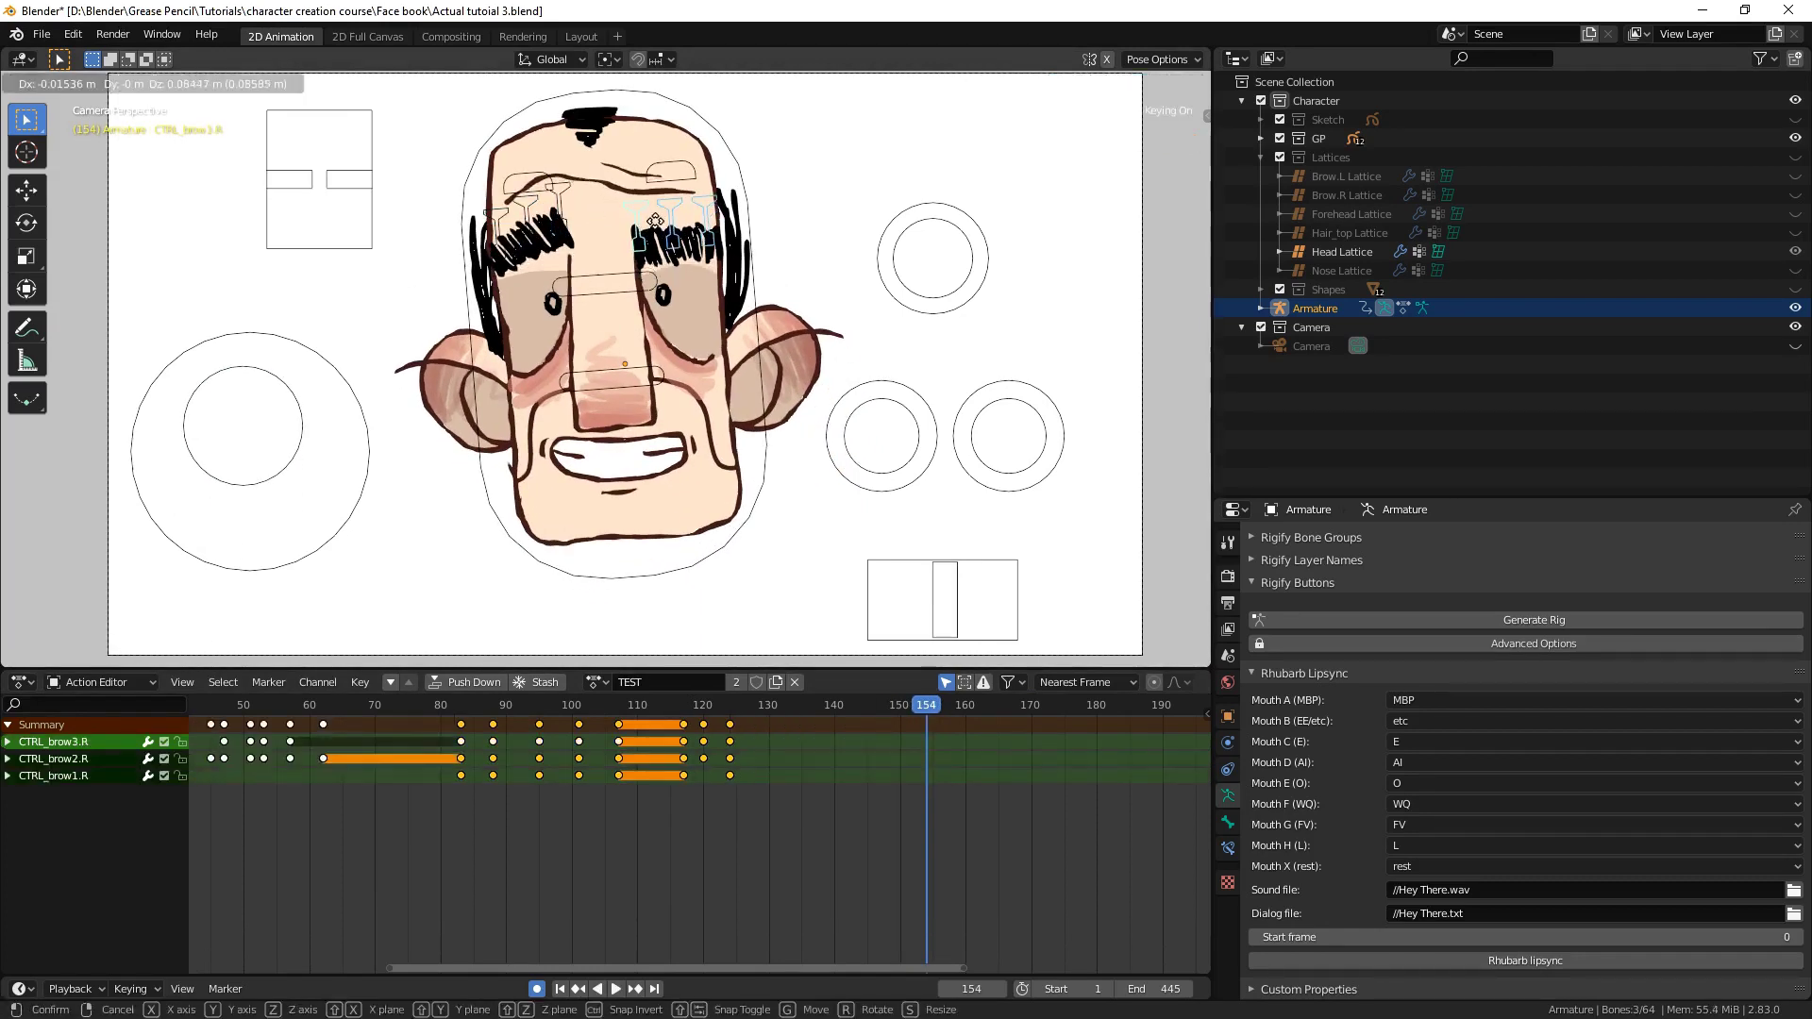
pyautogui.click(751, 255)
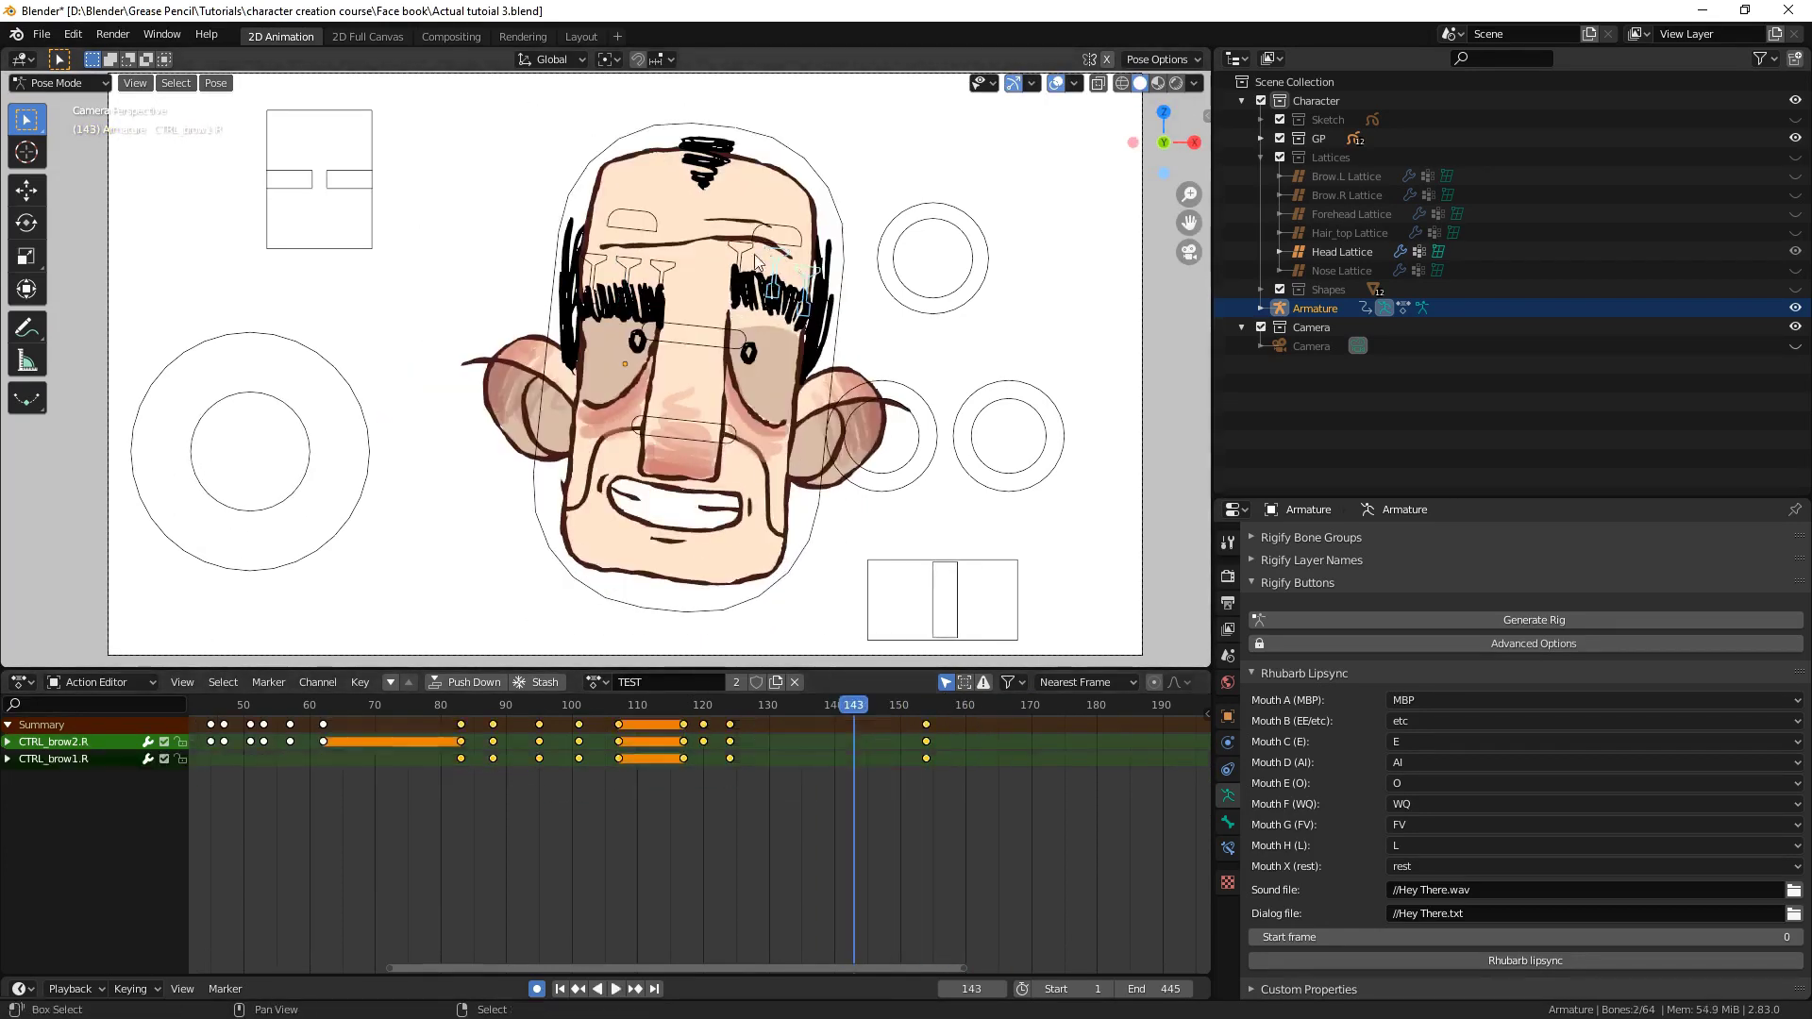
pyautogui.moveTo(729, 725); pyautogui.dragTo(944, 812)
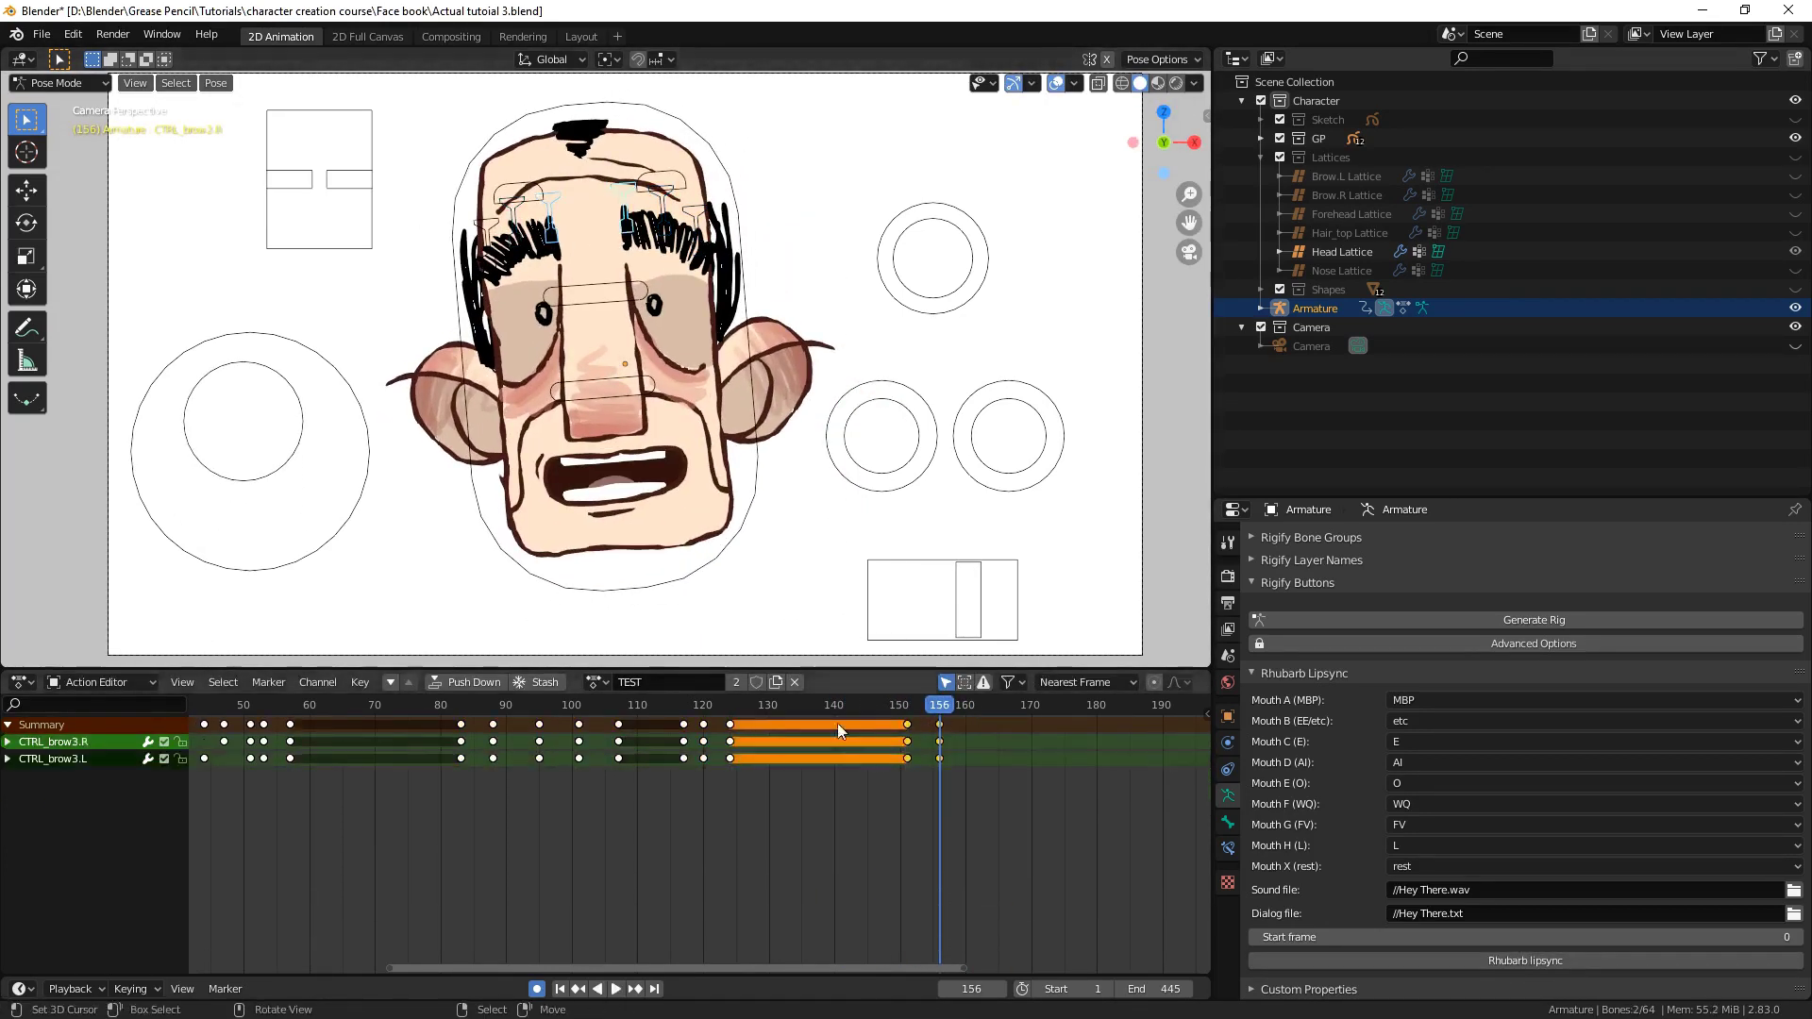
pyautogui.moveTo(908, 741); pyautogui.dragTo(921, 741)
pyautogui.press('space')
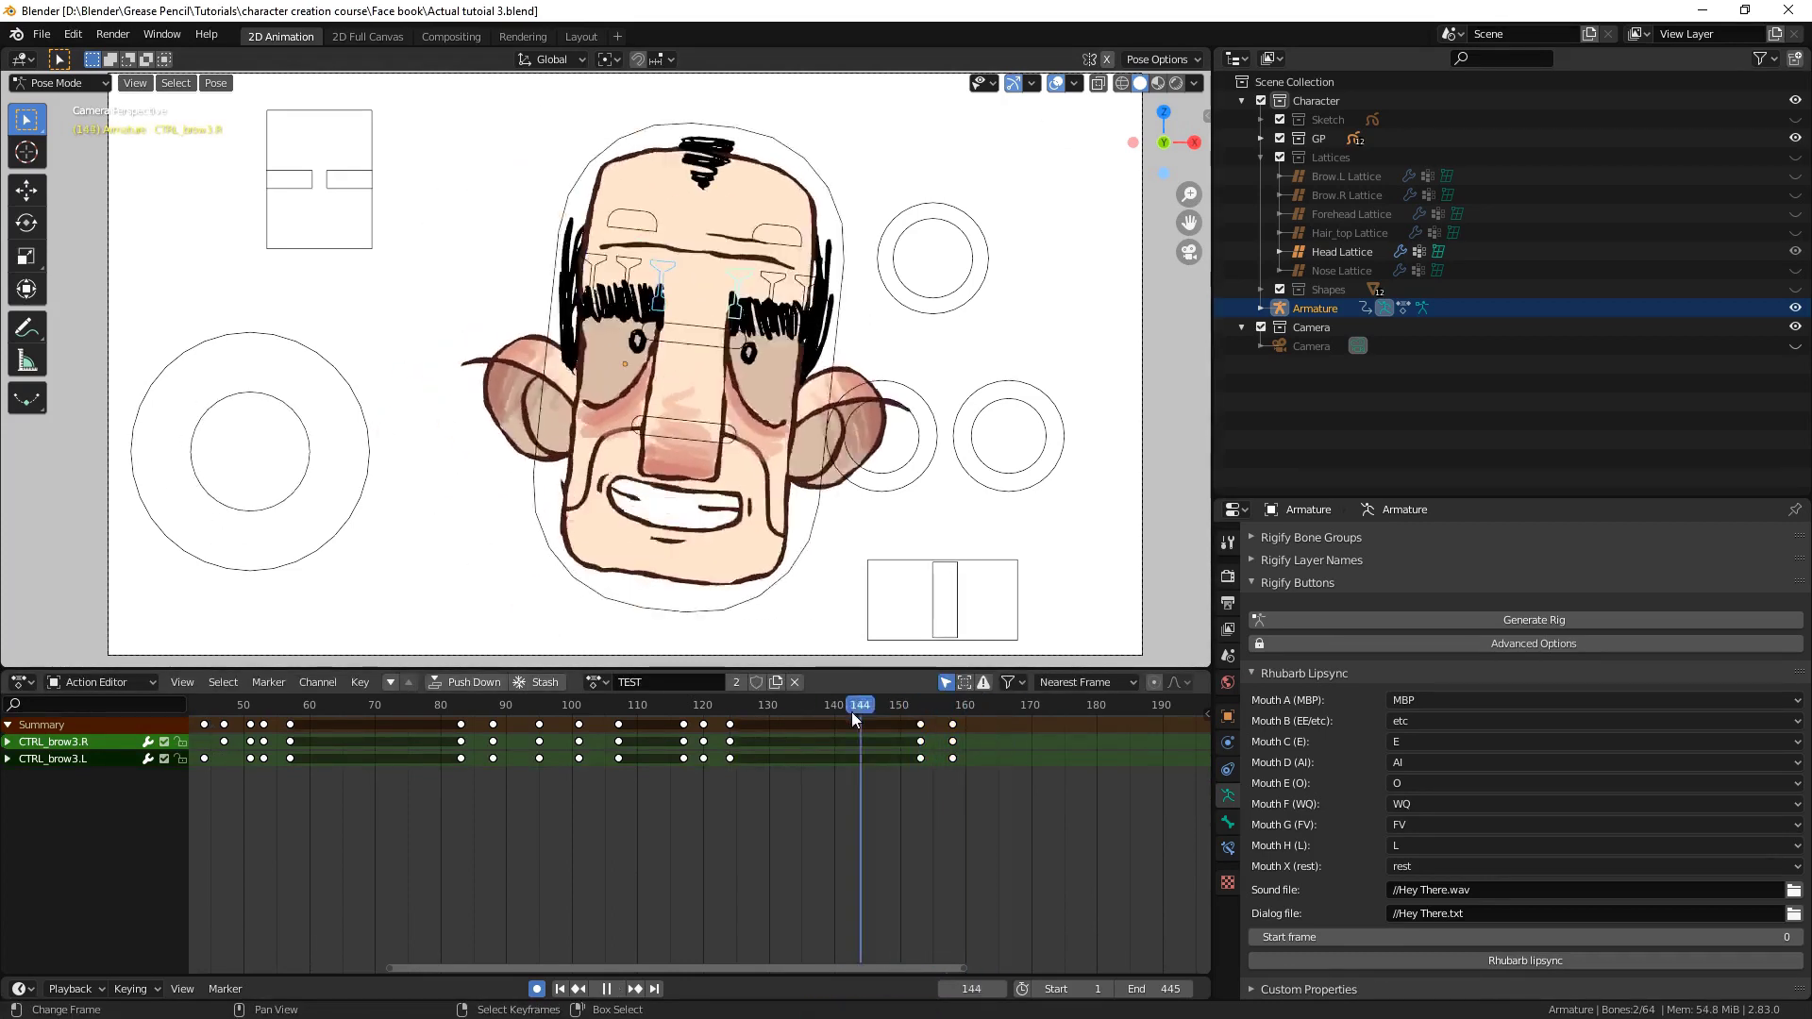
# Adjust the two left brow controls during playback and save
pyautogui.click(489, 301)
pyautogui.press('space')
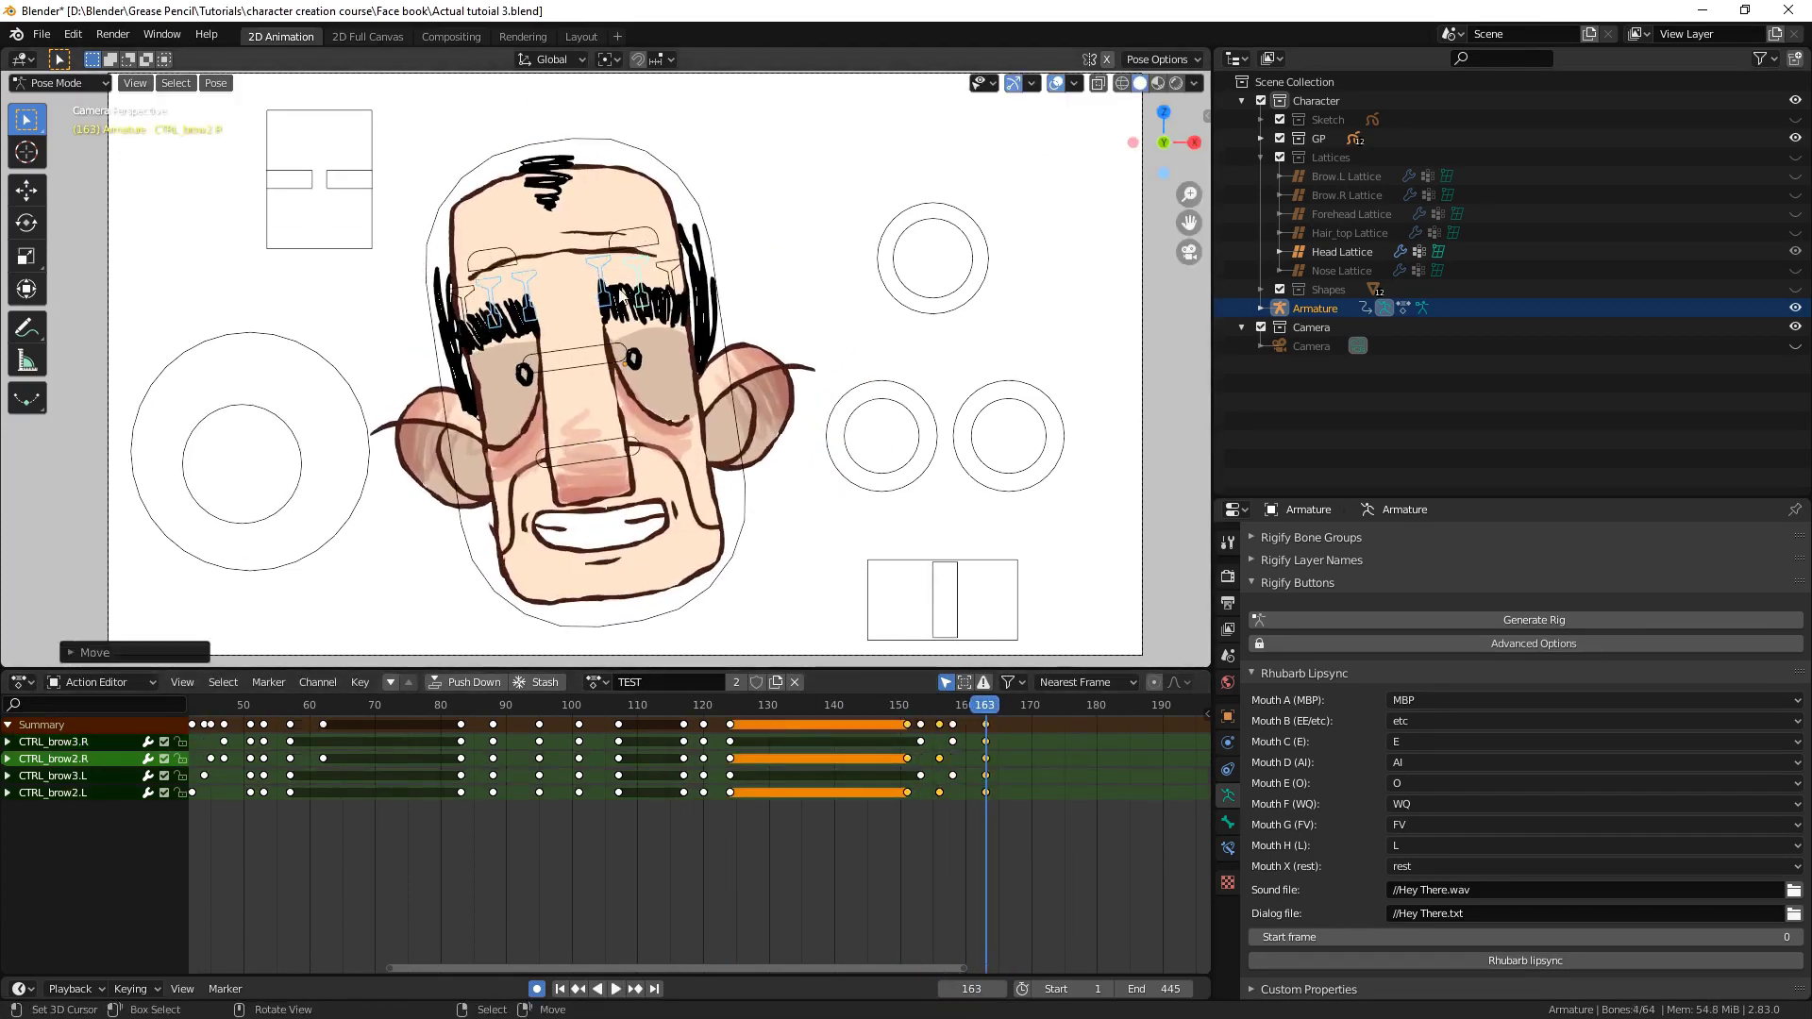
pyautogui.keyDown('shift'); pyautogui.click(535, 284); pyautogui.keyUp('shift')
pyautogui.press('space')
pyautogui.hotkey('ctrl', 's')
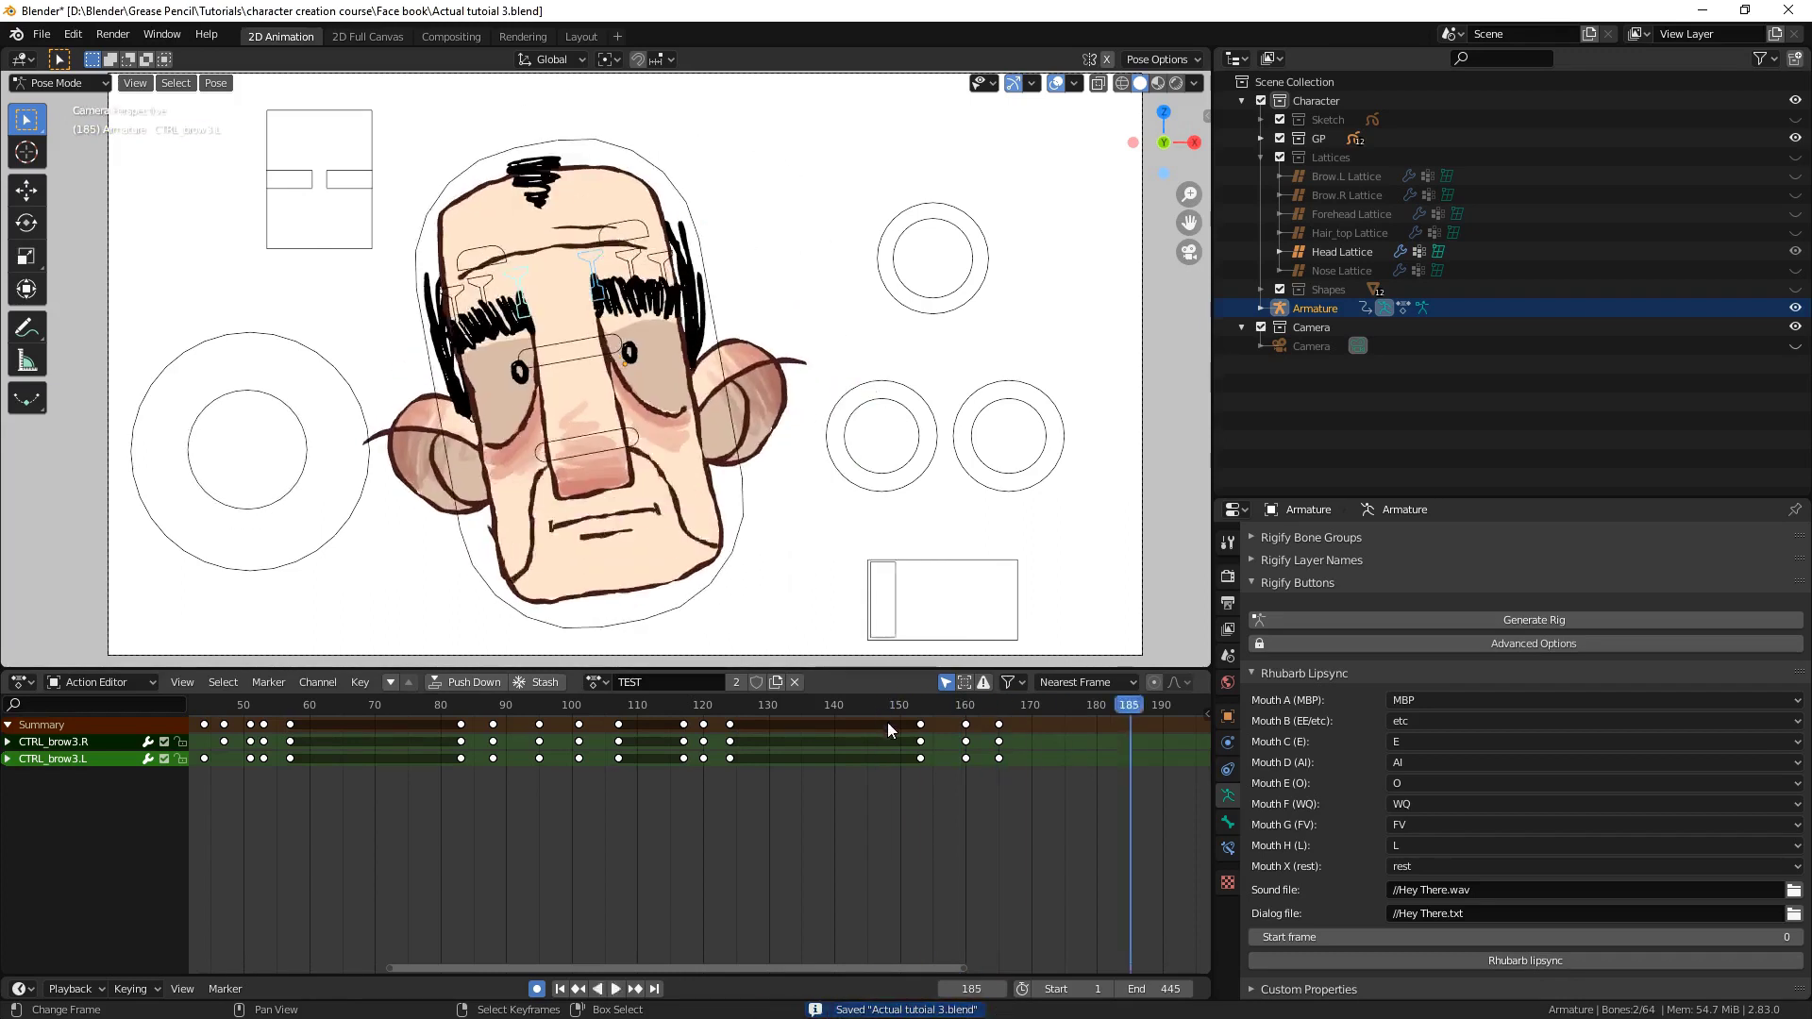
# Move the brows and key the brow pose at frame 178
pyautogui.moveTo(999, 694); pyautogui.dragTo(858, 705)
pyautogui.press('space')
pyautogui.press('g')
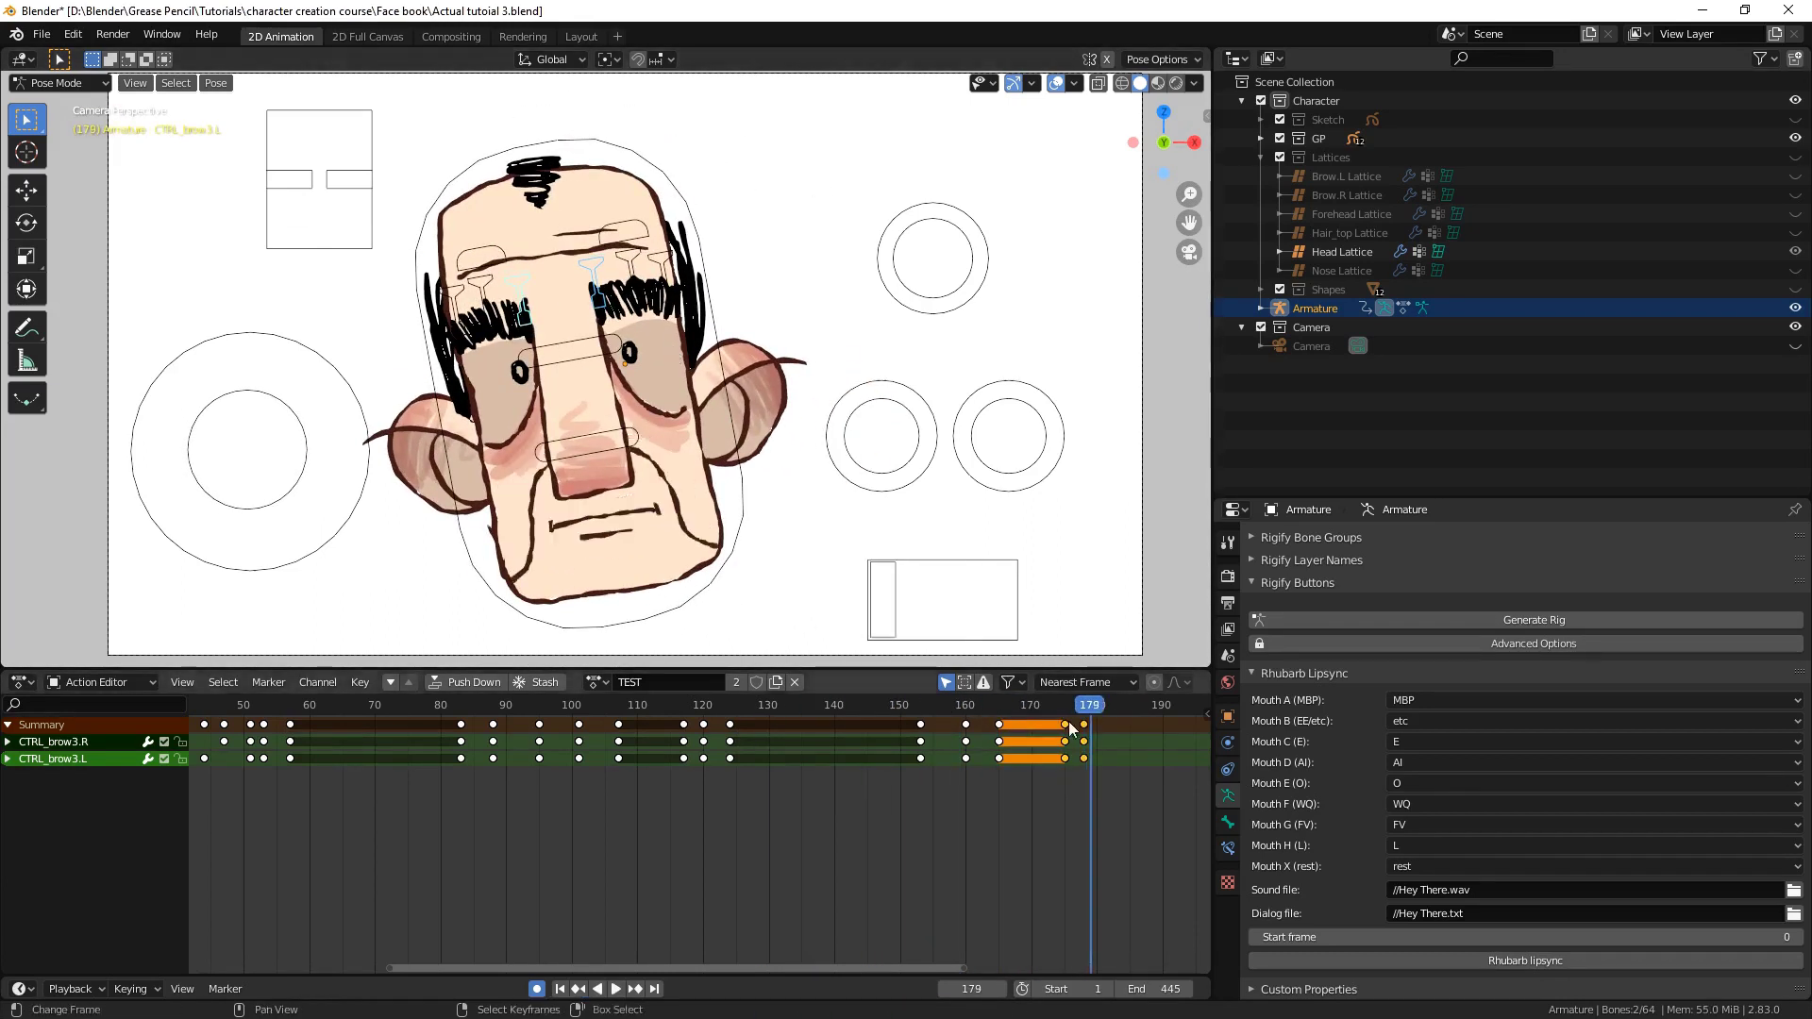
pyautogui.press('space')
# Select the eye control, save, and key the eye at frame 191
pyautogui.click(930, 301)
pyautogui.hotkey('ctrl', 's')
pyautogui.press('space')
pyautogui.press('i')
pyautogui.click(930, 296)
# Move the eye control and key it again at frame 199
pyautogui.press('space')
pyautogui.press('space')
pyautogui.press('g')
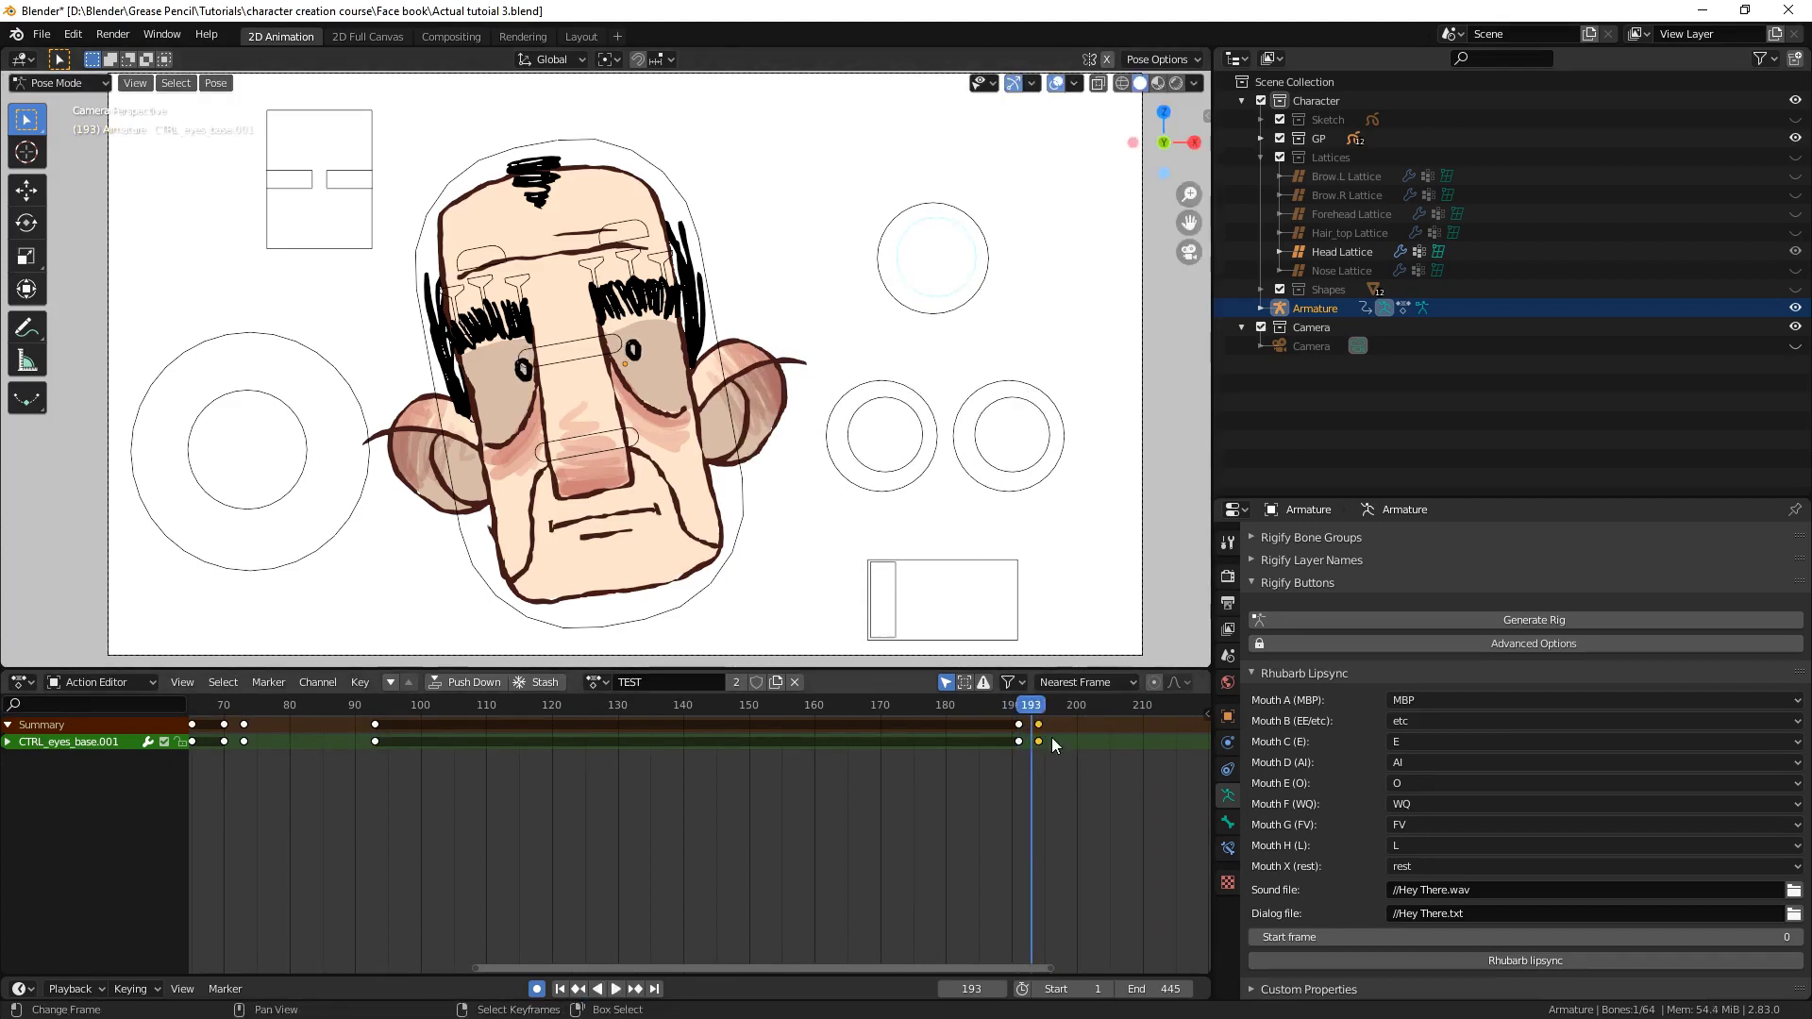
pyautogui.press('space')
pyautogui.press('i')
pyautogui.click(760, 328)
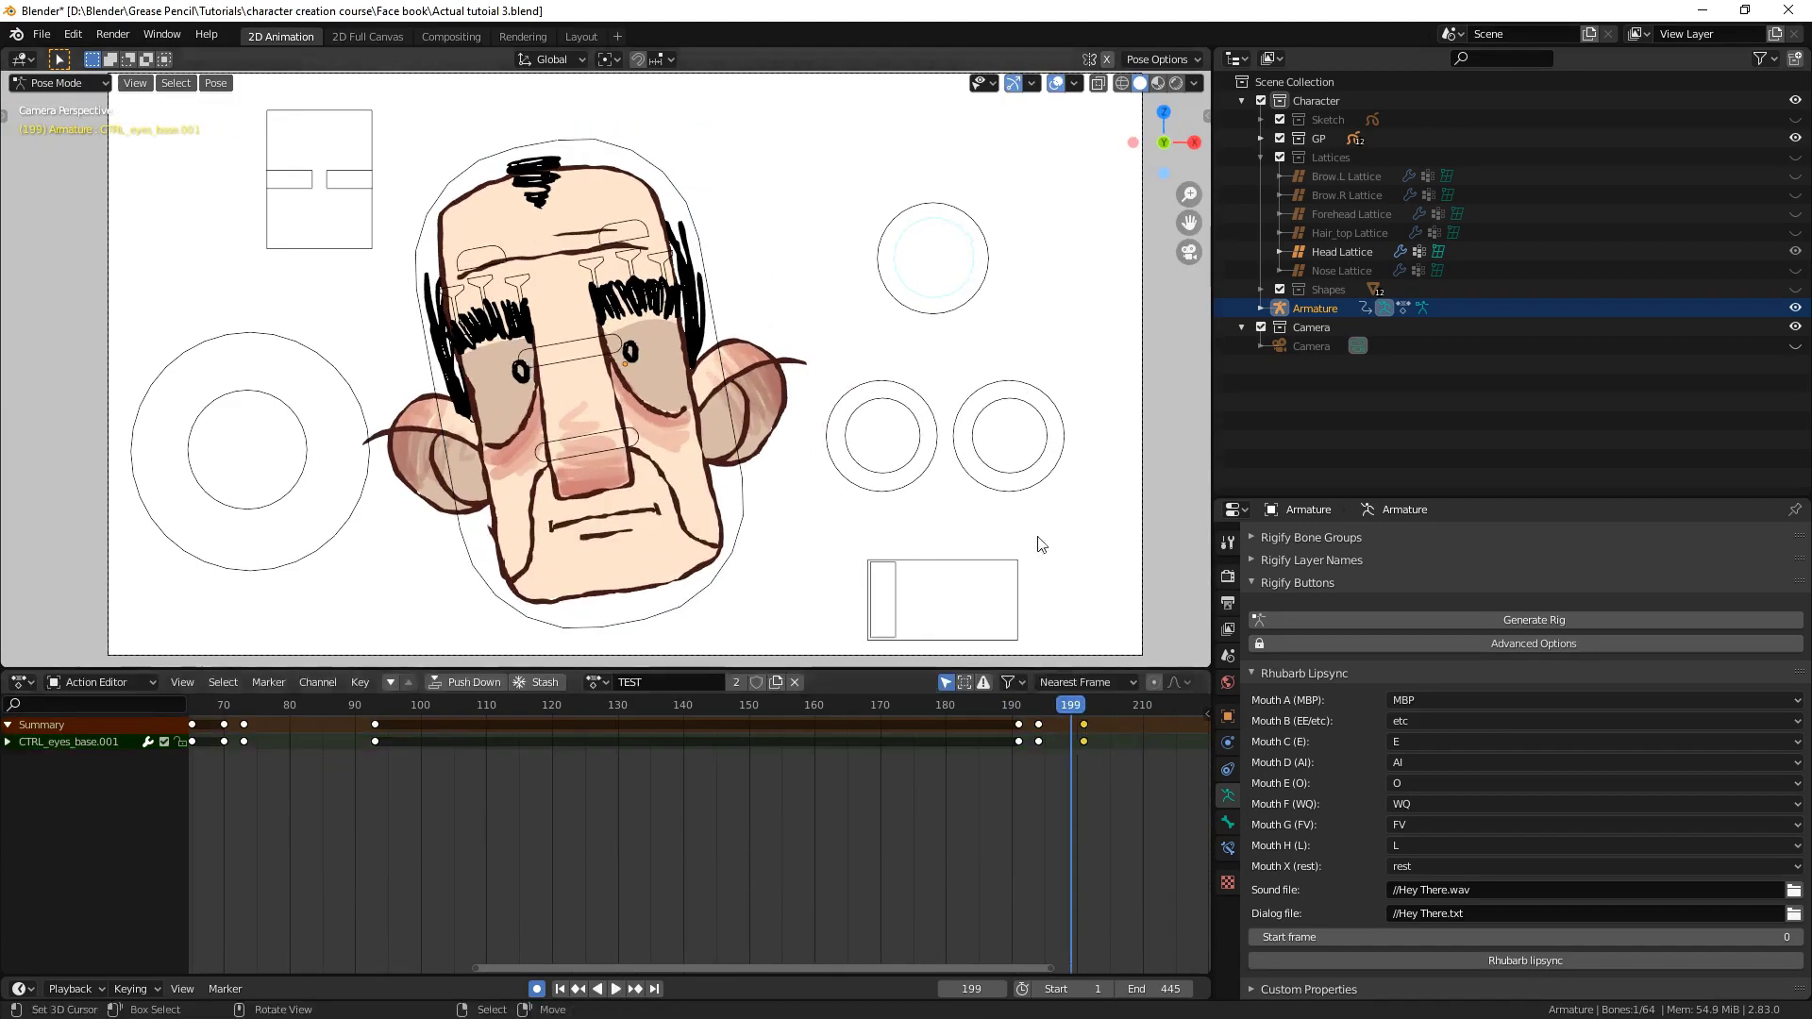
# Box-select a group of head keys, shift them earlier, and save
pyautogui.press('space')
pyautogui.press('b')
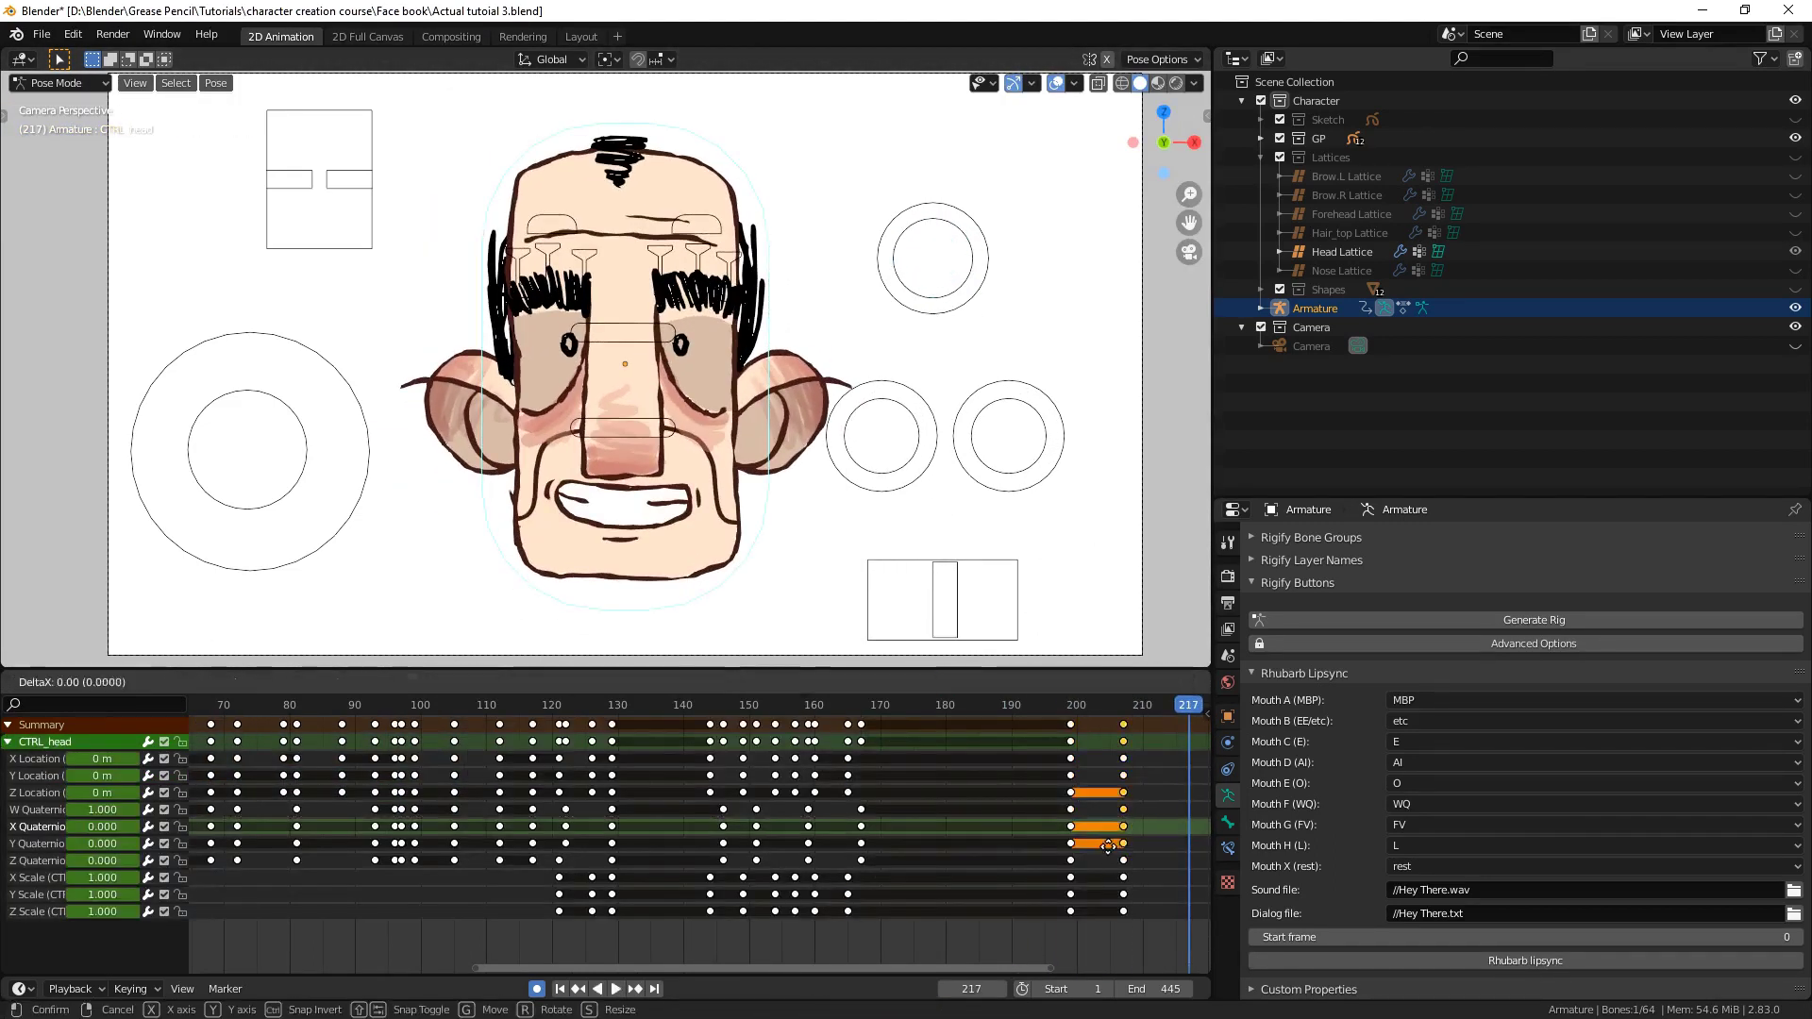
pyautogui.hotkey('ctrl', 'z')
pyautogui.hotkey('ctrl', 'z')
pyautogui.hotkey('ctrl', 'z')
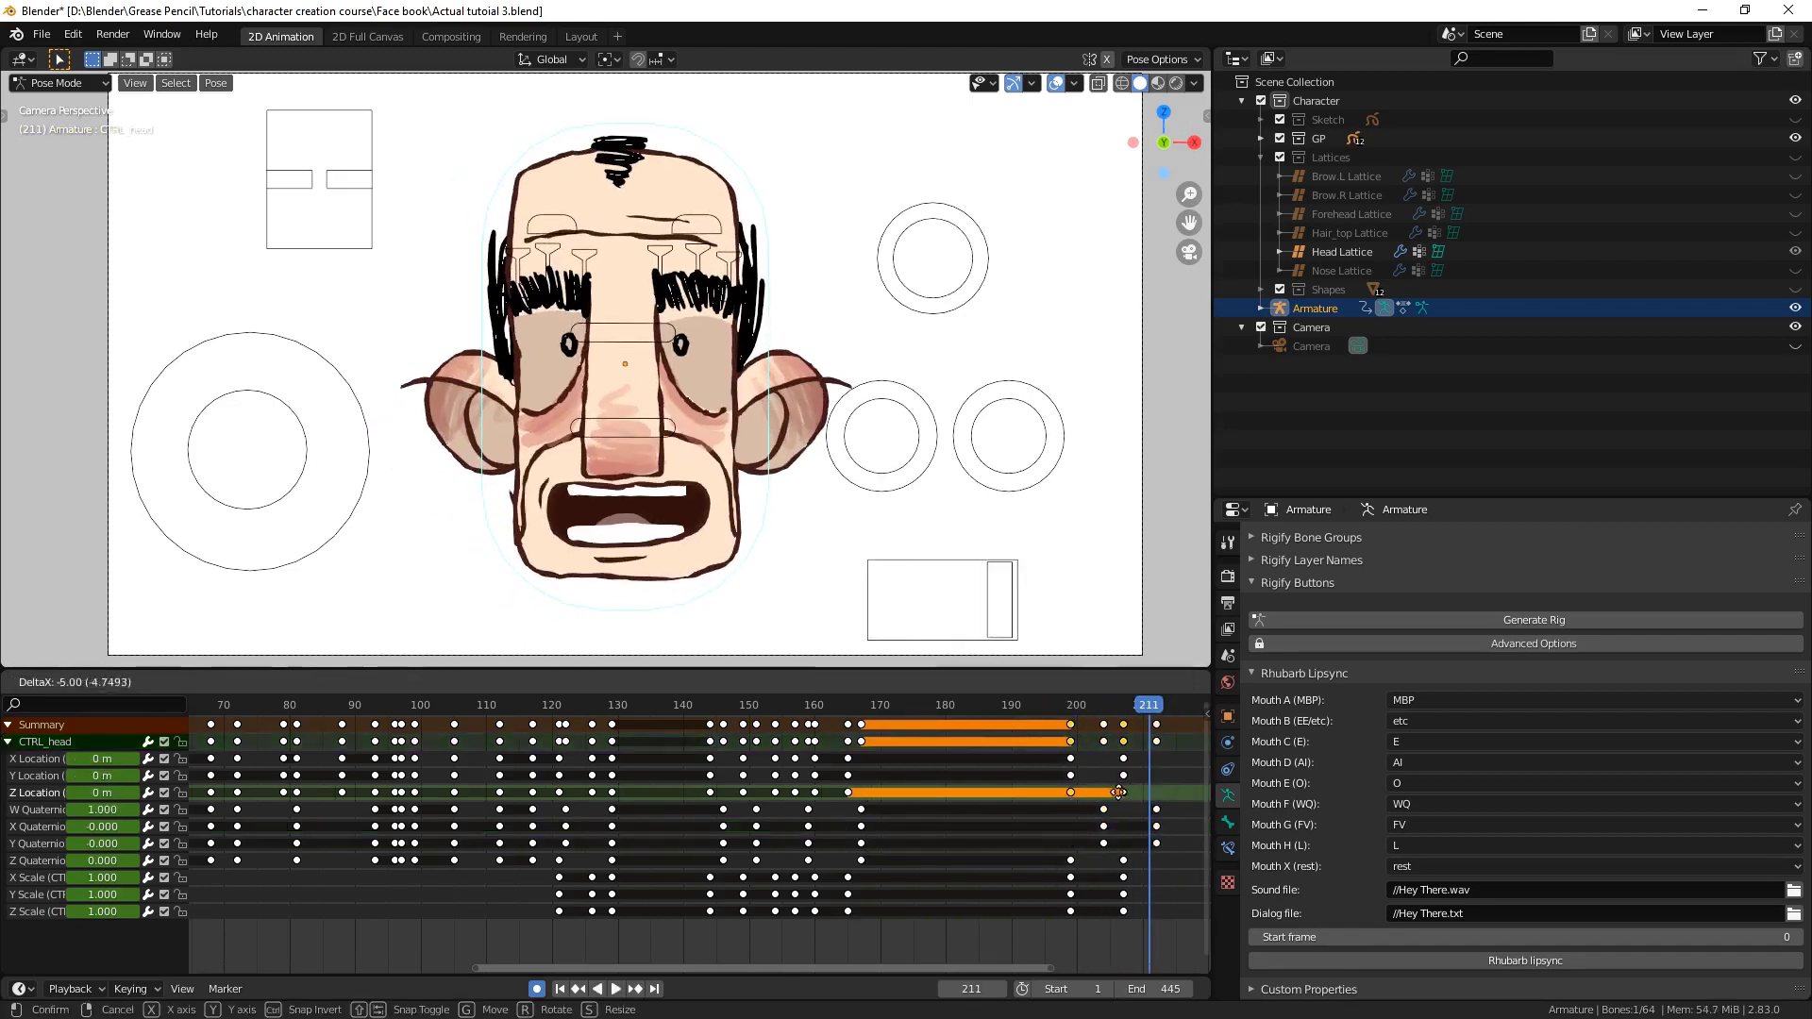
pyautogui.press('Escape')
pyautogui.hotkey('ctrl', 's')
# Select the eye control and play back the eye animation from frame 192
pyautogui.click(836, 703)
pyautogui.click(903, 263)
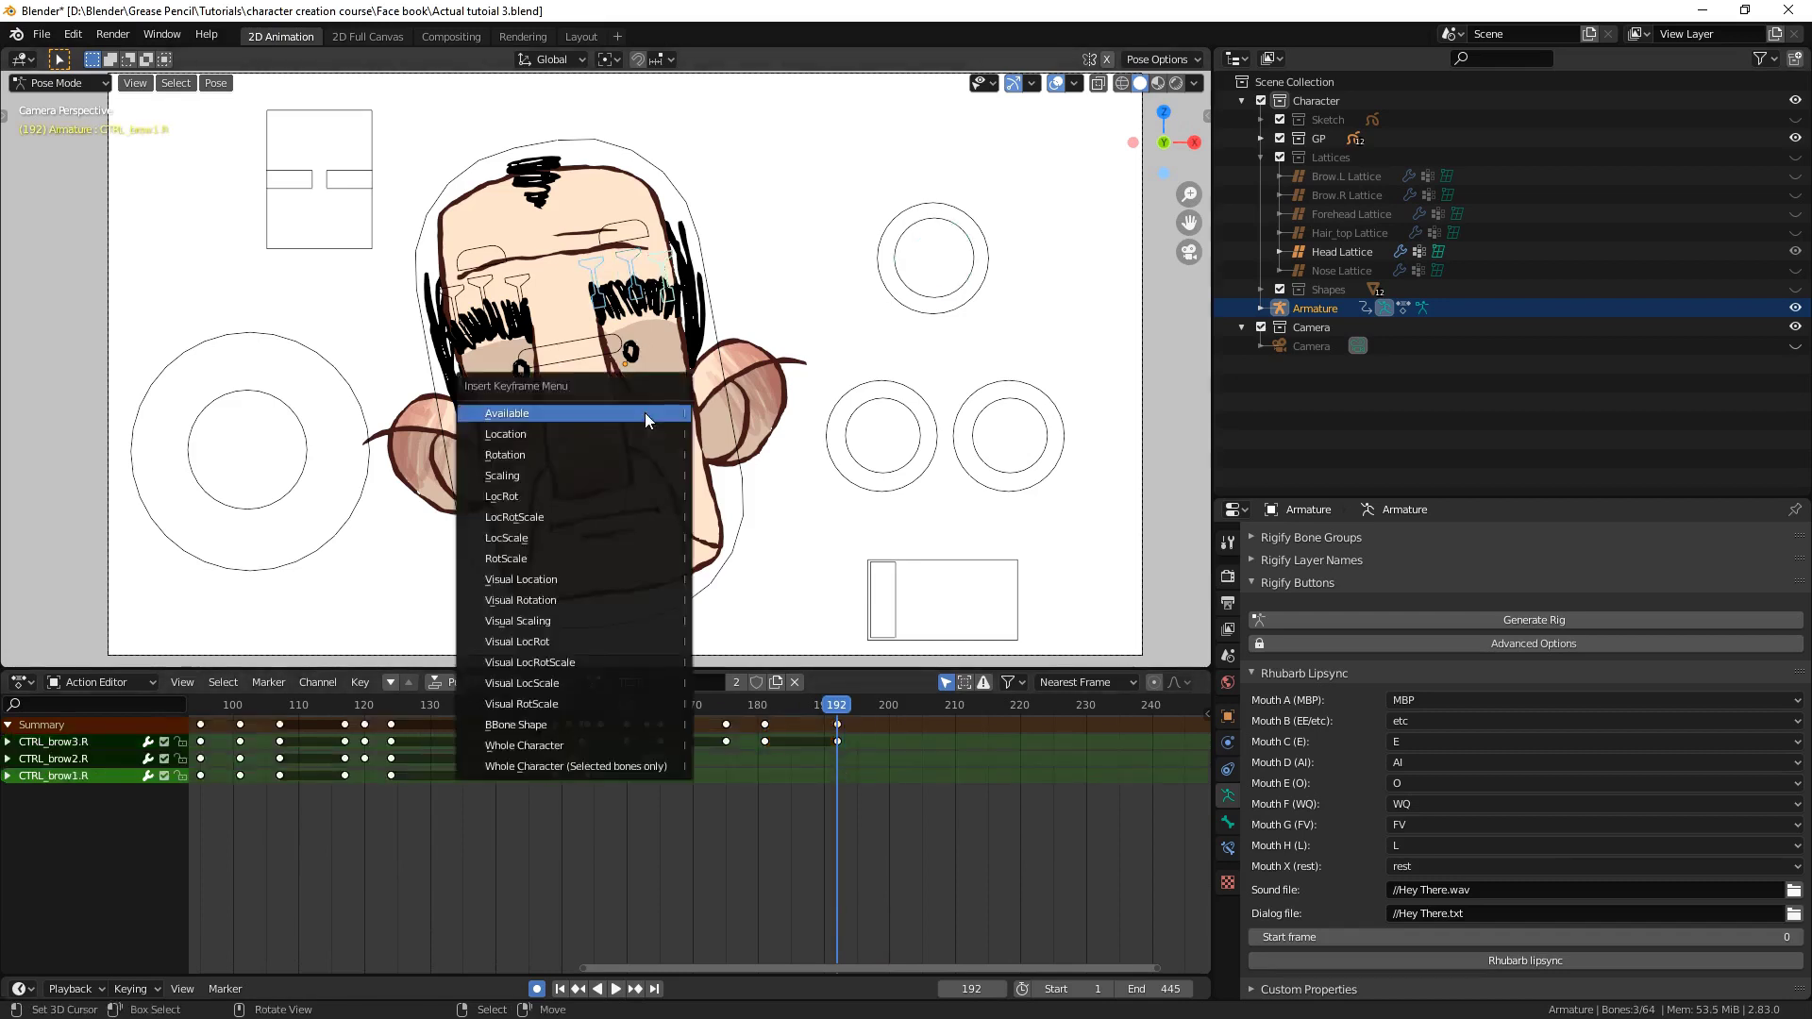
pyautogui.press('space')
pyautogui.press('Escape')
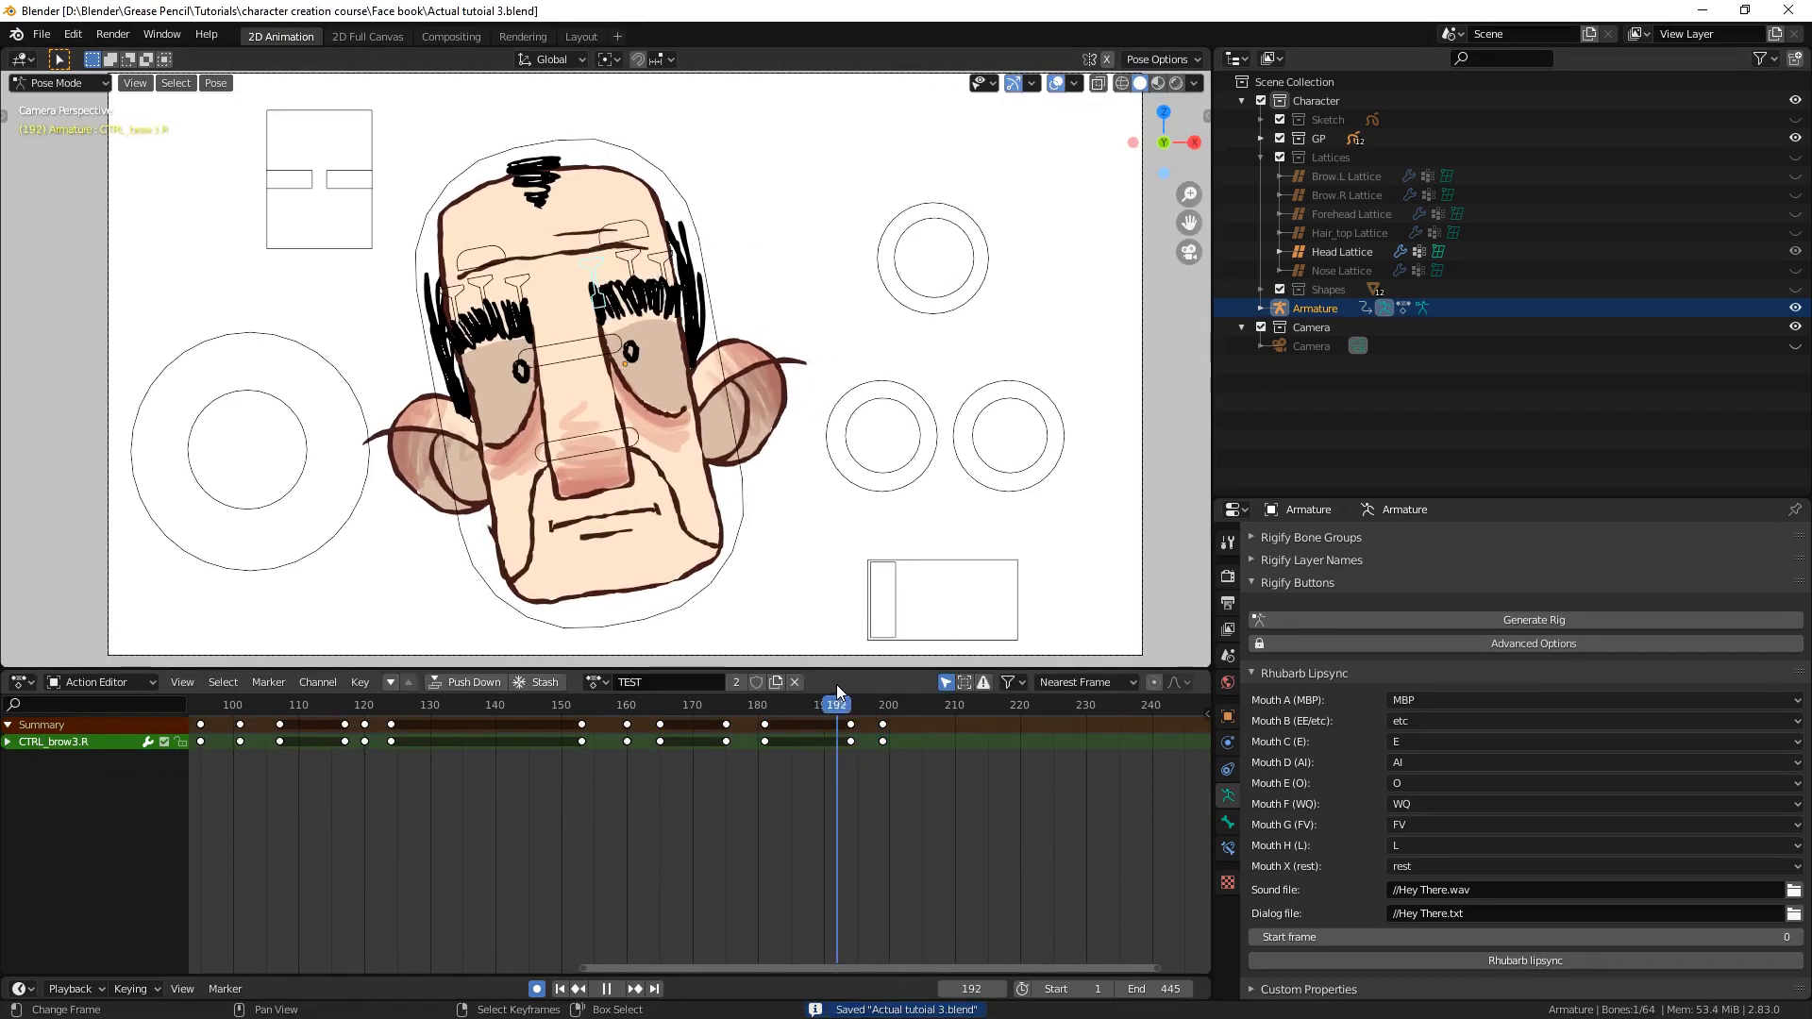
pyautogui.press('space')
# Select the blink controls, save, and stop playback at frame 220
pyautogui.click(319, 180)
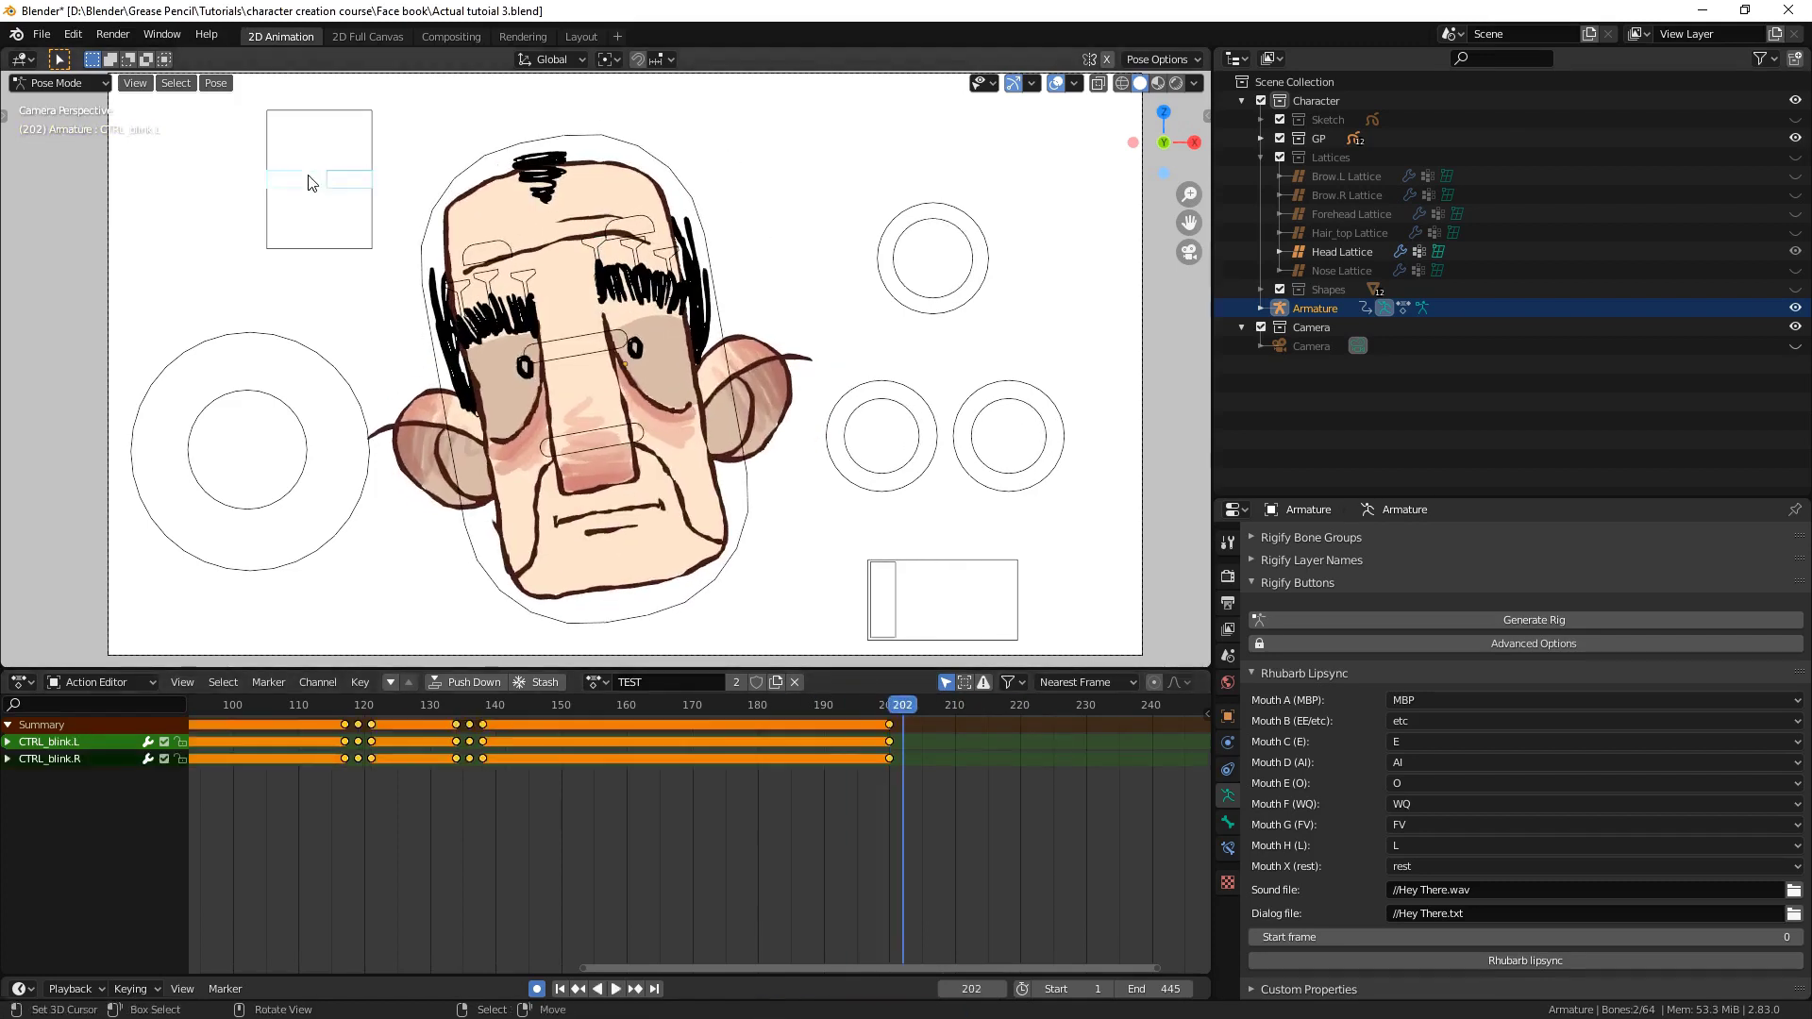
pyautogui.hotkey('ctrl', 's')
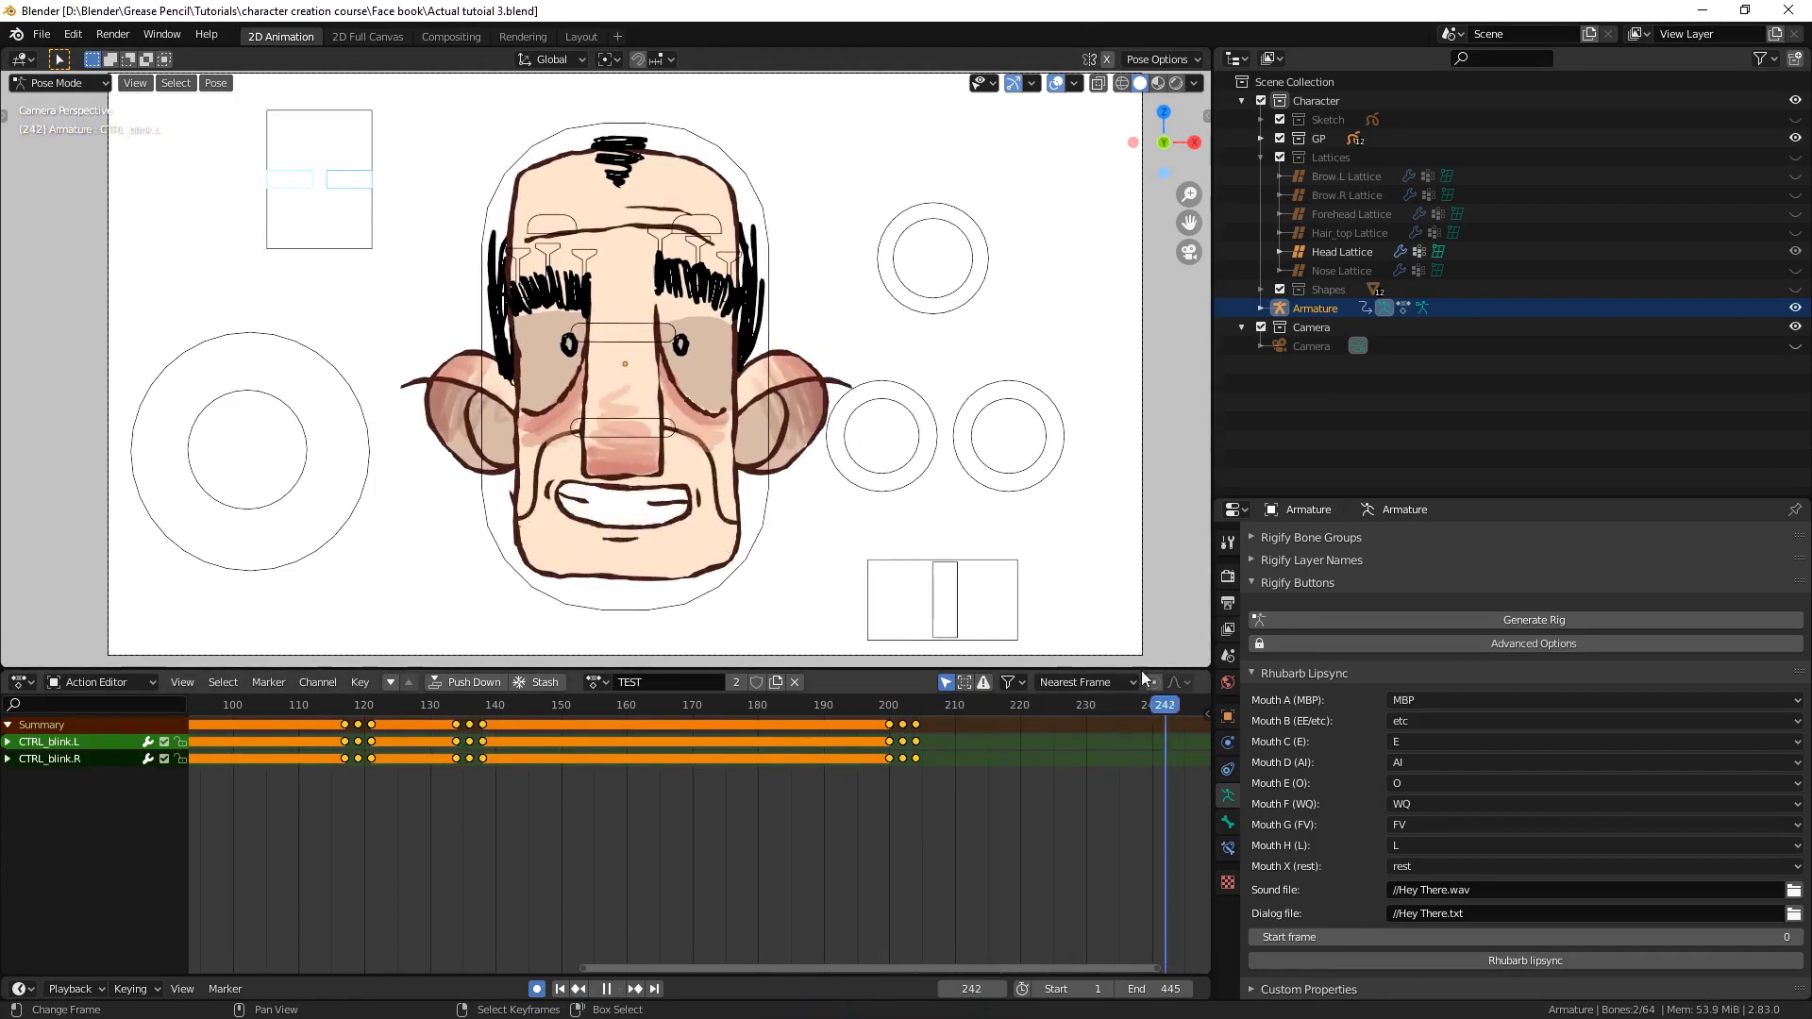
pyautogui.press('space')
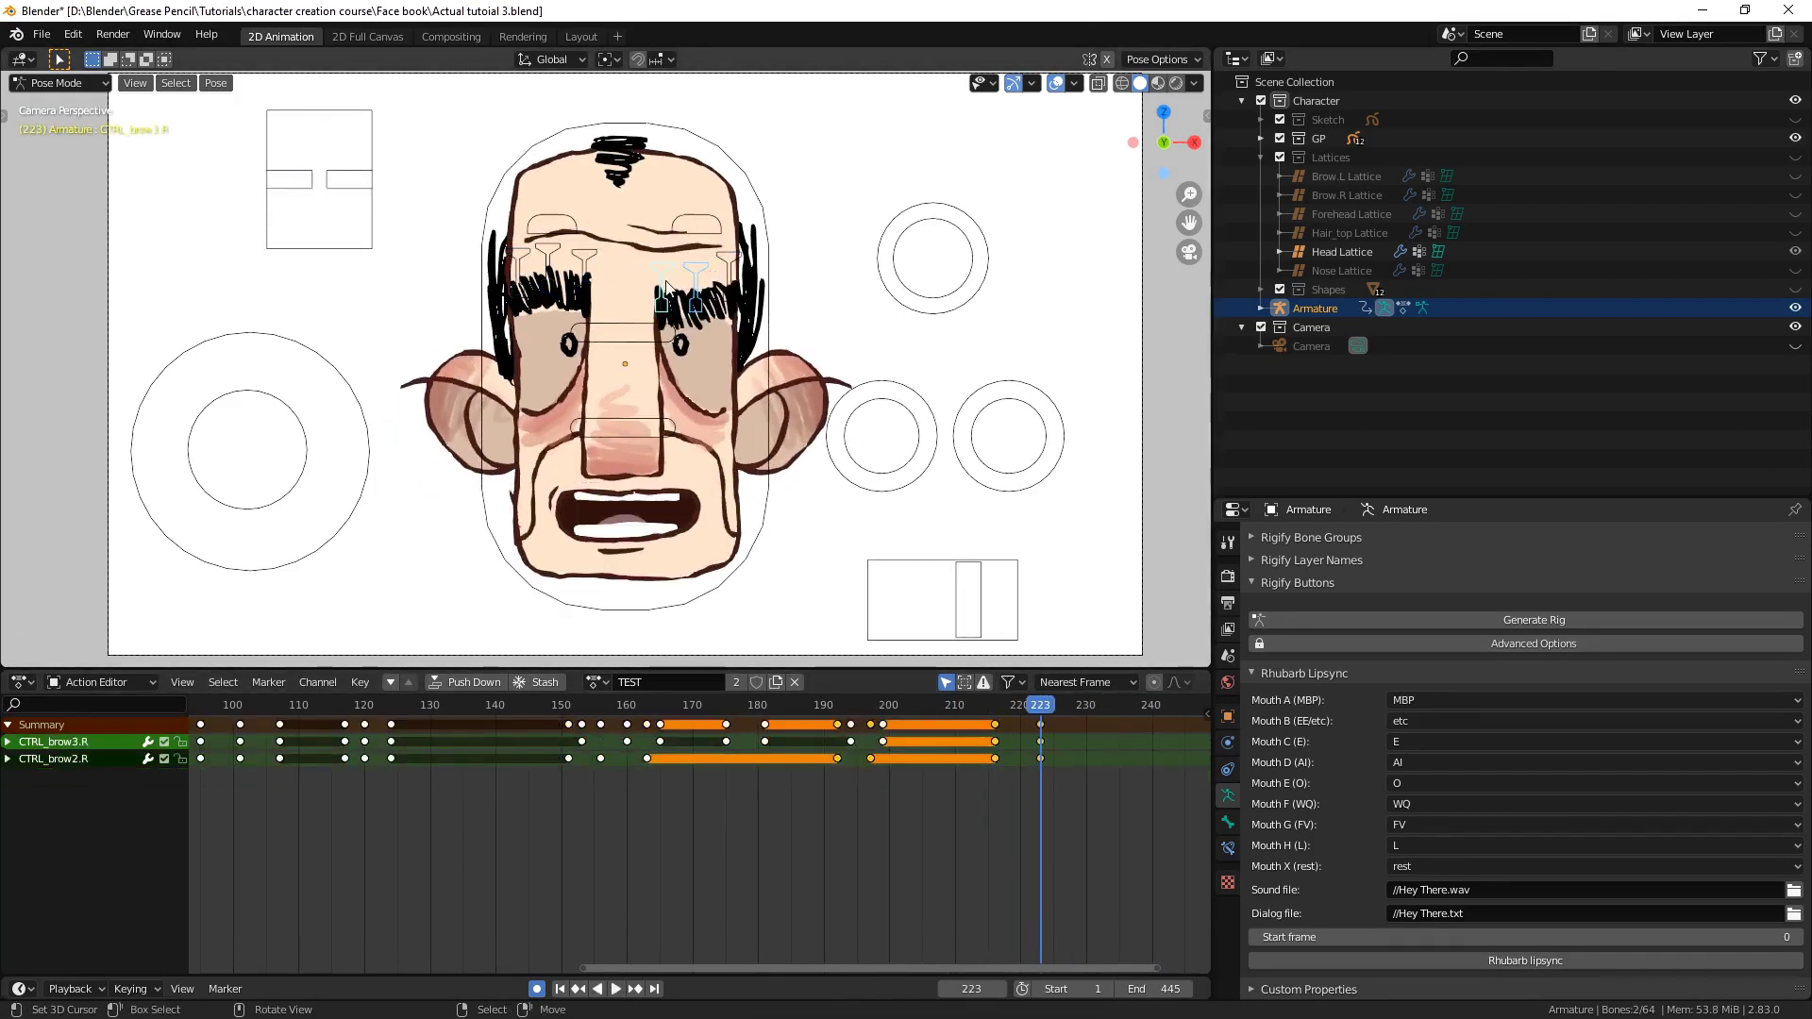
pyautogui.press('space')
# Try box-selecting brow keys, undo it, and replay from about frame 207
pyautogui.press('b')
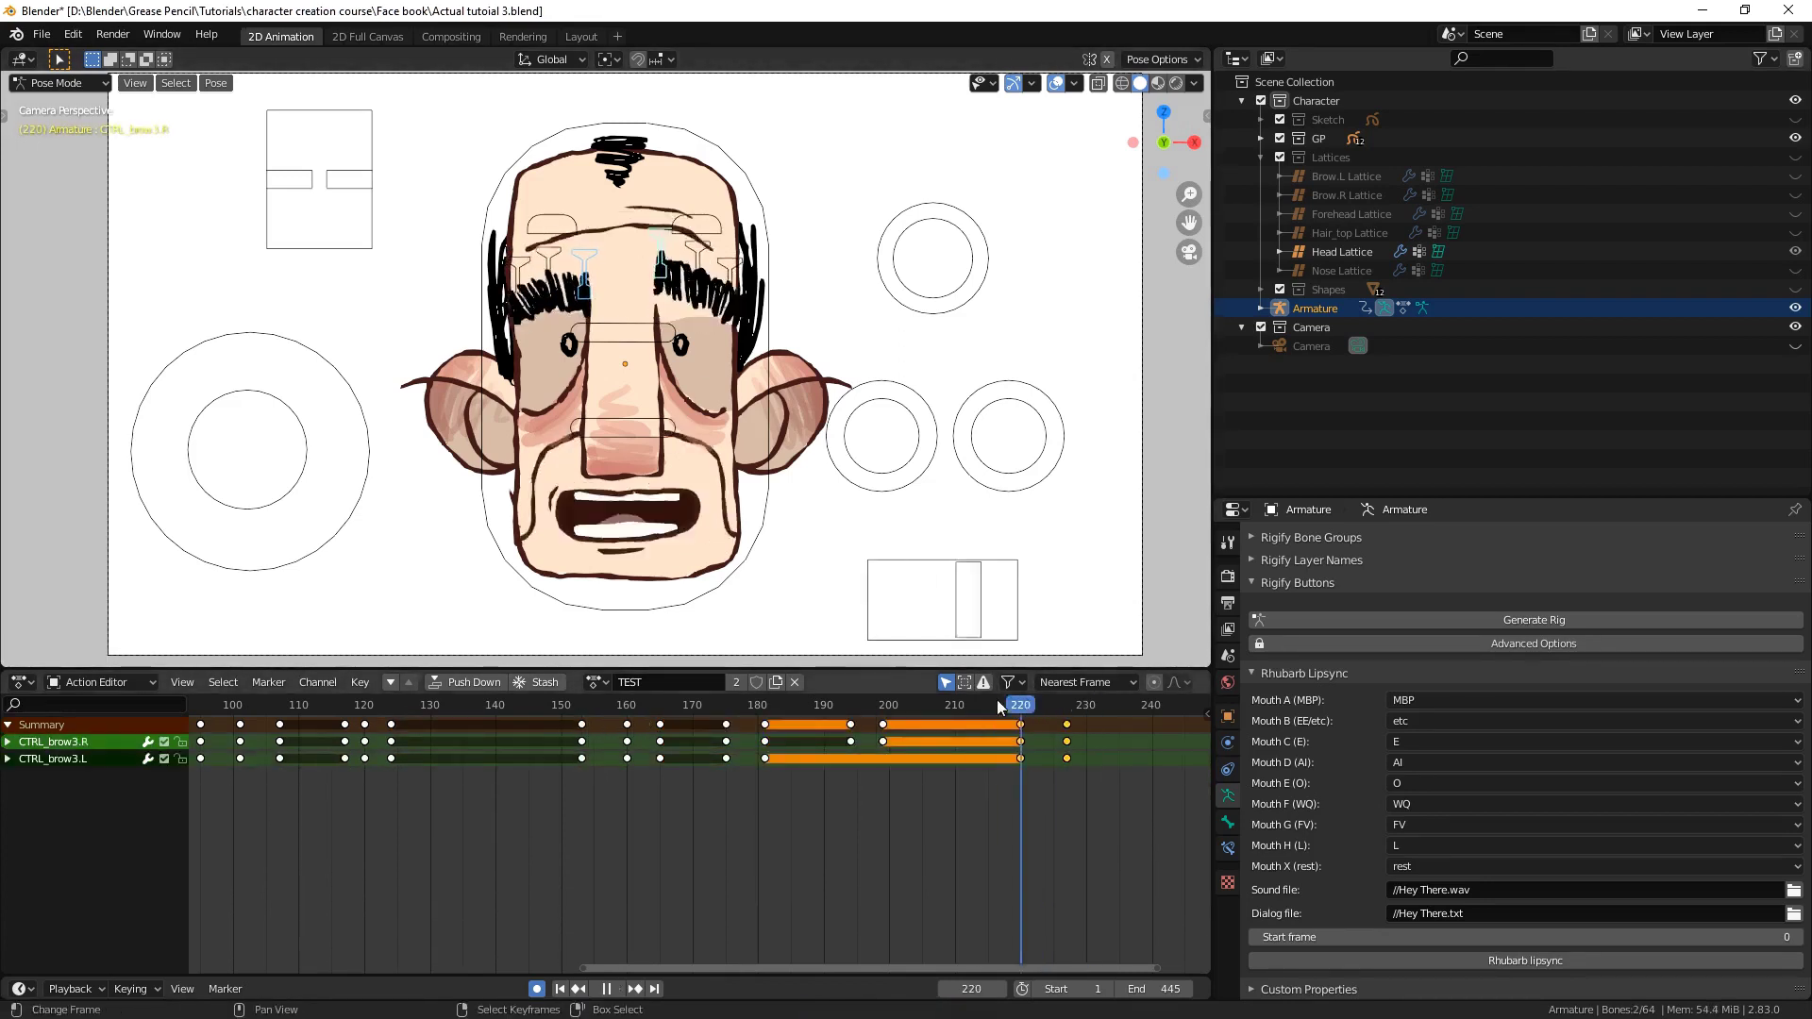
pyautogui.hotkey('ctrl', 'z')
pyautogui.press('space')
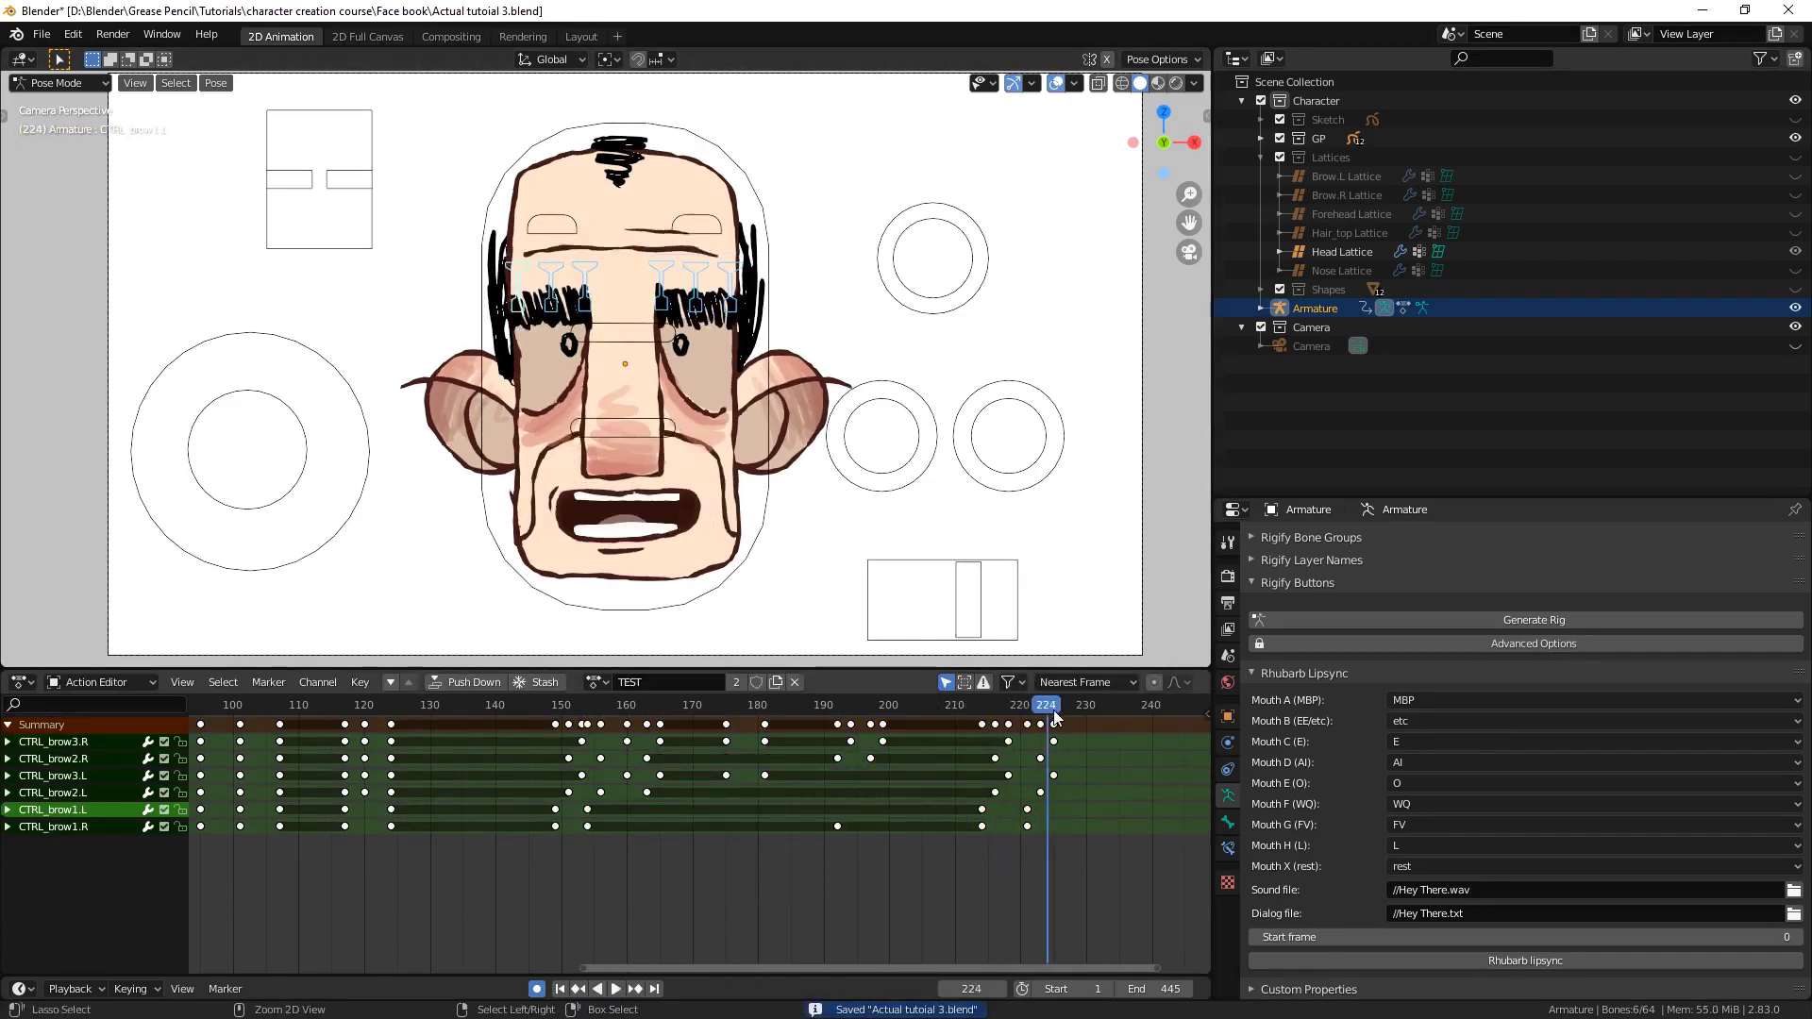
pyautogui.moveTo(1062, 713); pyautogui.dragTo(937, 713)
pyautogui.press('space')
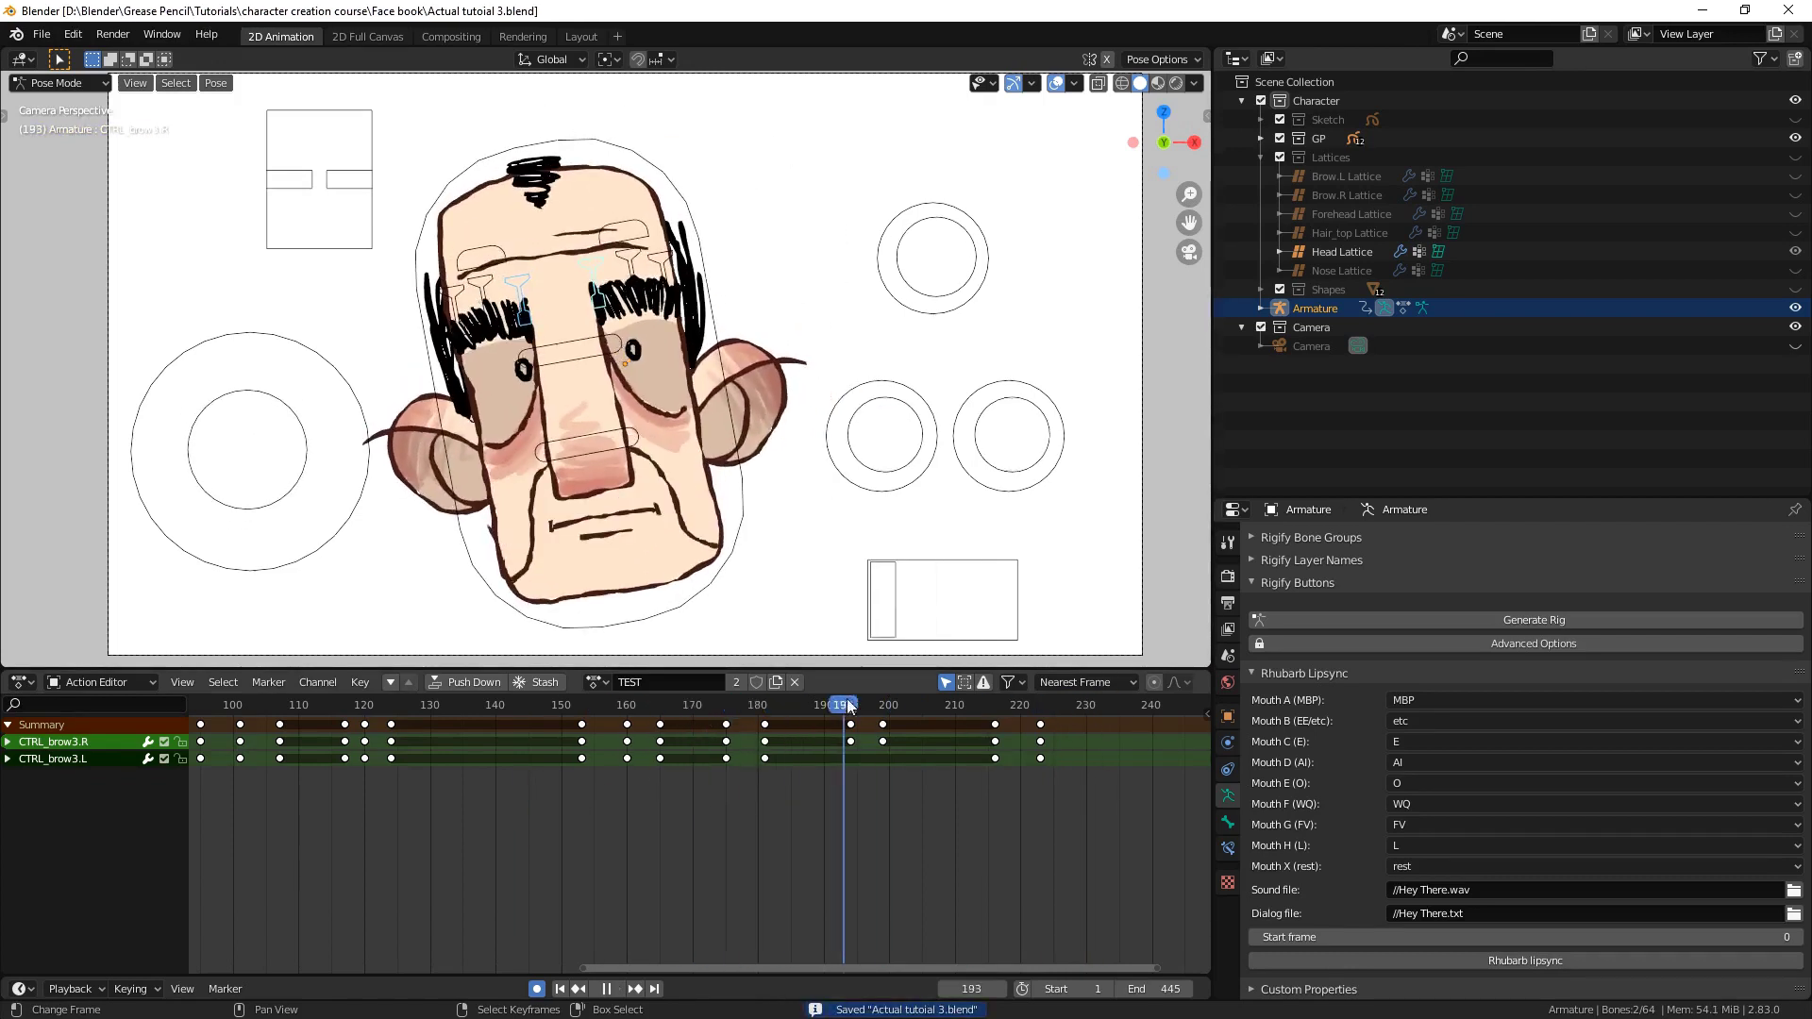
# Move the head-turn bone around frame 200 and check the turn through frame 220
pyautogui.keyDown('alt'); pyautogui.click(318, 498); pyautogui.keyUp('alt')
pyautogui.press('g')
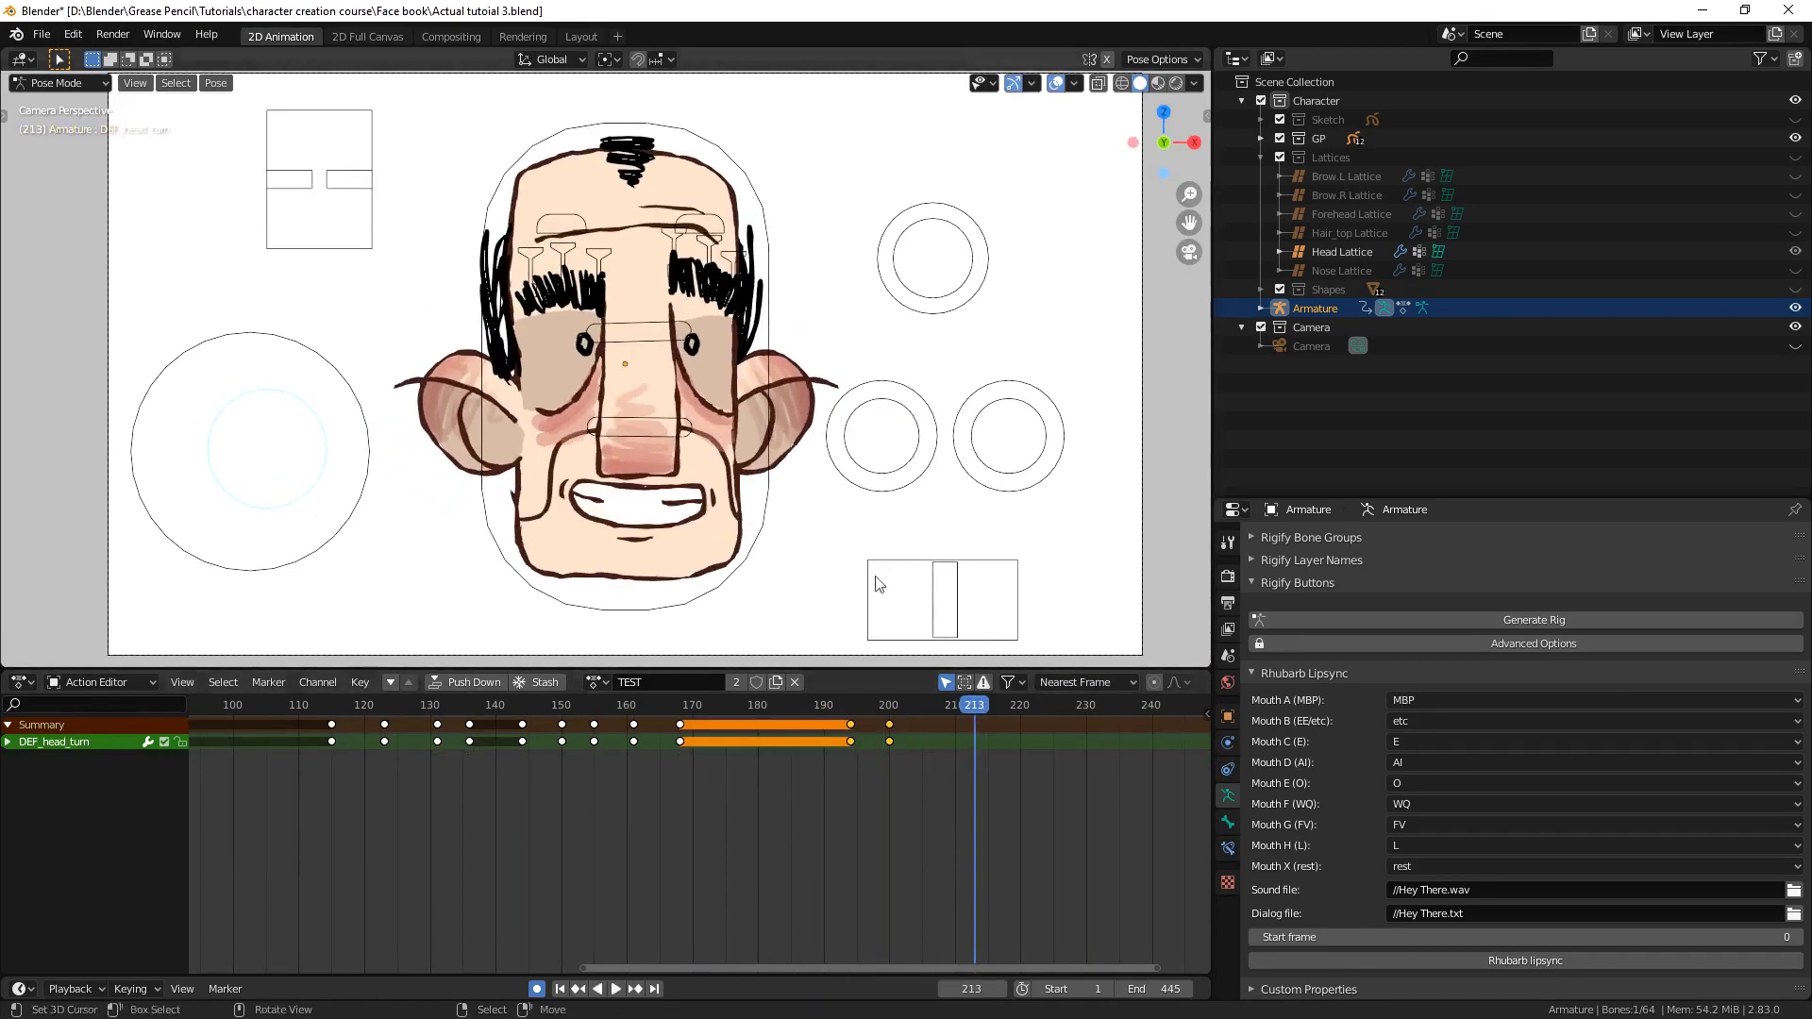
pyautogui.press('space')
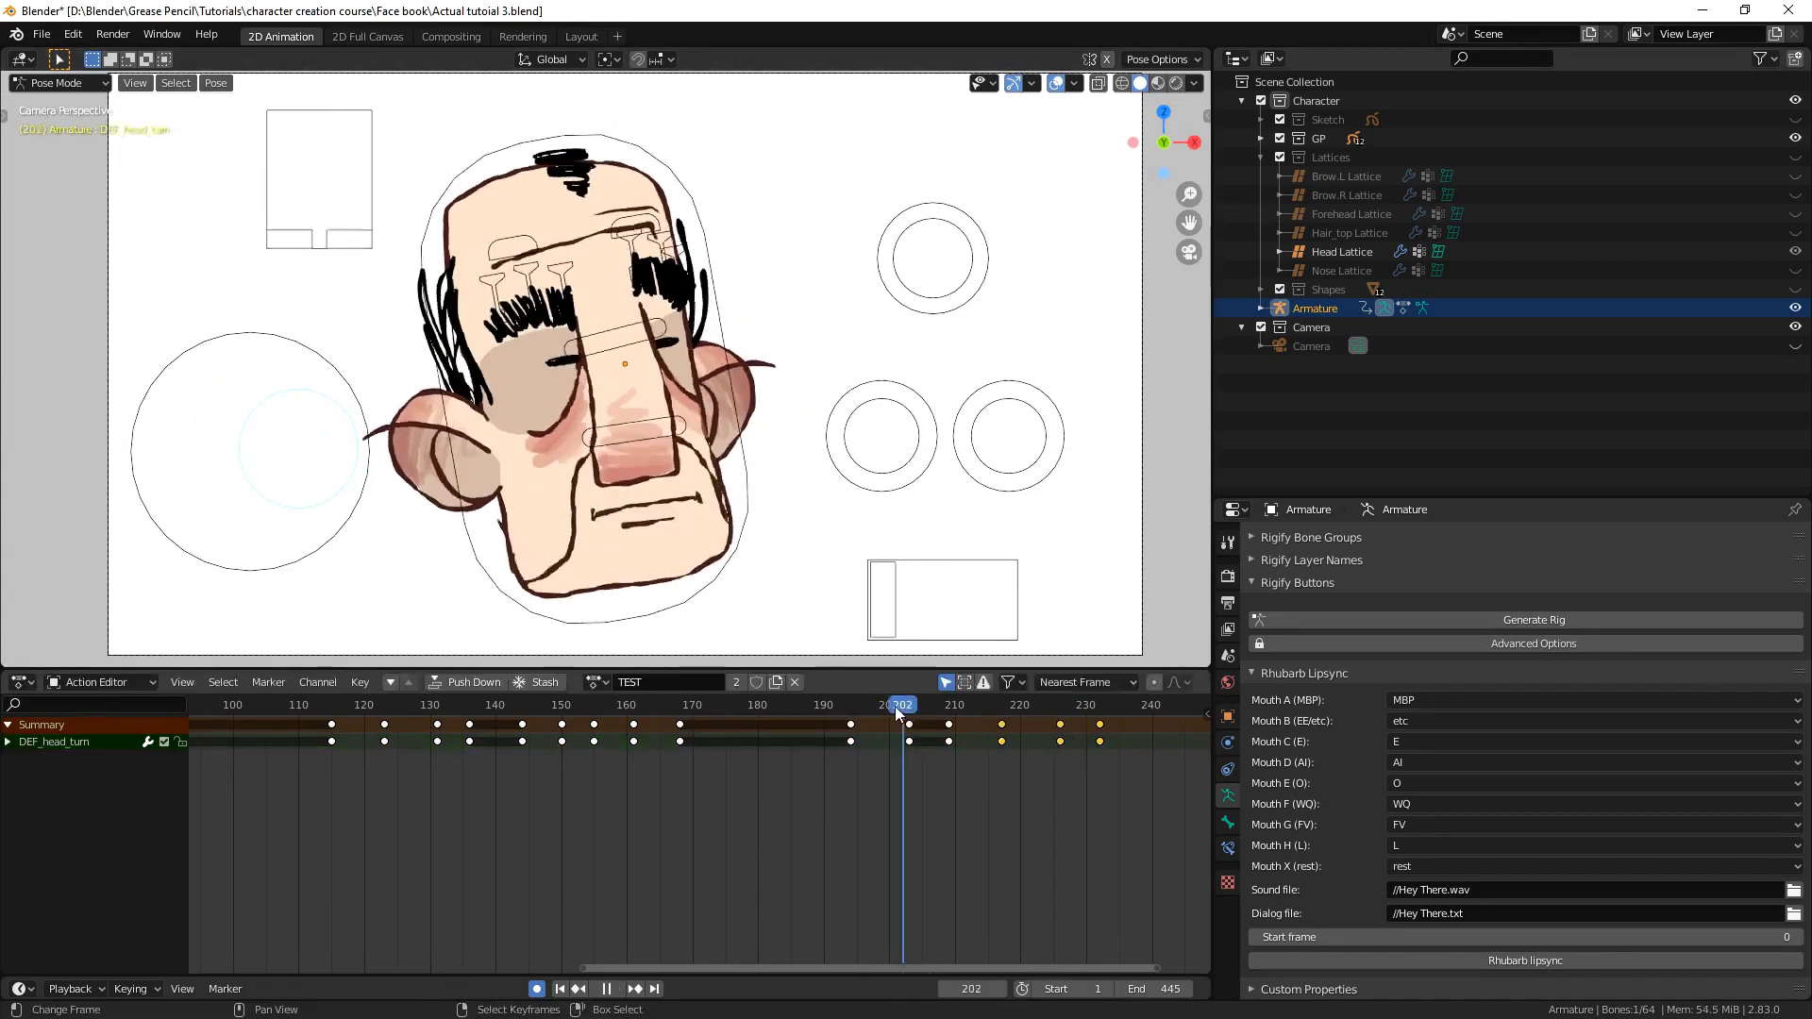
pyautogui.moveTo(876, 713); pyautogui.dragTo(1014, 712)
pyautogui.press('a')
pyautogui.press('space')
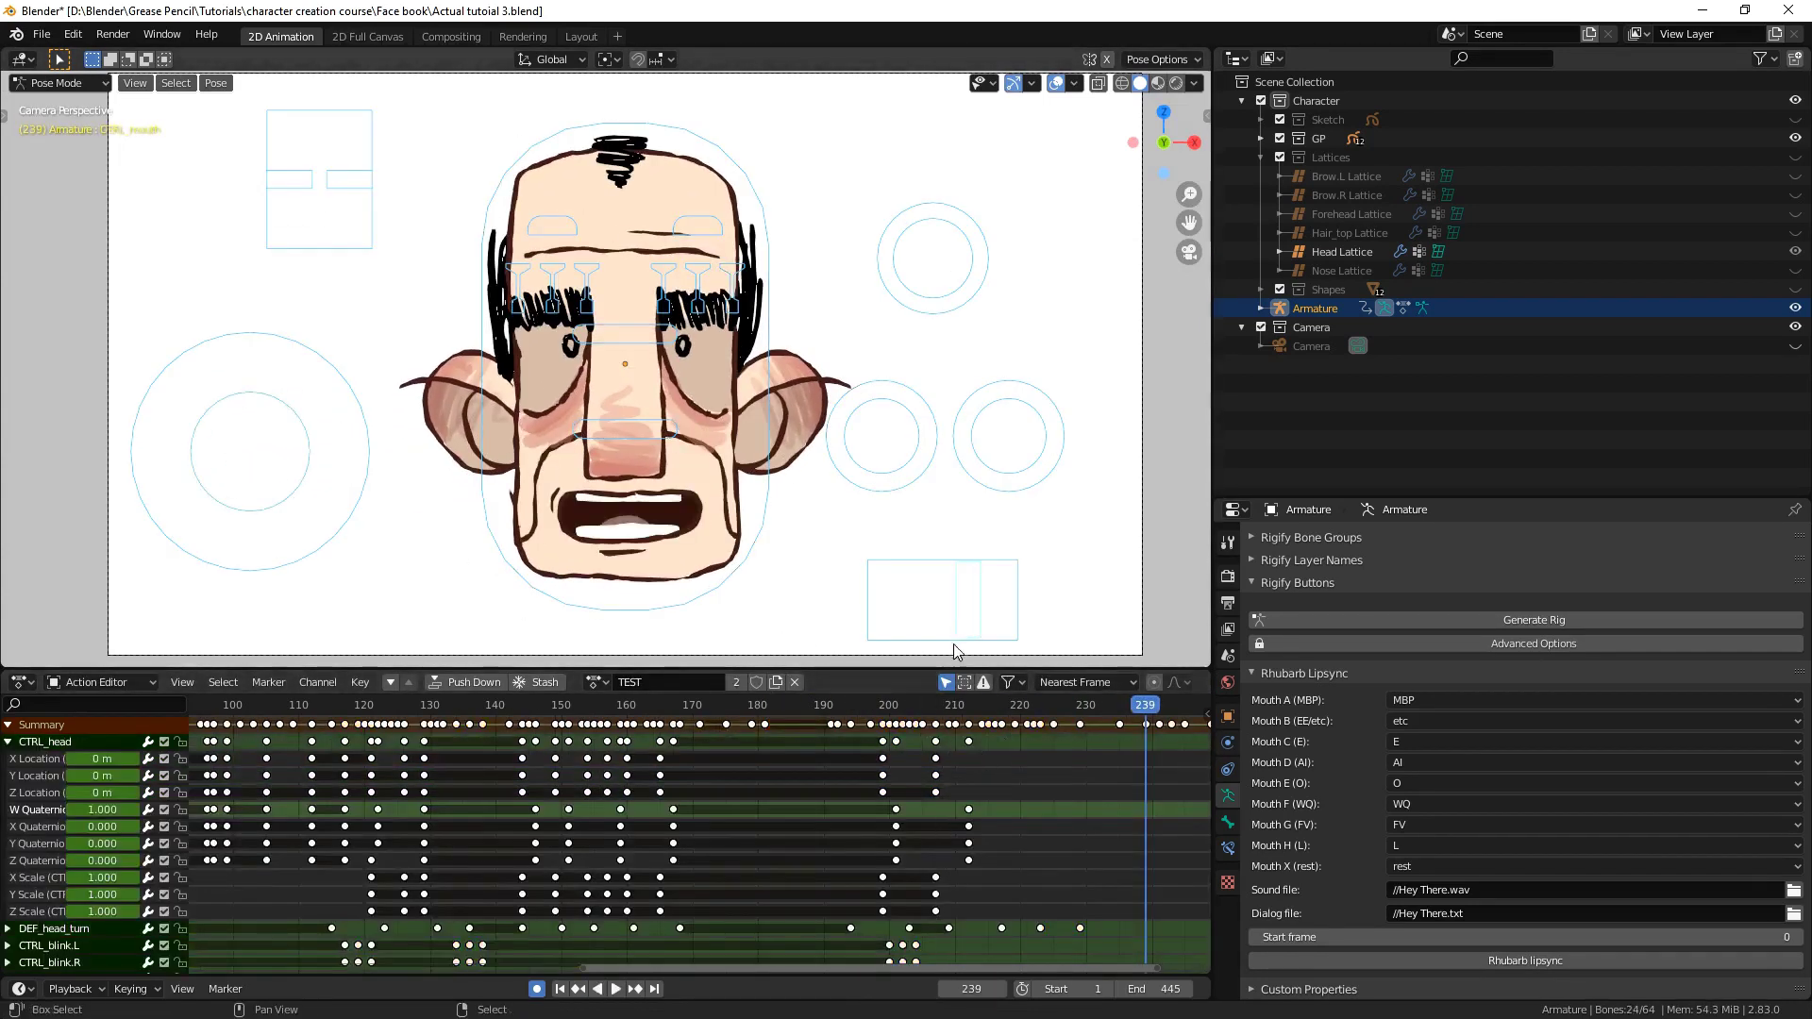
pyautogui.press('space')
# Adjust the head-turn bone's position between frames 195 and 206, then save
pyautogui.click(858, 708)
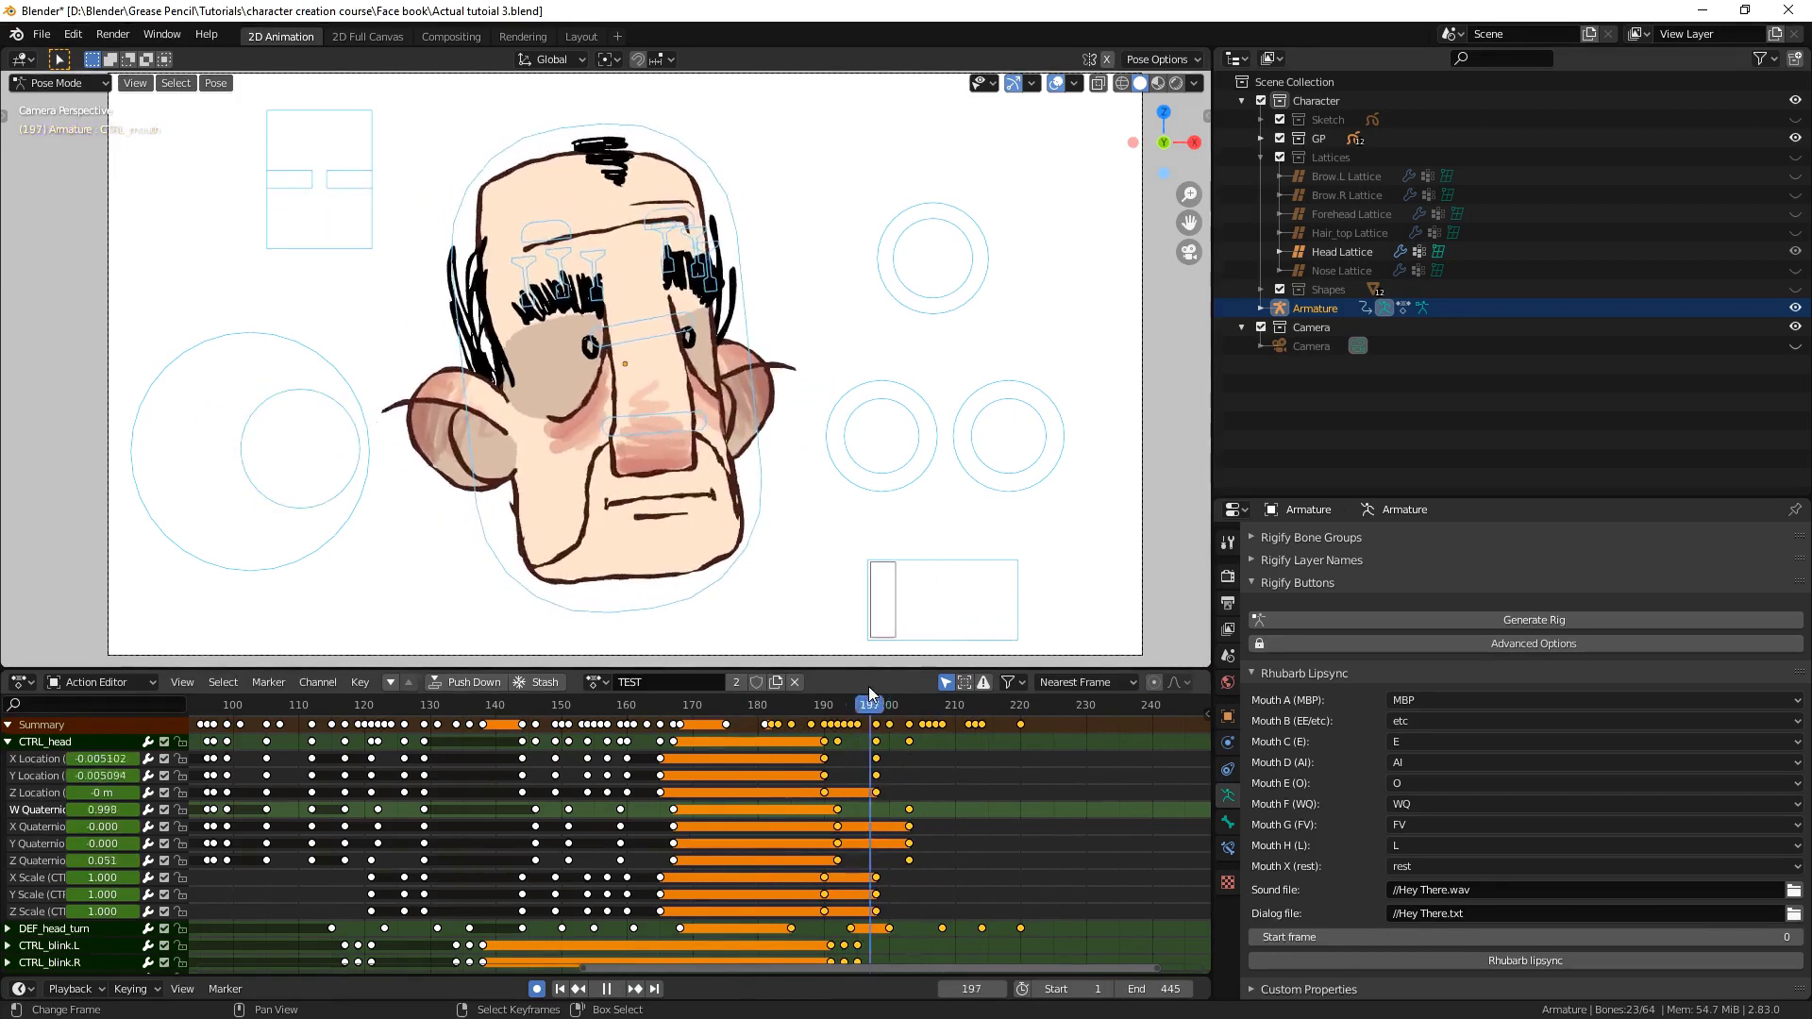
pyautogui.hotkey('ctrl', 'z')
pyautogui.hotkey('ctrl', 's')
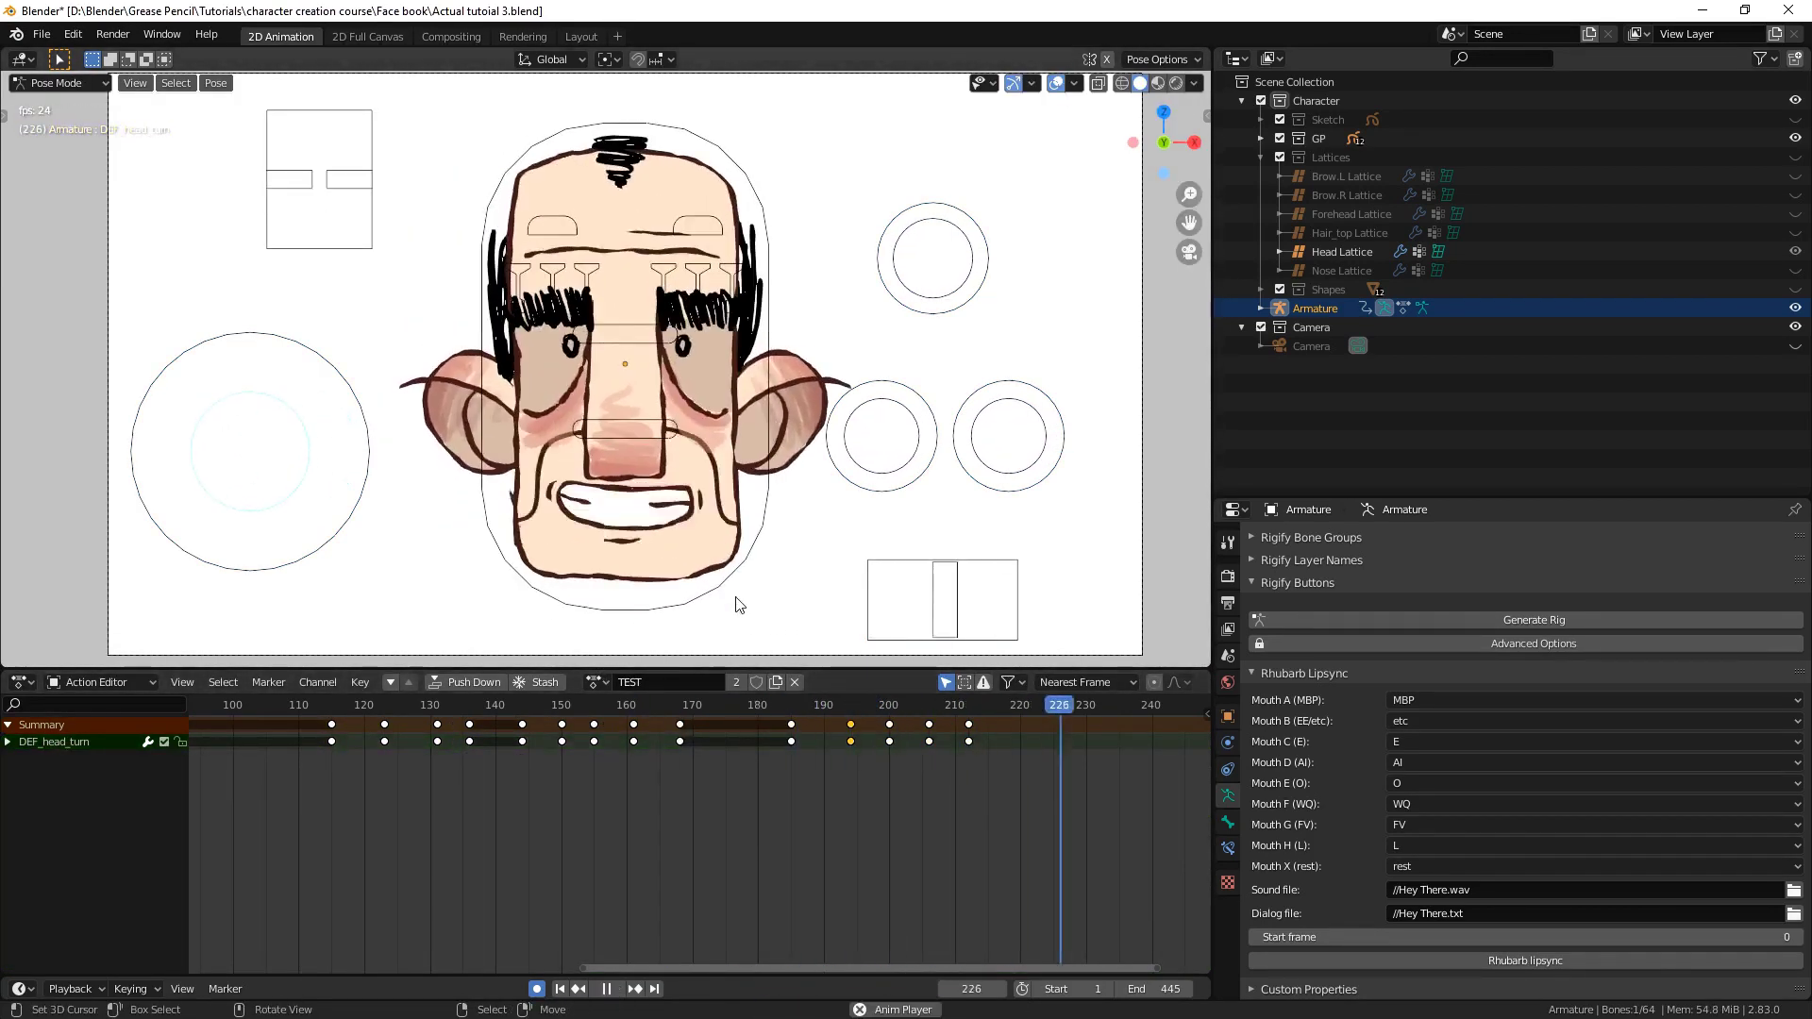
pyautogui.press('space')
pyautogui.click(929, 706)
pyautogui.press('g')
pyautogui.press('a')
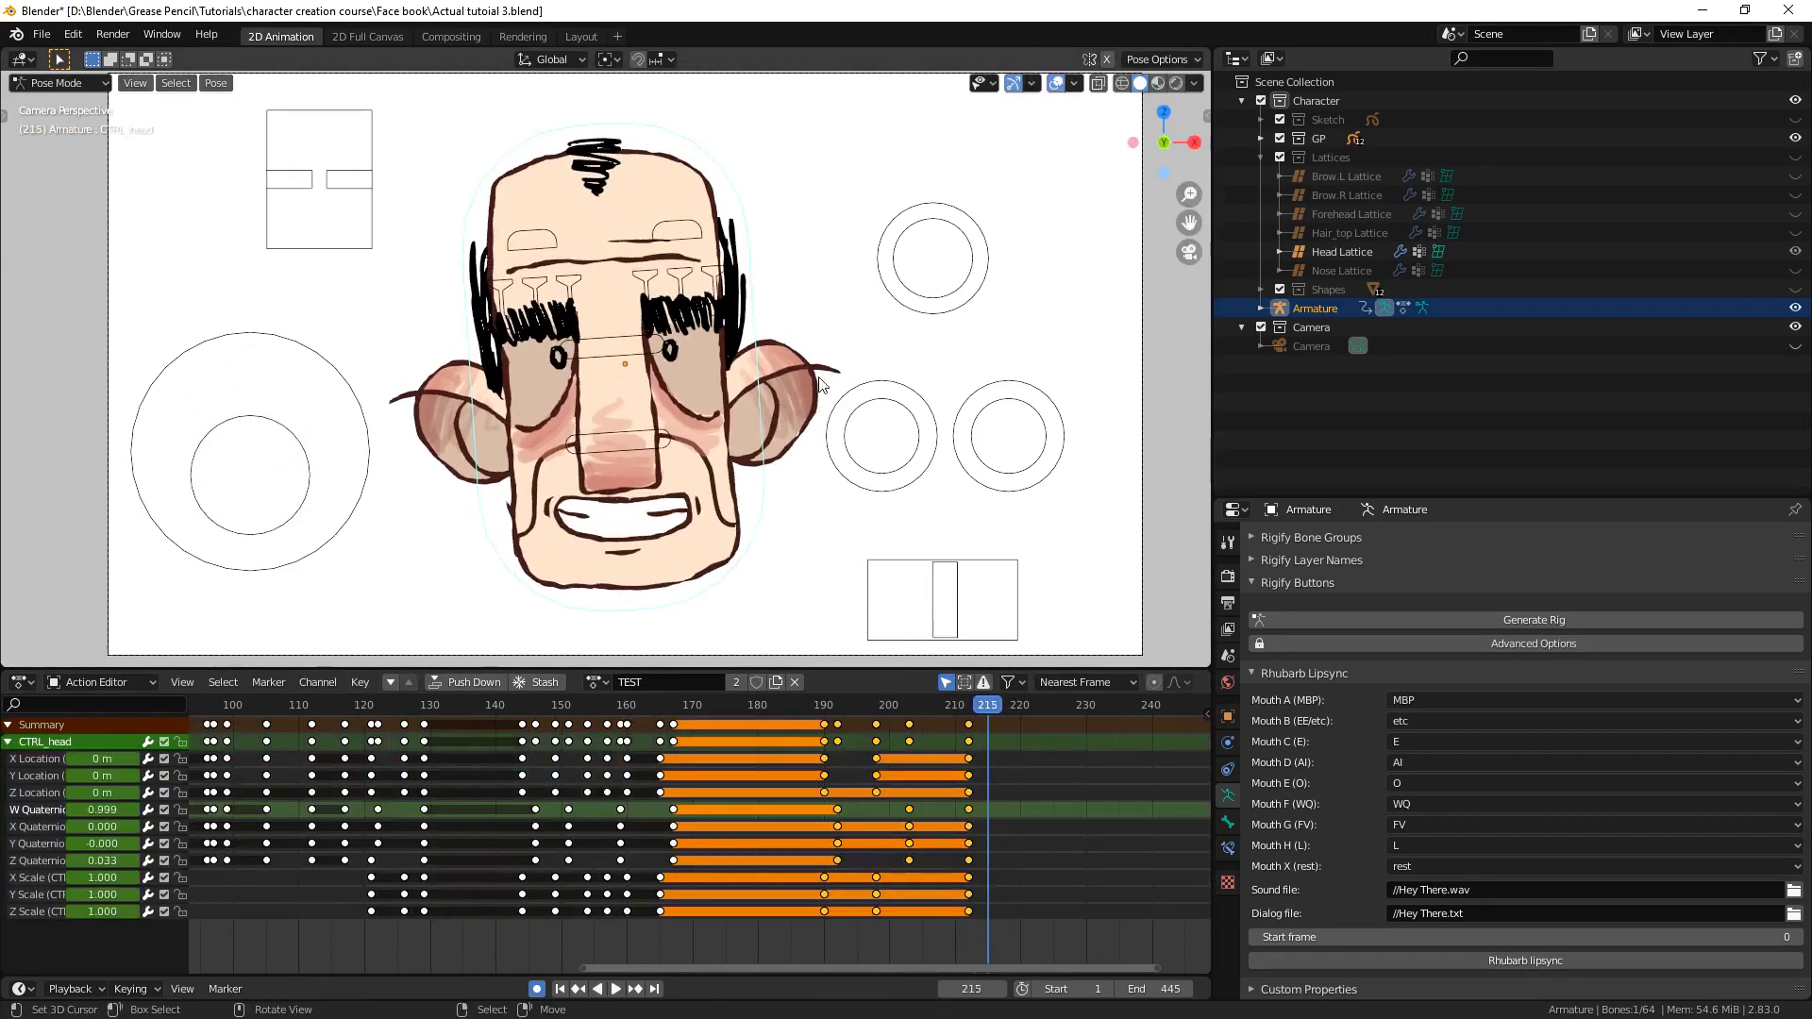
# Move the head-turn bone, tilt the head control slightly and key the head pose
pyautogui.click(279, 421)
pyautogui.press('g')
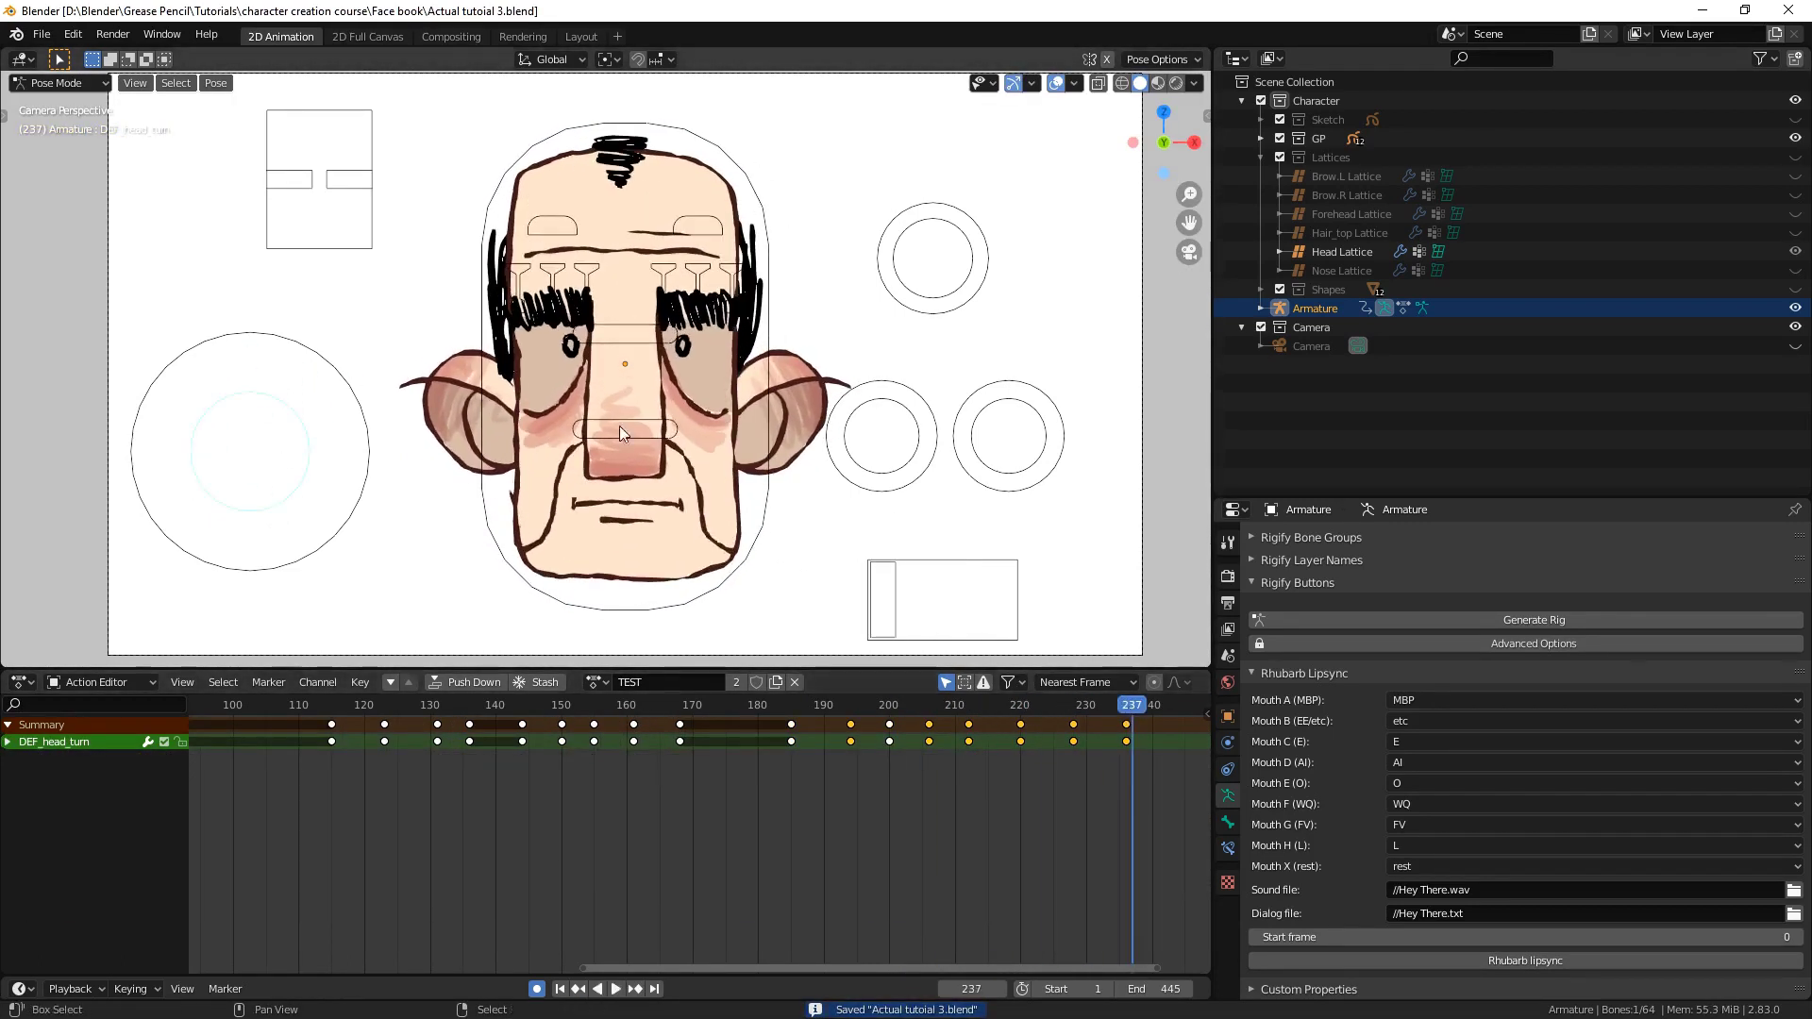
pyautogui.click(719, 468)
pyautogui.press('r')
pyautogui.click(830, 384)
pyautogui.press('i')
# Move the head control at frame 224 and select a head rotation key near 232
pyautogui.click(1052, 702)
pyautogui.press('g')
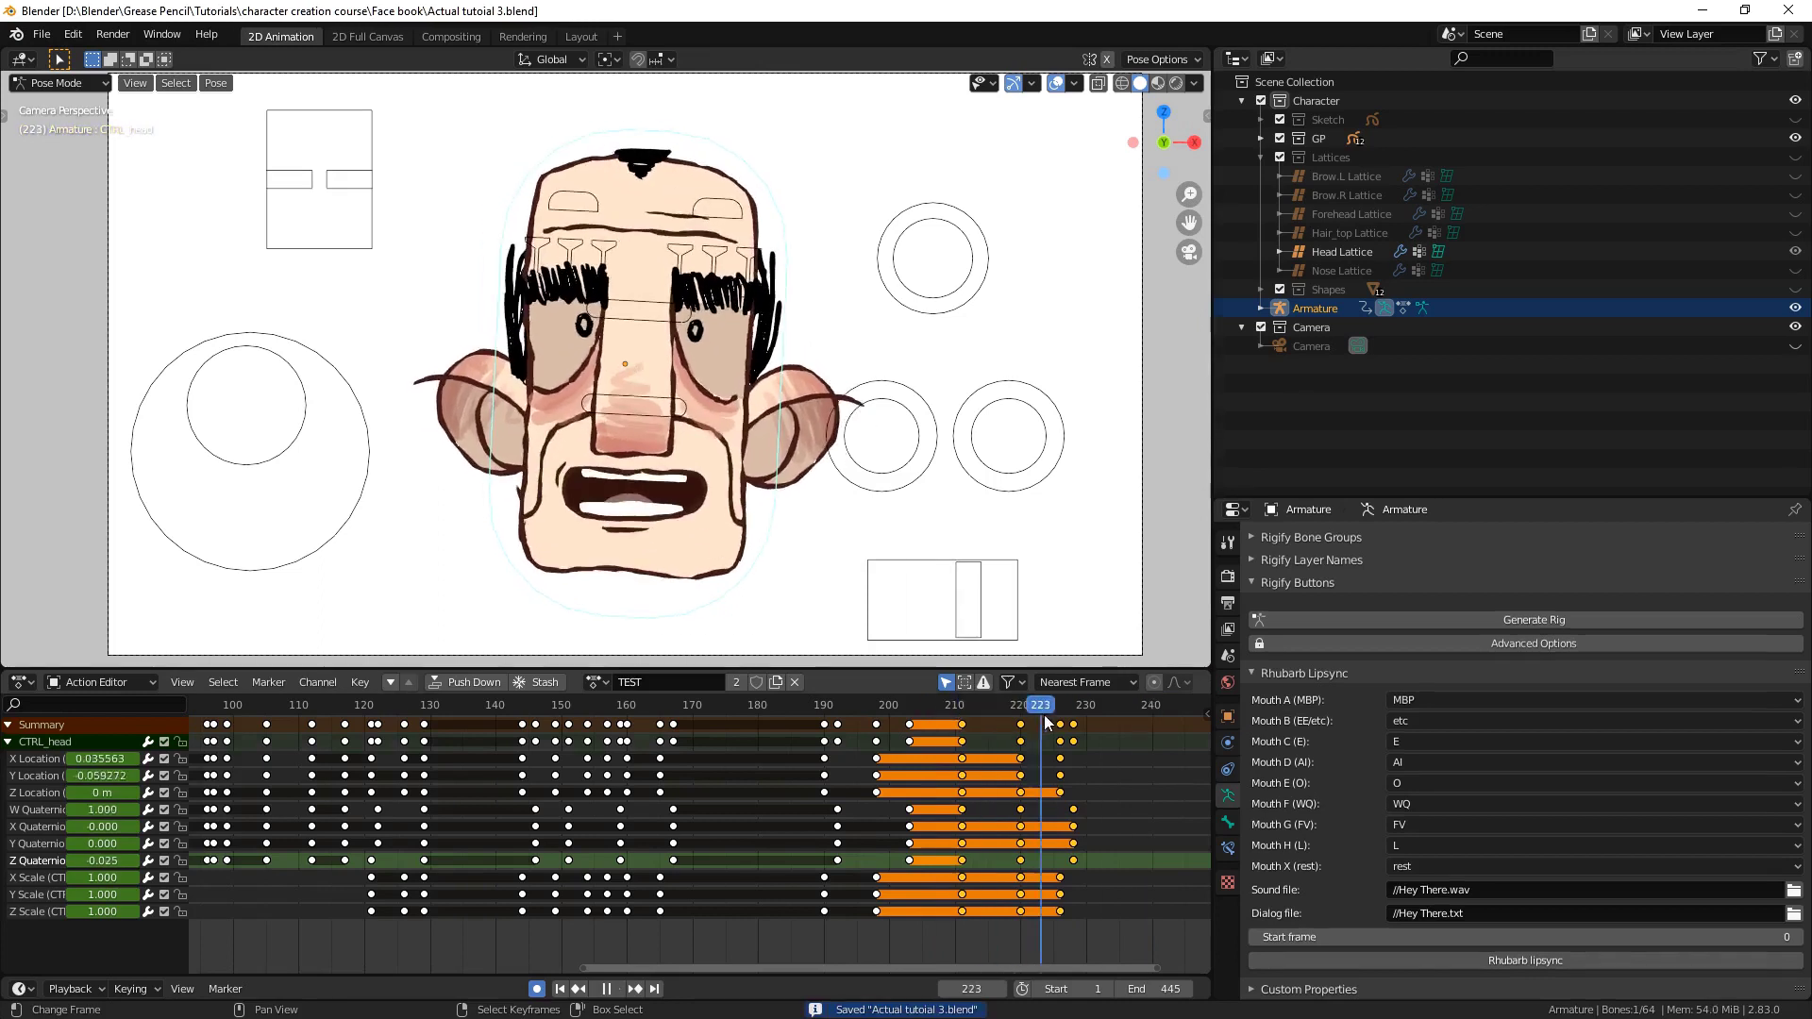
pyautogui.click(948, 686)
pyautogui.press('space')
pyautogui.click(1101, 843)
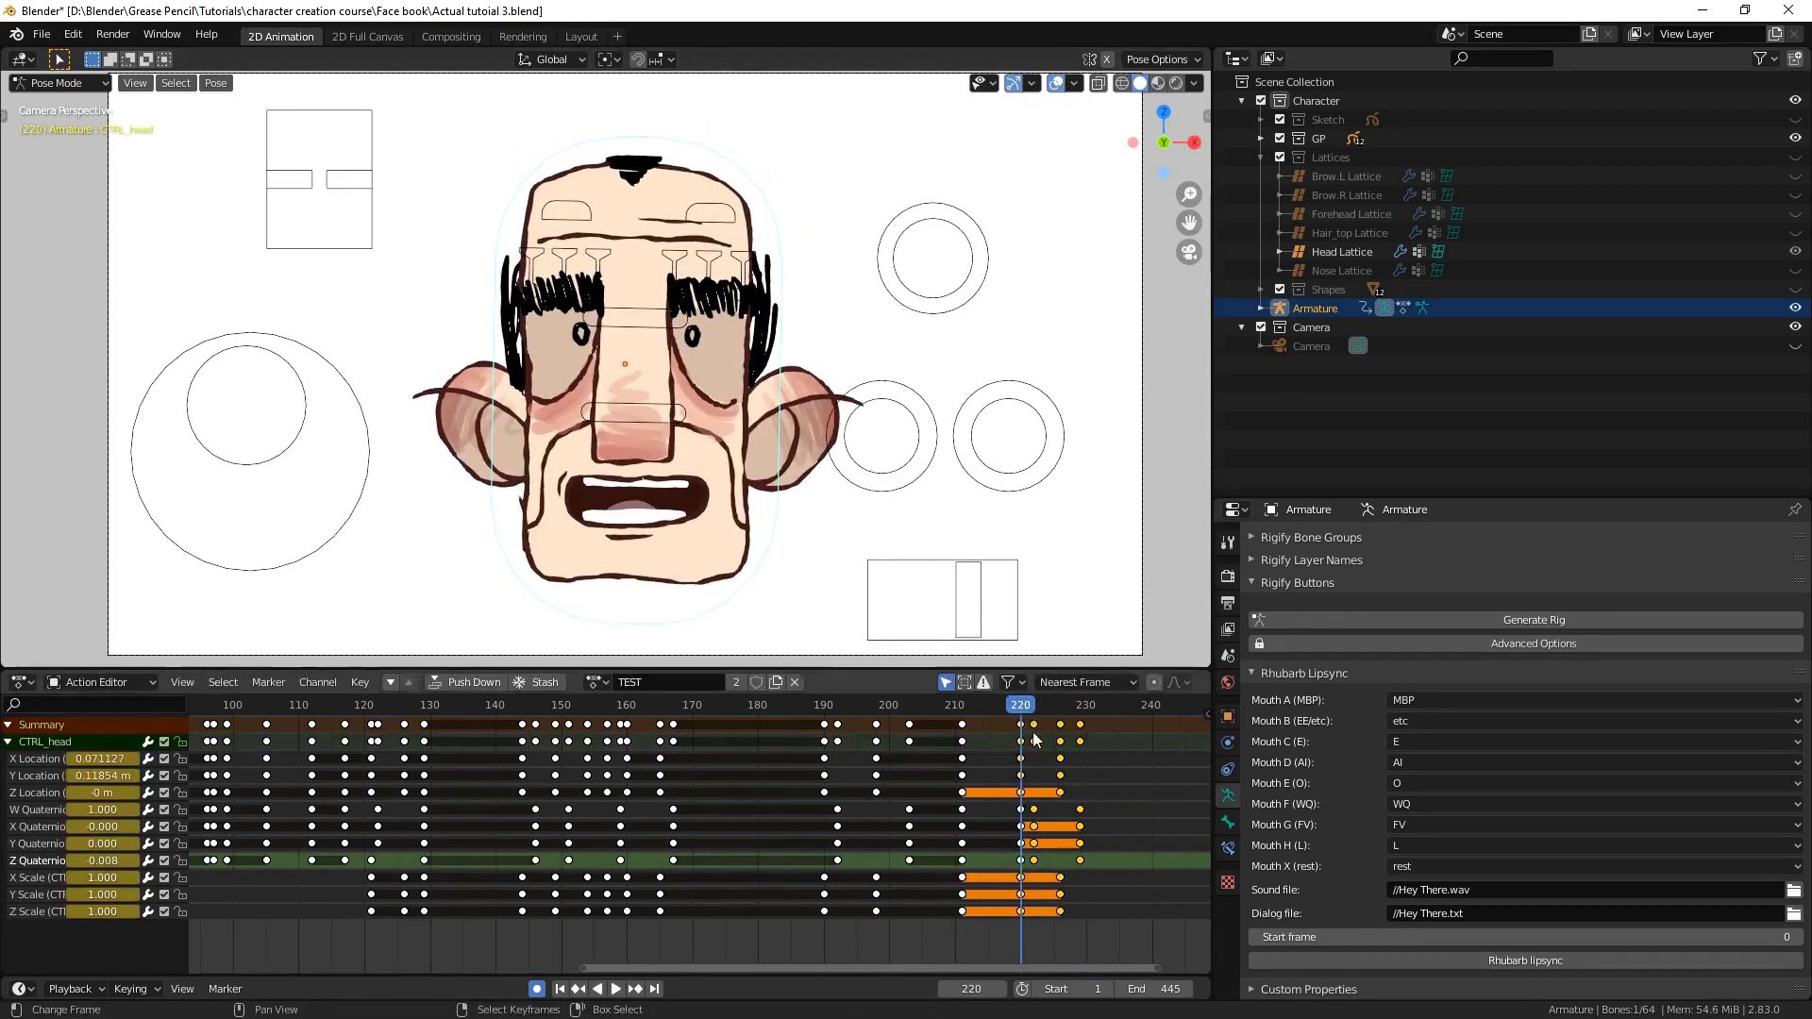
# Adjust the head-turn bone, right blink control and brow controls at frame 216
pyautogui.click(994, 704)
pyautogui.keyDown('alt'); pyautogui.click(340, 442); pyautogui.keyUp('alt')
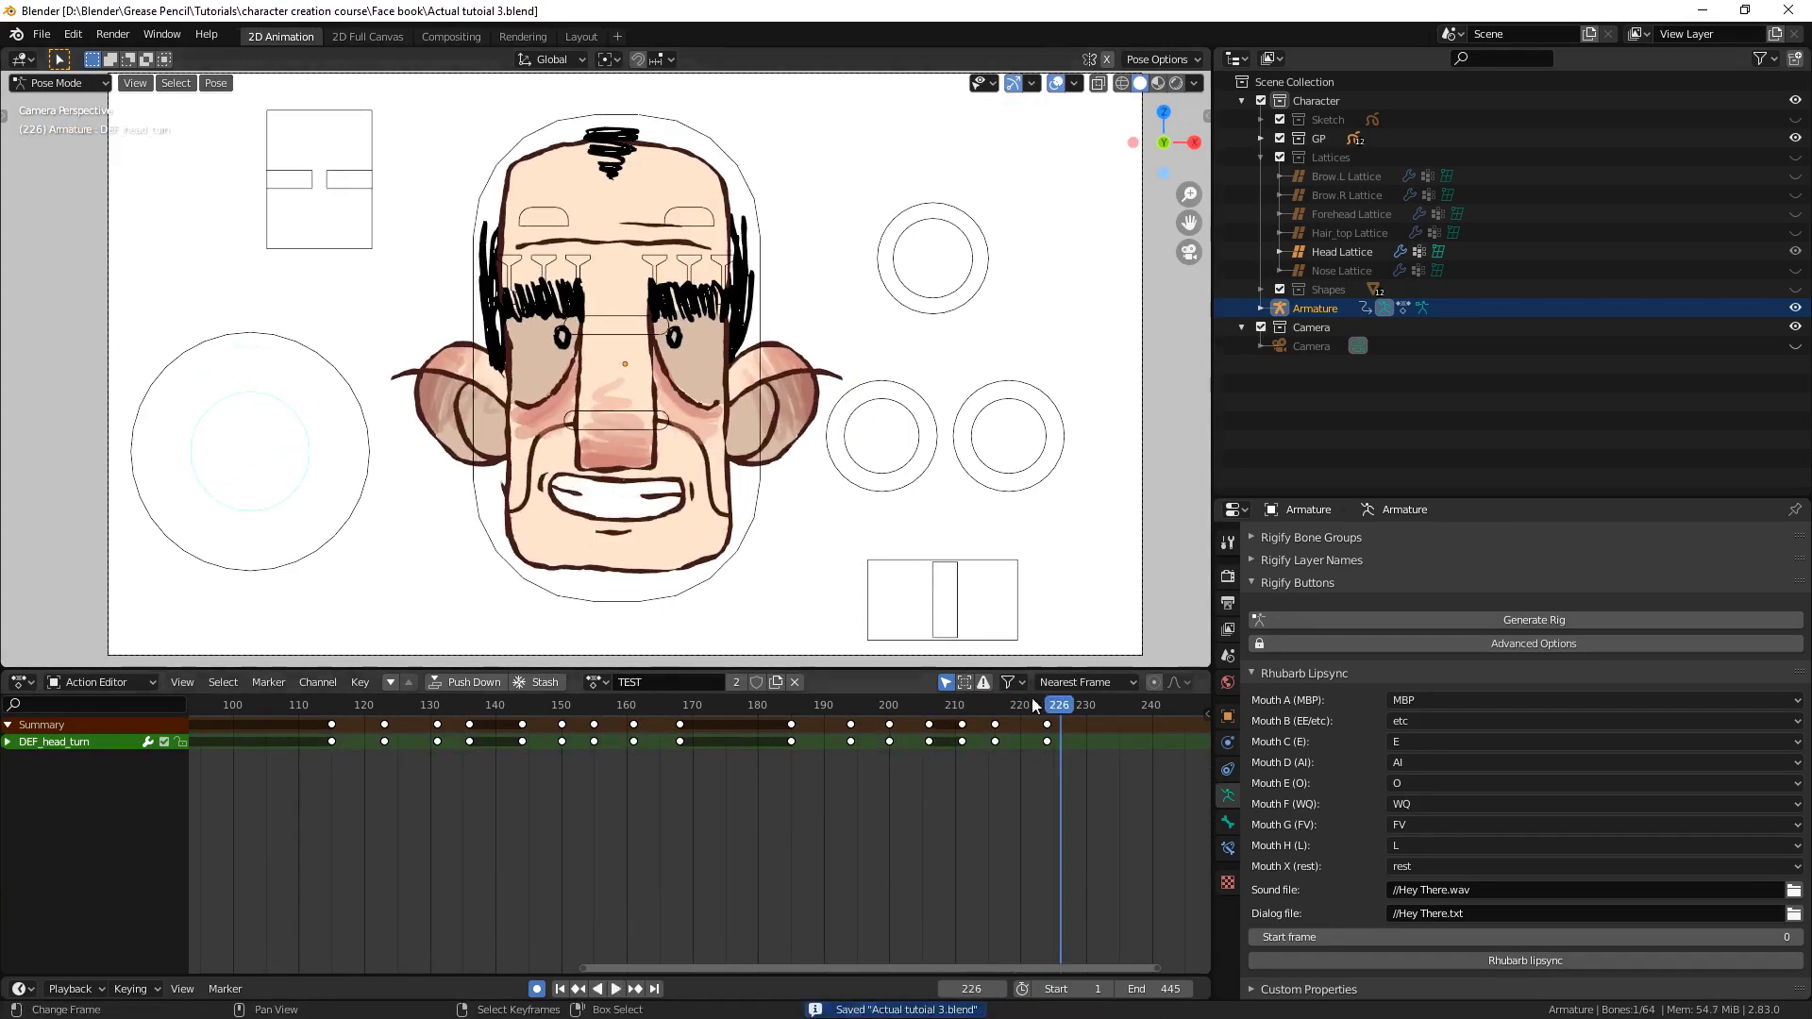
pyautogui.press('Escape')
pyautogui.click(337, 180)
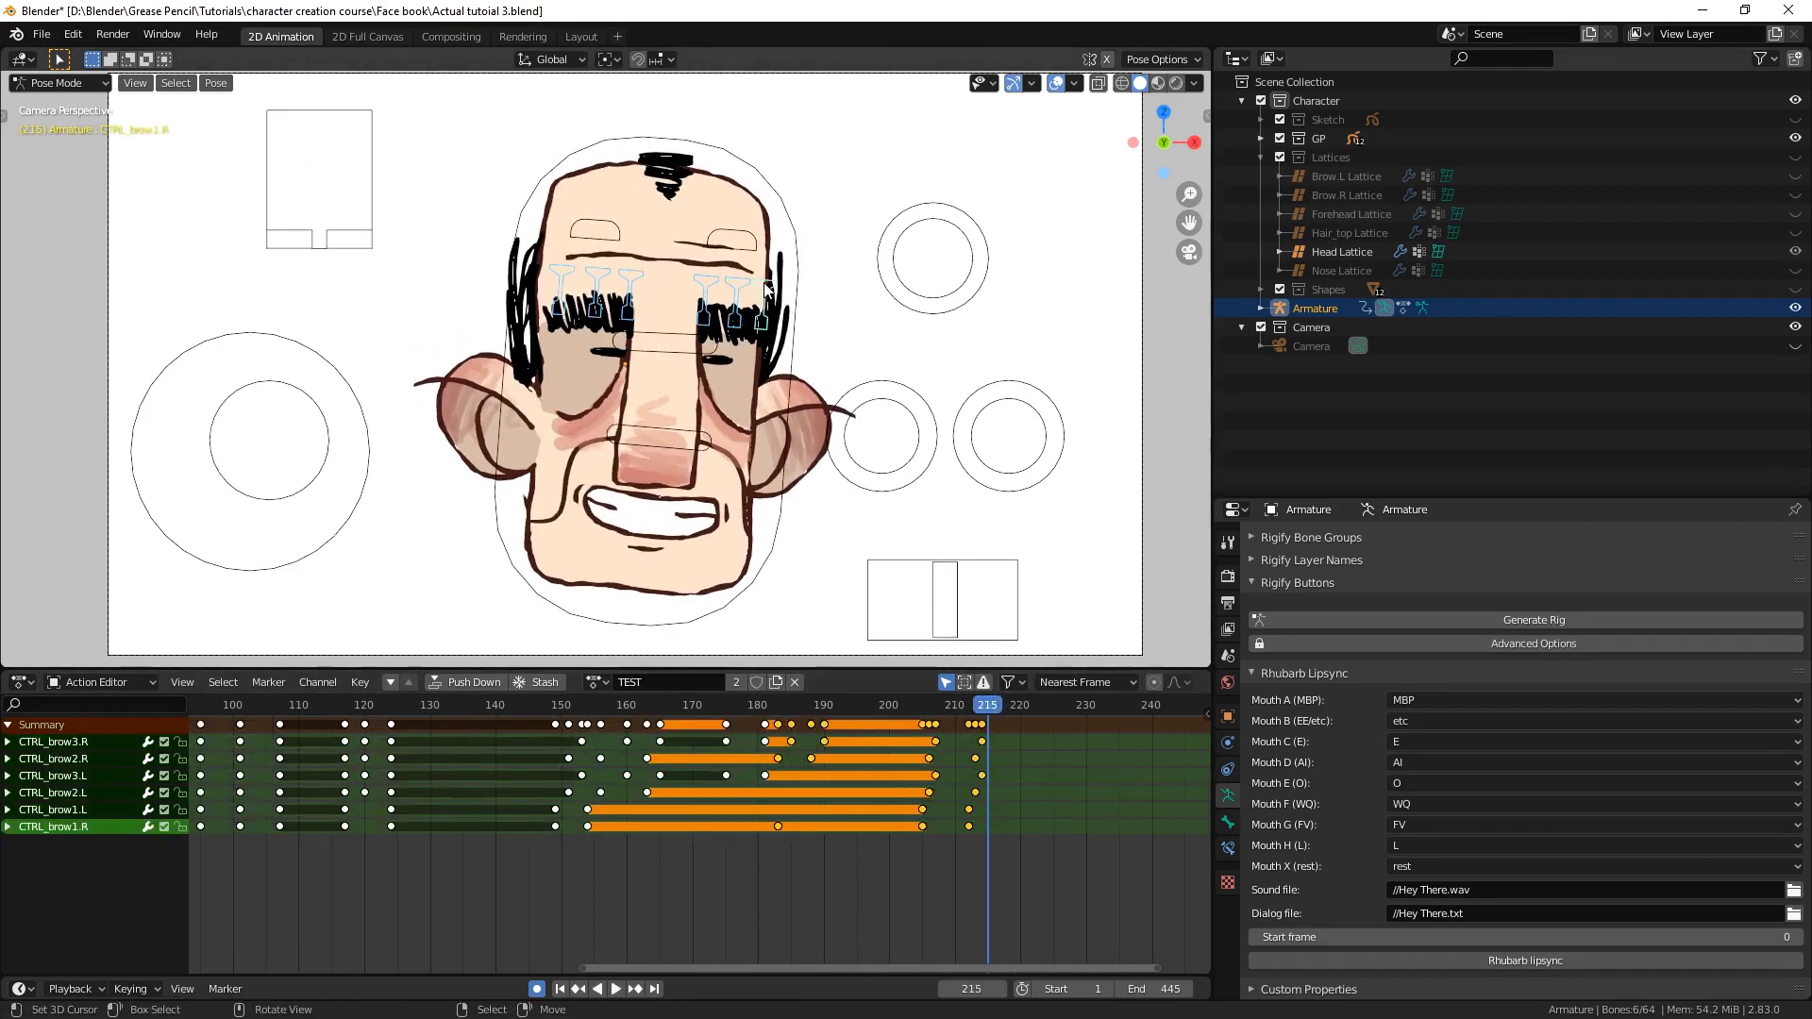
pyautogui.click(704, 301)
pyautogui.click(597, 294)
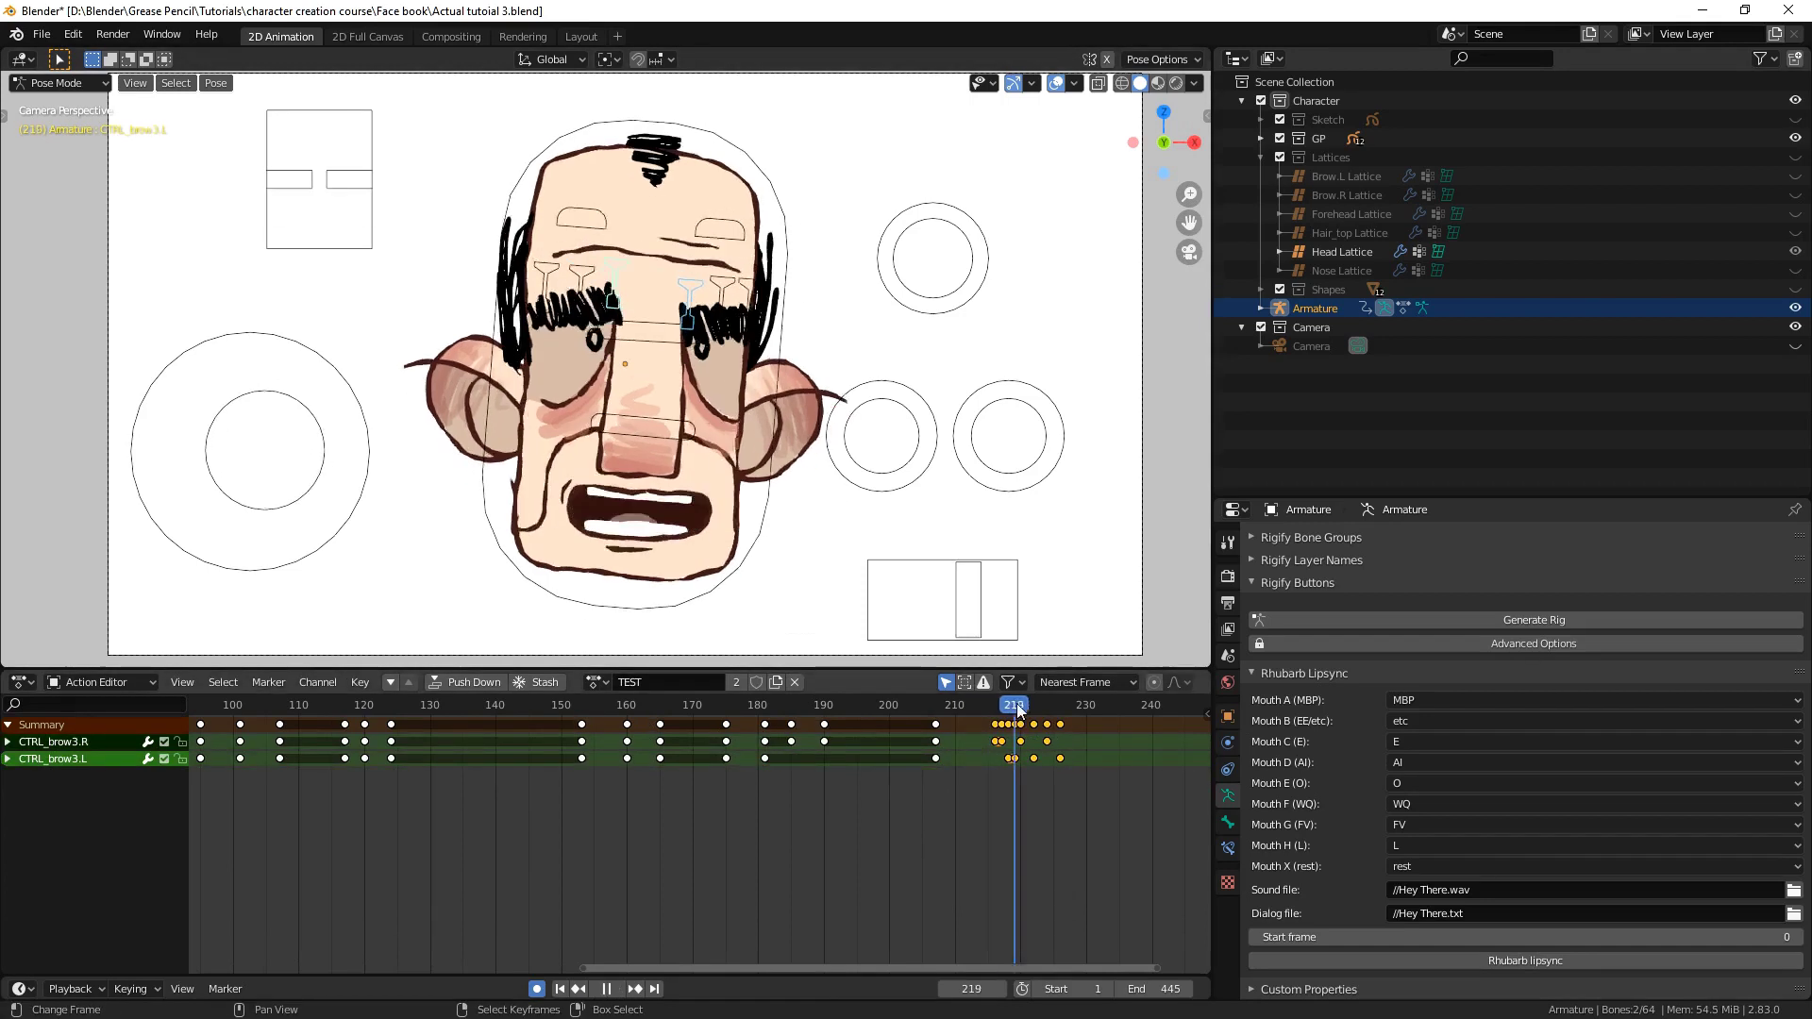
# Save at frames 214 and 223, then select the blink controls
pyautogui.hotkey('ctrl', 's')
pyautogui.click(979, 725)
pyautogui.hotkey('ctrl', 's')
pyautogui.click(1042, 704)
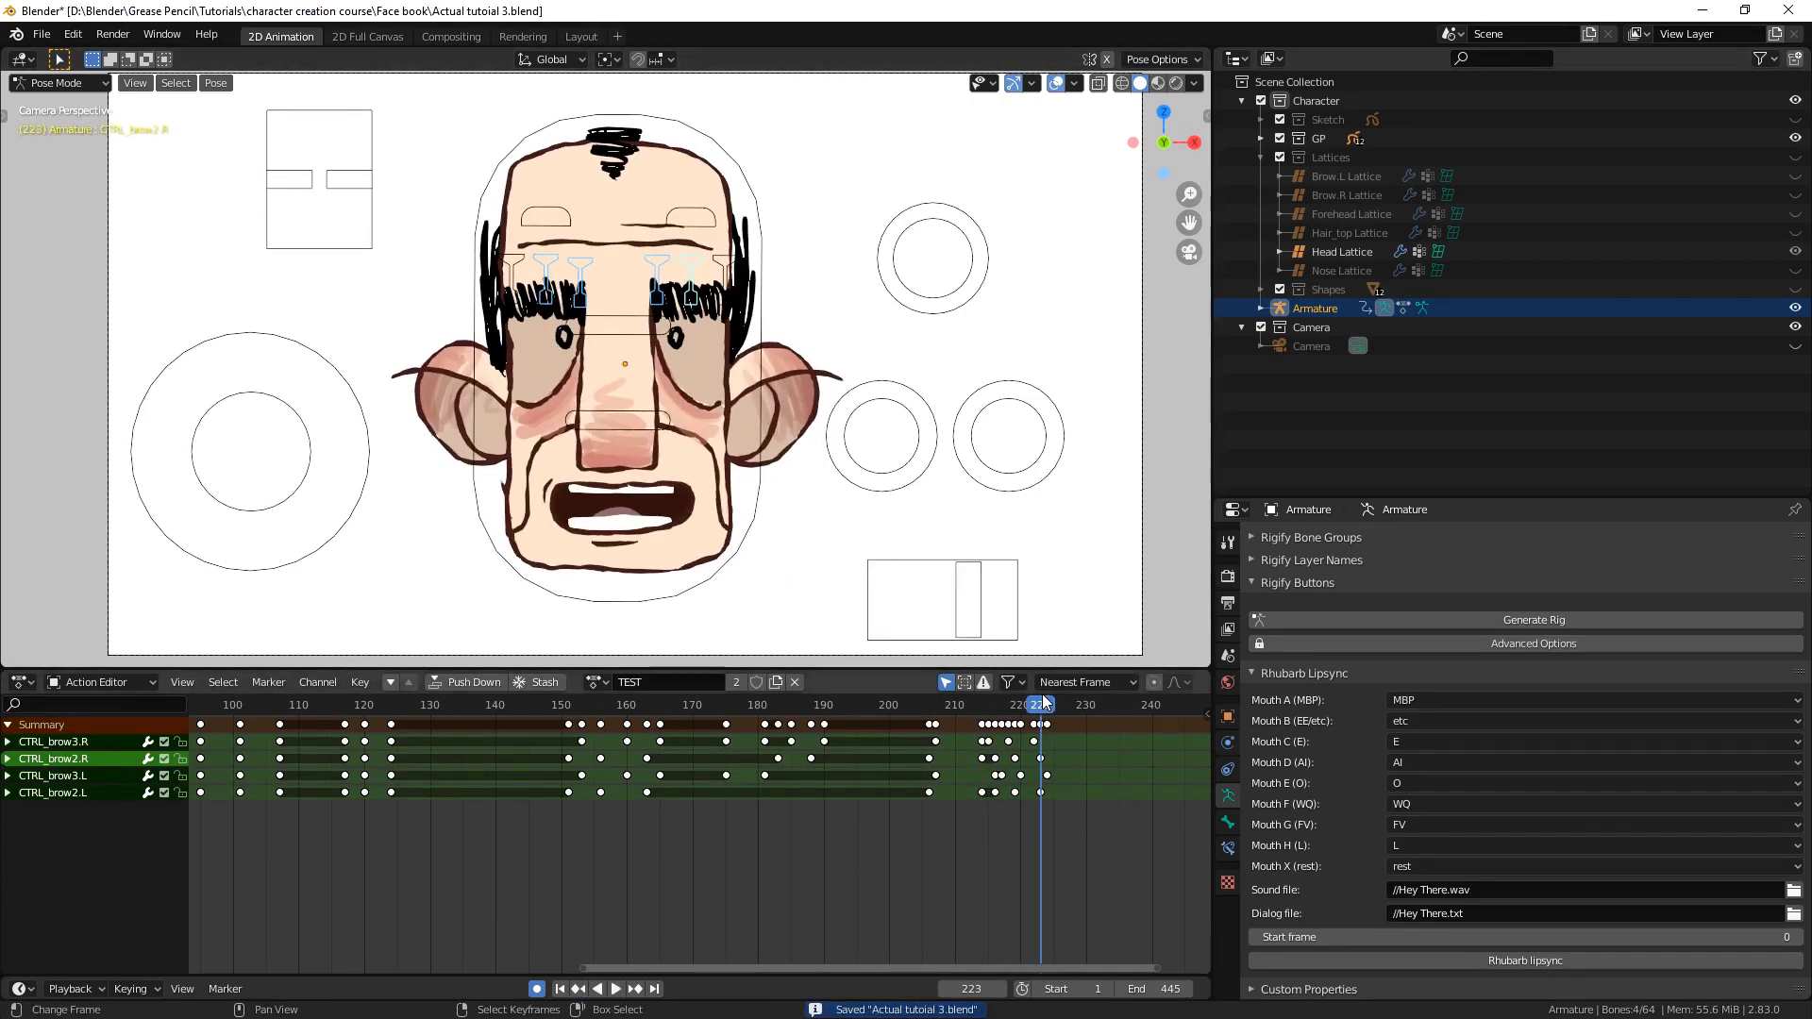
pyautogui.press('Left')
pyautogui.click(627, 278)
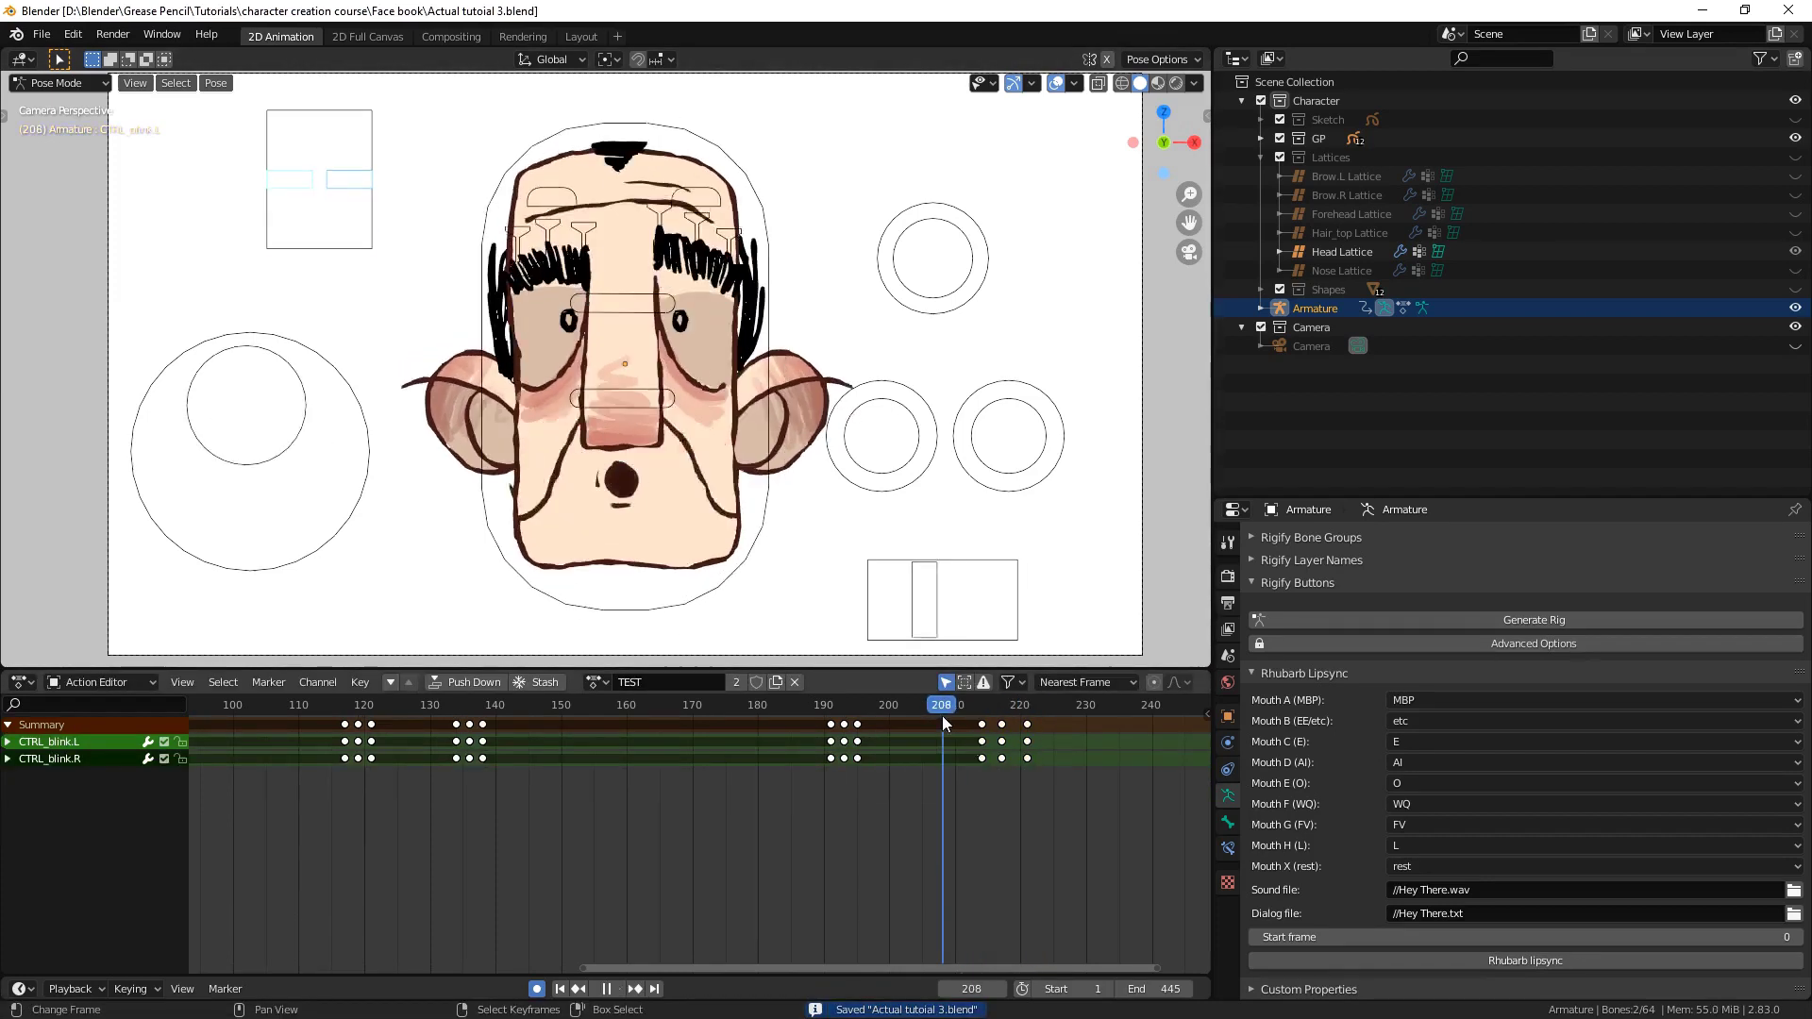
# Rotate the head control to a new tilt and save
pyautogui.click(504, 552)
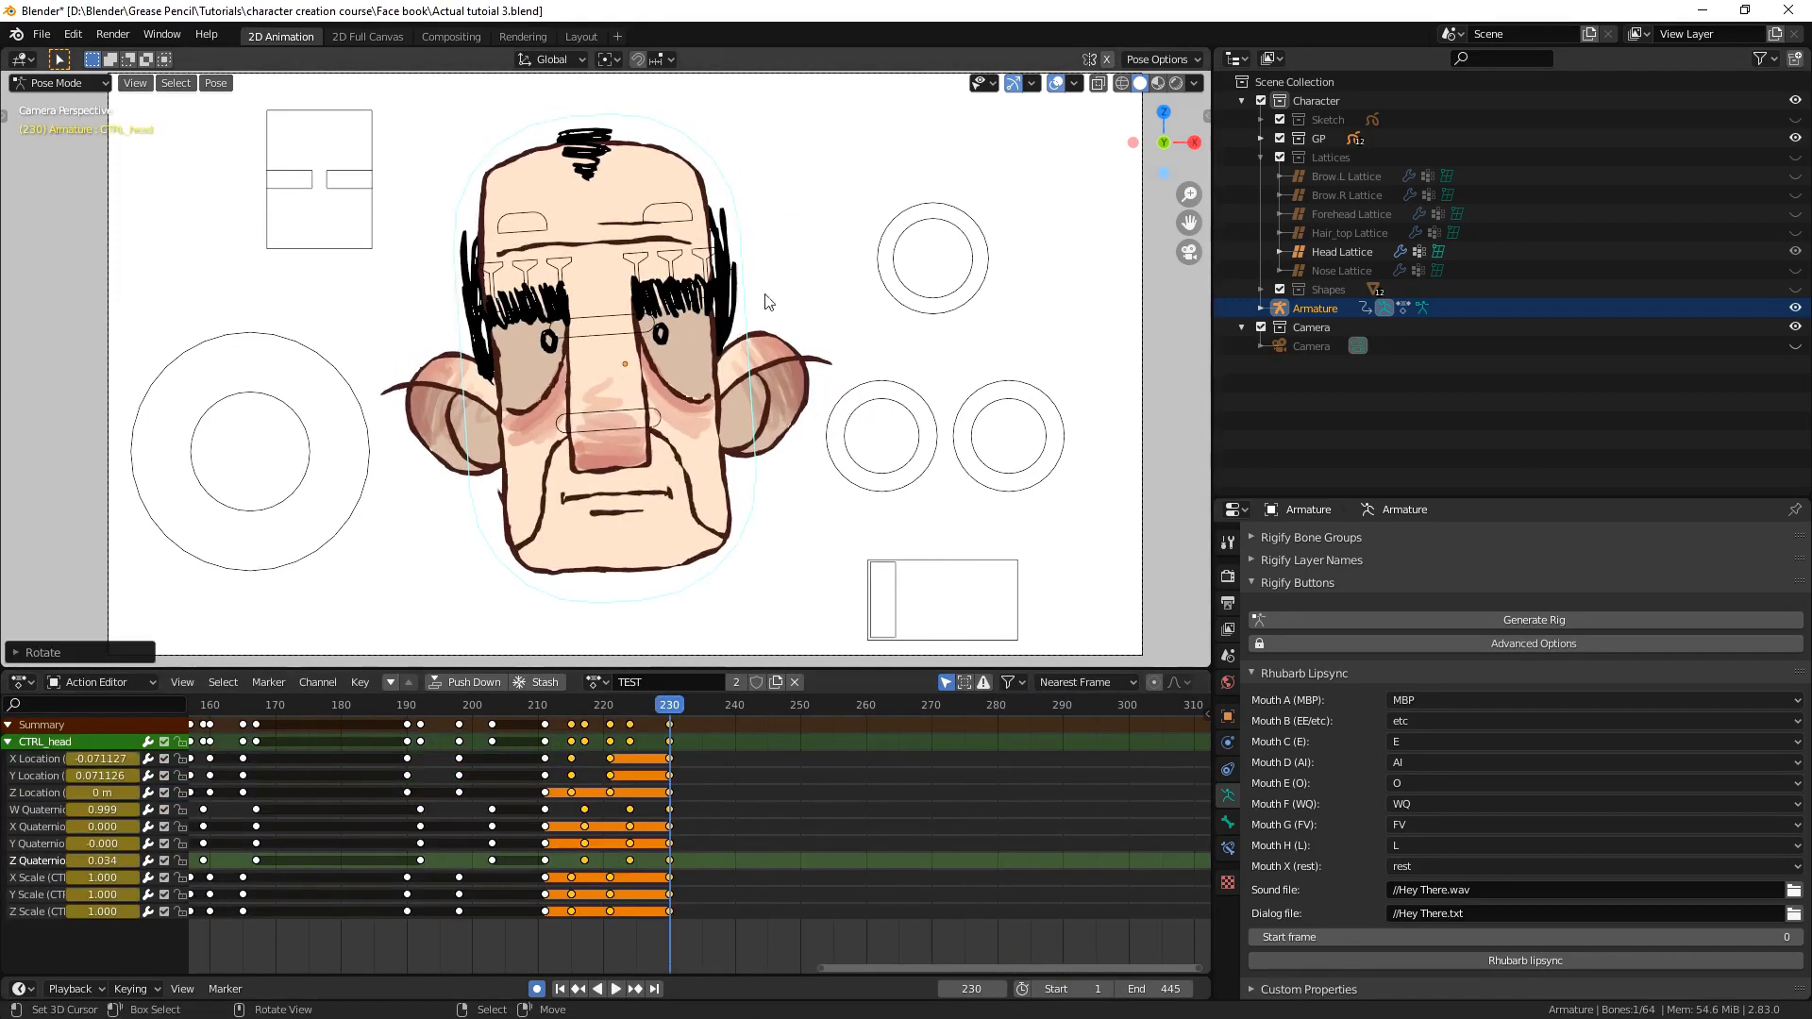
pyautogui.press('r')
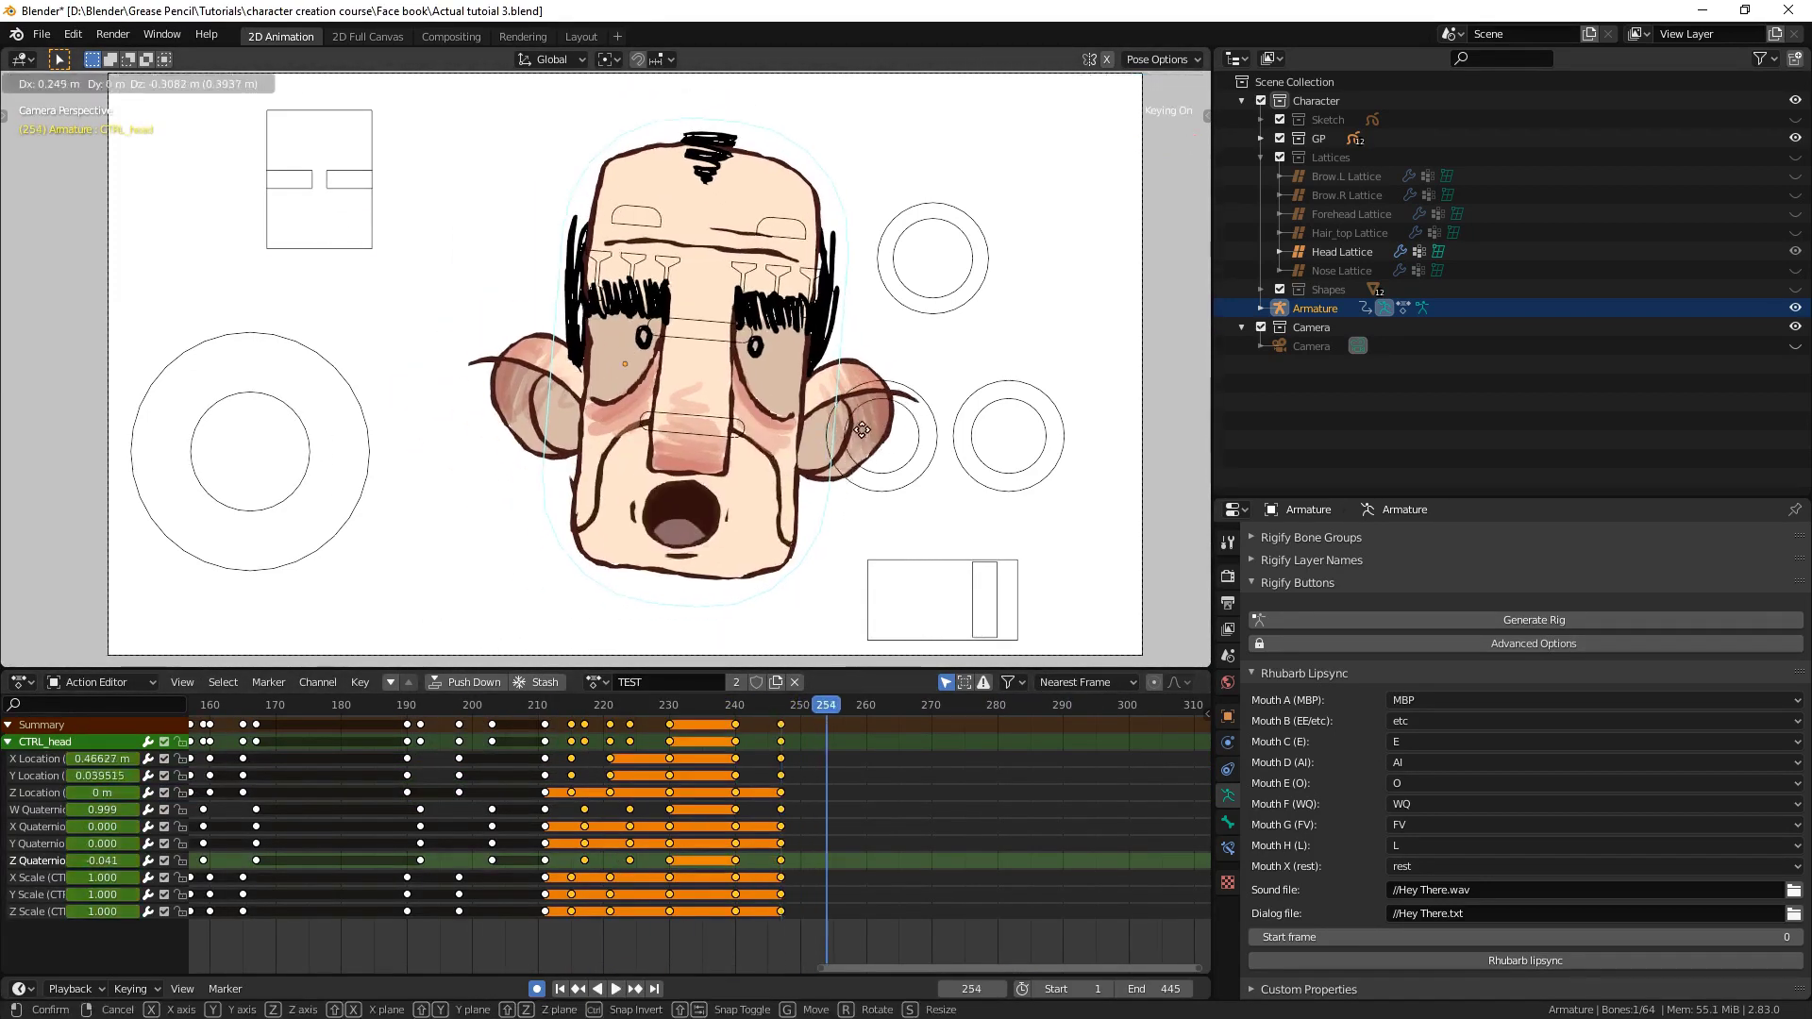
pyautogui.press('Escape')
pyautogui.hotkey('ctrl', 's')
# Shift the head to the right, review from frame 240, and select rotation keys 256–266
pyautogui.click(855, 324)
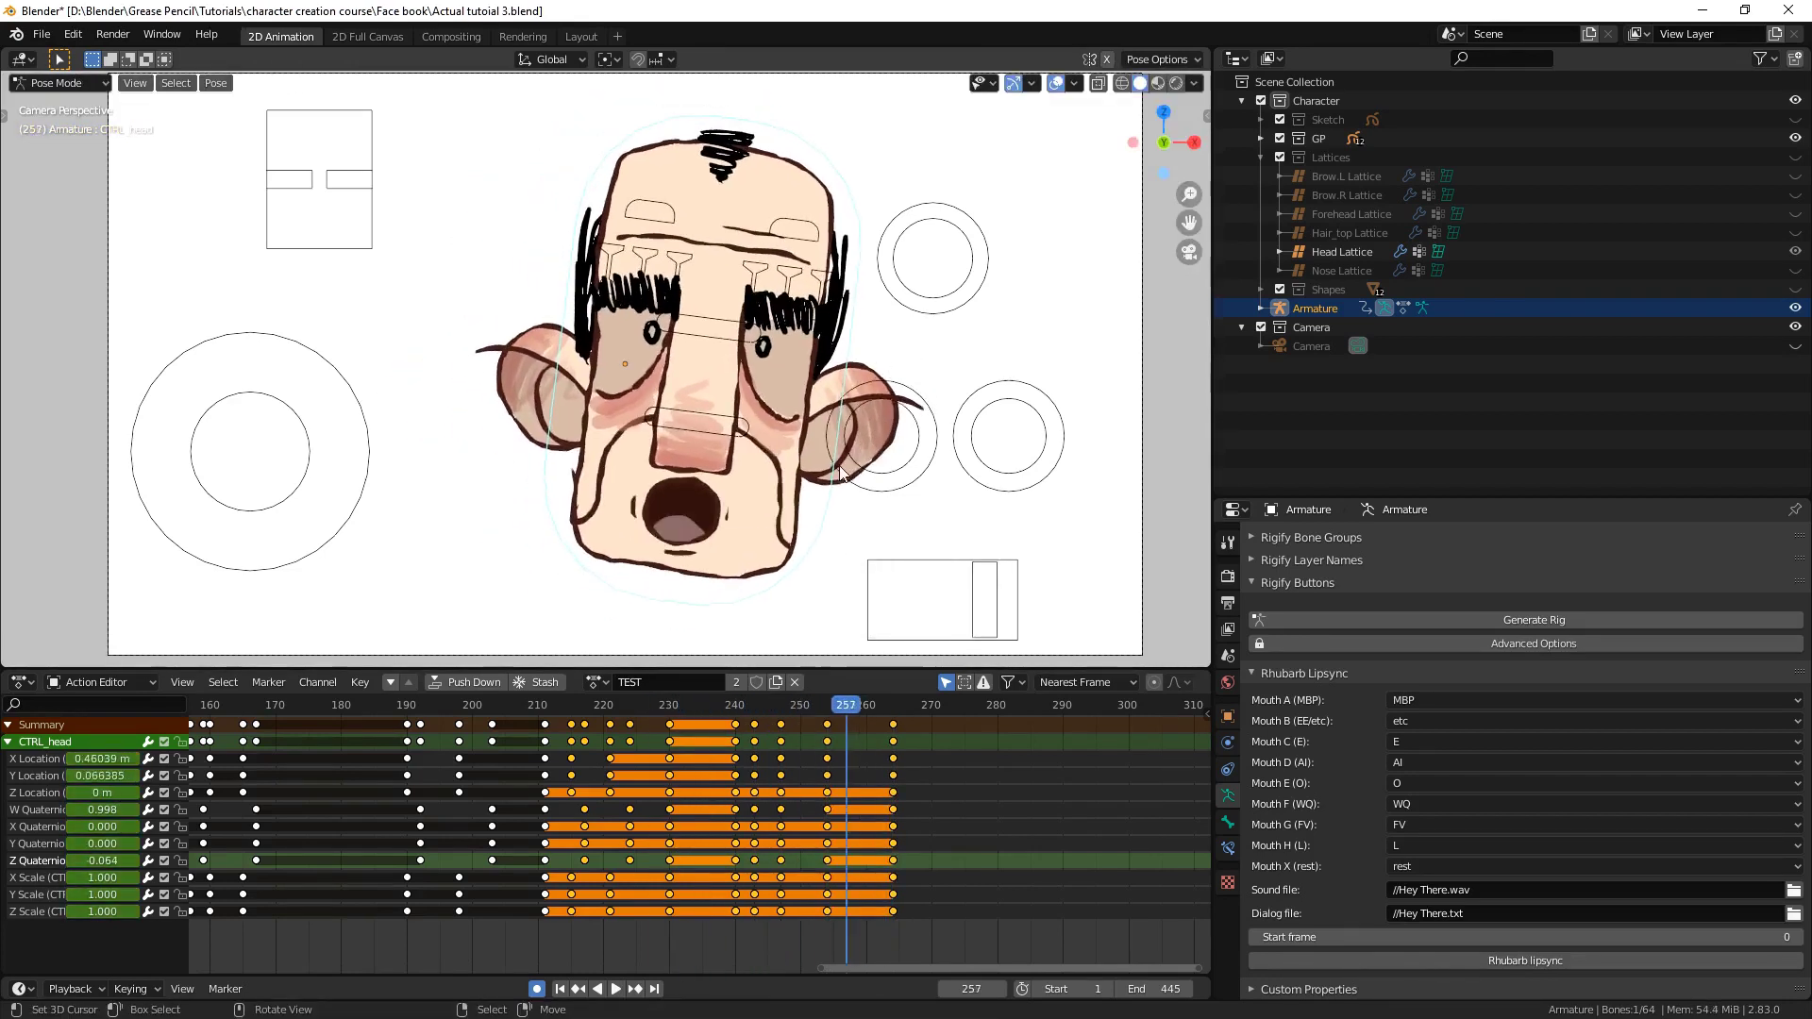
pyautogui.press('space')
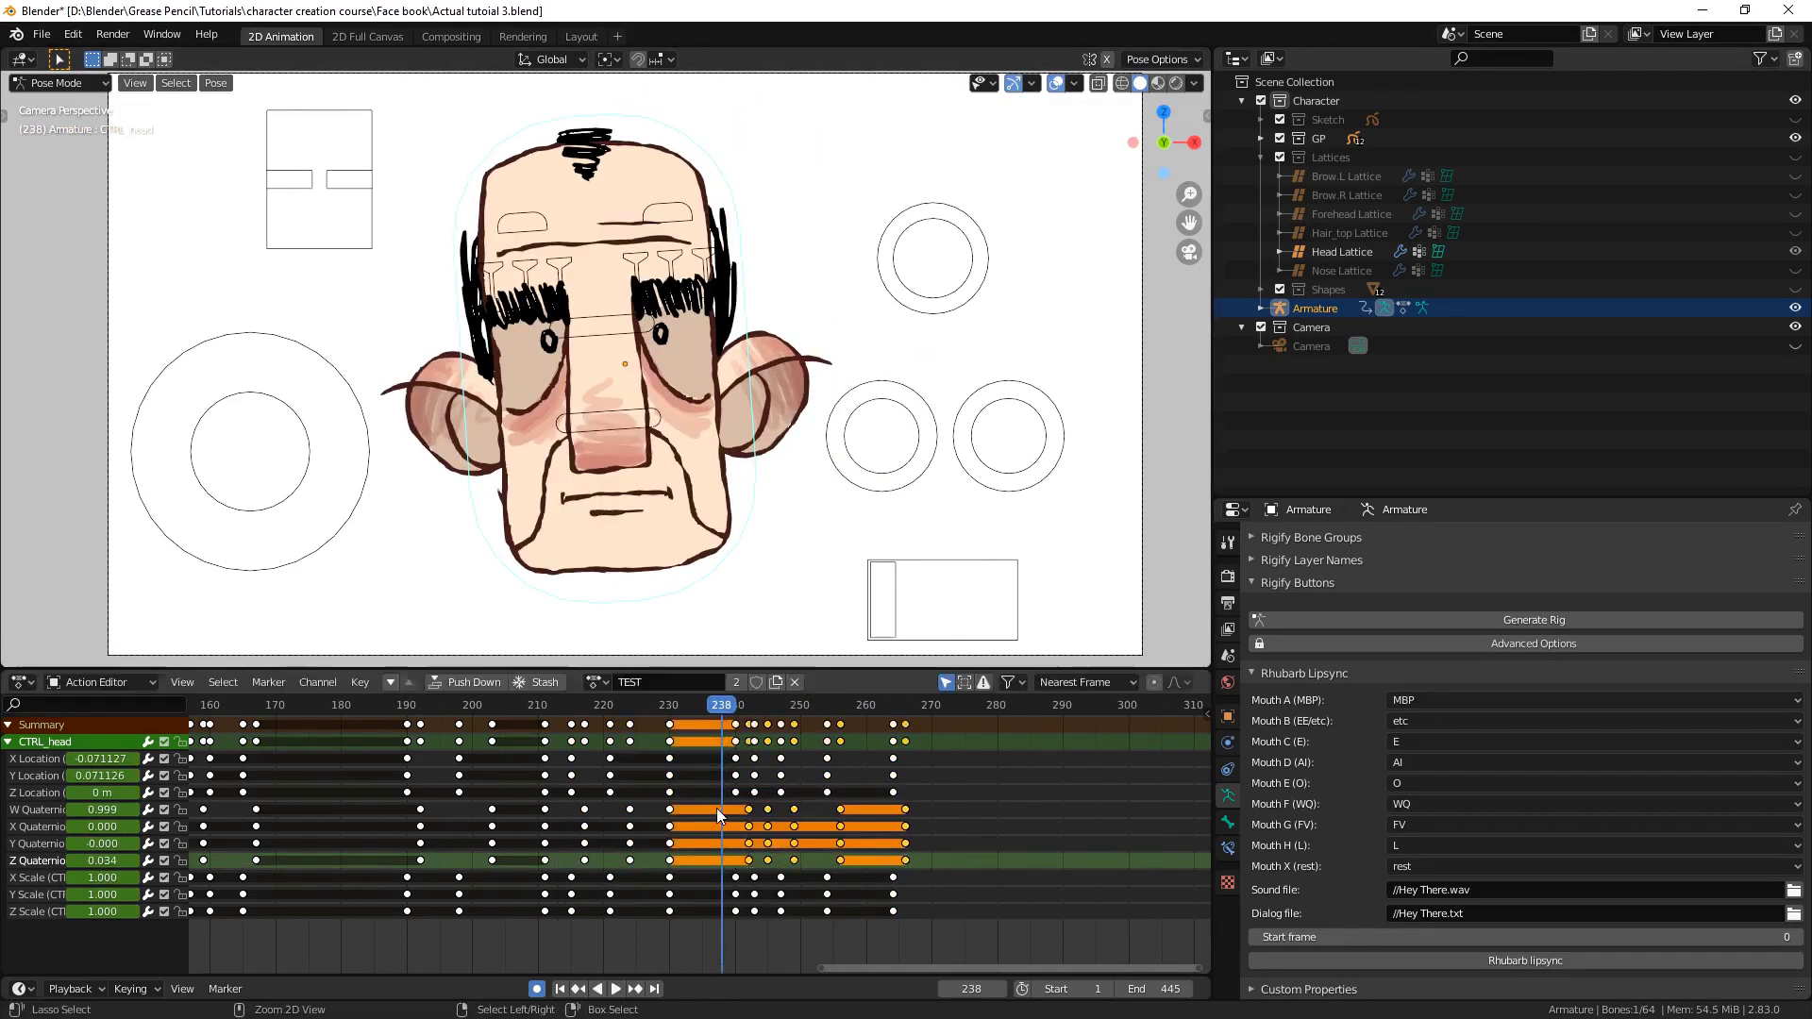
pyautogui.press('space')
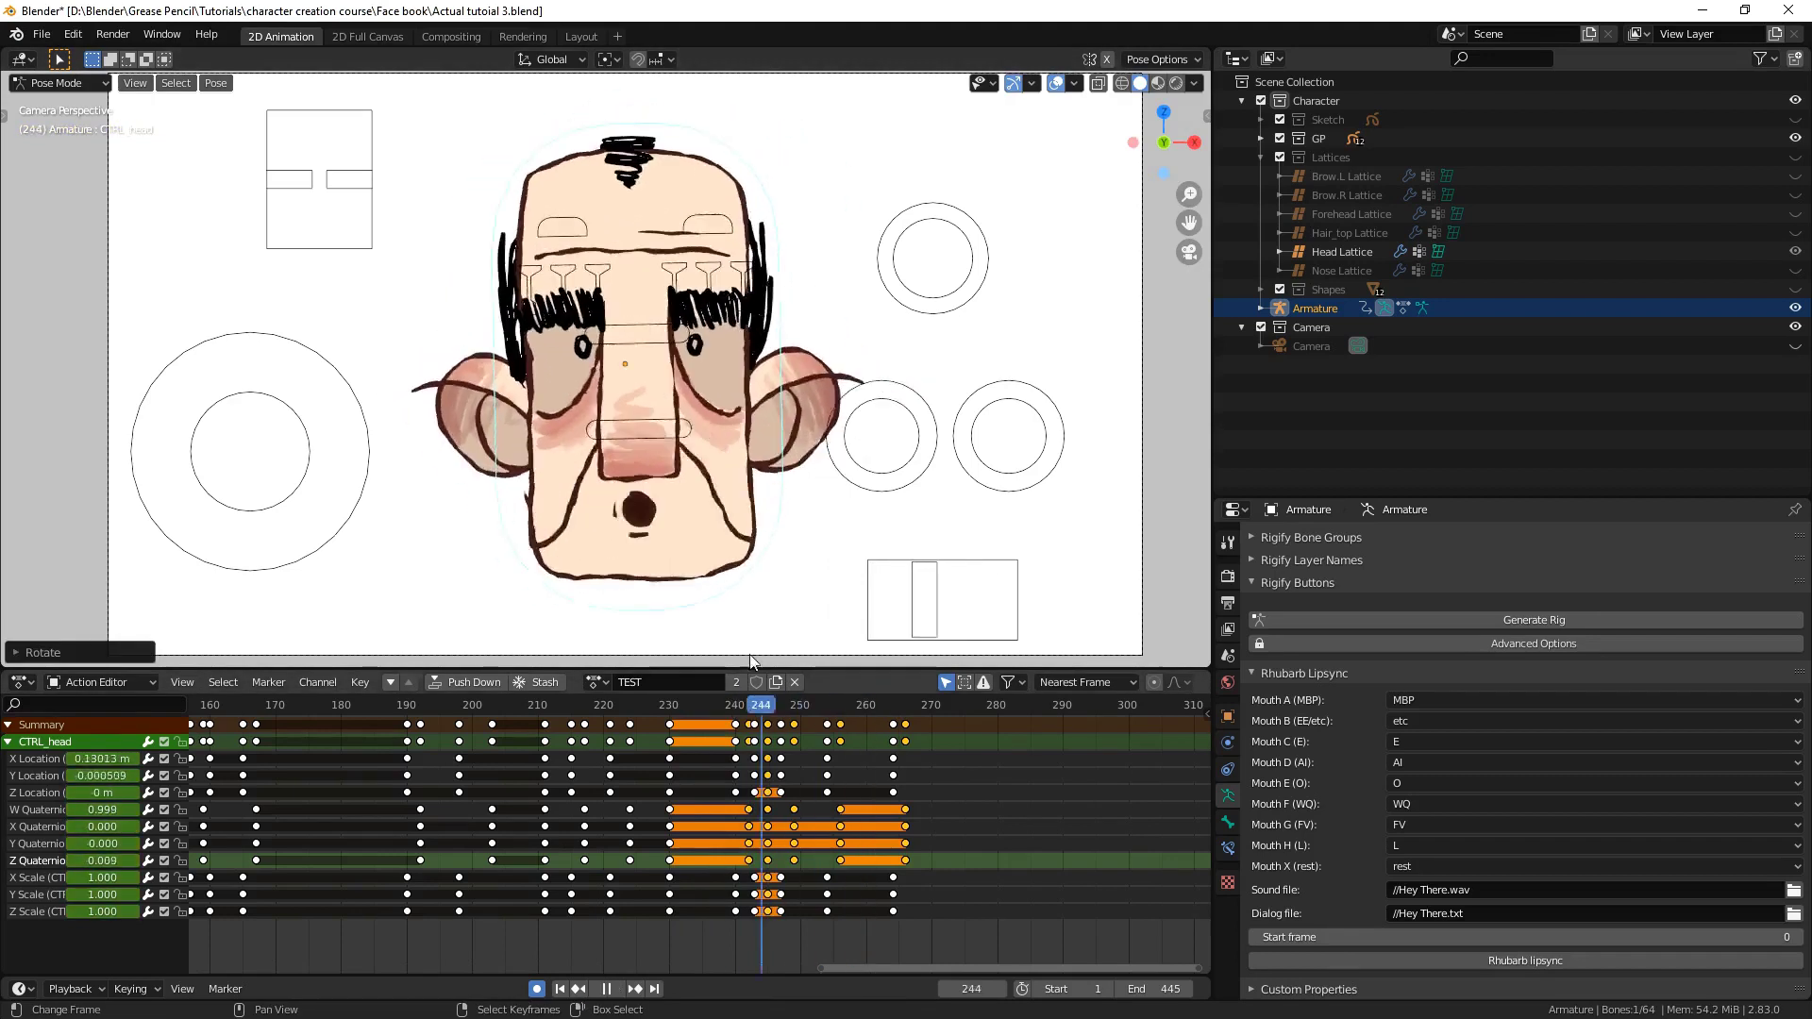
pyautogui.click(736, 705)
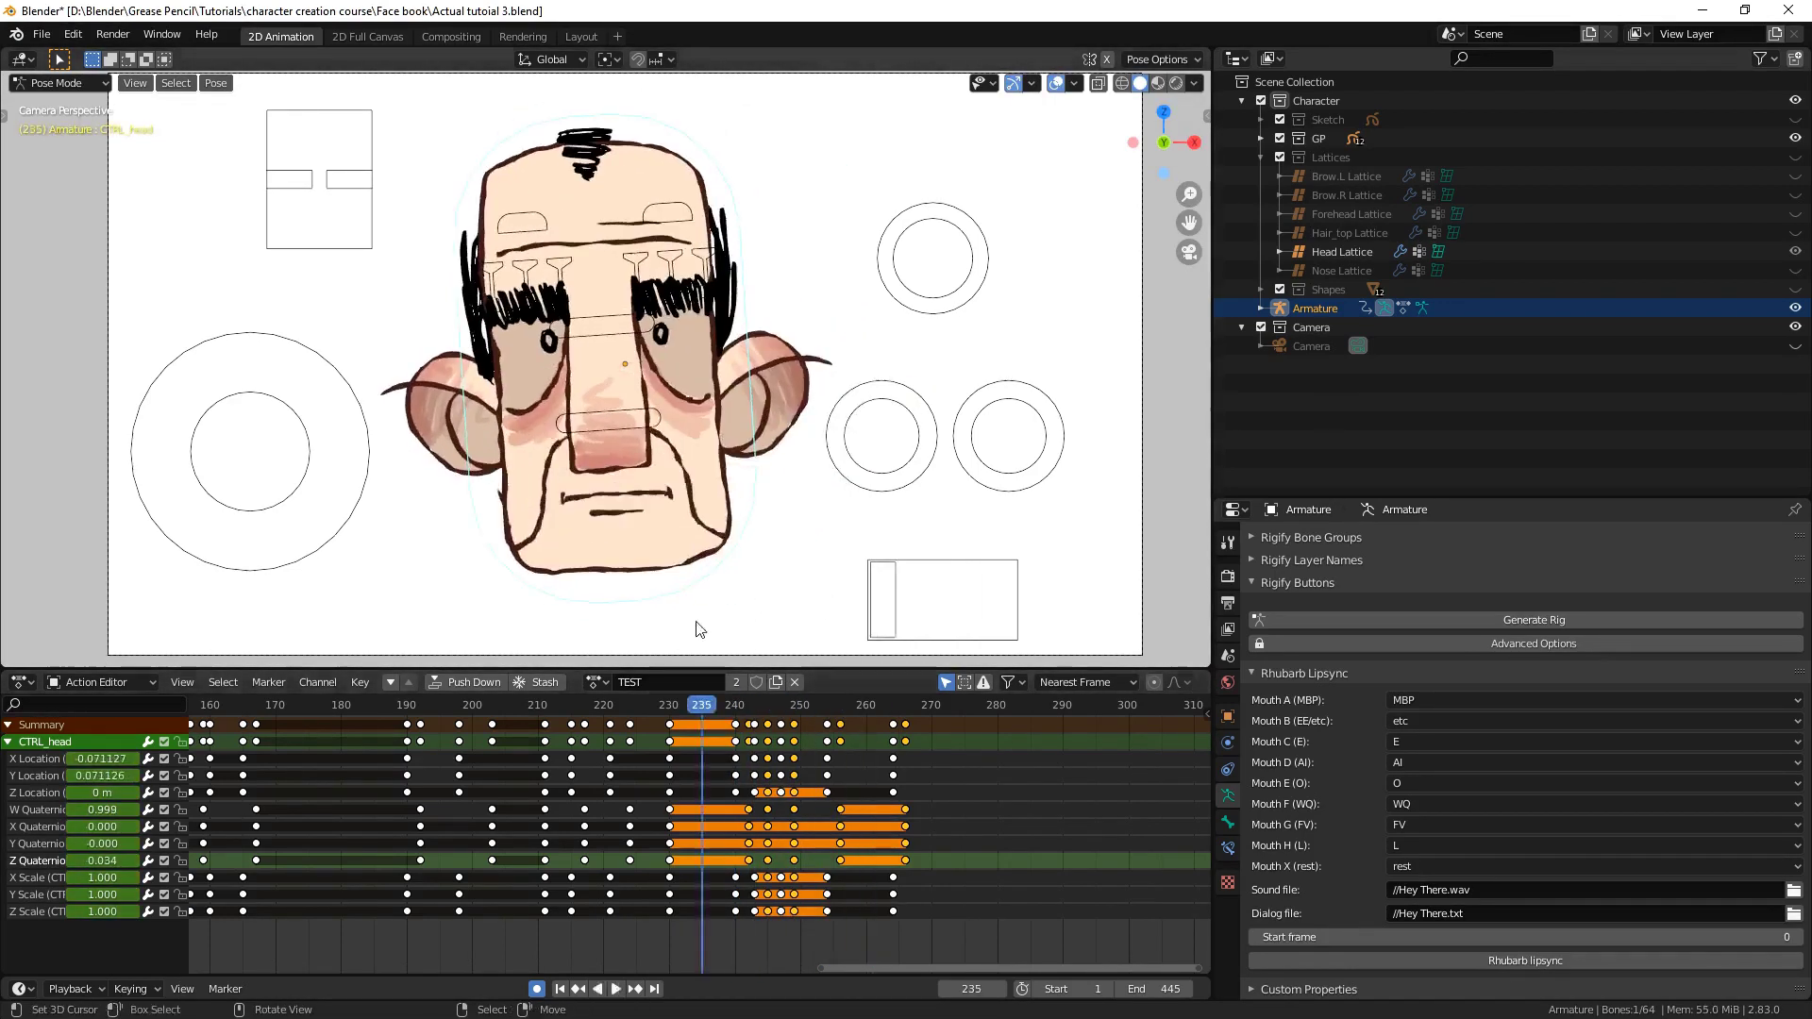
pyautogui.moveTo(833, 802); pyautogui.dragTo(930, 846)
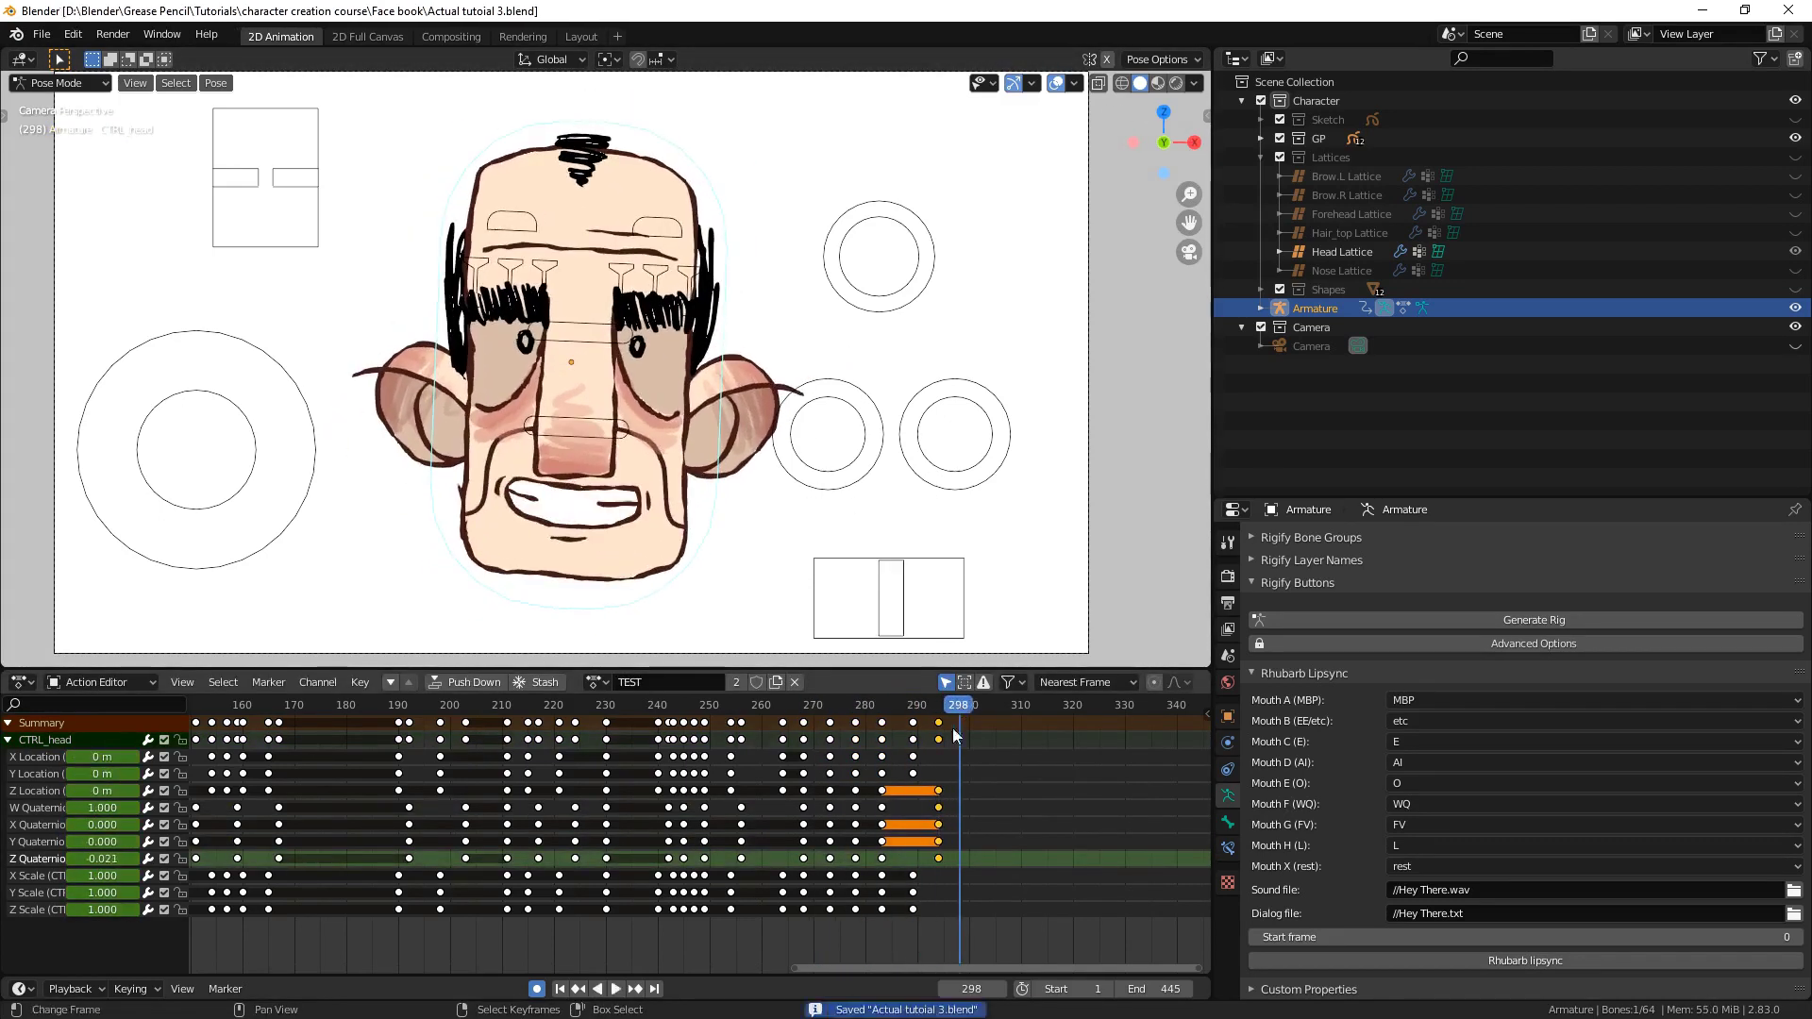
# Shift the brow keys near frame 290 and check the timing in playback
pyautogui.moveTo(912, 792); pyautogui.dragTo(931, 713)
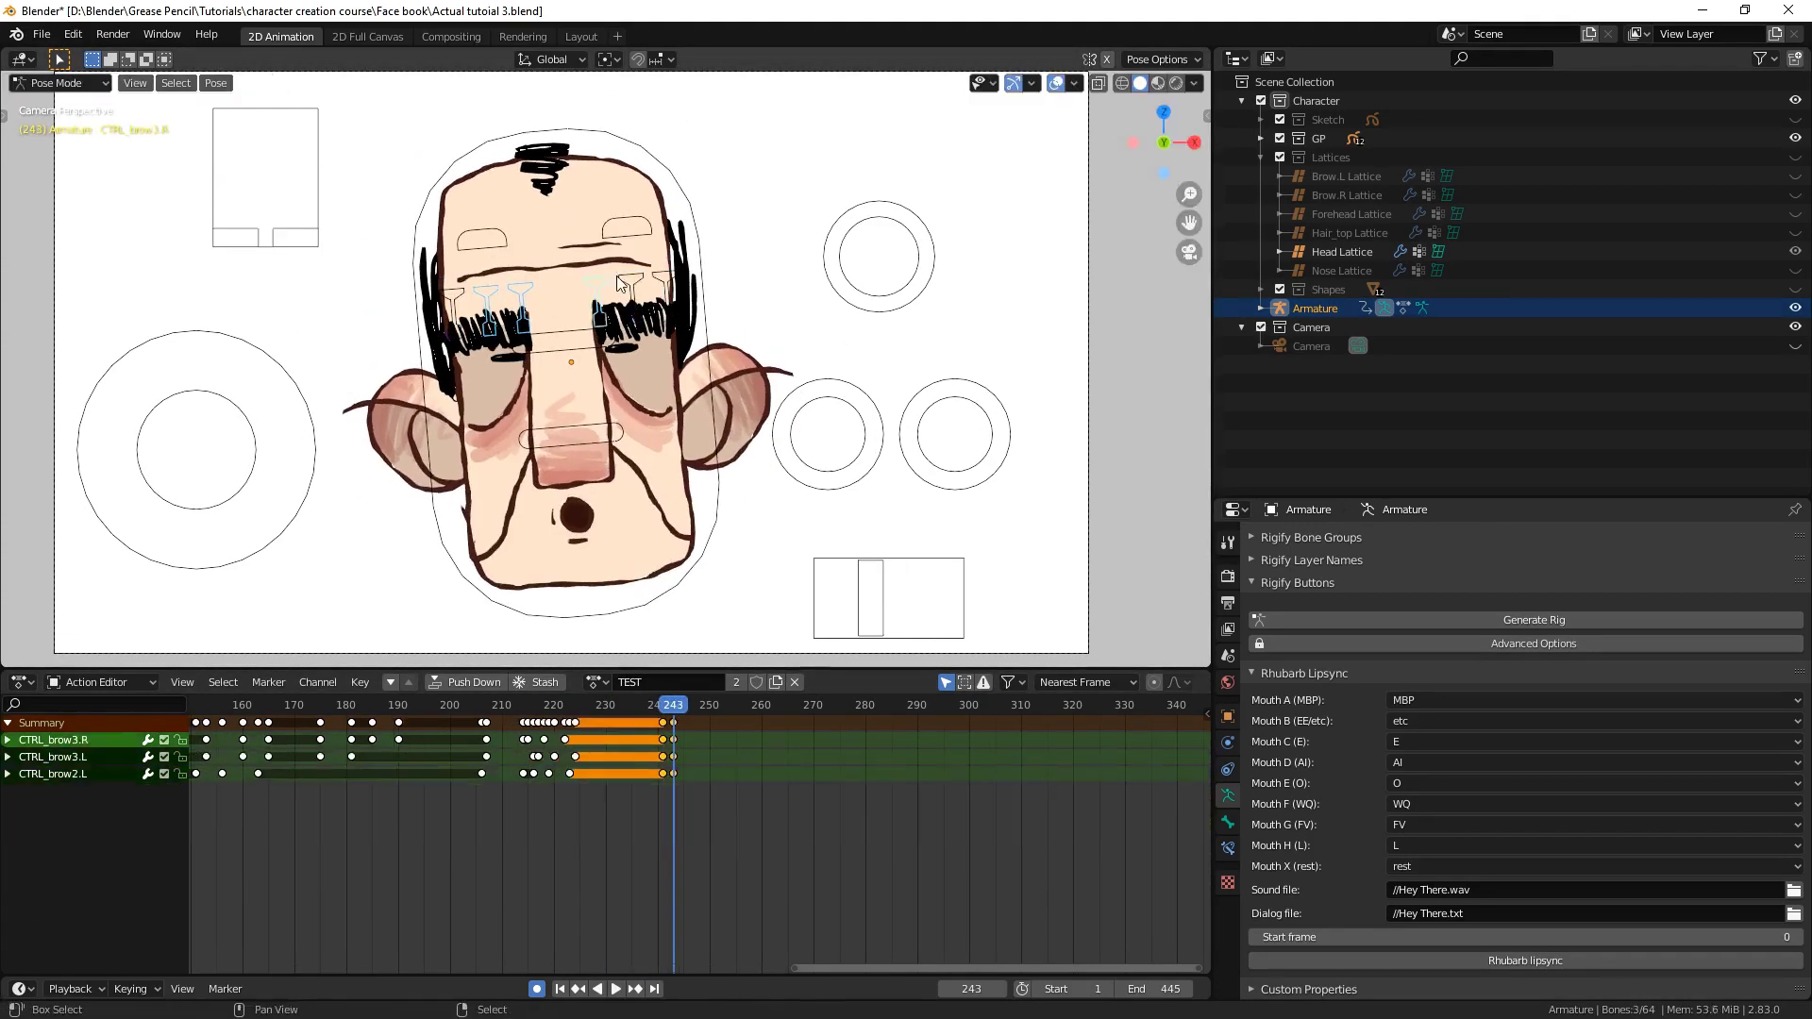
pyautogui.press('space')
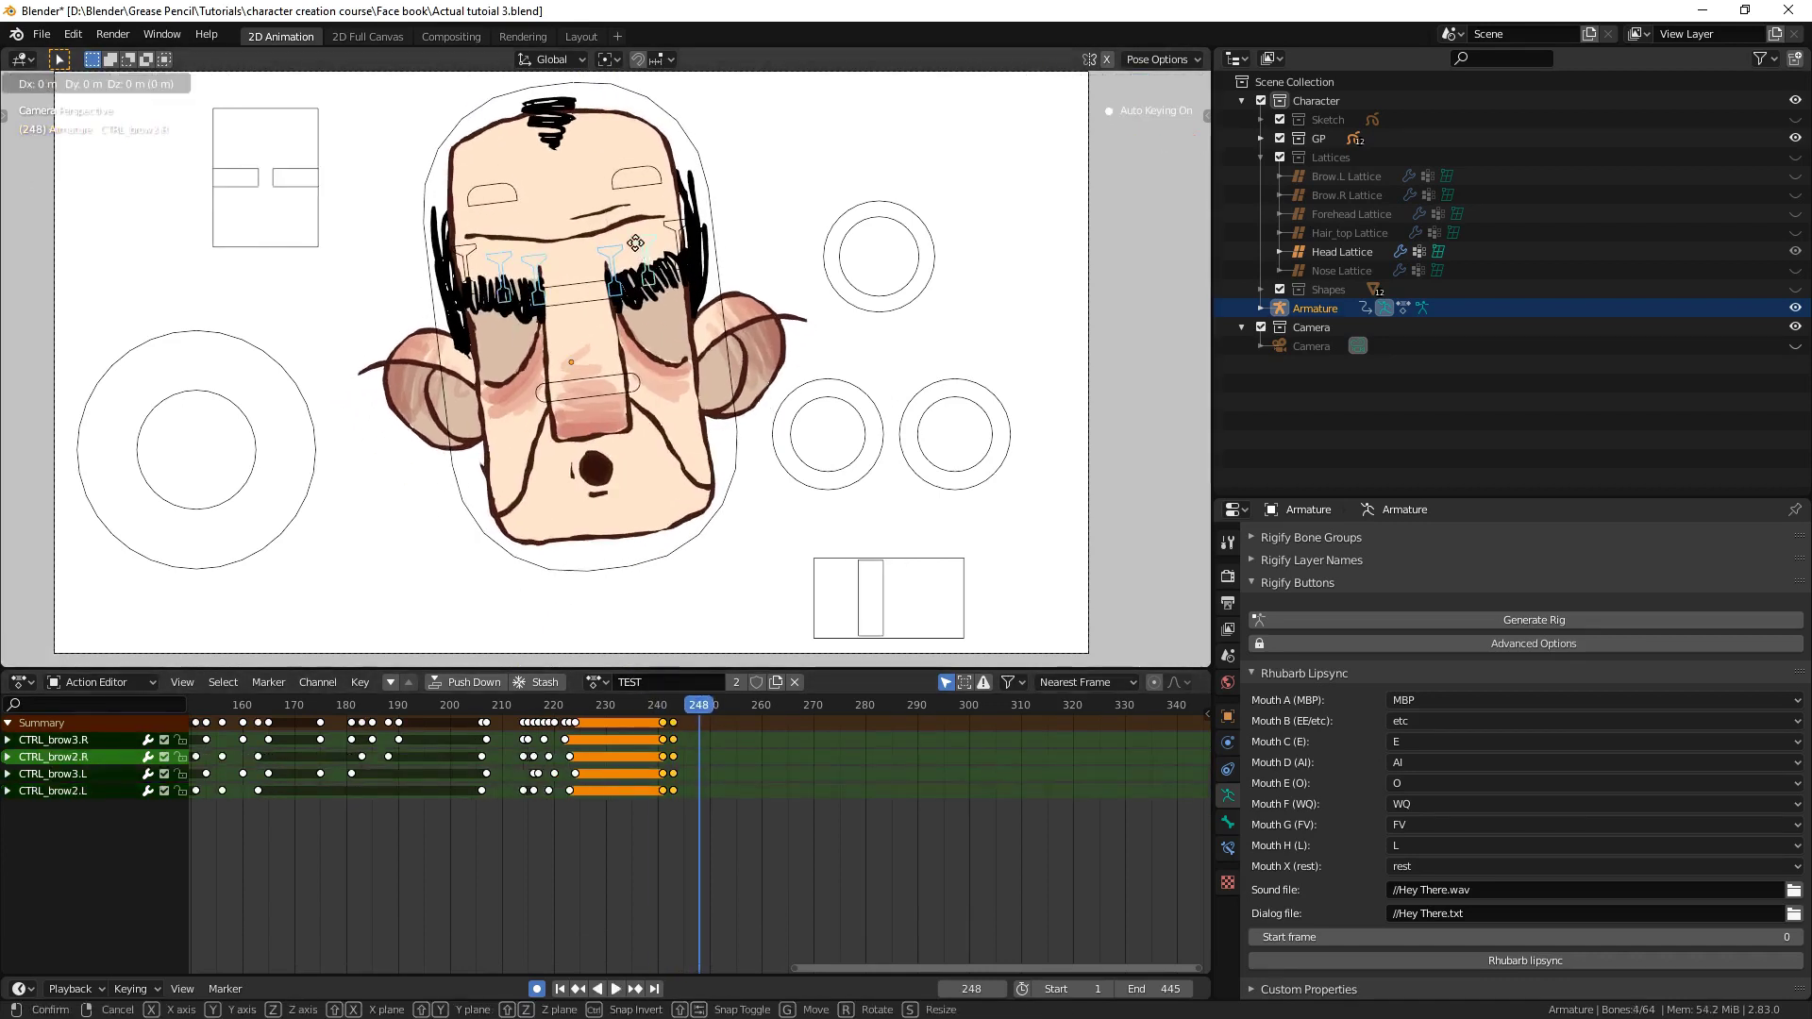
pyautogui.click(634, 244)
pyautogui.press('Escape')
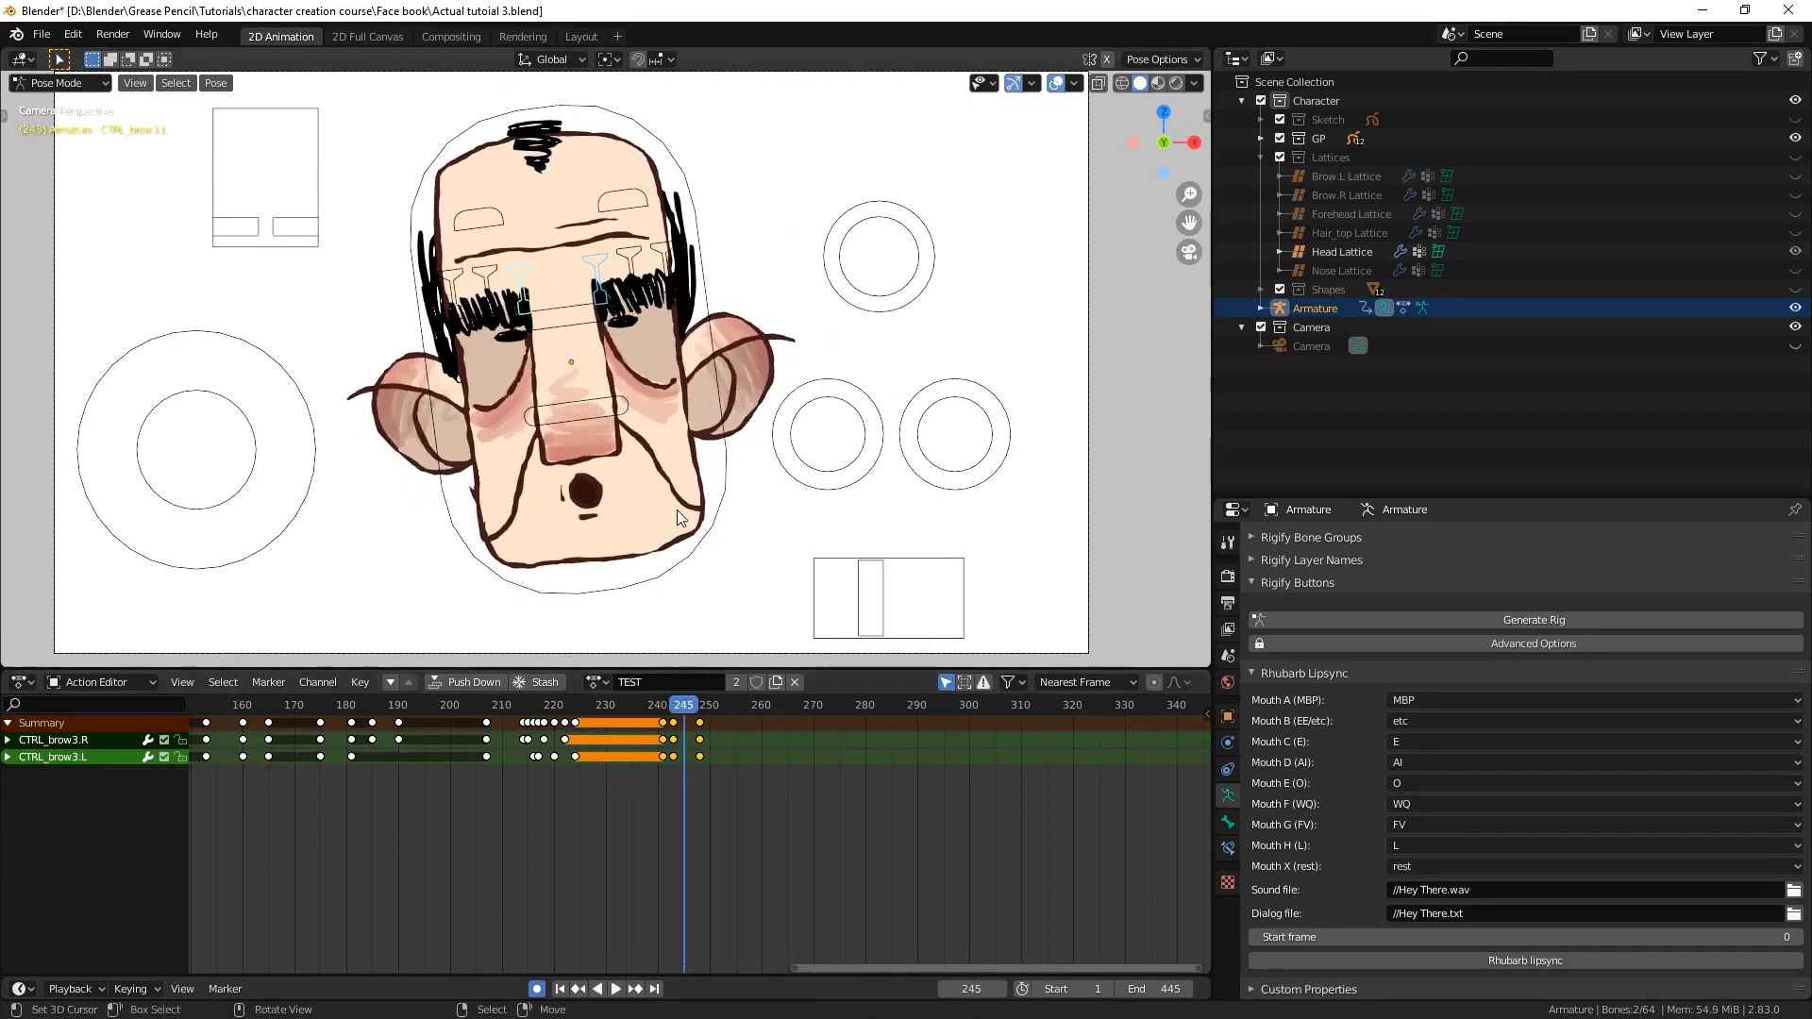
pyautogui.click(599, 791)
pyautogui.hotkey('ctrl', 'z')
# Select the brow keys from frames 222–250 and the left brow controls, then save
pyautogui.moveTo(750, 822); pyautogui.dragTo(560, 715)
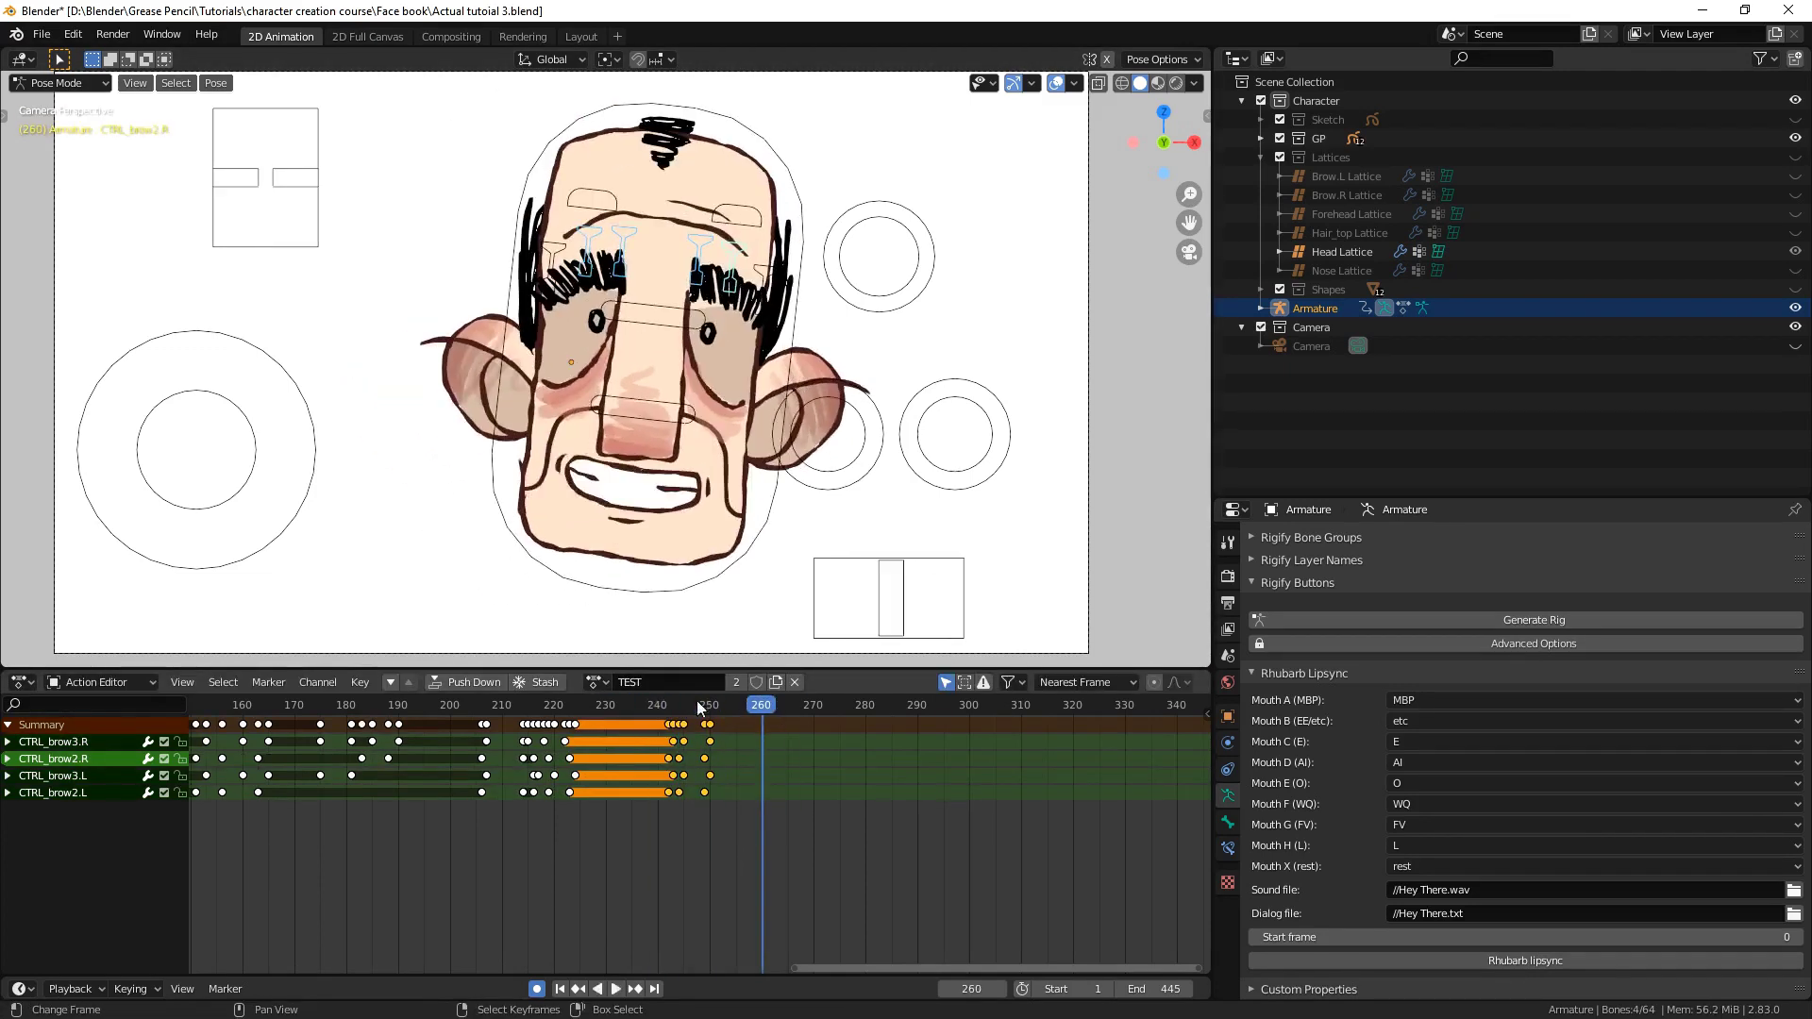
pyautogui.moveTo(789, 793)
pyautogui.mouseDown()
pyautogui.moveTo(663, 760)
pyautogui.moveTo(674, 715)
pyautogui.mouseUp()
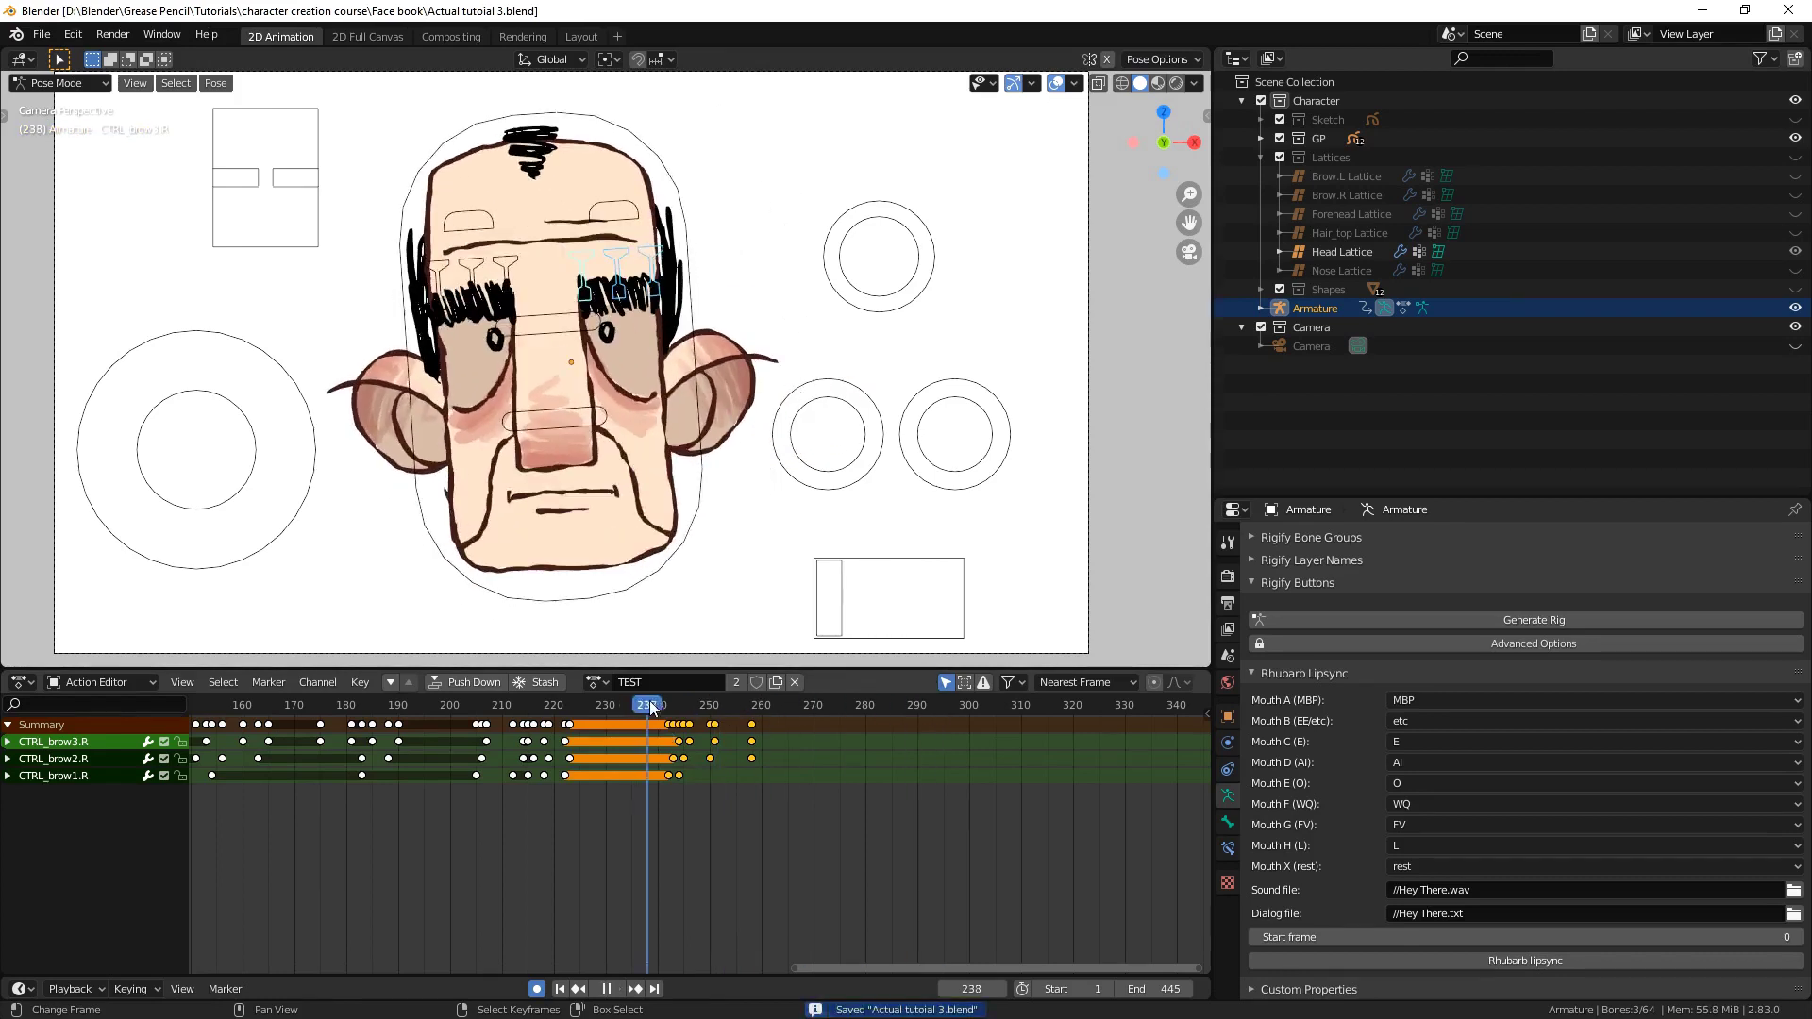
pyautogui.press('space')
pyautogui.moveTo(482, 198)
pyautogui.mouseDown()
pyautogui.moveTo(546, 269)
pyautogui.moveTo(475, 337)
pyautogui.mouseUp()
pyautogui.hotkey('ctrl', 's')
pyautogui.press('space')
# Move the two right brow controls around frame 278
pyautogui.moveTo(880, 740)
pyautogui.mouseDown()
pyautogui.moveTo(860, 712)
pyautogui.moveTo(1001, 658)
pyautogui.mouseUp()
pyautogui.click(574, 297)
pyautogui.keyDown('shift'); pyautogui.click(607, 296); pyautogui.keyUp('shift')
pyautogui.press('g')
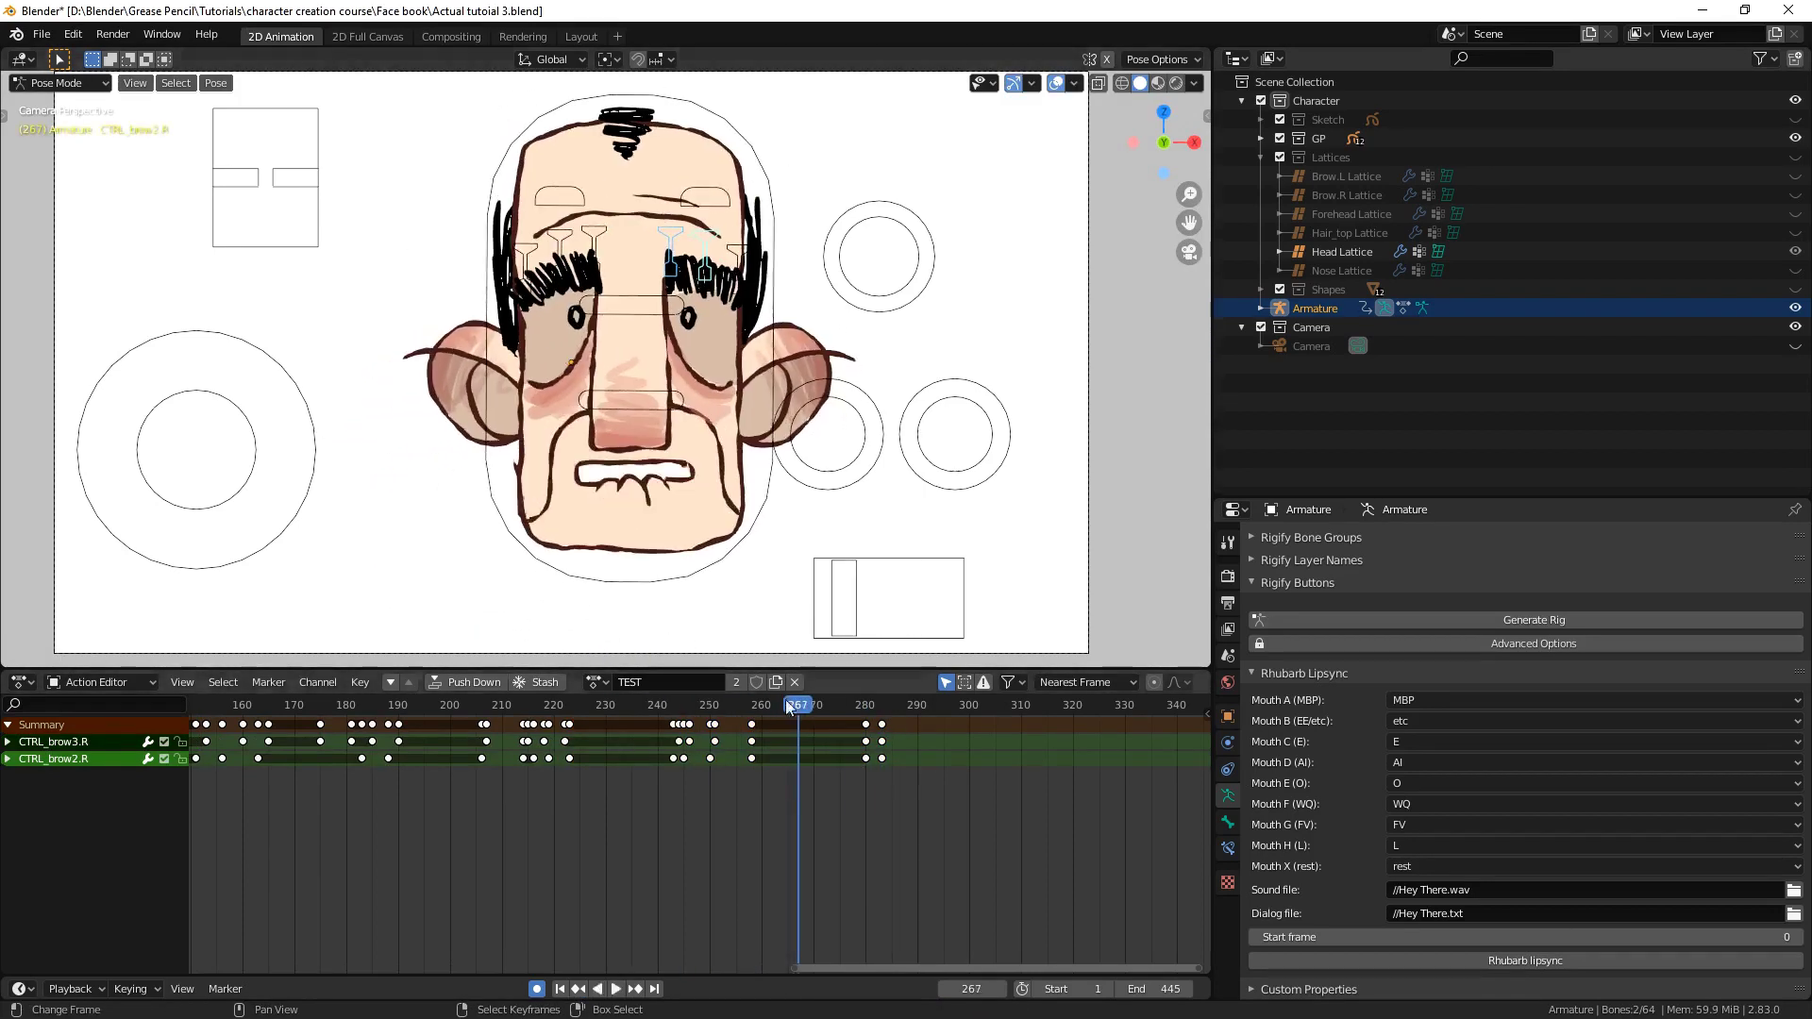
# Select the head turn control and its channel keys, and review the motion
pyautogui.click(196, 391)
pyautogui.click(651, 723)
pyautogui.press('space')
pyautogui.press('space')
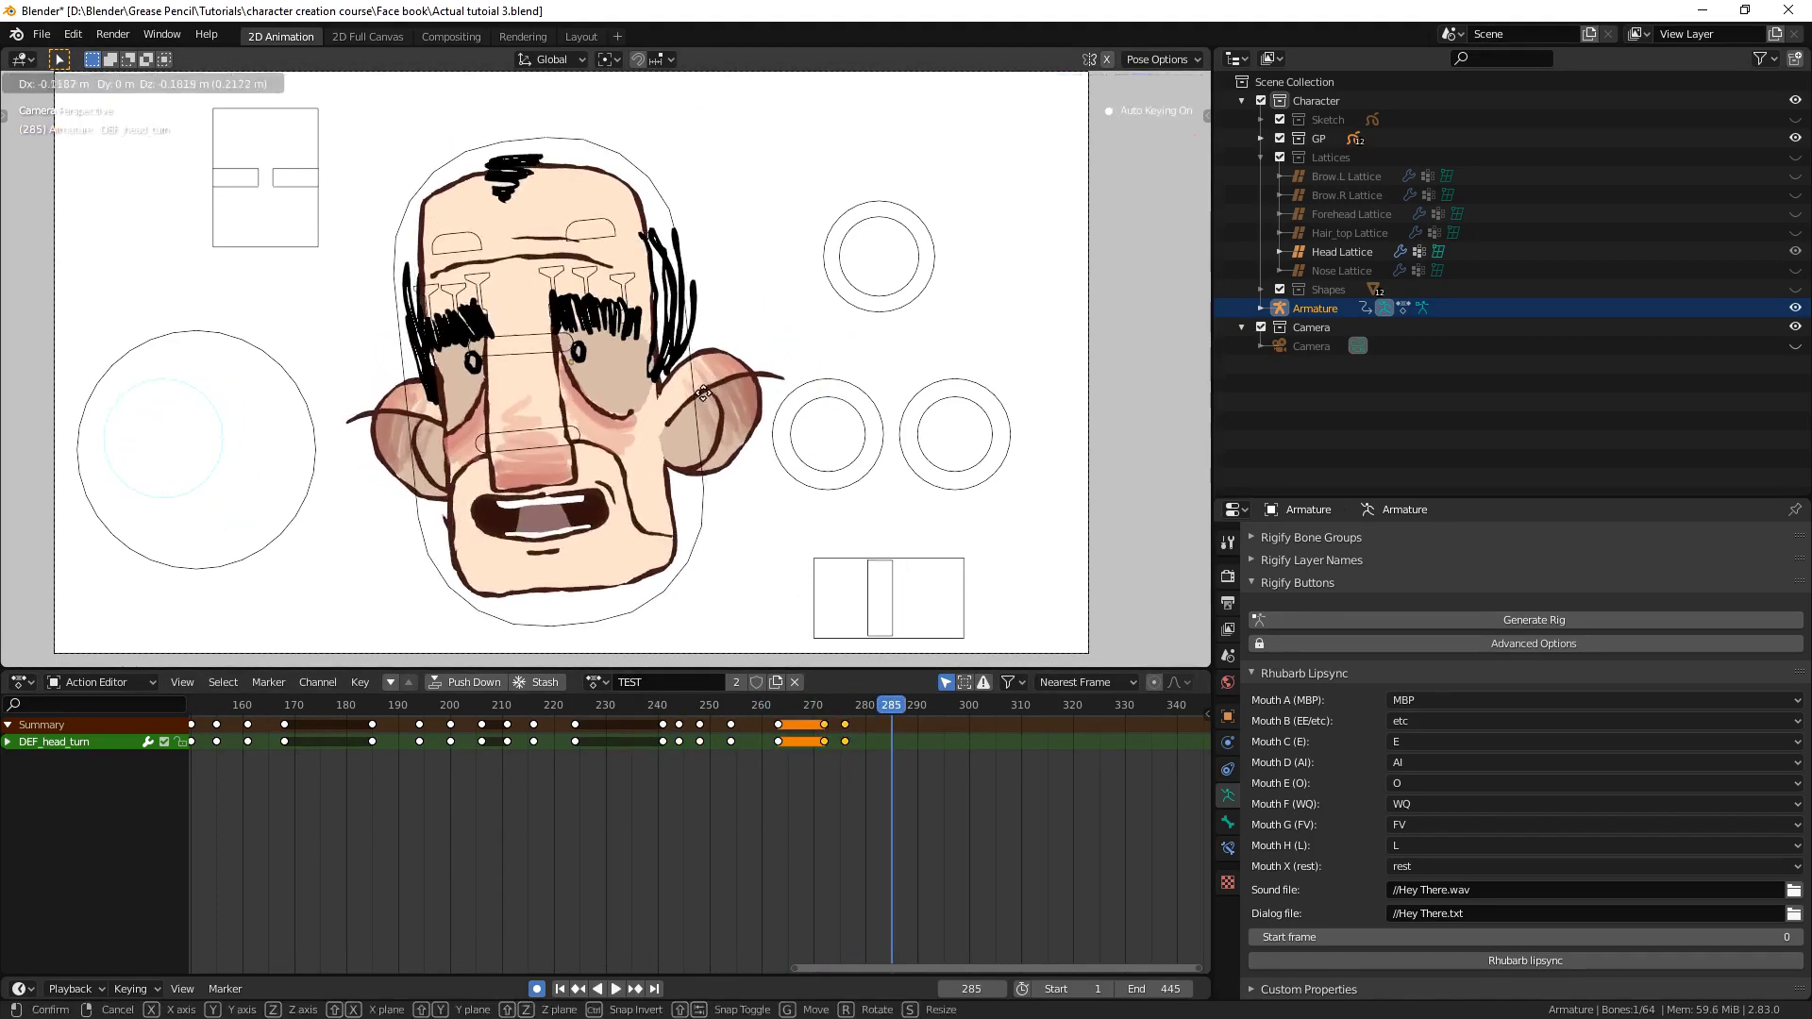
pyautogui.press('space')
pyautogui.press('space')
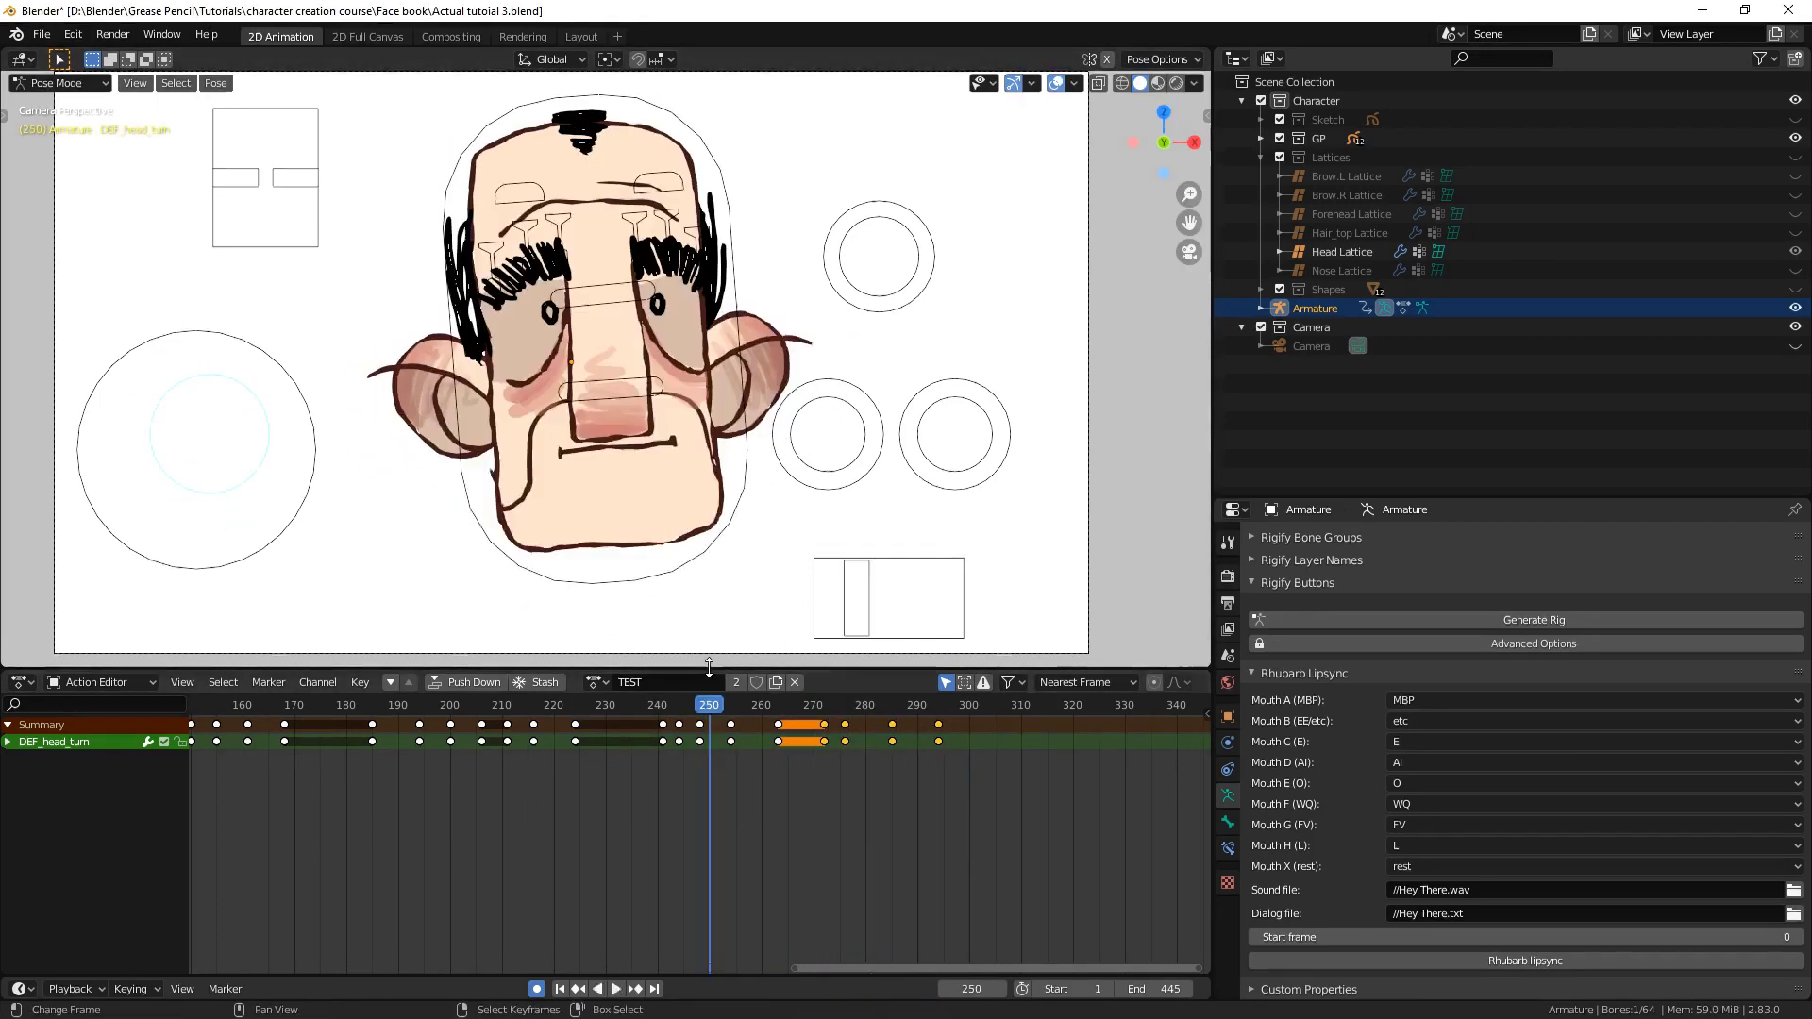
pyautogui.moveTo(871, 710); pyautogui.dragTo(959, 730)
pyautogui.press('space')
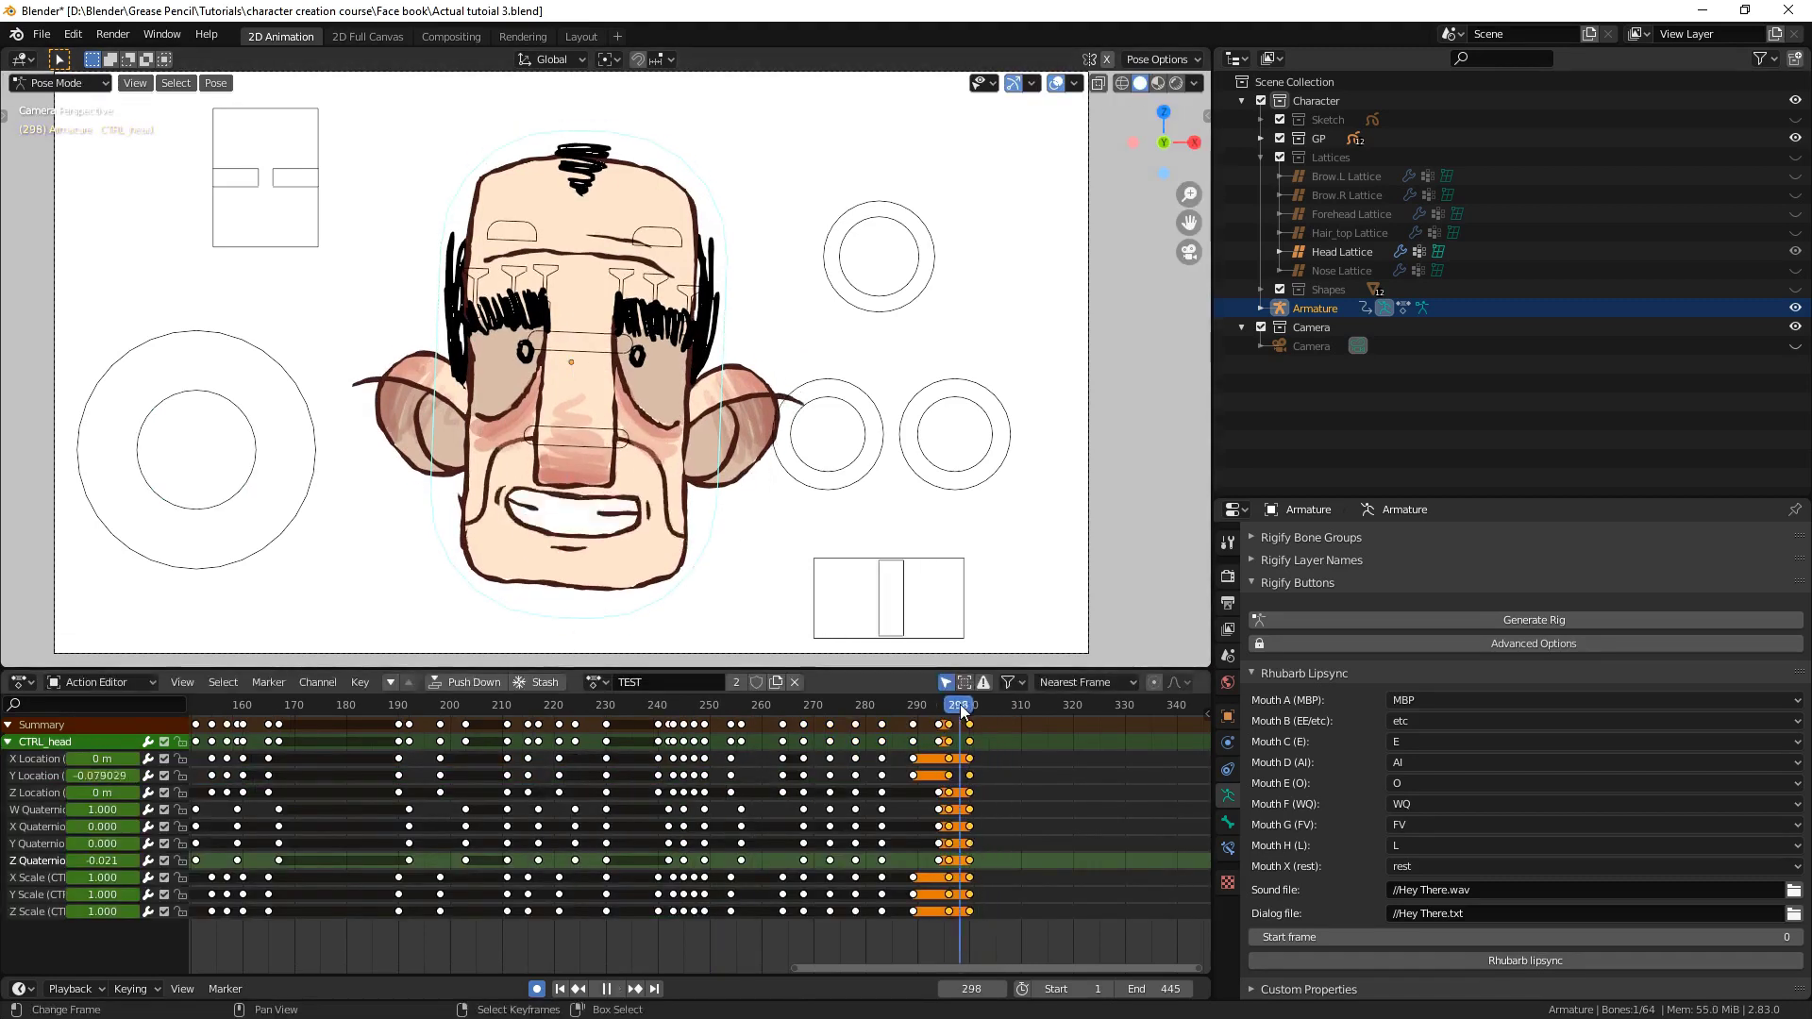
# Reposition the head control, shift the key at frame 322, and review backwards
pyautogui.press('g')
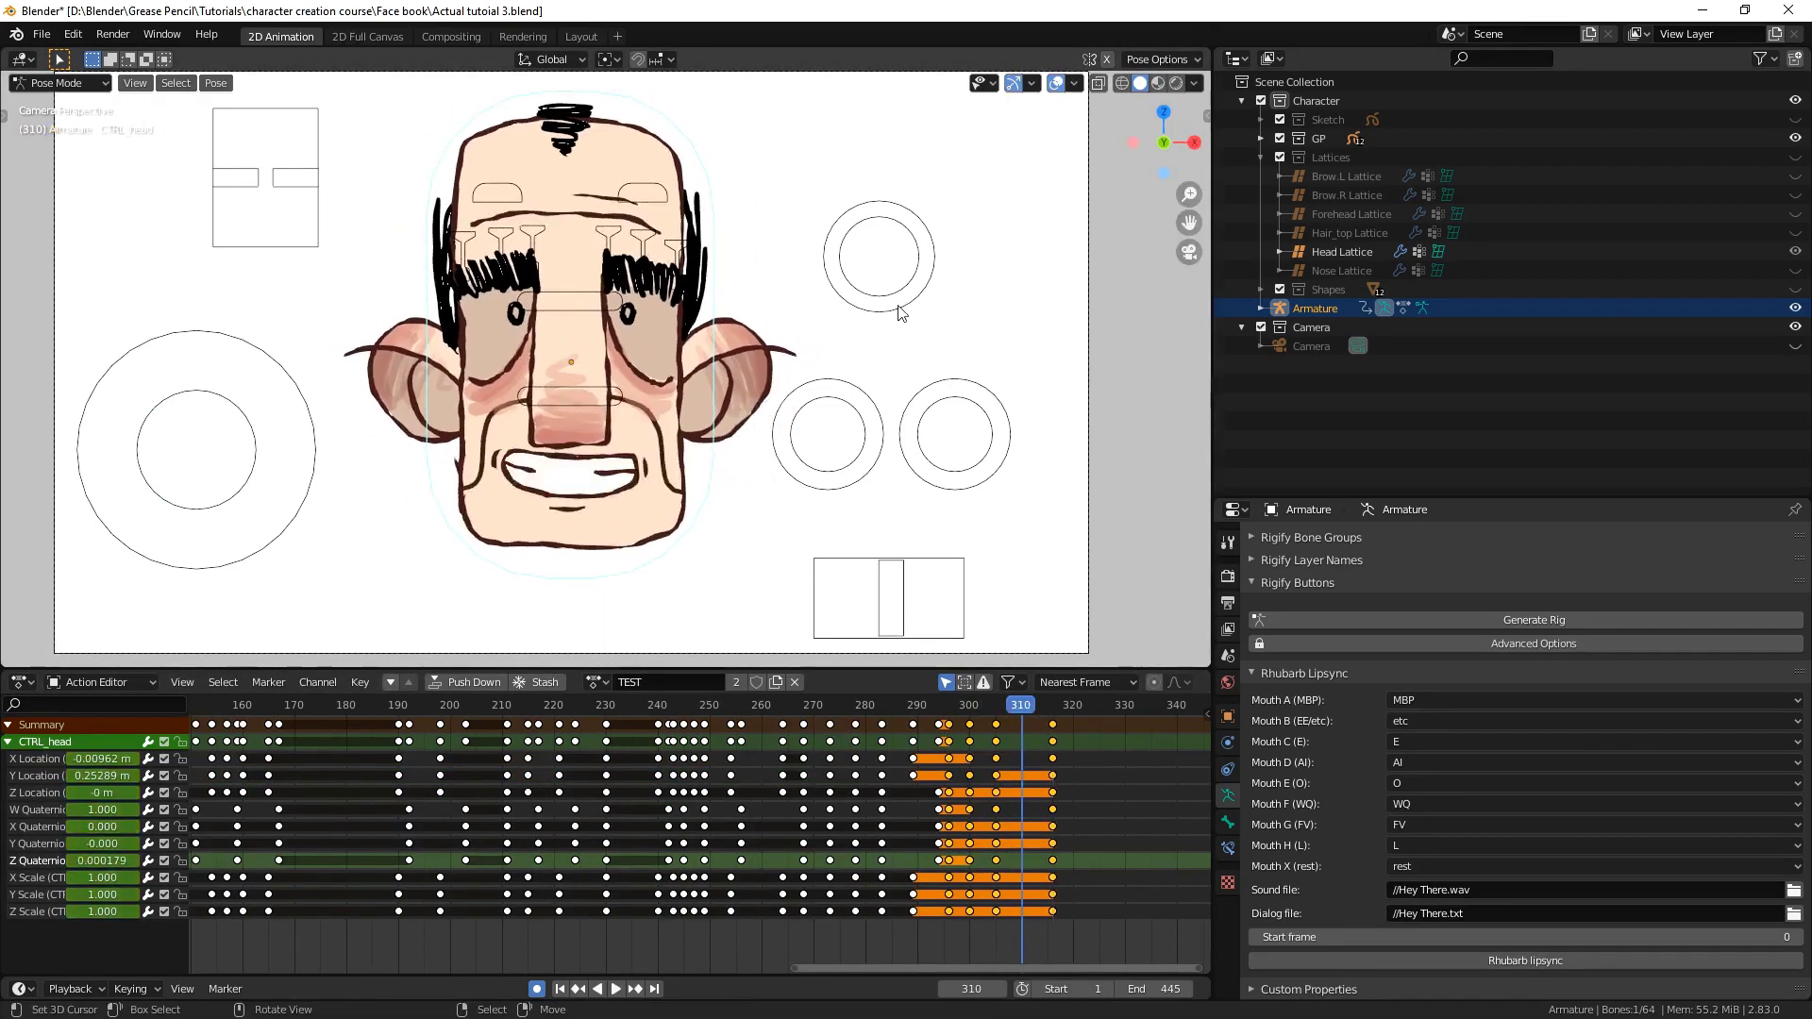
pyautogui.click(897, 304)
pyautogui.press('Up')
pyautogui.press('Up')
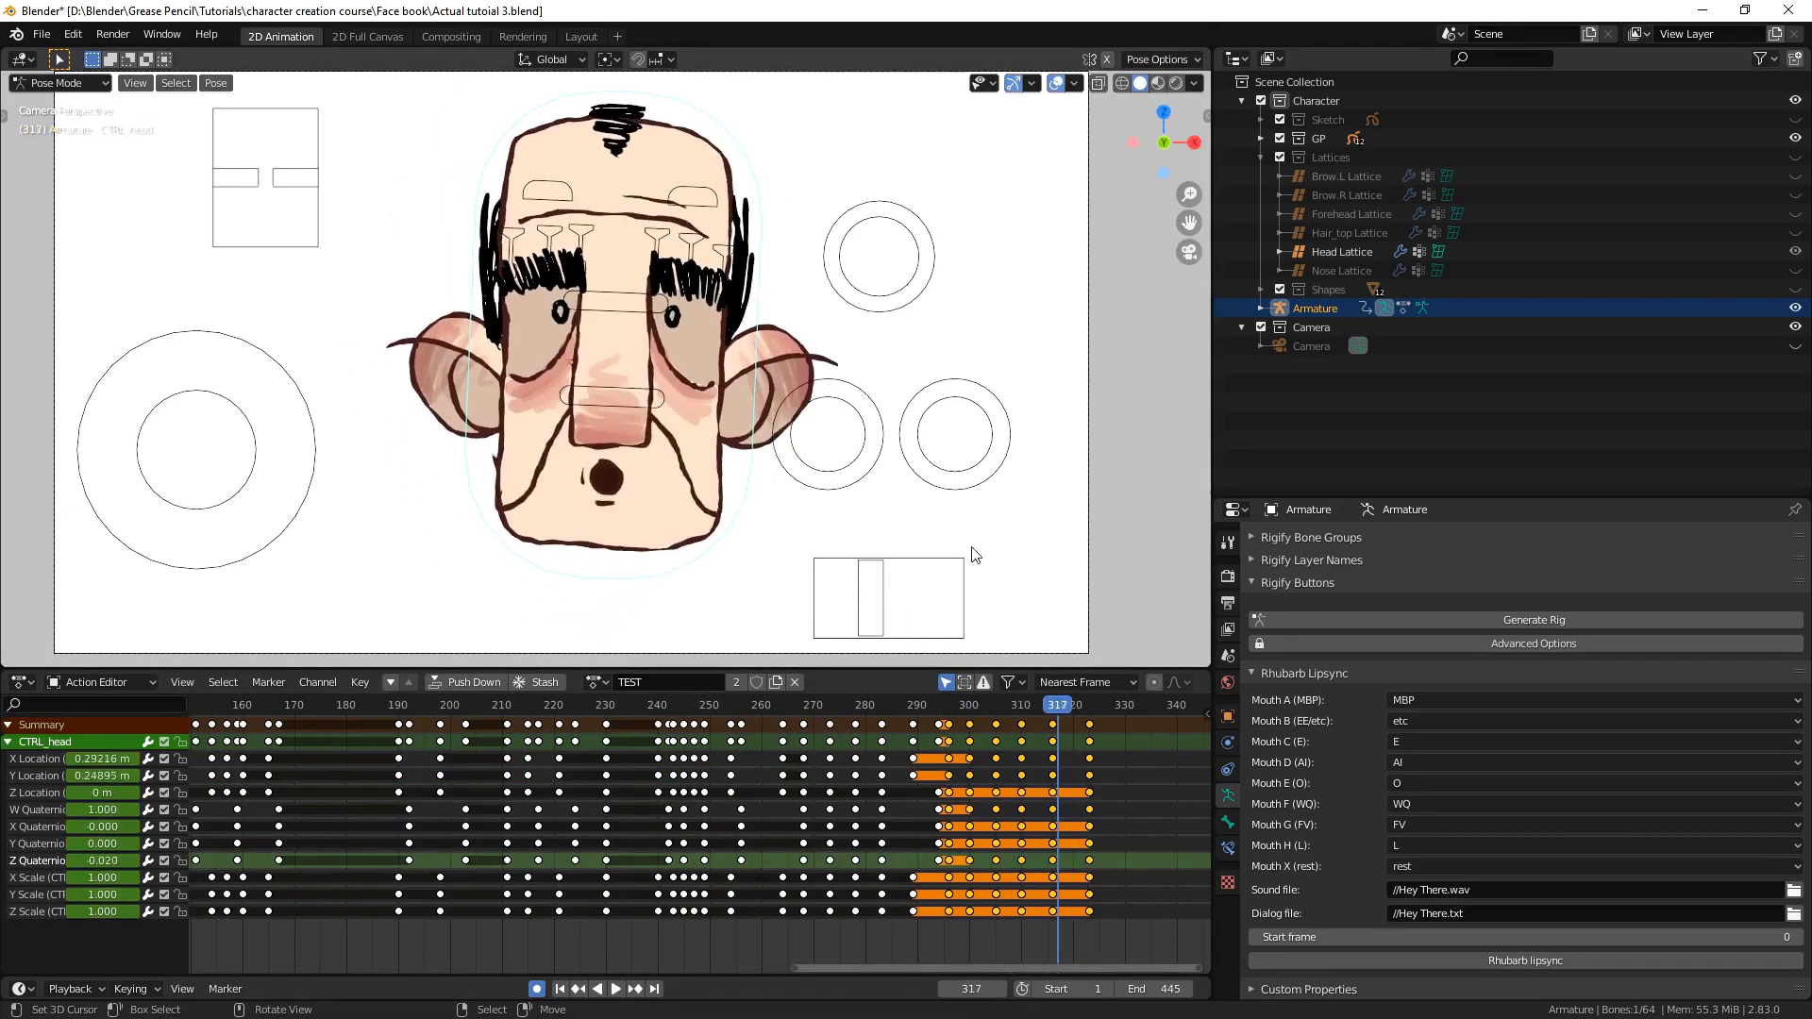
pyautogui.press('Up')
pyautogui.click(1089, 843)
pyautogui.click(946, 809)
pyautogui.hotkey('ctrl', 'shift', 'space')
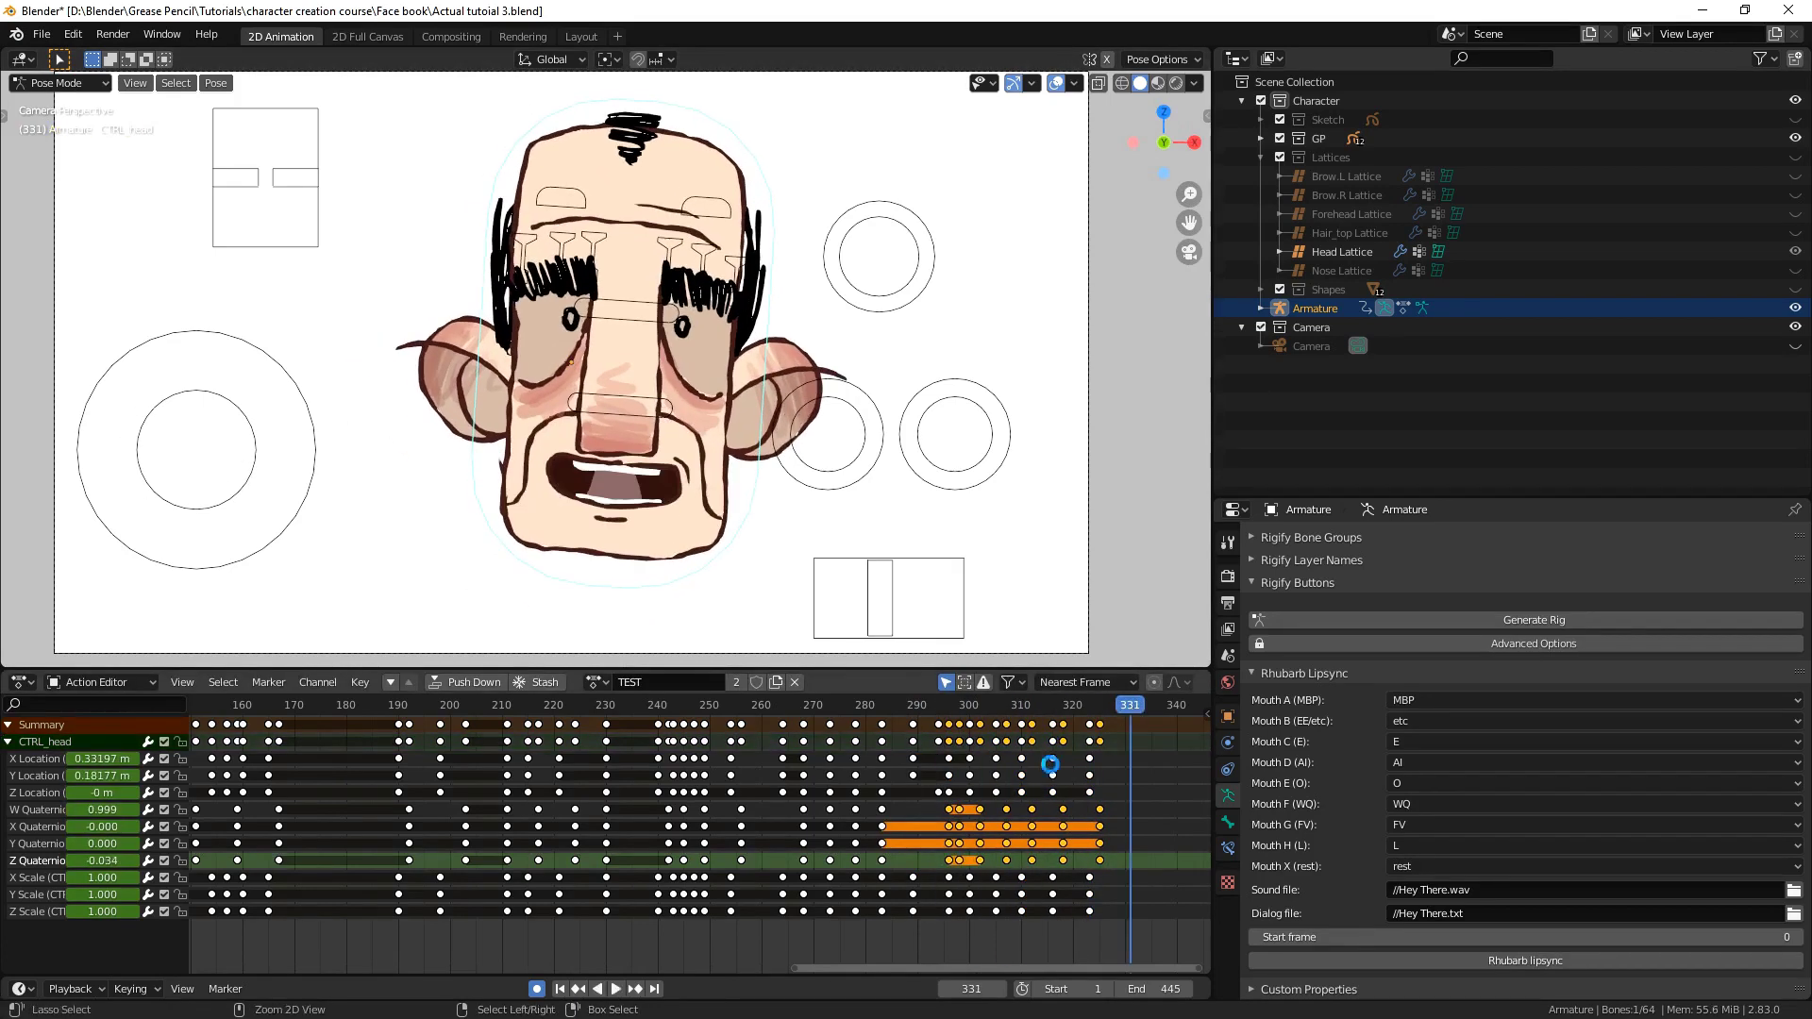
pyautogui.press('Escape')
# Select the head turn control, review playback, and save
pyautogui.click(700, 391)
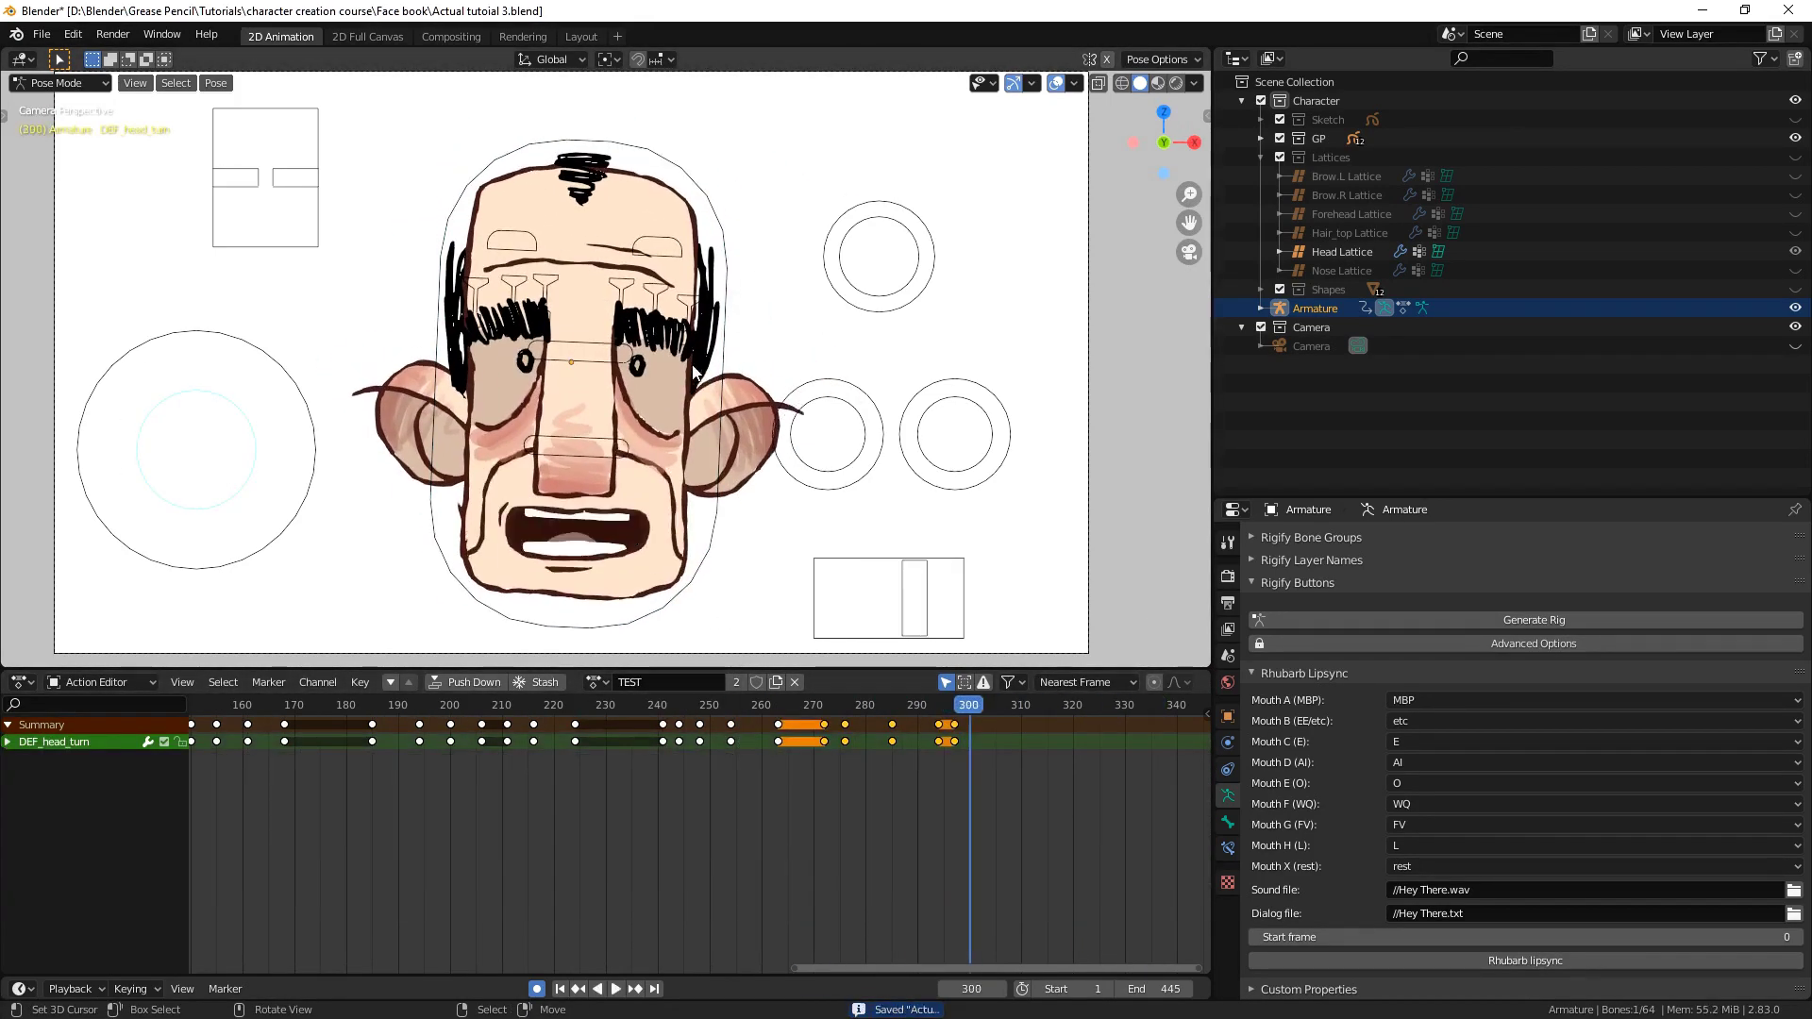
pyautogui.press('space')
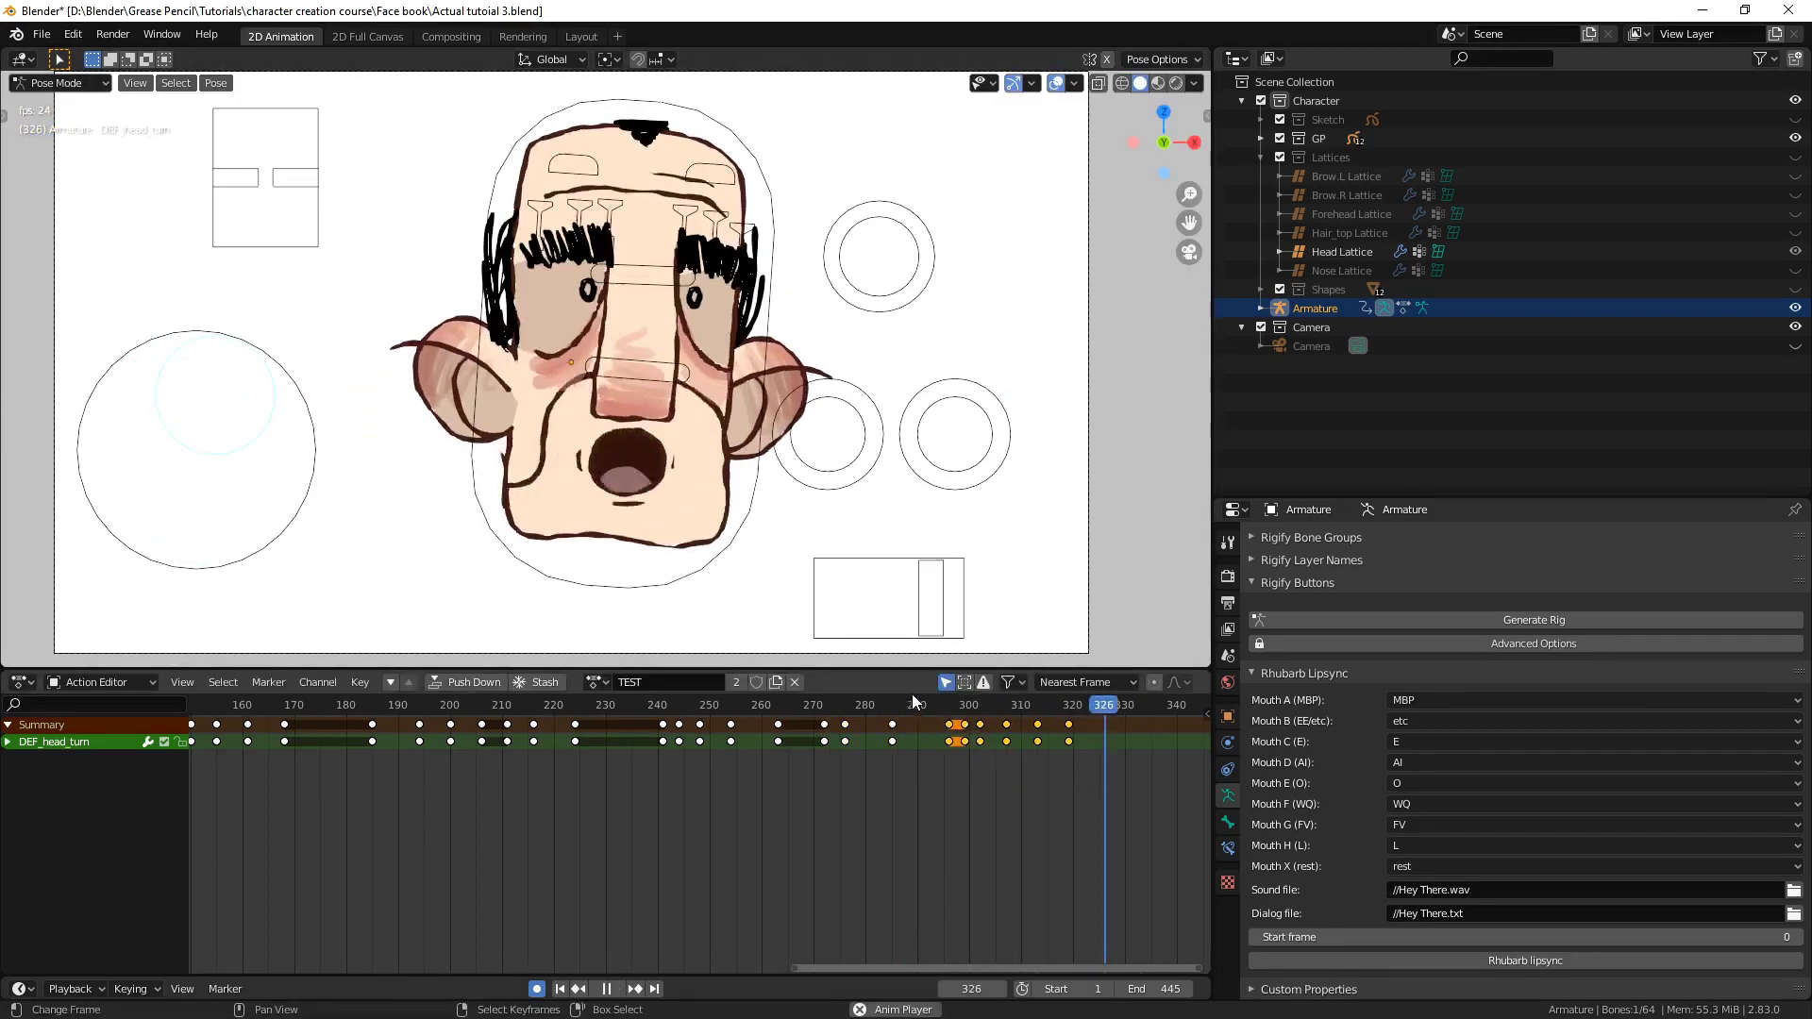
pyautogui.press('space')
pyautogui.hotkey('ctrl', 's')
# Key the three right brow controls near frame 307 and save
pyautogui.keyDown('shift'); pyautogui.moveTo(606, 298); pyautogui.dragTo(844, 482); pyautogui.keyUp('shift')
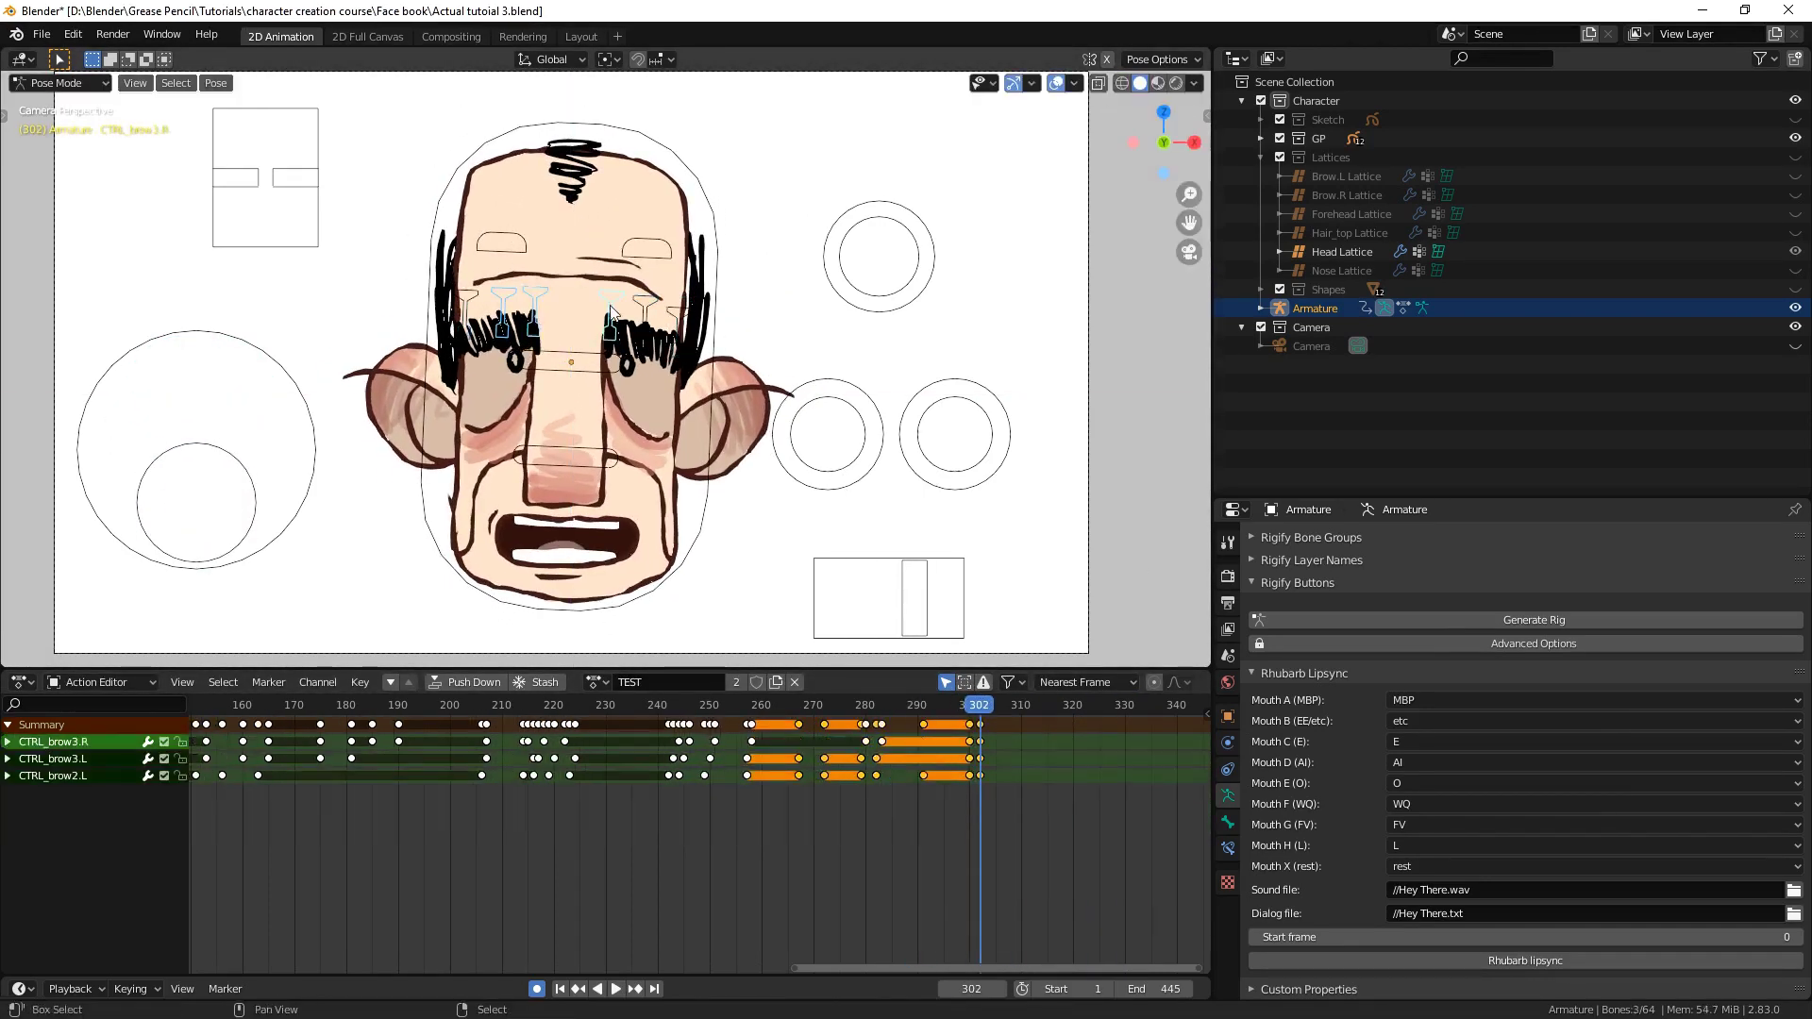
pyautogui.press('Right')
pyautogui.press('Right')
pyautogui.press('Right')
pyautogui.press('i')
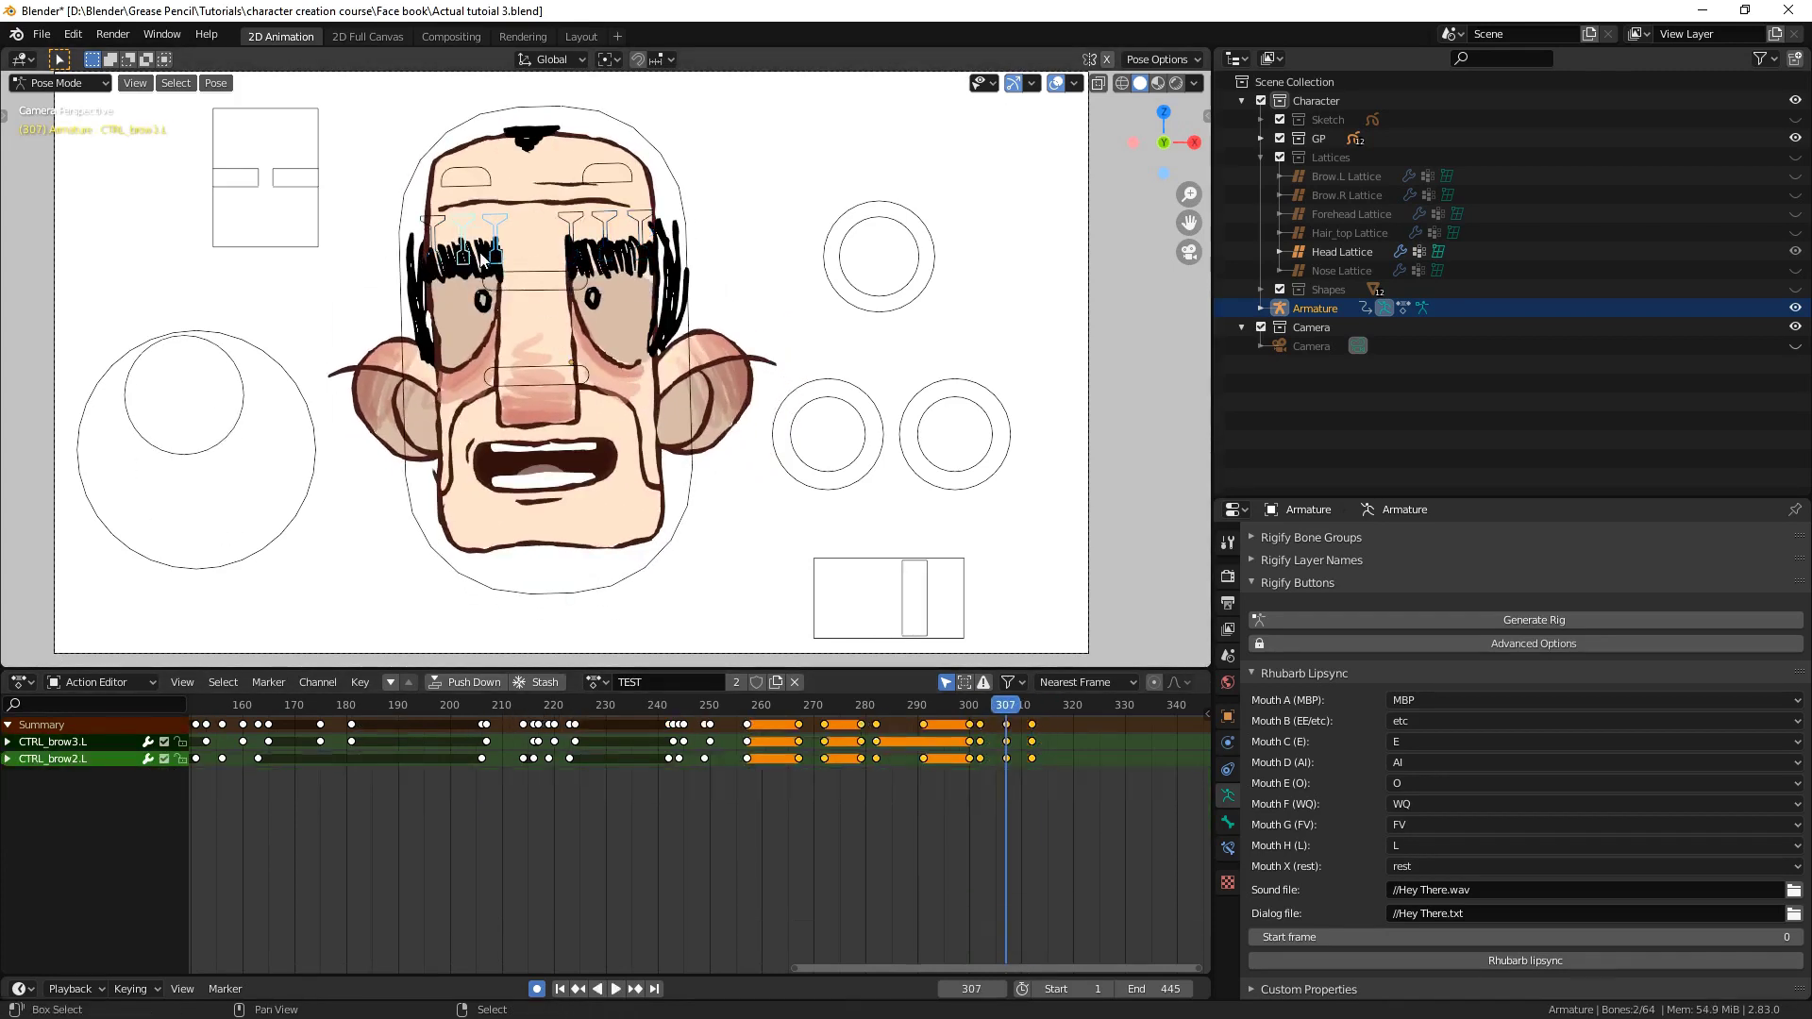
pyautogui.click(508, 221)
pyautogui.press('space')
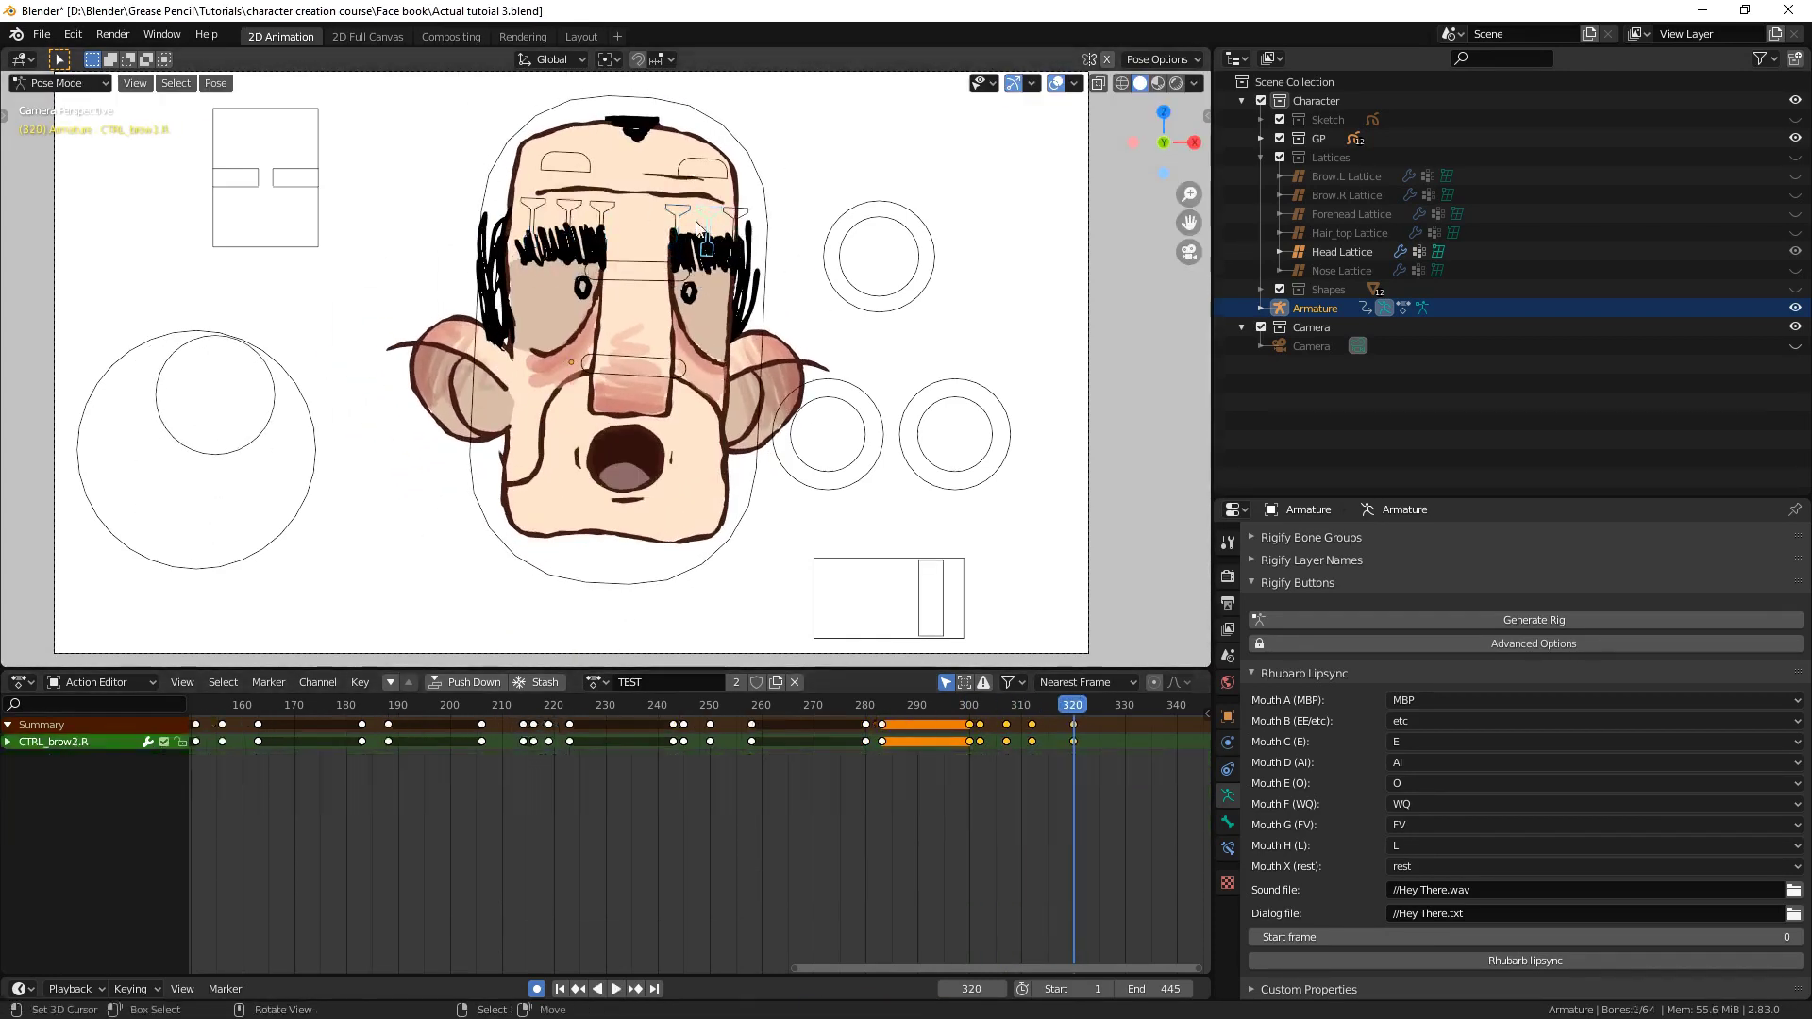
pyautogui.click(789, 459)
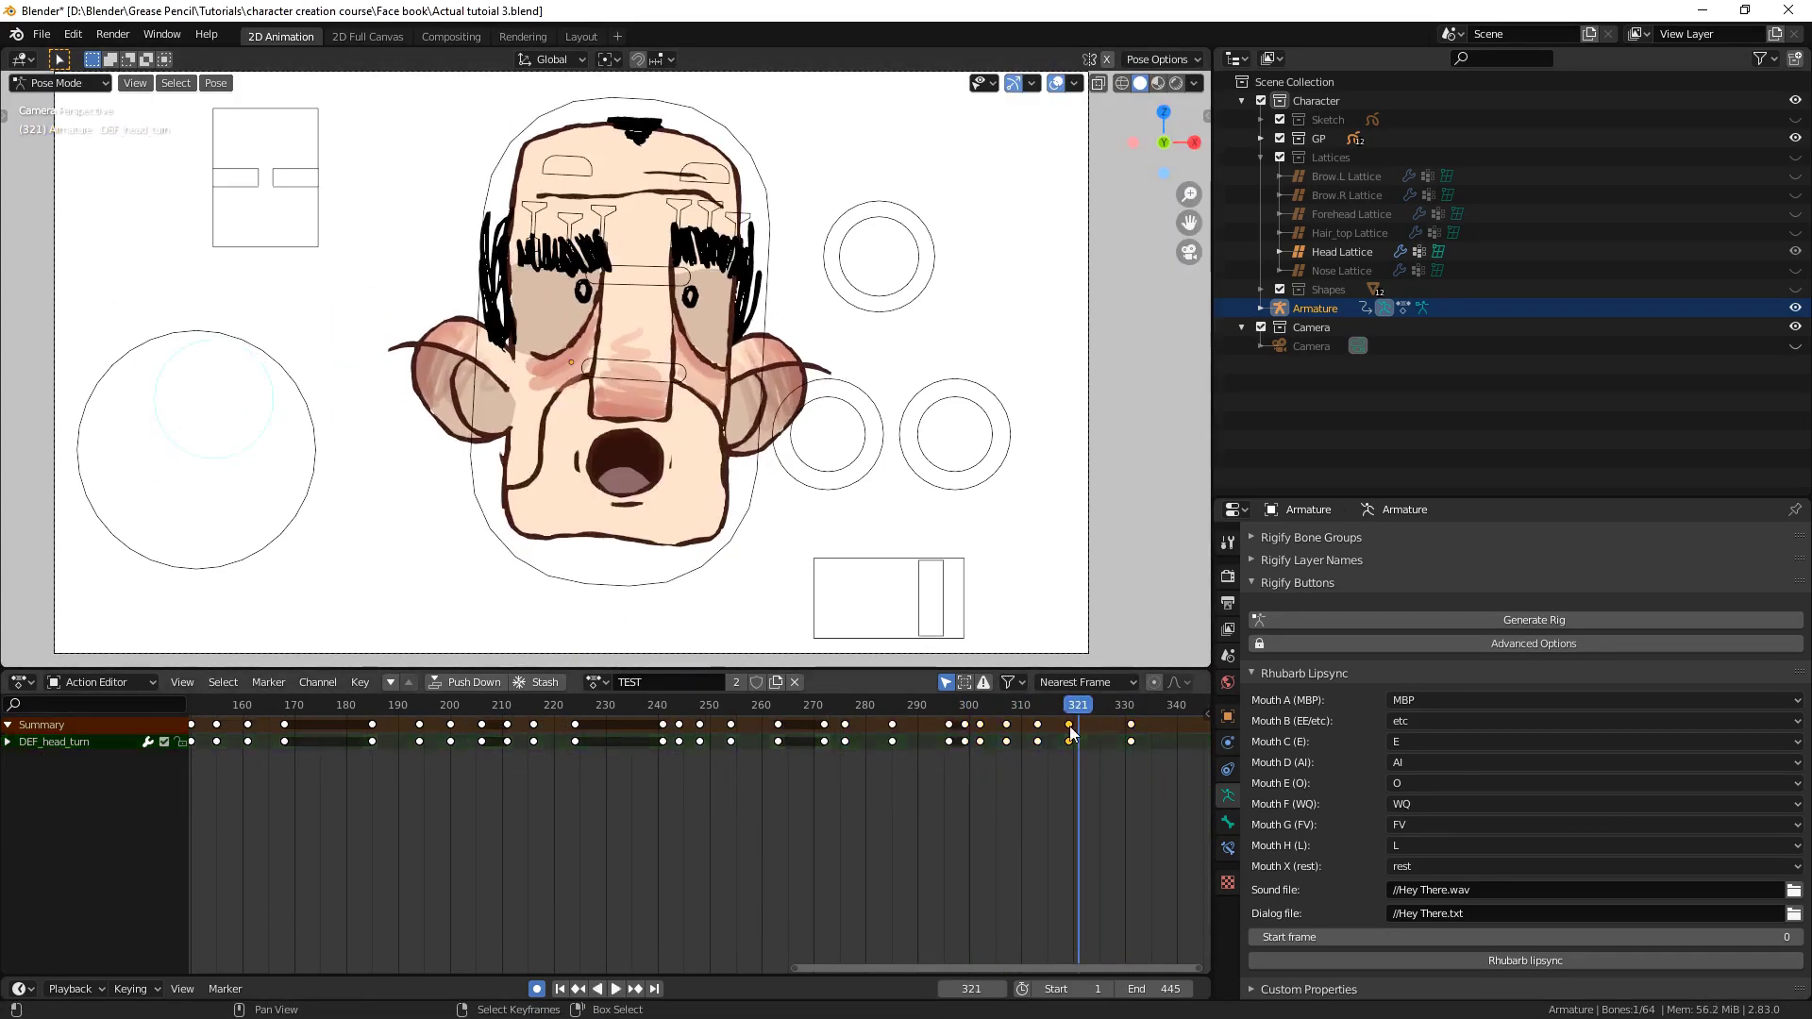
pyautogui.hotkey('ctrl', 's')
# Select the left and right eye blink controls around frame 297
pyautogui.moveTo(988, 704); pyautogui.dragTo(955, 703)
pyautogui.click(295, 177)
pyautogui.keyDown('shift'); pyautogui.click(235, 178); pyautogui.keyUp('shift')
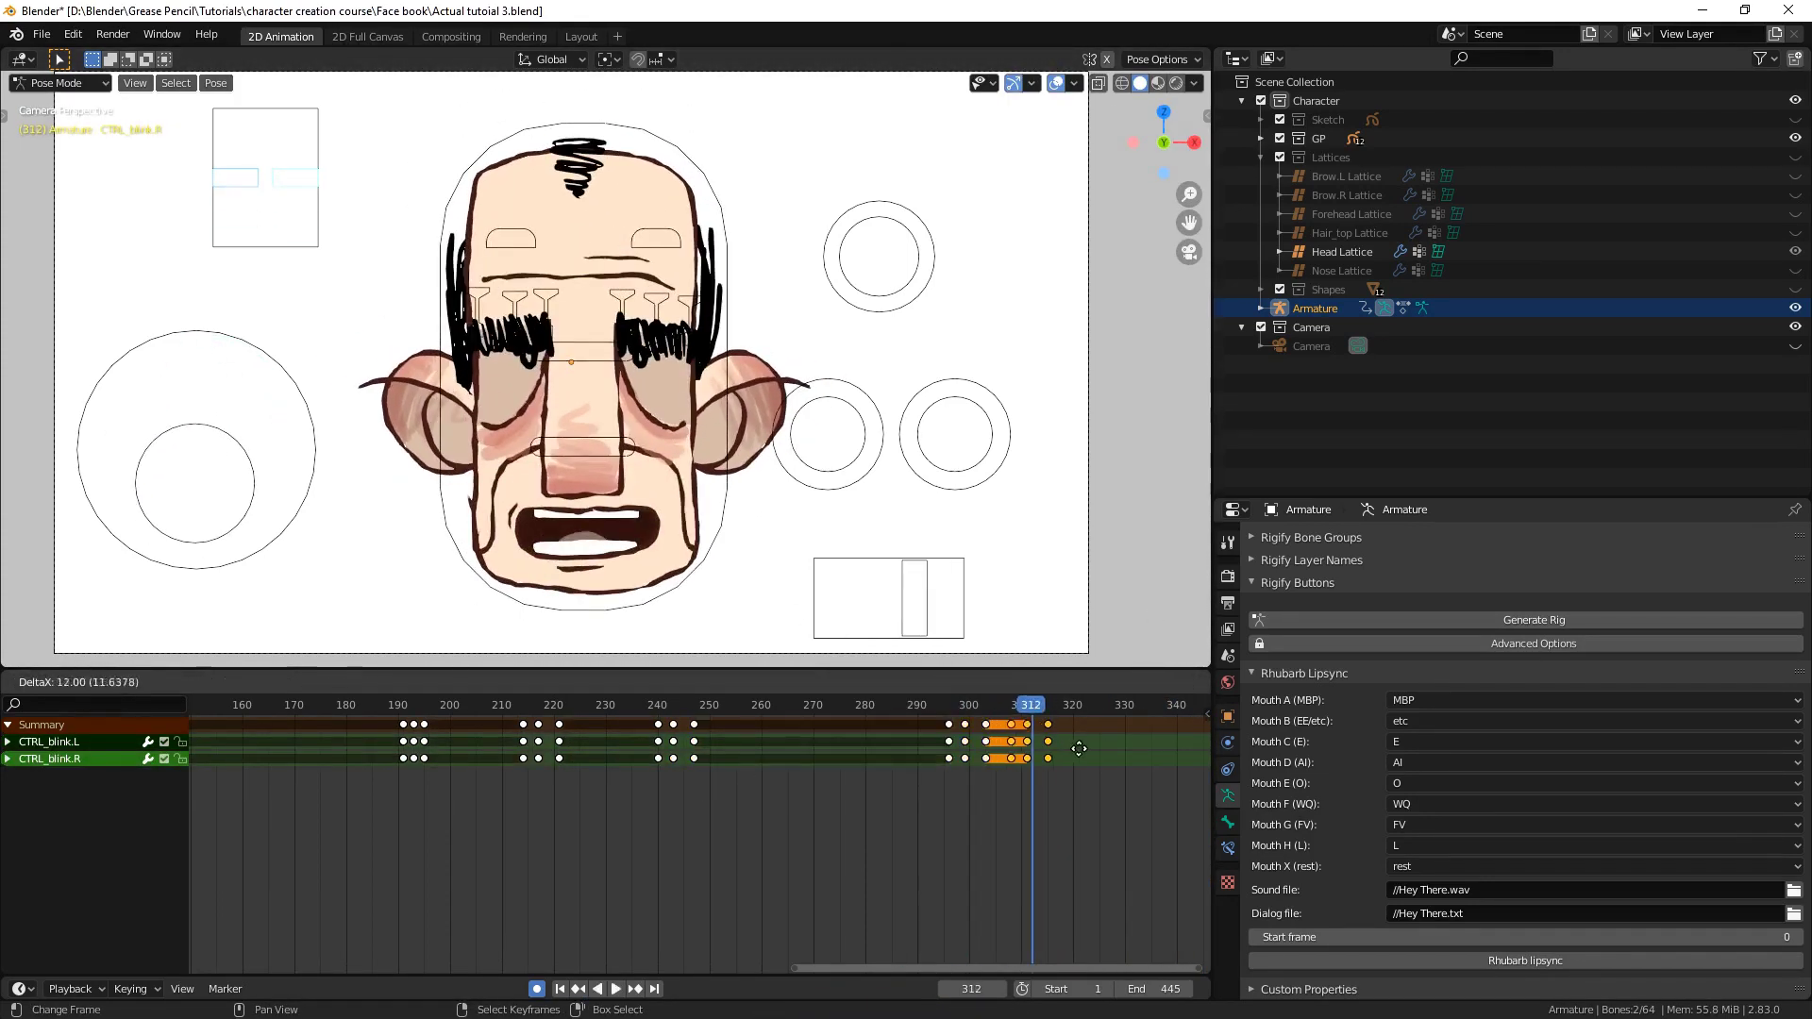
pyautogui.scroll(-2, 870, 595)
pyautogui.click(645, 531)
# At frame 331, cycle the bottom editor types back to the Action Editor and save
pyautogui.click(1129, 706)
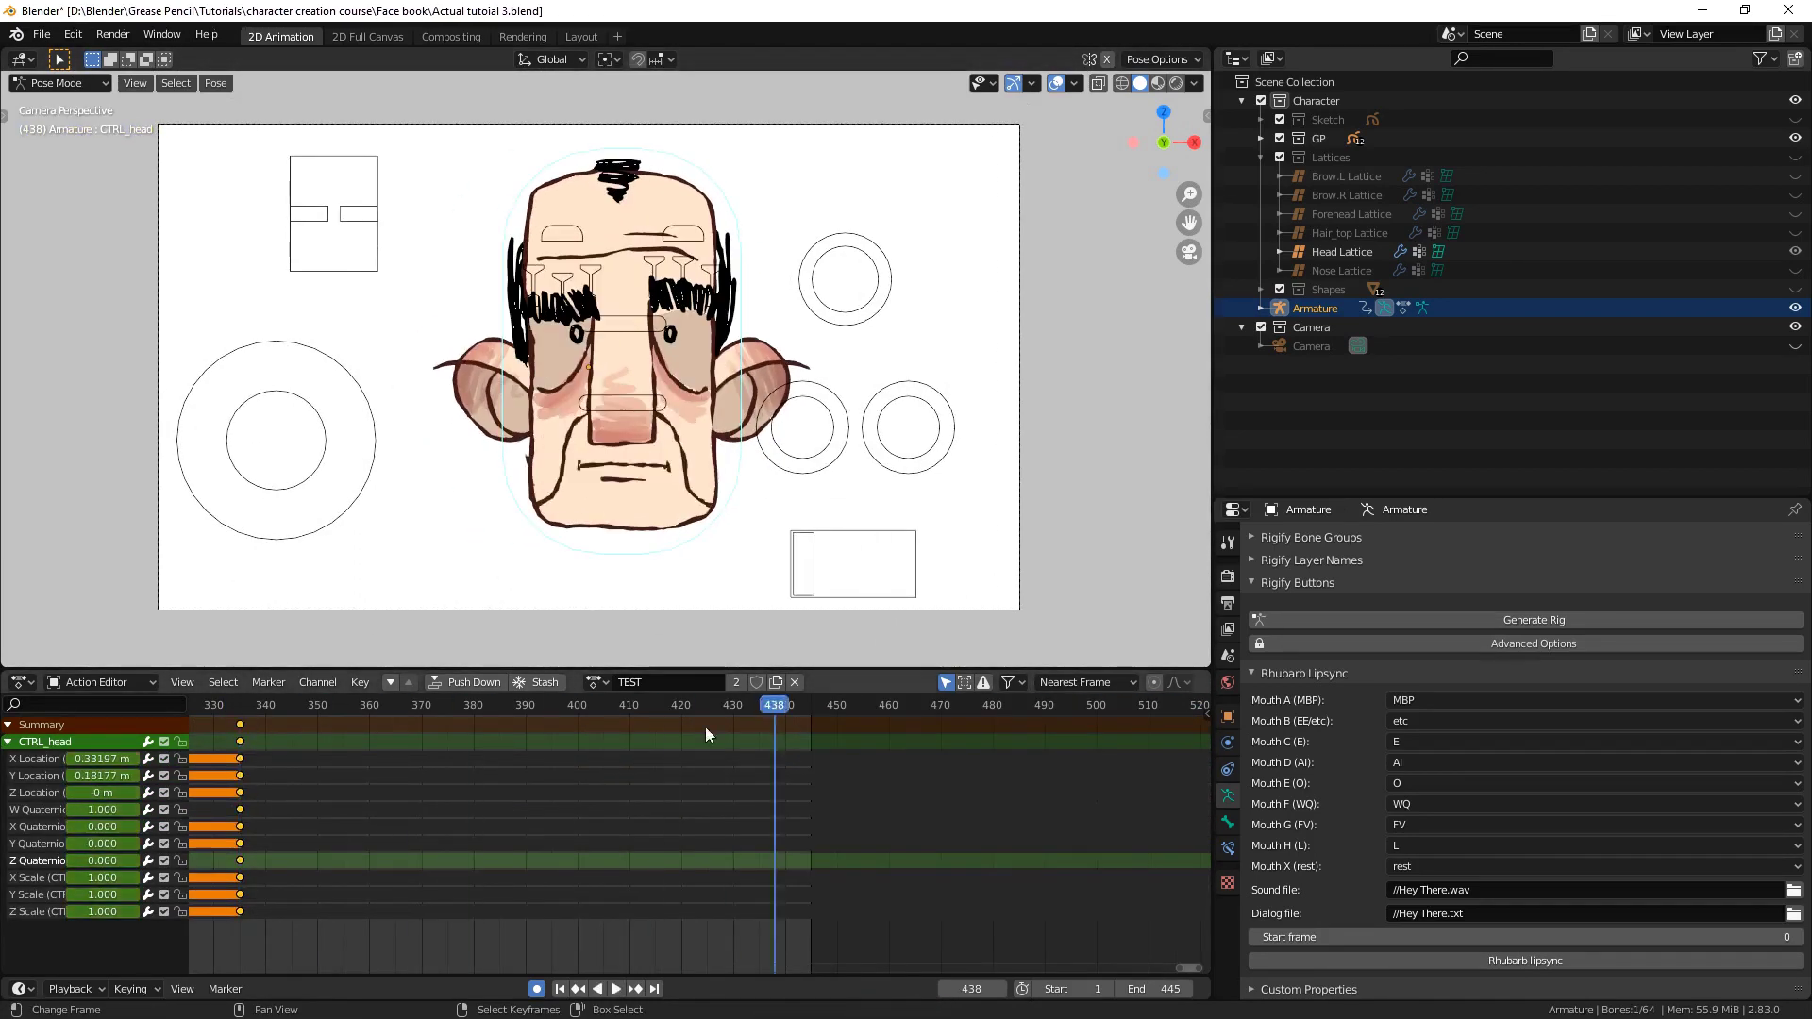
pyautogui.press('space')
pyautogui.hotkey('shift', 'F4')
pyautogui.hotkey('shift', 'F8')
pyautogui.hotkey('shift', 'F10')
pyautogui.hotkey('shift', 'F12')
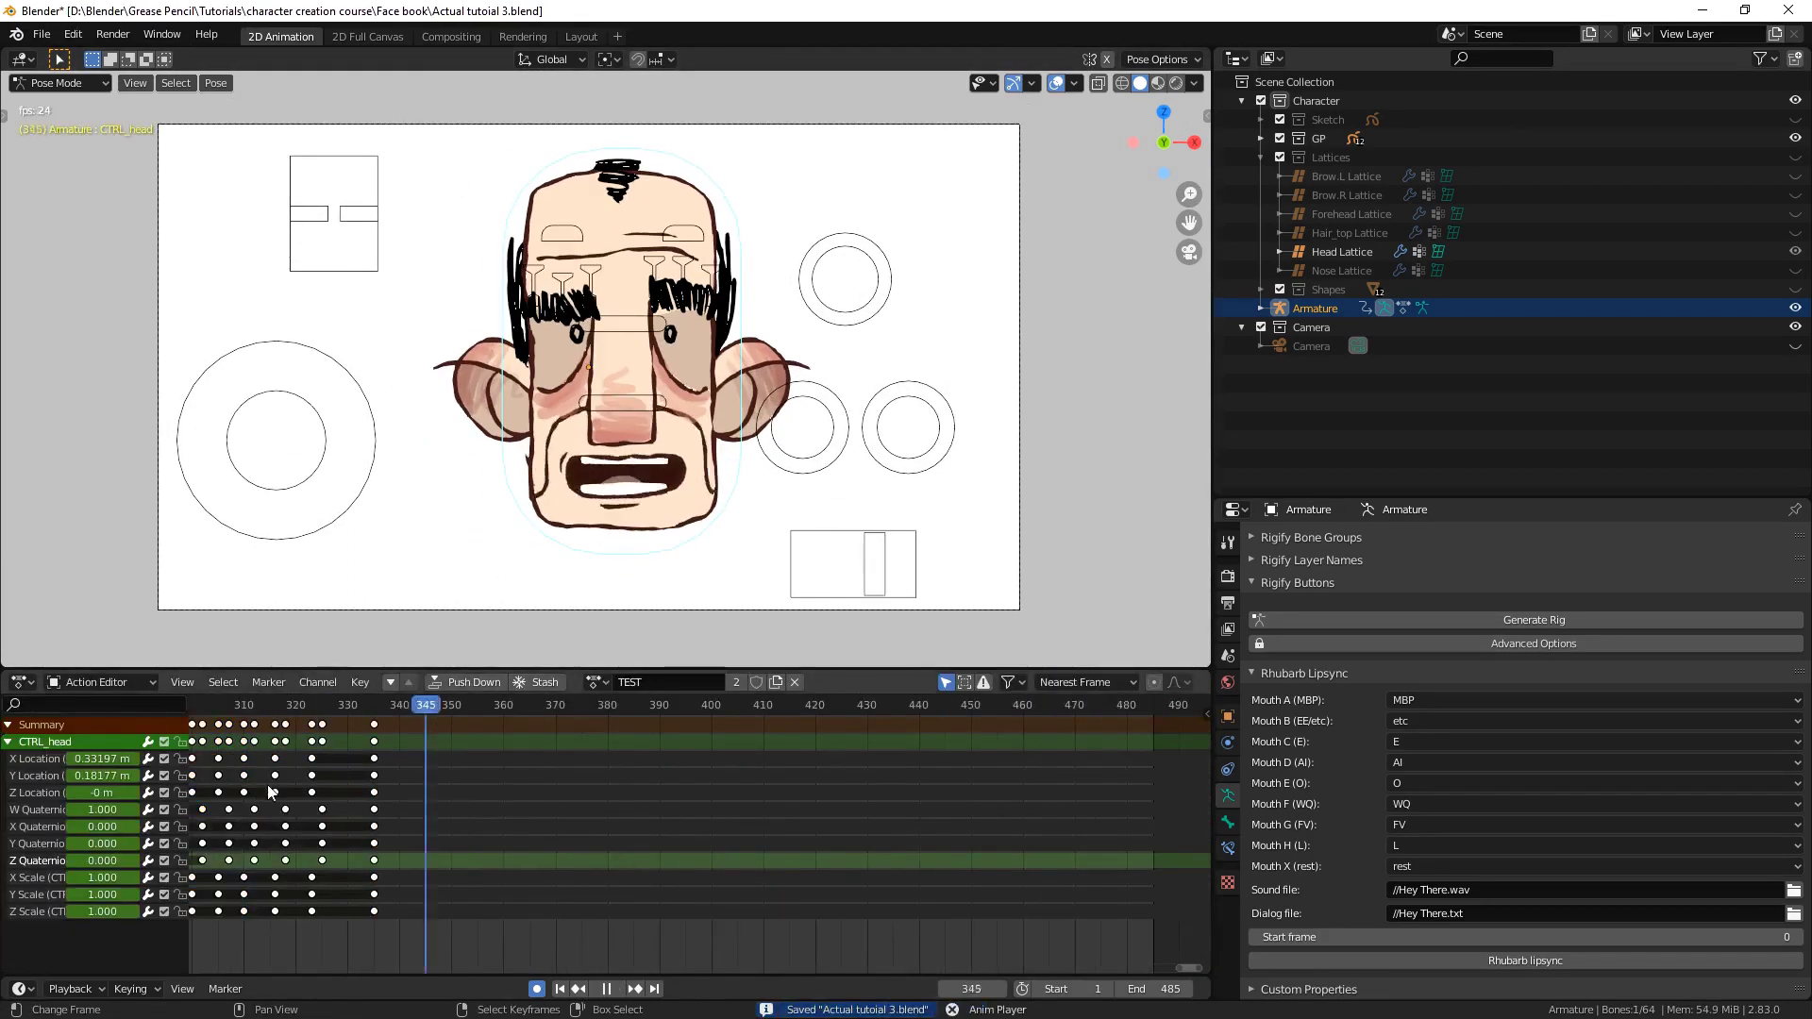
pyautogui.hotkey('ctrl', 's')
pyautogui.press('space')
# Rotate and move the head, save, and step back to frame 376
pyautogui.press('r')
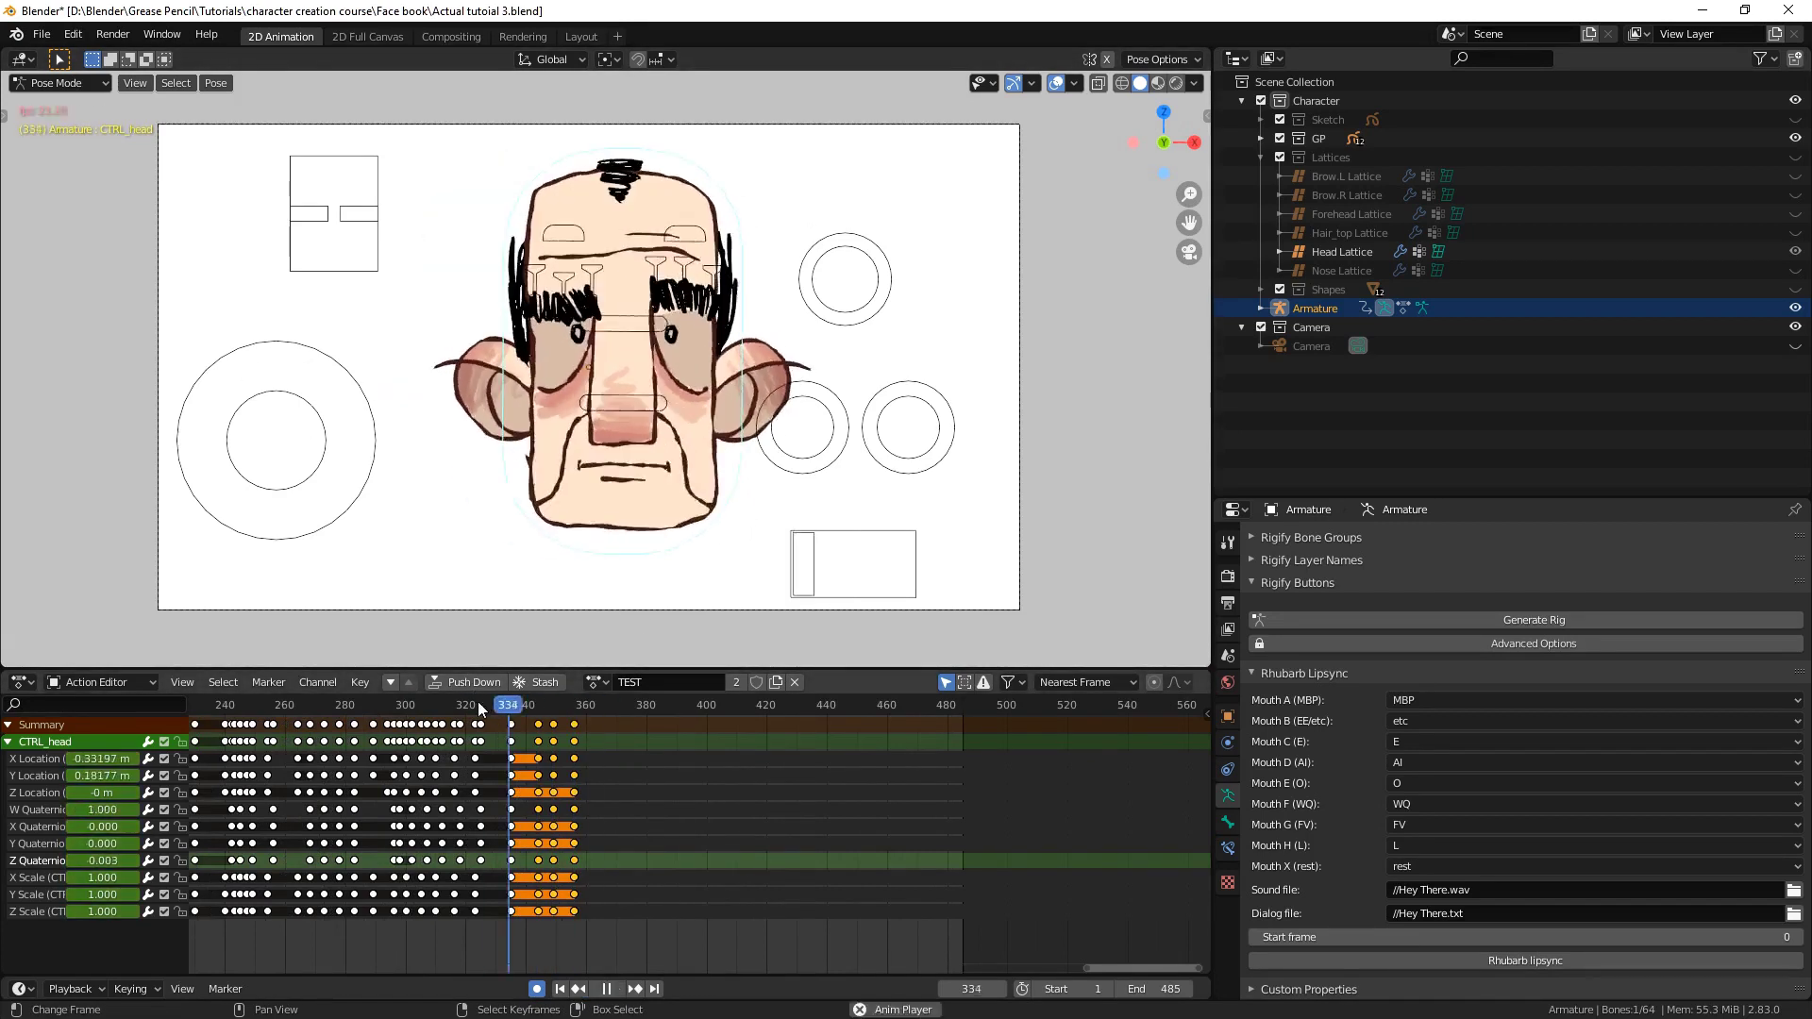
pyautogui.click(574, 686)
pyautogui.press('space')
pyautogui.hotkey('ctrl', 's')
pyautogui.press('g')
pyautogui.click(645, 729)
pyautogui.press('Left')
pyautogui.press('Left')
pyautogui.press('Left')
pyautogui.scroll(-1, 679, 734)
# Turn the head turn control to a new position and review the motion
pyautogui.press('space')
pyautogui.moveTo(781, 766); pyautogui.dragTo(557, 658)
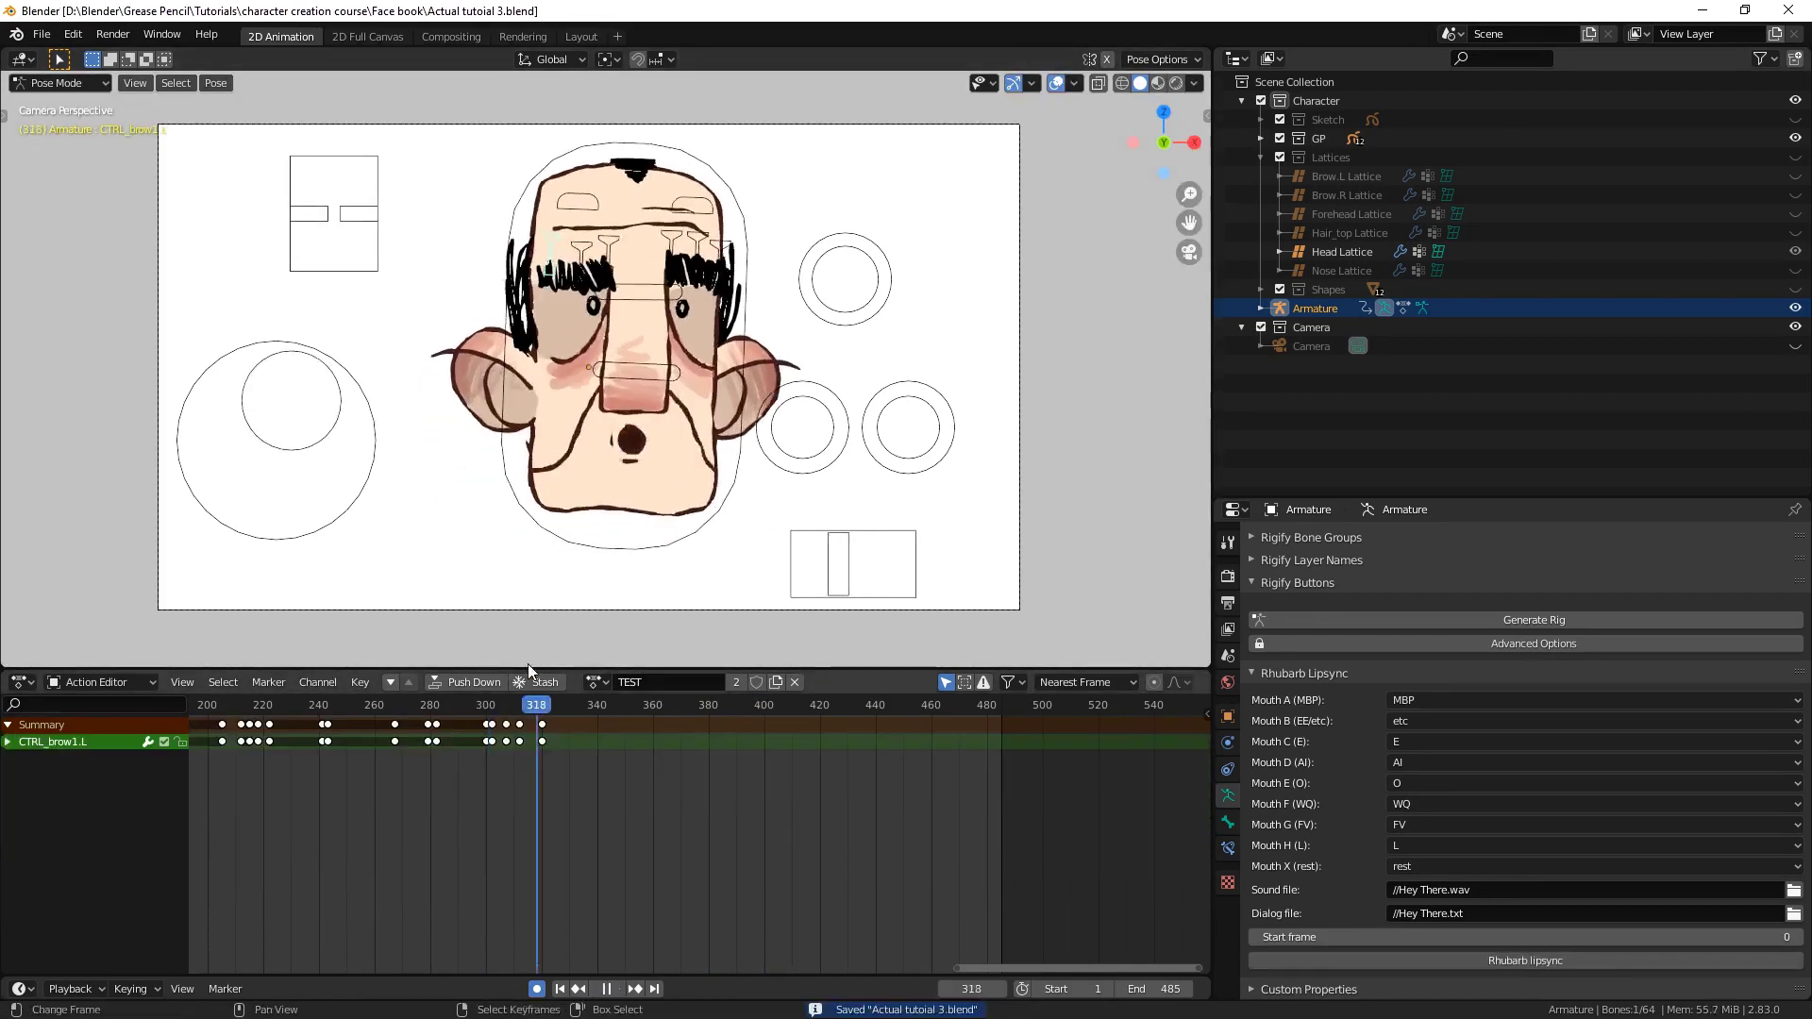
pyautogui.click(498, 434)
pyautogui.press('space')
pyautogui.press('g')
pyautogui.moveTo(679, 704)
pyautogui.mouseDown()
pyautogui.moveTo(774, 704)
pyautogui.moveTo(695, 703)
pyautogui.mouseUp()
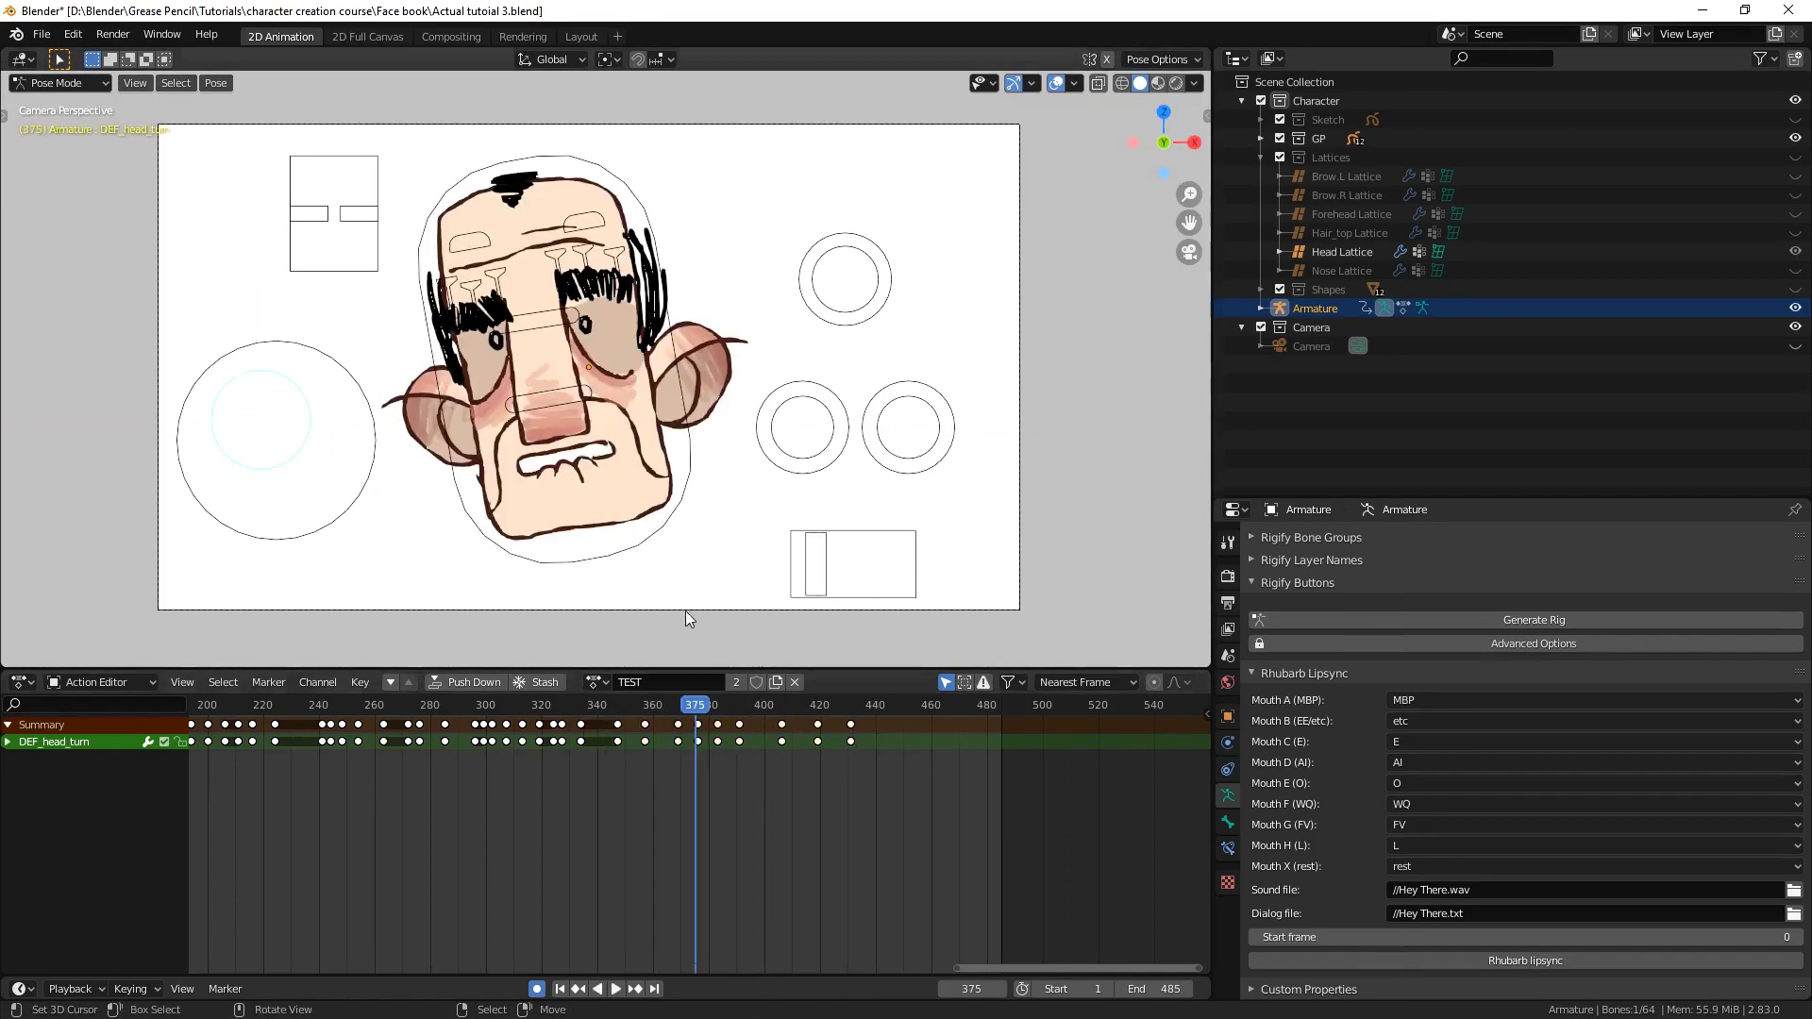
pyautogui.press('space')
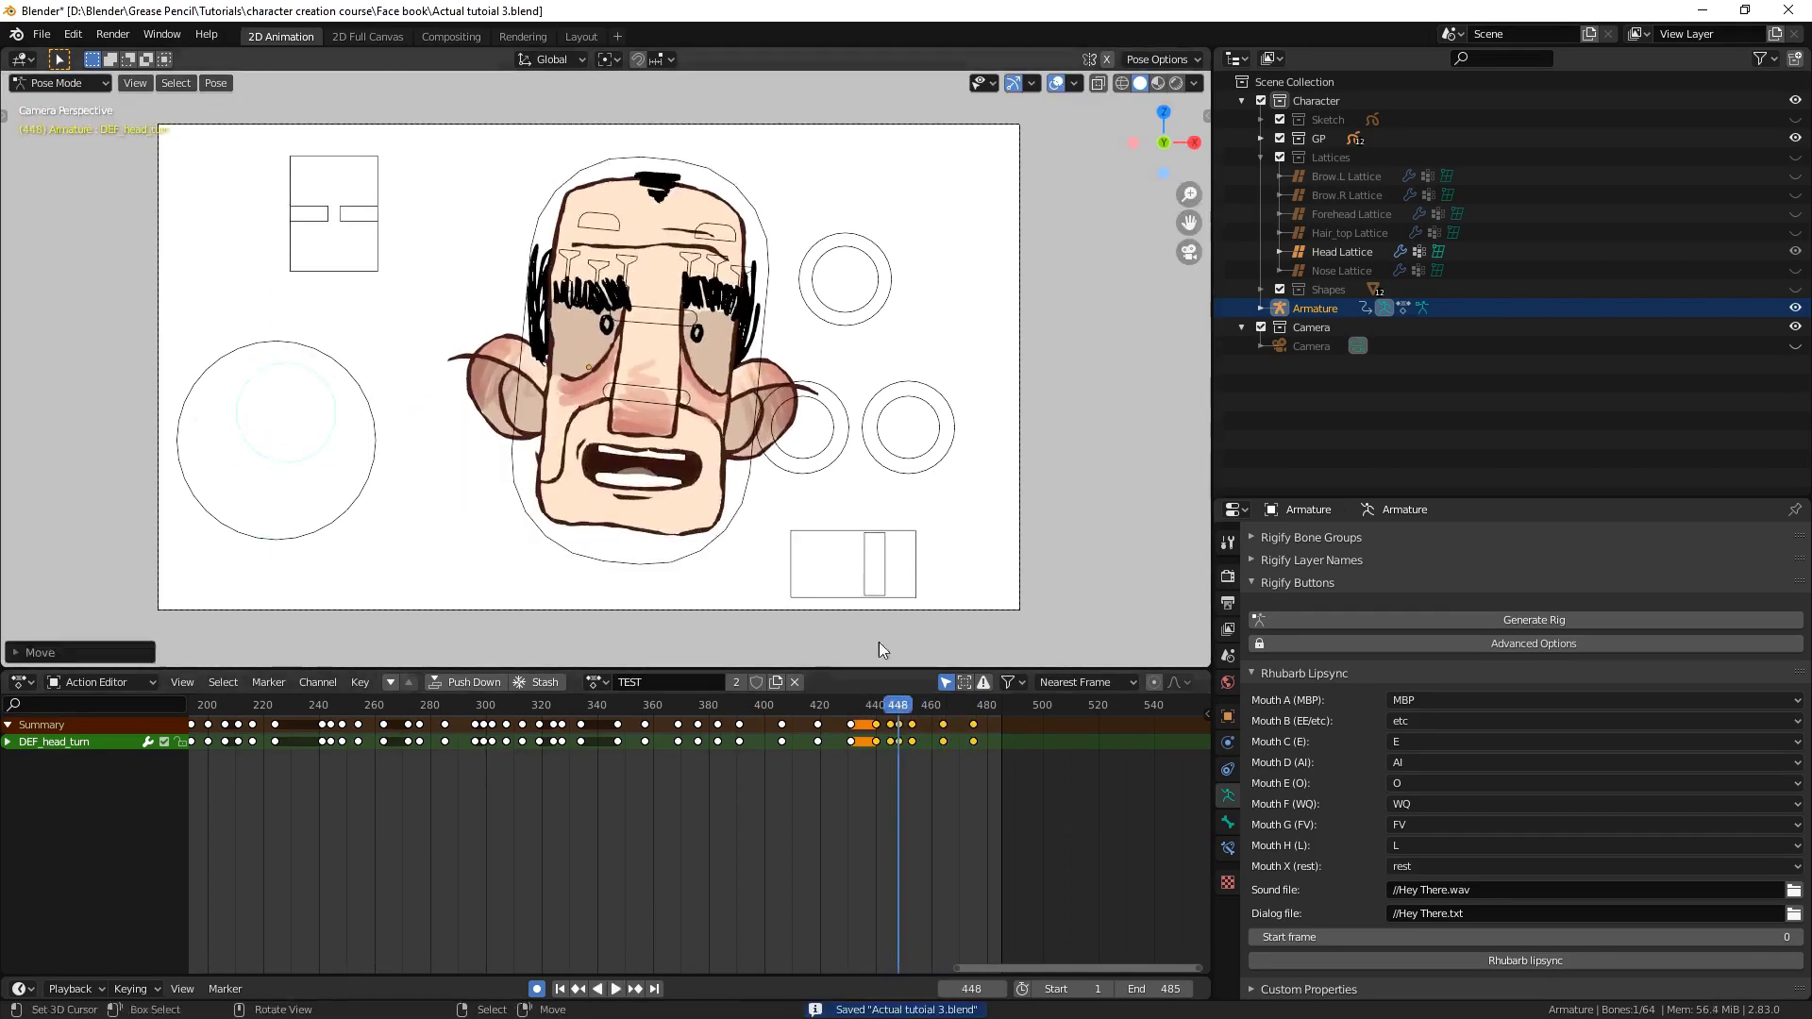
pyautogui.press('space')
# Move the playhead to around frame 478 and rotate the head control
pyautogui.click(671, 647)
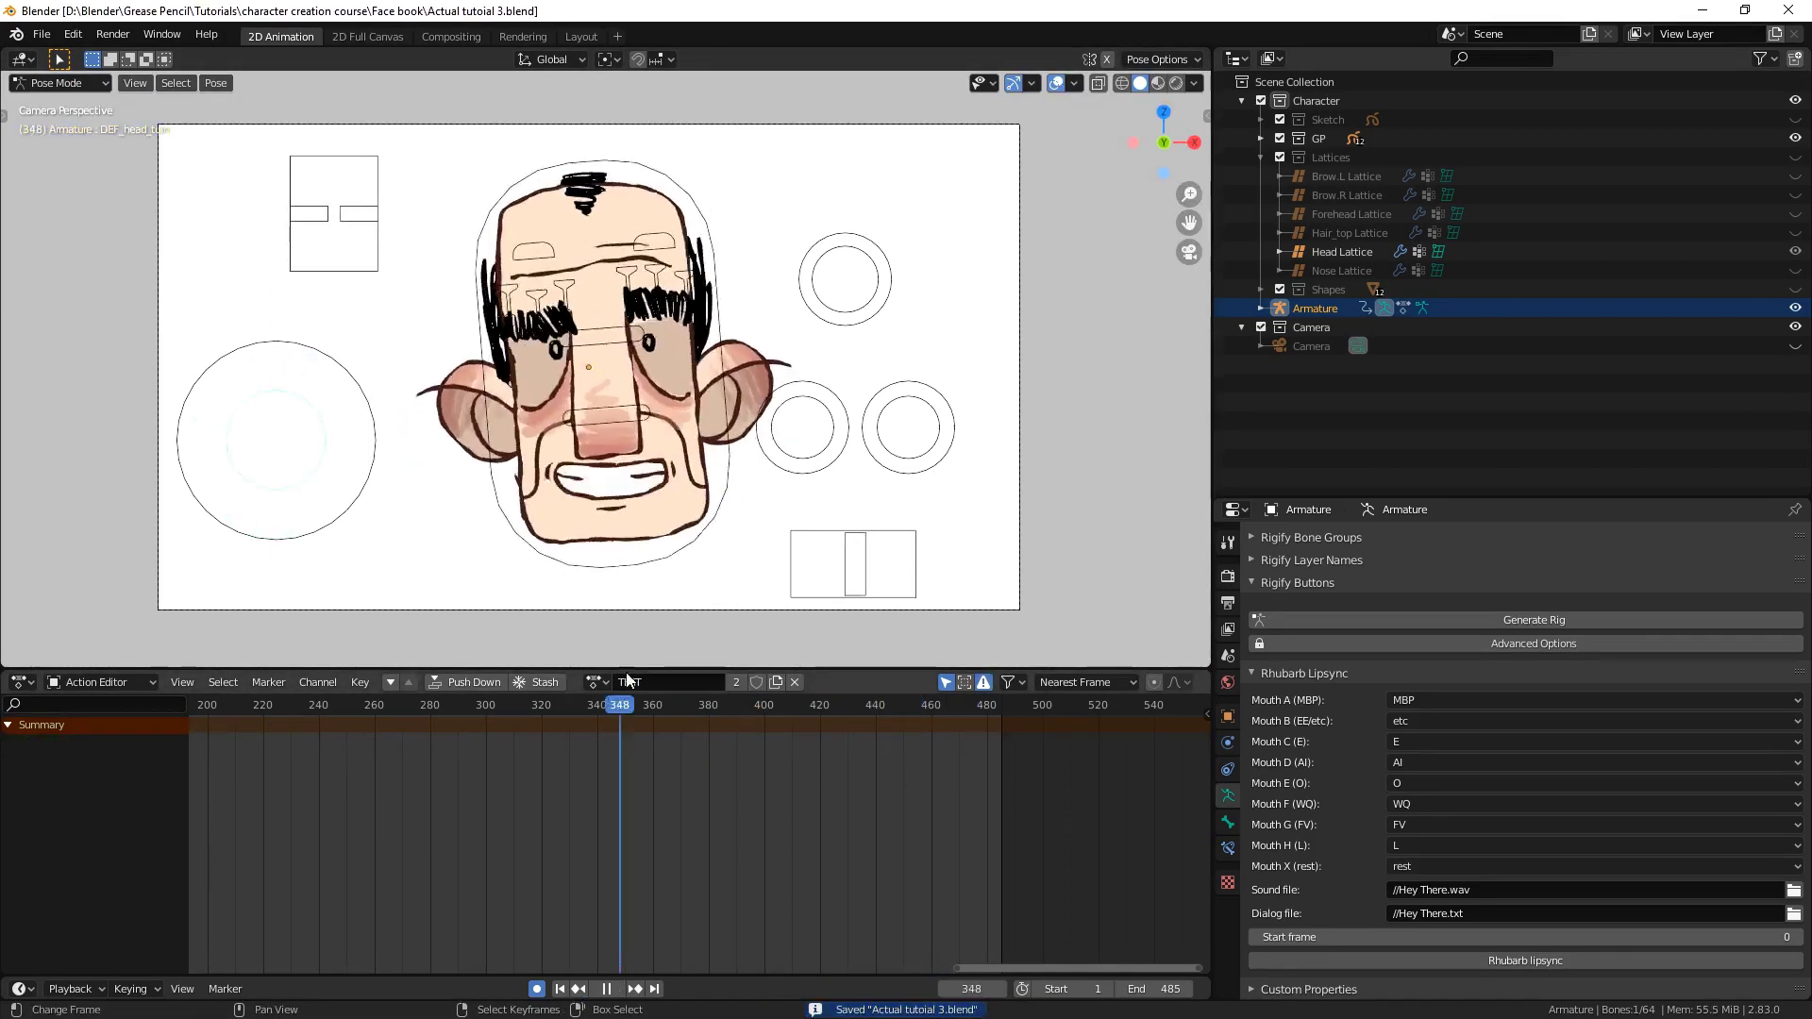
pyautogui.moveTo(902, 703); pyautogui.dragTo(931, 710)
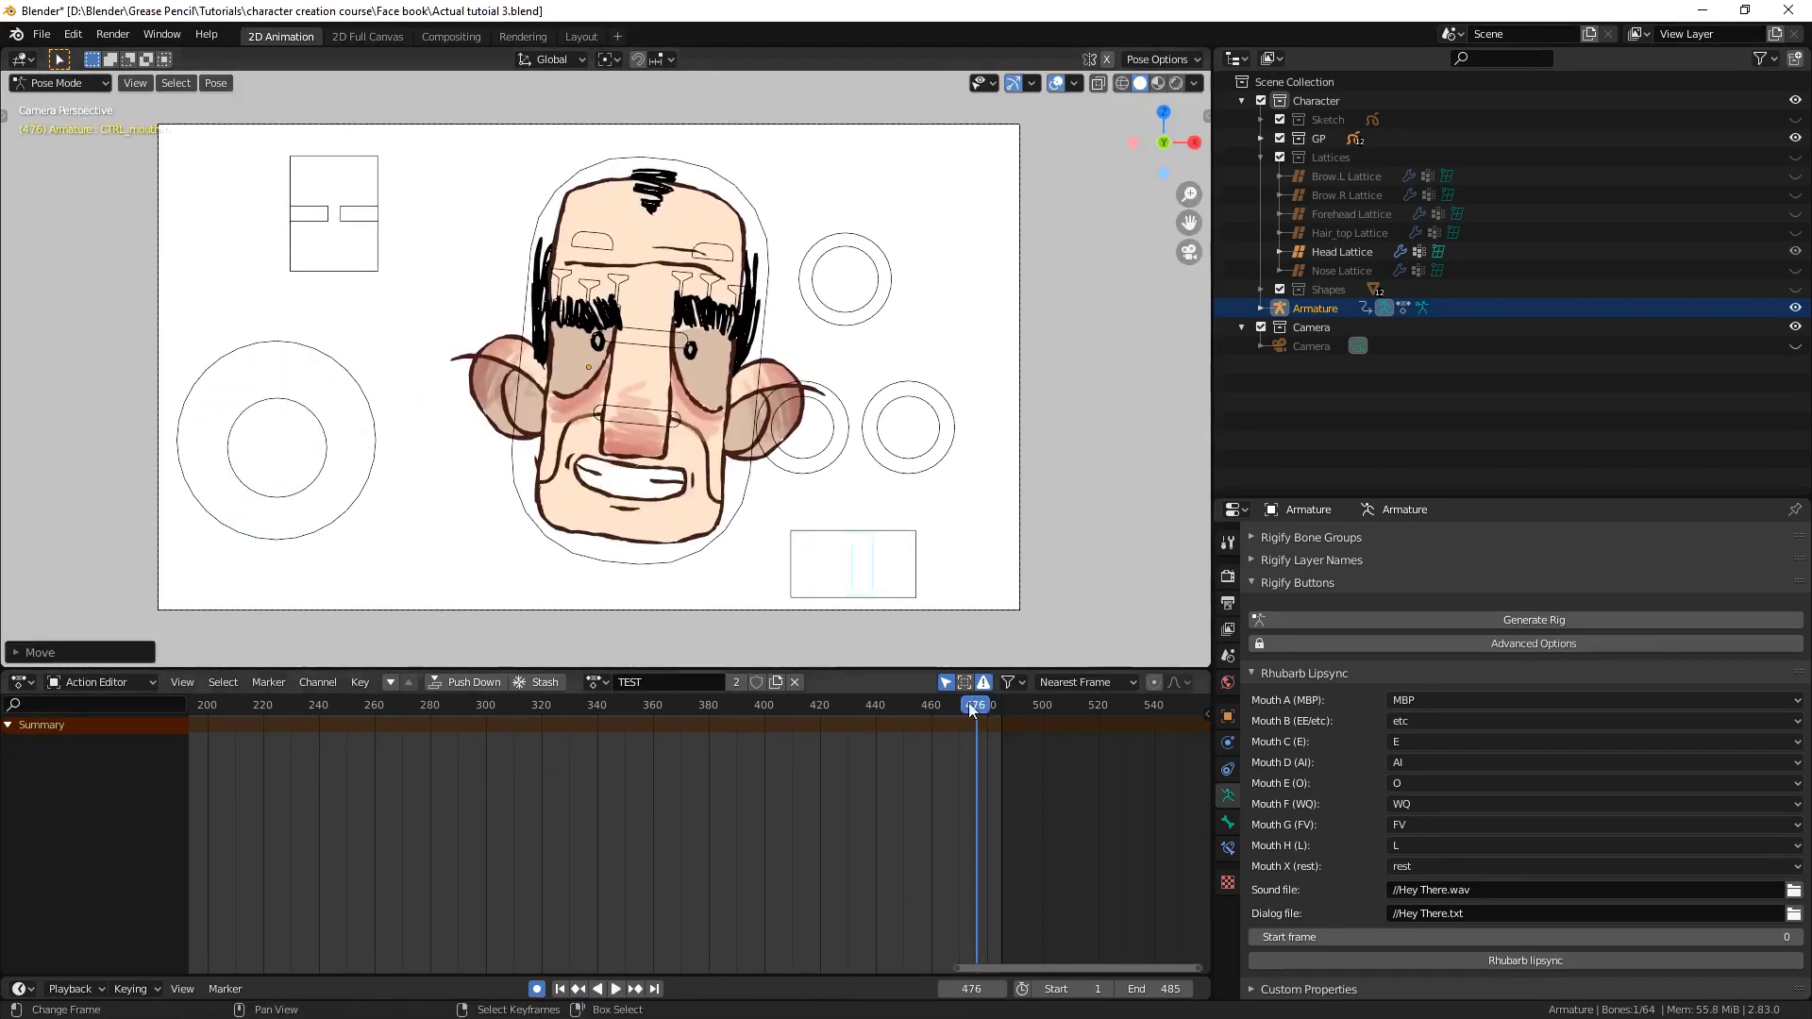
pyautogui.scroll(-3, 879, 697)
pyautogui.press('space')
pyautogui.moveTo(573, 729); pyautogui.dragTo(967, 711)
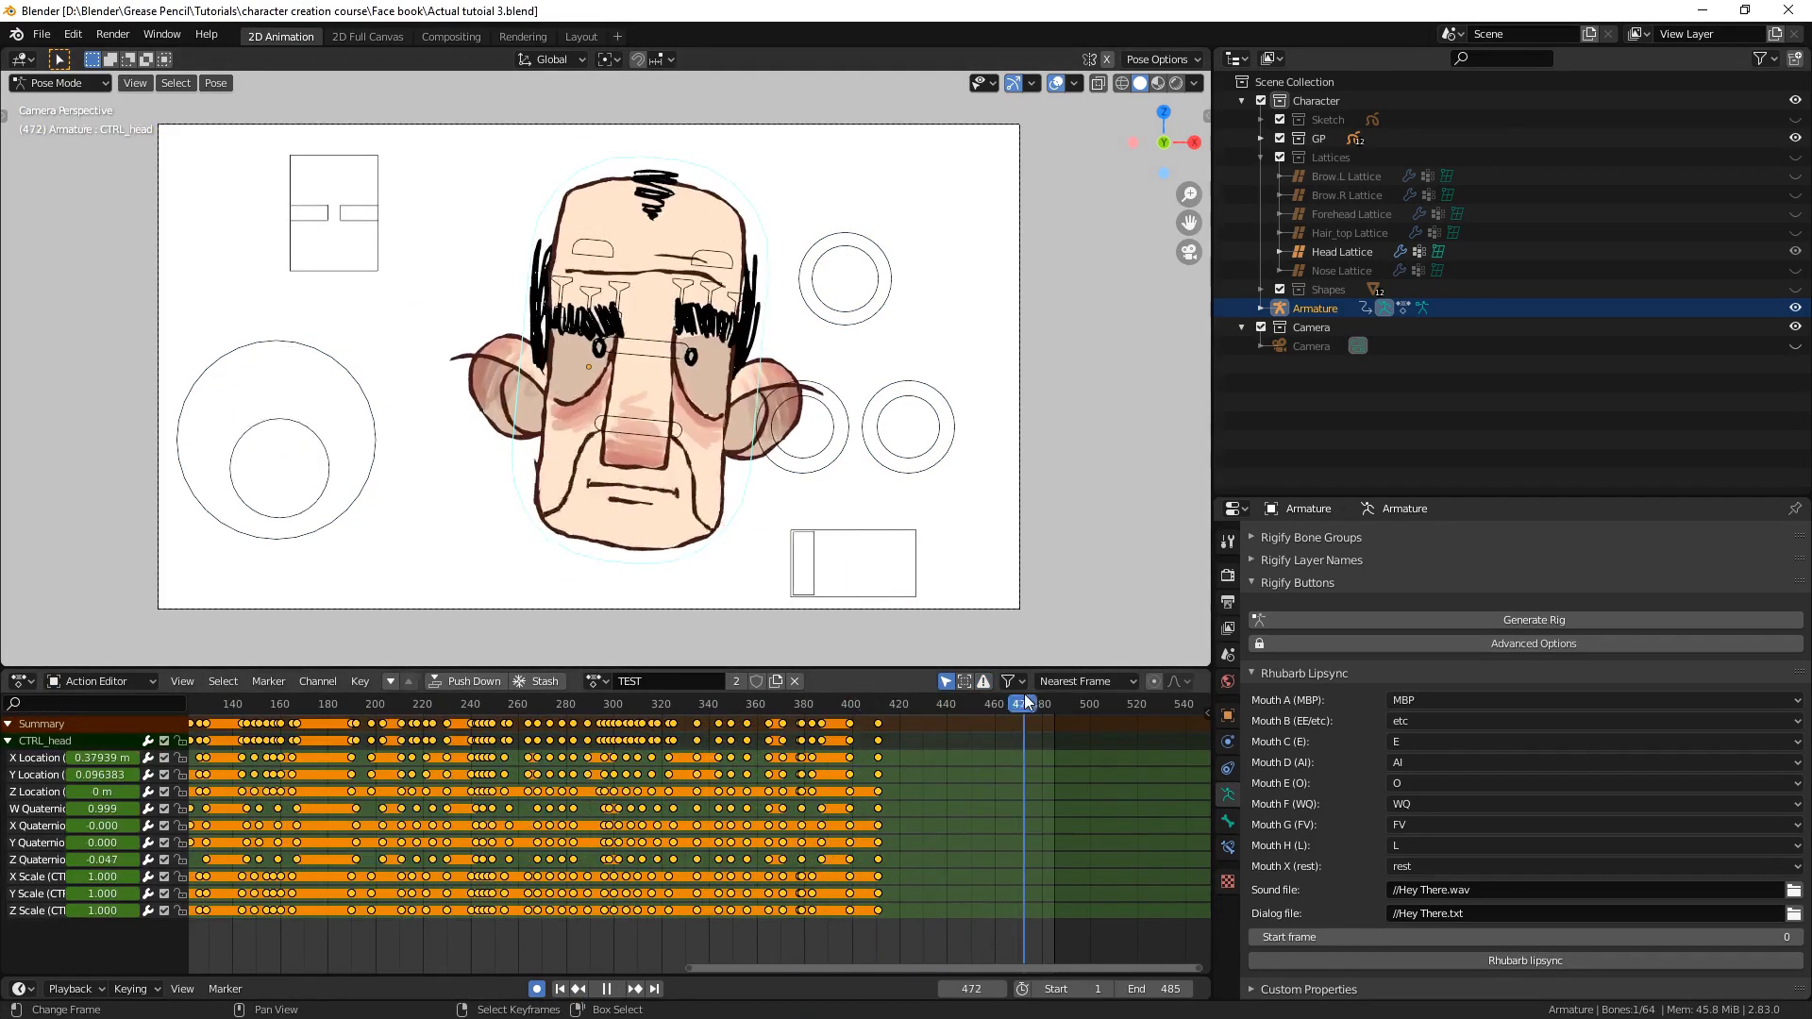
pyautogui.scroll(-1, 793, 425)
pyautogui.press('r')
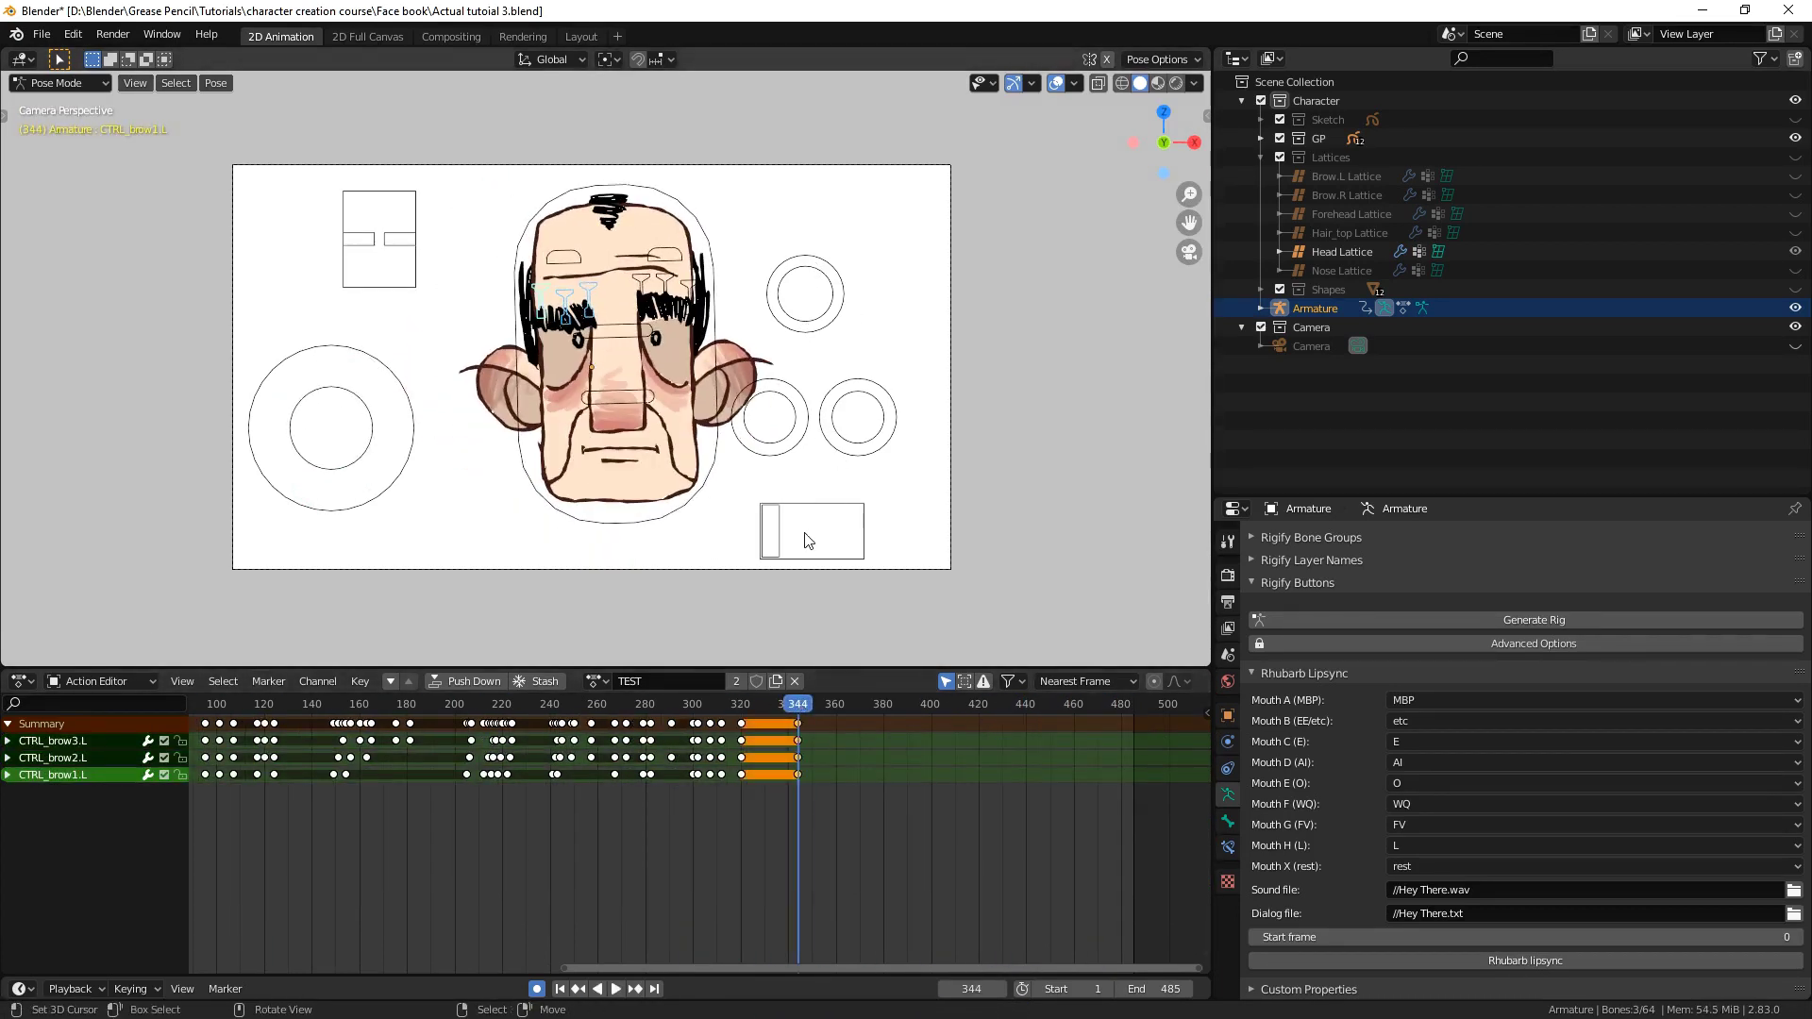
# Key the three left brow controls at frame 350 and the left brow pose at 376
pyautogui.press('Right')
pyautogui.press('i')
pyautogui.press('Escape')
pyautogui.moveTo(495, 290); pyautogui.dragTo(492, 299)
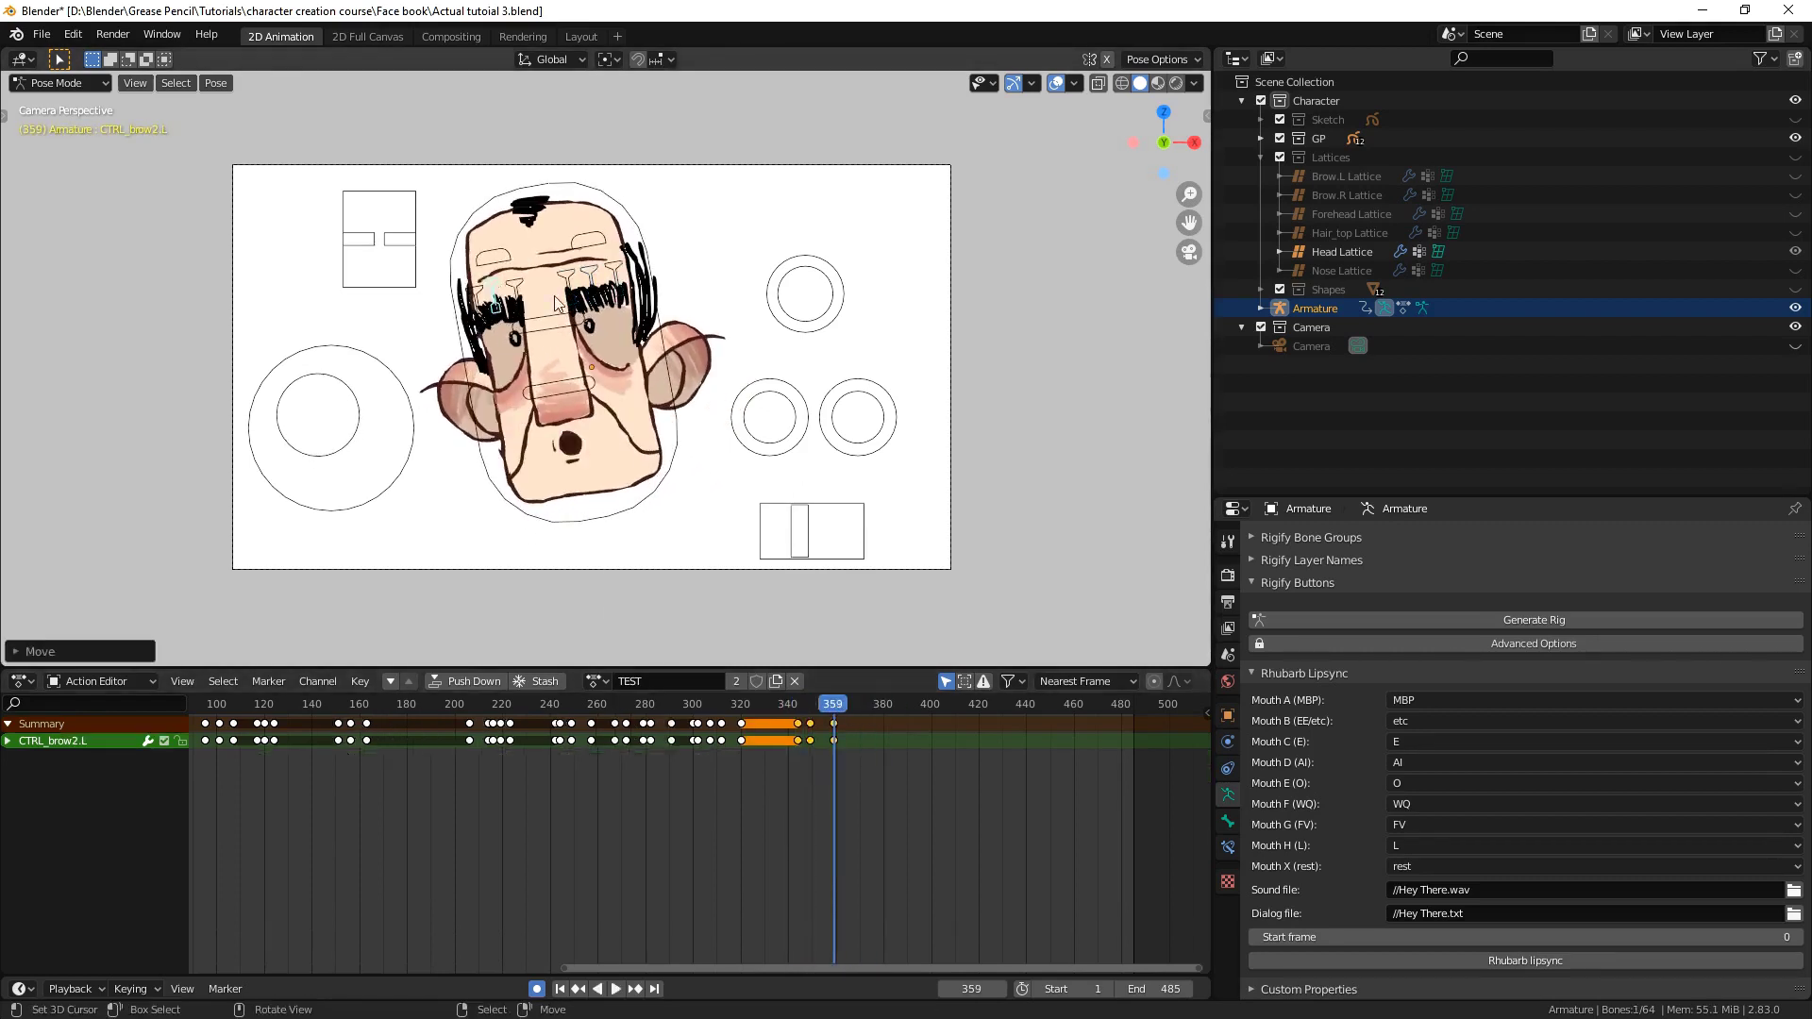
pyautogui.press('space')
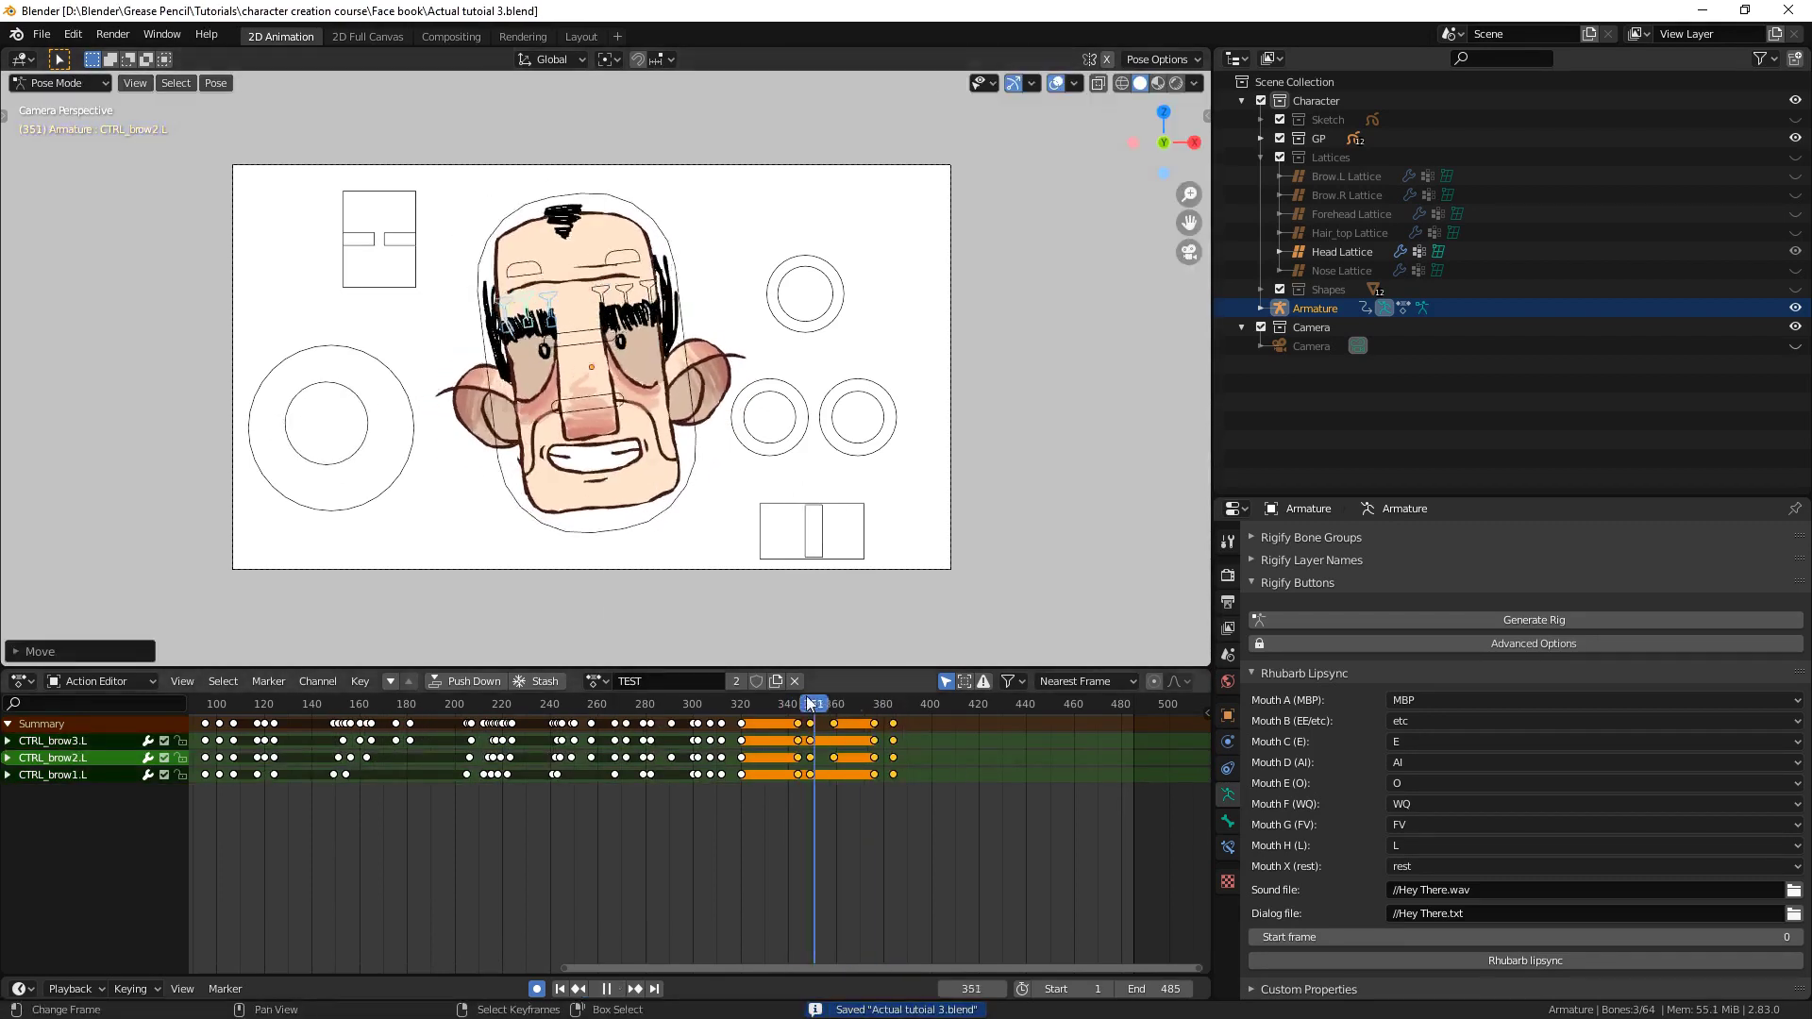
pyautogui.moveTo(892, 704); pyautogui.dragTo(880, 706)
# Key the brow pose at frame 415
pyautogui.click(446, 704)
pyautogui.moveTo(453, 704); pyautogui.dragTo(630, 704)
pyautogui.press('i')
pyautogui.click(607, 510)
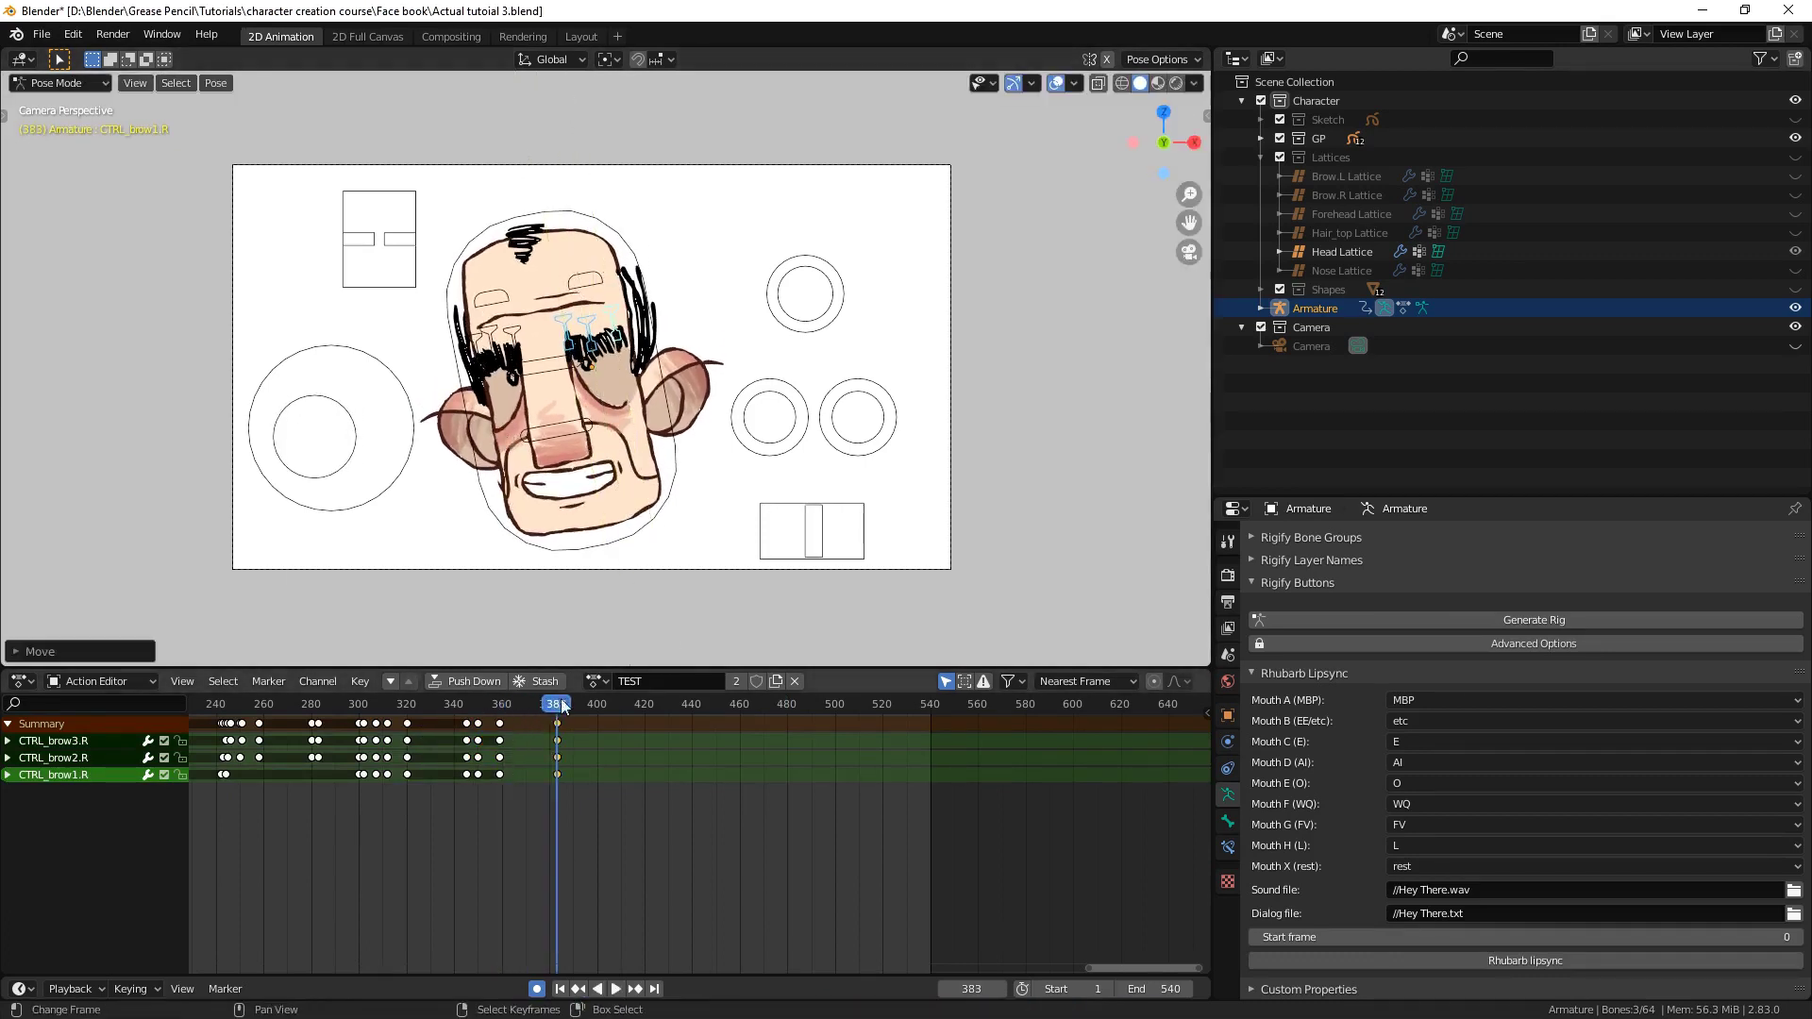
# Key the right brow pose at frames 441 and 467, then save
pyautogui.moveTo(574, 704); pyautogui.dragTo(693, 704)
pyautogui.press('i')
pyautogui.click(645, 311)
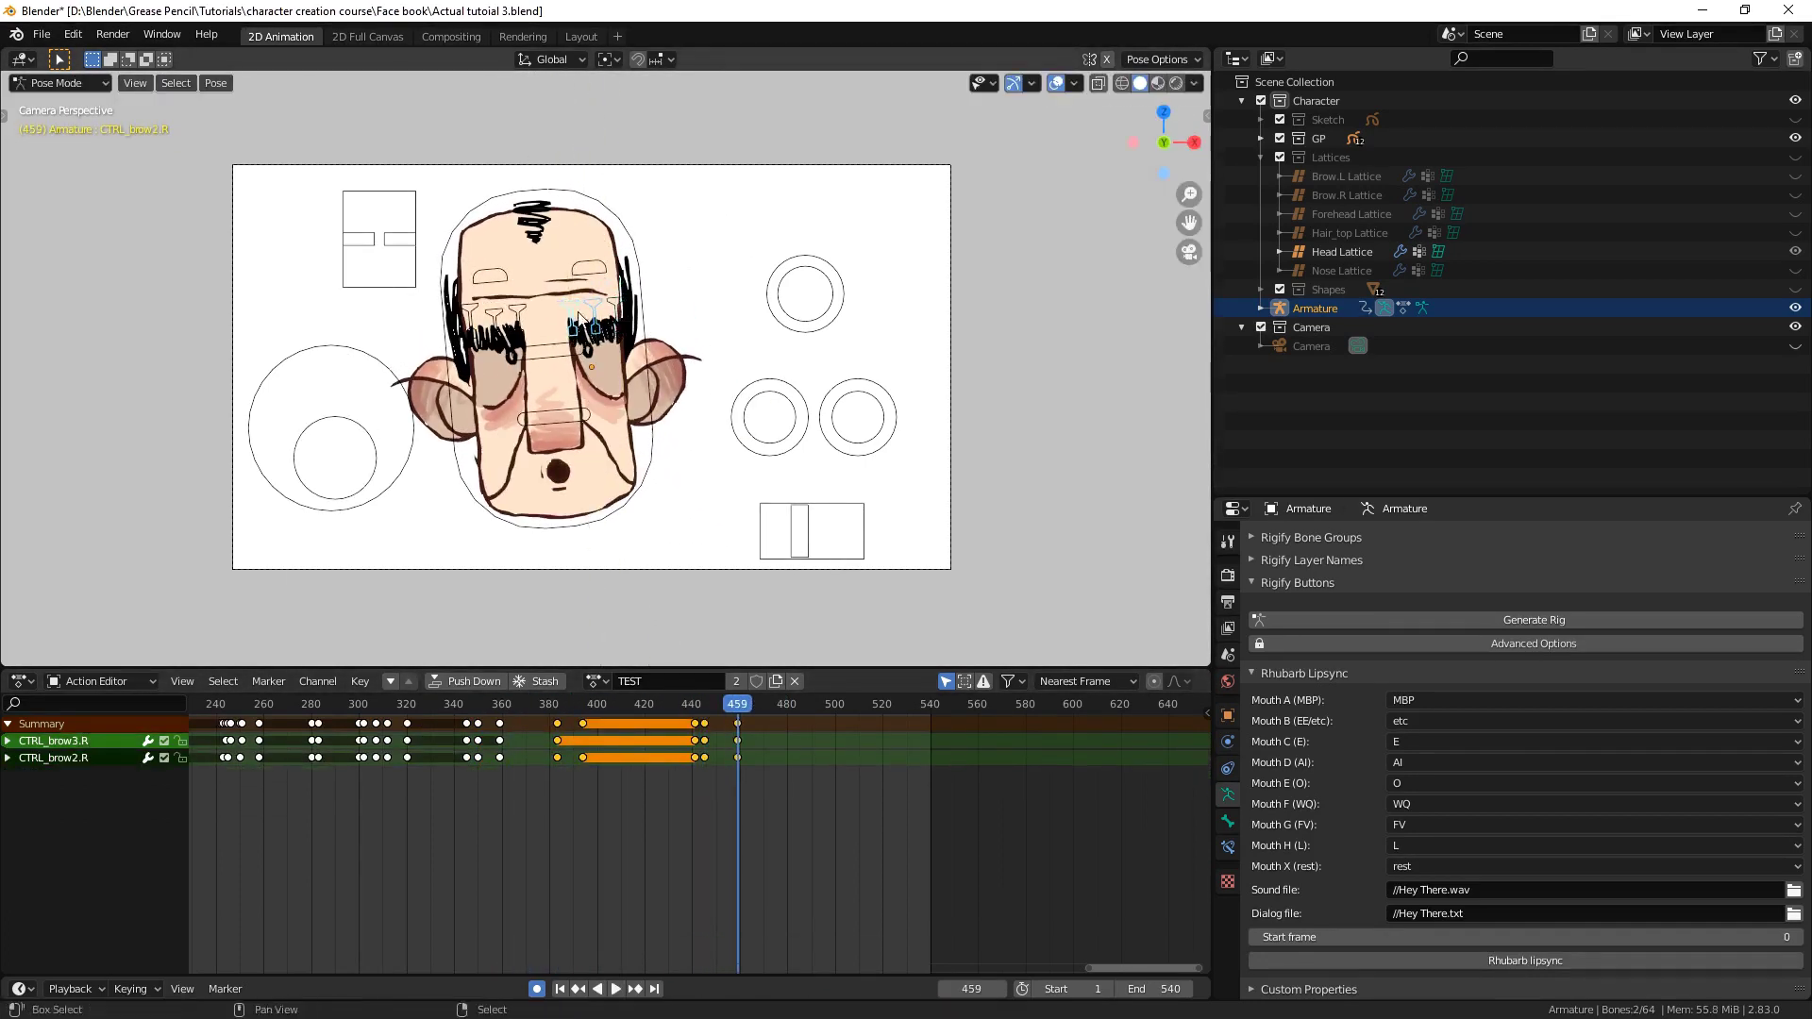
pyautogui.click(579, 311)
pyautogui.hotkey('ctrl', 's')
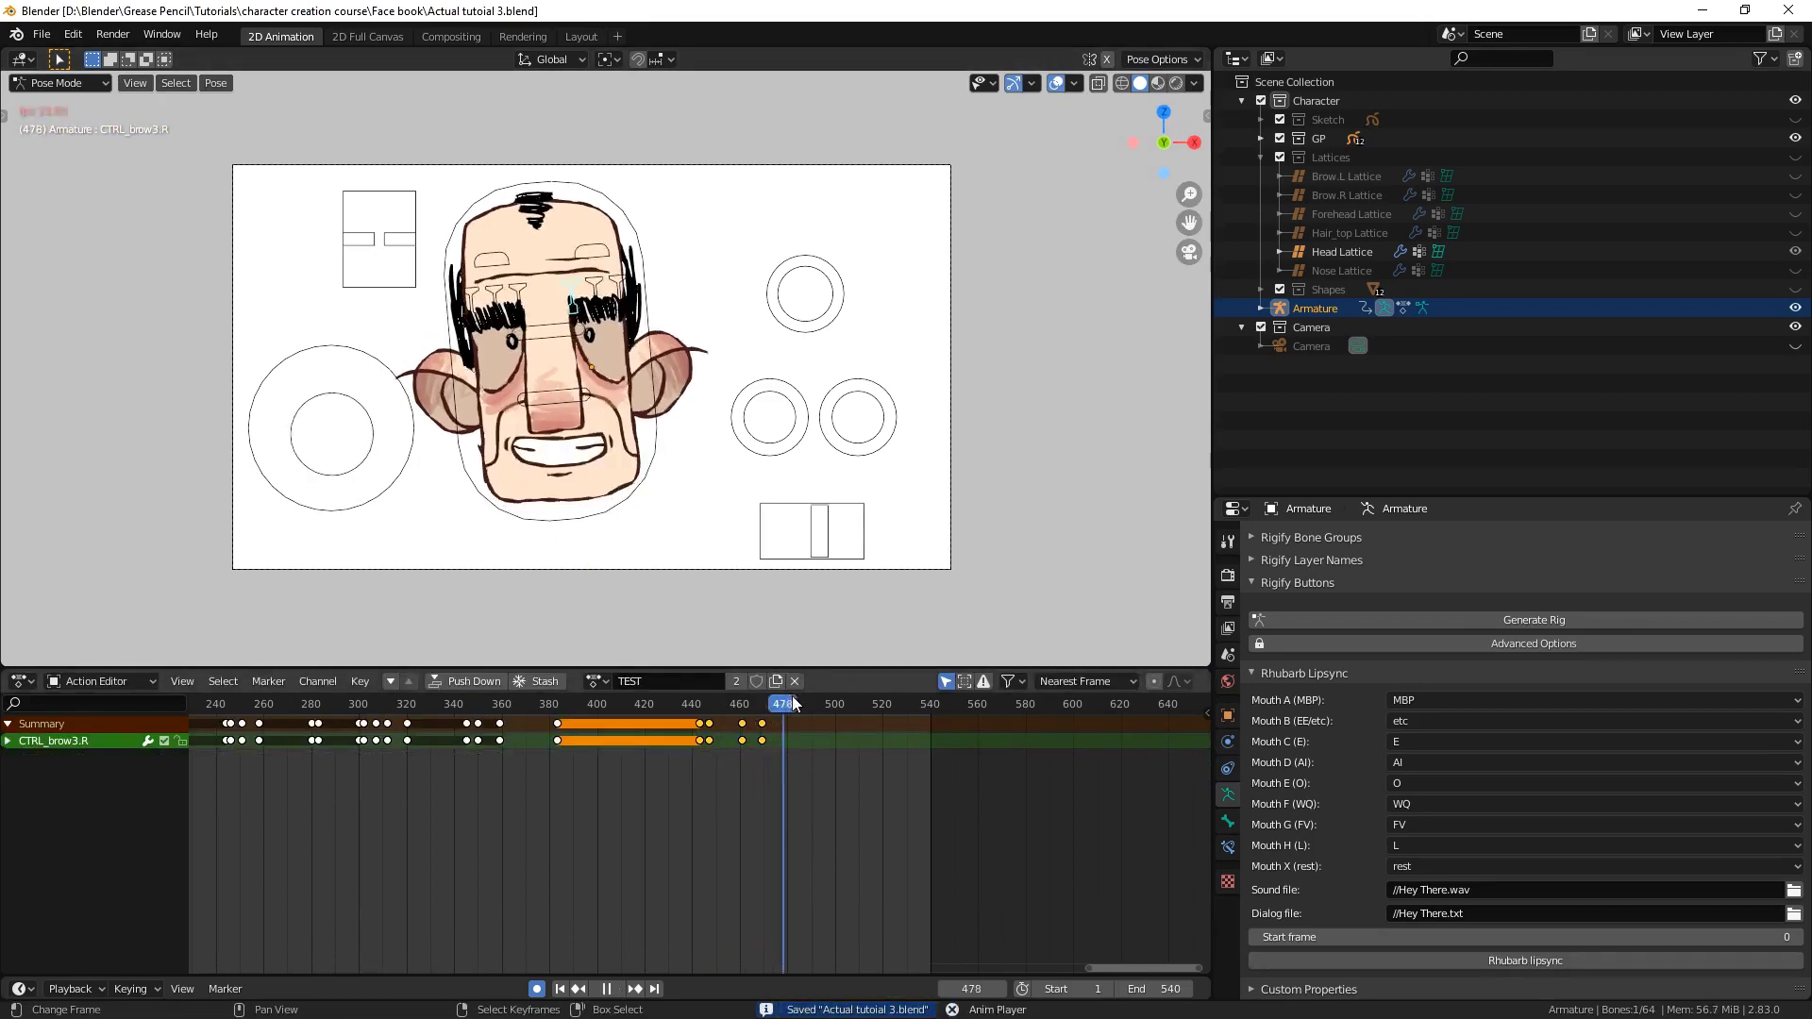
pyautogui.click(714, 424)
# Review playback near frame 540, then rotate the head control at frame 511 and save
pyautogui.press('space')
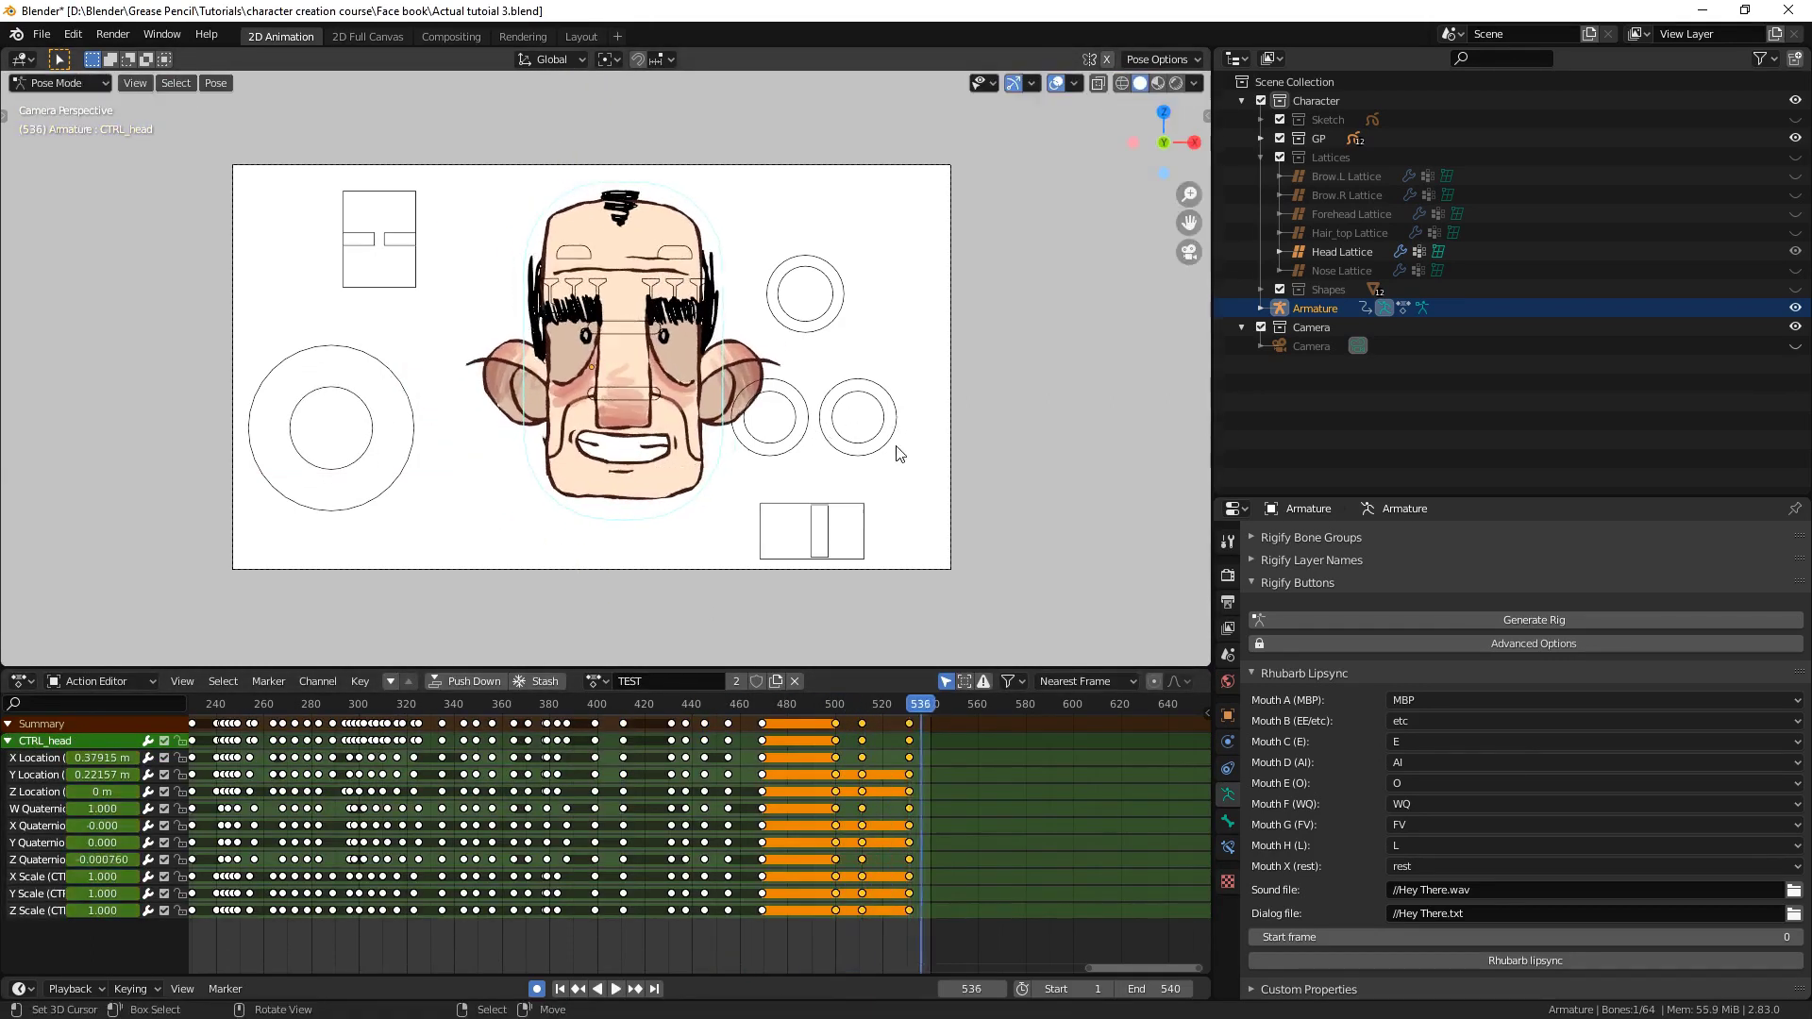
pyautogui.press('space')
pyautogui.click(934, 700)
pyautogui.press('space')
pyautogui.click(862, 702)
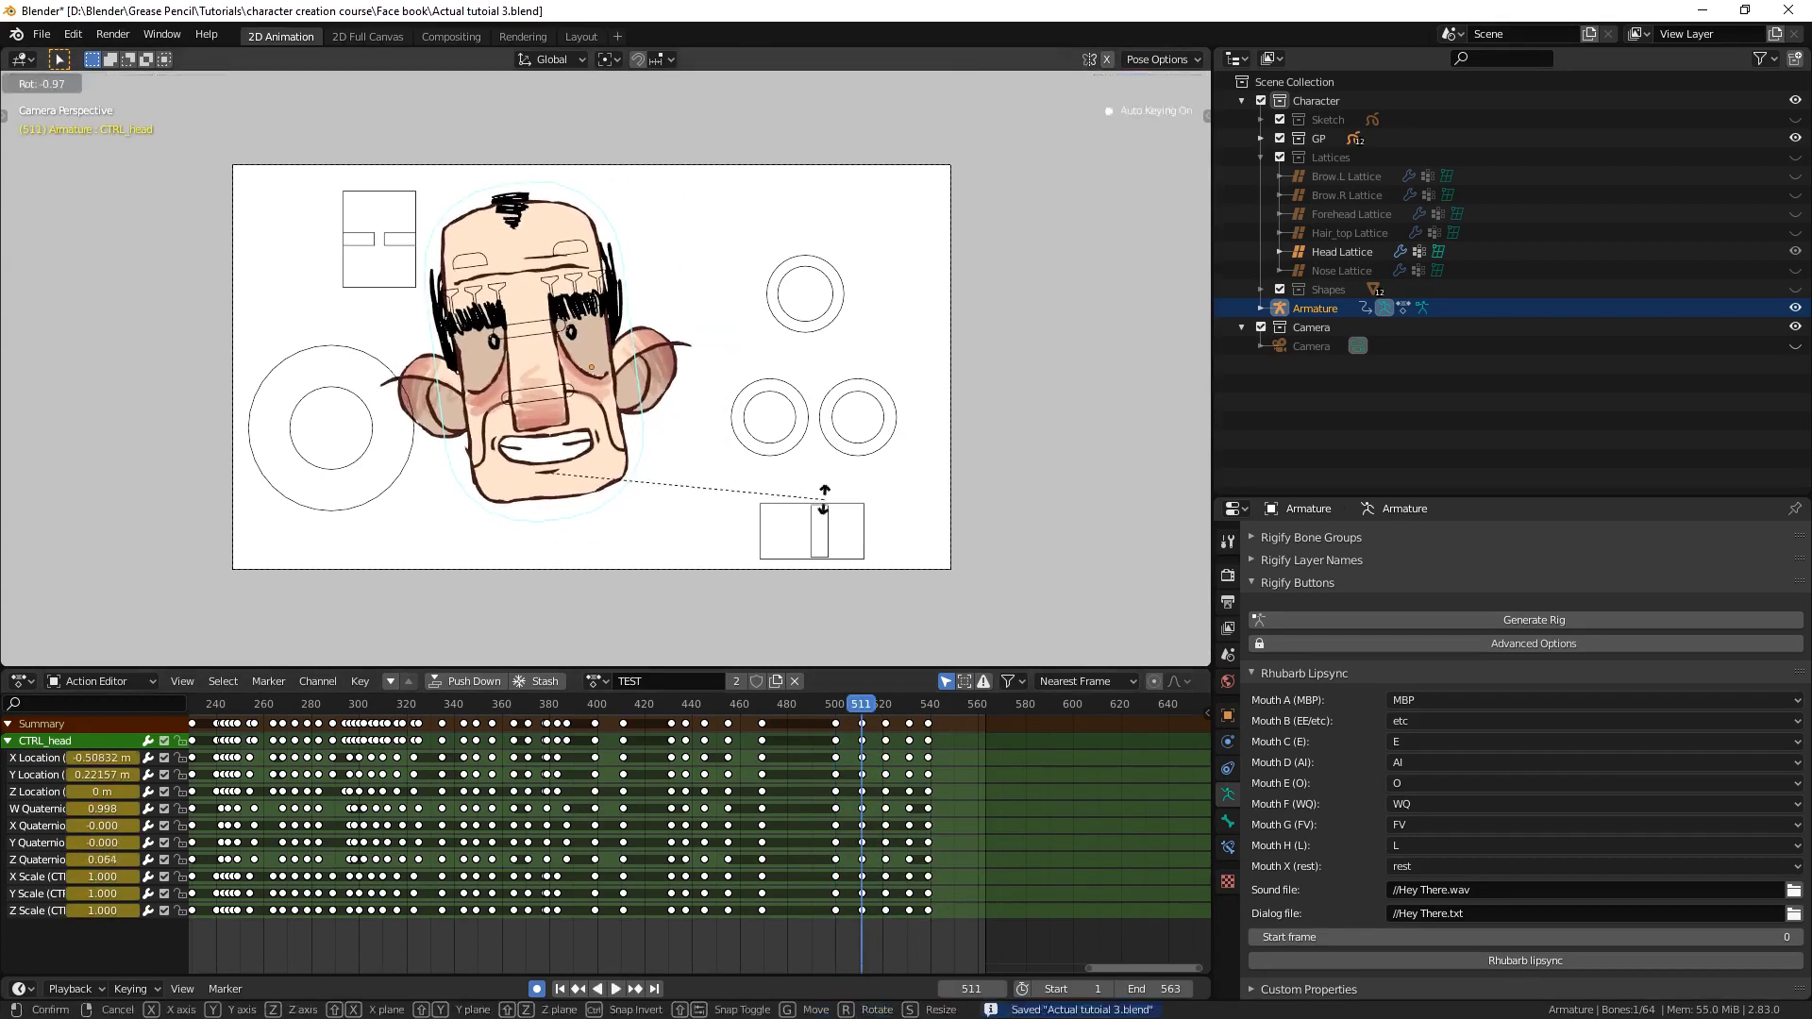
pyautogui.press('r')
pyautogui.click(826, 507)
pyautogui.hotkey('ctrl', 's')
# Turn the head toward the side with the head-turn control around frame 523
pyautogui.click(921, 702)
pyautogui.click(903, 703)
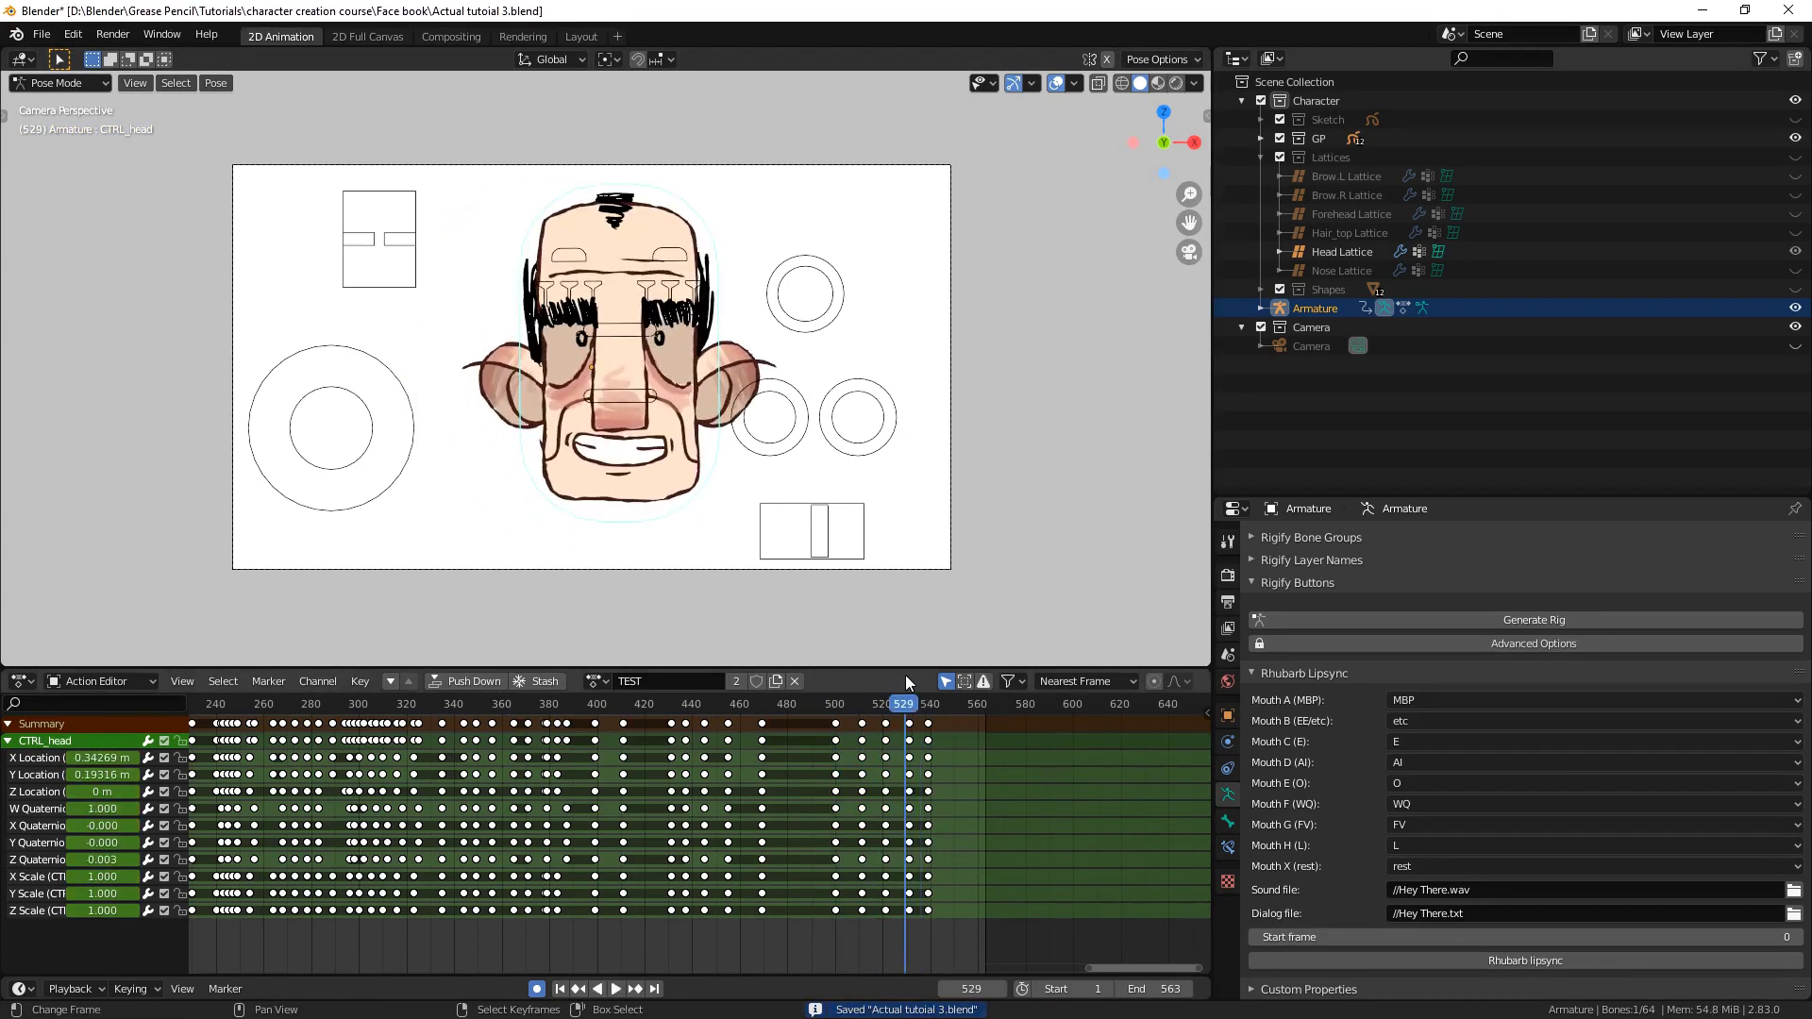
pyautogui.press('r')
pyautogui.click(871, 599)
pyautogui.click(528, 427)
pyautogui.press('g')
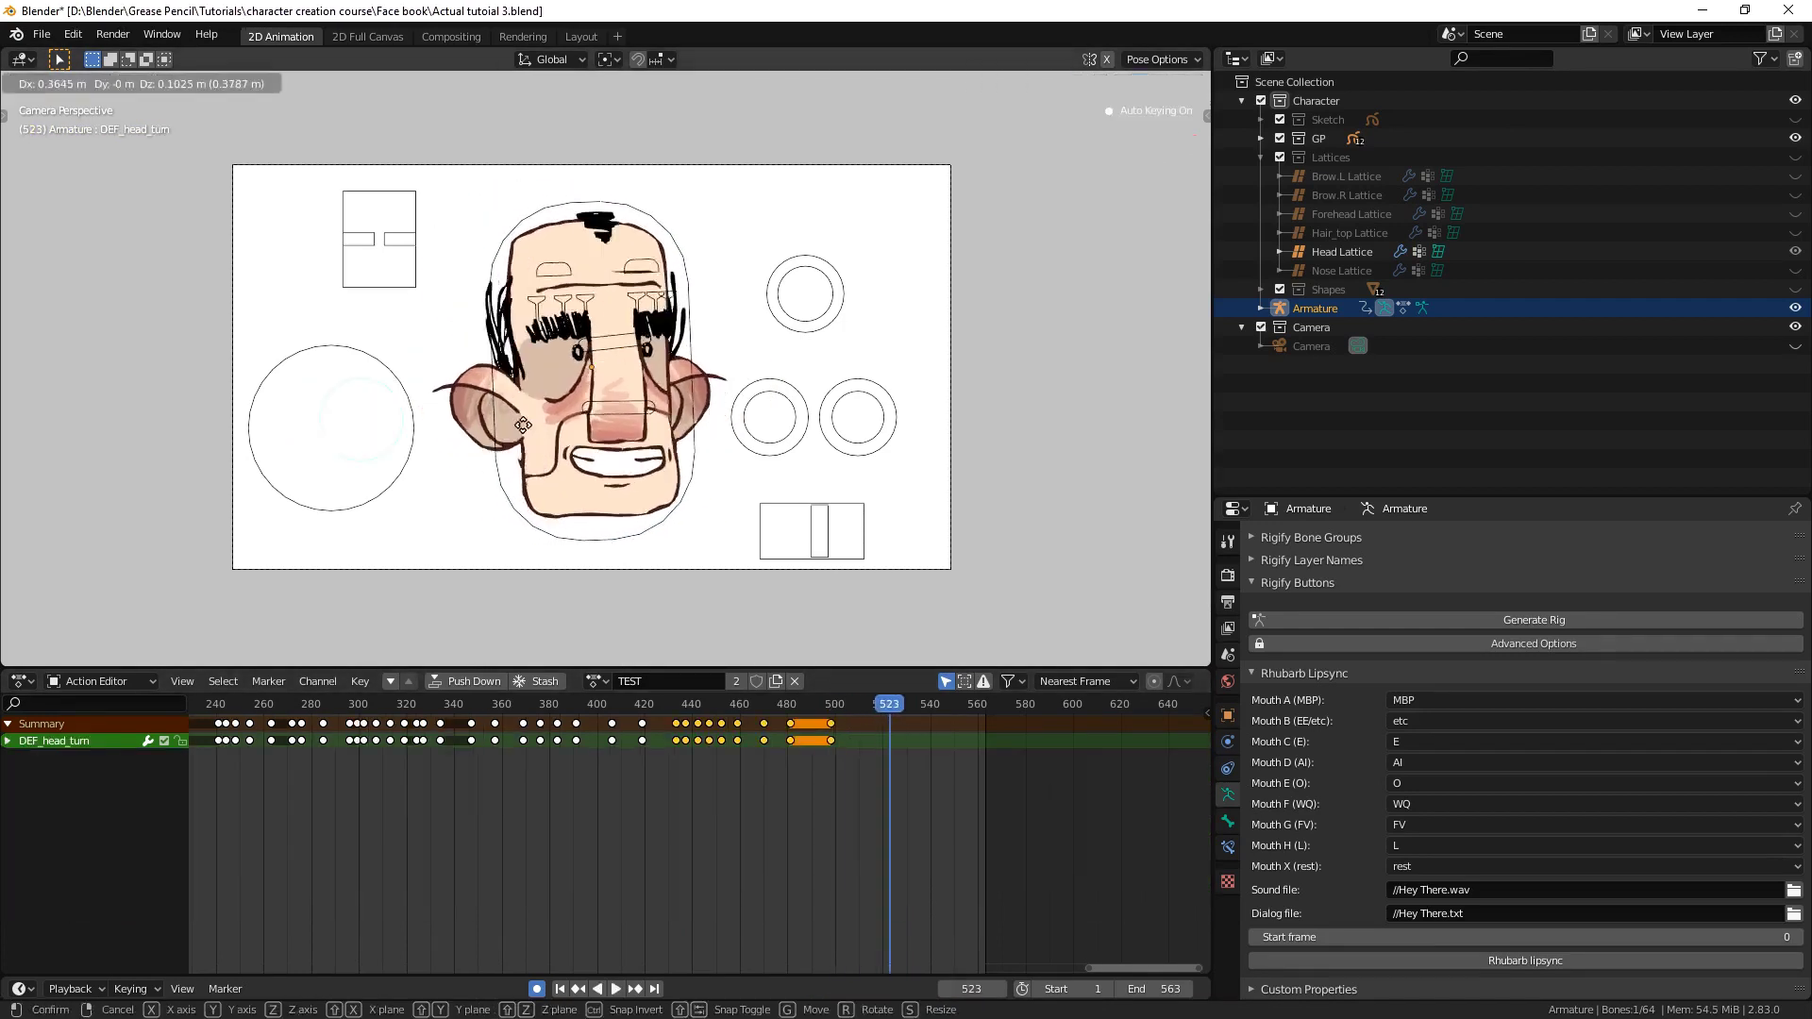
pyautogui.click(567, 435)
pyautogui.press('Right')
pyautogui.press('Right')
pyautogui.press('Right')
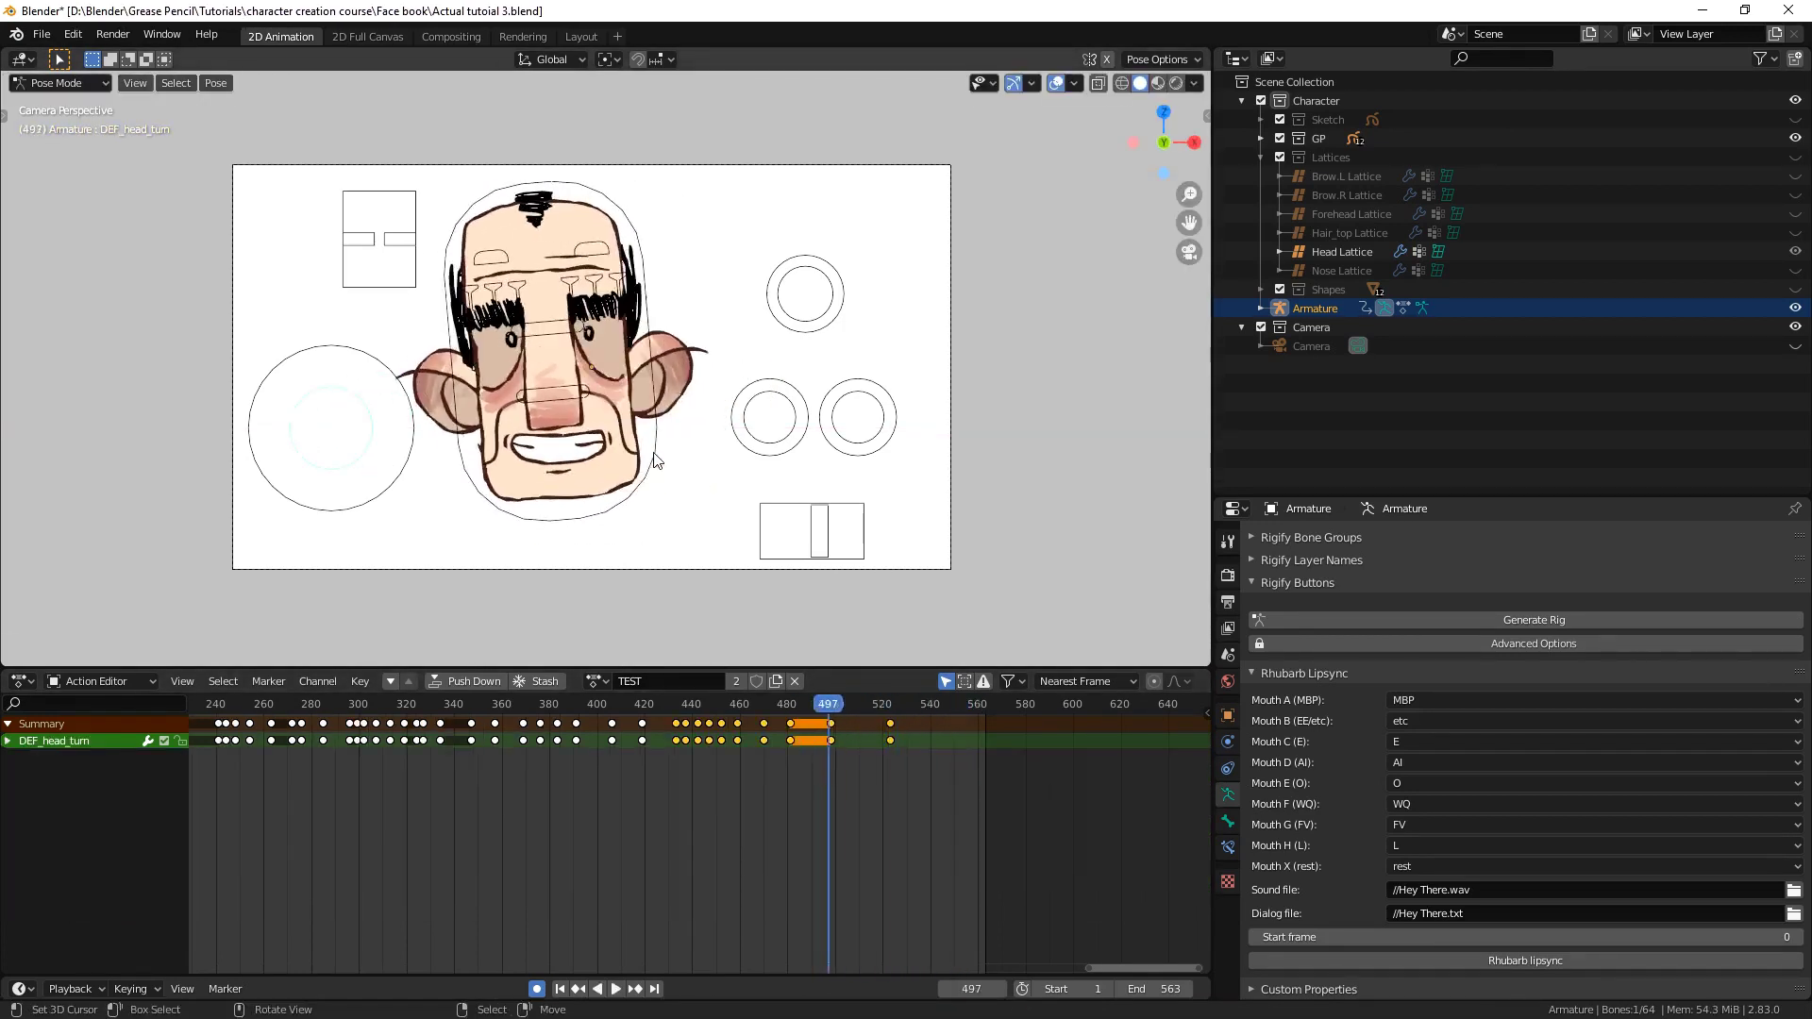
# Shift both blink controls' keyframes later in time and save
pyautogui.press('space')
pyautogui.click(796, 729)
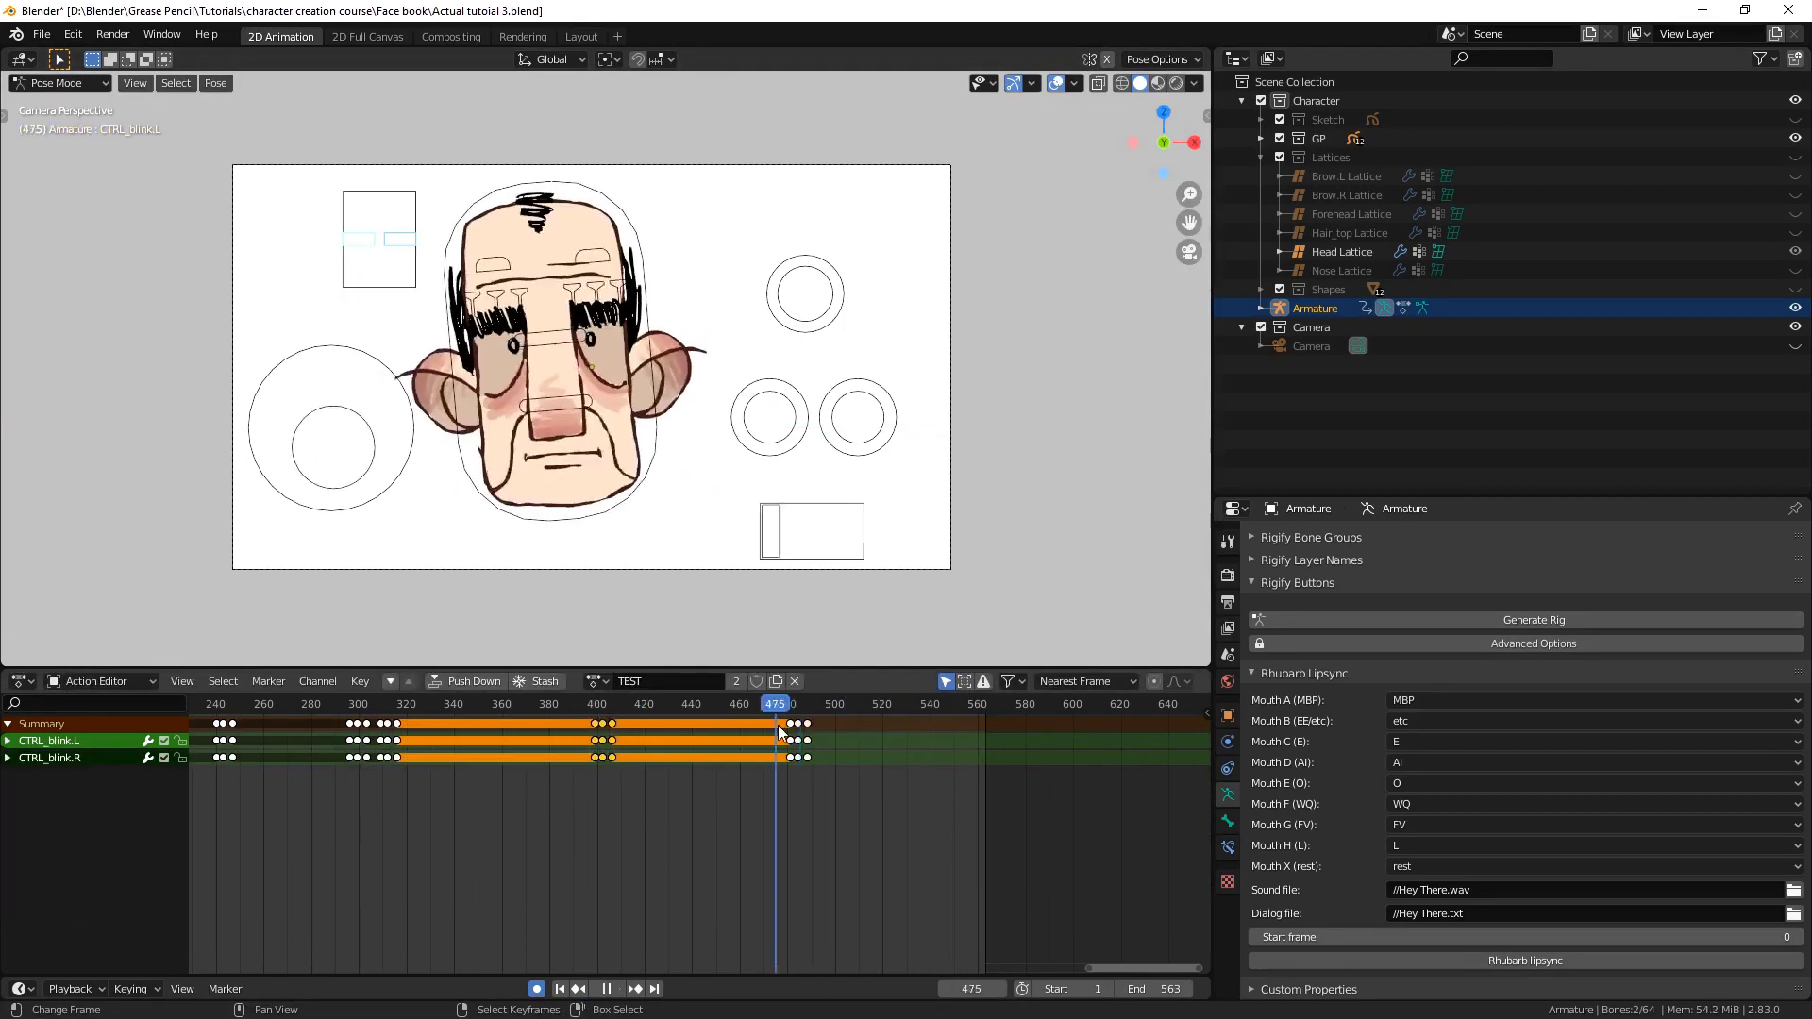
pyautogui.hotkey('ctrl', 's')
pyautogui.press('space')
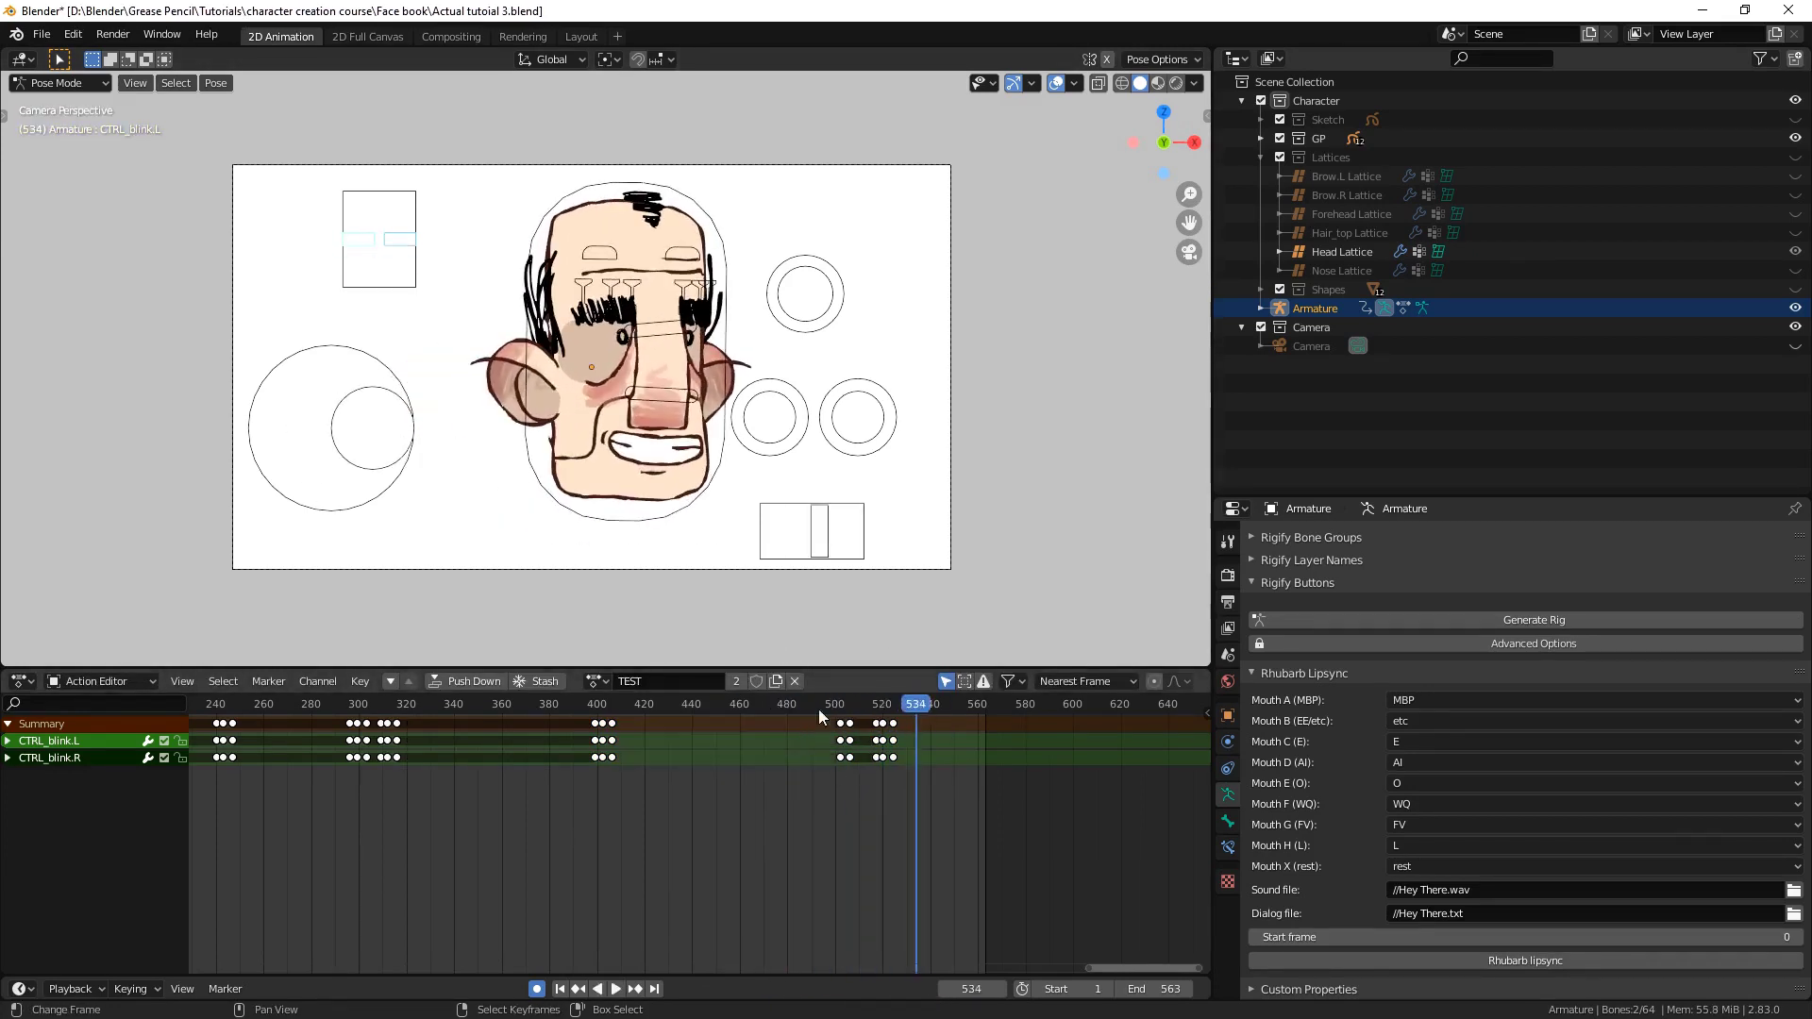
pyautogui.press('g')
pyautogui.click(843, 772)
pyautogui.press('space')
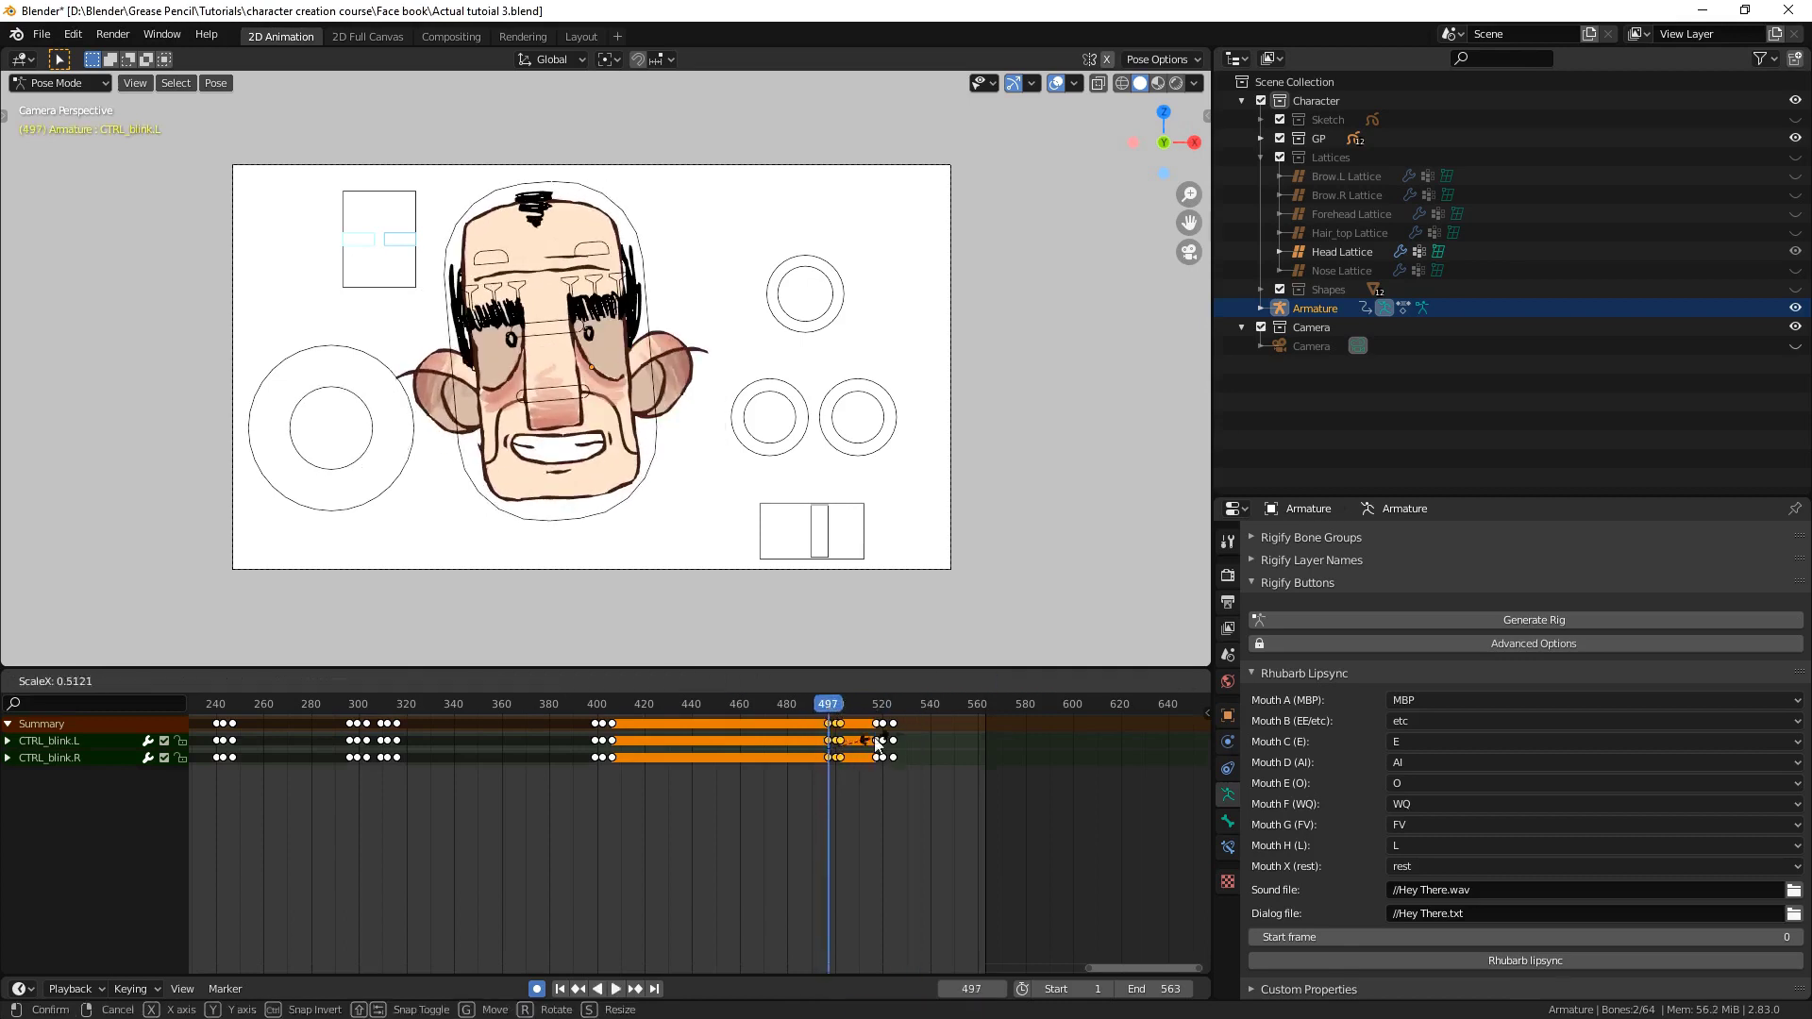
pyautogui.hotkey('ctrl', 's')
# Try turning the head back to face front at frame 543, cancelling the move
pyautogui.press('Escape')
pyautogui.click(366, 391)
pyautogui.hotkey('ctrl', 's')
pyautogui.click(941, 702)
pyautogui.press('space')
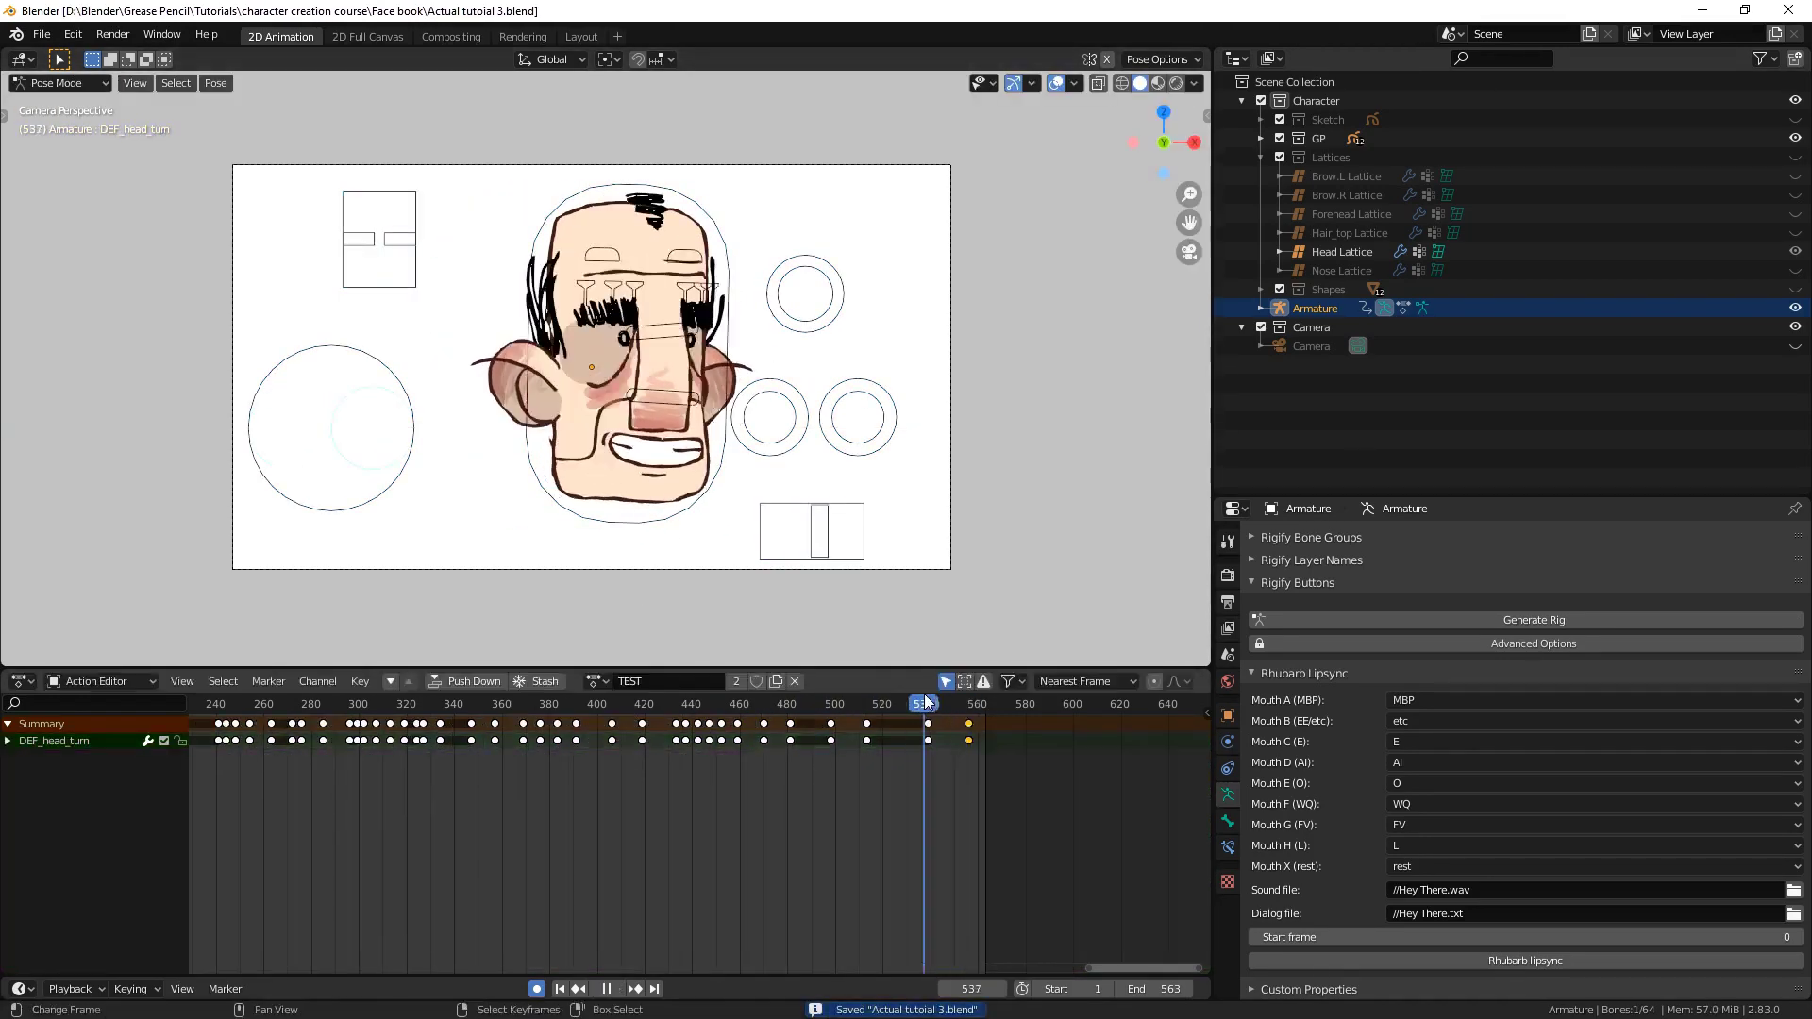
pyautogui.press('space')
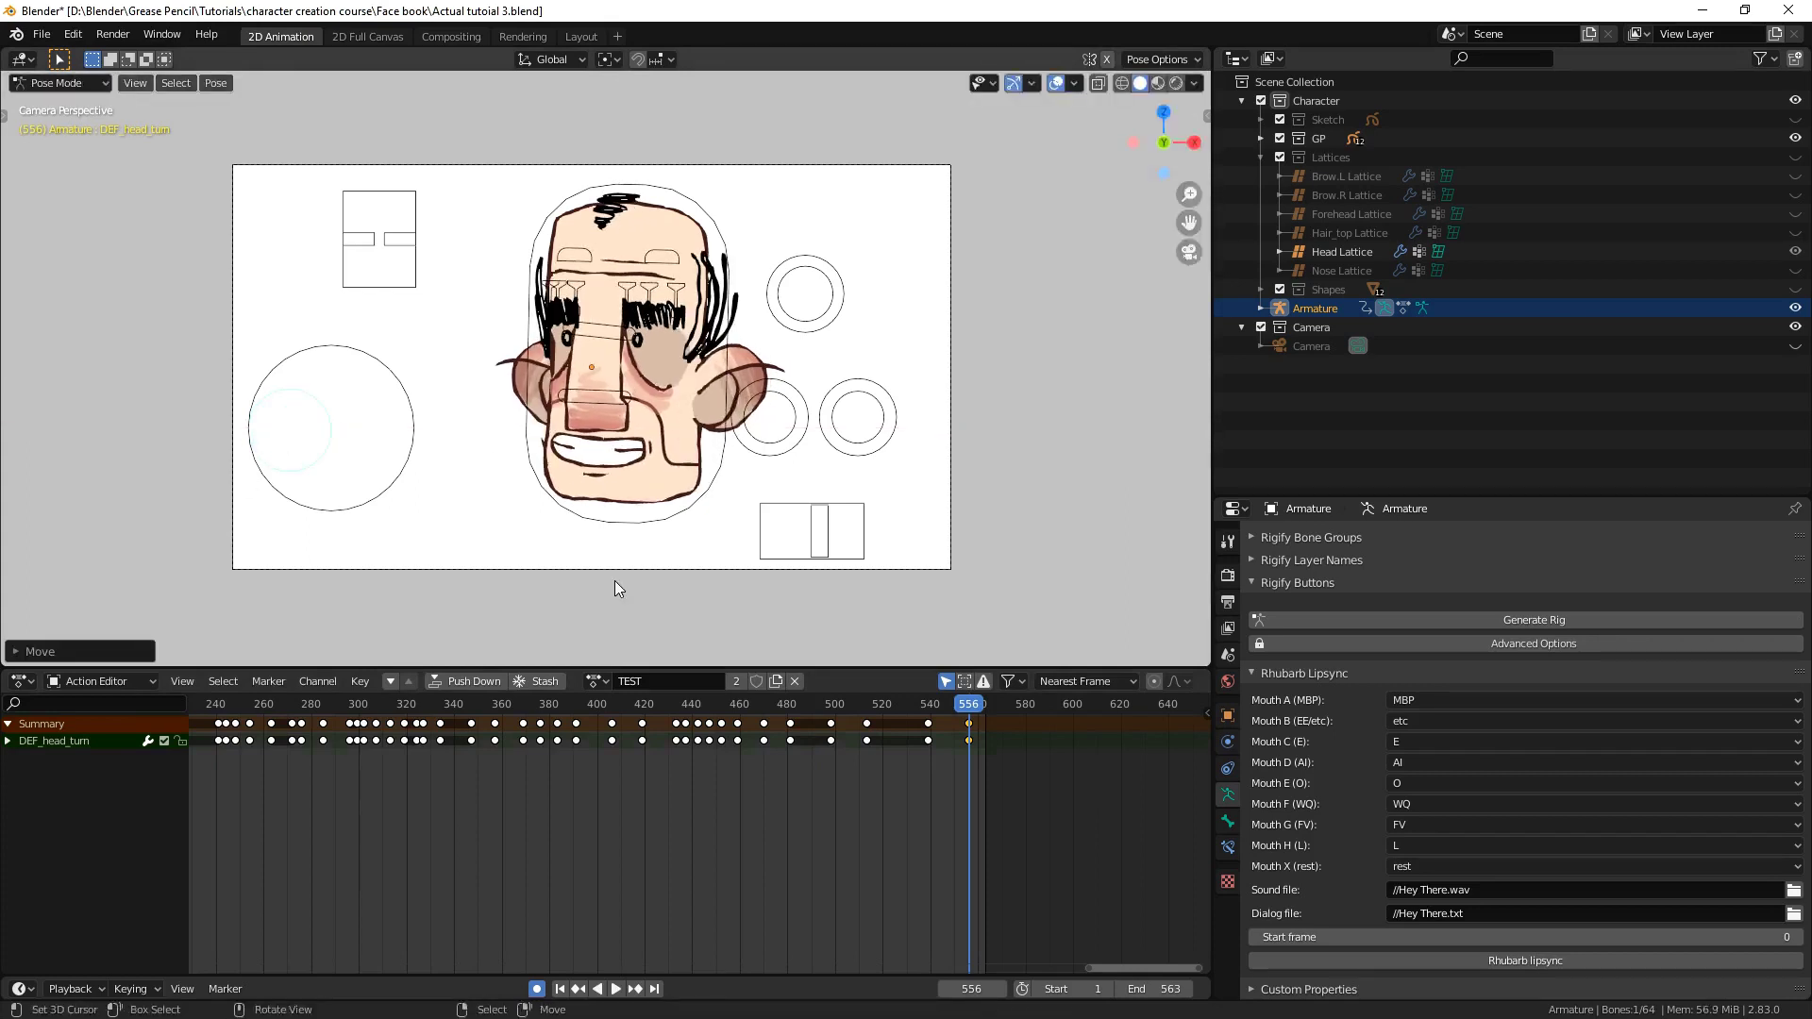
pyautogui.press('g')
pyautogui.click(178, 434)
pyautogui.press('g')
pyautogui.rightClick(482, 390)
# Insert keyframes for the head control, save, and review playback
pyautogui.click(730, 259)
pyautogui.press('Left')
pyautogui.press('Left')
pyautogui.press('Left')
pyautogui.press('i')
pyautogui.press('space')
pyautogui.hotkey('ctrl', 's')
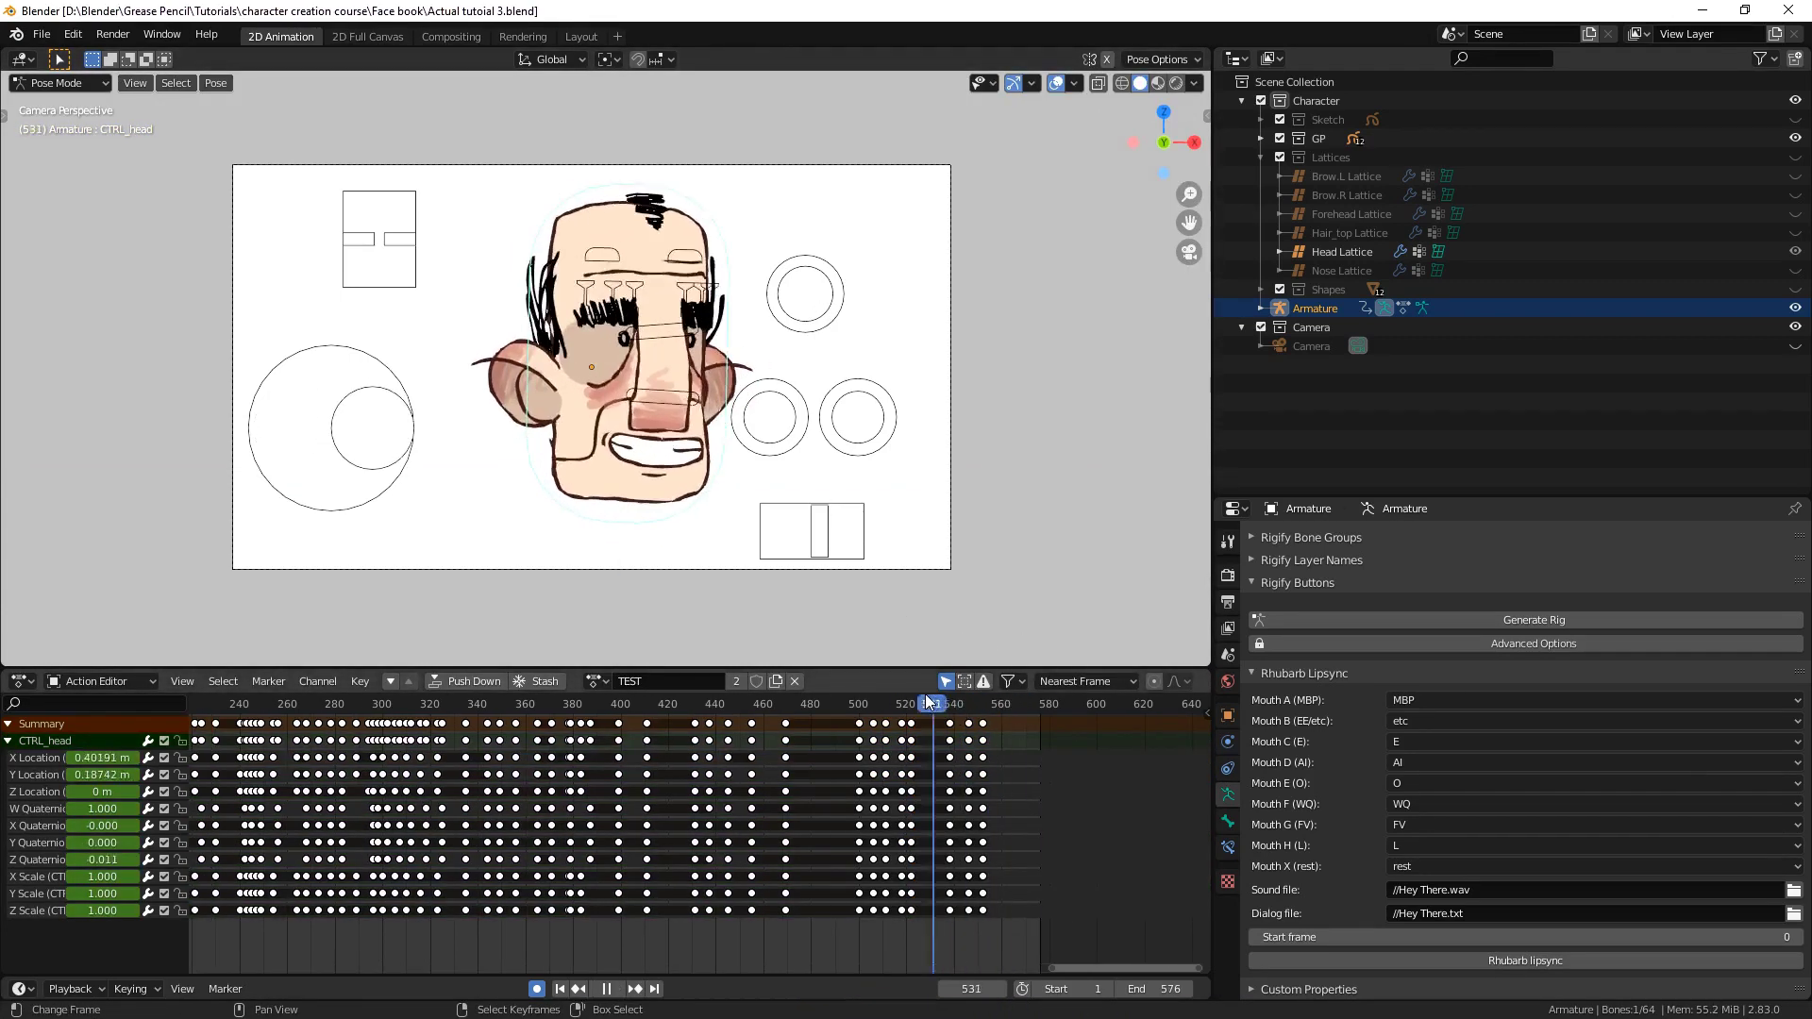
pyautogui.press('space')
# Reshape the mouth at frame 519, delete later mouth keys, and duplicate them to frame 552
pyautogui.click(870, 525)
pyautogui.moveTo(789, 525); pyautogui.dragTo(875, 536)
pyautogui.press('x')
pyautogui.click(849, 725)
pyautogui.scroll(4, 716, 712)
pyautogui.hotkey('shift', 'd')
pyautogui.click(739, 682)
pyautogui.hotkey('ctrl', 's')
pyautogui.press('space')
# Move the mouth control sideways along X at frame 552 and save
pyautogui.press('g')
pyautogui.press('x')
pyautogui.click(964, 598)
pyautogui.hotkey('ctrl', 's')
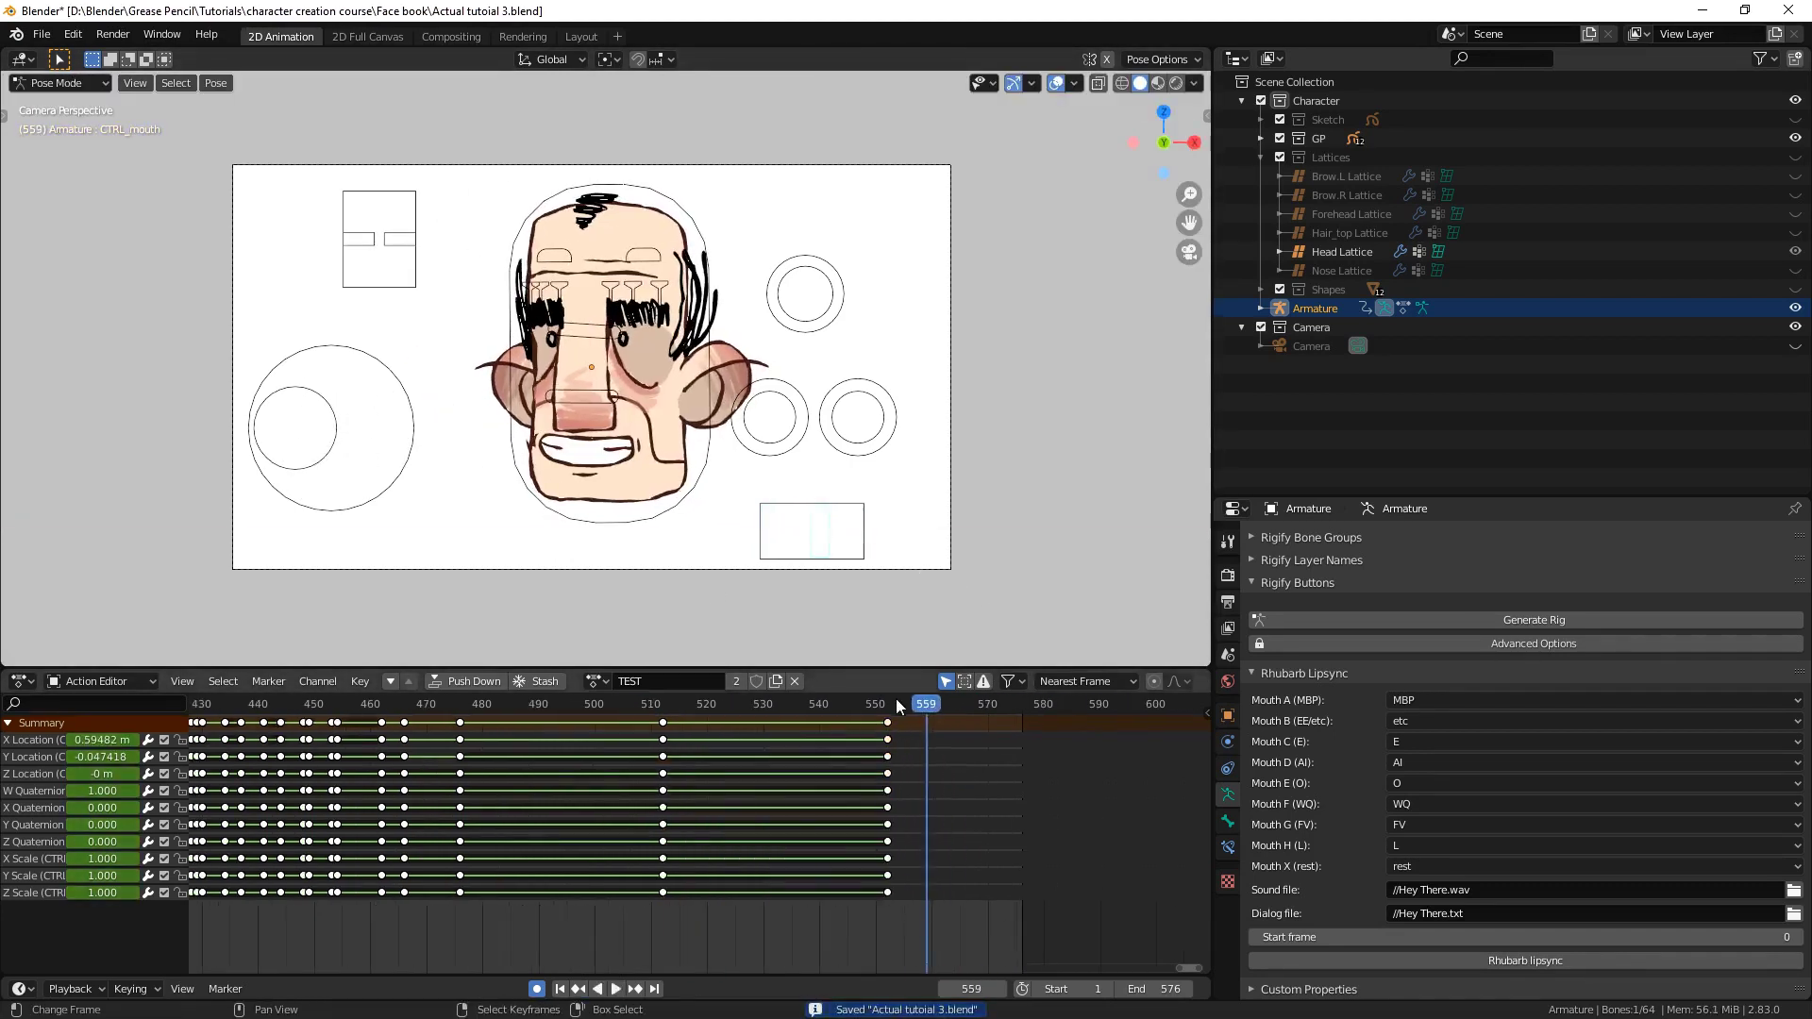
# Move the middle right brow control along its local Y axis and save
pyautogui.click(353, 434)
pyautogui.click(612, 704)
pyautogui.press('space')
pyautogui.press('space')
pyautogui.moveTo(612, 704); pyautogui.dragTo(538, 704)
pyautogui.click(588, 315)
pyautogui.click(603, 304)
pyautogui.press('Right')
pyautogui.press('Right')
pyautogui.press('Right')
pyautogui.press('g')
pyautogui.press('y')
pyautogui.press('y')
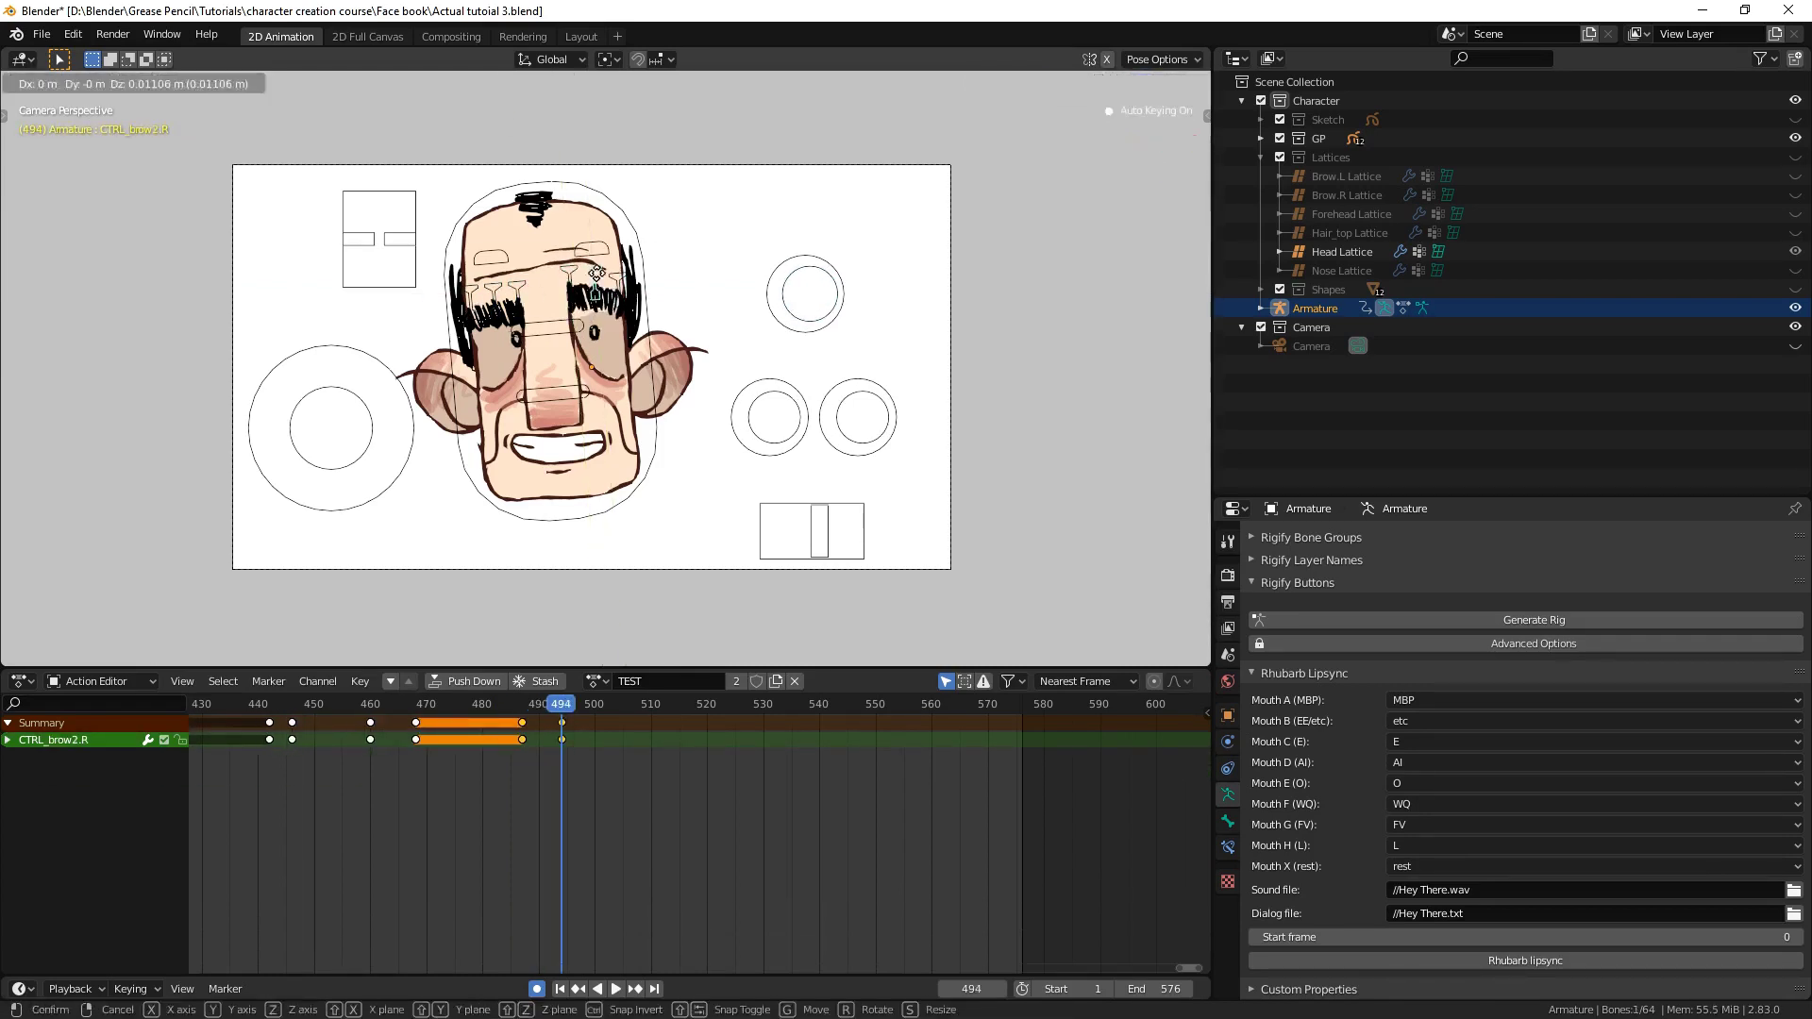
pyautogui.click(596, 269)
pyautogui.hotkey('ctrl', 's')
# Key the left brow pose and select further brow controls around frames 517–553
pyautogui.click(496, 291)
pyautogui.click(619, 704)
pyautogui.press('space')
pyautogui.press('i')
pyautogui.press('i')
pyautogui.press('i')
pyautogui.press('i')
pyautogui.click(690, 291)
pyautogui.press('space')
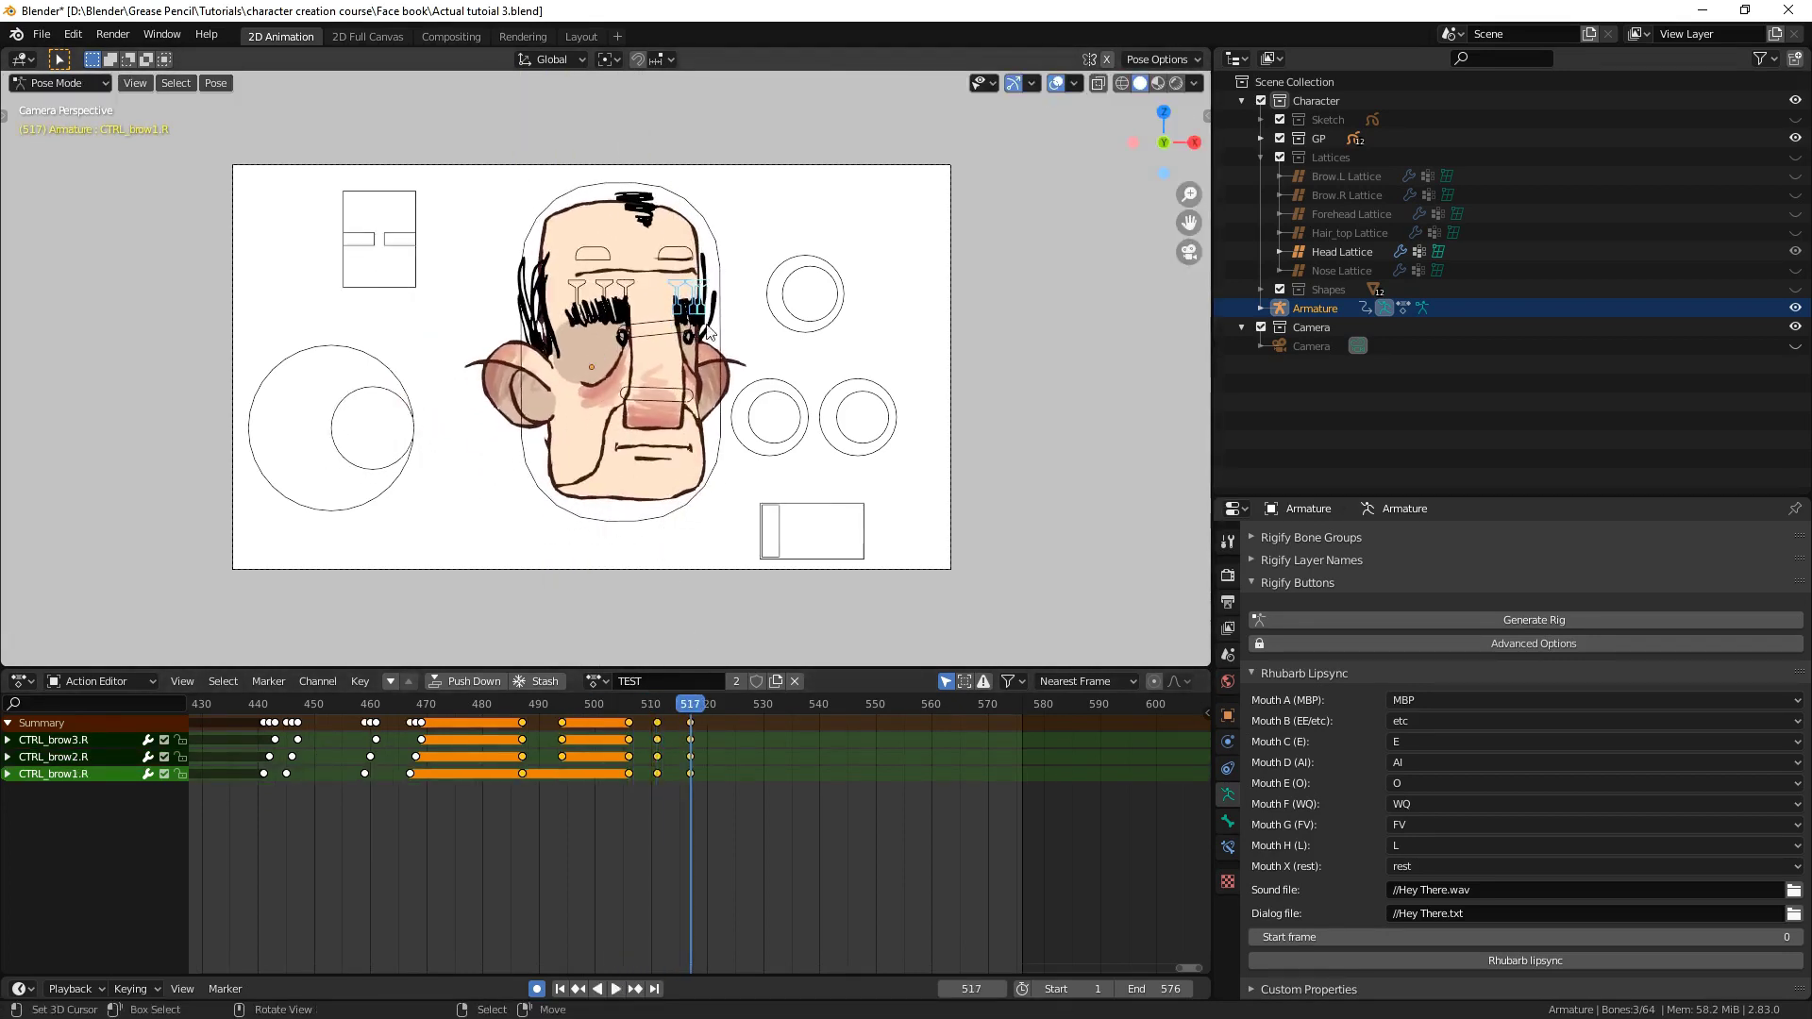
pyautogui.click(708, 291)
pyautogui.press('space')
pyautogui.click(878, 703)
pyautogui.press('space')
# Attempt a middle left brow move at frame 553, cancelling it
pyautogui.click(643, 289)
pyautogui.hotkey('ctrl', 's')
pyautogui.rightClick(539, 291)
pyautogui.press('space')
pyautogui.click(636, 734)
# Key the head-turn control at frame 547, select all bones, and save
pyautogui.click(373, 385)
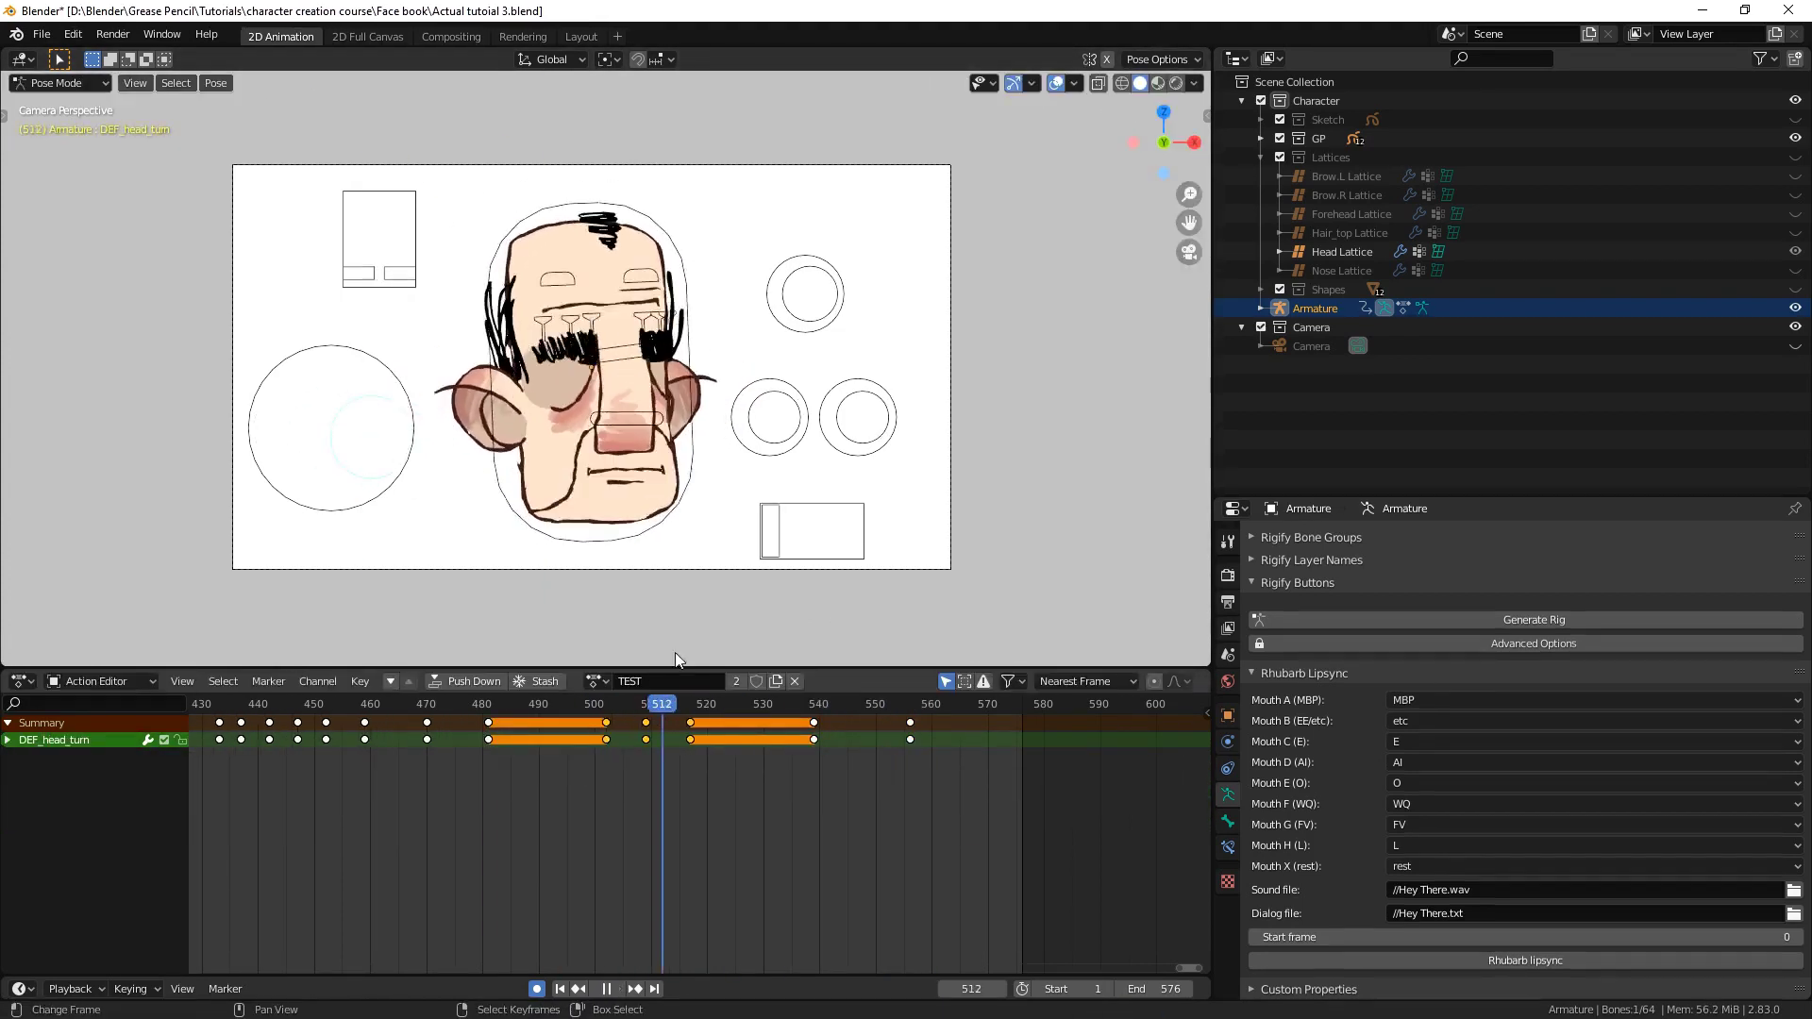
pyautogui.press('space')
pyautogui.click(855, 724)
pyautogui.press('i')
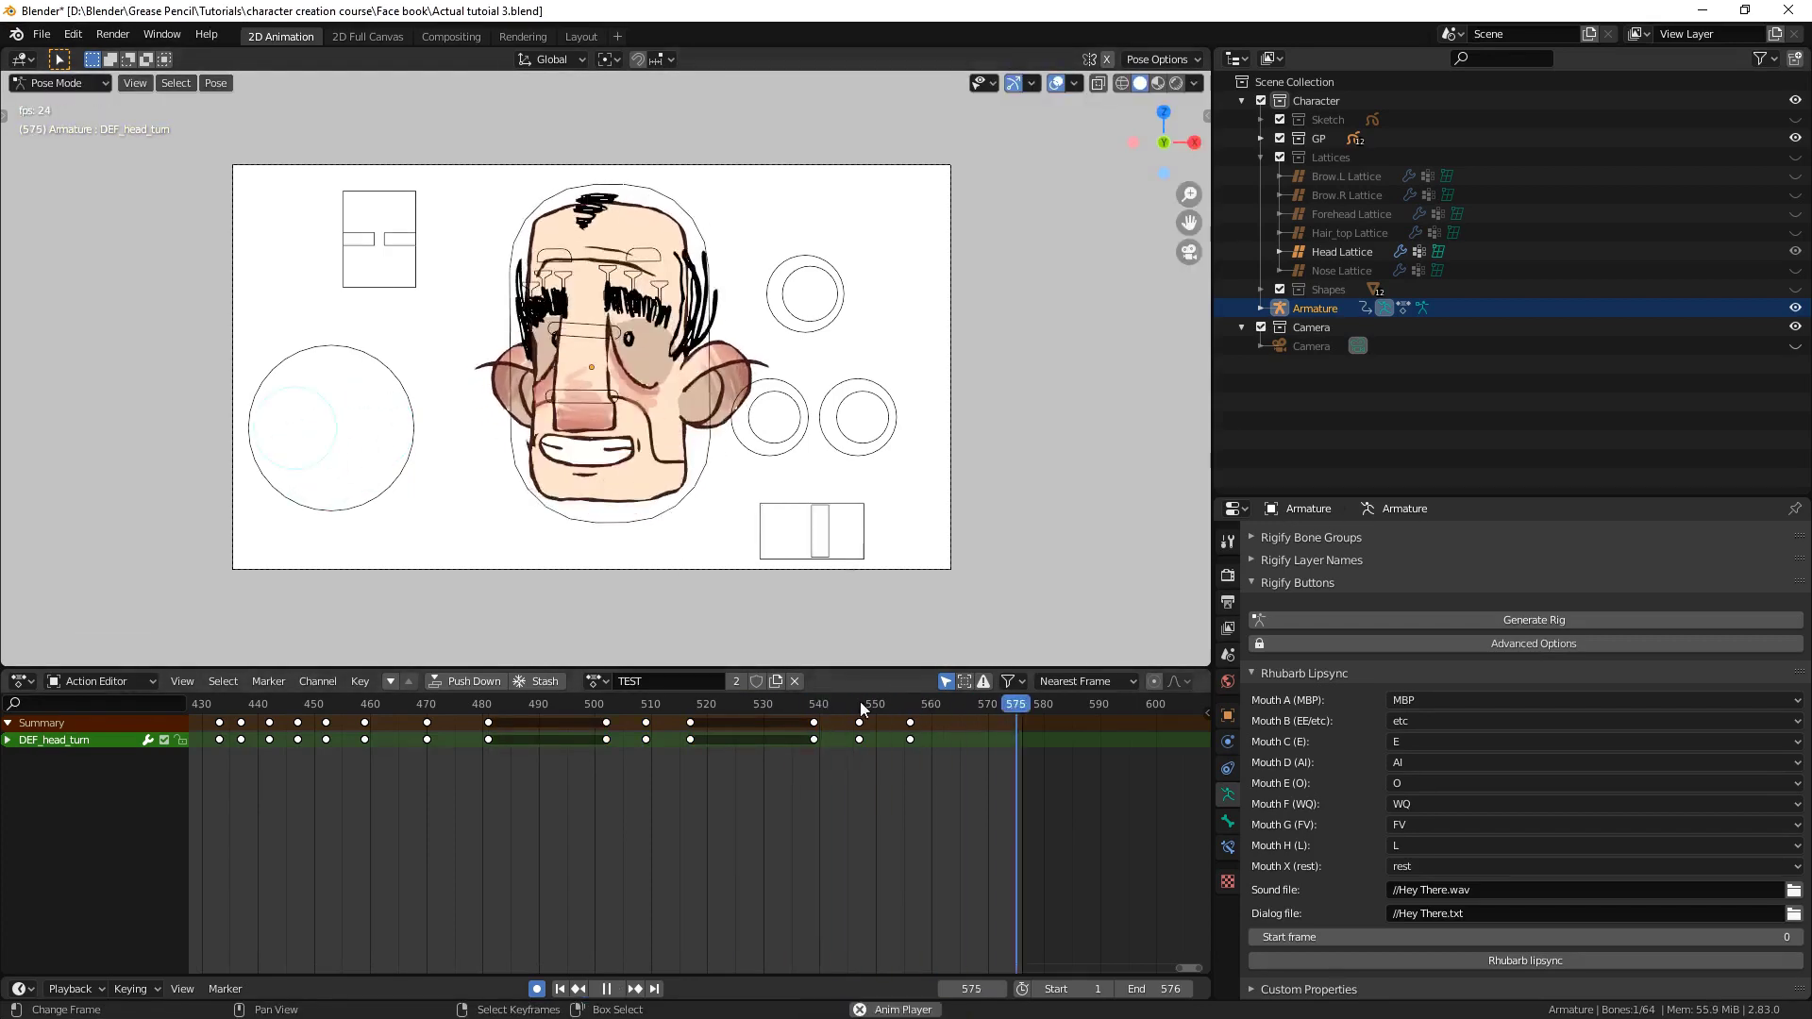
pyautogui.press('a')
pyautogui.hotkey('ctrl', 's')
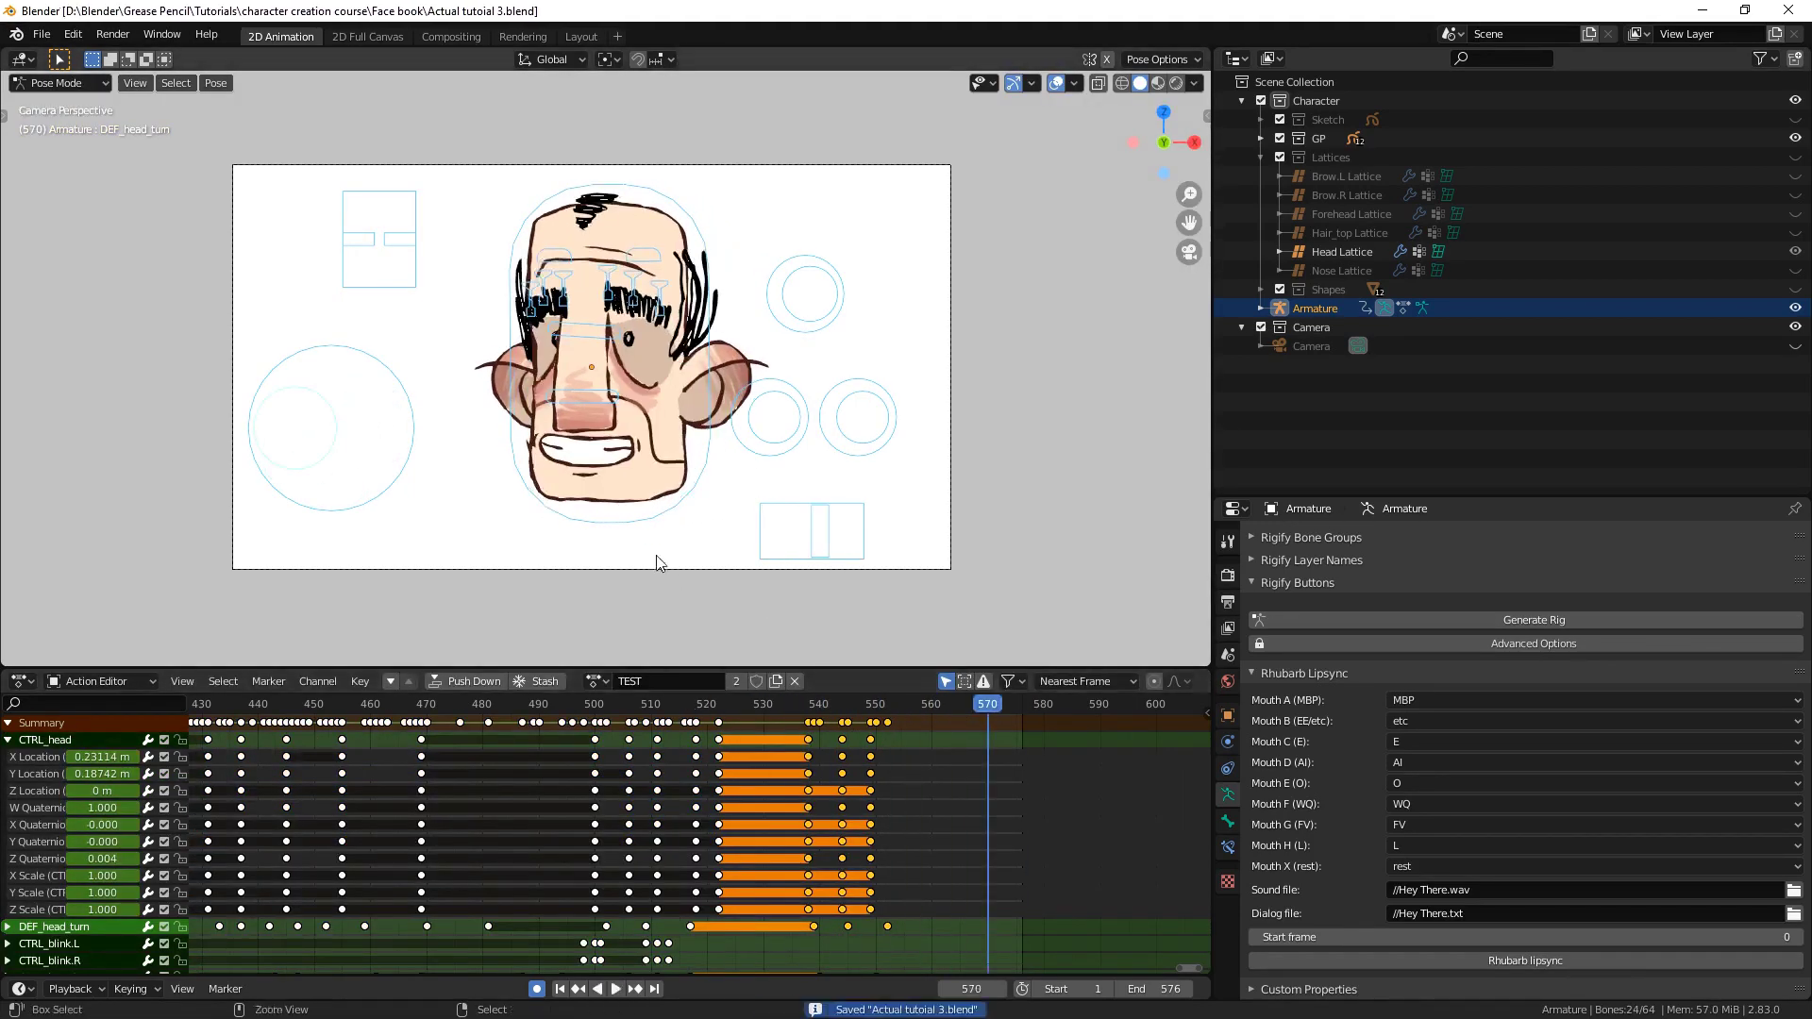
pyautogui.scroll(4, 659, 558)
# Move the eye base control horizontally at frame 534 and play the animation
pyautogui.click(928, 300)
pyautogui.press('g')
pyautogui.press('x')
pyautogui.click(877, 422)
pyautogui.press('space')
pyautogui.press('space')
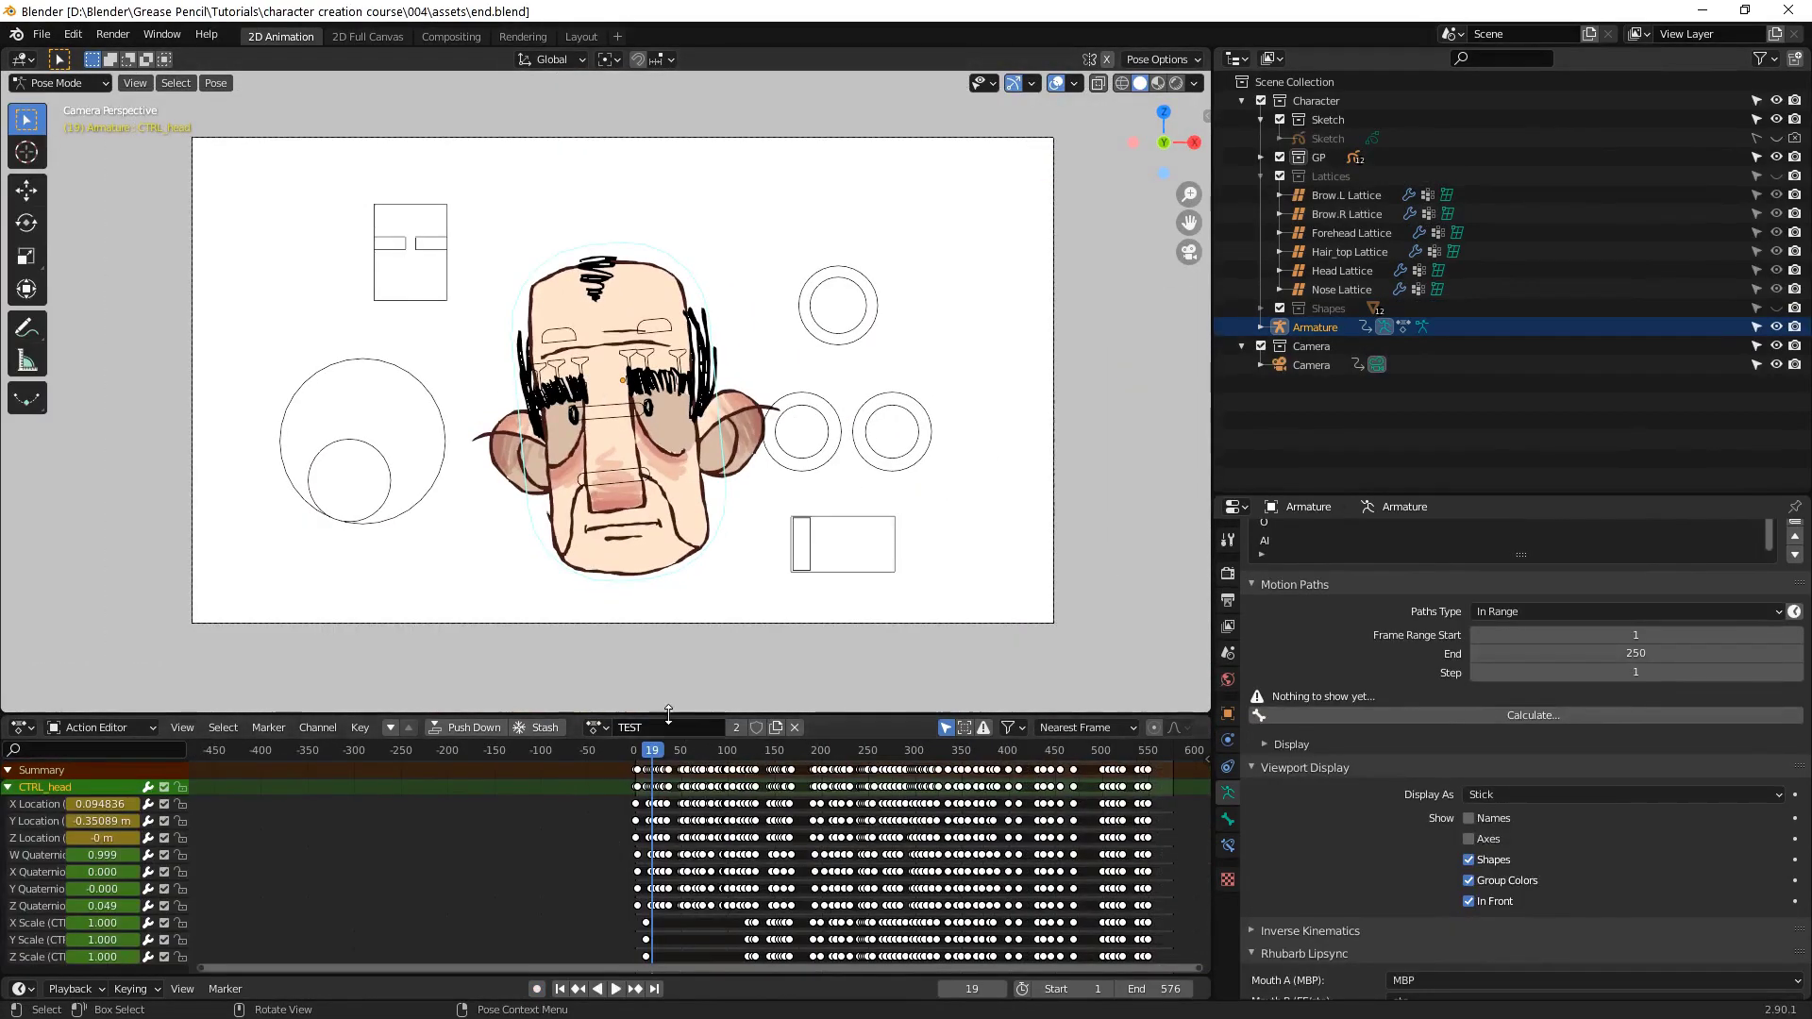
# Scrub end.blend back near the start, let it play, then stop at frame 56
pyautogui.moveTo(638, 754); pyautogui.dragTo(641, 751)
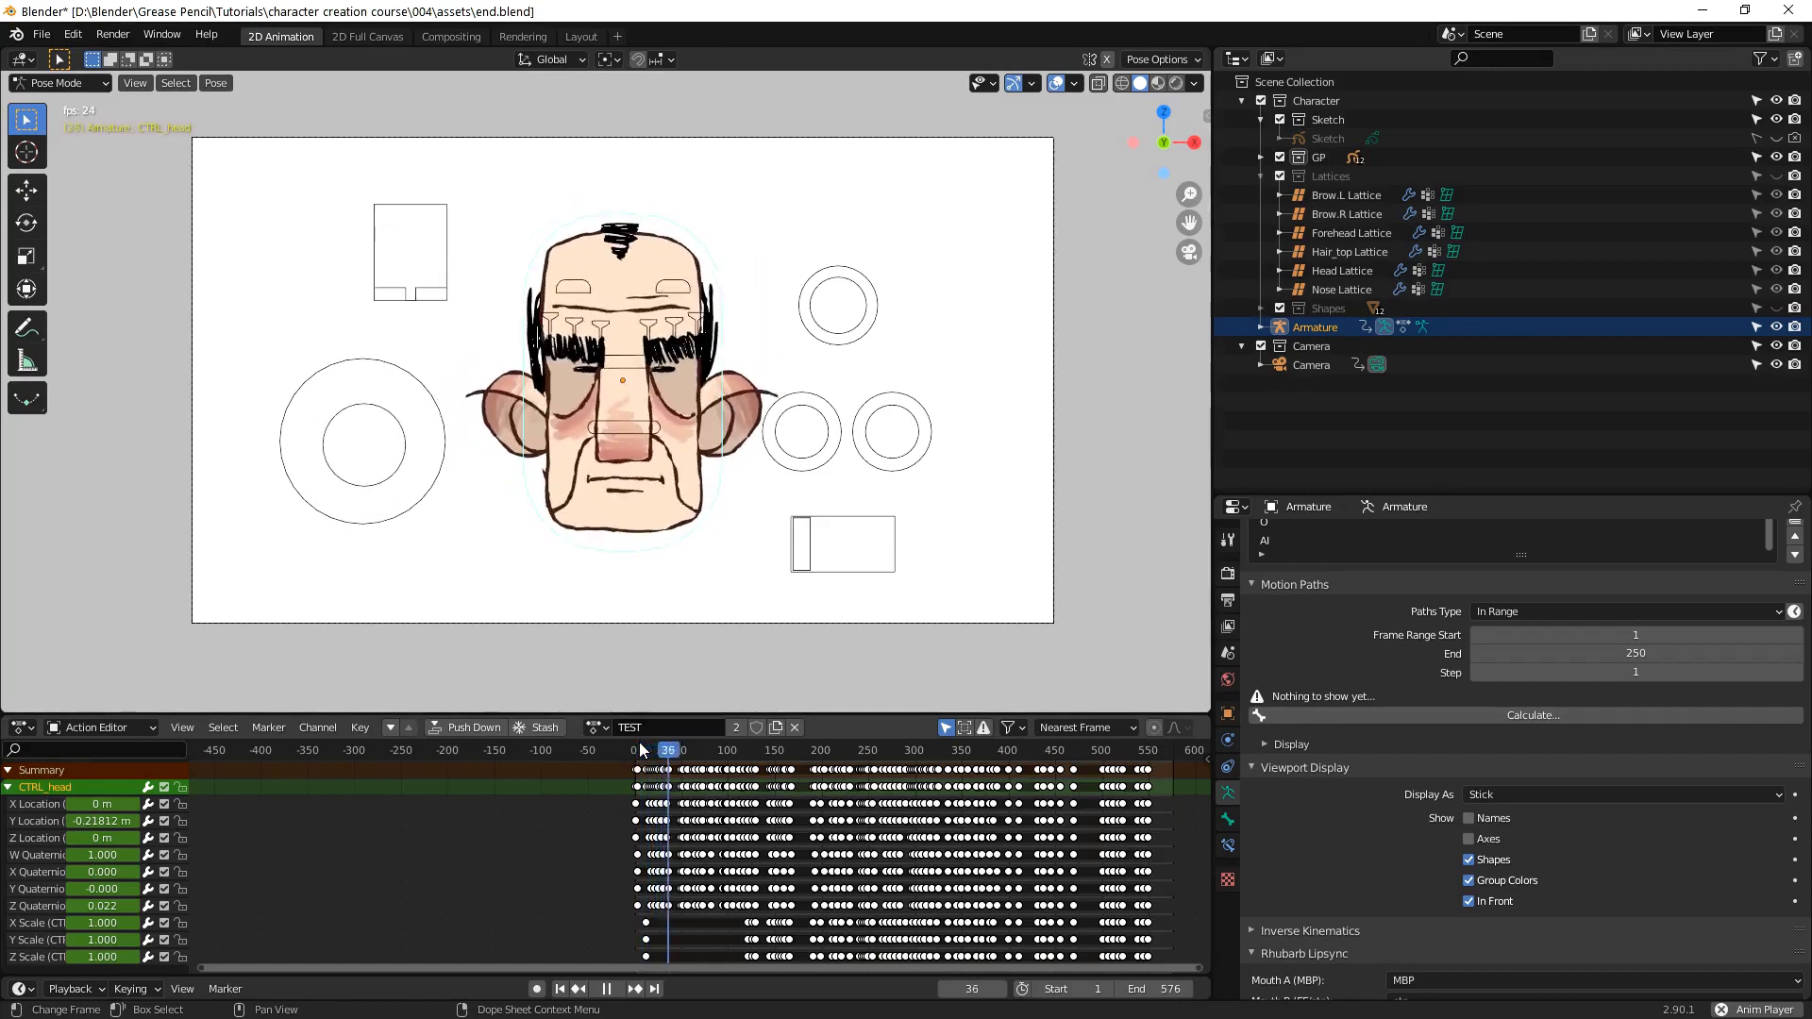
pyautogui.press('space')
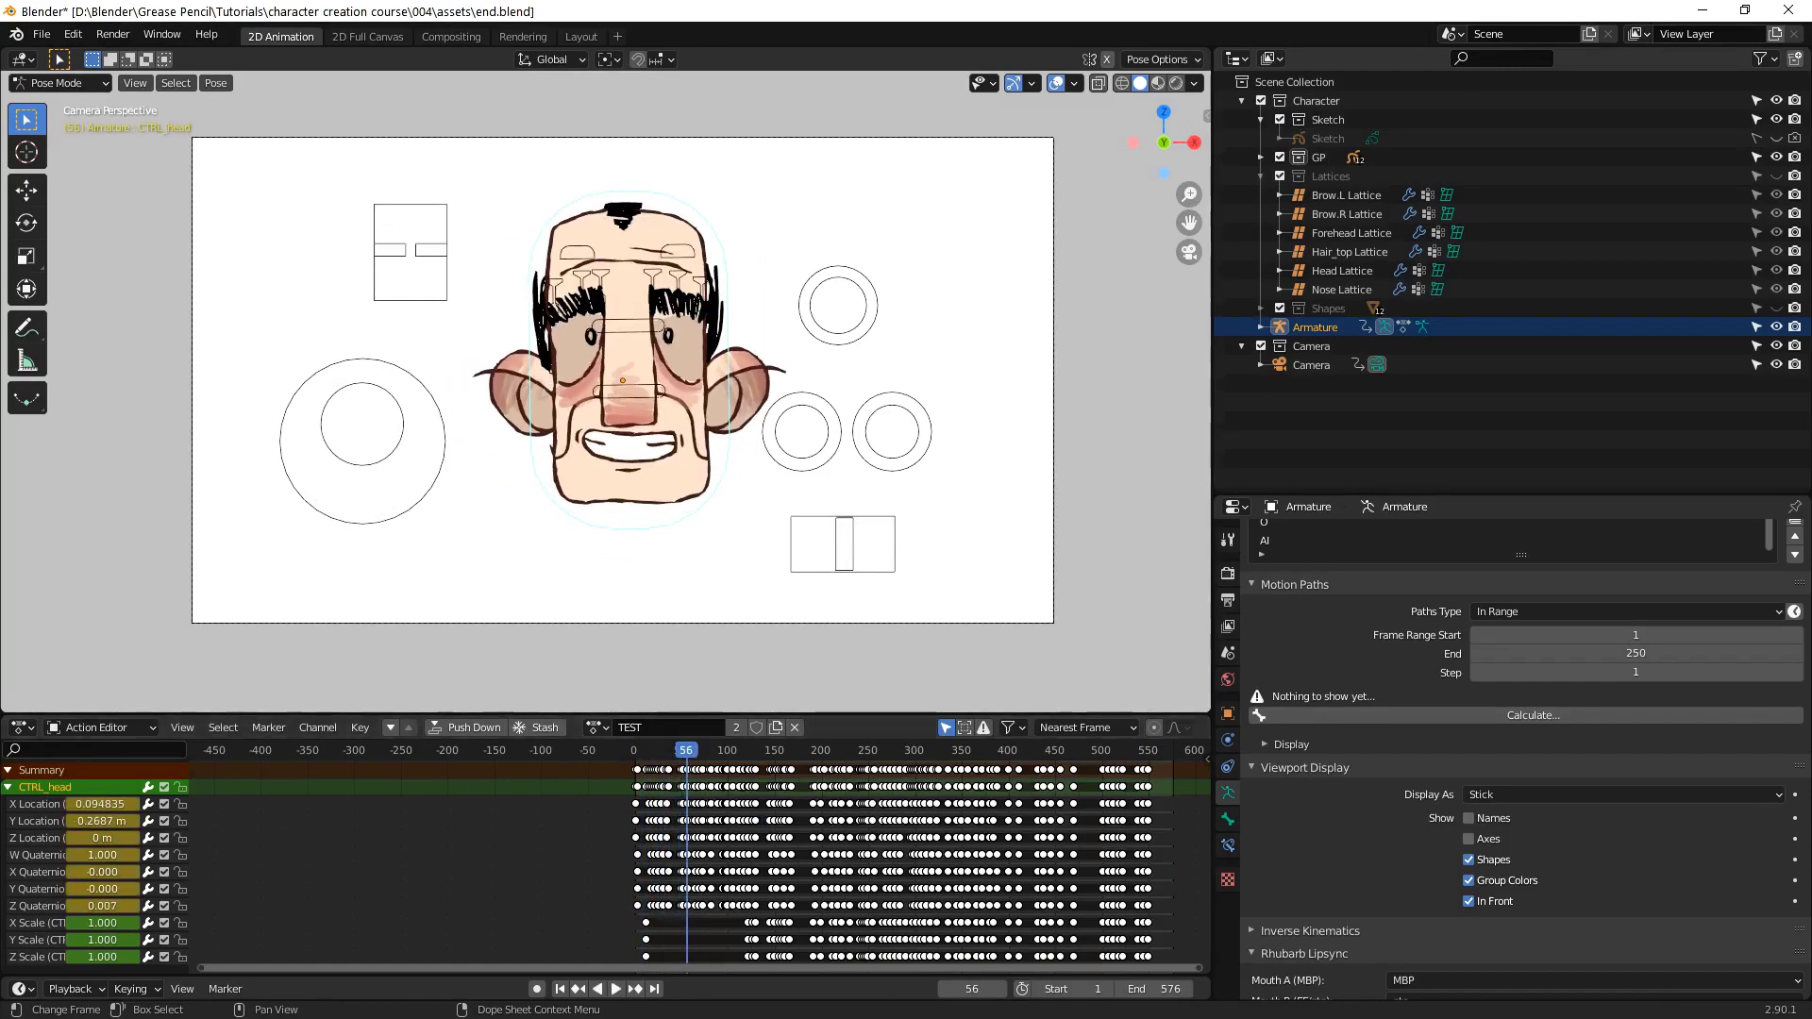